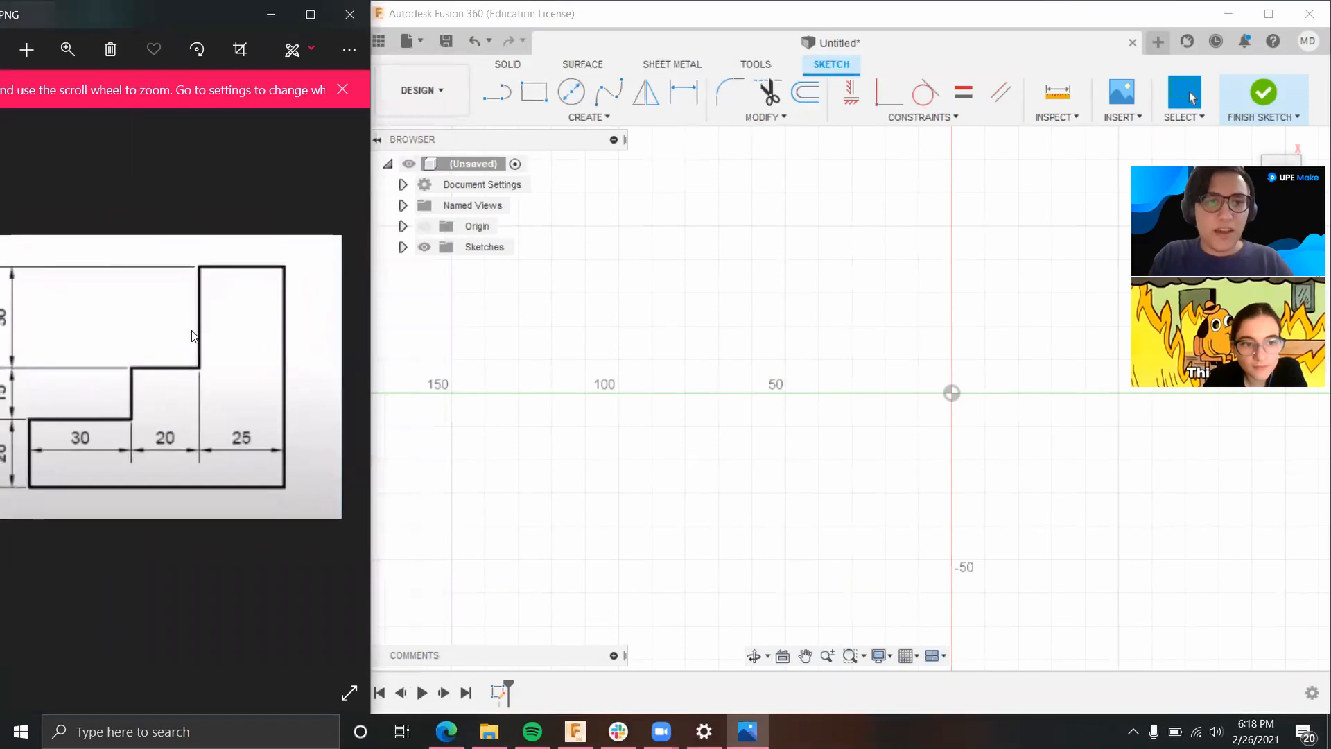
Step: Switch to Fusion 360 and close the current untitled design without saving it
scroll(208, 336, "up", 1)
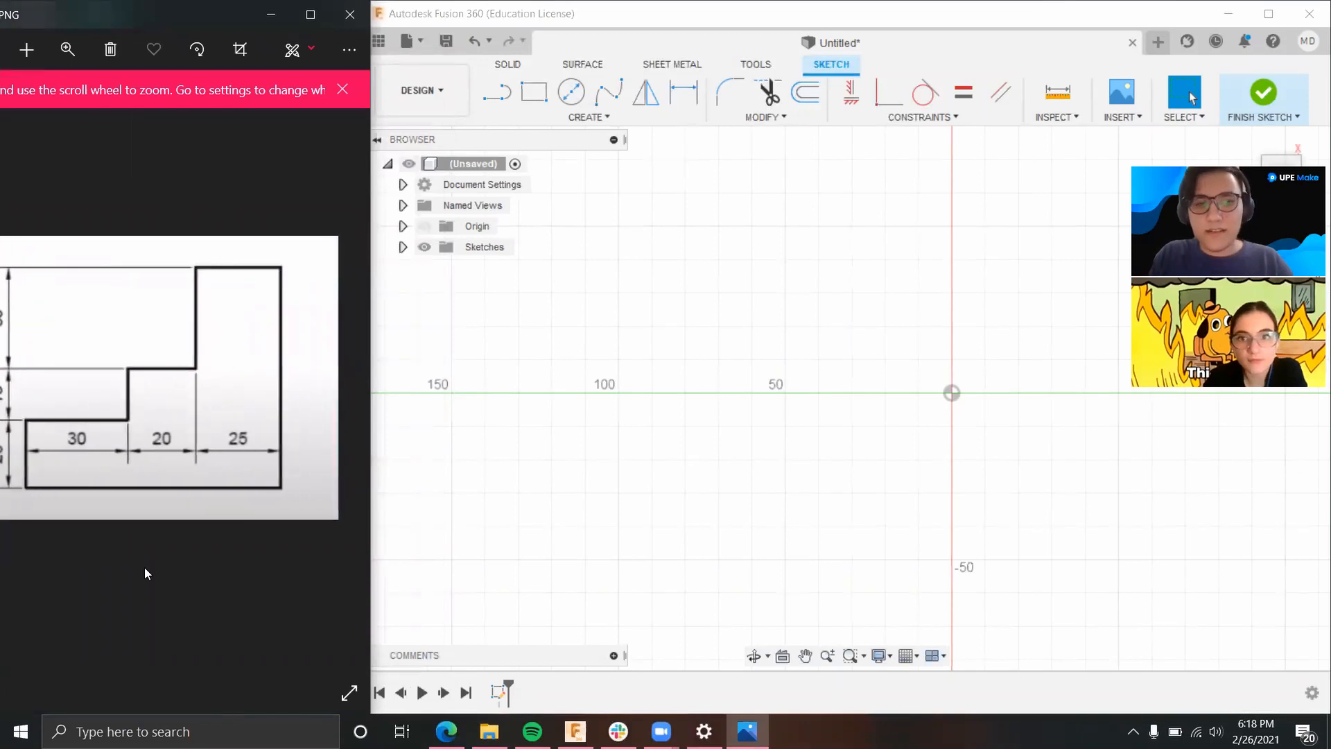
scroll(109, 486, "down", 1)
scroll(140, 530, "up", 1)
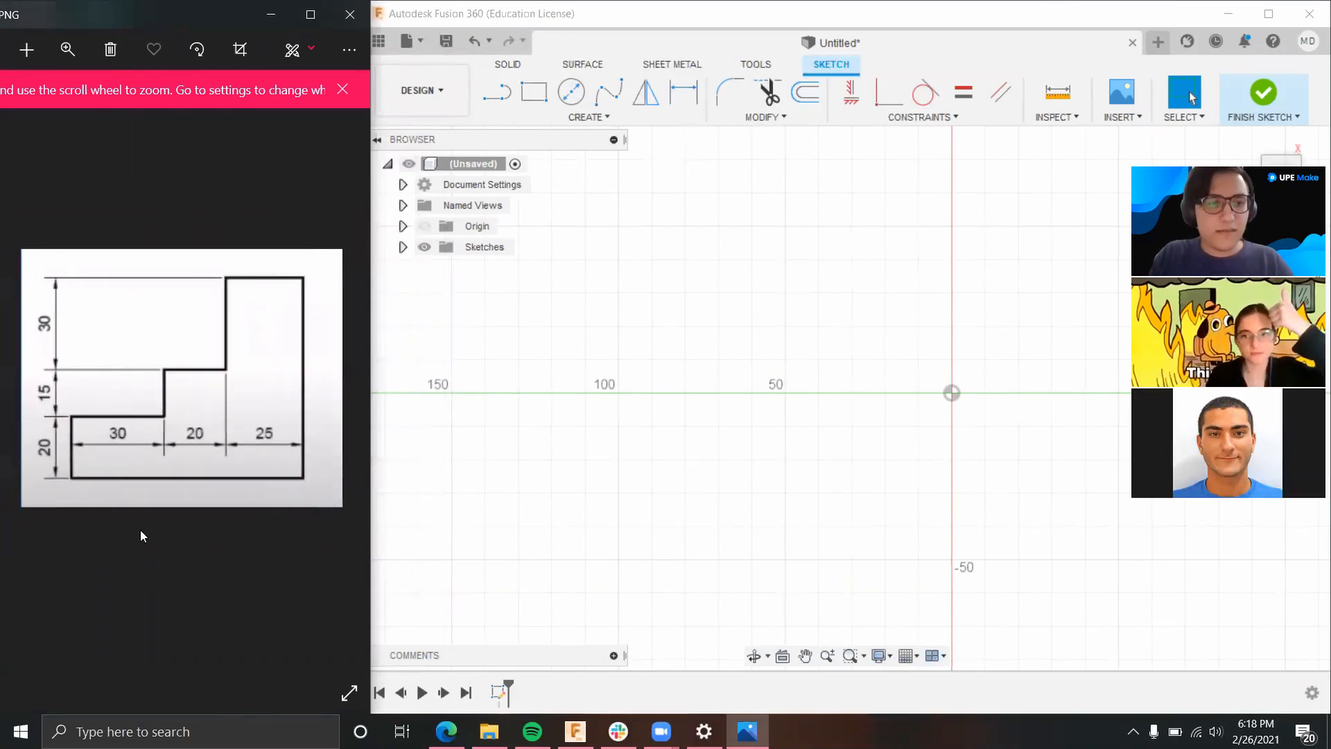
scroll(149, 524, "down", 1)
left_click(963, 8)
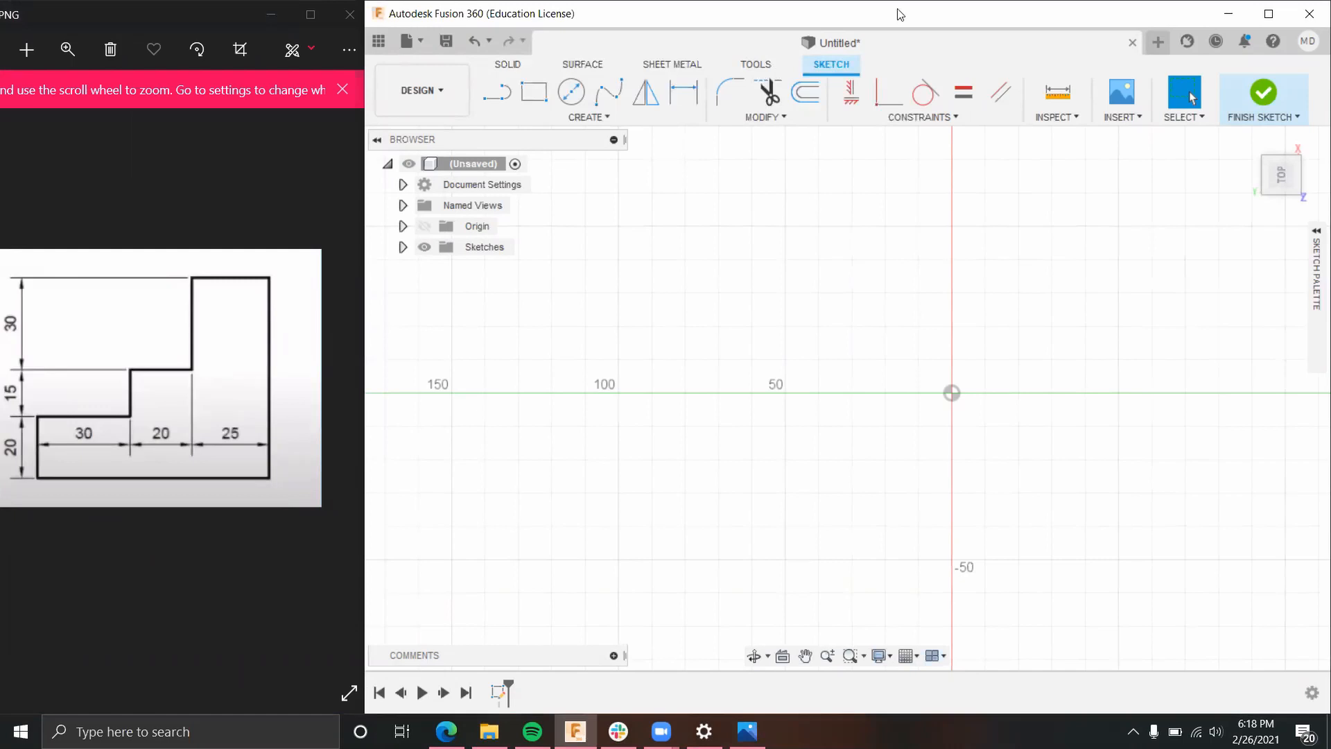
left_click(1133, 43)
left_click(861, 384)
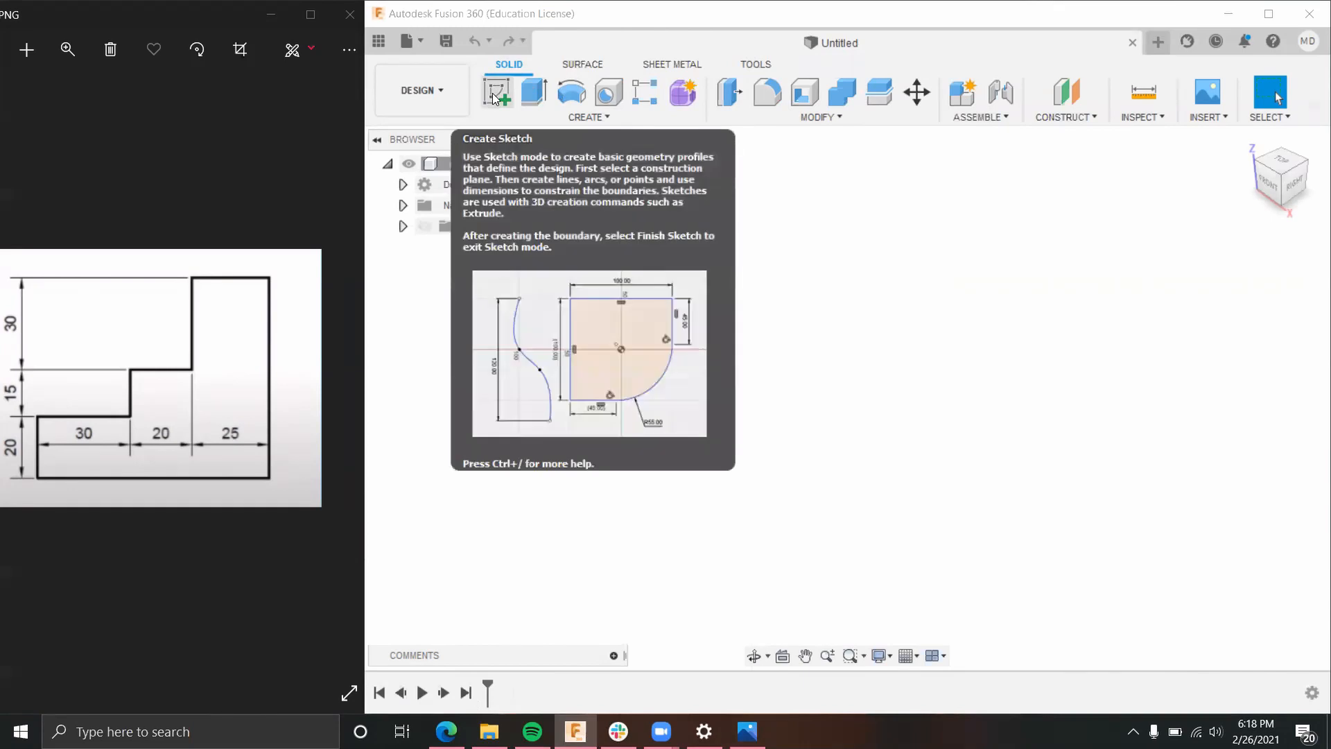
Step: Start a sketch on the horizontal XY plane and draw a closed stepped line profile from the origin, about 100 mm wide and 90 mm tall
left_click(496, 94)
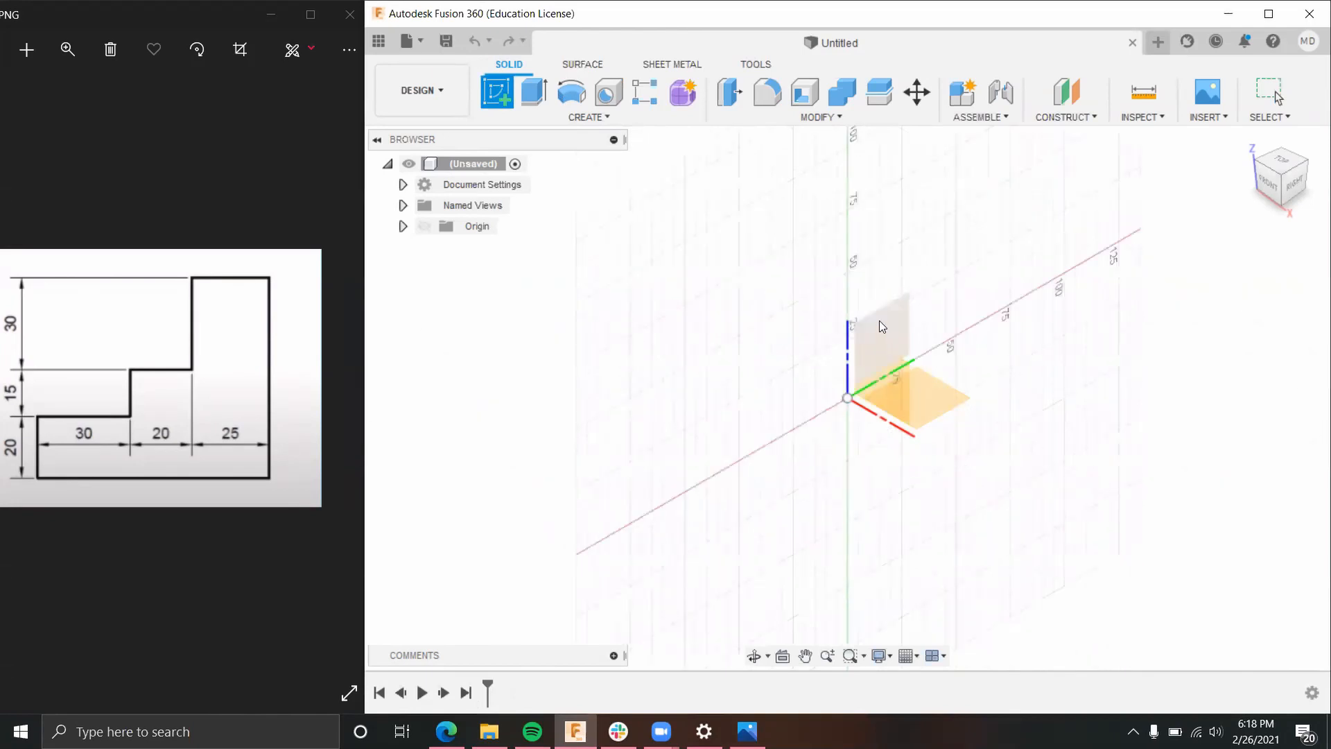
left_click(938, 401)
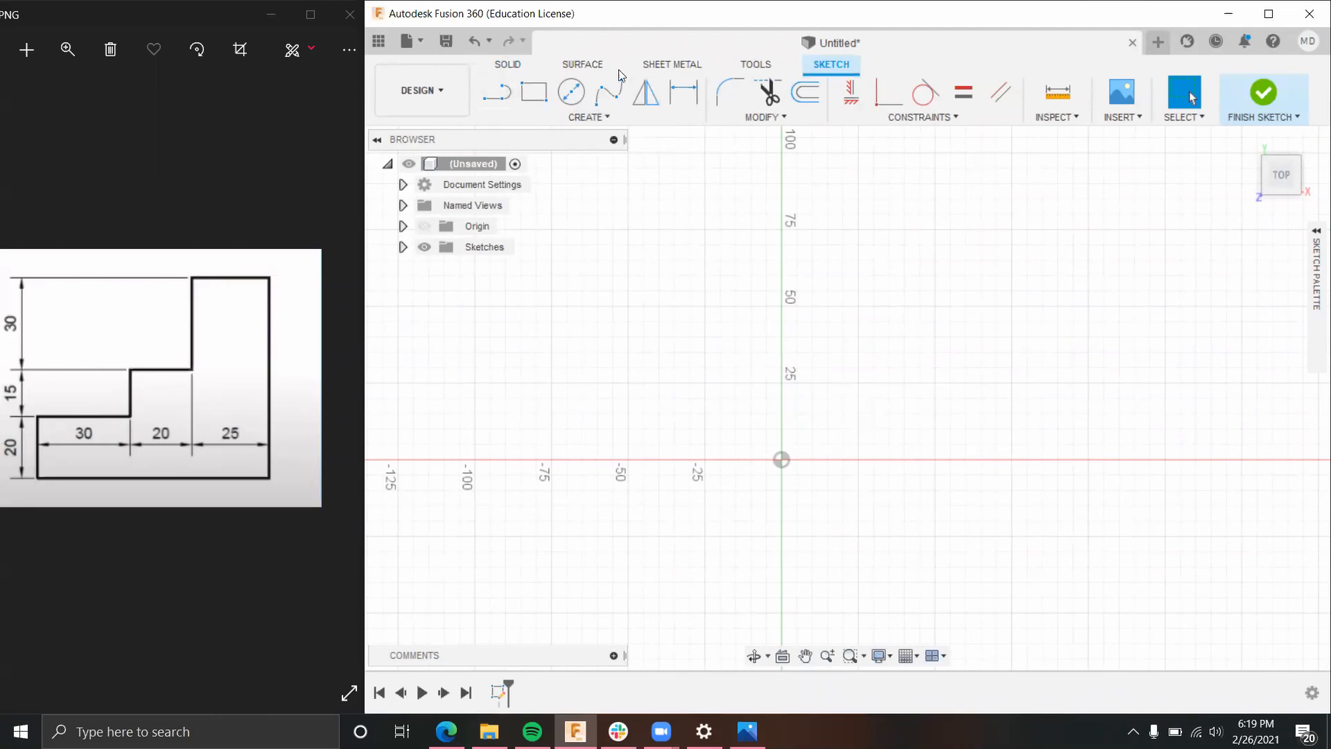
left_click(503, 96)
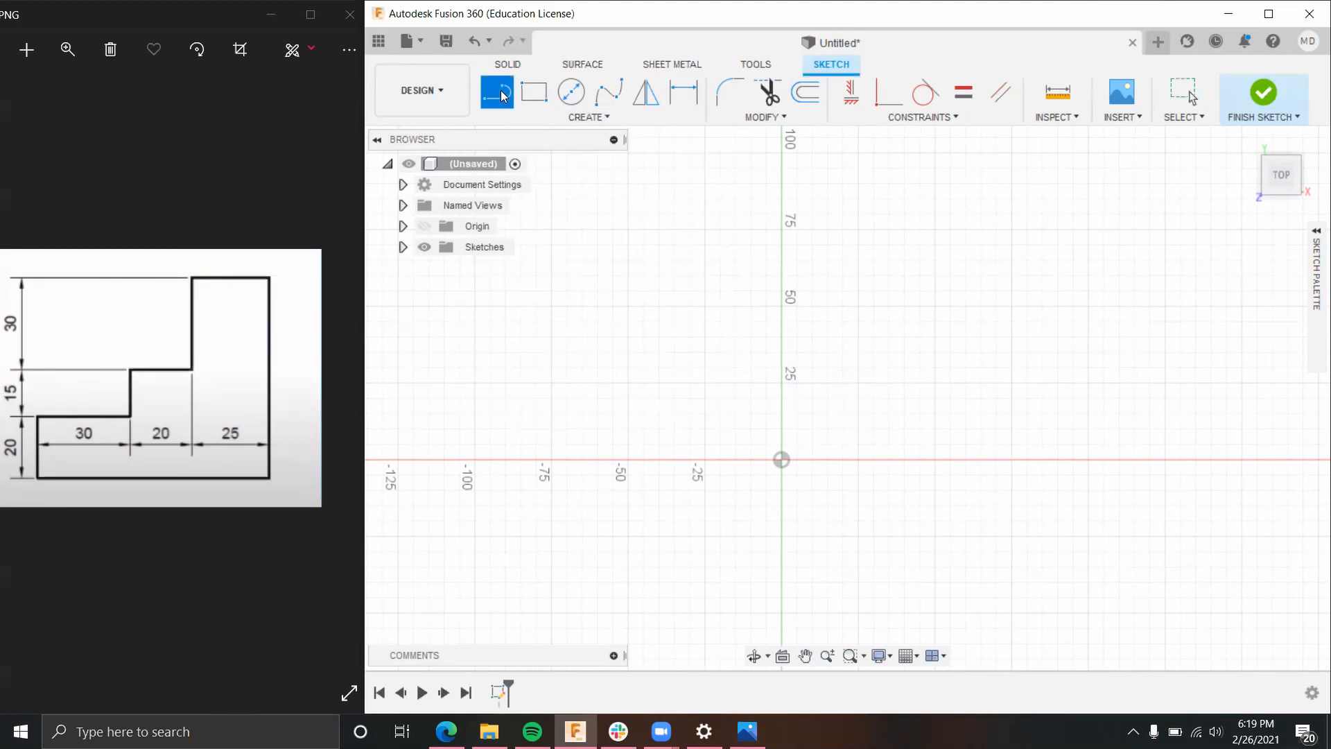
left_click(782, 459)
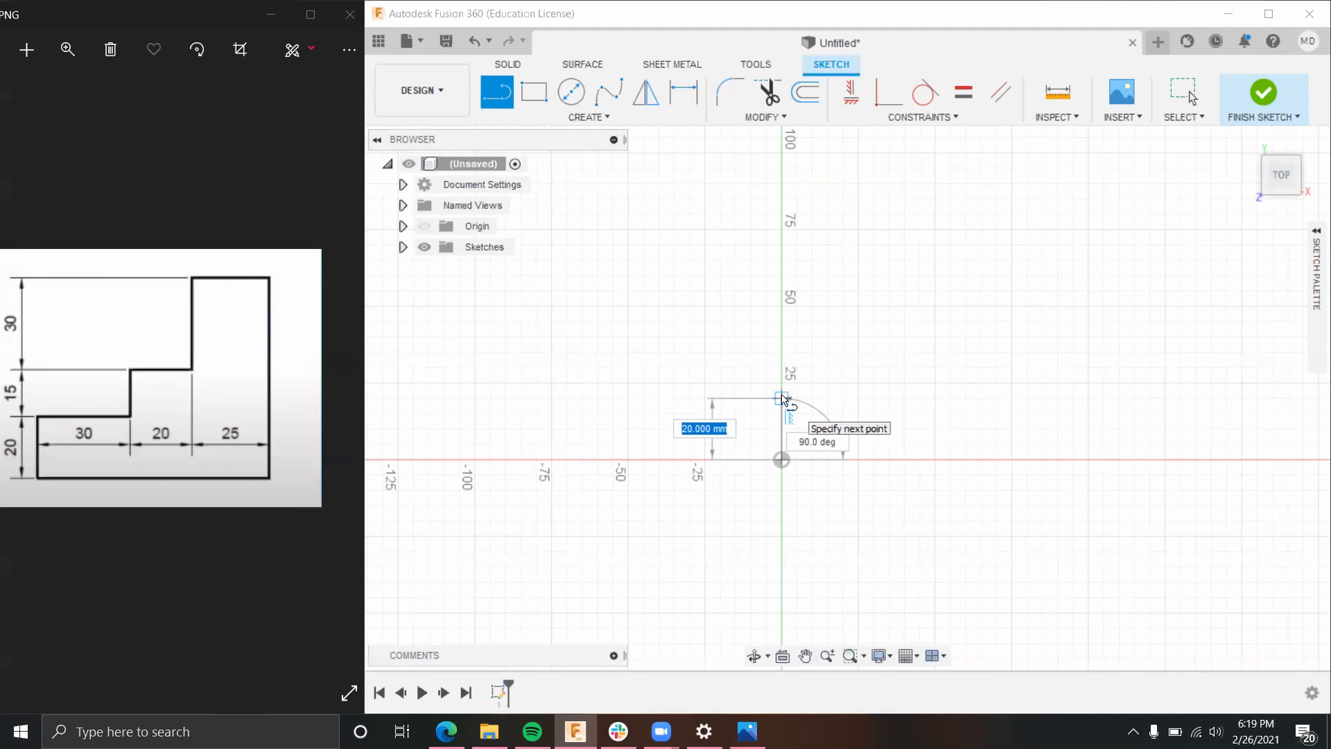
left_click(783, 384)
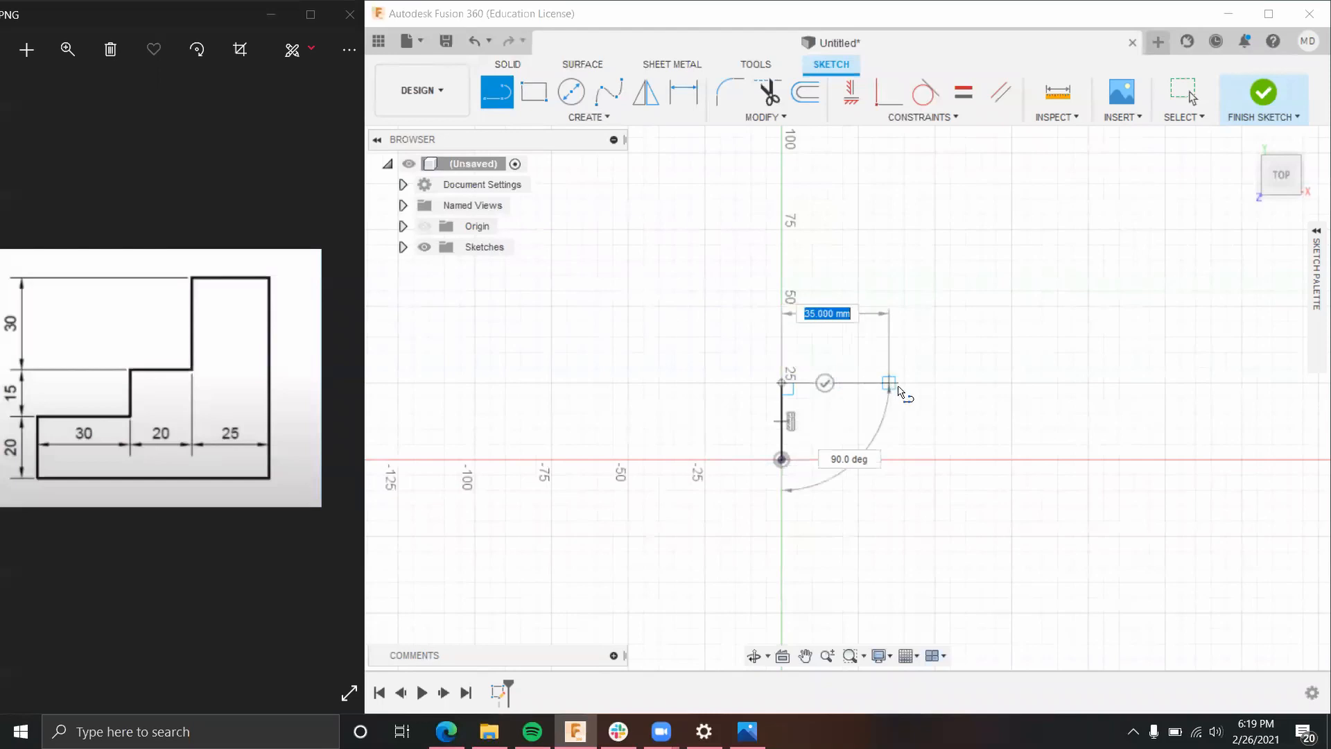
left_click(897, 384)
left_click(895, 306)
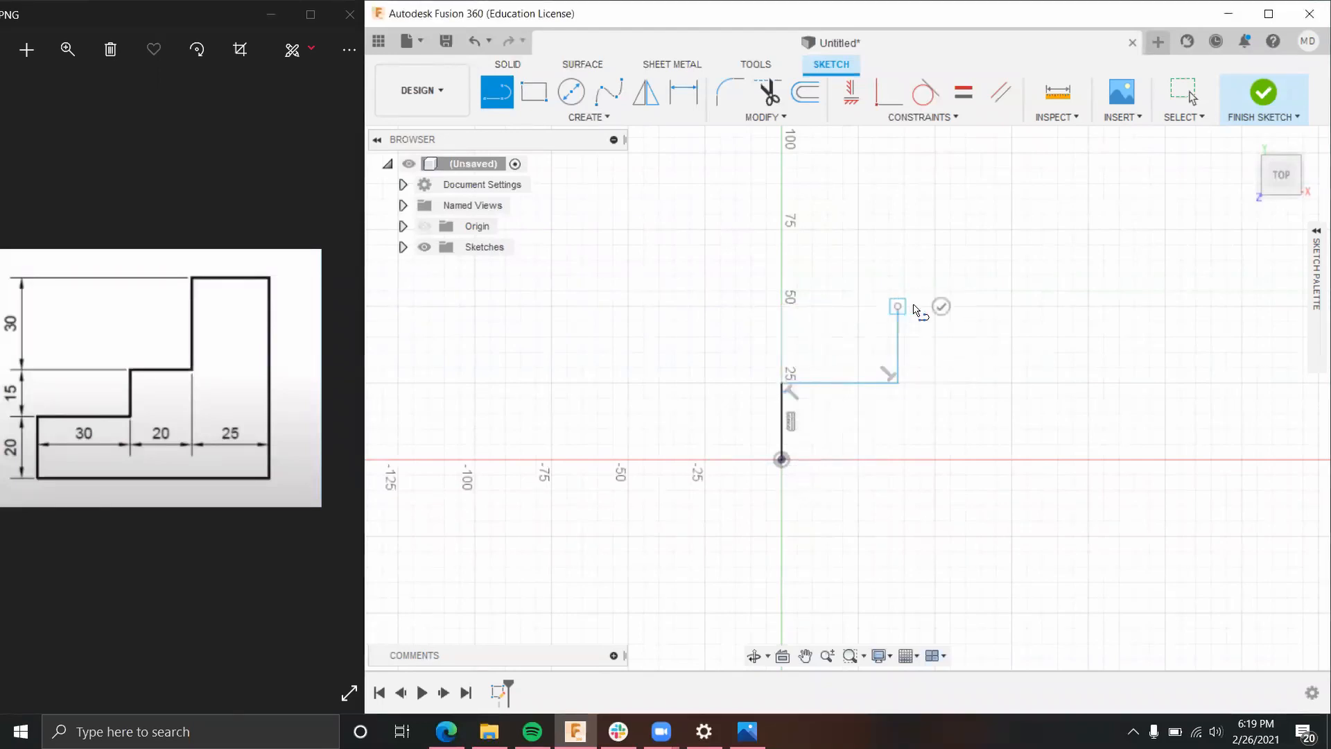
left_click(982, 307)
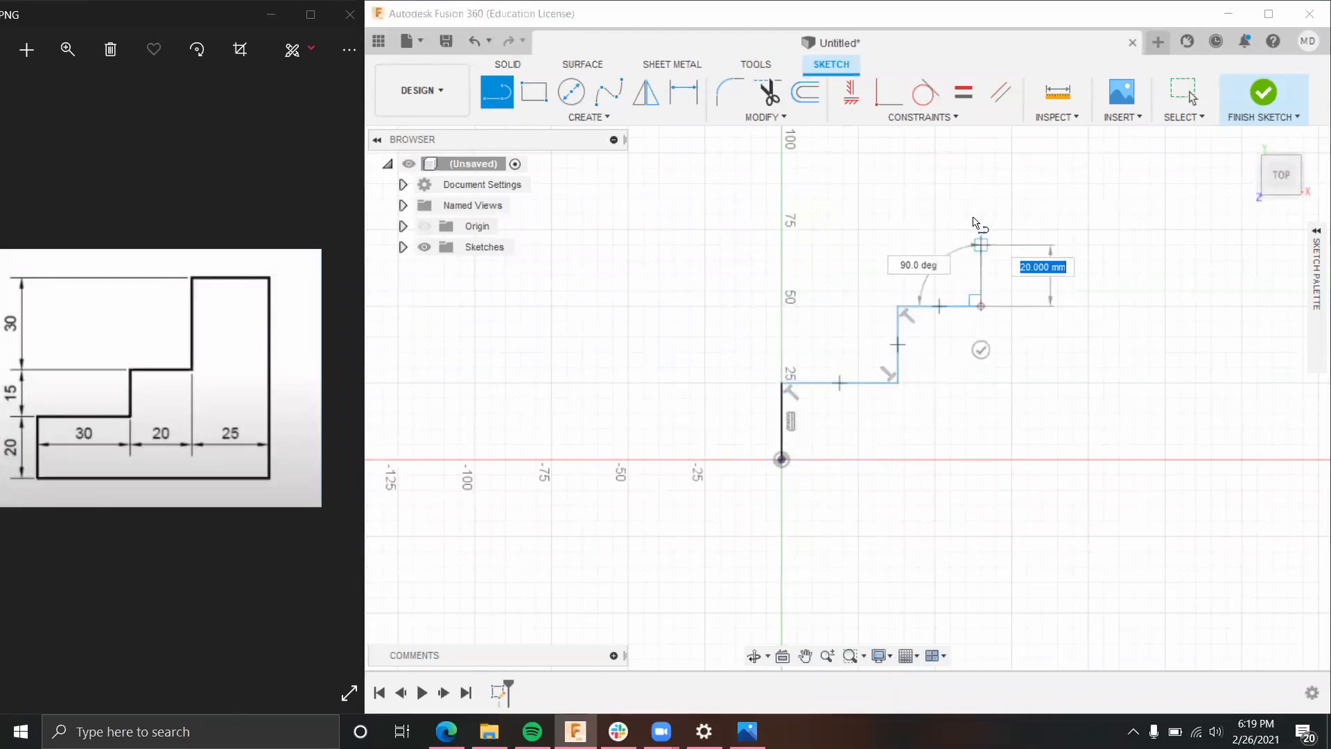
left_click(981, 184)
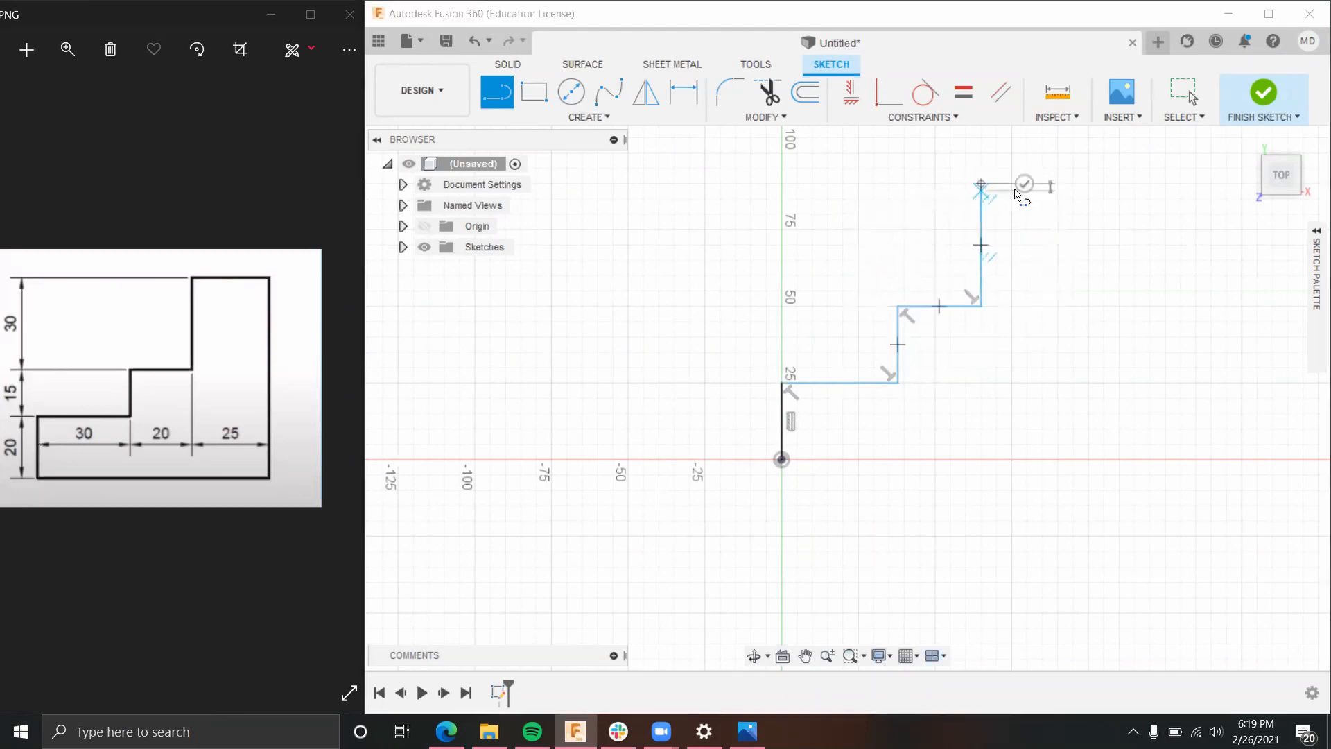
left_click(1088, 184)
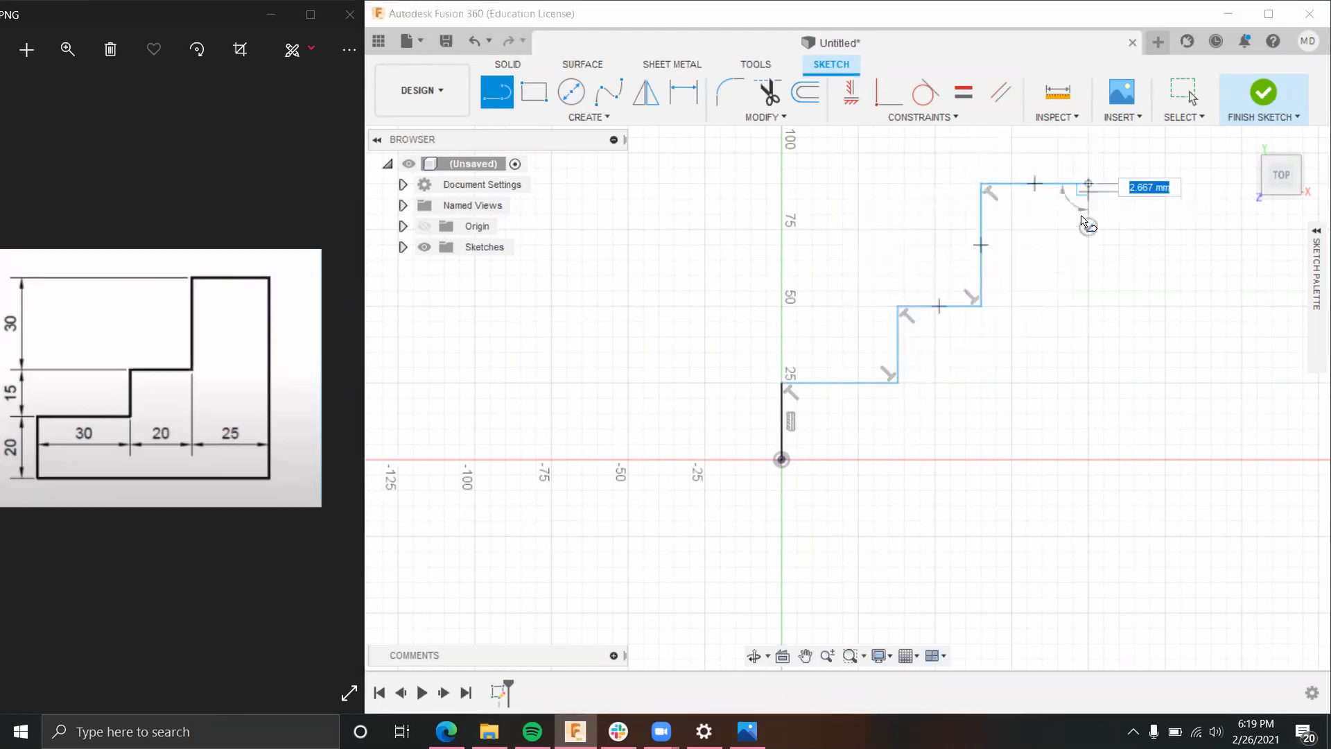
left_click(1089, 460)
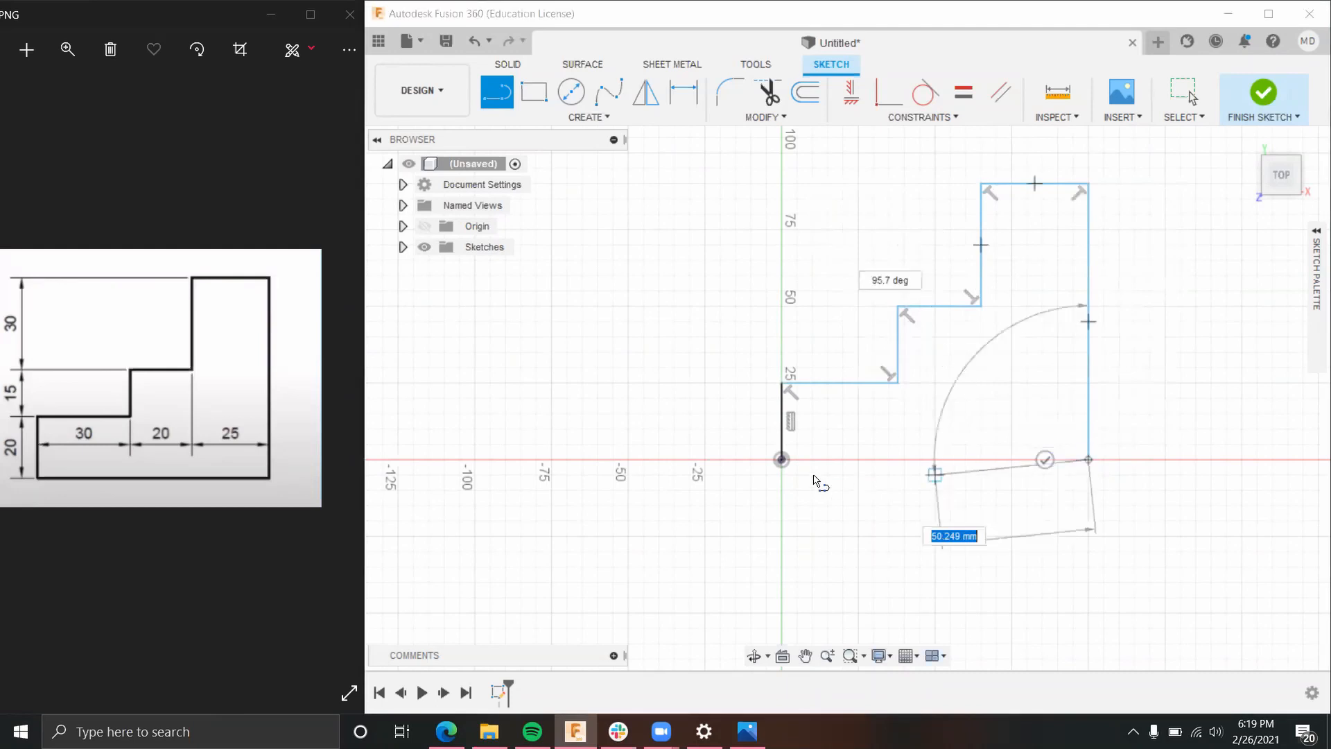
left_click(783, 460)
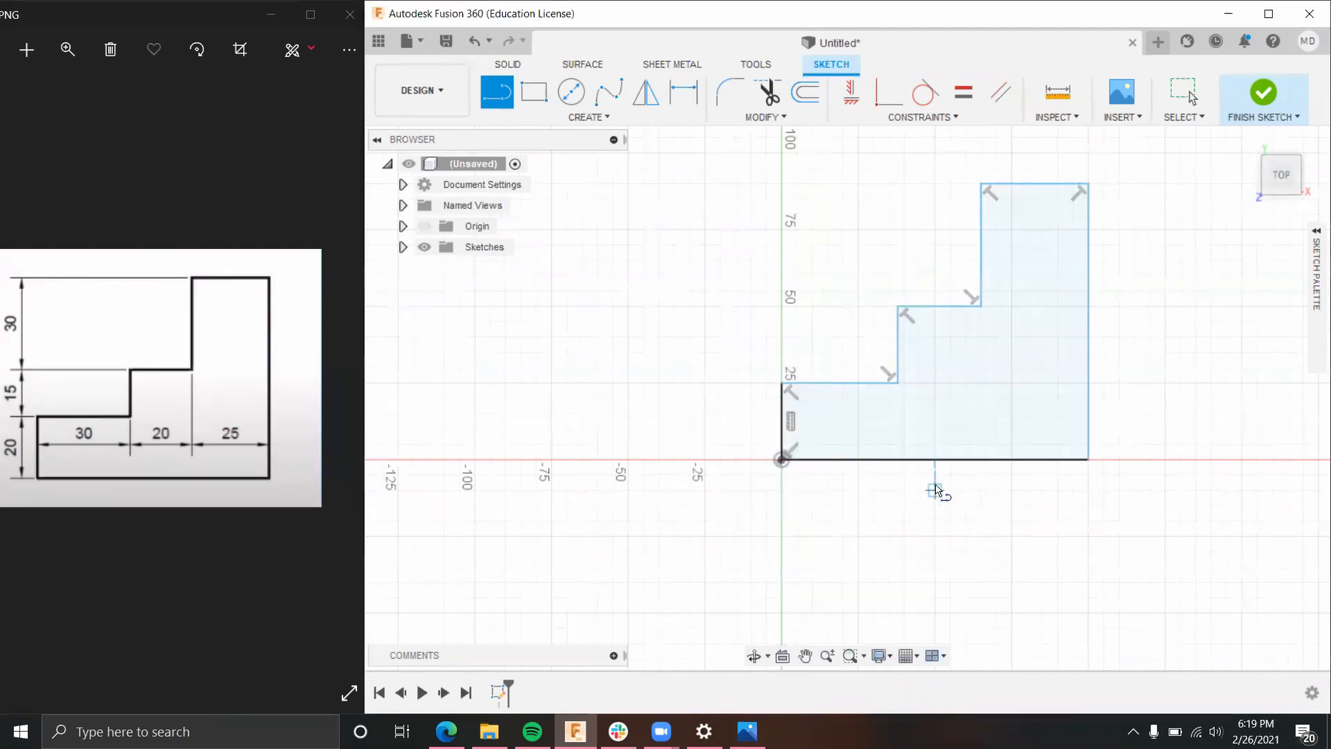
Step: Dimension the horizontal edge of the profile's middle step and set it to 20 mm
scroll(857, 476, "up", 1)
scroll(860, 477, "down", 1)
mouse_move(1168, 437)
middle_mouse_down()
mouse_move(981, 439)
mouse_move(988, 489)
middle_mouse_up()
scroll(978, 457, "up", 1)
scroll(990, 492, "up", 1)
scroll(992, 490, "down", 1)
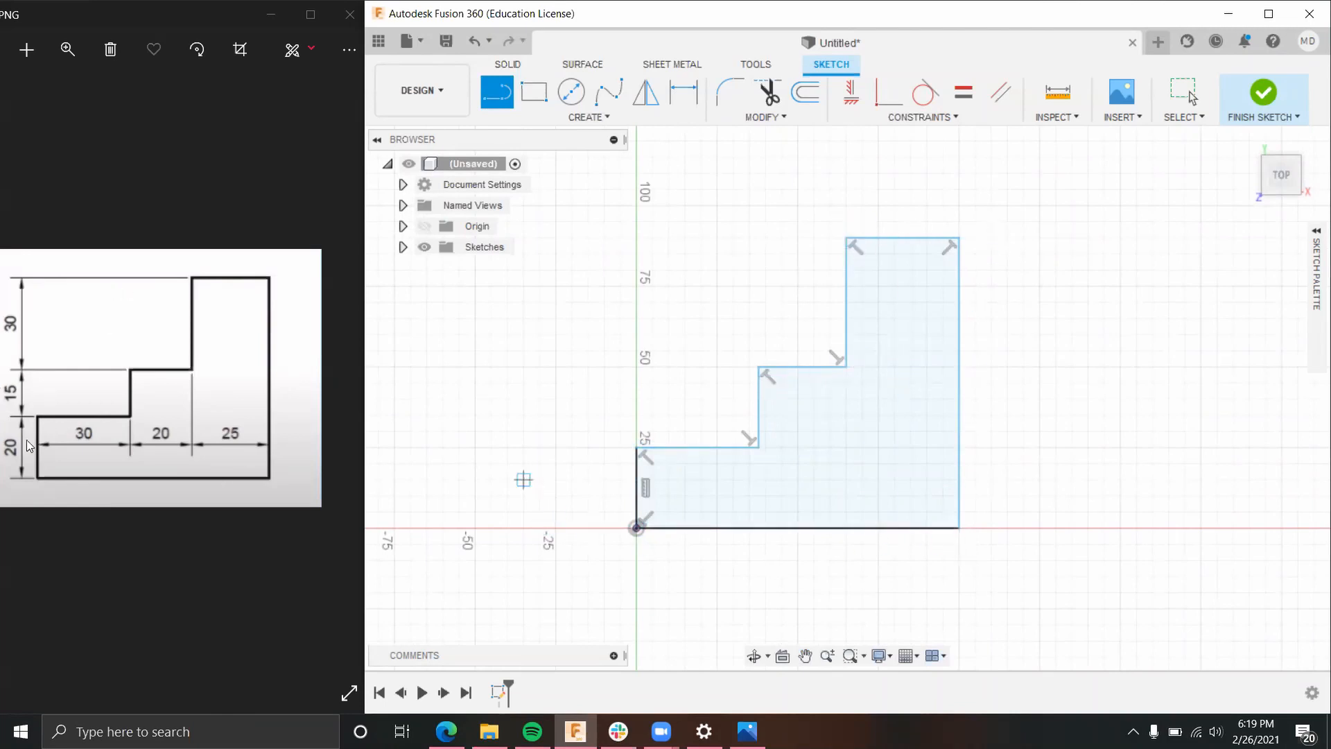
mouse_move(617, 727)
left_click(681, 99)
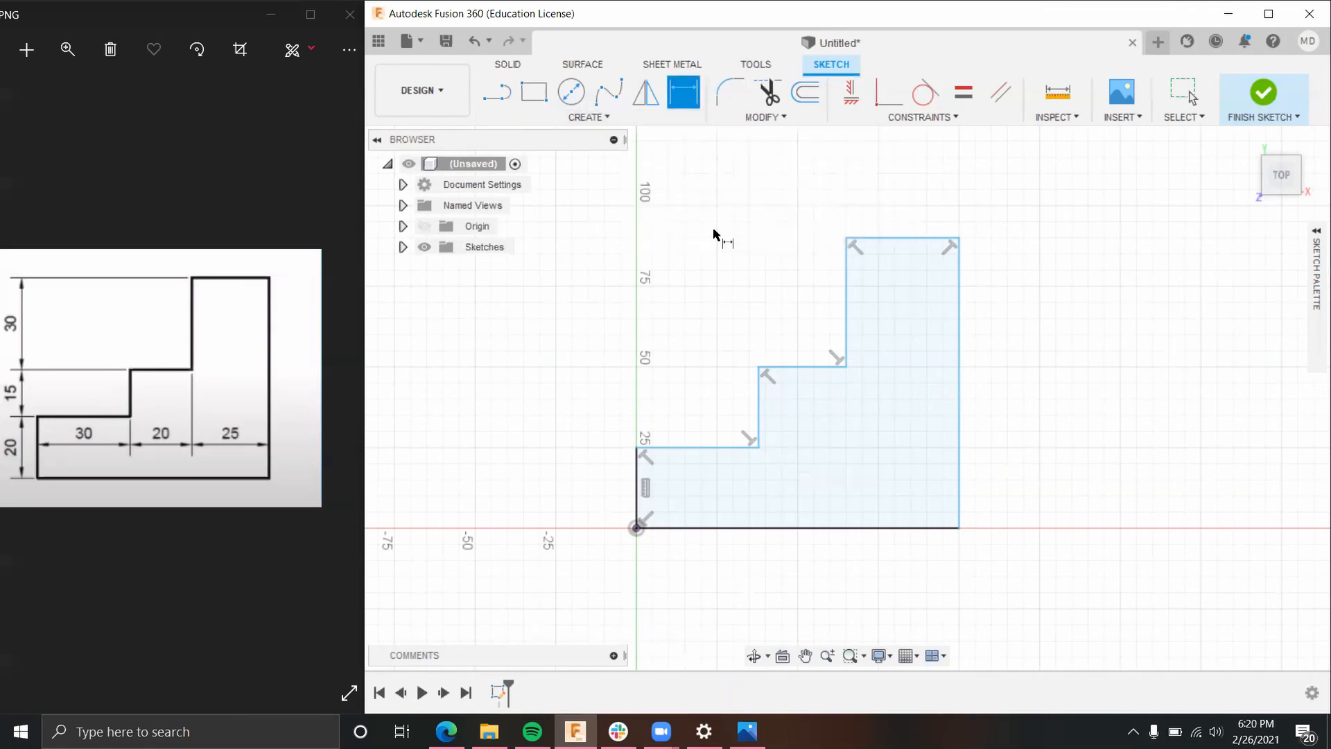
left_click(758, 367)
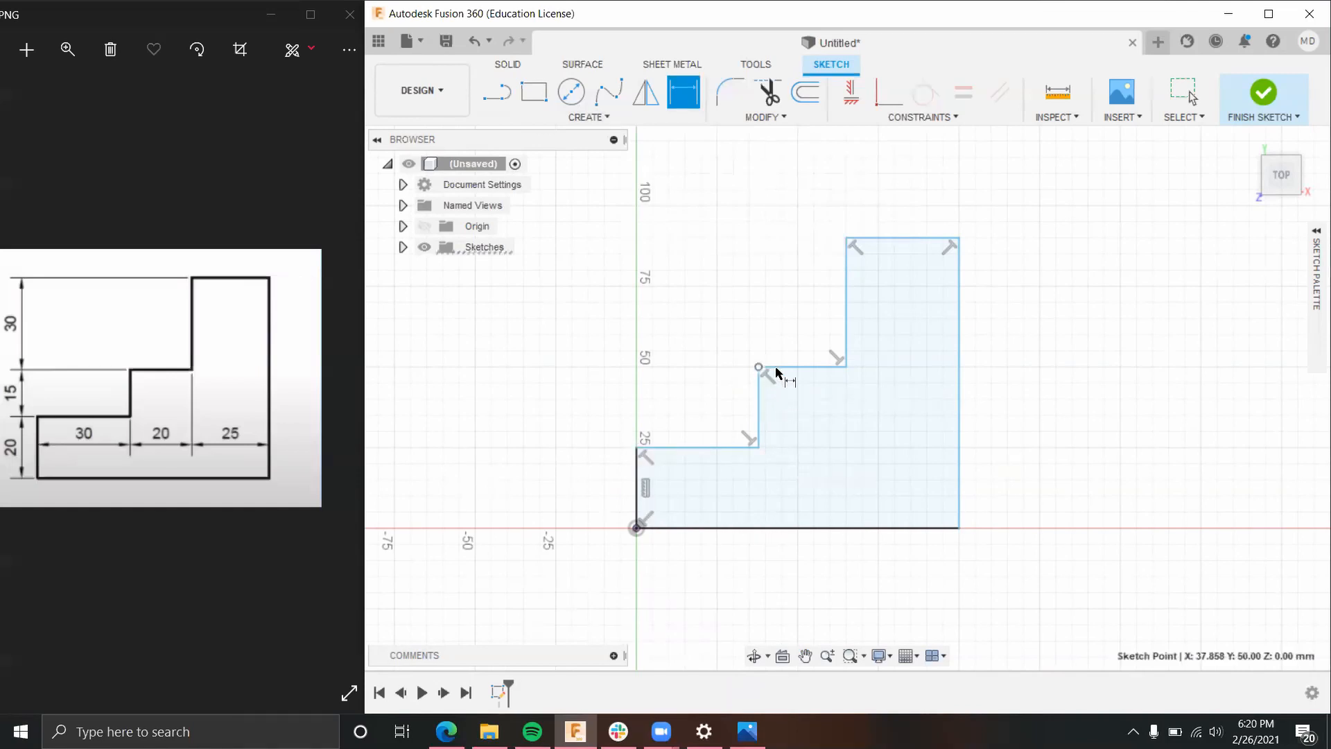
left_click(846, 366)
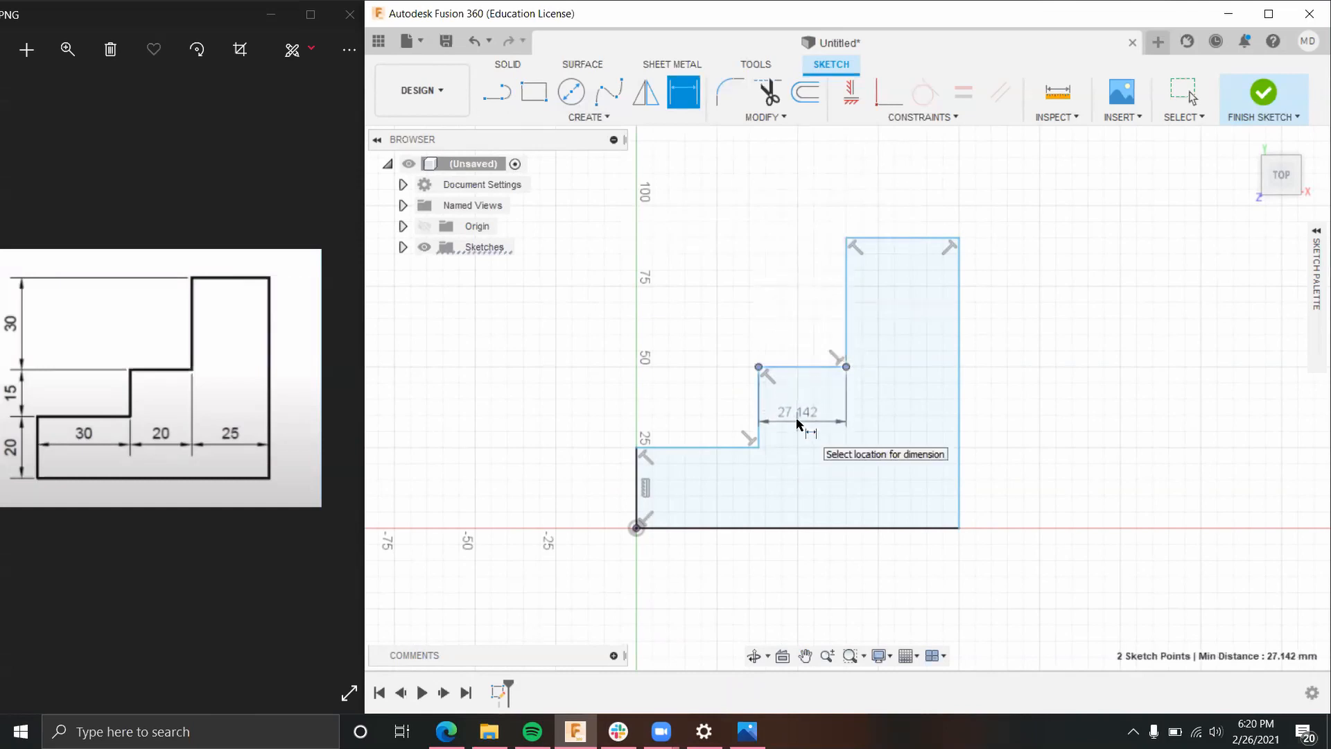
left_click(802, 425)
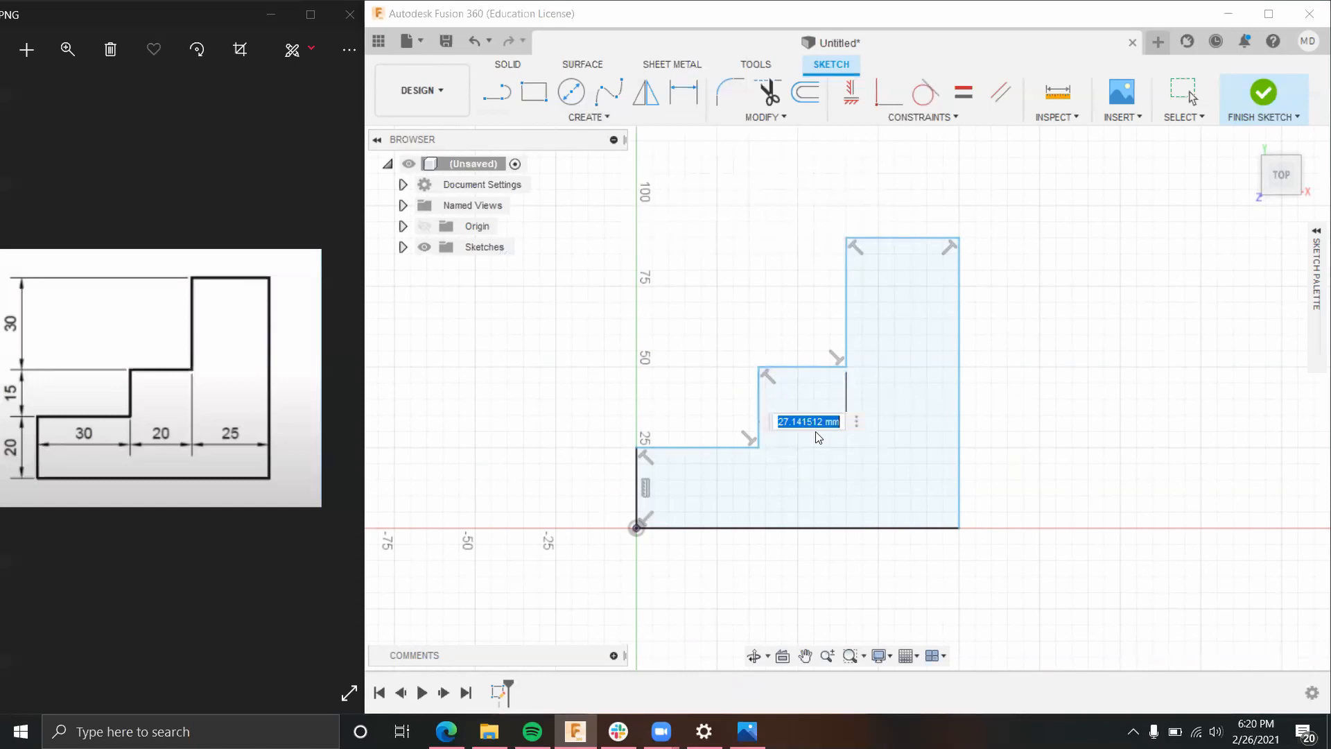
type("20")
key("Return")
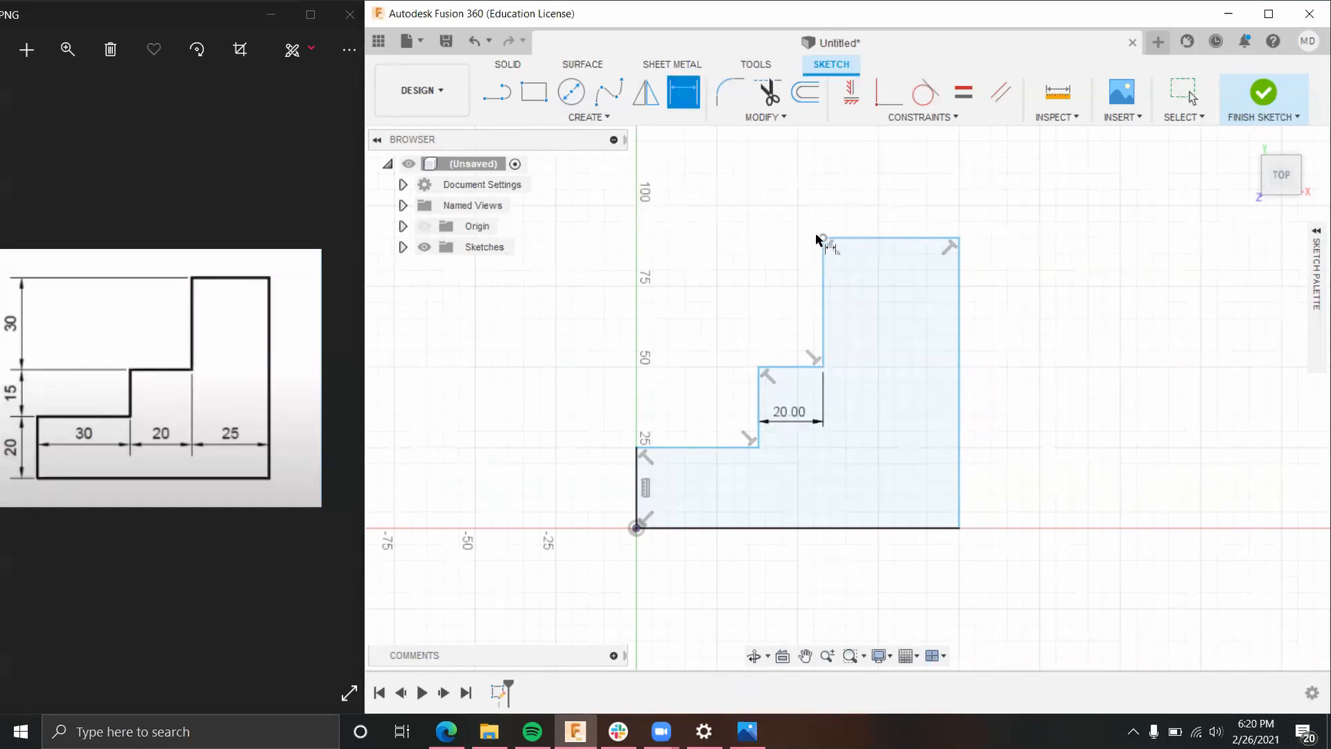
Step: Dimension the top horizontal edge of the profile and set its width to 25 mm
left_click(823, 238)
left_click(959, 238)
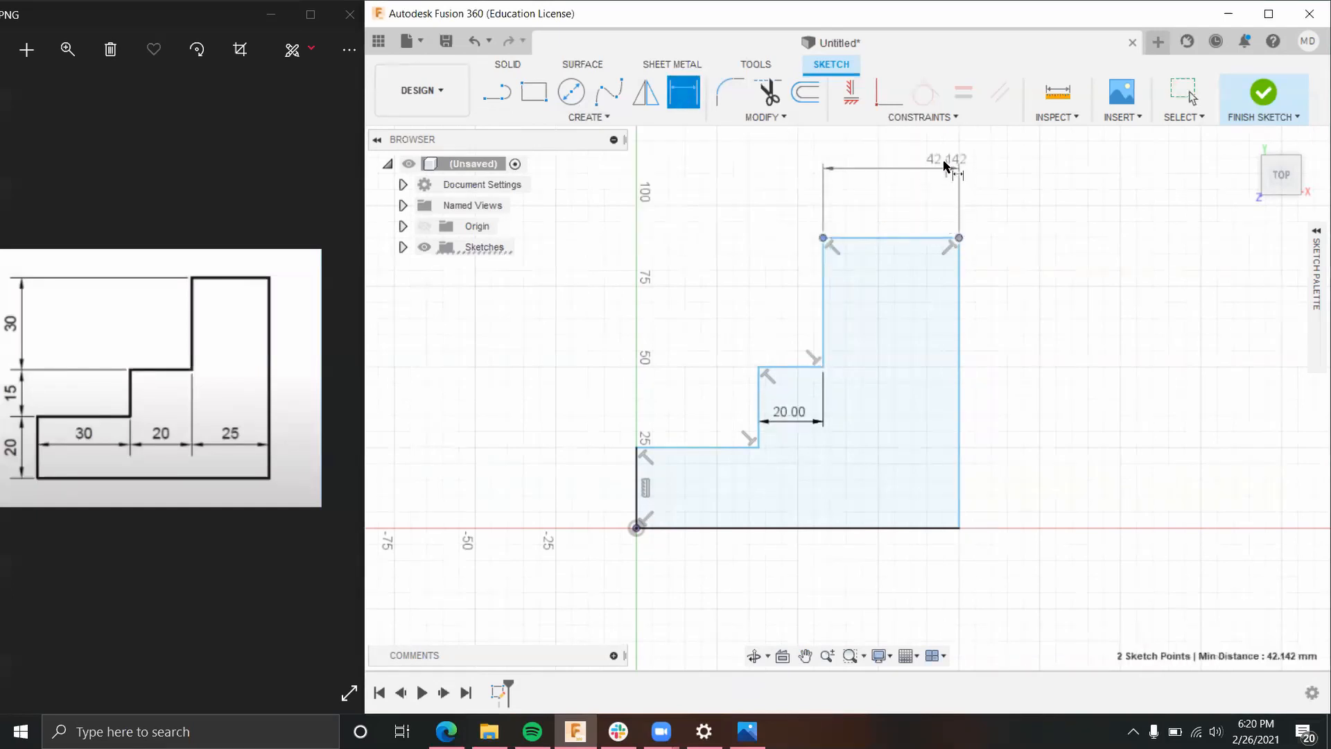
left_click(884, 164)
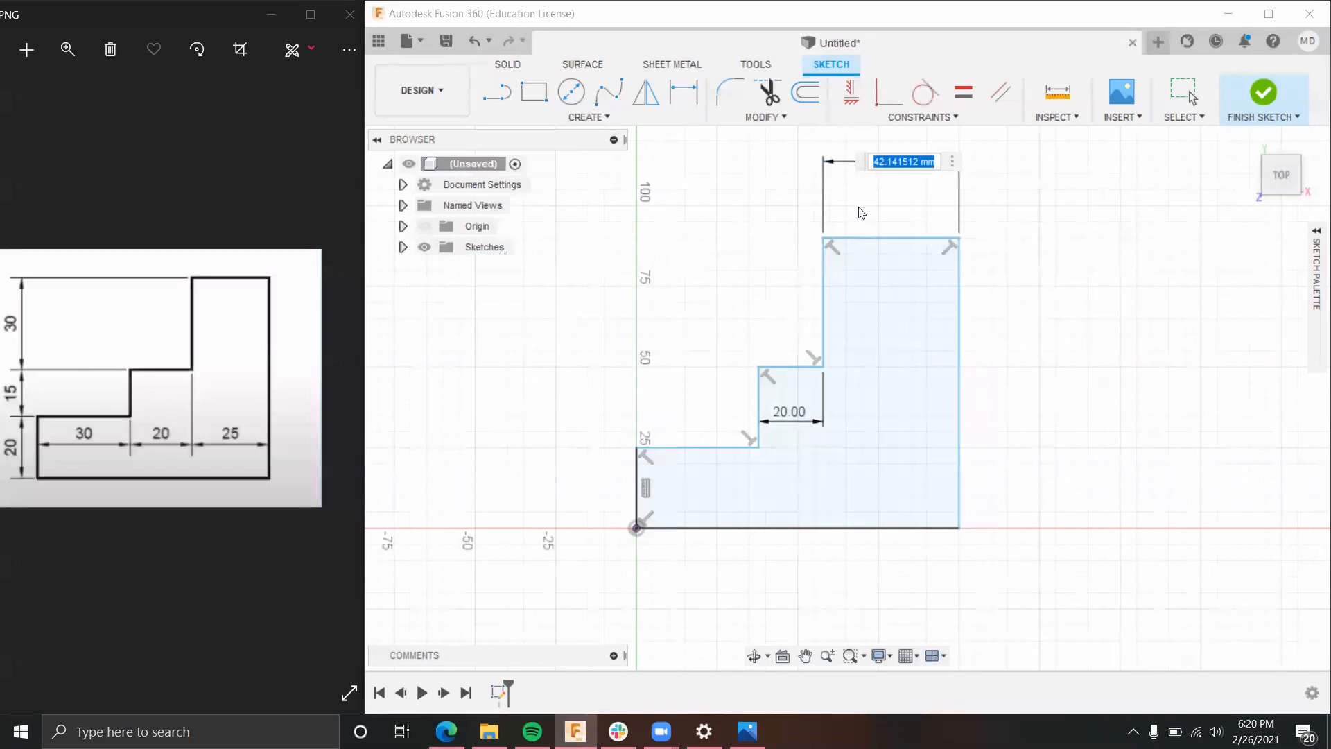
type("25")
key("Return")
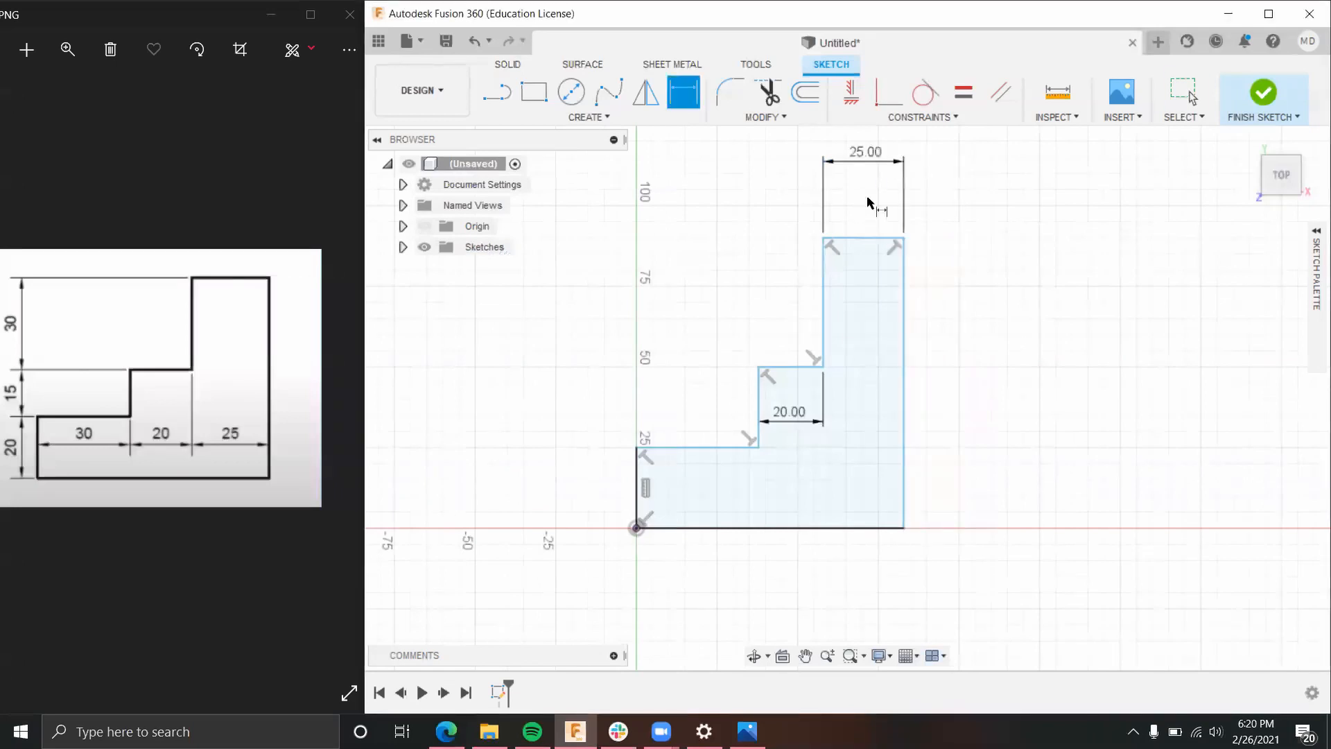
Step: Dimension the horizontal edge of the lowest step and set its width to 30 mm
left_click(636, 447)
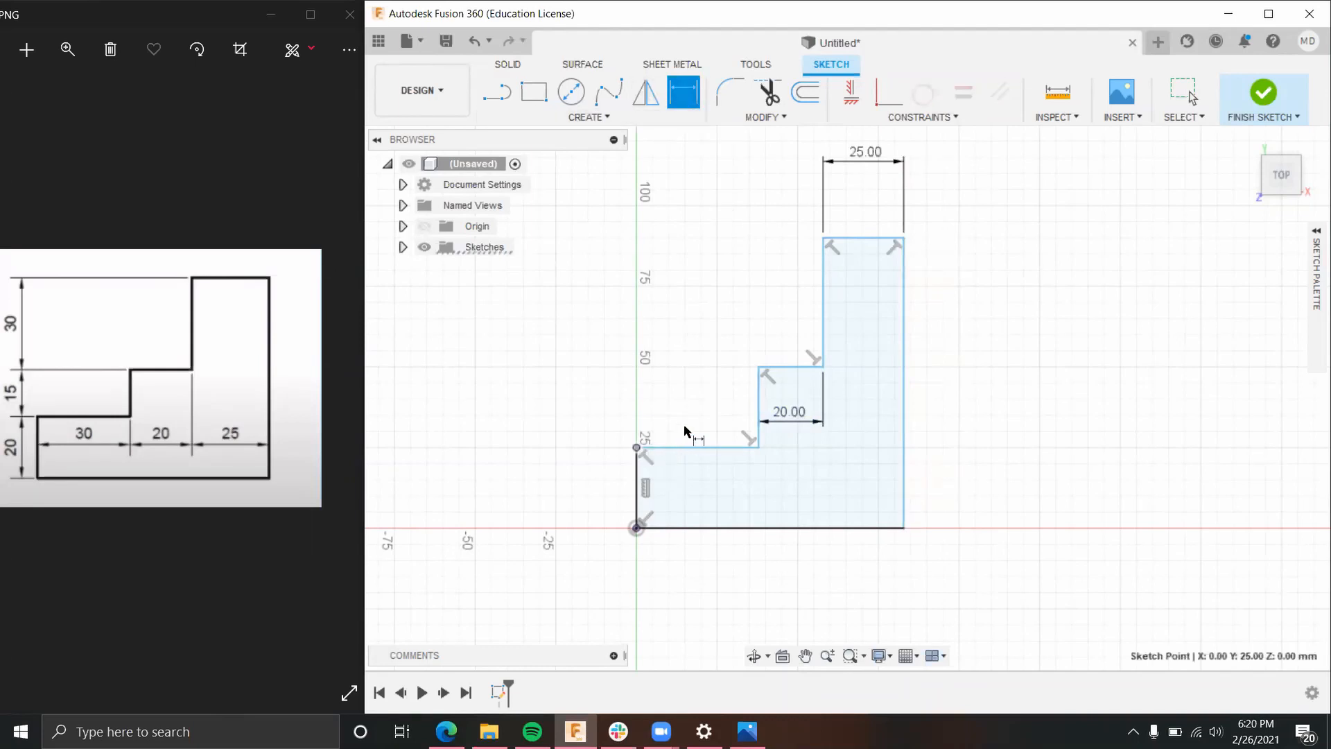
left_click(758, 447)
left_click(699, 386)
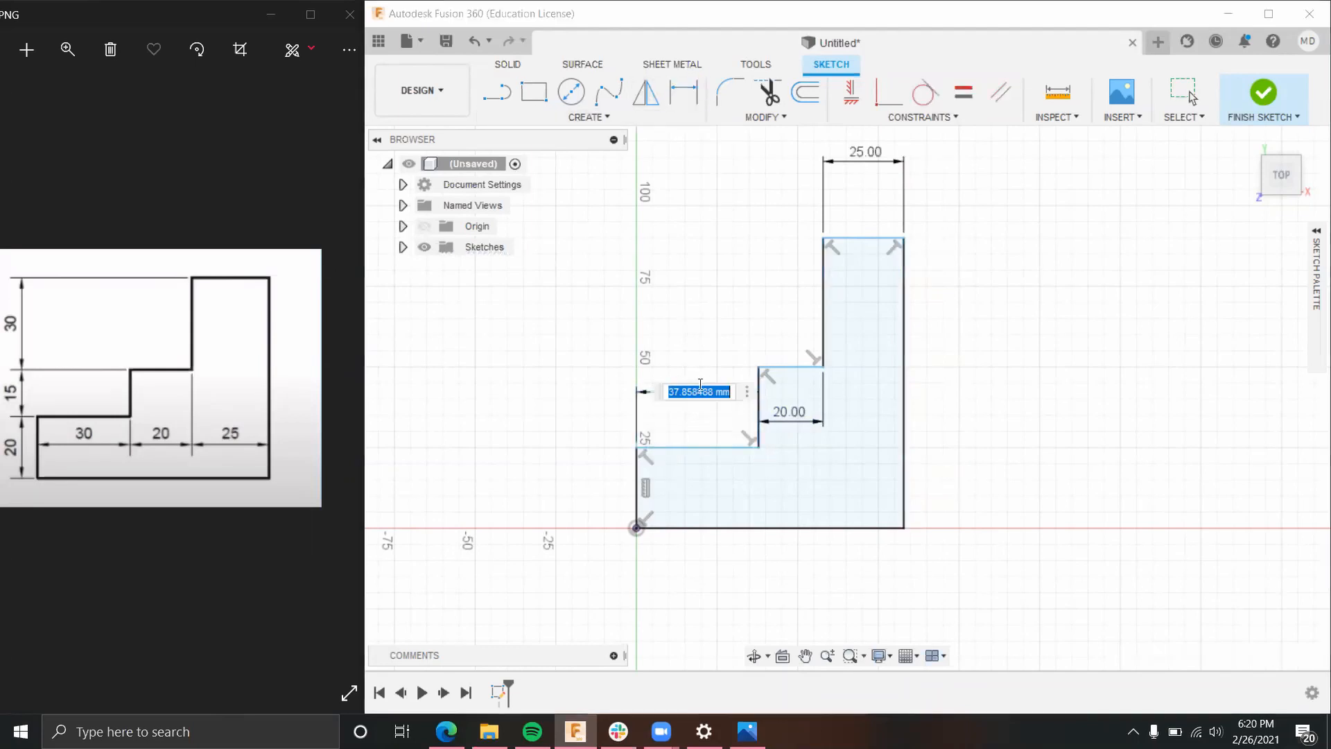
type("30")
key("Return")
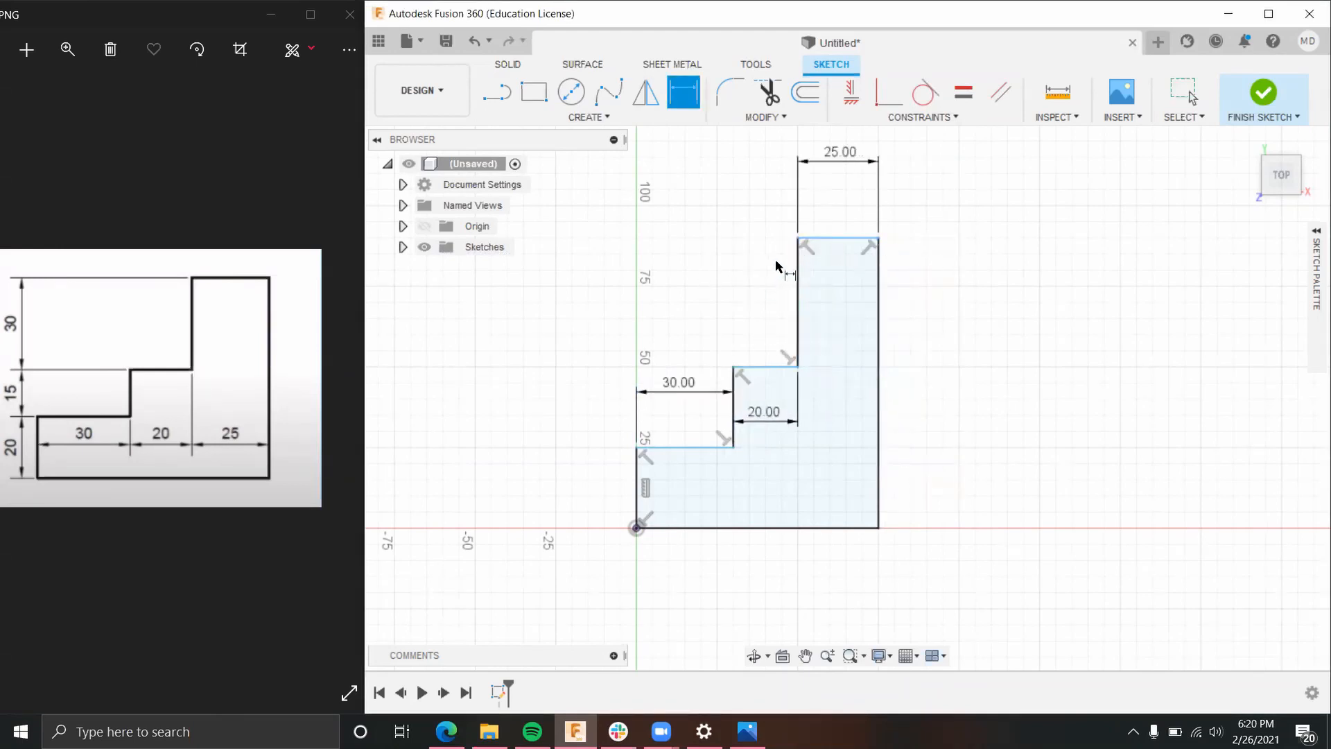
Step: Dimension the upper vertical riser between the middle step and the top edge as 30 mm
left_click(797, 239)
left_click(797, 366)
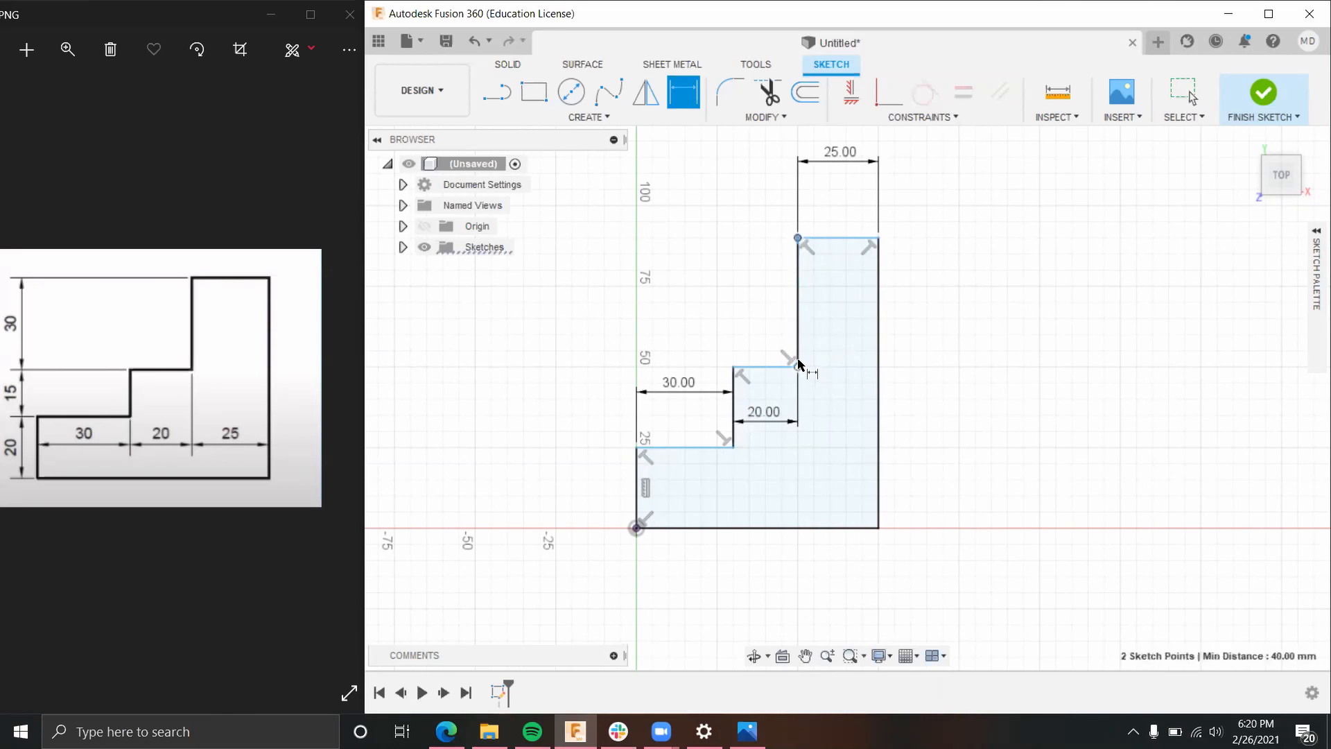
left_click(839, 291)
type("30")
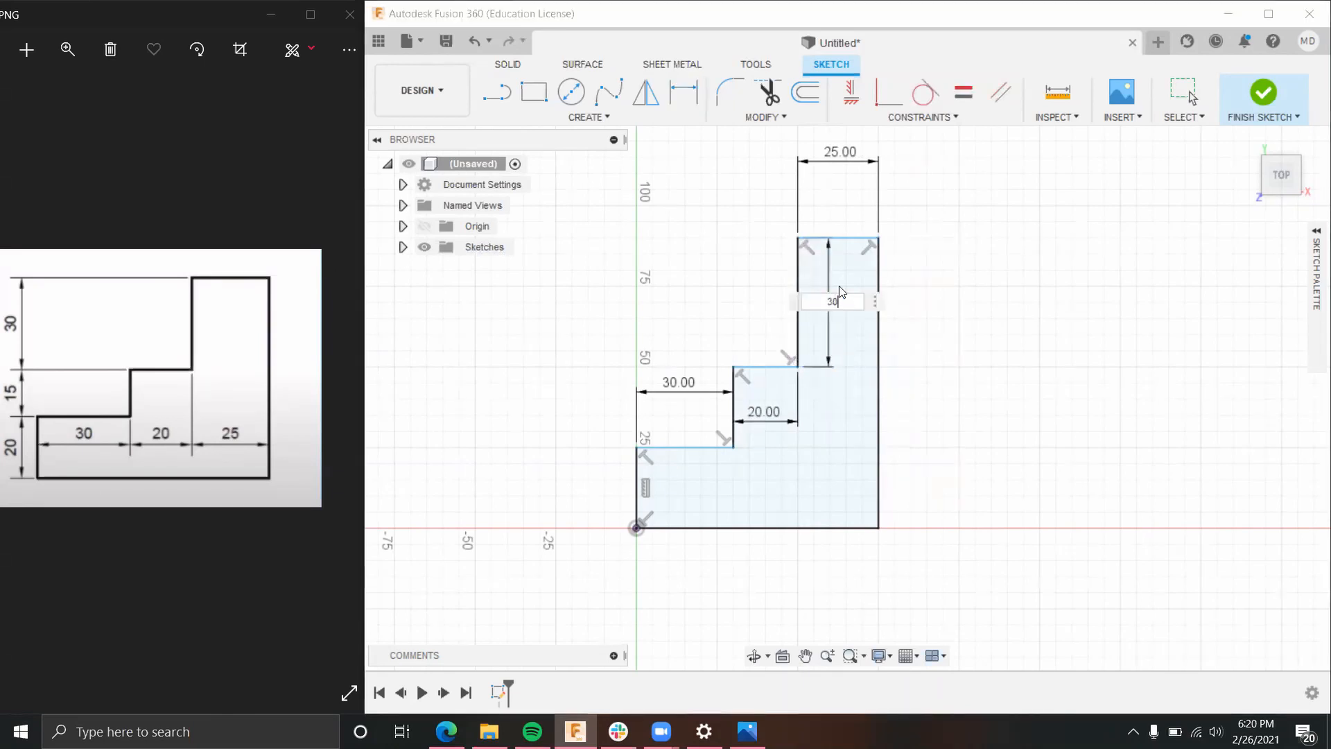
key("Return")
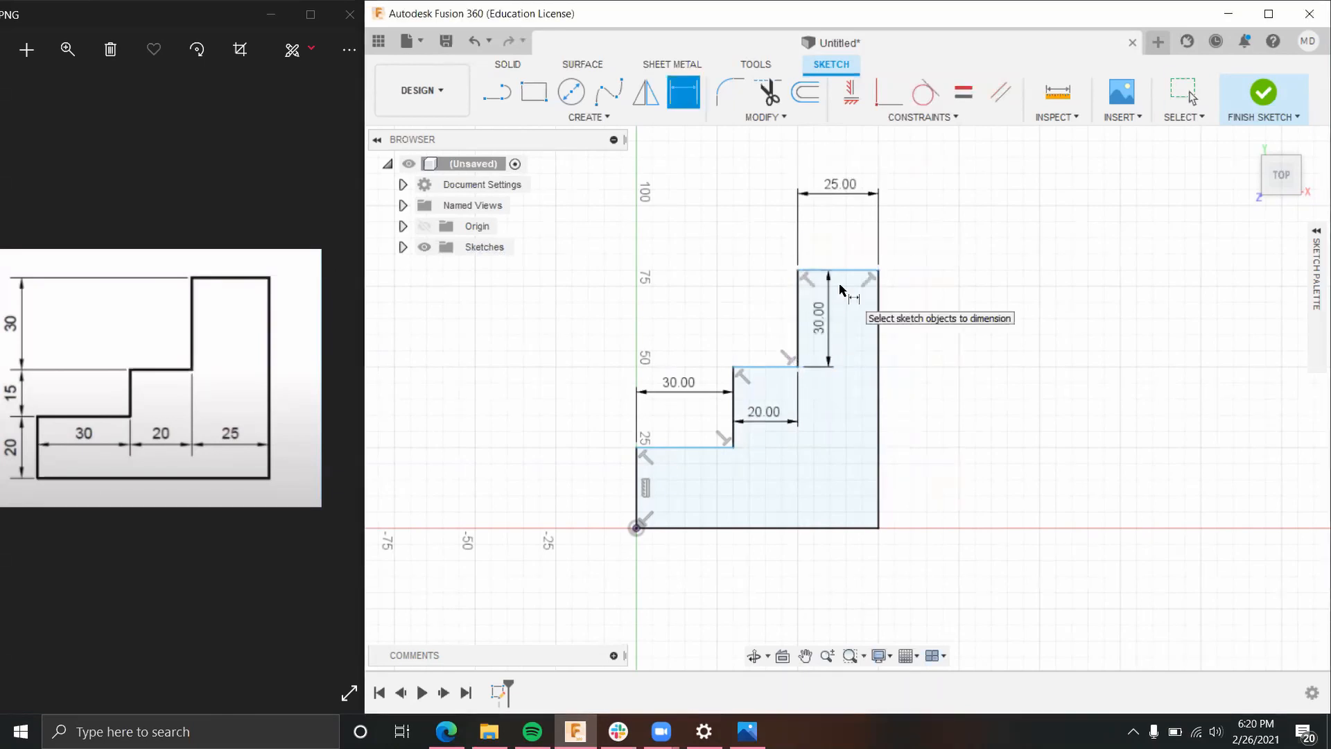
Step: Dimension the vertical riser between the lowest and middle steps and set its height to 15 mm
left_click(733, 368)
left_click(732, 447)
left_click(720, 408)
type("15")
key("Return")
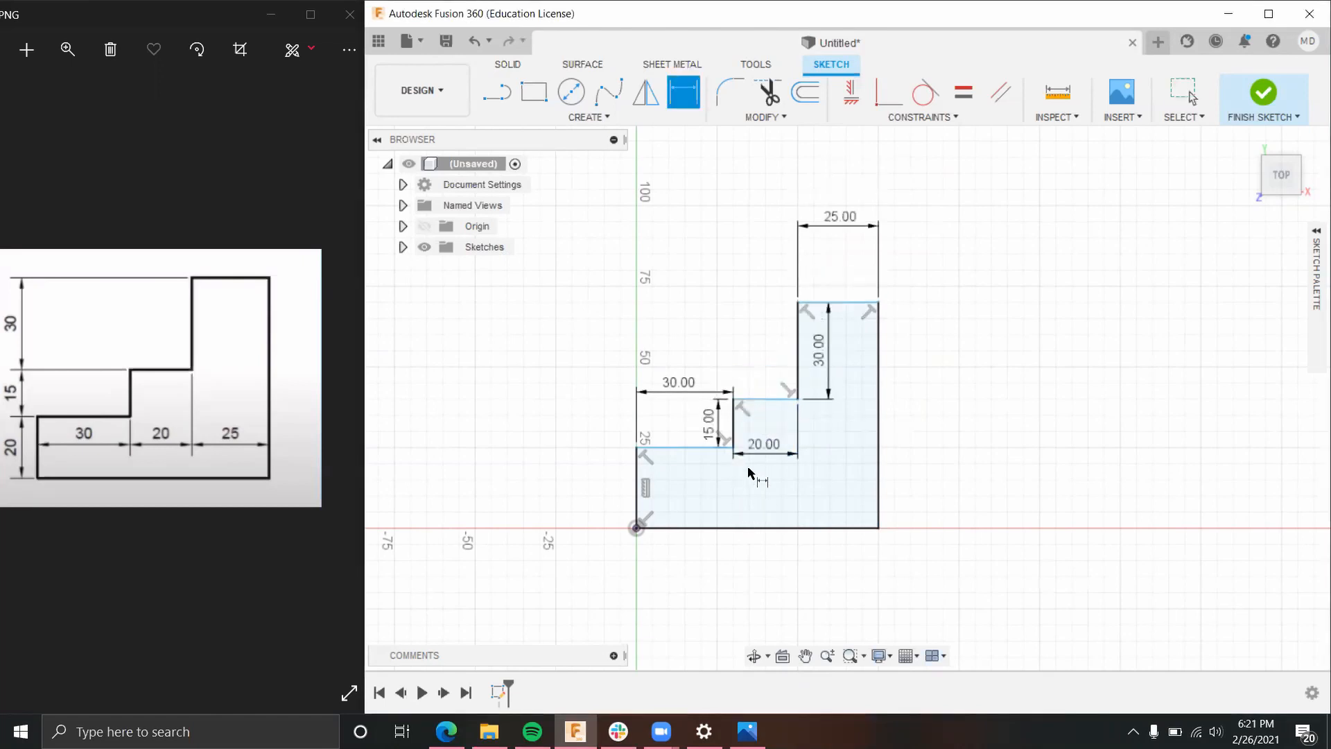
Step: Dimension the profile's outer vertical edge rising from the origin and set its height to 20 mm
left_click(636, 528)
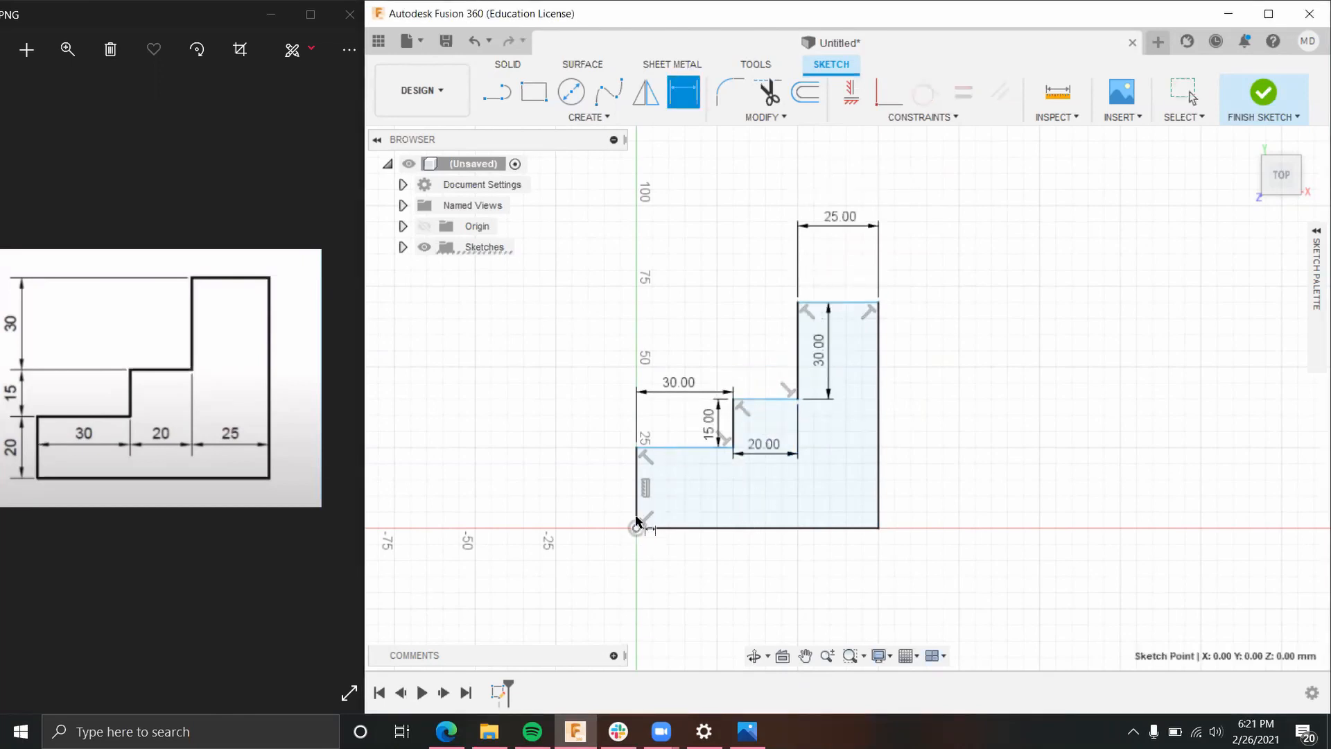
left_click(636, 448)
left_click(609, 497)
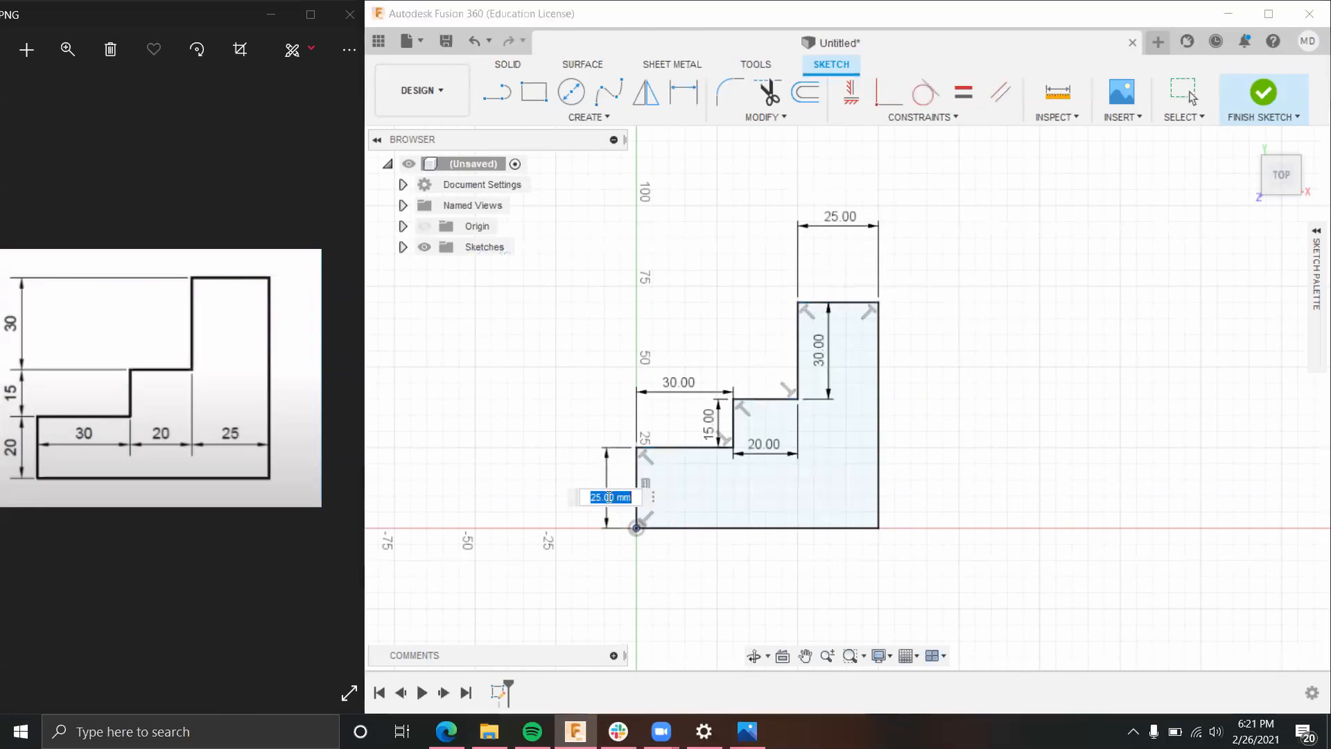
type("20")
key("Return")
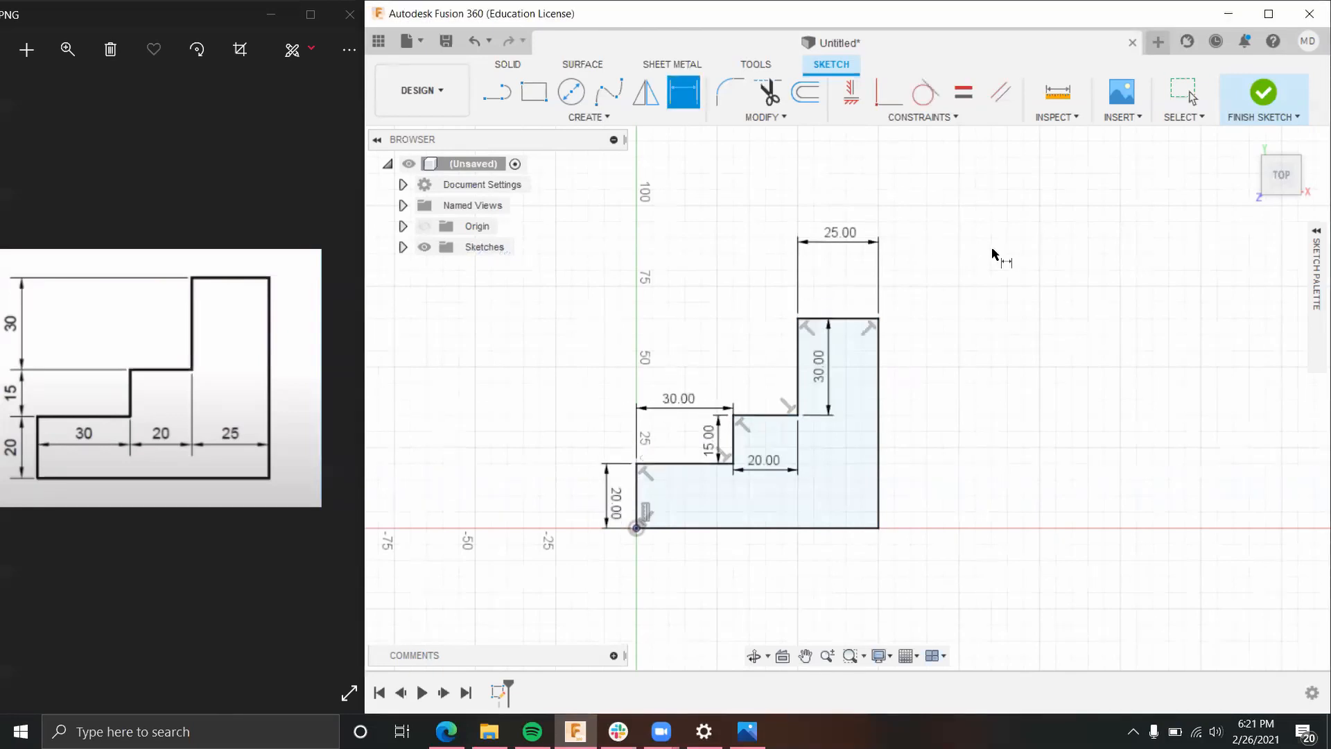
scroll(929, 430, "down", 2)
scroll(927, 434, "up", 3)
mouse_move(912, 431)
middle_mouse_down()
mouse_move(956, 412)
mouse_move(1013, 416)
middle_mouse_up()
key("d")
scroll(1019, 418, "up", 1)
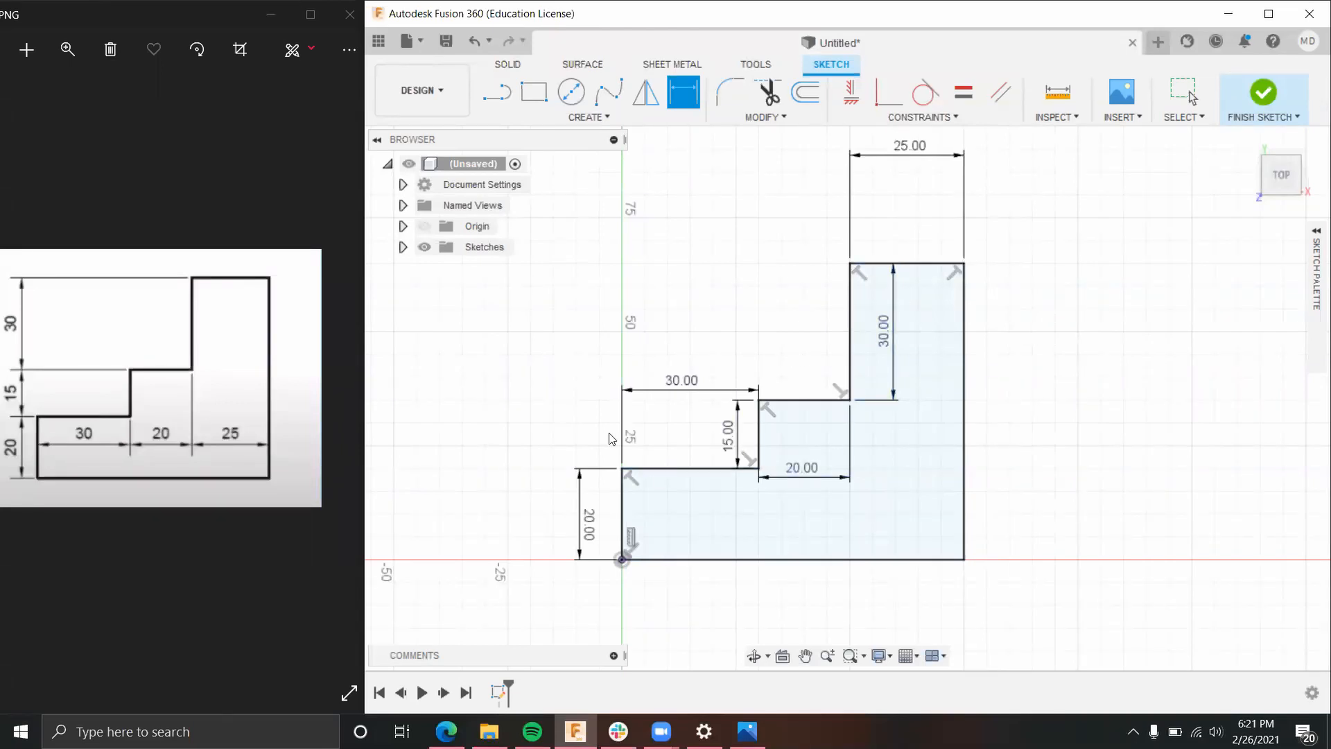
Step: Finish the sketch and extrude the stepped profile 50 mm upward as a new body
left_click(1268, 102)
scroll(1025, 333, "down", 3)
scroll(1001, 331, "up", 1)
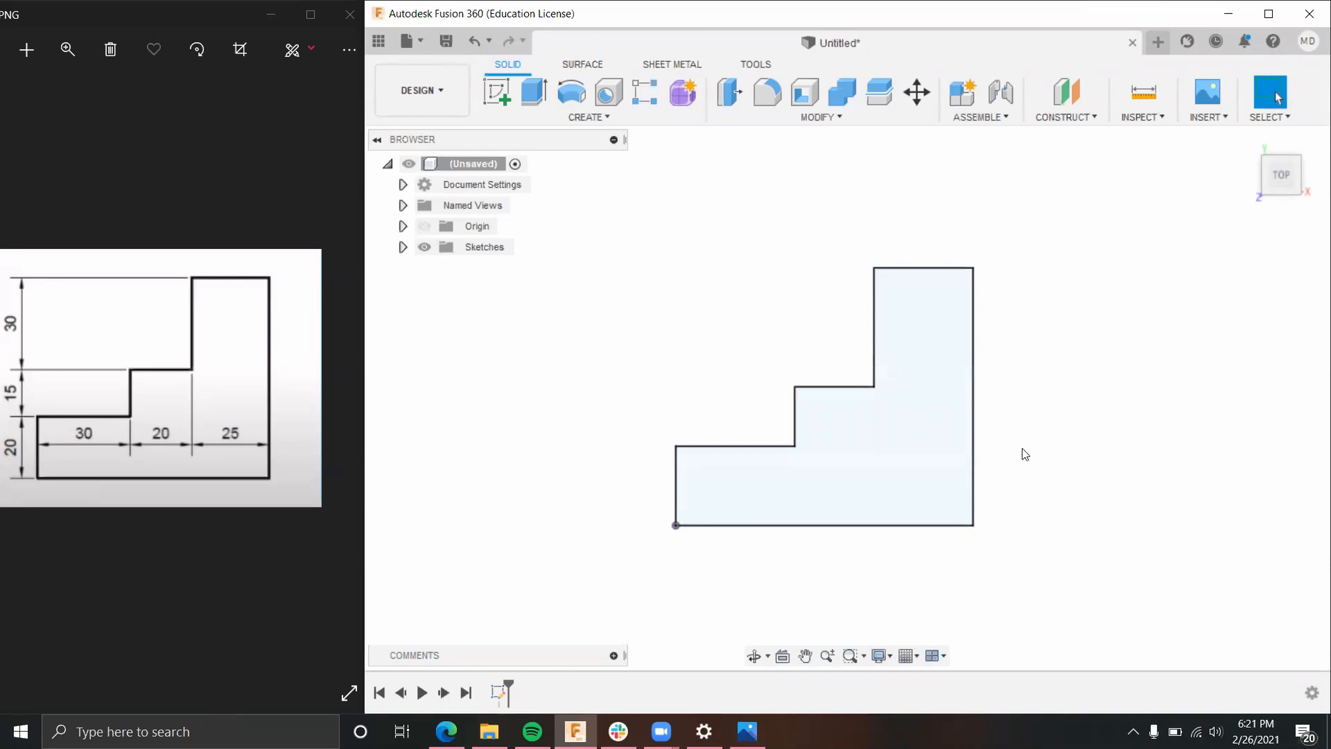
mouse_move(1052, 489)
middle_mouse_down("shift")
mouse_move(984, 363)
mouse_move(984, 300)
mouse_move(987, 368)
mouse_move(1023, 435)
mouse_move(1013, 375)
mouse_move(1019, 407)
middle_mouse_up("shift")
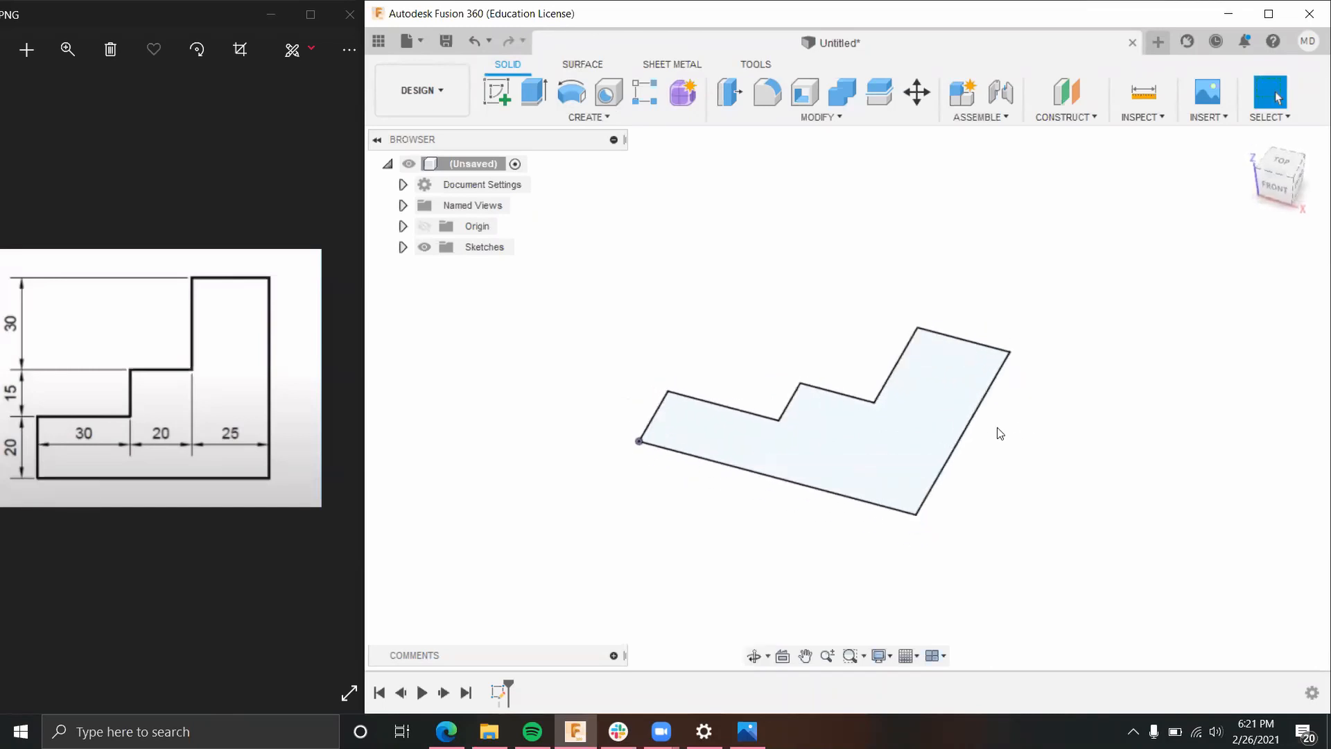
left_click(529, 98)
mouse_move(824, 384)
left_mouse_down()
mouse_move(793, 237)
mouse_move(802, 216)
left_mouse_up()
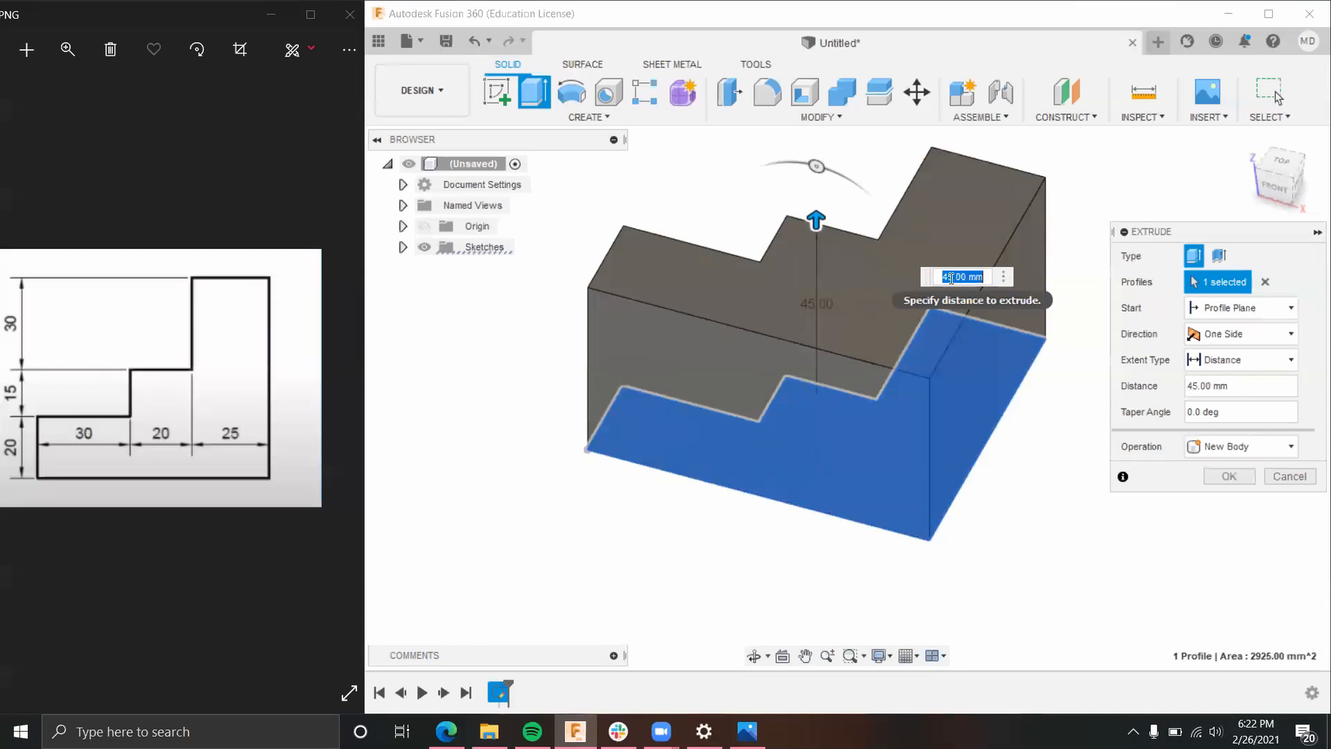
type("50")
key("Return")
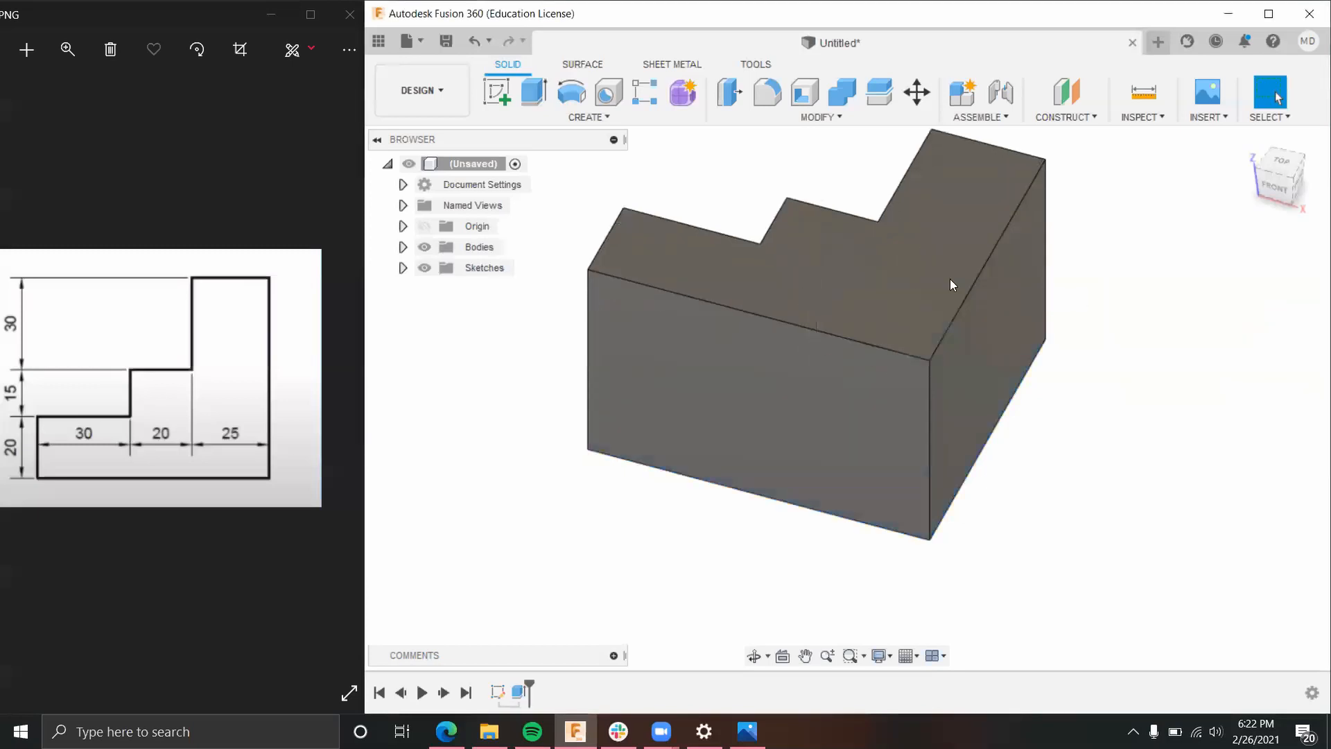
Step: Fillet all eight edges around the stepped body's top face with a 10 mm radius
scroll(1016, 350, "down", 4)
middle_click_drag(930, 510, 1106, 511, "shift")
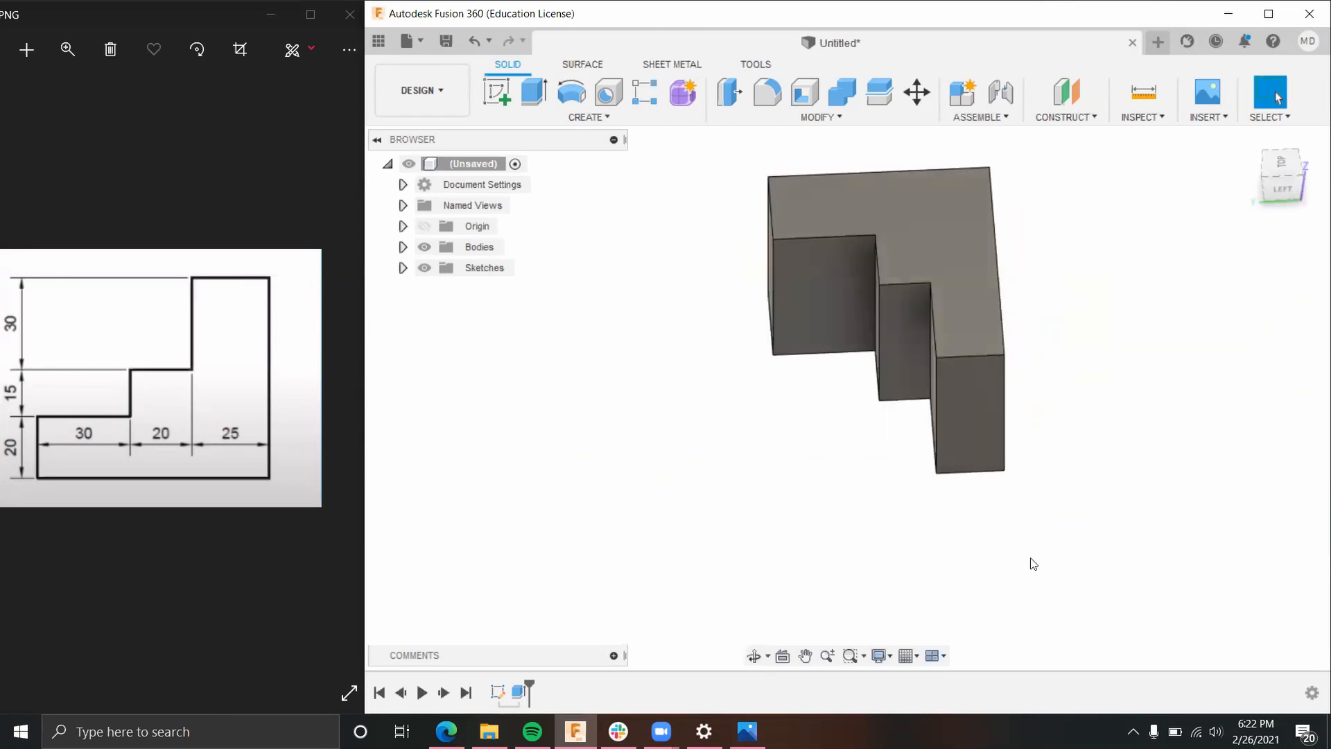
middle_click_drag(767, 455, 898, 415, "shift")
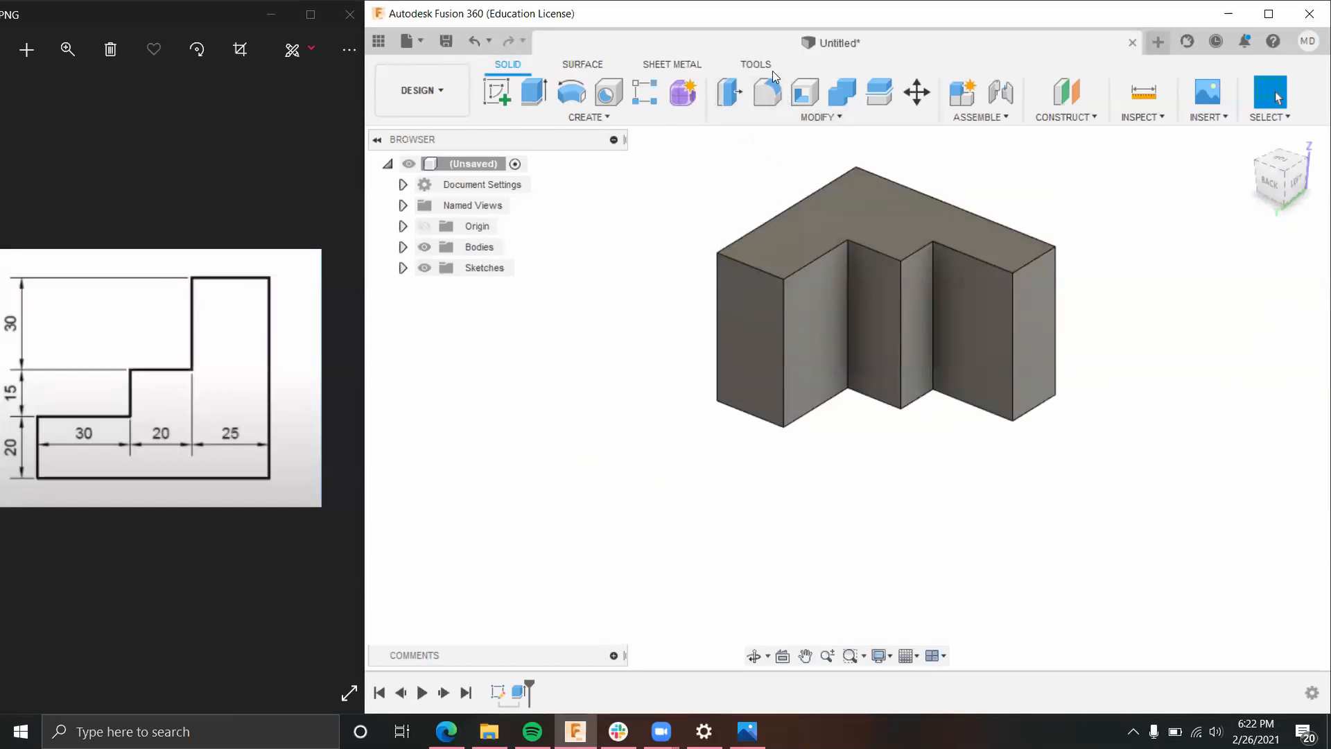
scroll(1102, 315, "down", 5)
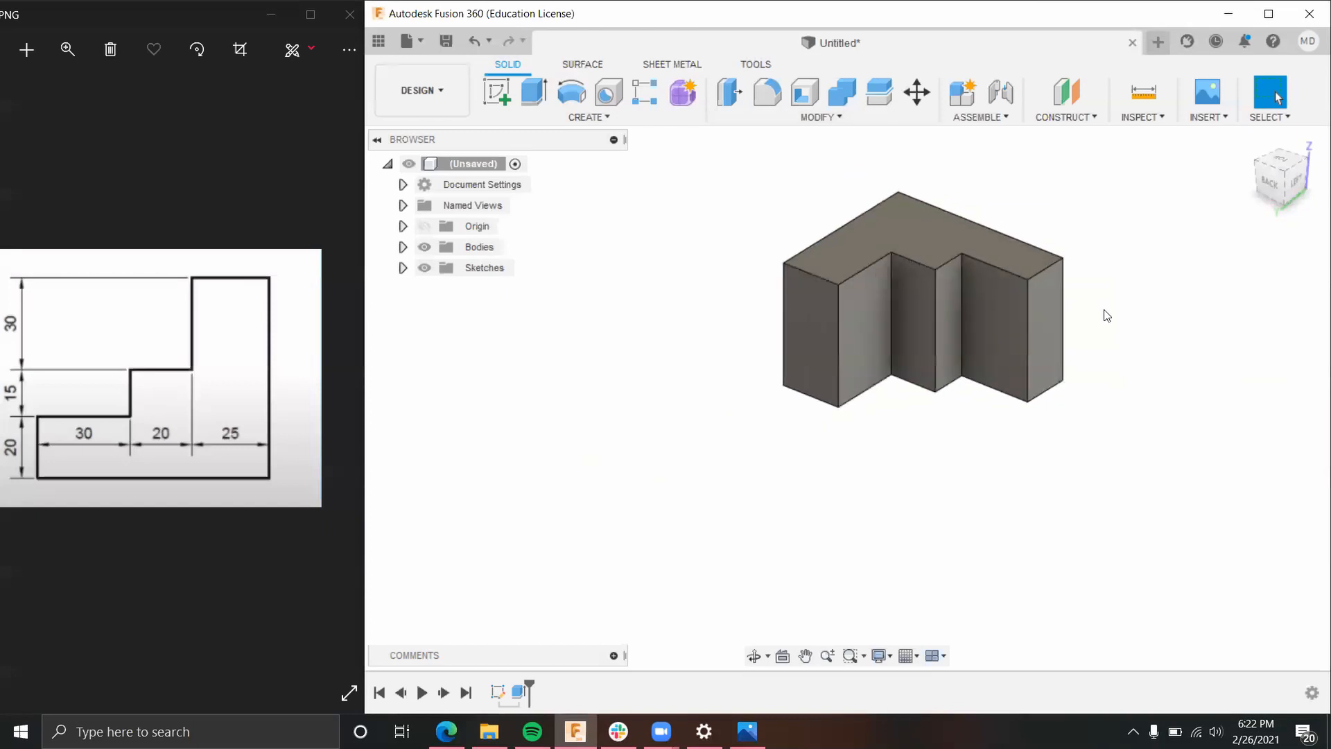
scroll(1040, 242, "up", 9)
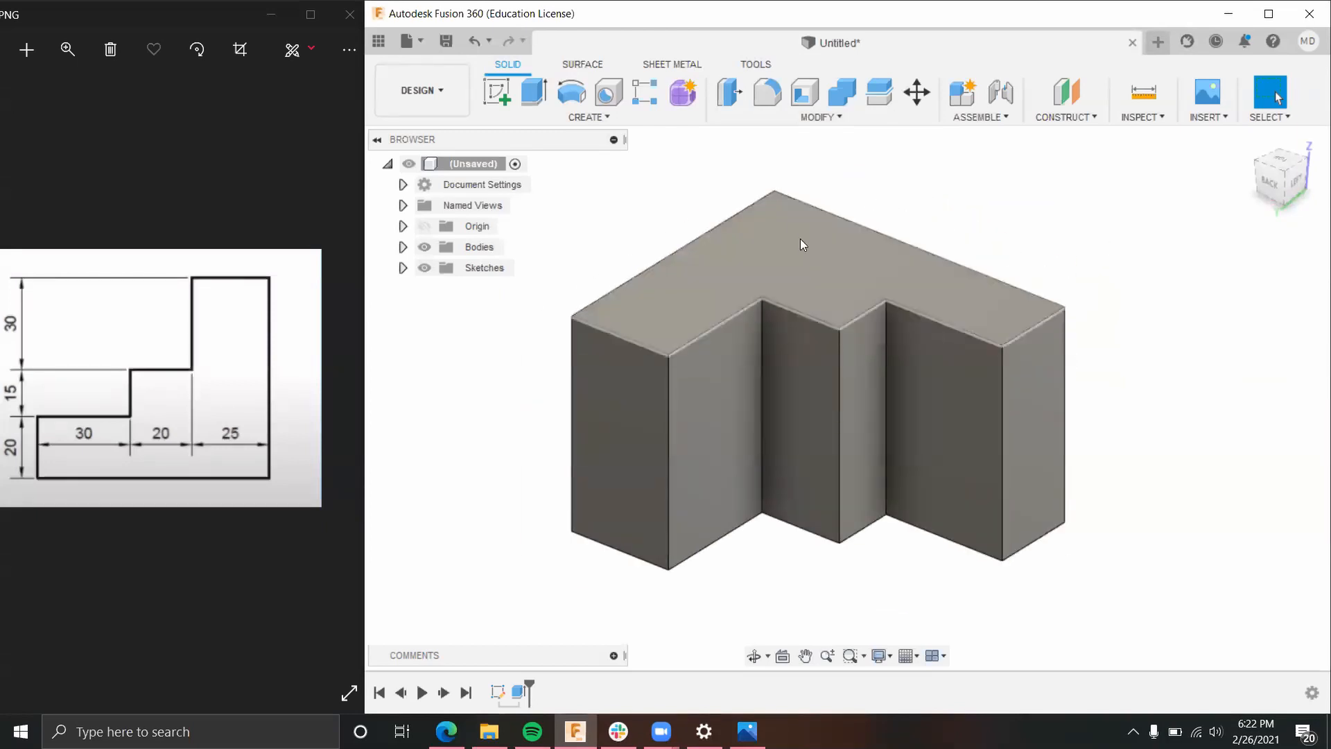
left_click(984, 337)
left_click(1032, 330)
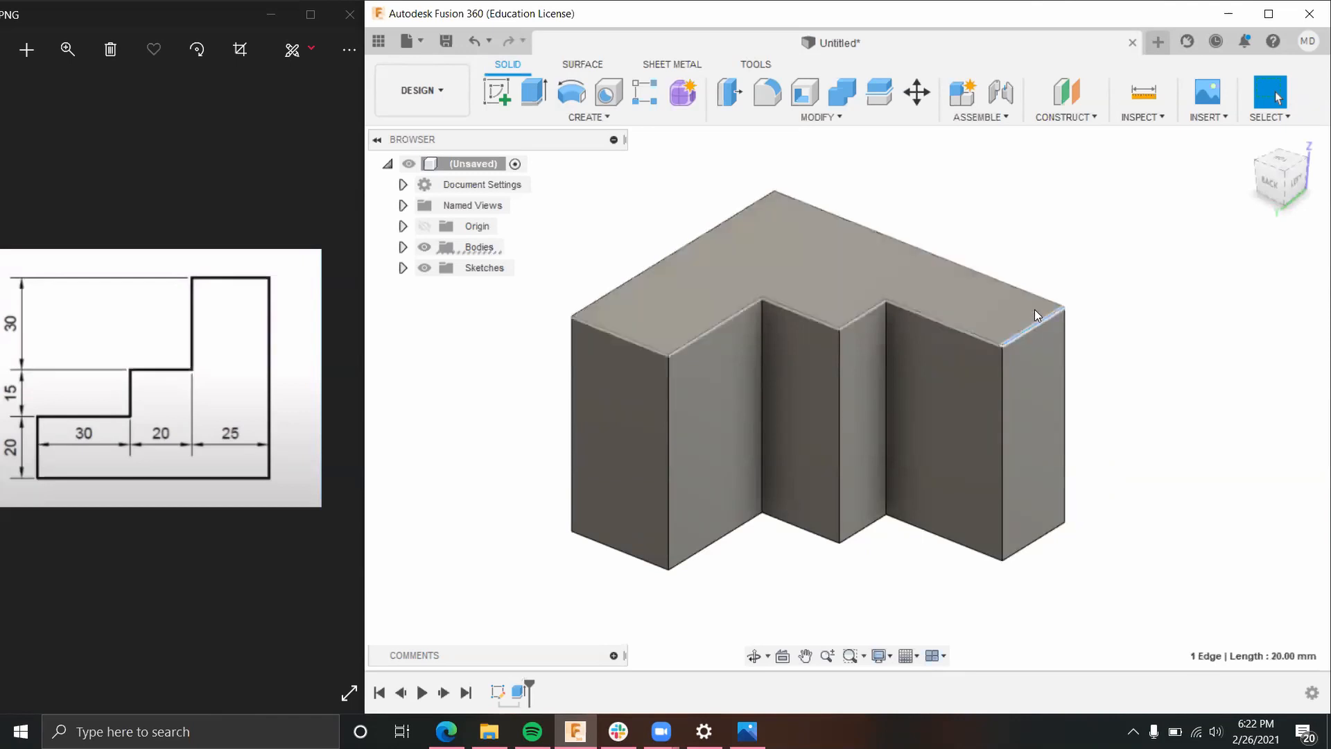
left_click(921, 314, "shift")
left_click(869, 309, "shift")
left_click(811, 317, "shift")
left_click(727, 313, "shift")
left_click(622, 337, "shift")
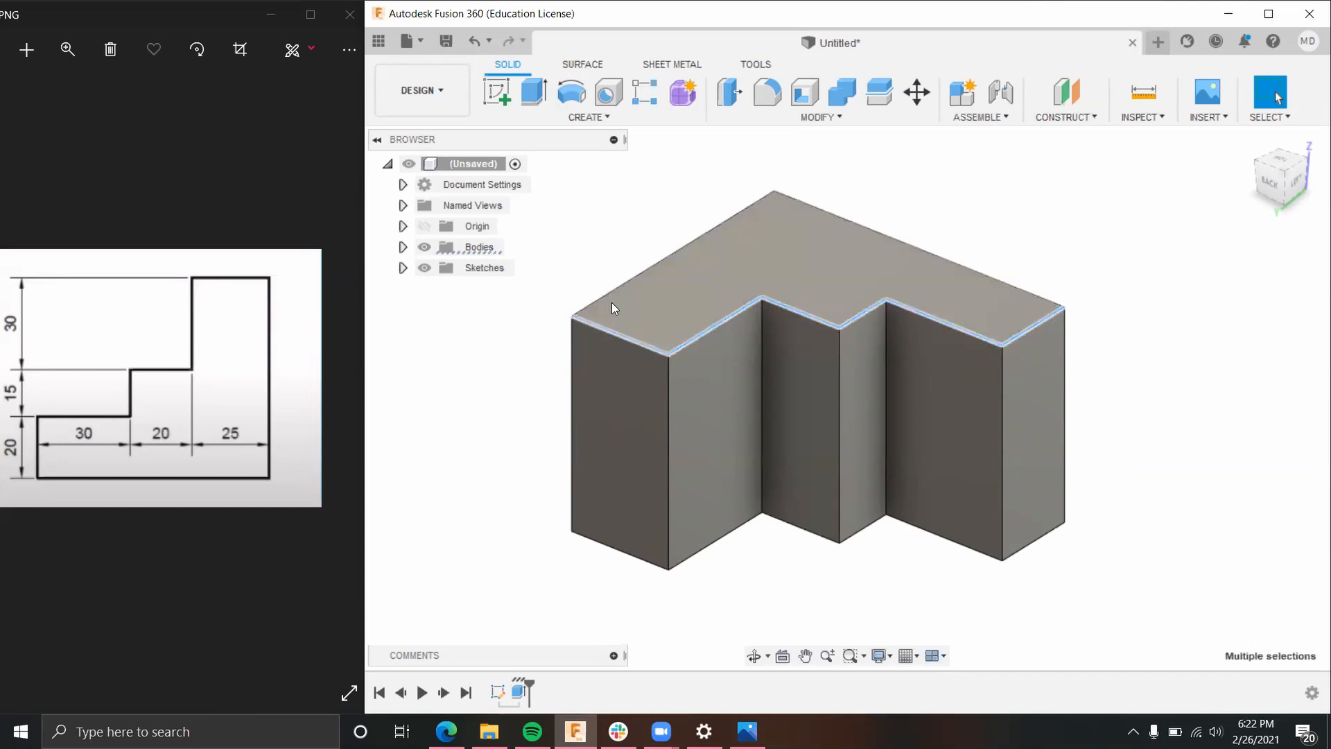
left_click(665, 259, "shift")
left_click(821, 209, "shift")
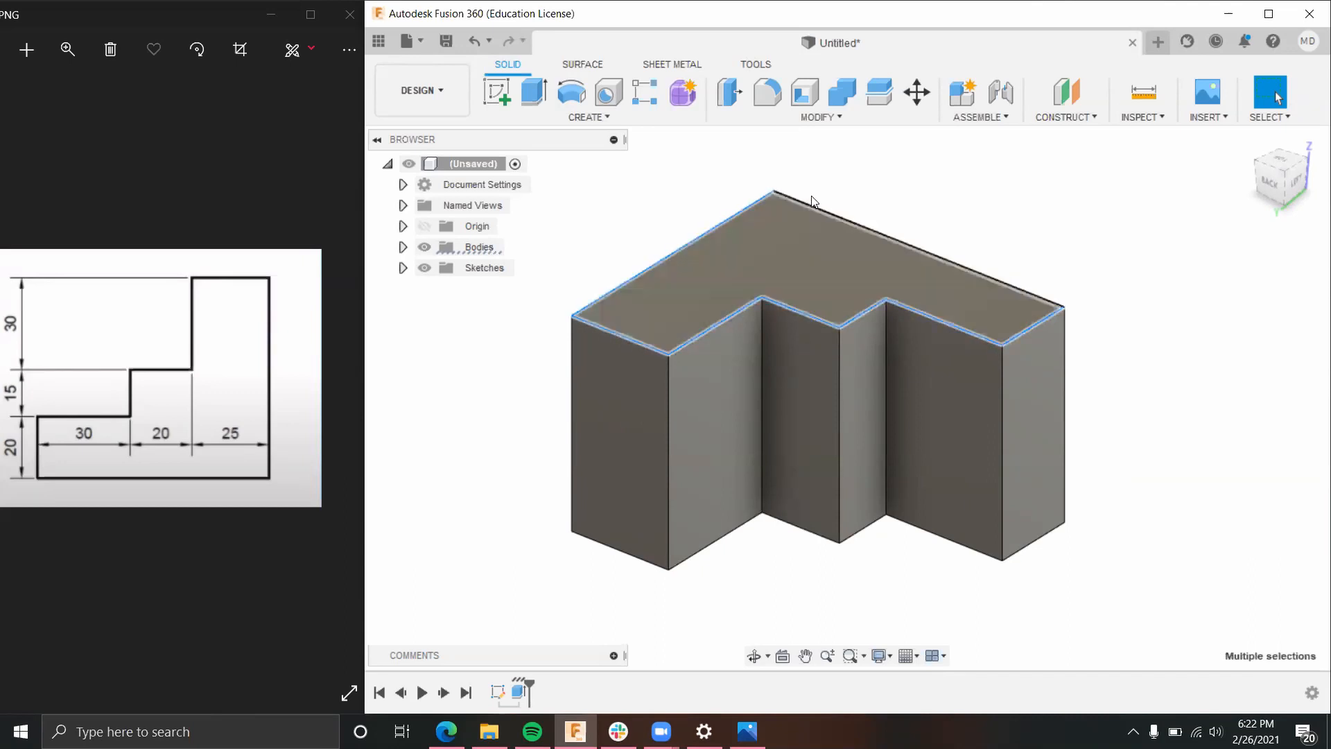
left_click(776, 101)
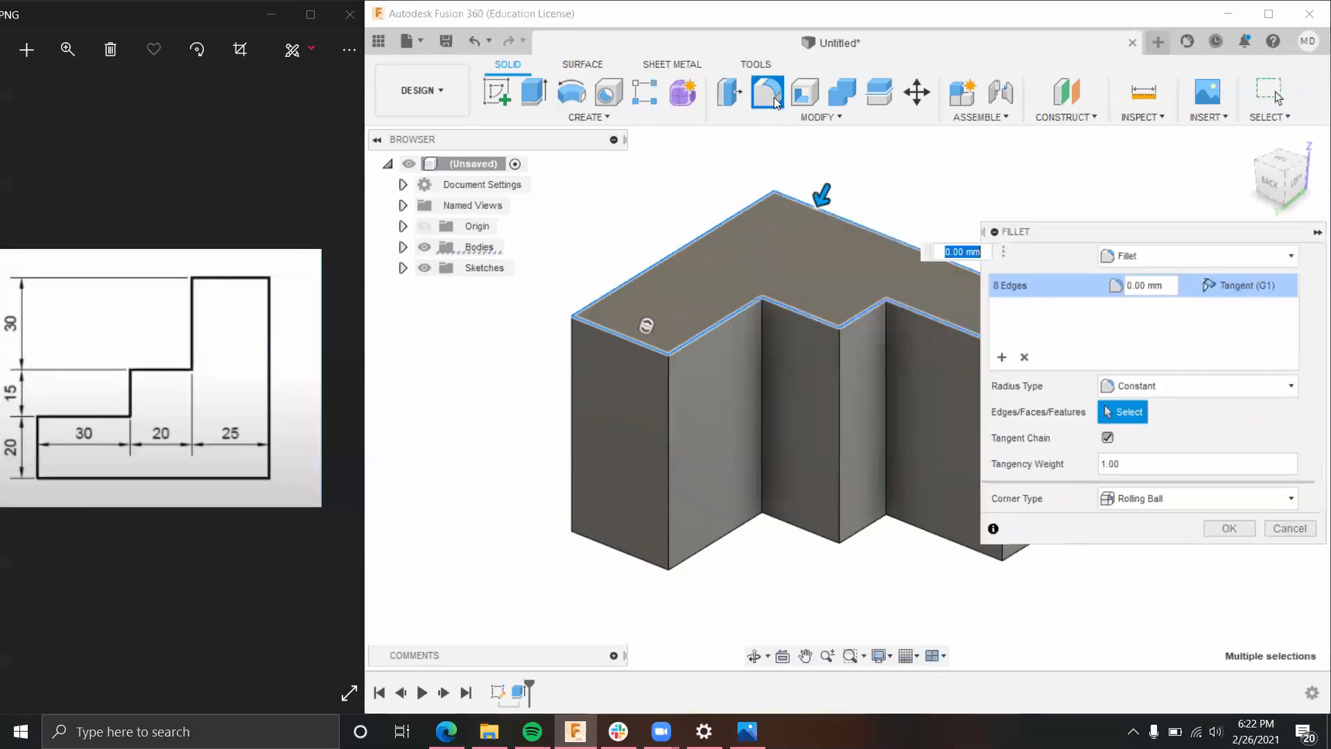
left_click_drag(825, 197, 813, 217)
left_click(944, 271)
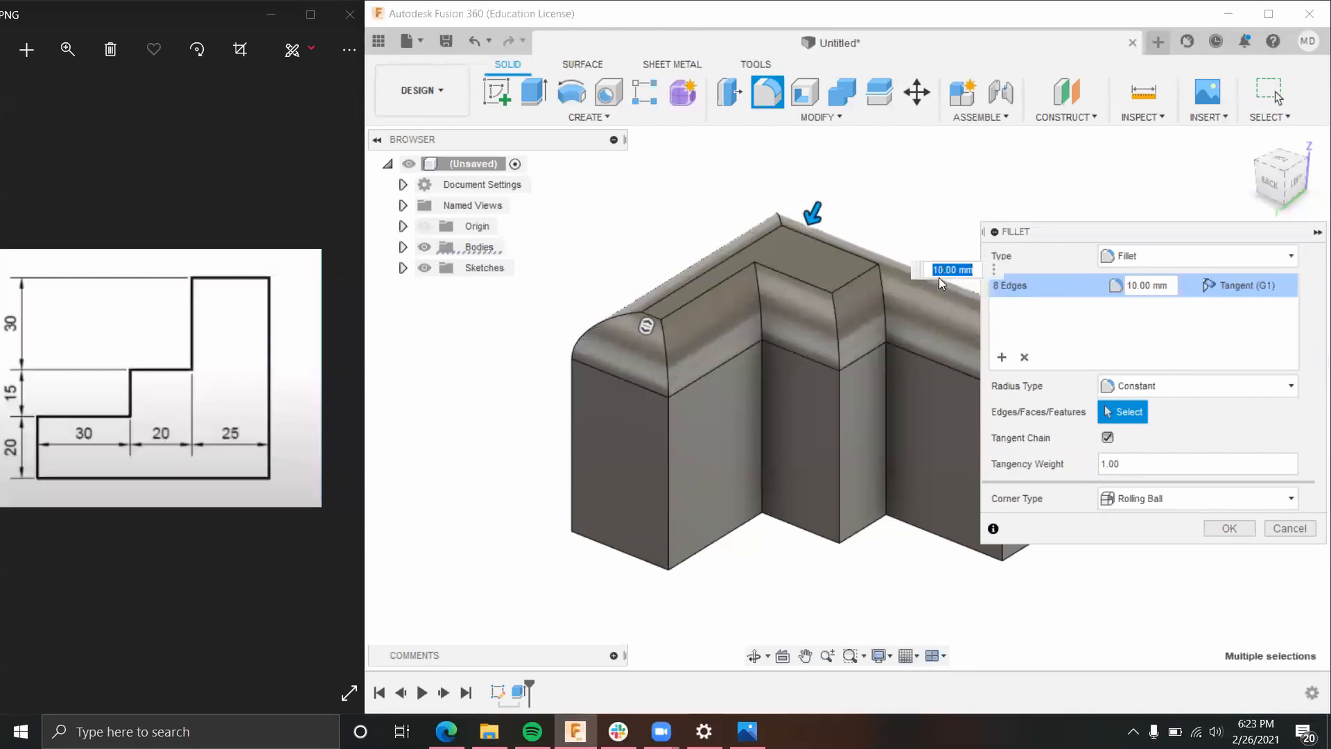
left_click(941, 271)
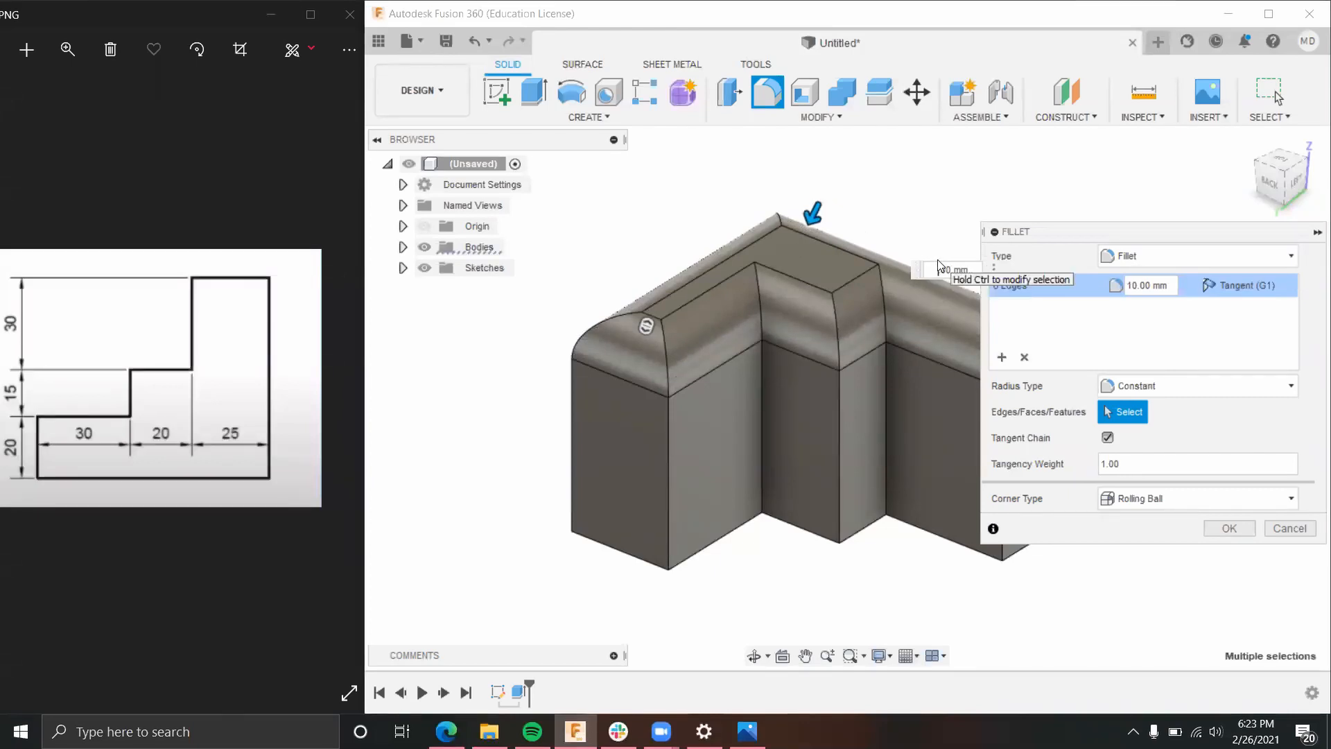
key("Return")
Step: Examine the rounded top edges of the stepped body from the back and at an angle
scroll(1086, 330, "down", 2)
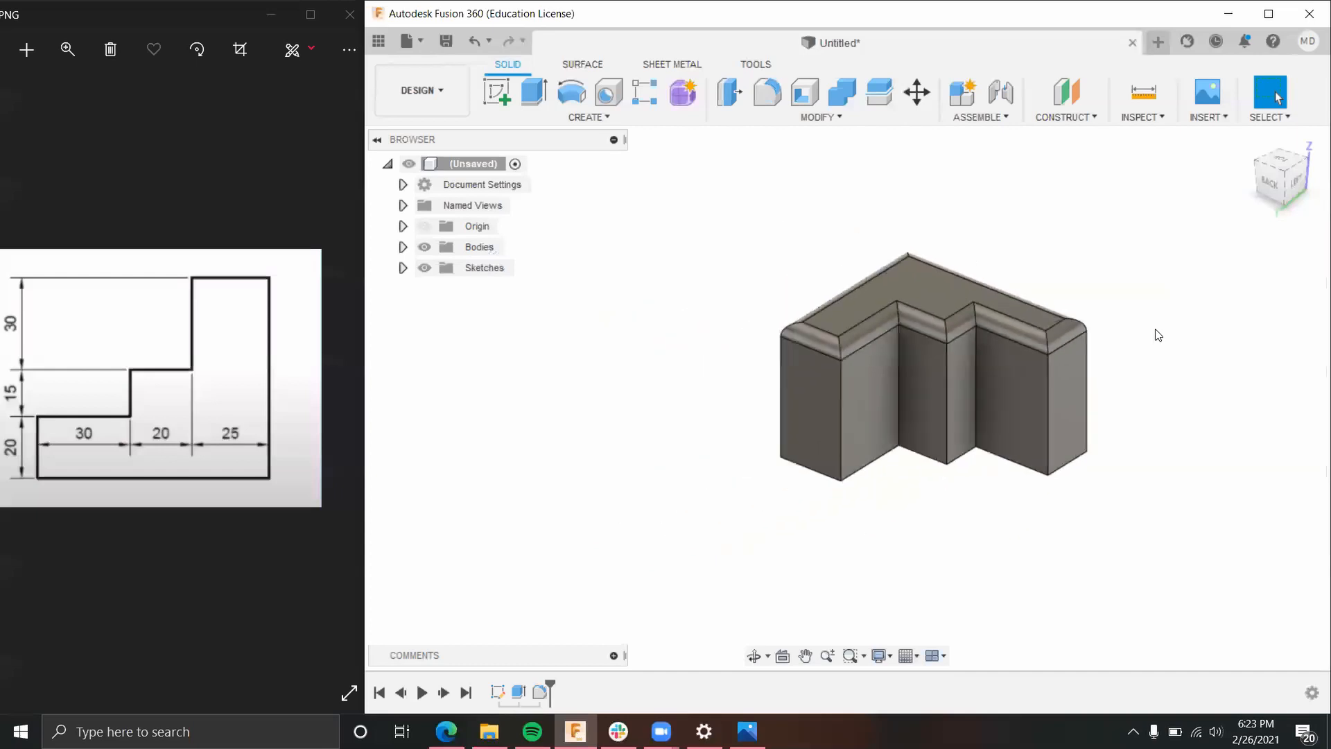
scroll(1151, 332, "up", 5)
middle_click_drag(1061, 381, 1184, 345, "shift")
left_click(1279, 177)
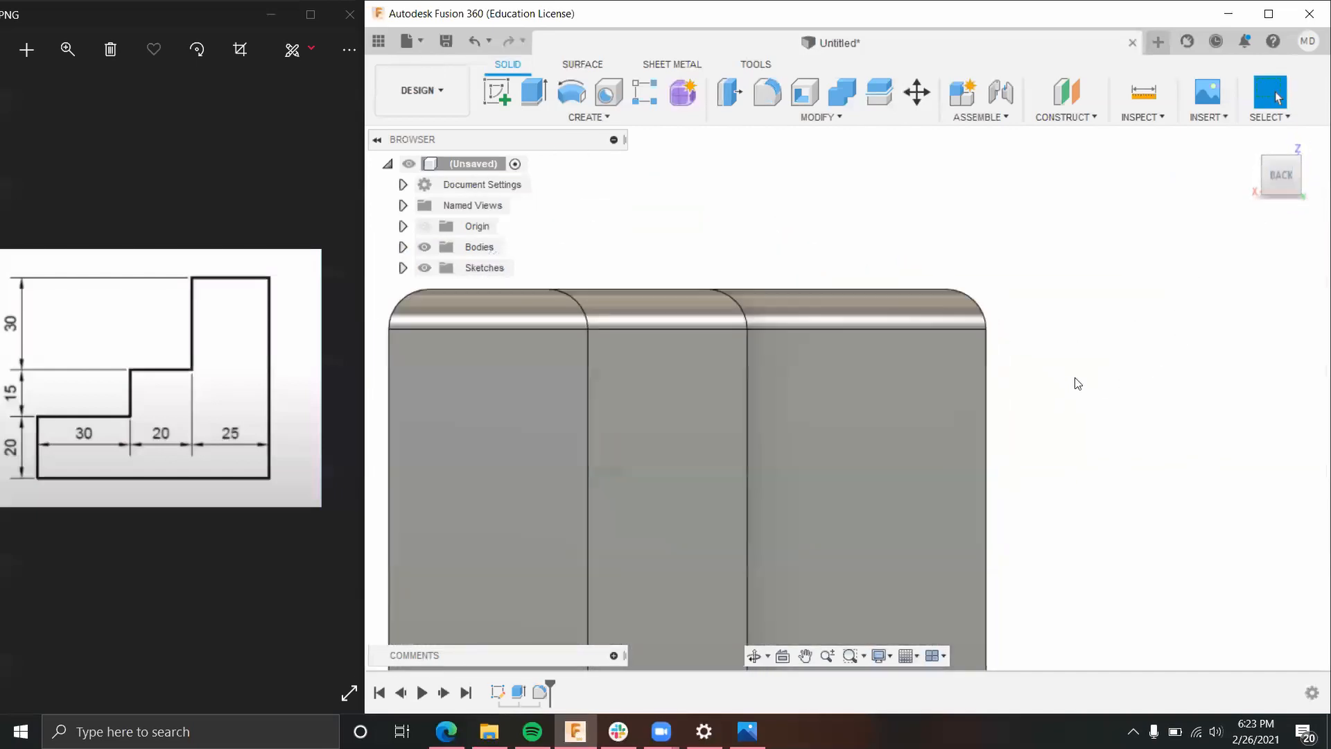
scroll(1075, 381, "up", 2)
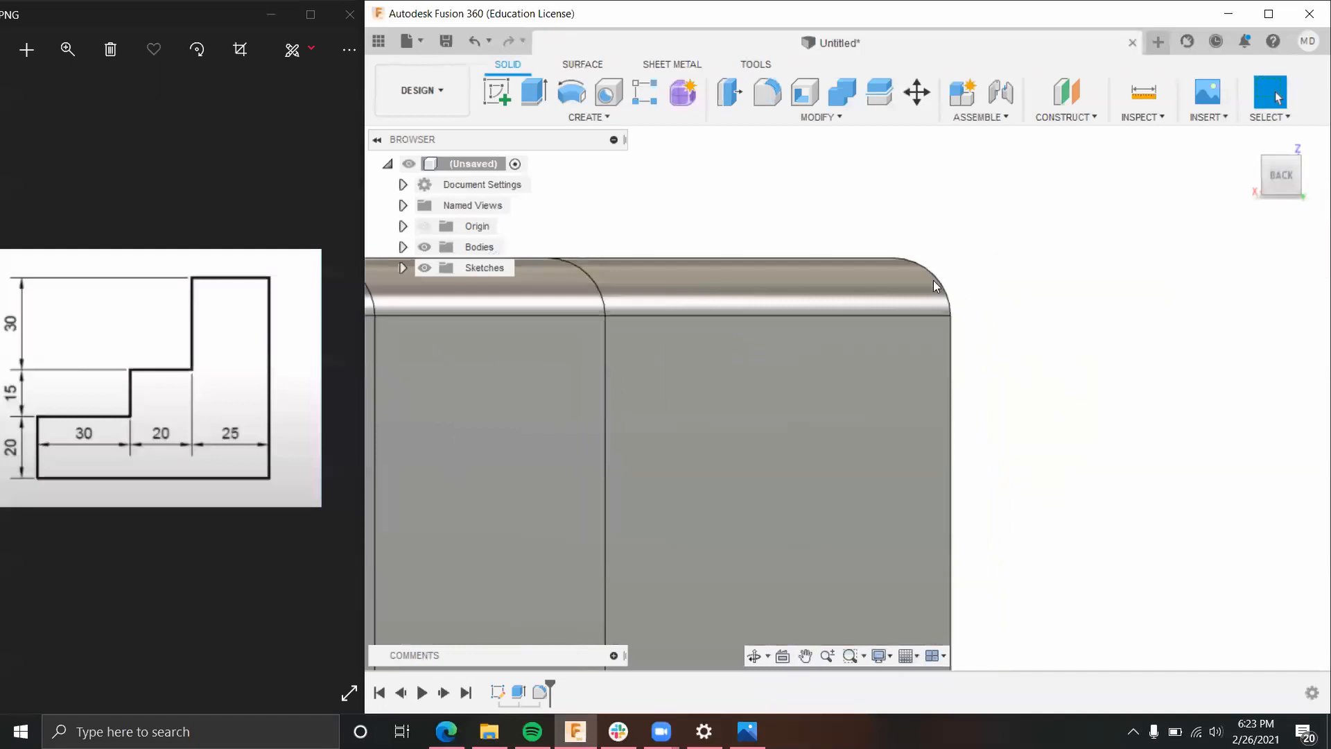
scroll(933, 280, "up", 2)
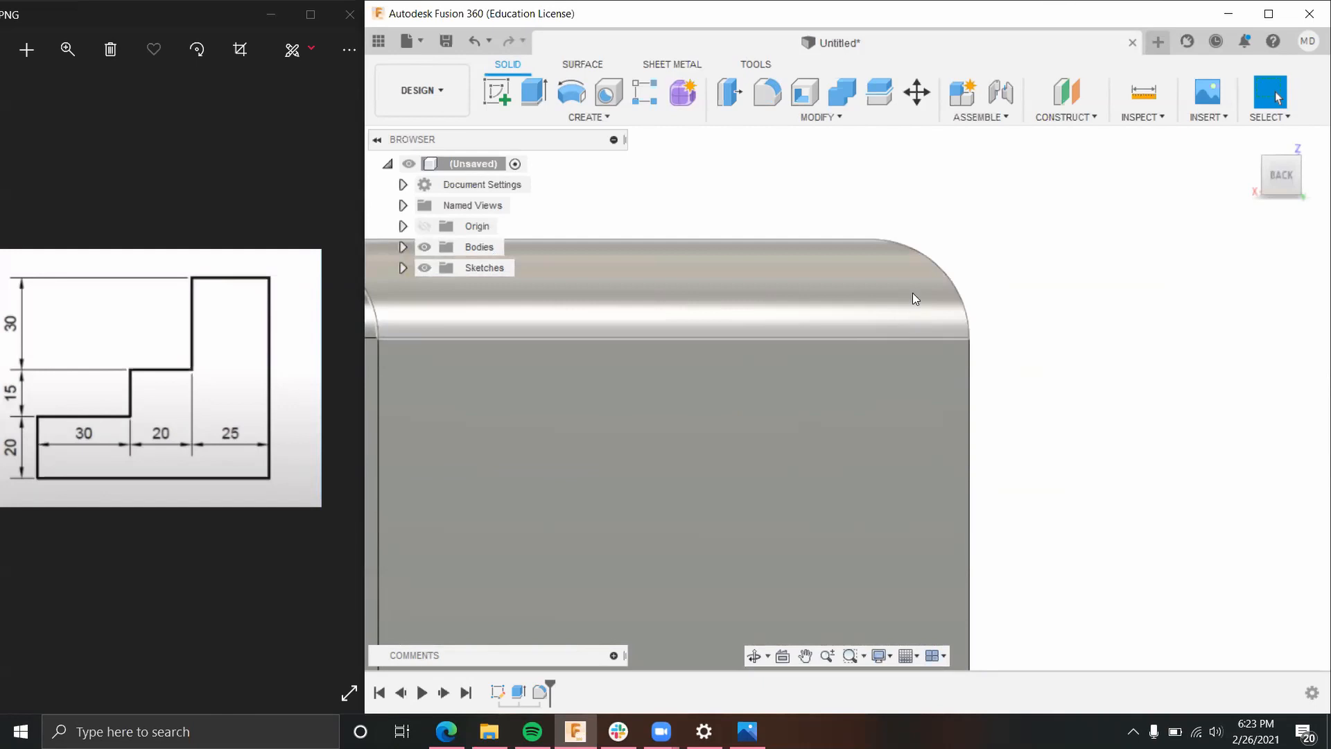
scroll(957, 287, "down", 3)
middle_click_drag(1071, 287, 1054, 351, "shift")
middle_click_drag(1016, 262, 1142, 314, "shift")
scroll(1155, 315, "up", 2)
scroll(1137, 310, "down", 5)
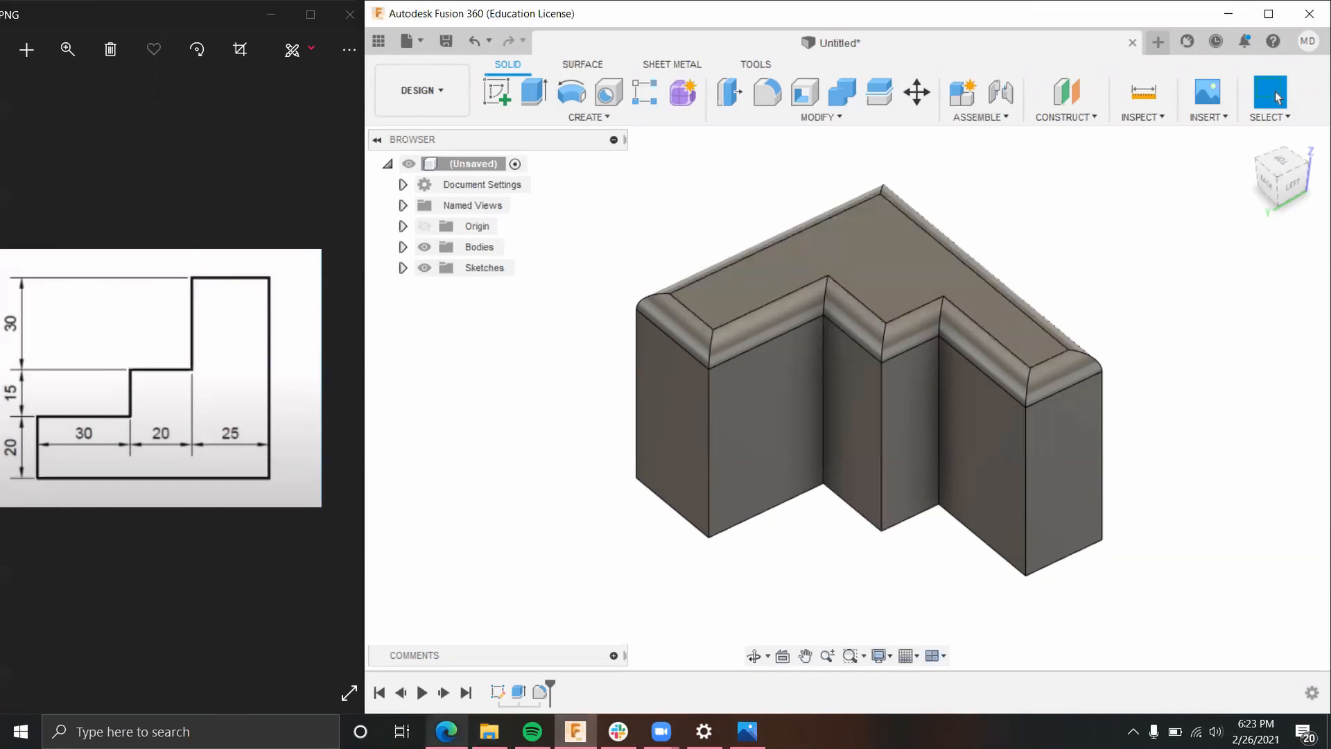
Step: Switch to the Google Slides presentation in the browser and view the "Second Sketch" slide full screen, then exit the slideshow
left_click(445, 731)
scroll(153, 430, "down", 3)
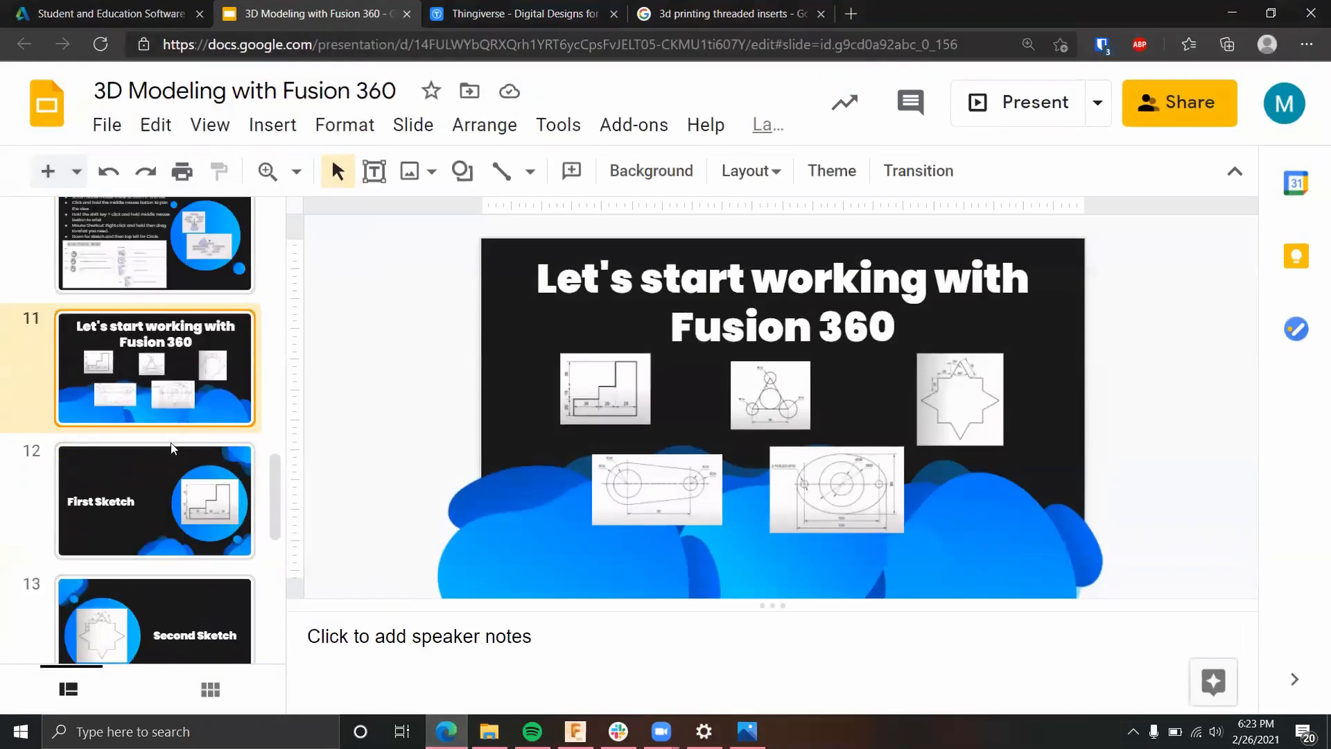
left_click(159, 485)
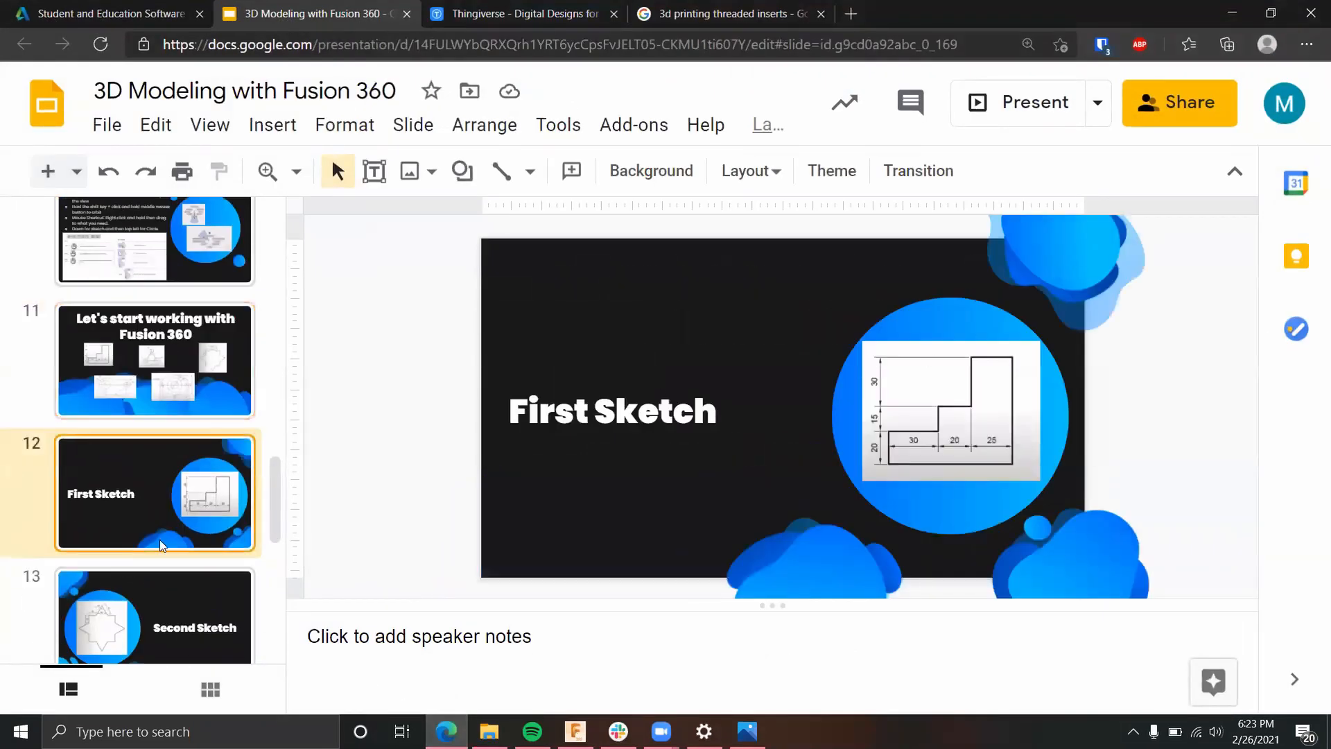
left_click(175, 610)
left_click(1034, 102)
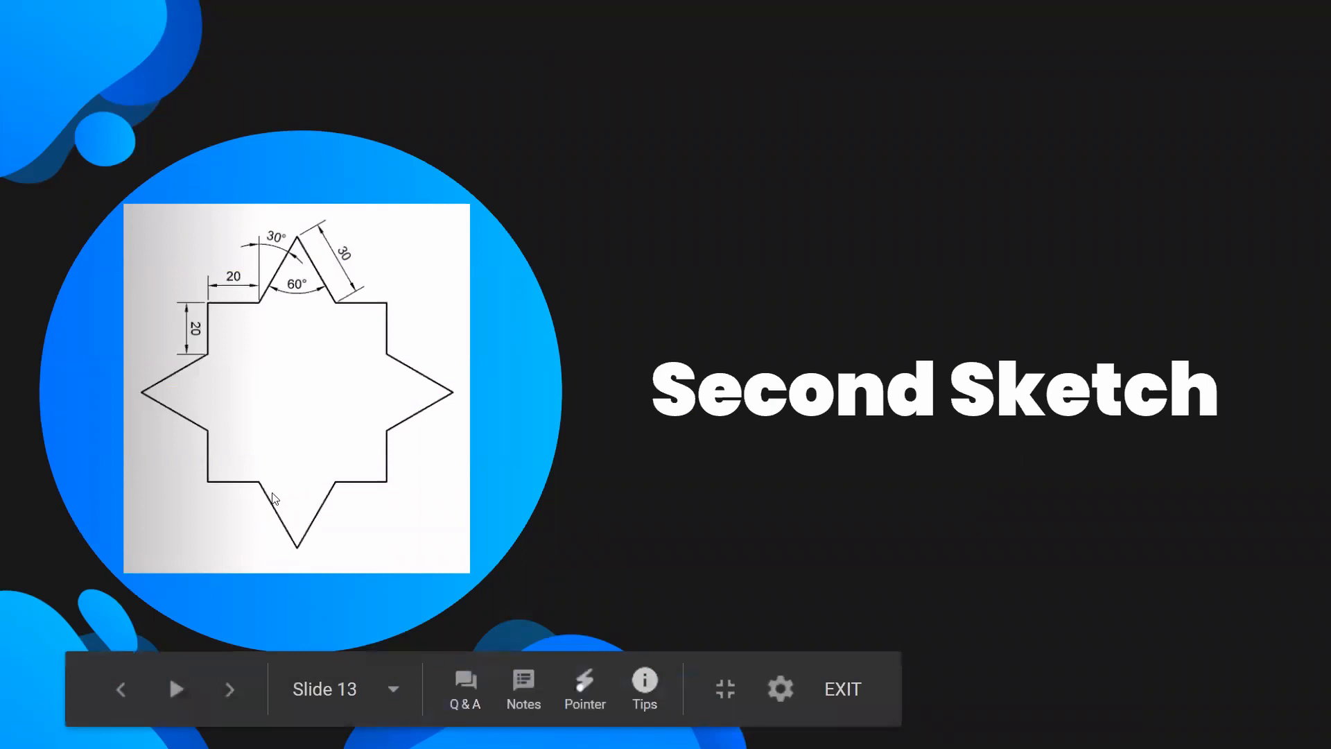
key("Escape")
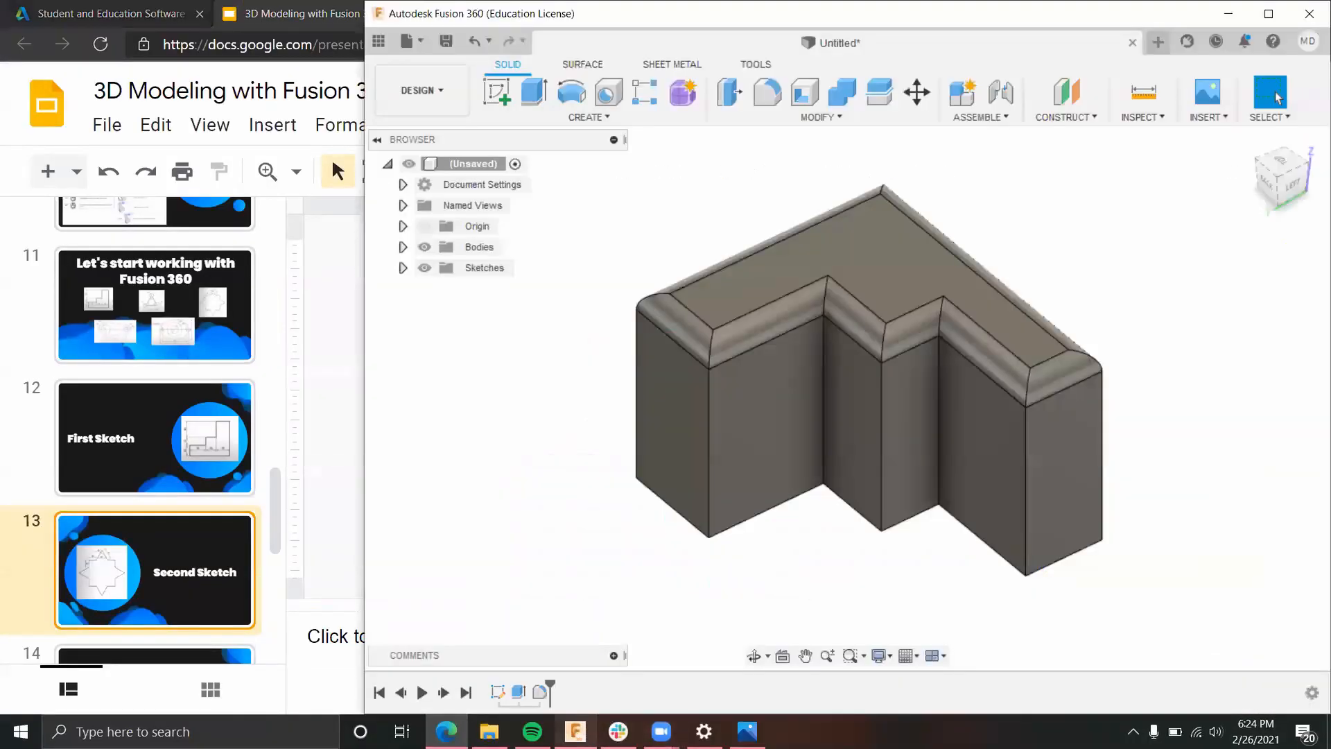
Step: Switch back to Fusion 360, create a new design and start a sketch on the horizontal XY plane
left_click(576, 732)
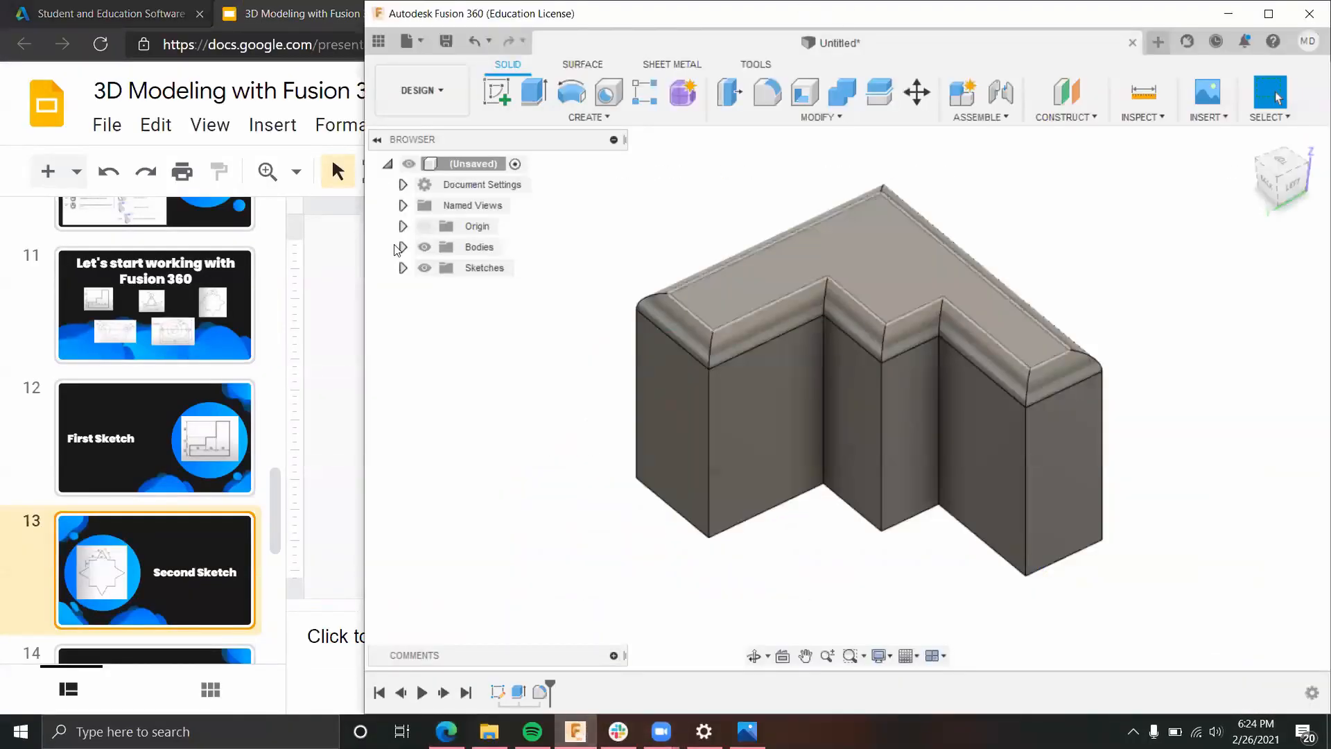
left_click(1155, 43)
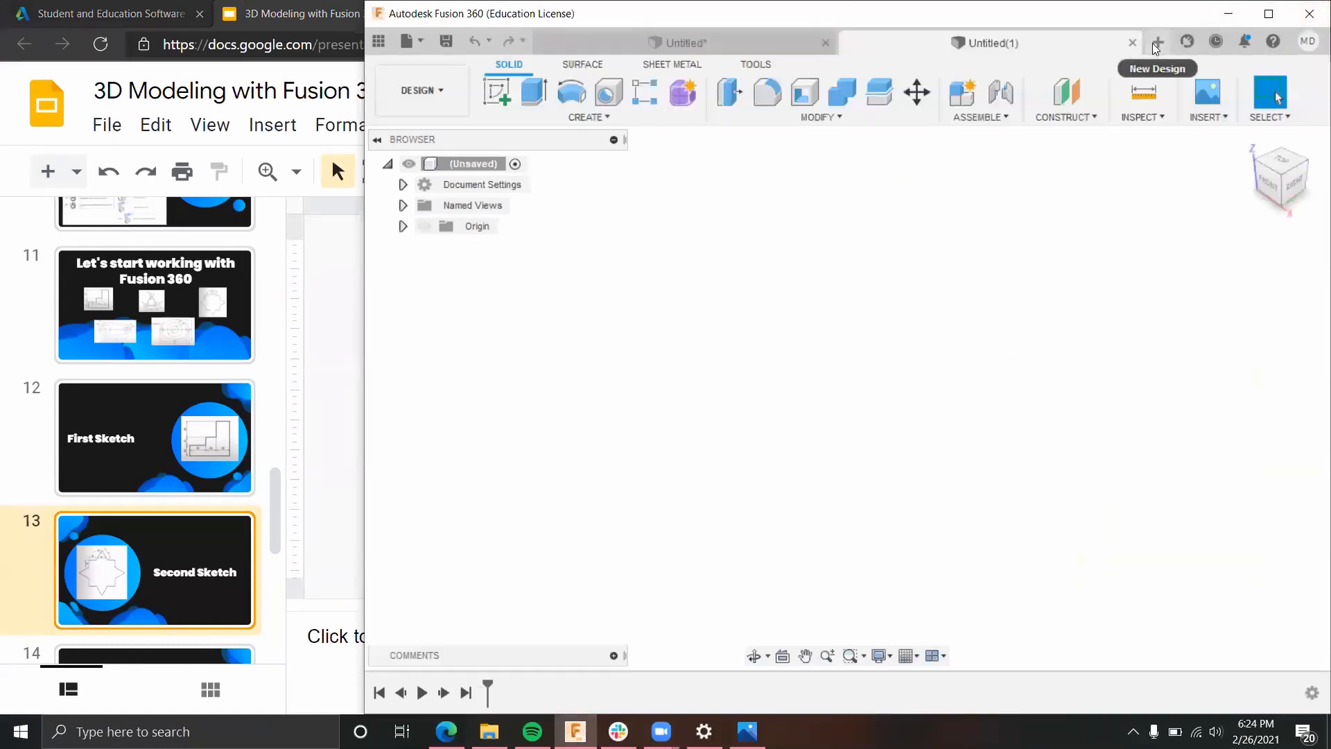
left_click(686, 43)
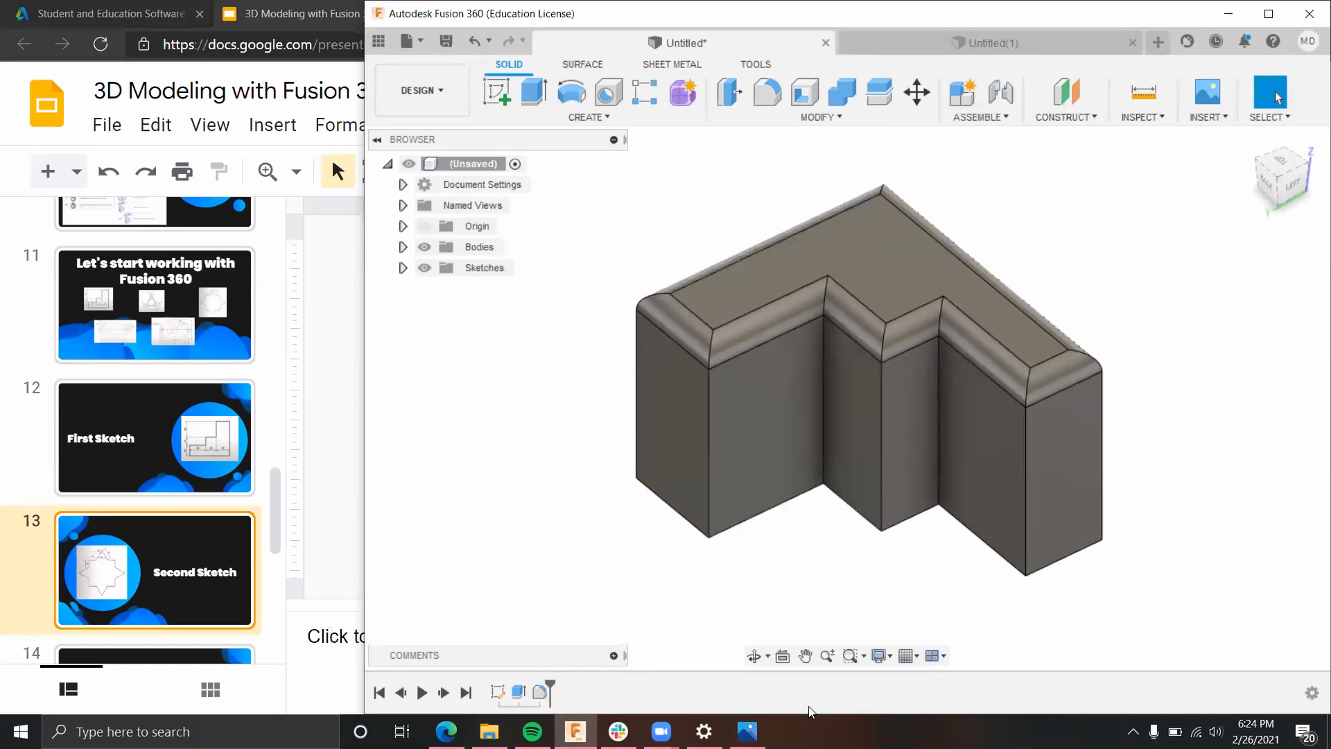
left_click(988, 43)
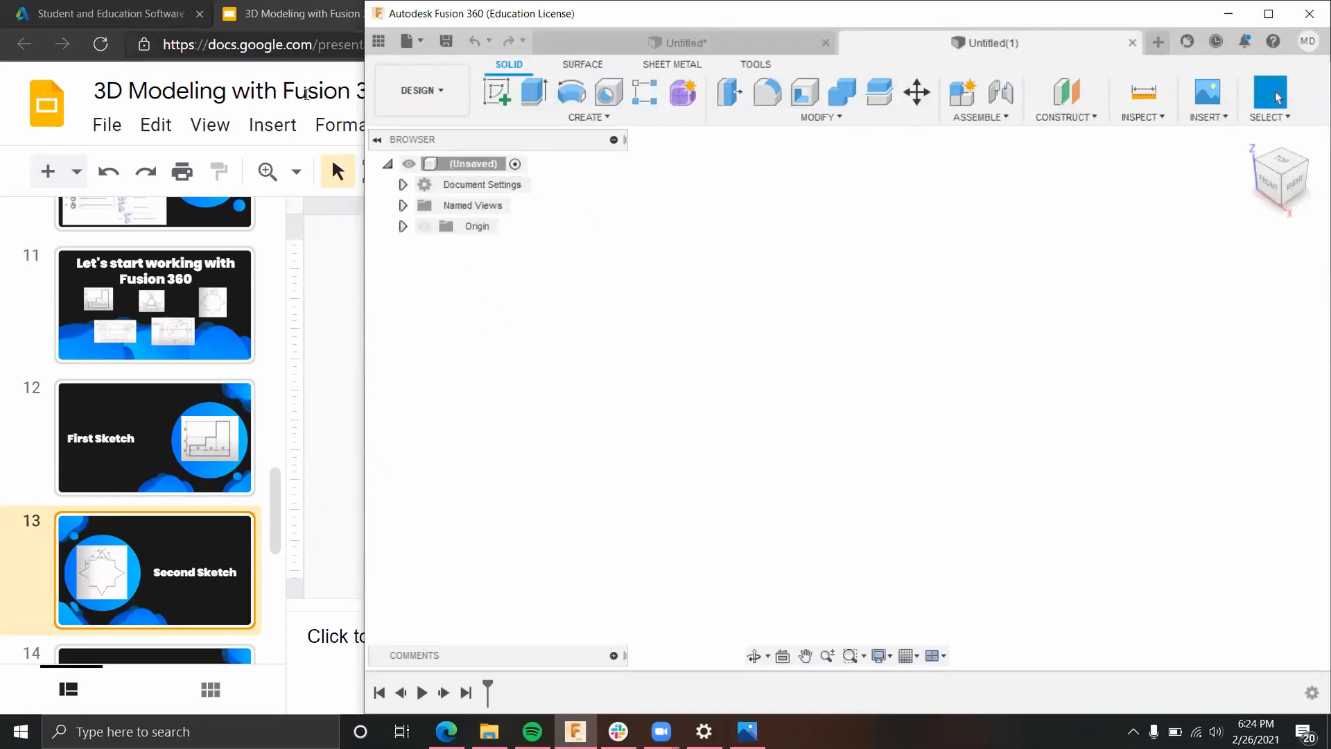
left_click(502, 95)
left_click(932, 401)
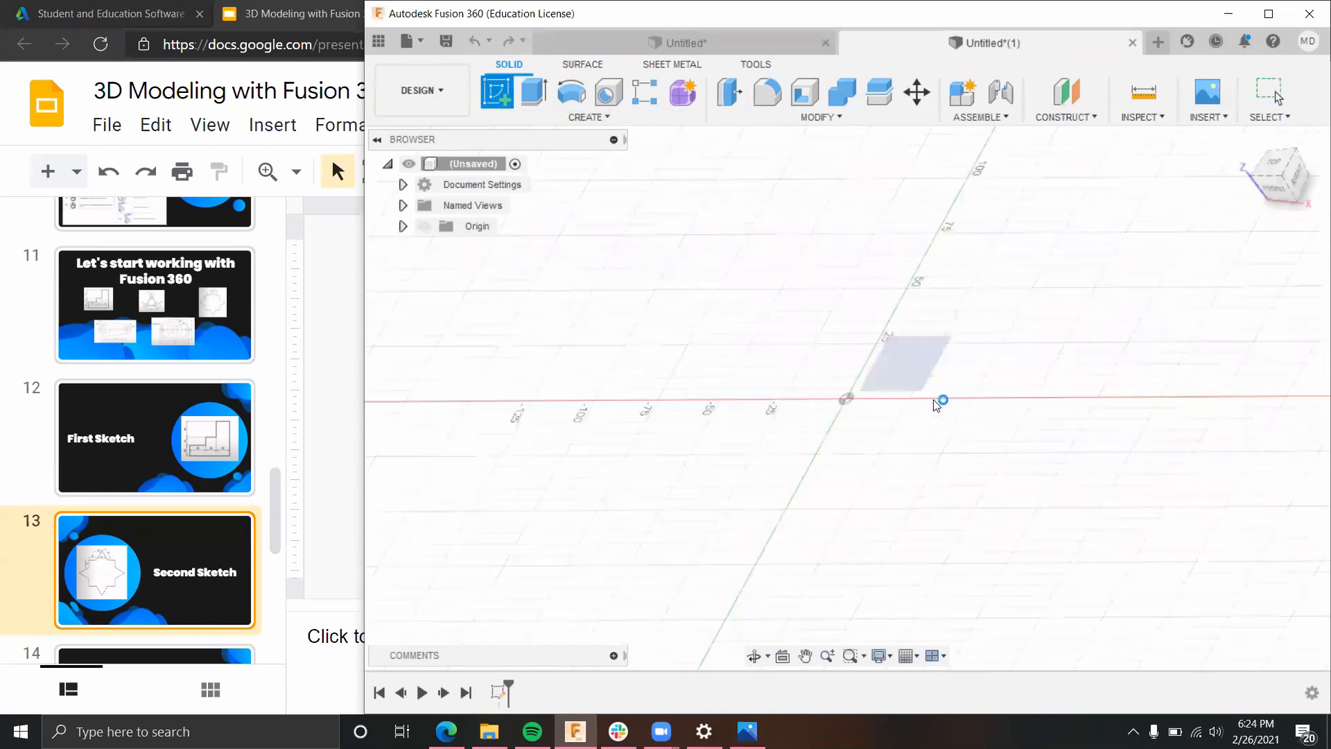
scroll(781, 427, "up", 1)
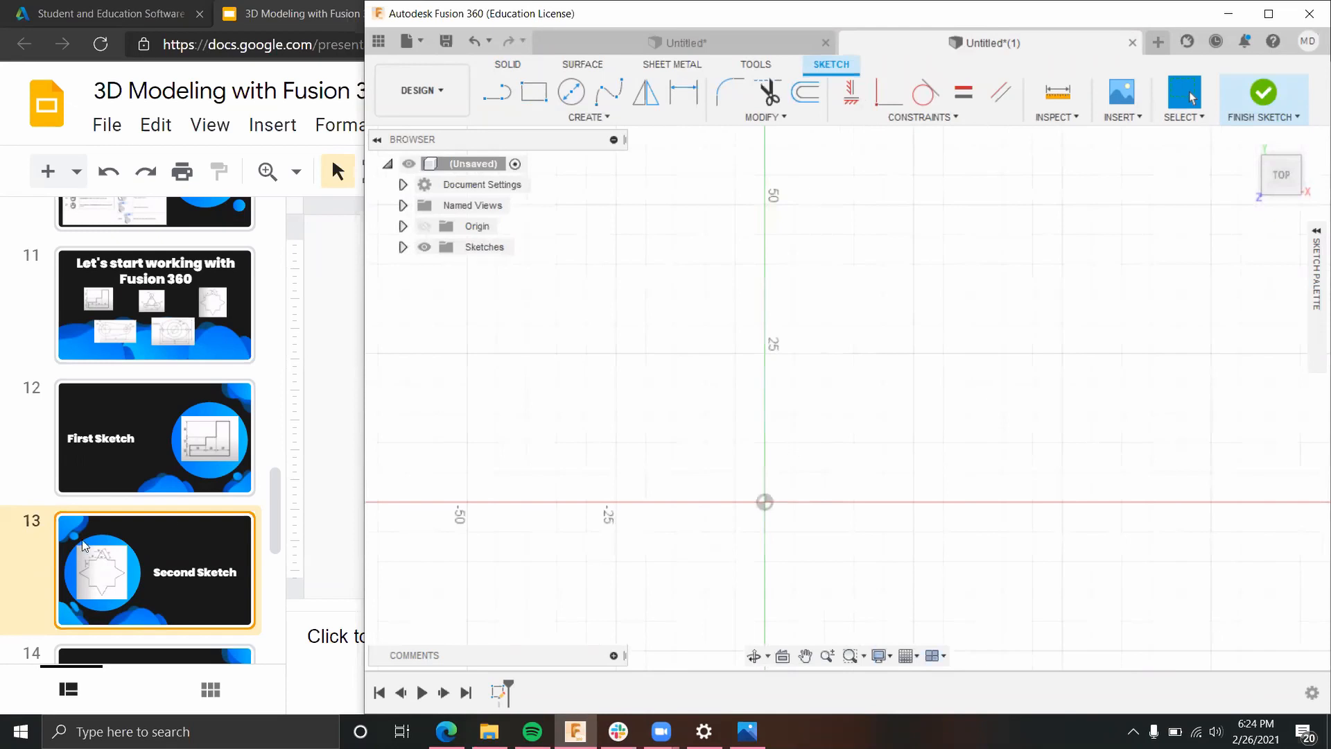
Step: Close the stepped-profile reference image and open 2.PNG from the workshop folder in Photos
left_click(489, 732)
left_click(607, 258)
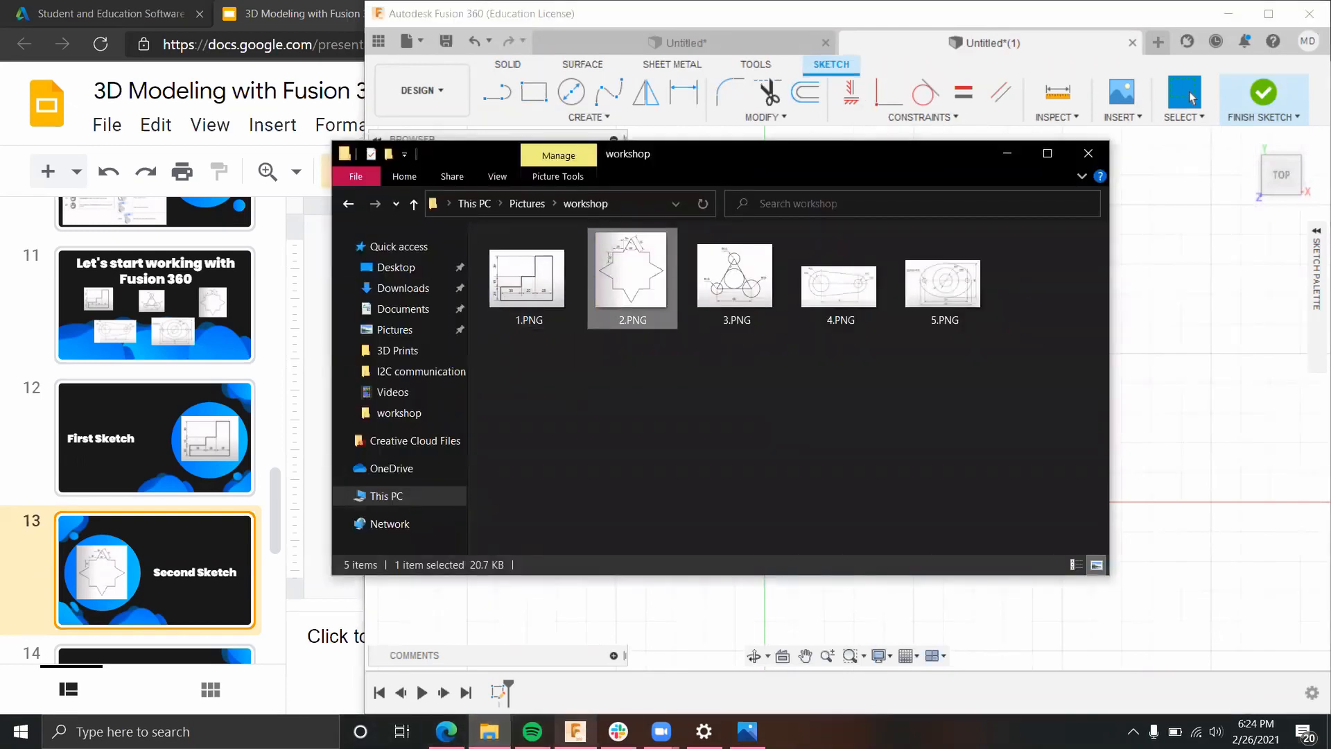
left_click(748, 731)
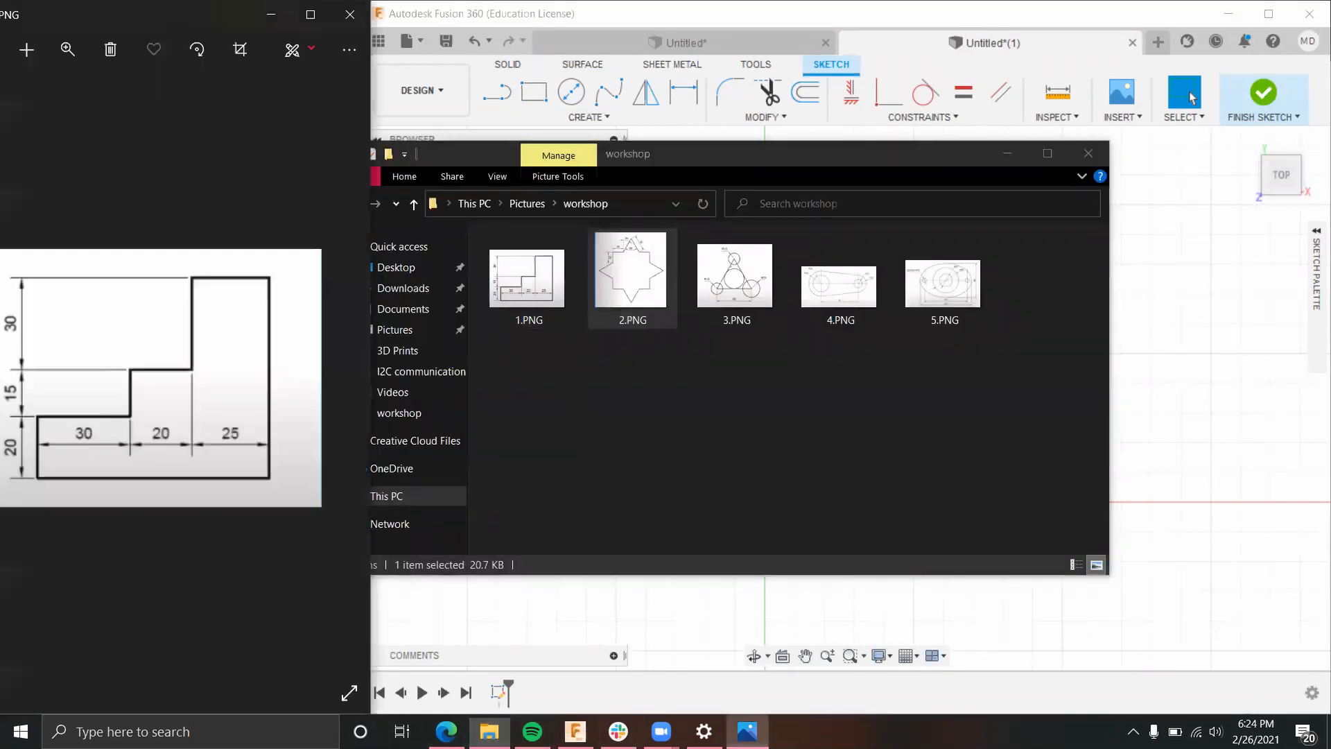
left_click(339, 26)
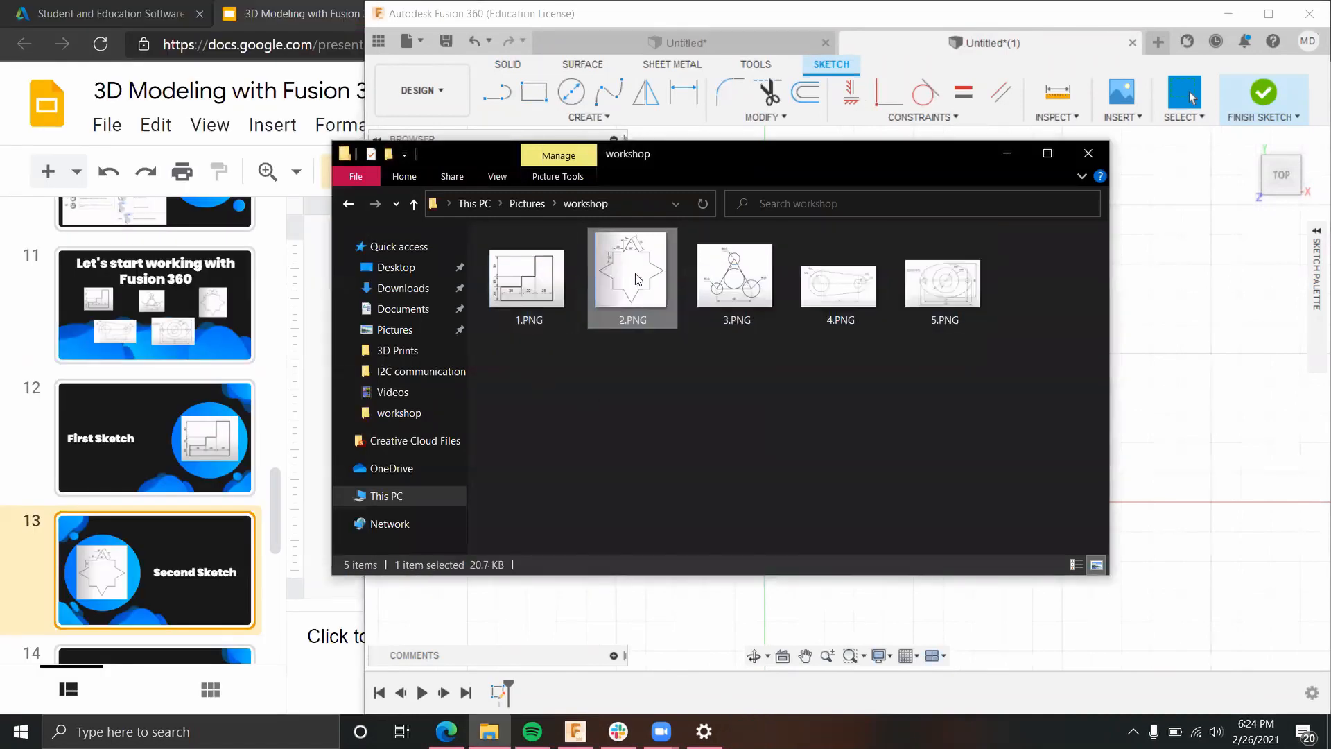
double_click(639, 279)
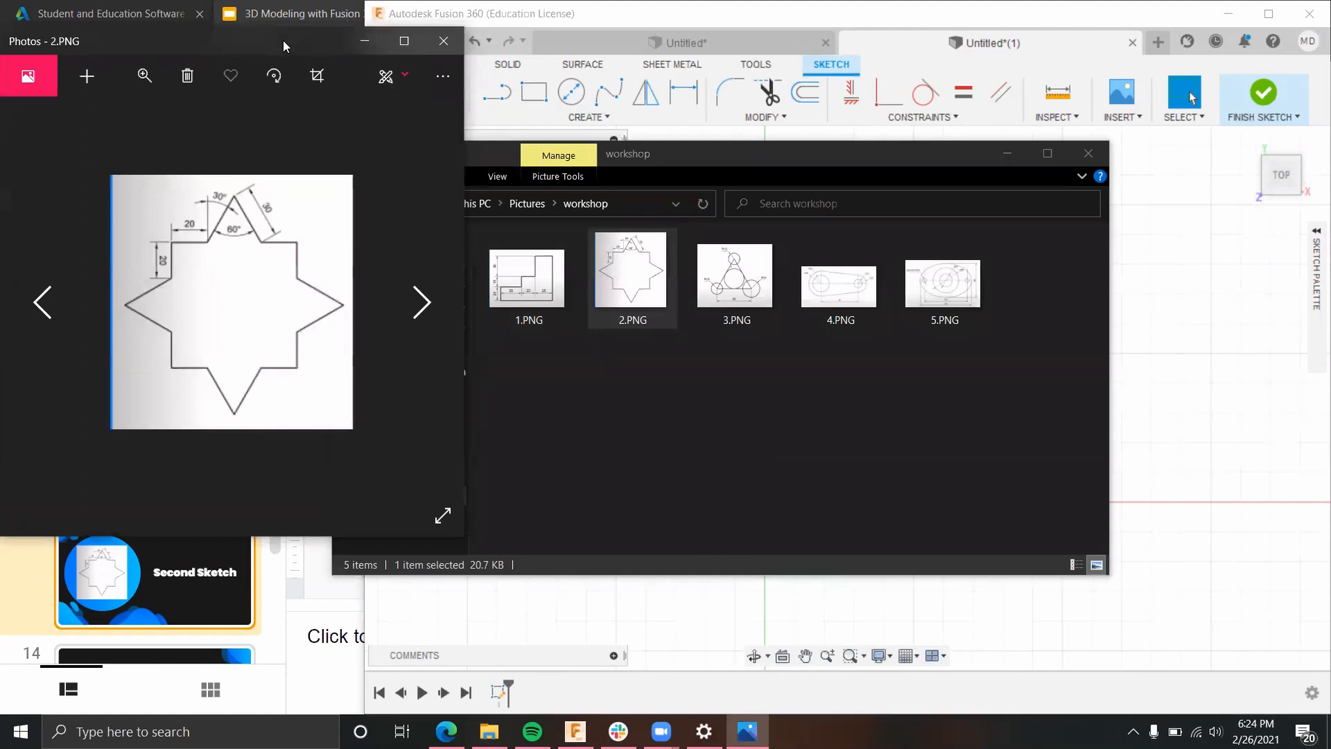
Step: Place the star drawing's Photos window beside the Fusion 360 window and enlarge it to full height
left_click_drag(283, 40, 174, 14)
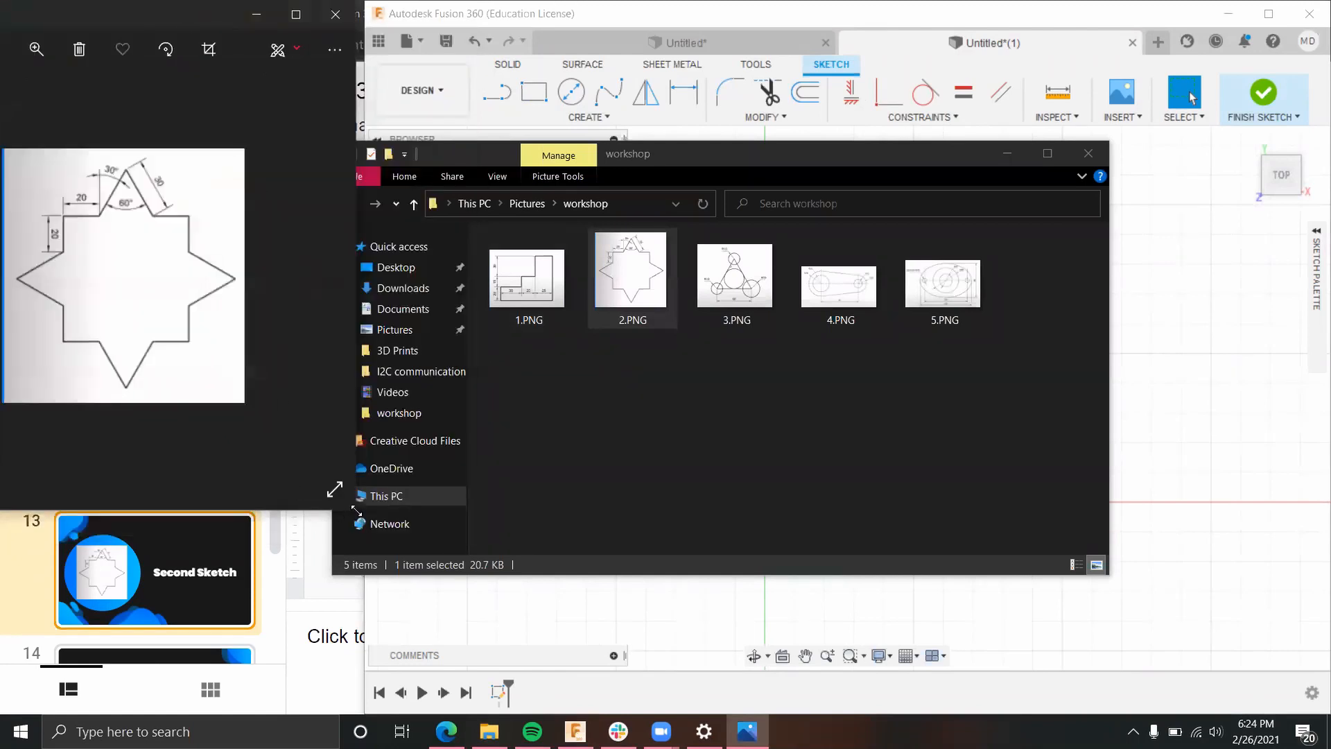
left_click_drag(365, 703, 365, 714)
scroll(136, 455, "up", 3)
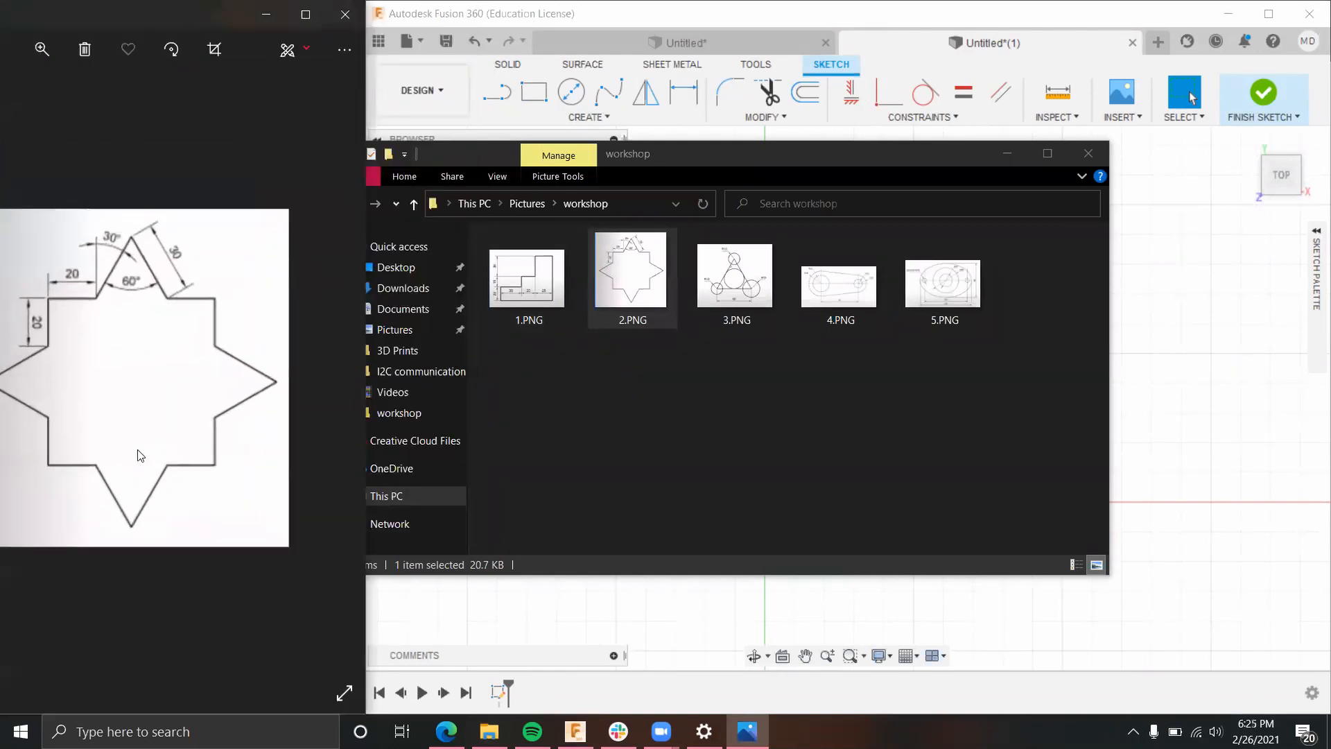
Step: Adjust the zoom of the star reference image and minimize the workshop folder window to uncover the Fusion 360 sketch
scroll(208, 409, "down", 2)
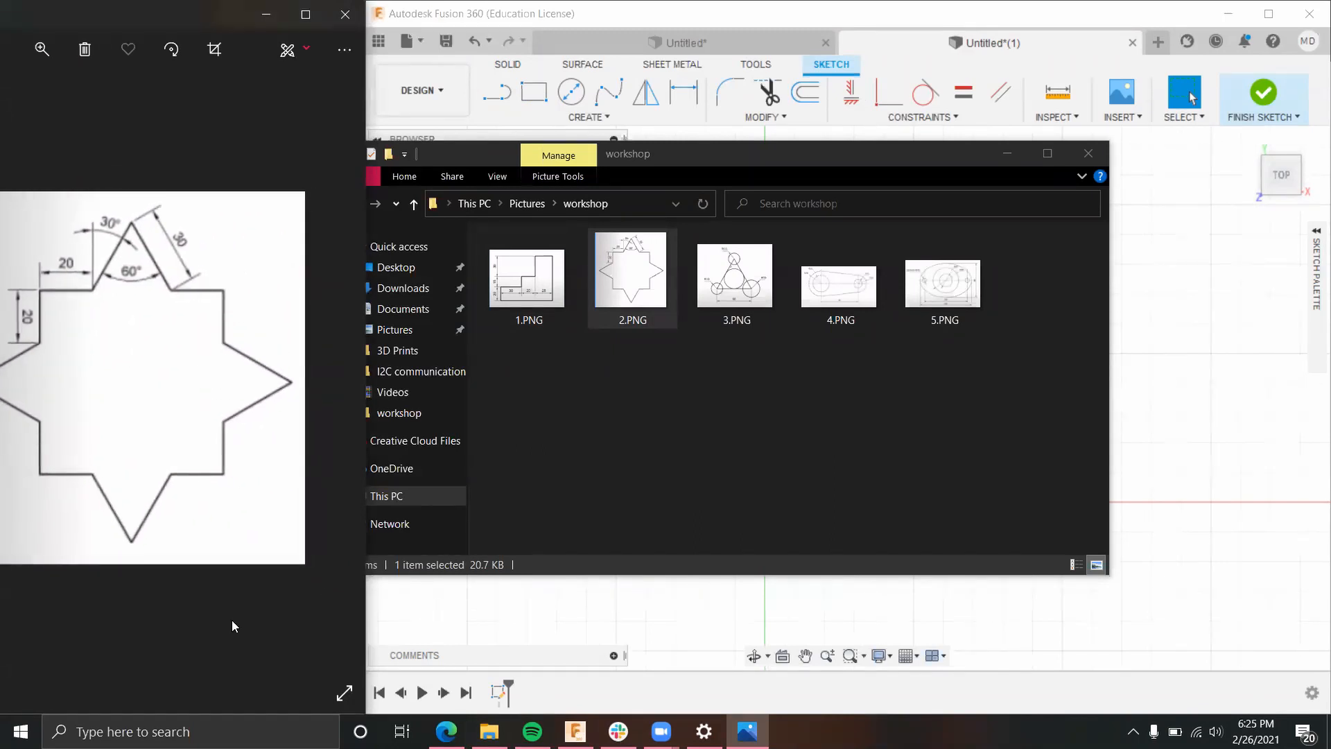
scroll(166, 517, "down", 1)
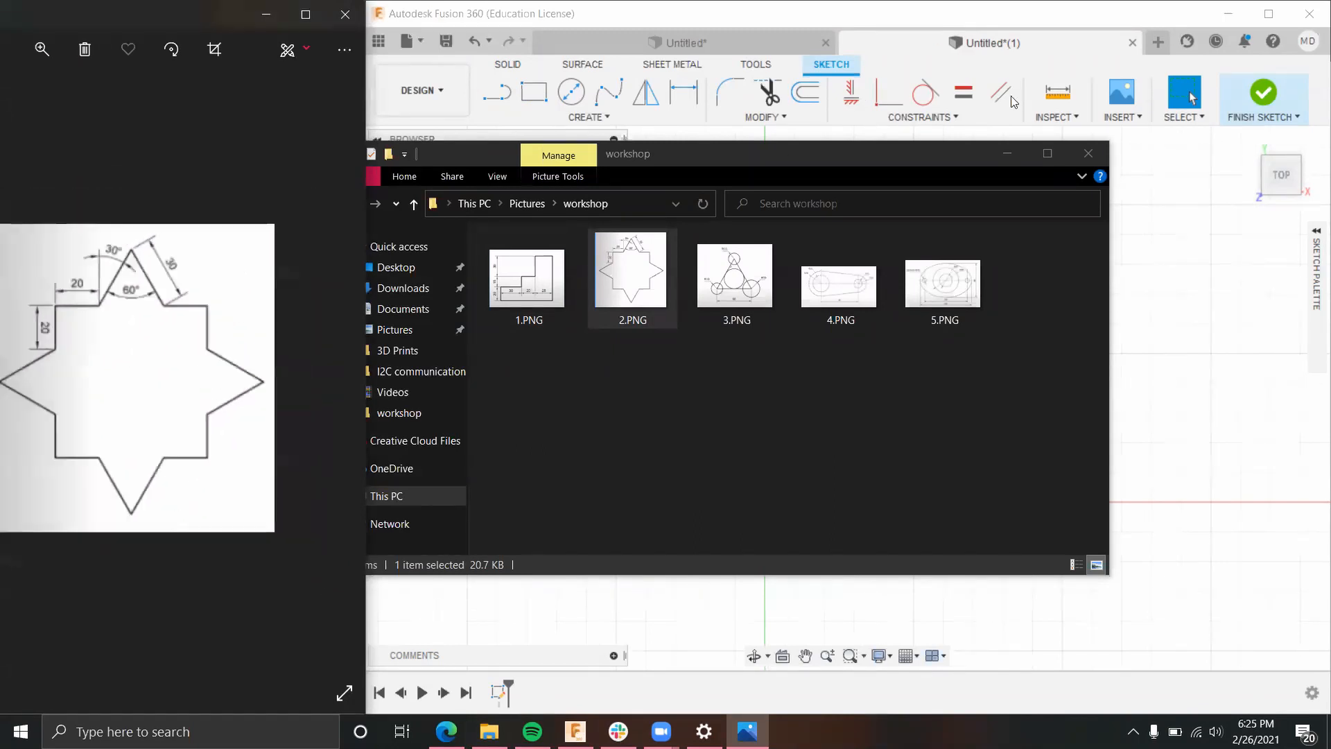
left_click(1007, 153)
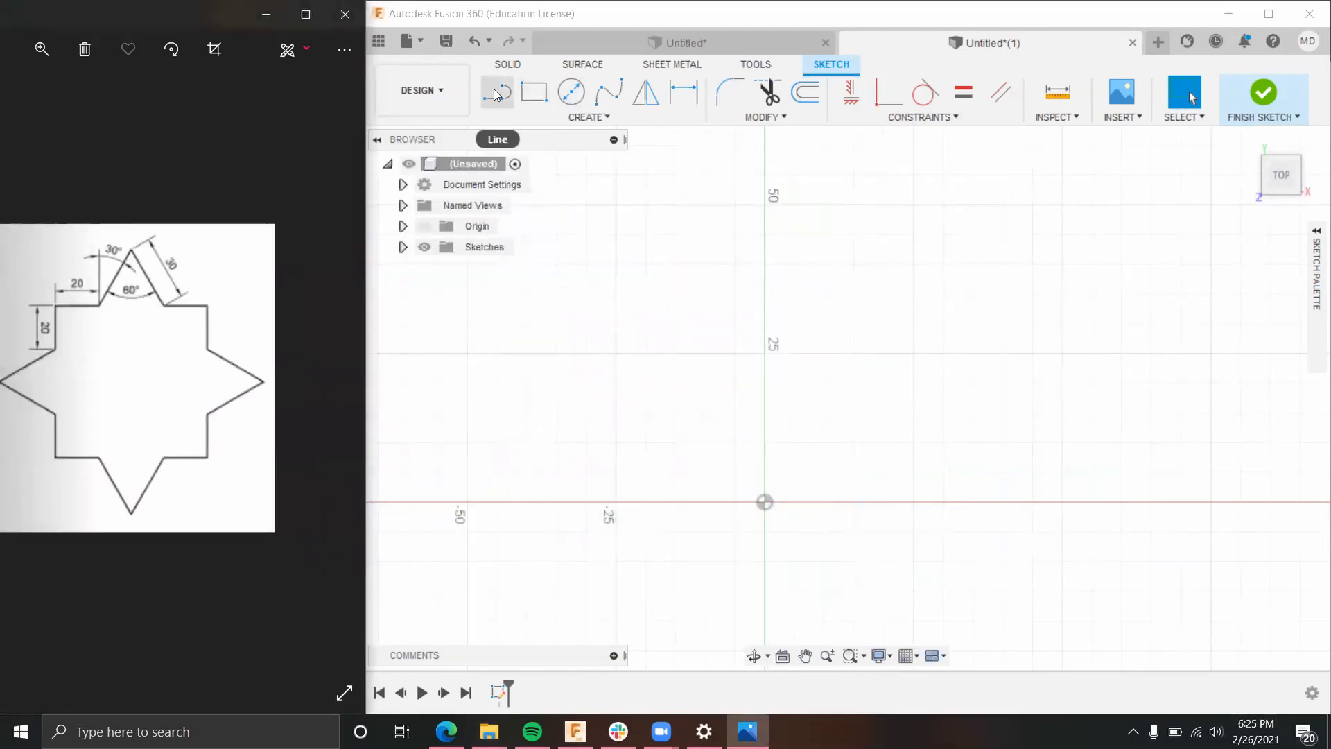
Step: Sketch one quarter of the star outline as four connected lines starting on the horizontal axis: slanted about 20 mm, vertical, horizontal and slanted
left_click(497, 92)
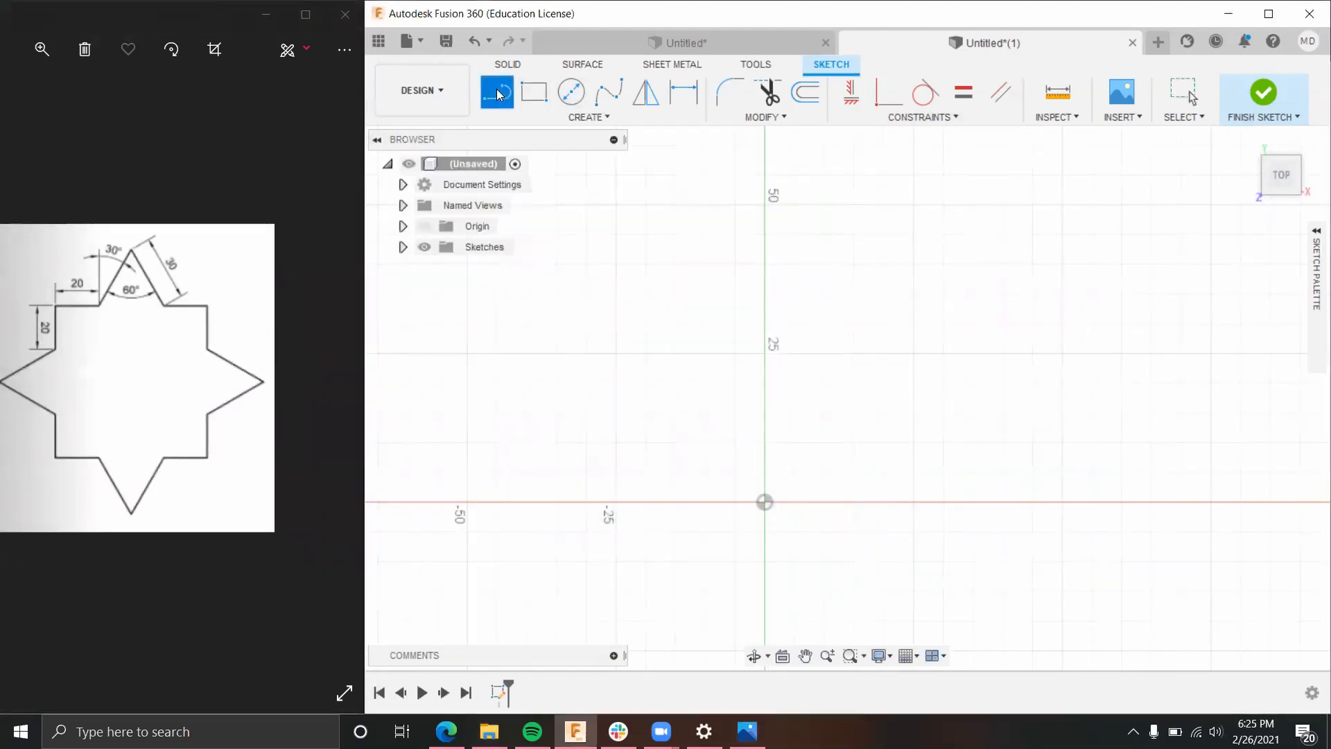
left_click(408, 502)
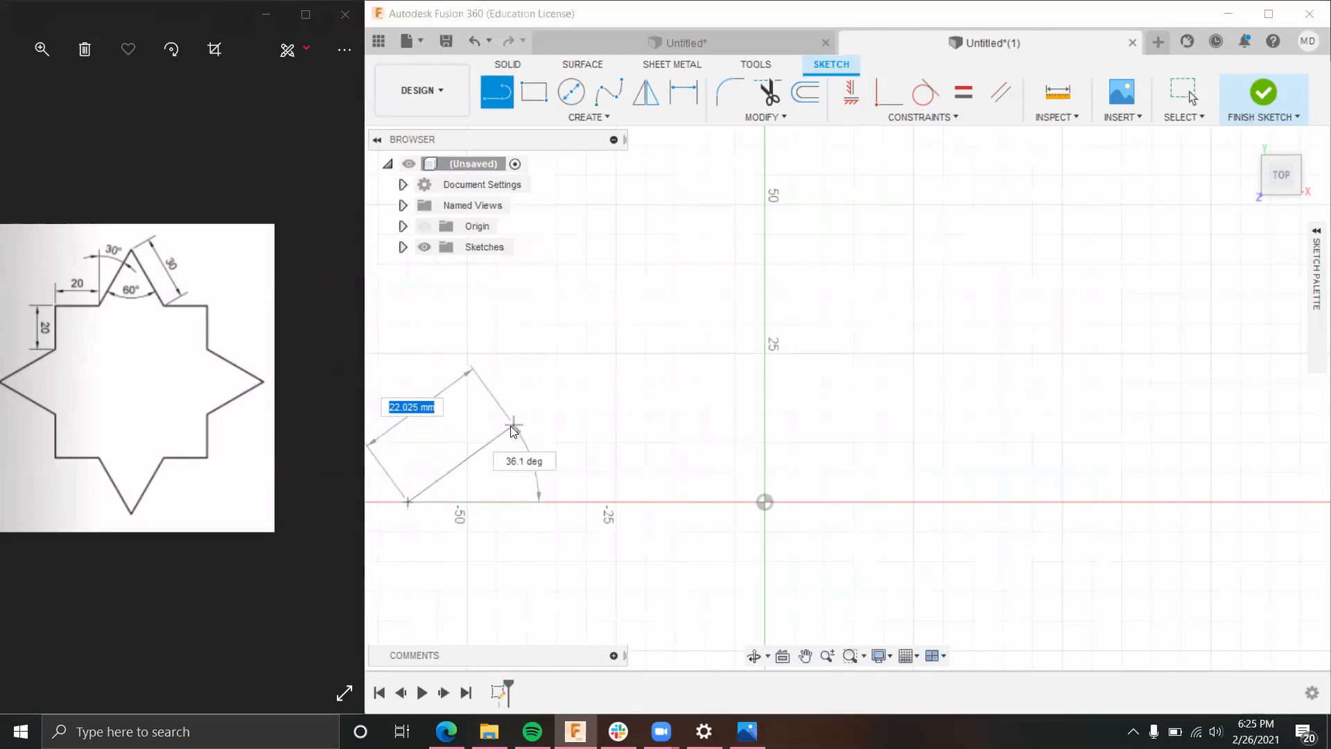
left_click(506, 338)
left_click(608, 337)
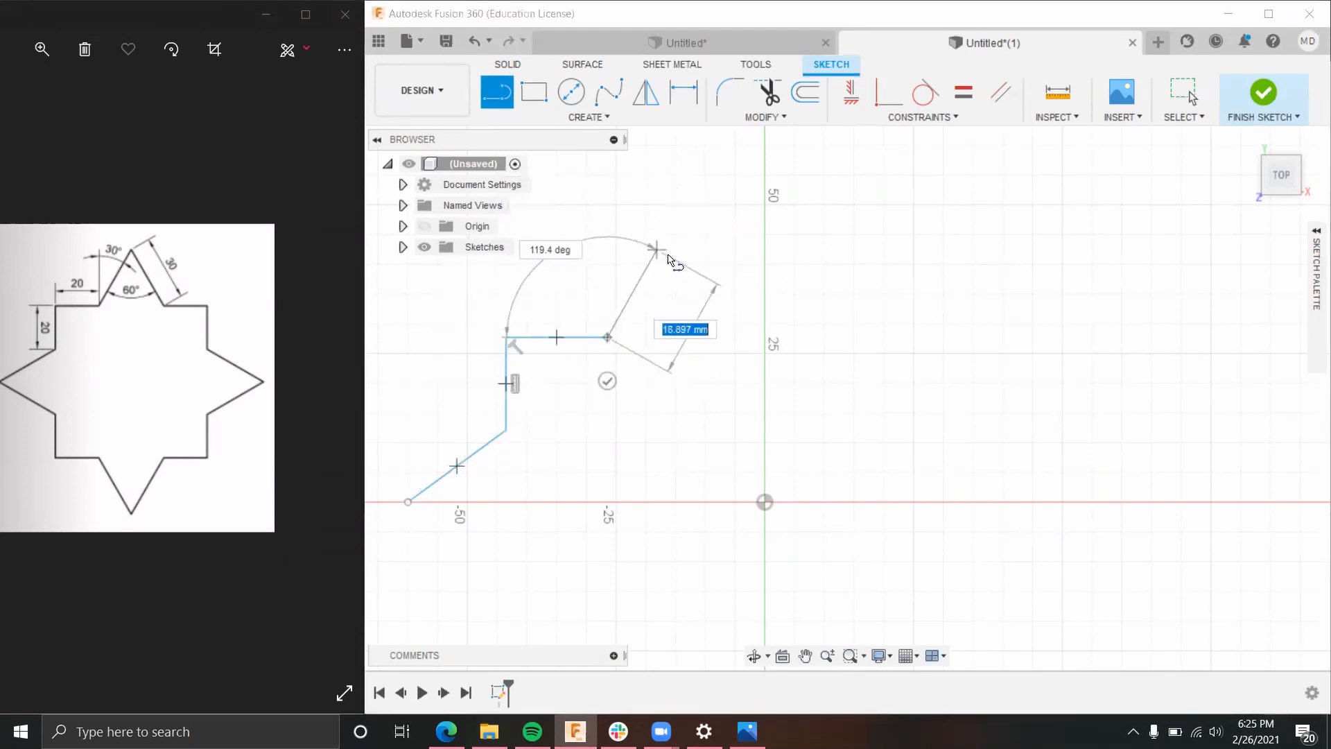
left_click(683, 250)
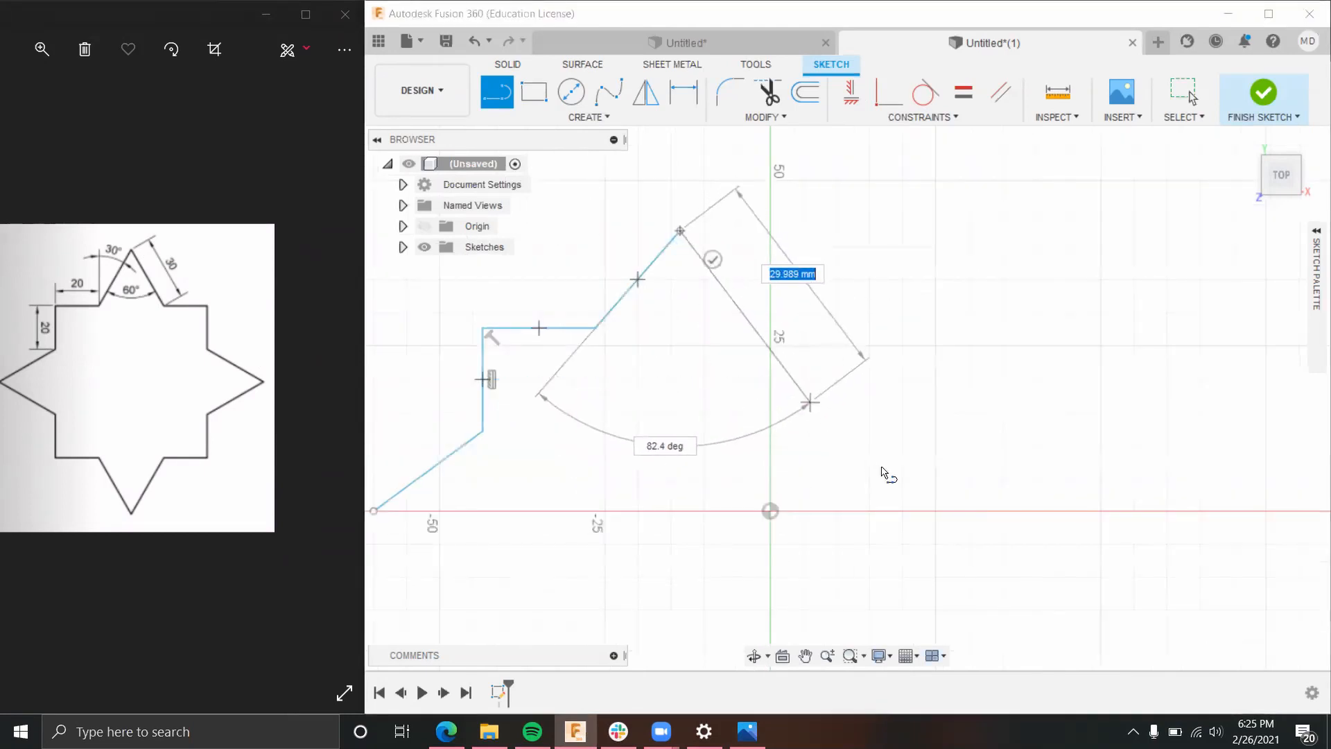
key("Escape")
scroll(630, 419, "up", 1)
middle_click_drag(603, 409, 796, 407)
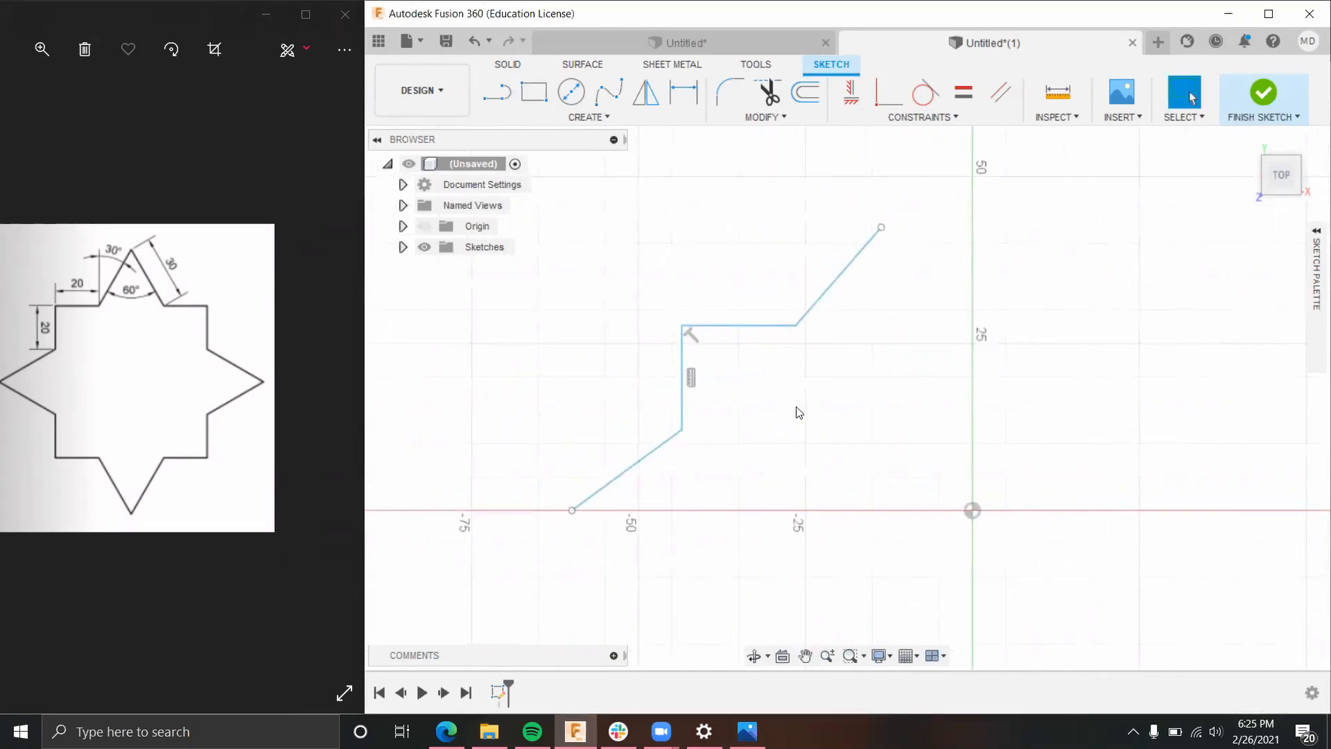
scroll(779, 424, "down", 1)
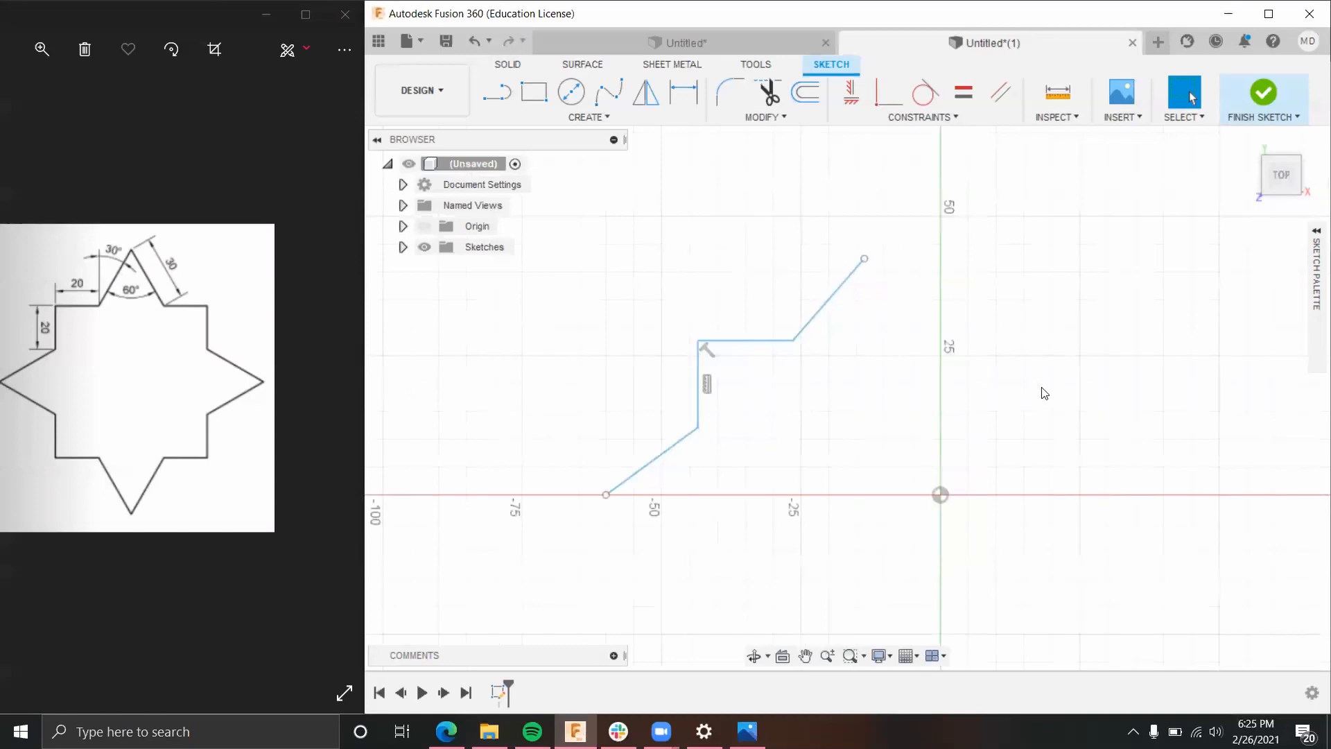
Step: Set the linetype to construction and draw a vertical construction line about 82 mm long through the origin
left_click(1314, 231)
mouse_move(1313, 257)
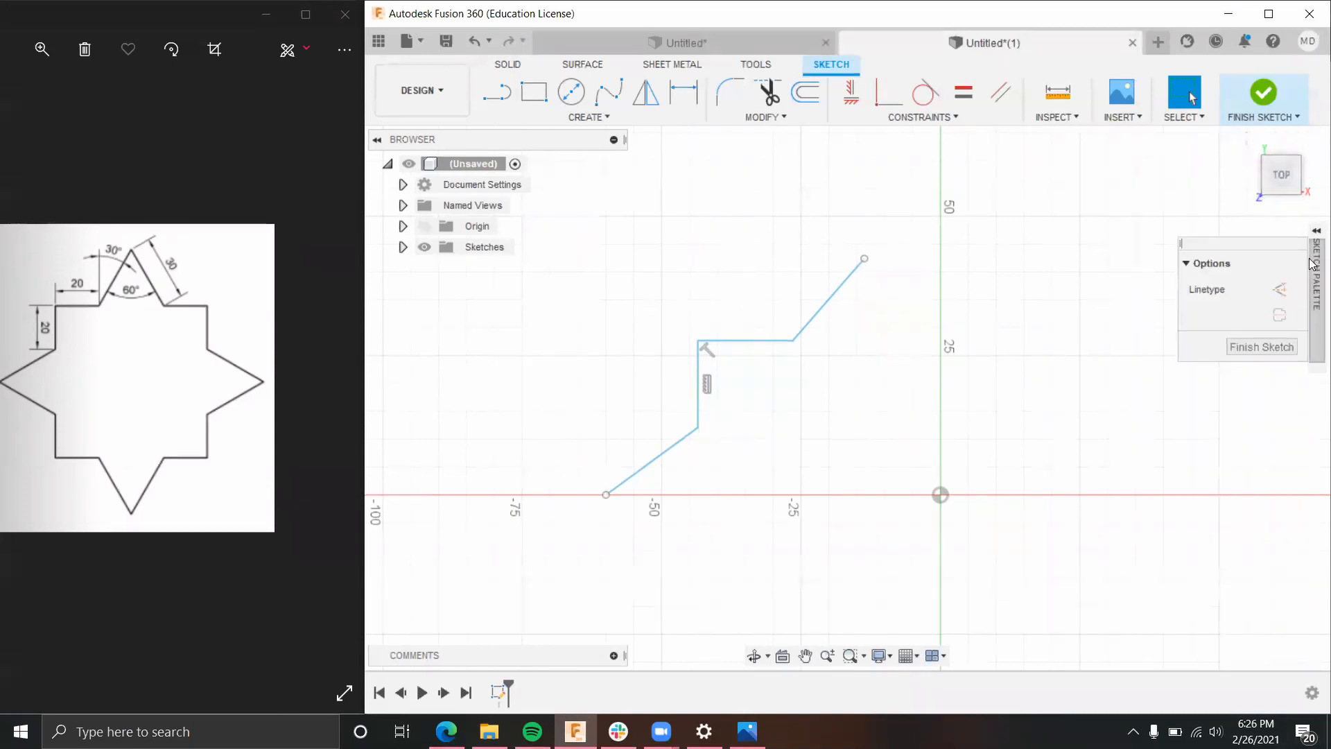
left_click(1279, 296)
left_click(495, 93)
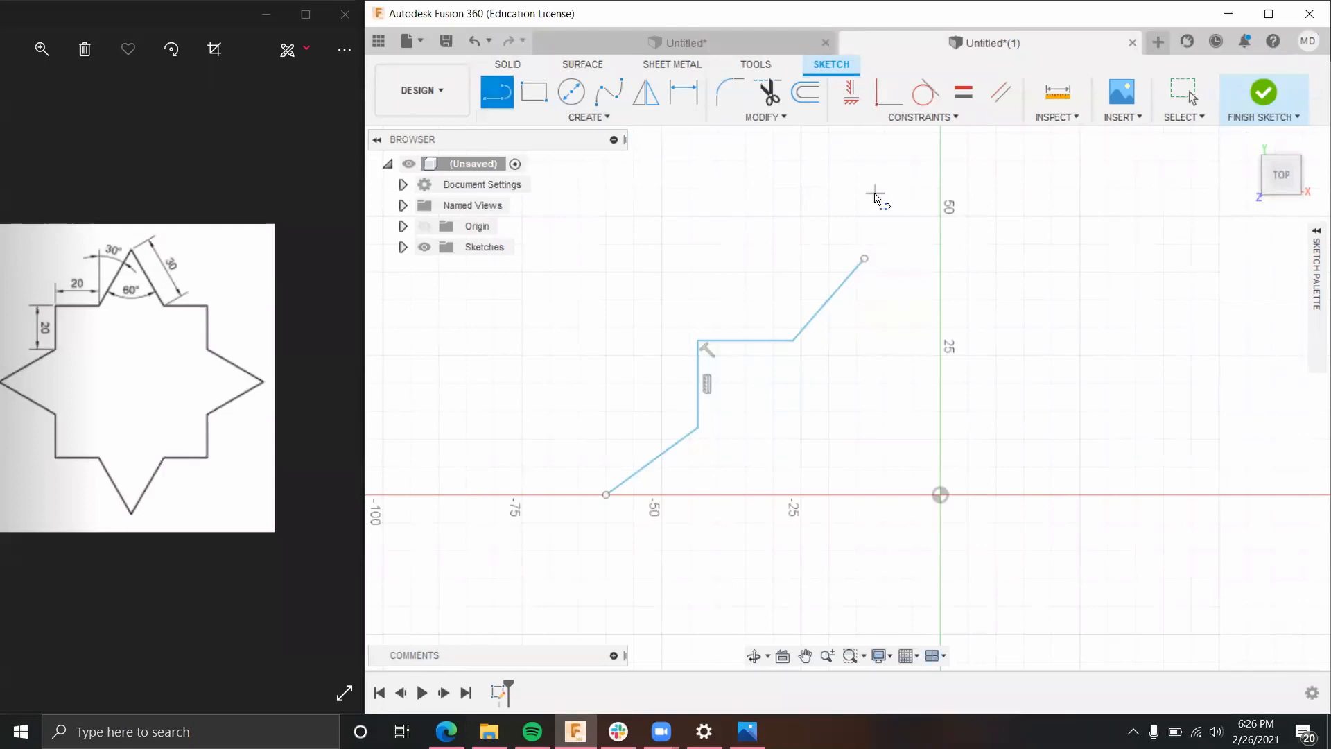
left_click(941, 148)
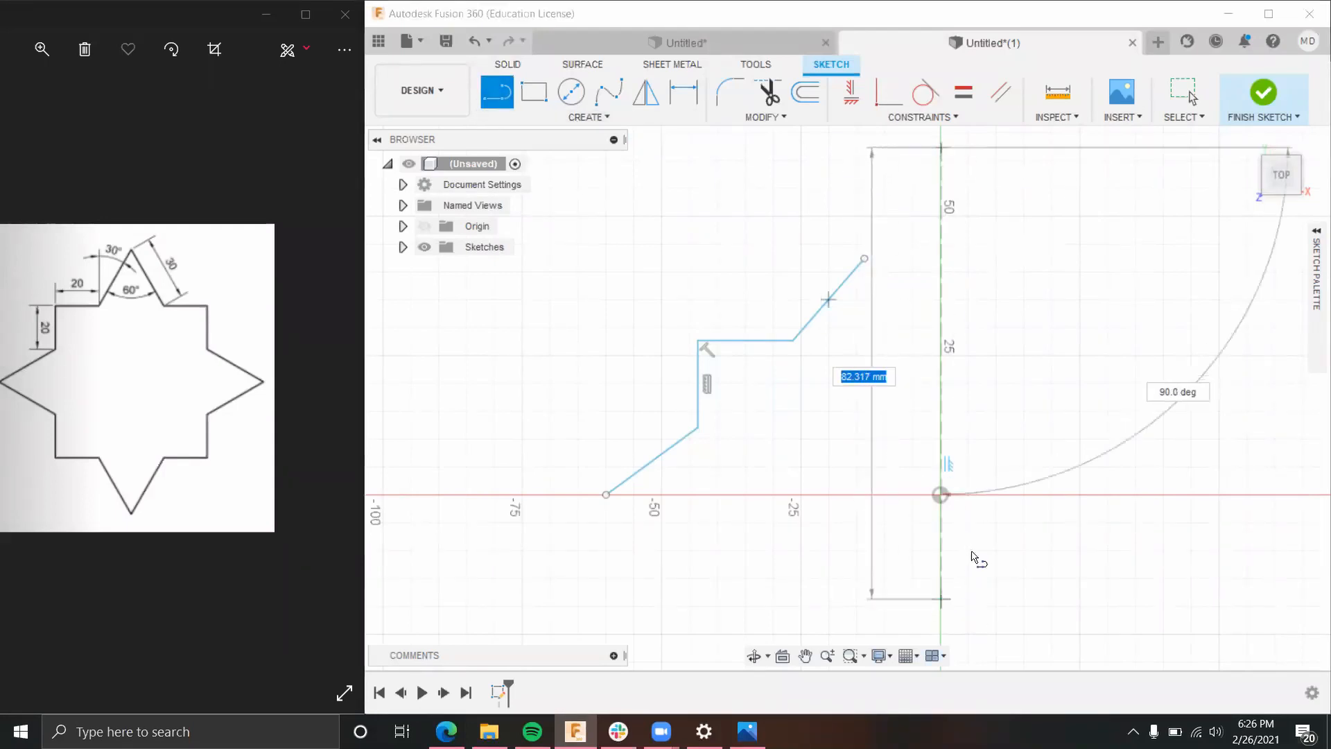
left_click(941, 607)
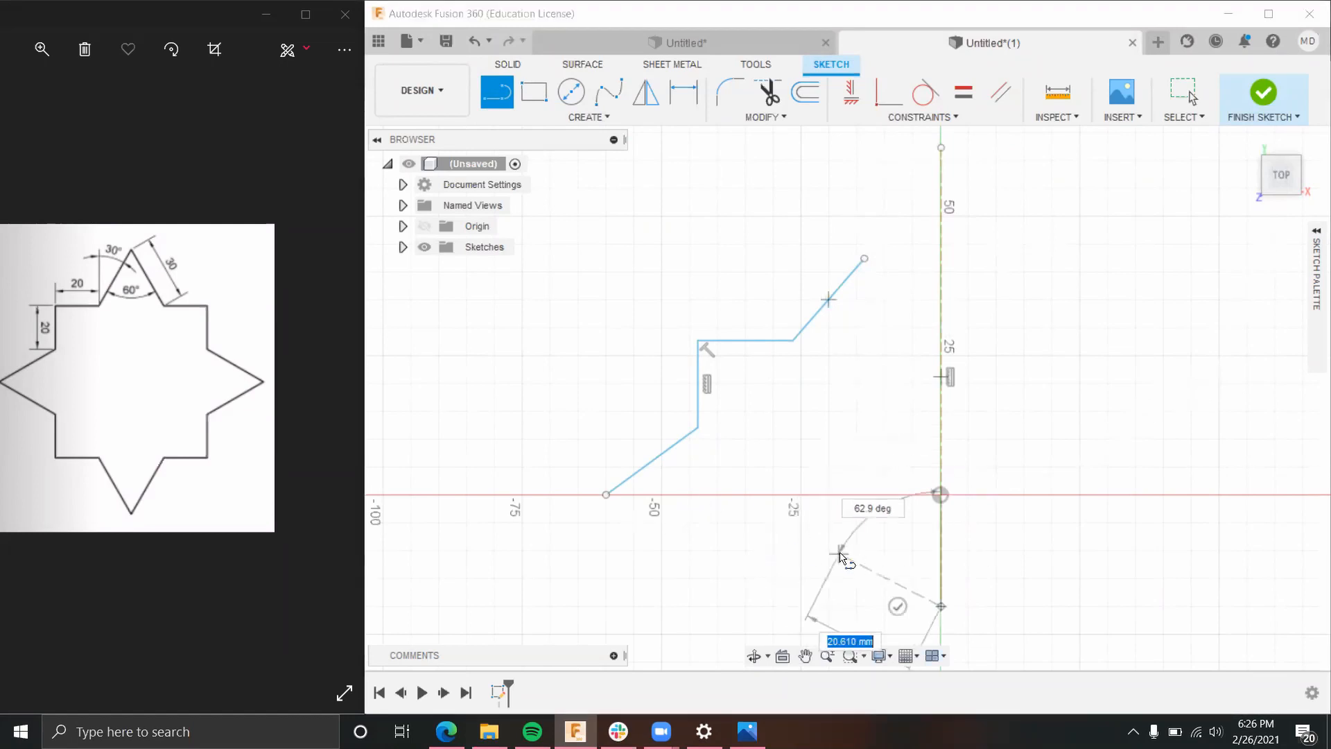
key("Escape")
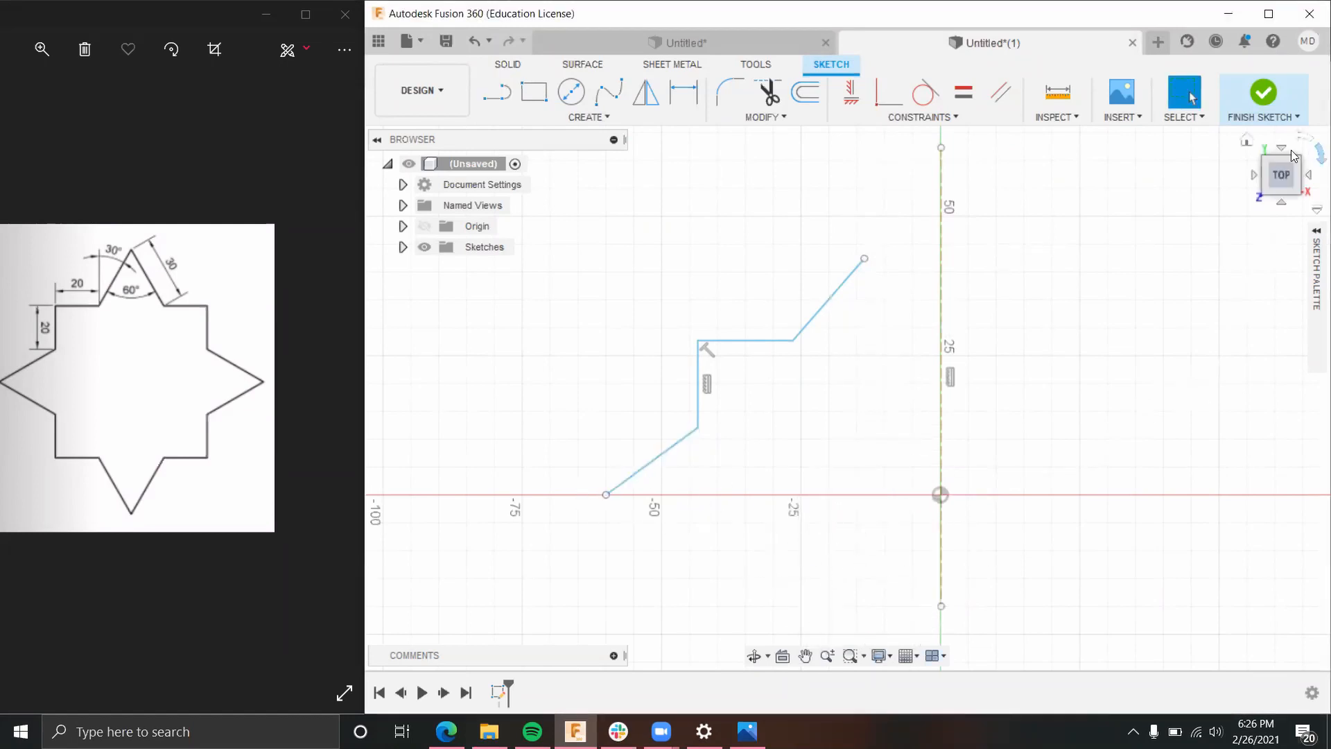
Step: Draw a horizontal construction line through the origin, extending past the outline's open lower end
key("l")
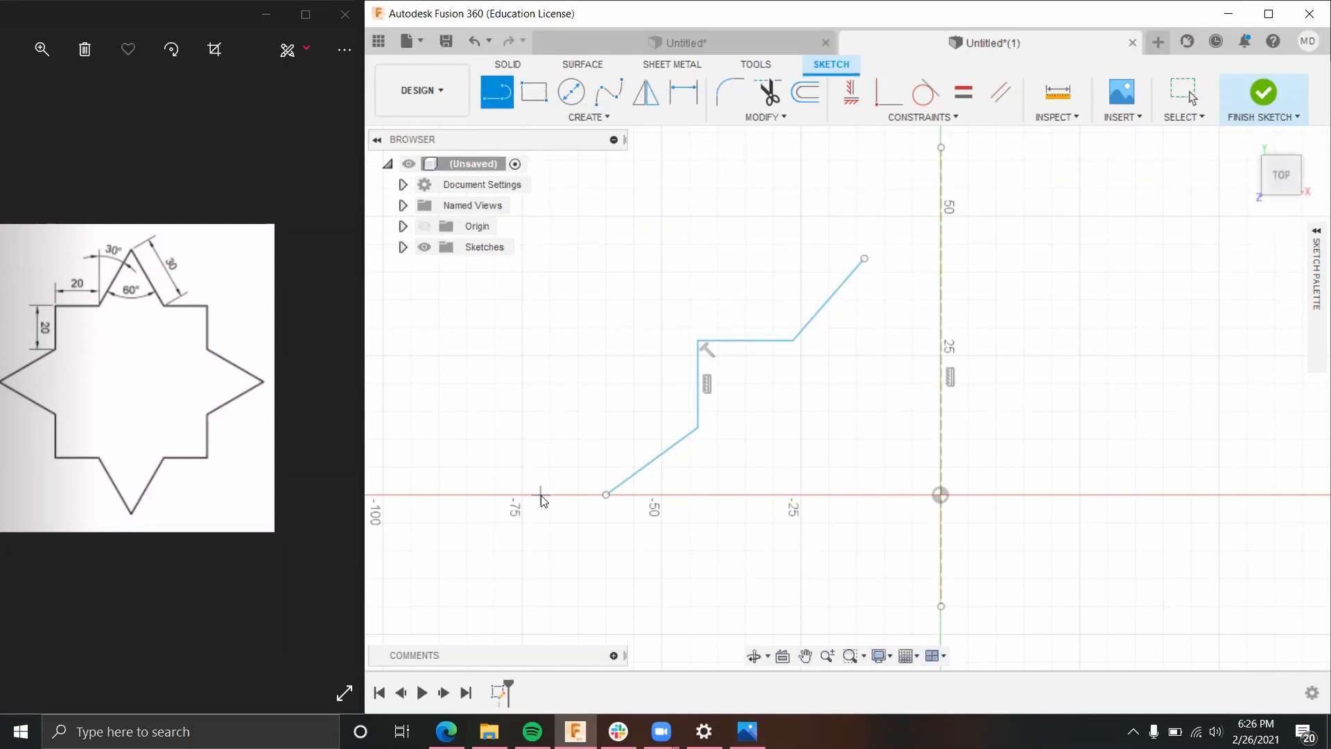
left_click(540, 494)
left_click(1275, 495)
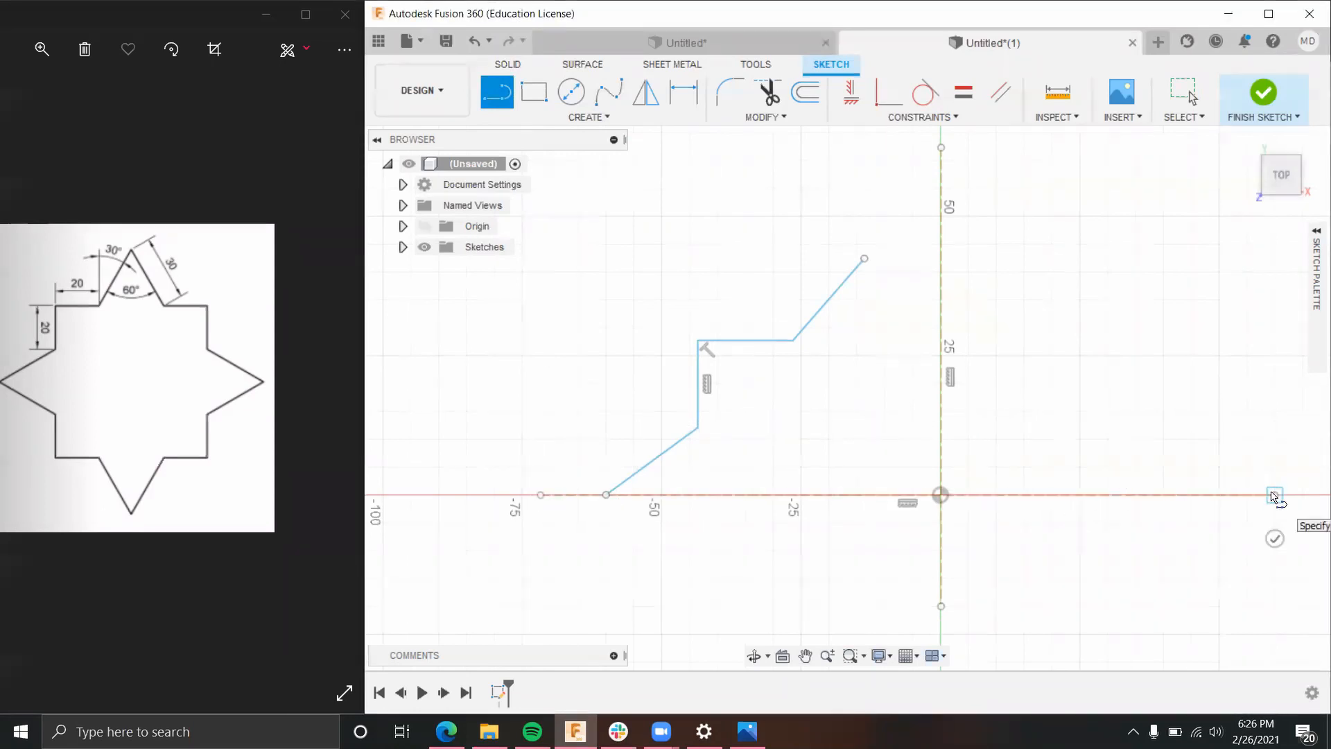
key("Escape")
Step: Dimension the angle between the lower slanted line and the horizontal construction line as 30 degrees
scroll(1061, 416, "down", 2)
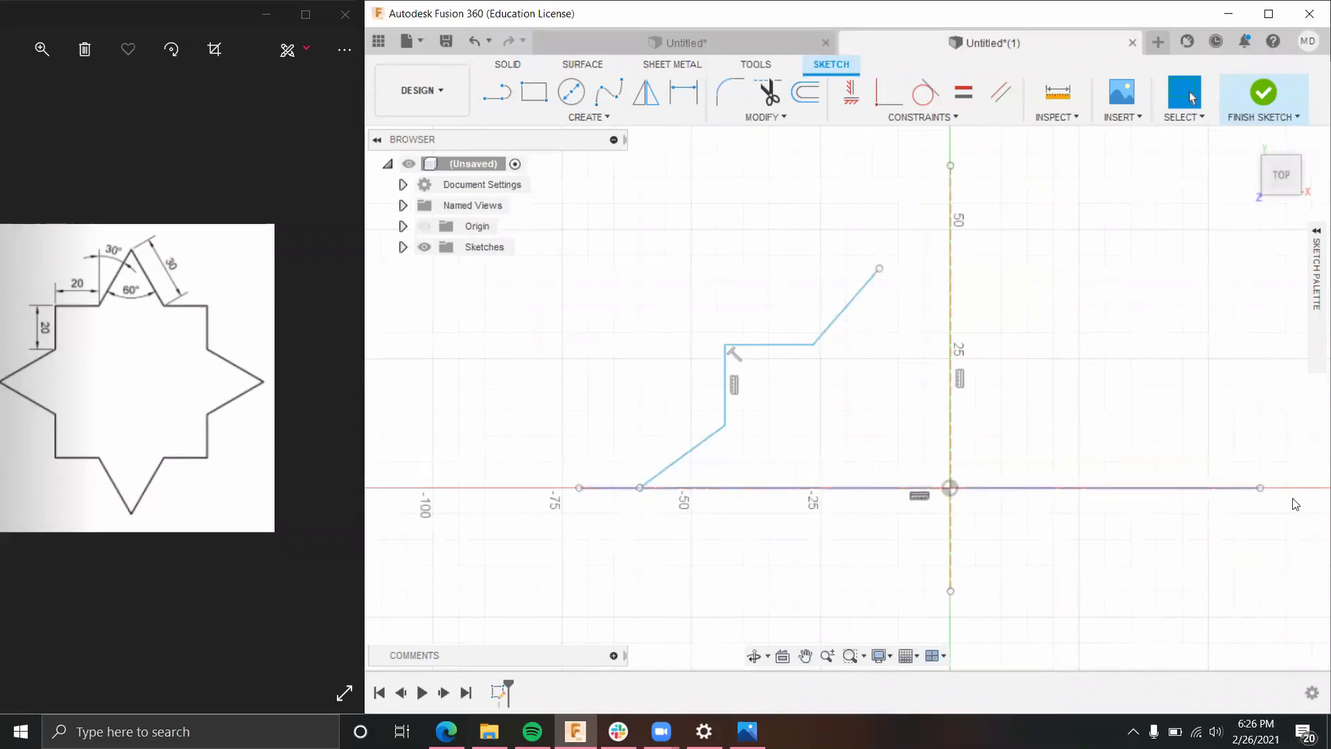
scroll(875, 438, "down", 1)
scroll(875, 439, "up", 1)
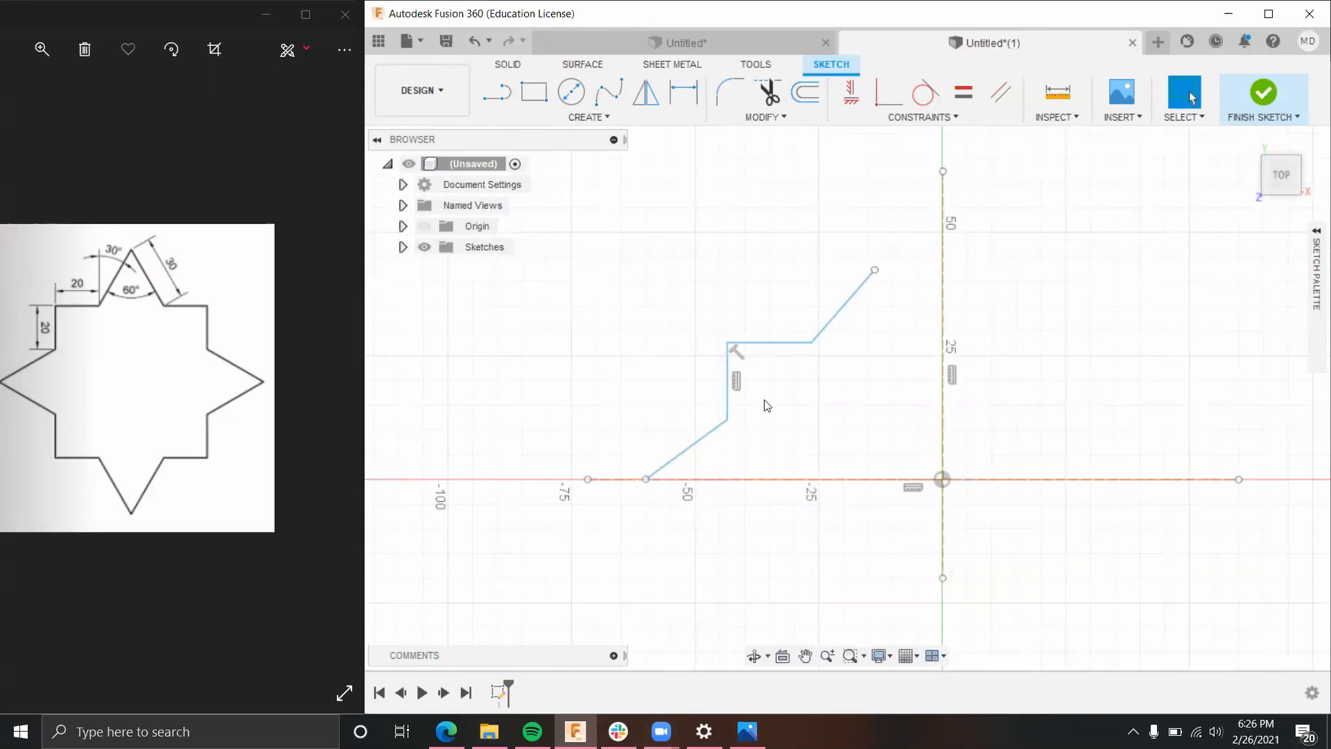
scroll(755, 387, "up", 2)
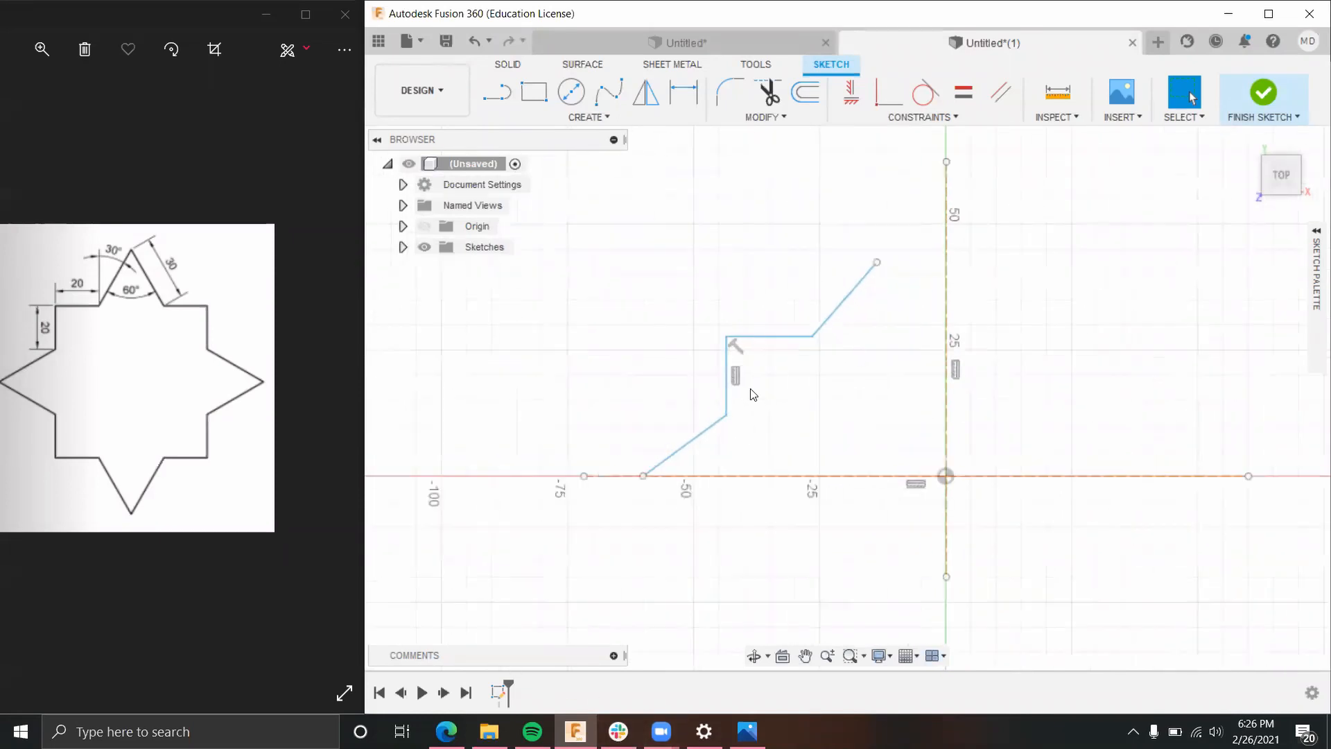
left_click(694, 99)
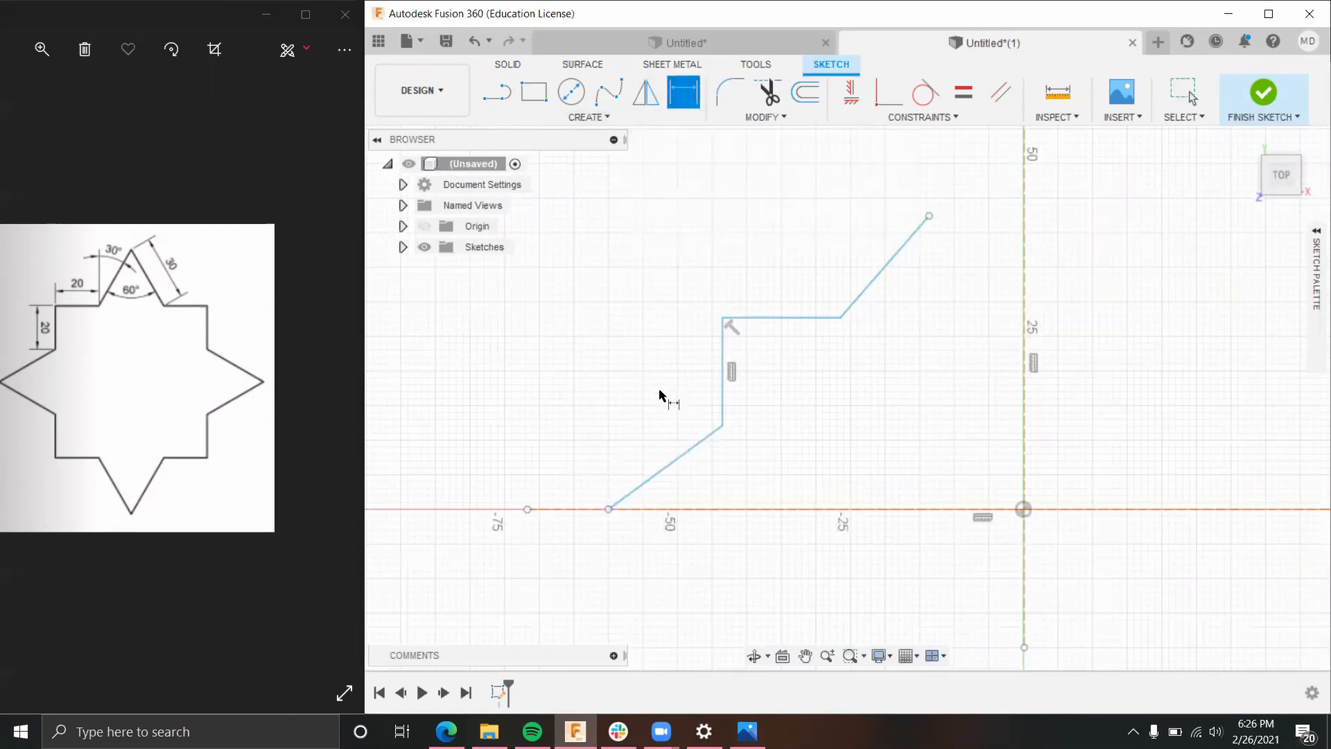
left_click(676, 458)
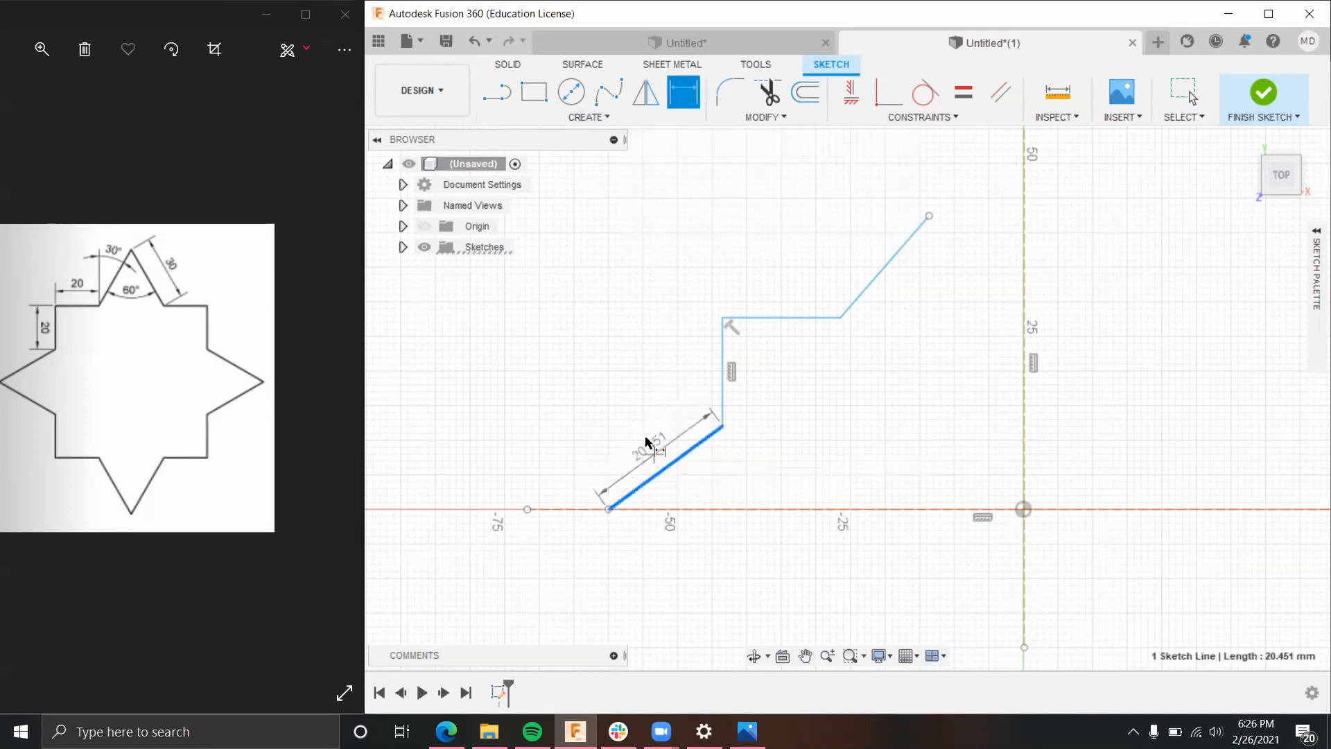
left_click(694, 510)
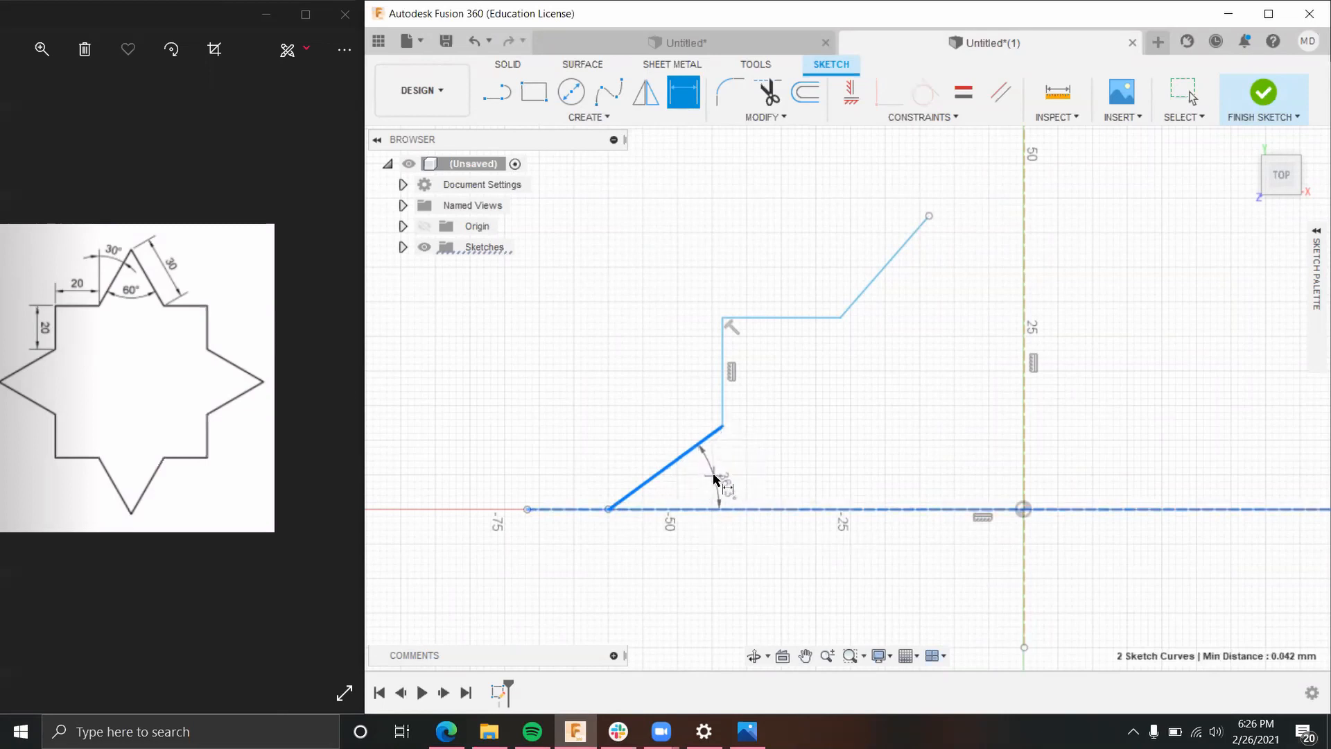
left_click(716, 485)
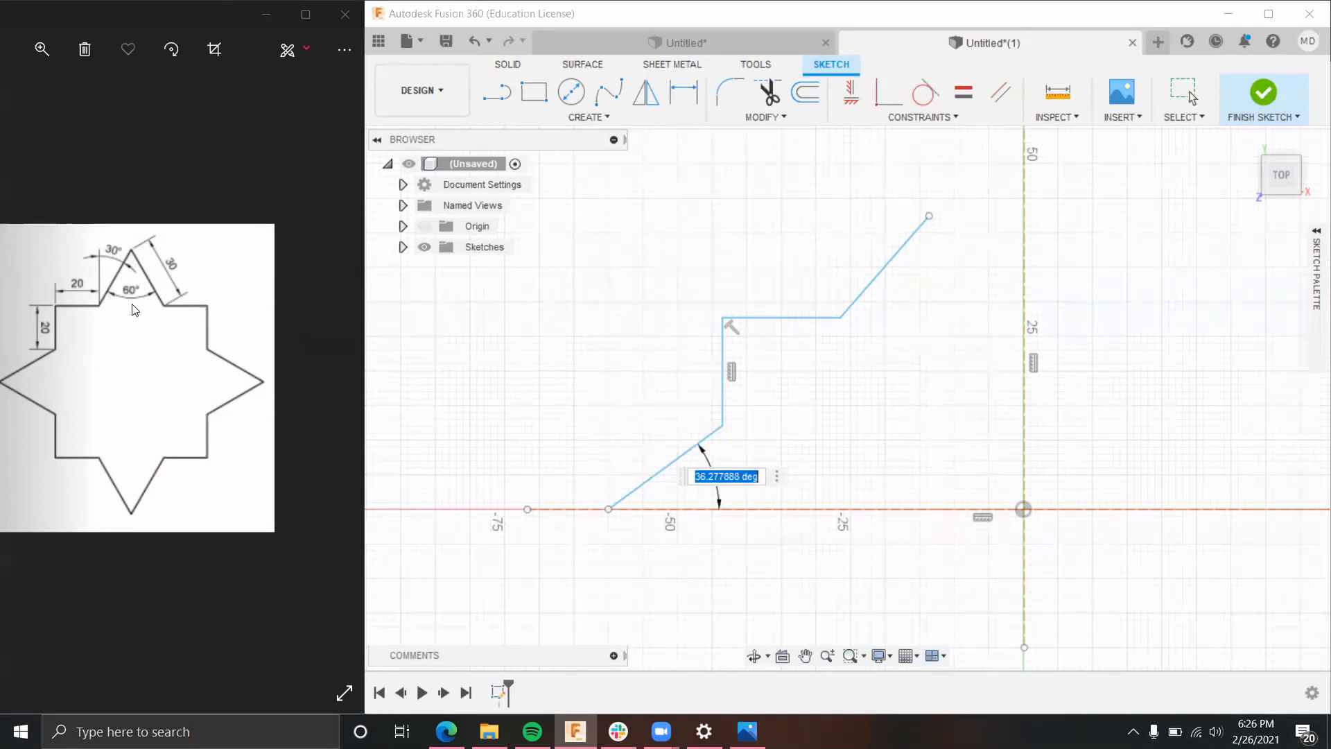
type("30")
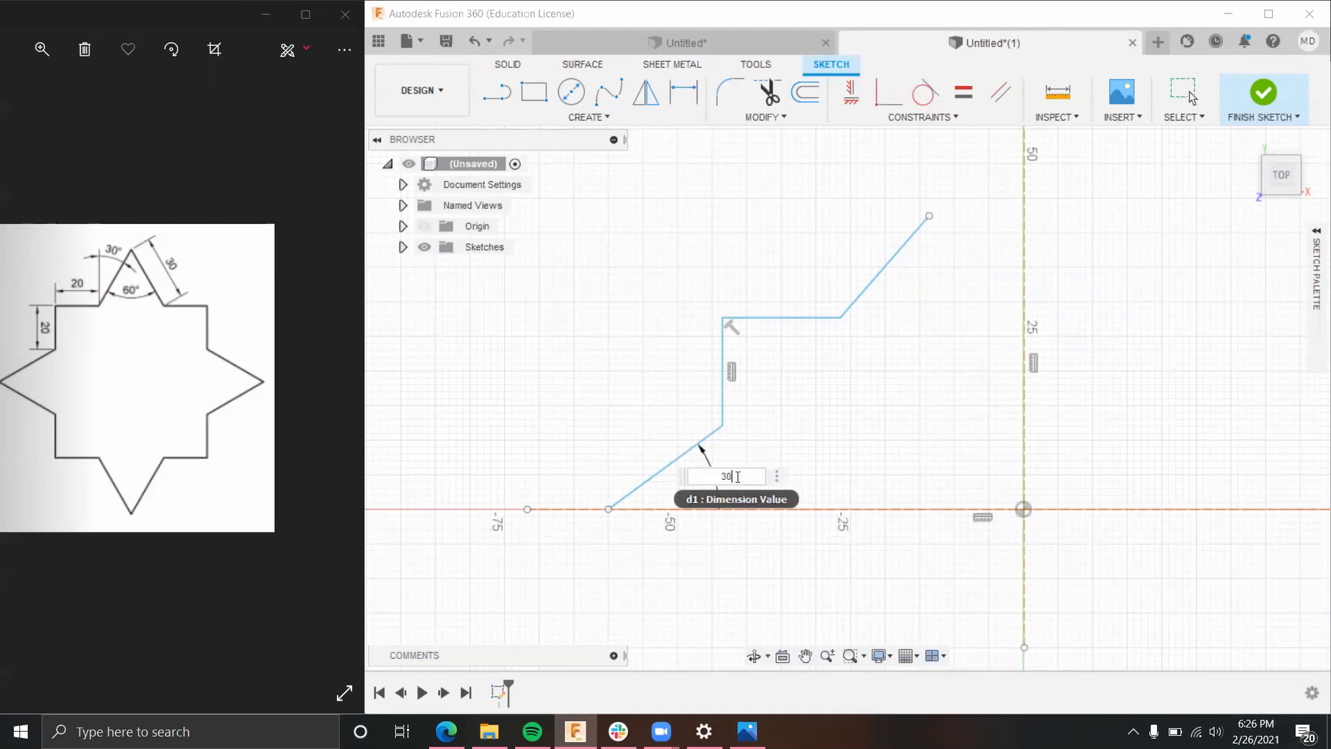
key("Return")
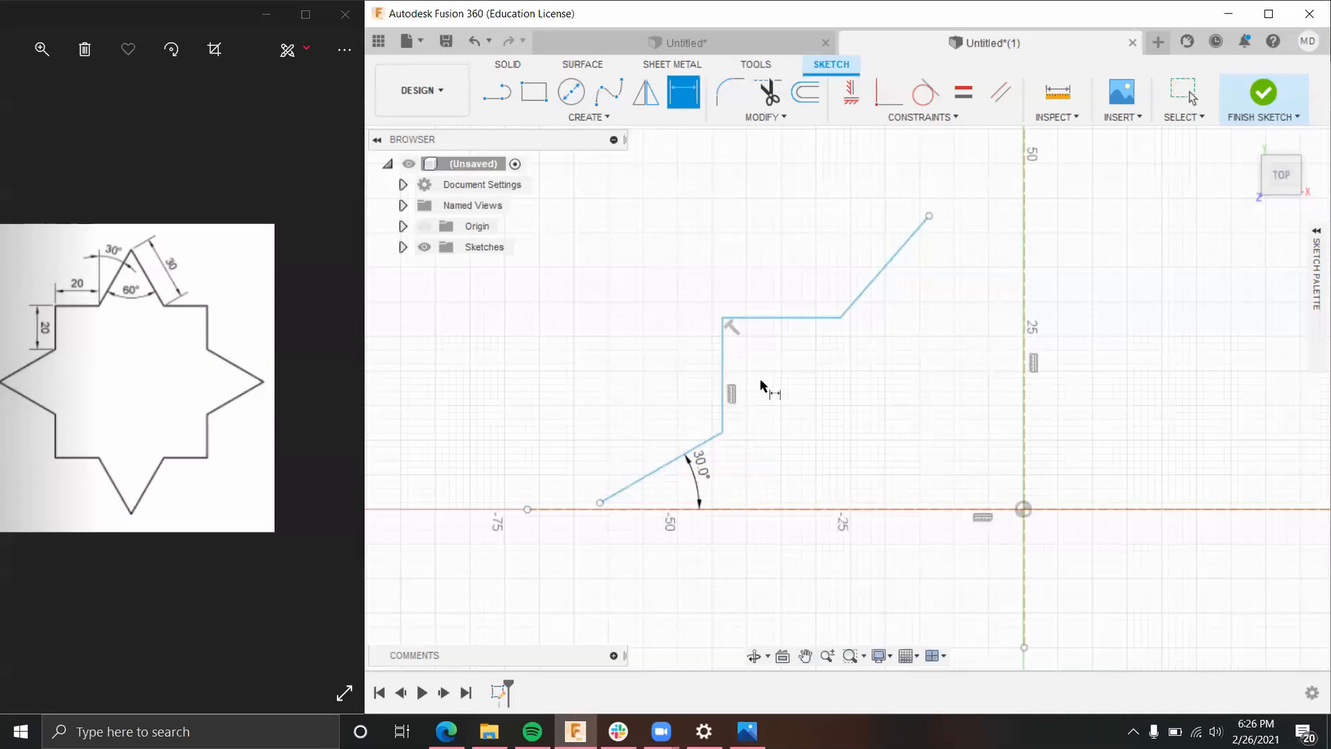
Step: Apply a Coincident constraint between the lower slanted line's open endpoint and the horizontal construction line
scroll(624, 524, "up", 3)
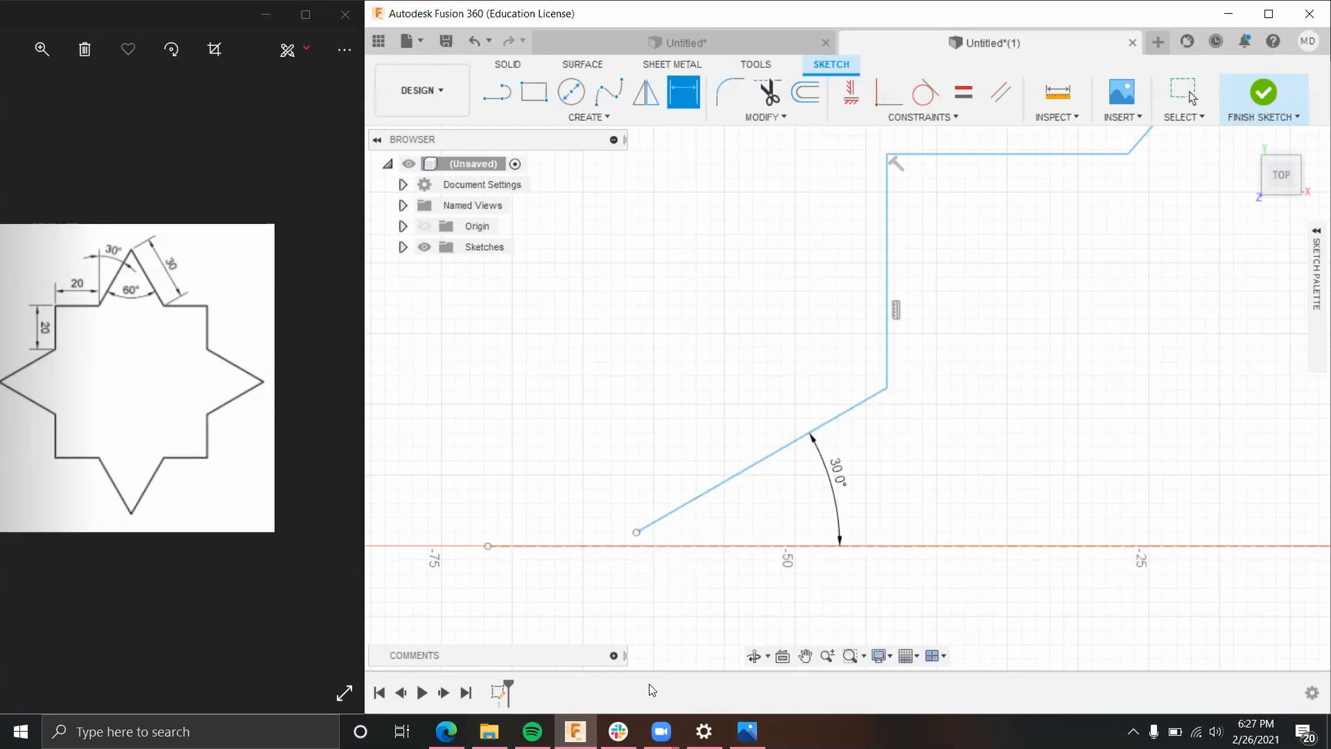
scroll(769, 451, "down", 3)
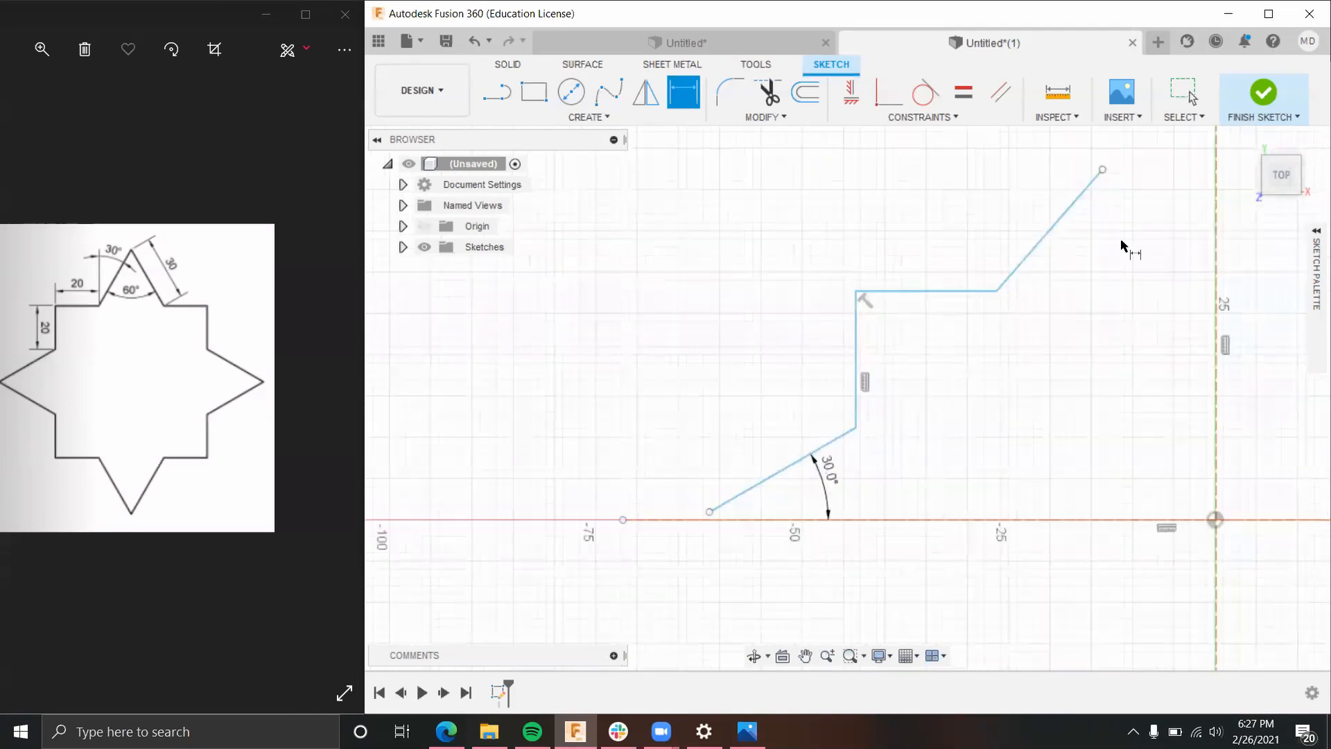
scroll(714, 531, "up", 3)
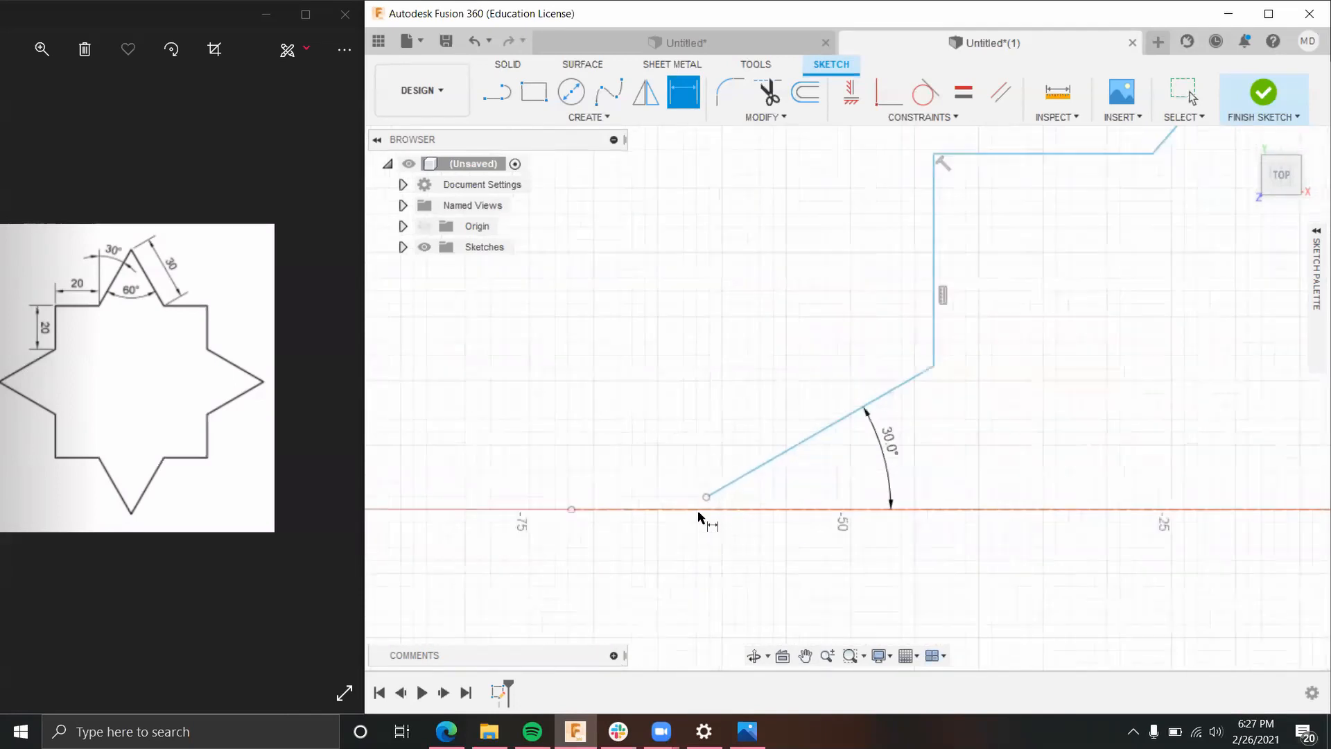
scroll(699, 516, "up", 1)
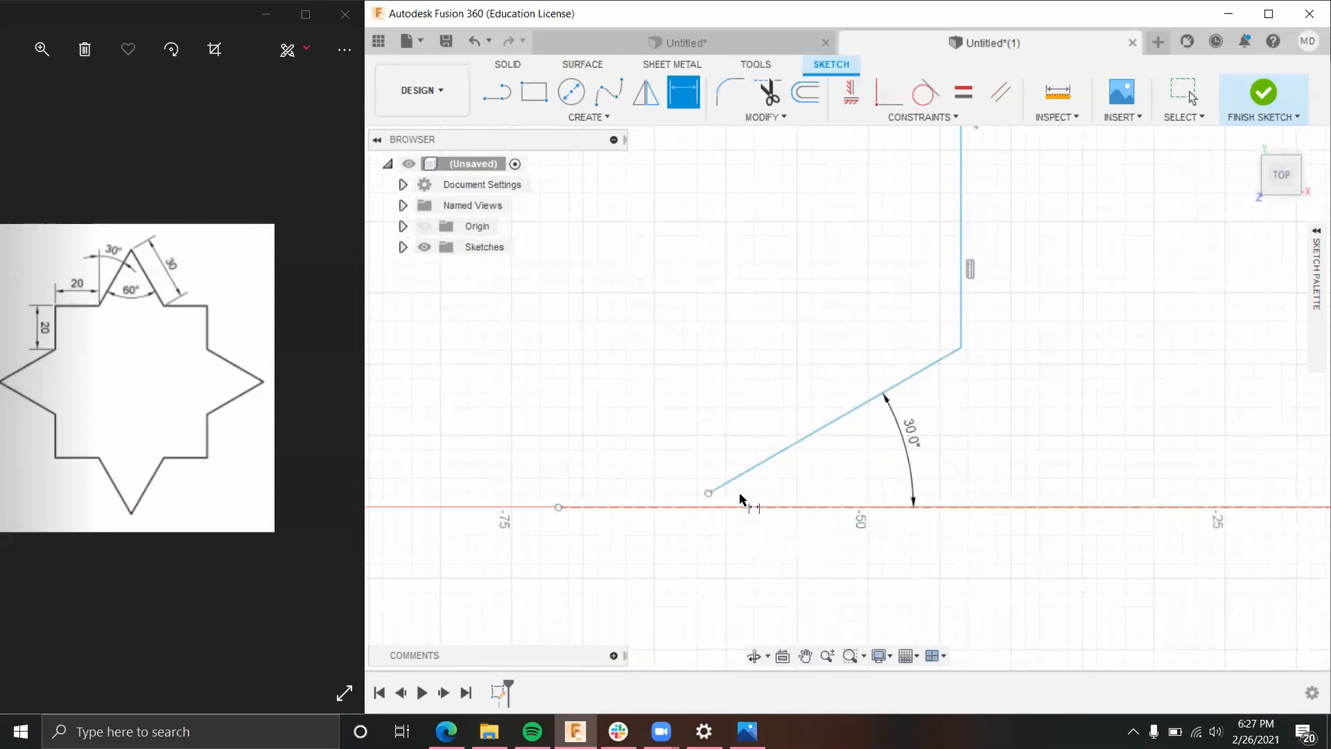
scroll(741, 497, "down", 2)
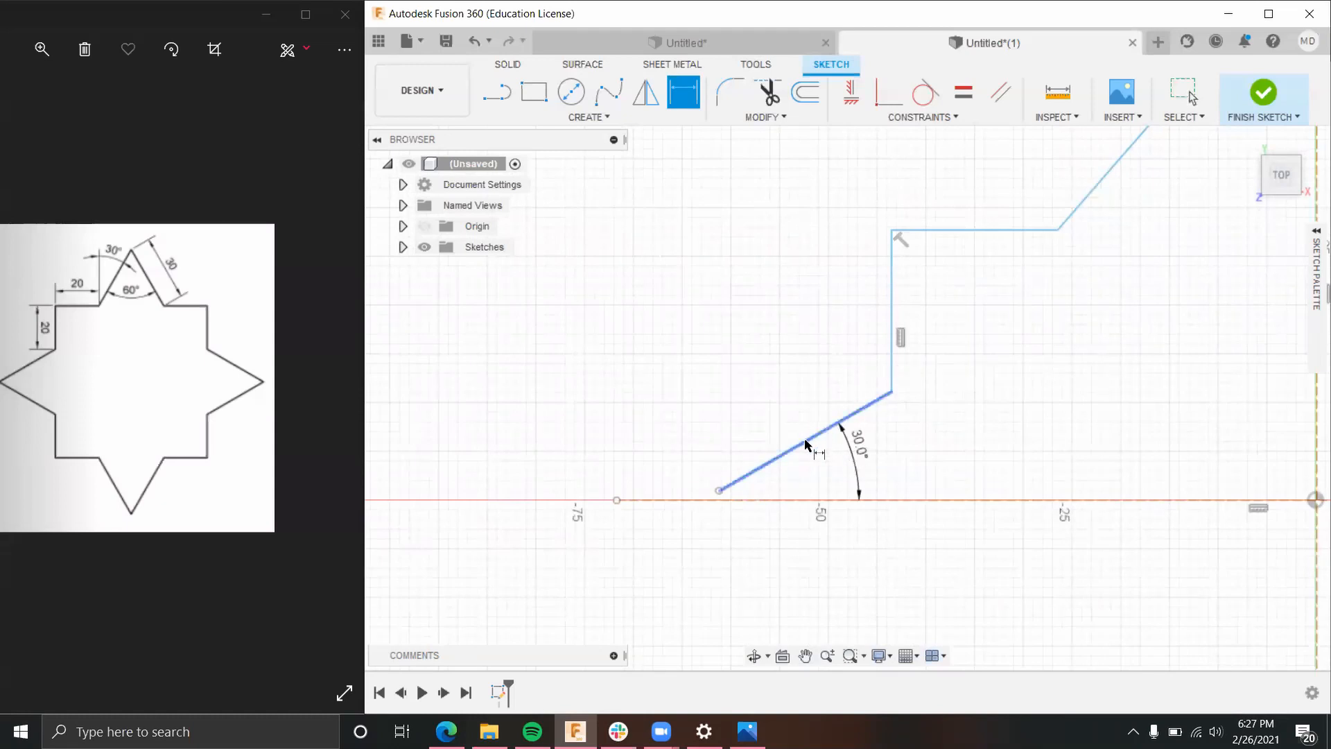
left_click(886, 93)
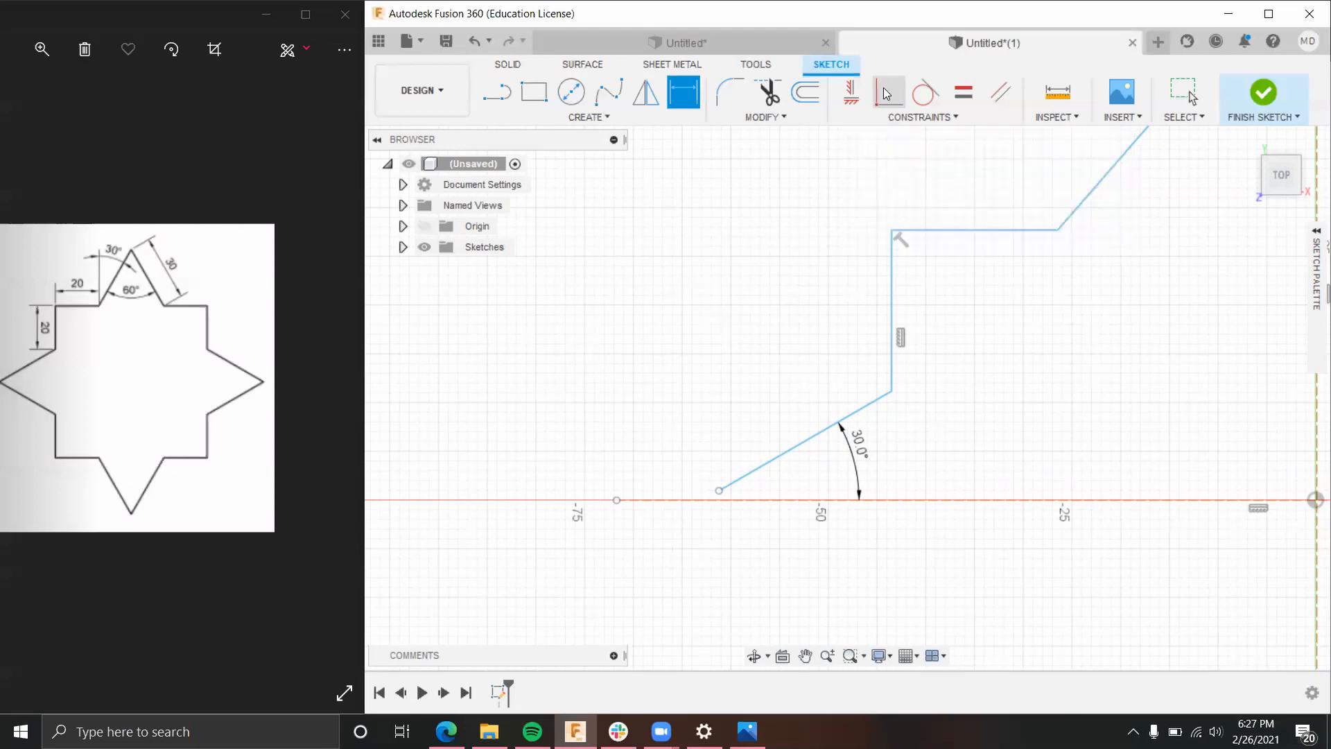
left_click(719, 491)
left_click(726, 500)
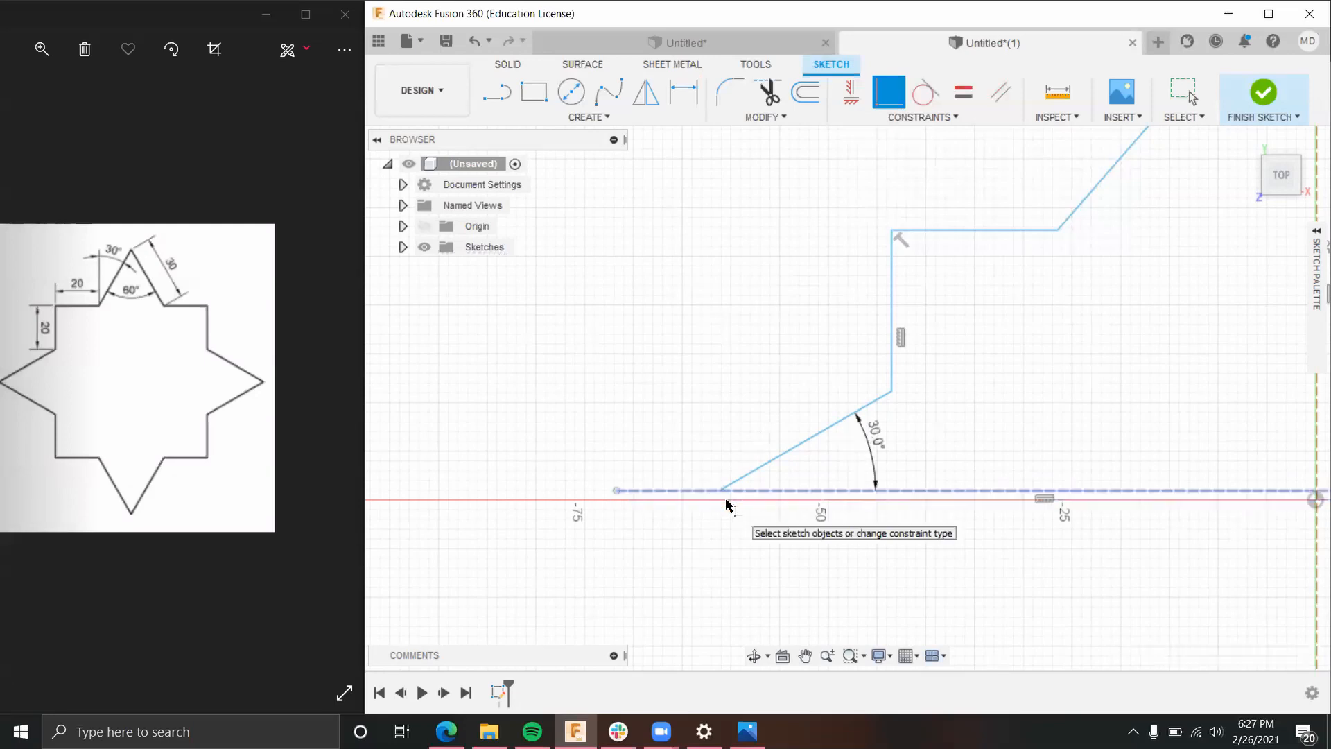
scroll(1020, 448, "up", 3)
scroll(574, 516, "up", 3)
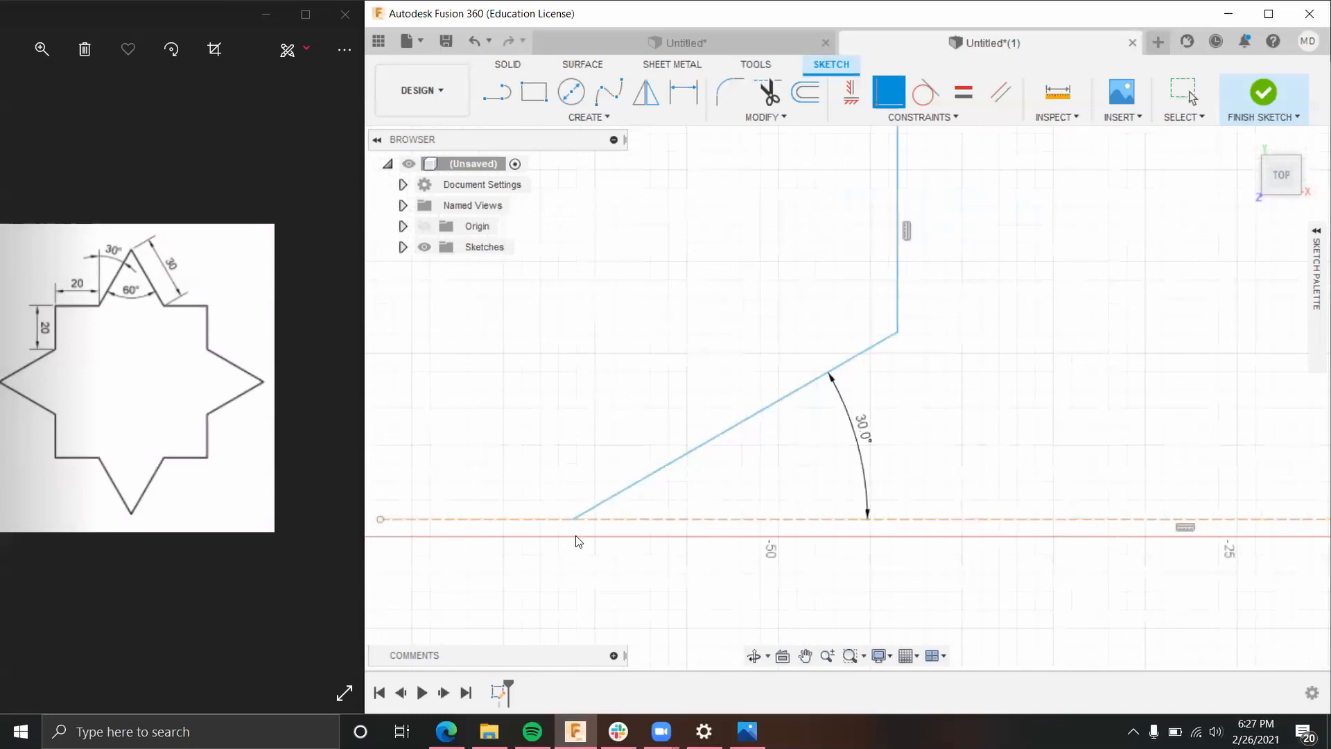
scroll(1076, 481, "down", 5)
scroll(1141, 428, "down", 2)
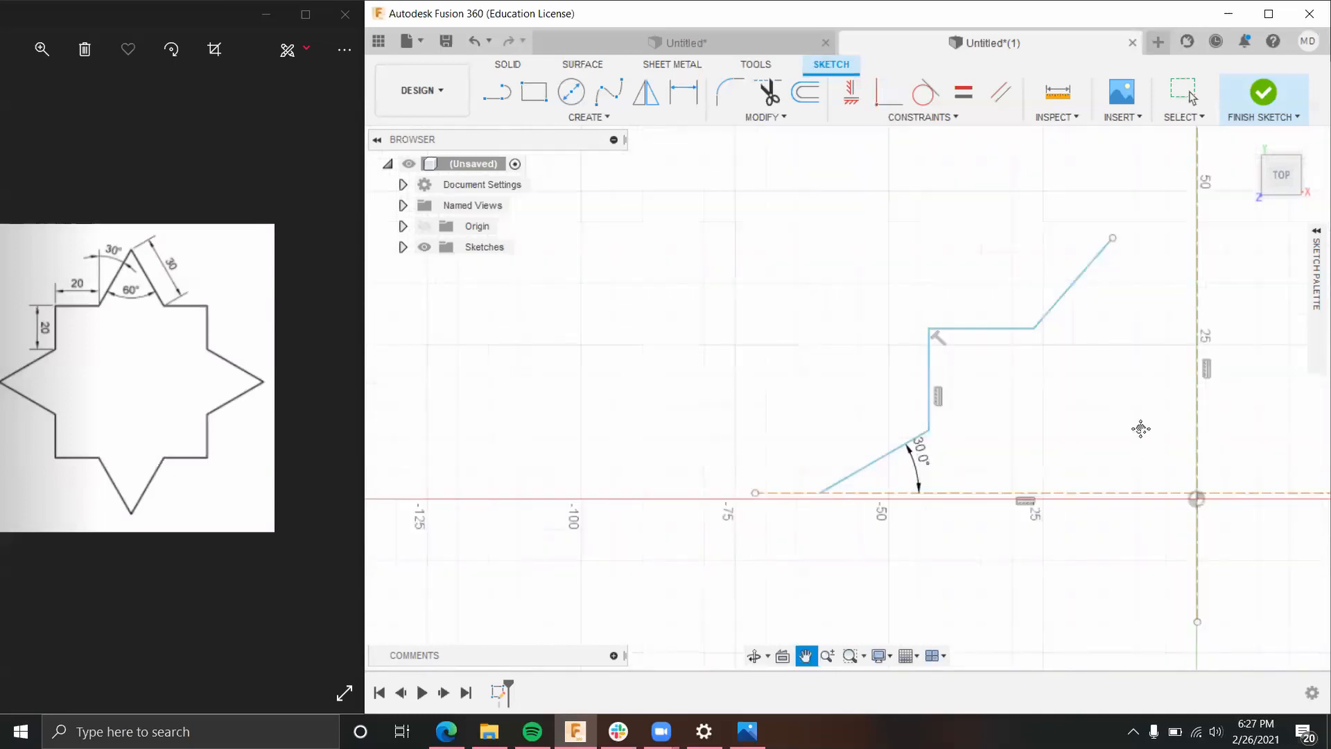
mouse_move(1140, 426)
middle_mouse_down("shift")
mouse_move(975, 419)
mouse_move(992, 347)
mouse_move(1040, 312)
middle_mouse_up("shift")
left_click(1277, 174)
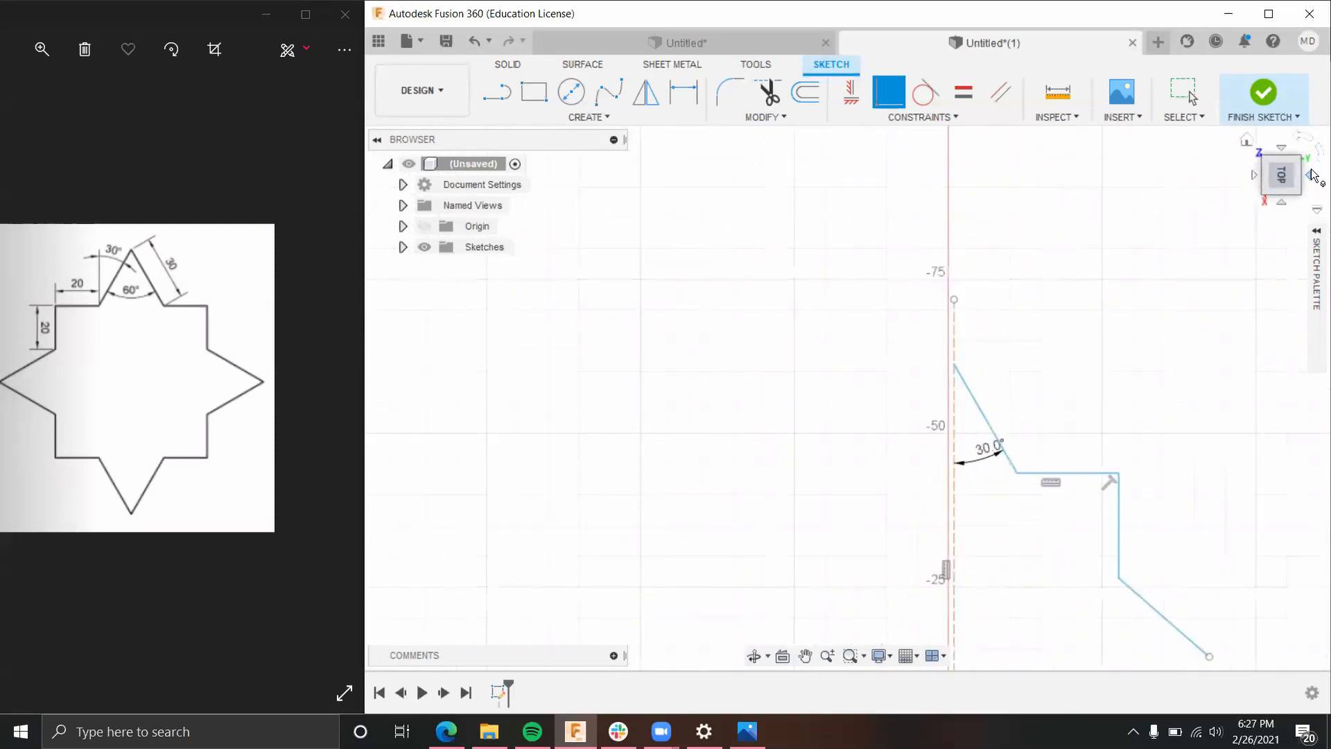
Step: Return to the upright top view and apply a Coincident constraint between the horizontal construction line and the origin
left_click(1300, 181)
left_click(1258, 173)
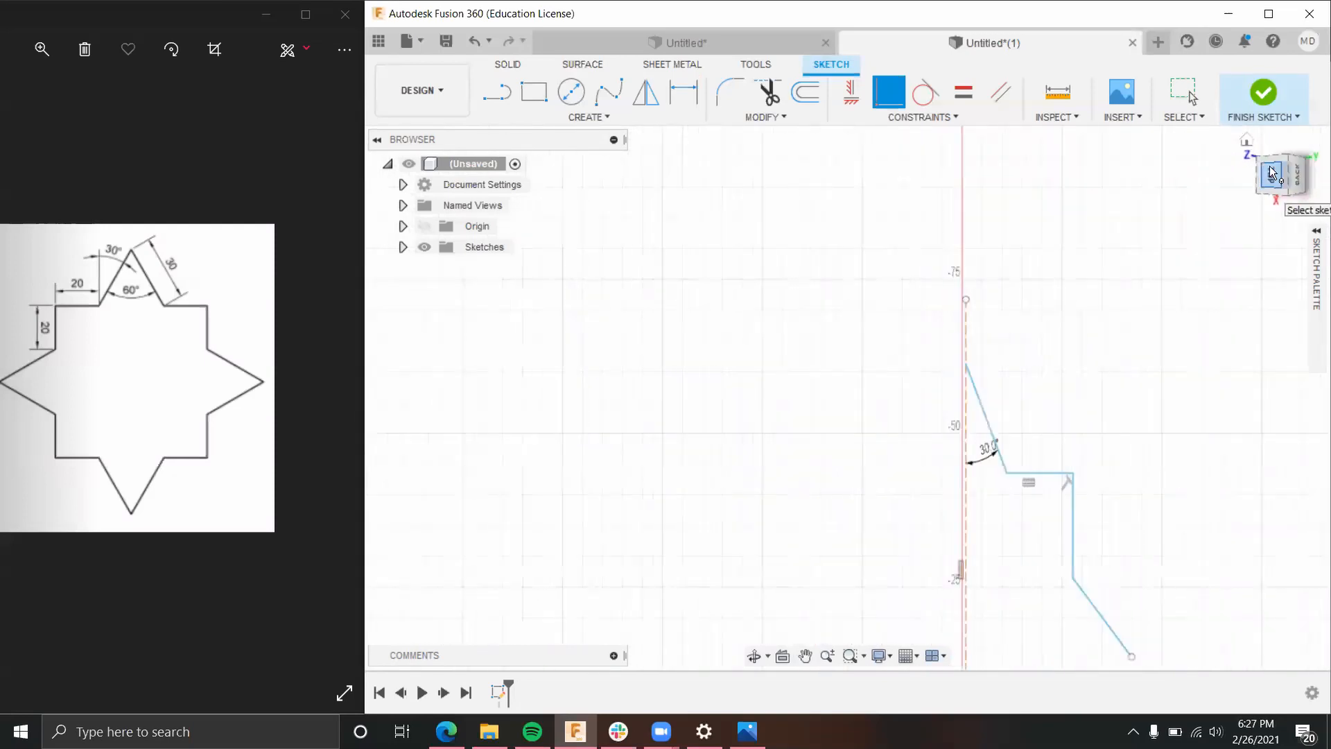
left_click(1259, 154)
middle_click_drag(1155, 217, 1227, 199, "shift")
left_click(1271, 157)
mouse_move(1079, 356)
middle_mouse_down()
mouse_move(857, 387)
mouse_move(903, 381)
middle_mouse_up()
scroll(855, 389, "down", 2)
scroll(858, 393, "up", 5)
scroll(838, 422, "up", 3)
scroll(819, 472, "up", 3)
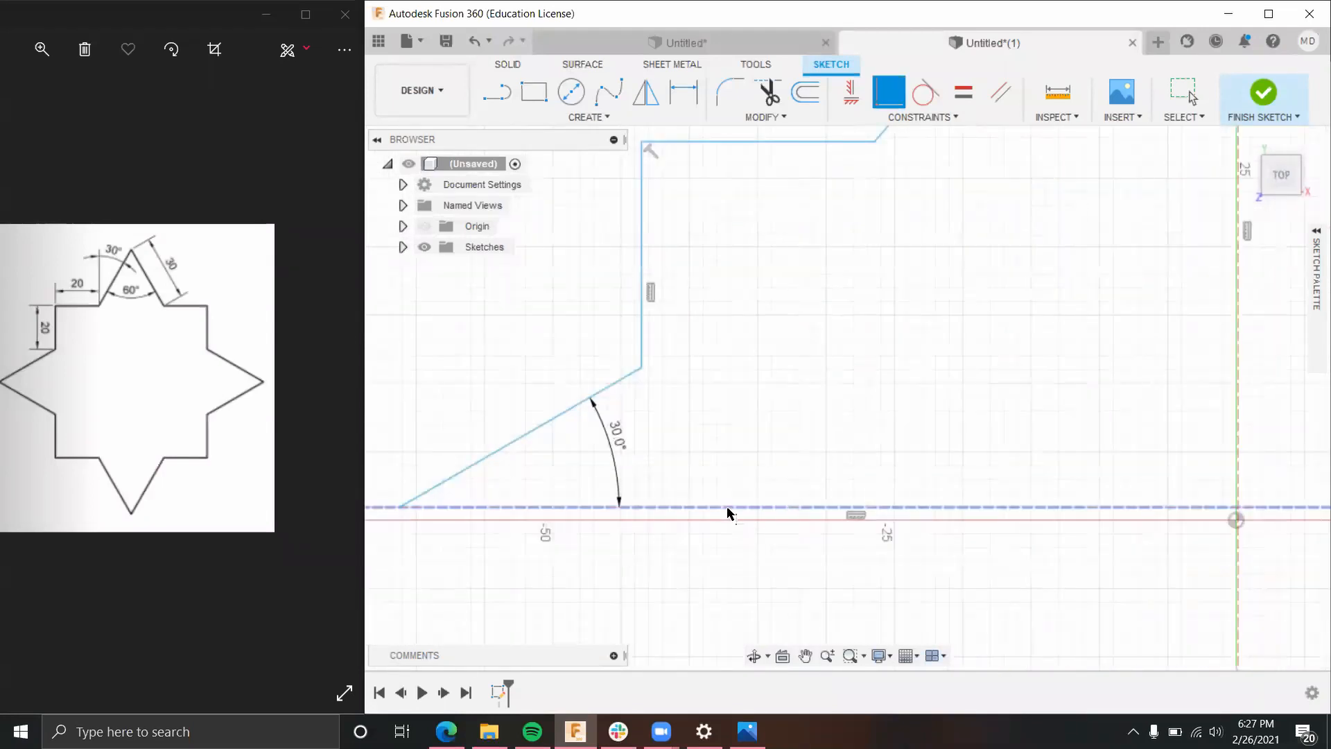
left_click(990, 510)
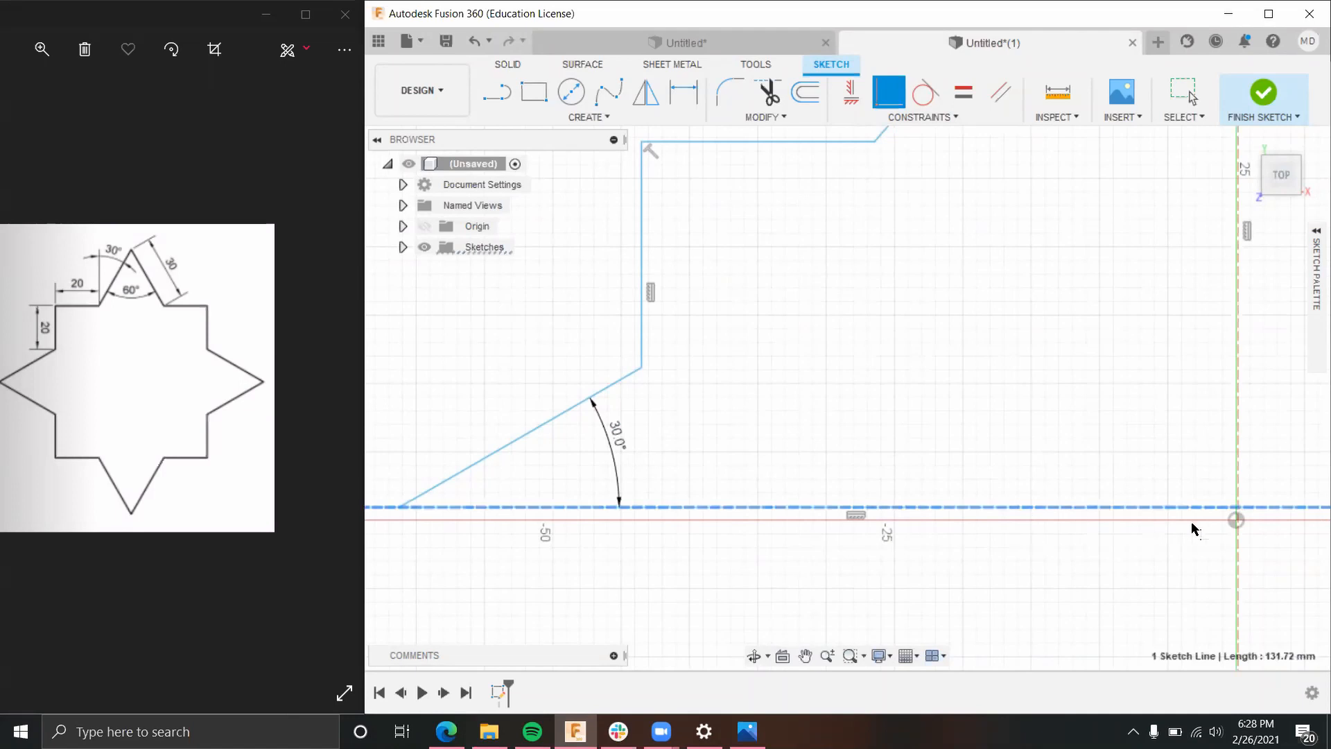
left_click(1237, 520)
scroll(791, 407, "down", 5)
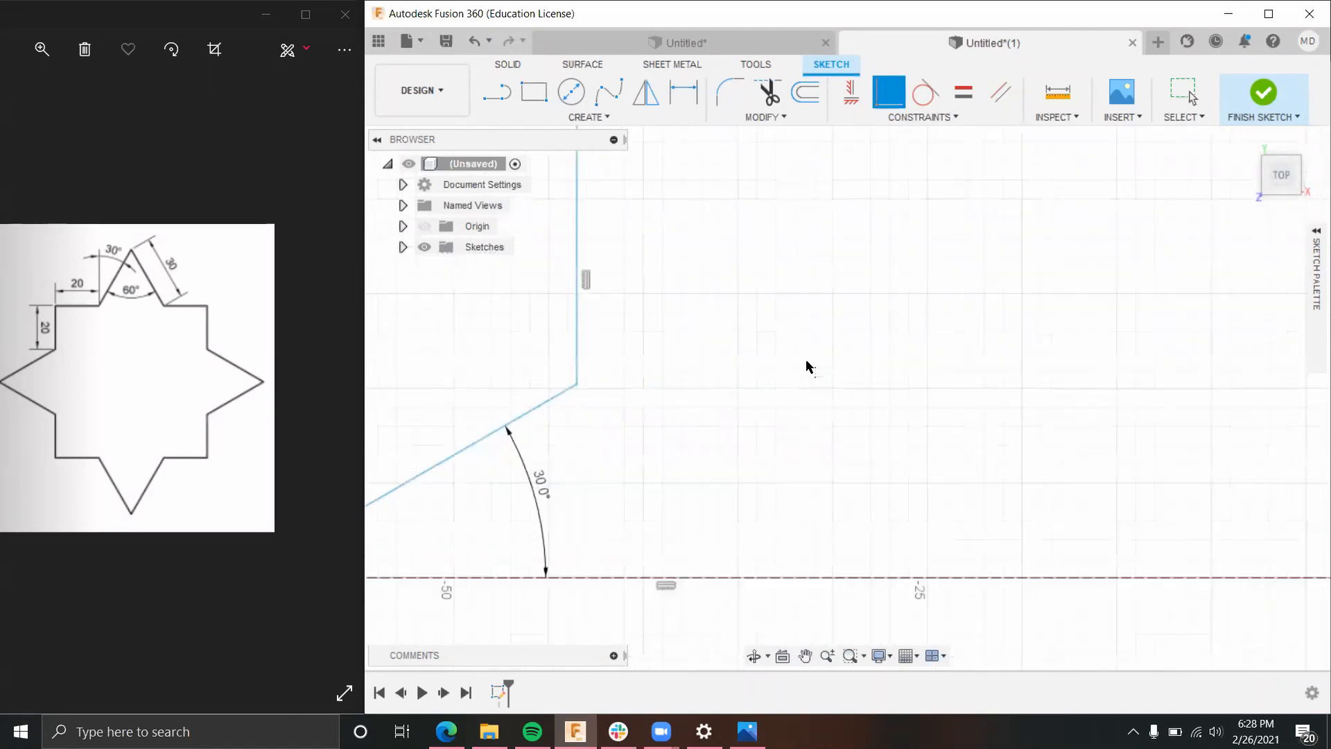
Step: Delete the vertical construction line that runs through the origin
mouse_move(907, 333)
middle_mouse_down()
mouse_move(808, 436)
mouse_move(799, 470)
middle_mouse_up()
scroll(790, 421, "down", 2)
scroll(877, 396, "up", 5)
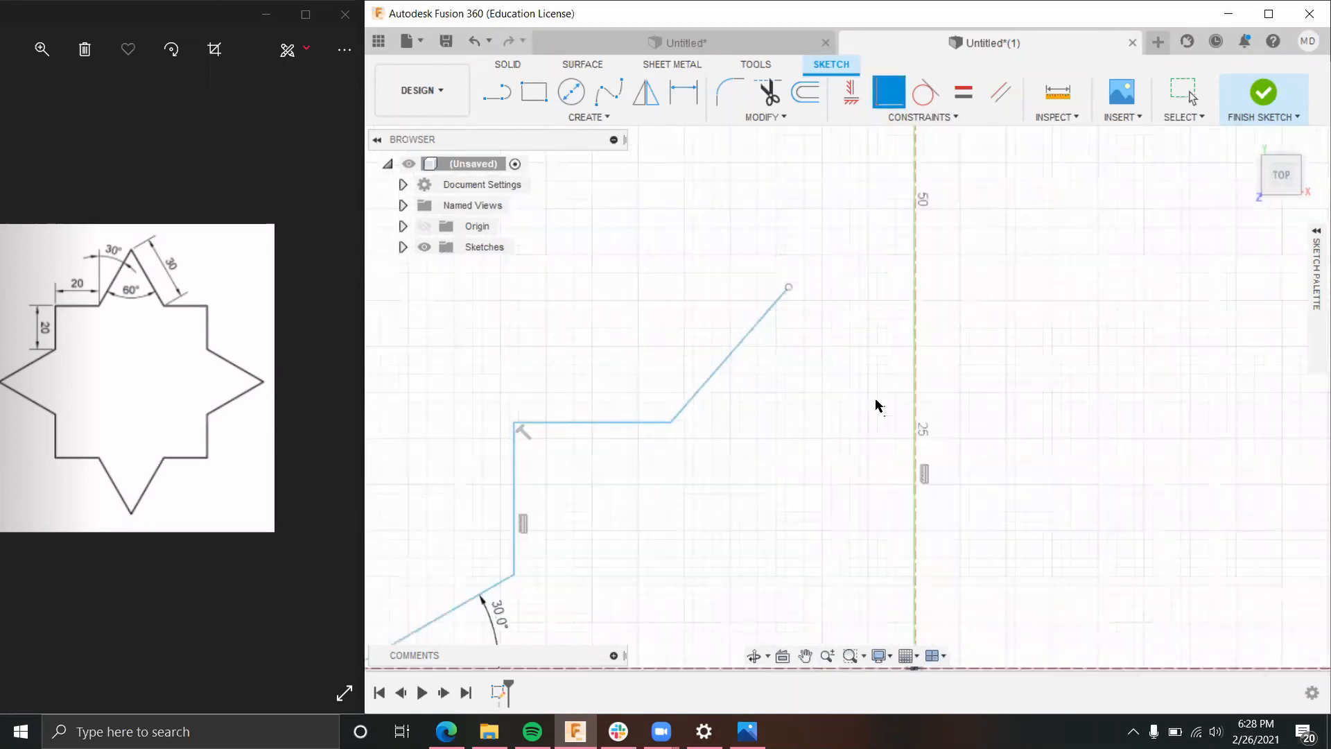
scroll(952, 345, "down", 2)
left_click(951, 345)
left_click(960, 344)
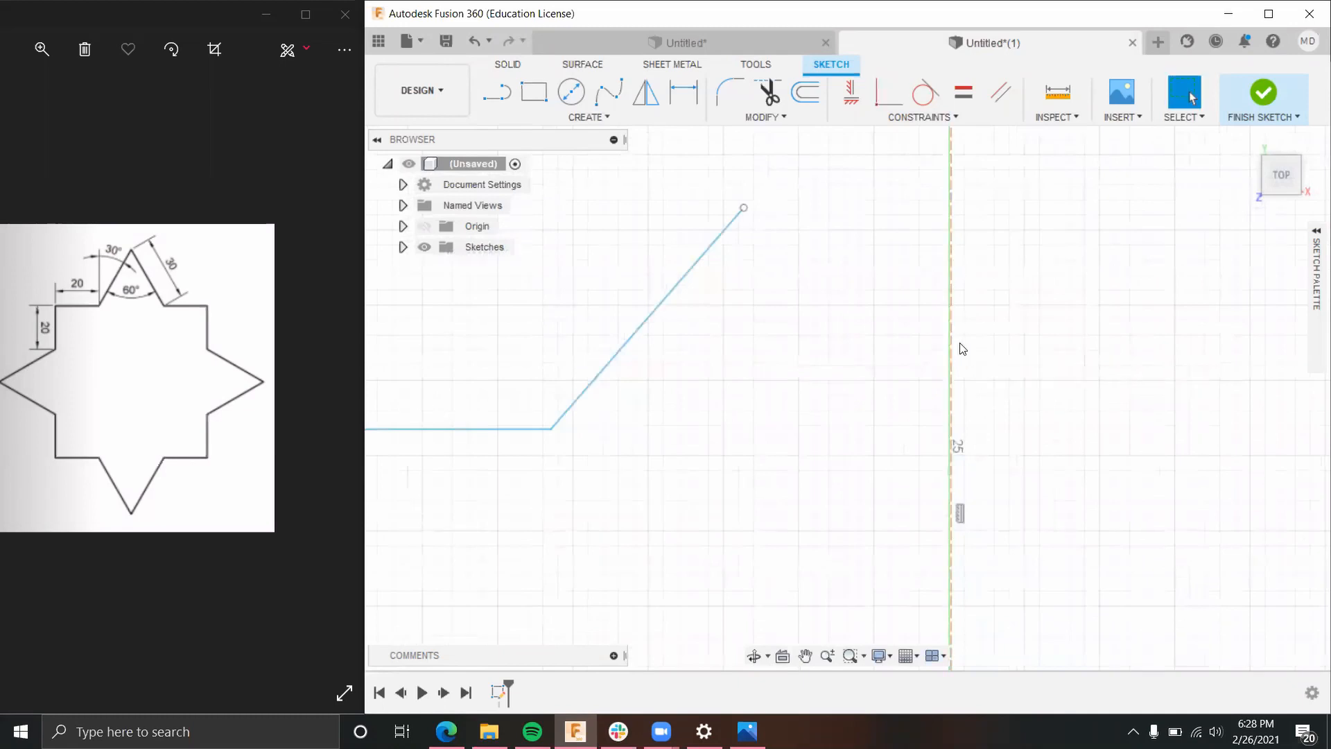
left_click(953, 341)
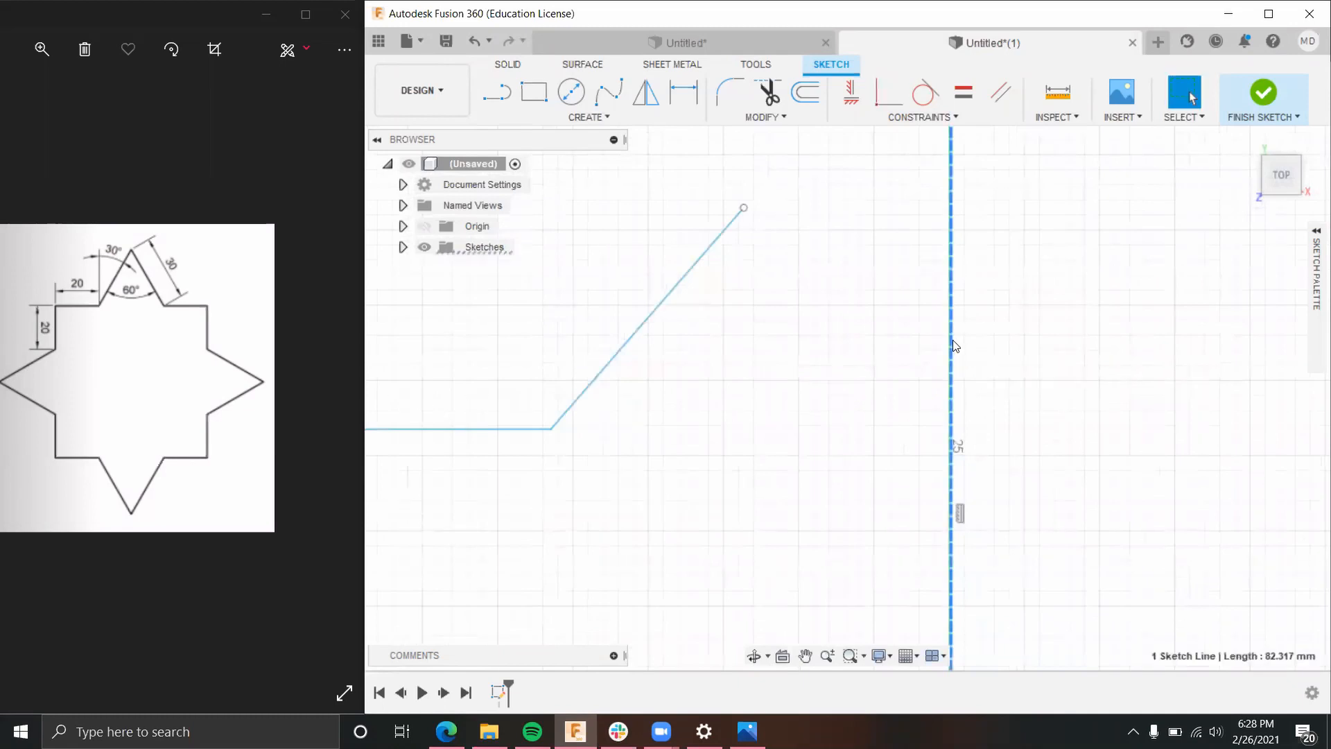
right_click(953, 342)
left_click(901, 317)
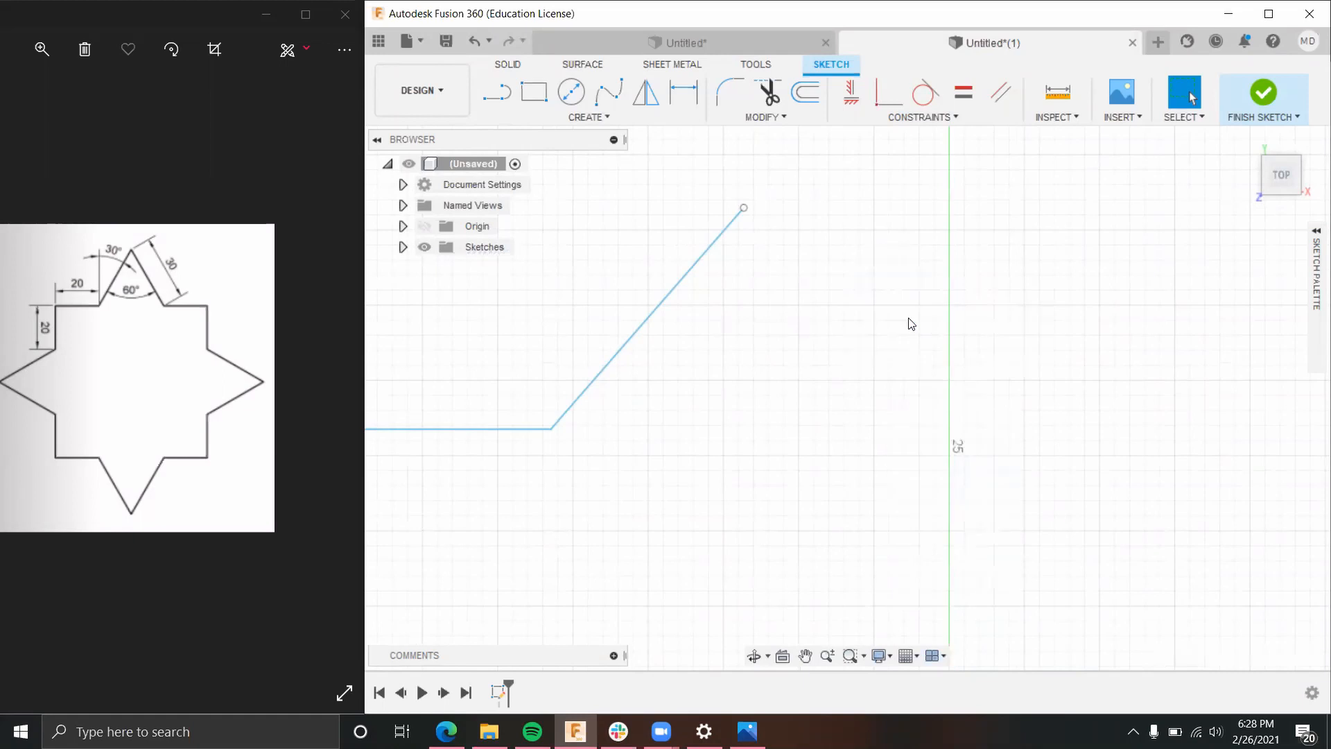
scroll(917, 325, "down", 3)
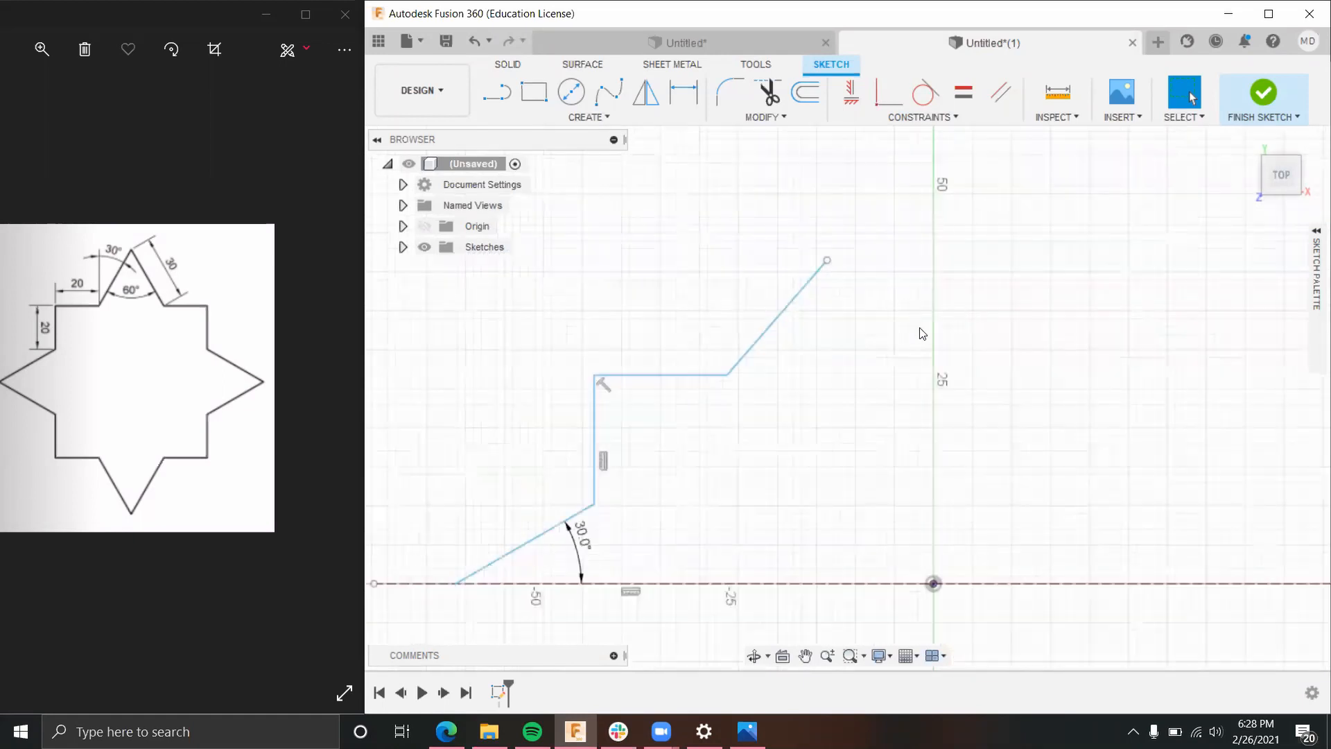
Step: Draw a new vertical construction line about 58 mm long on the vertical axis, from above the outline to just below the origin
left_click(493, 94)
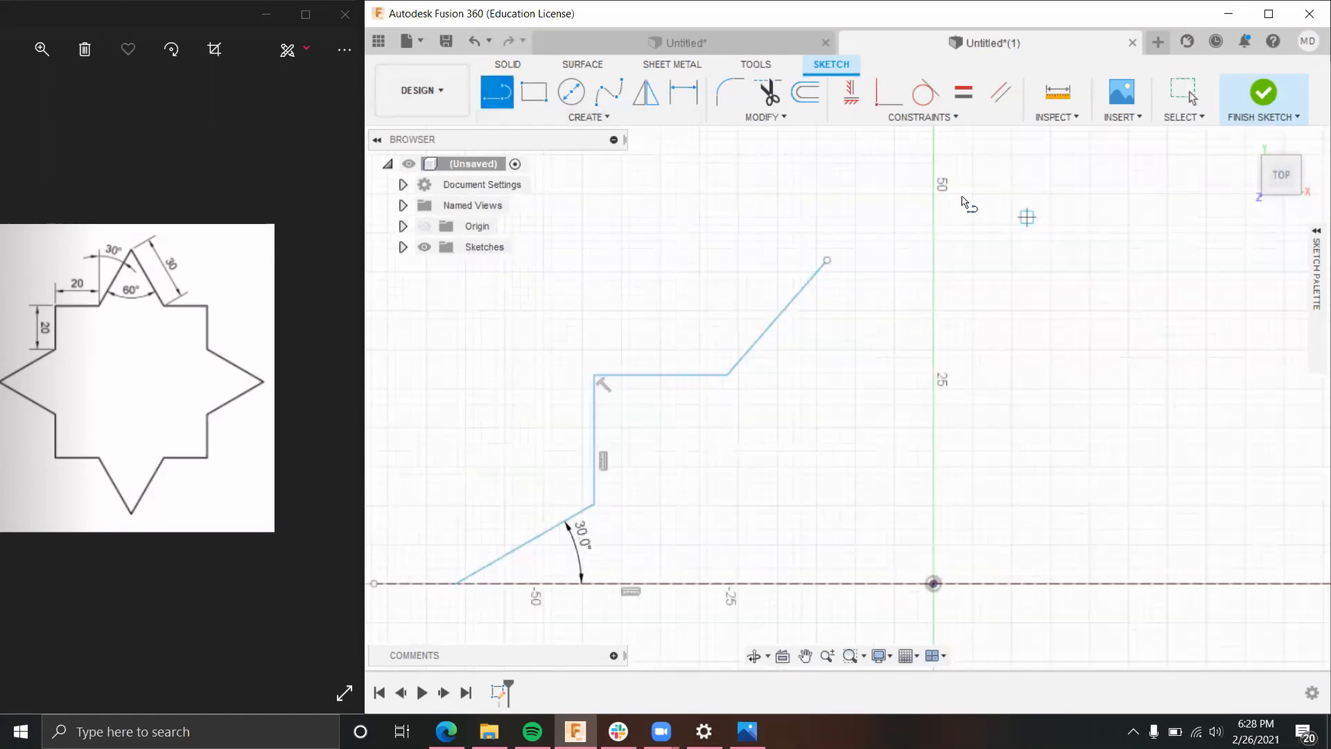
left_click(933, 172)
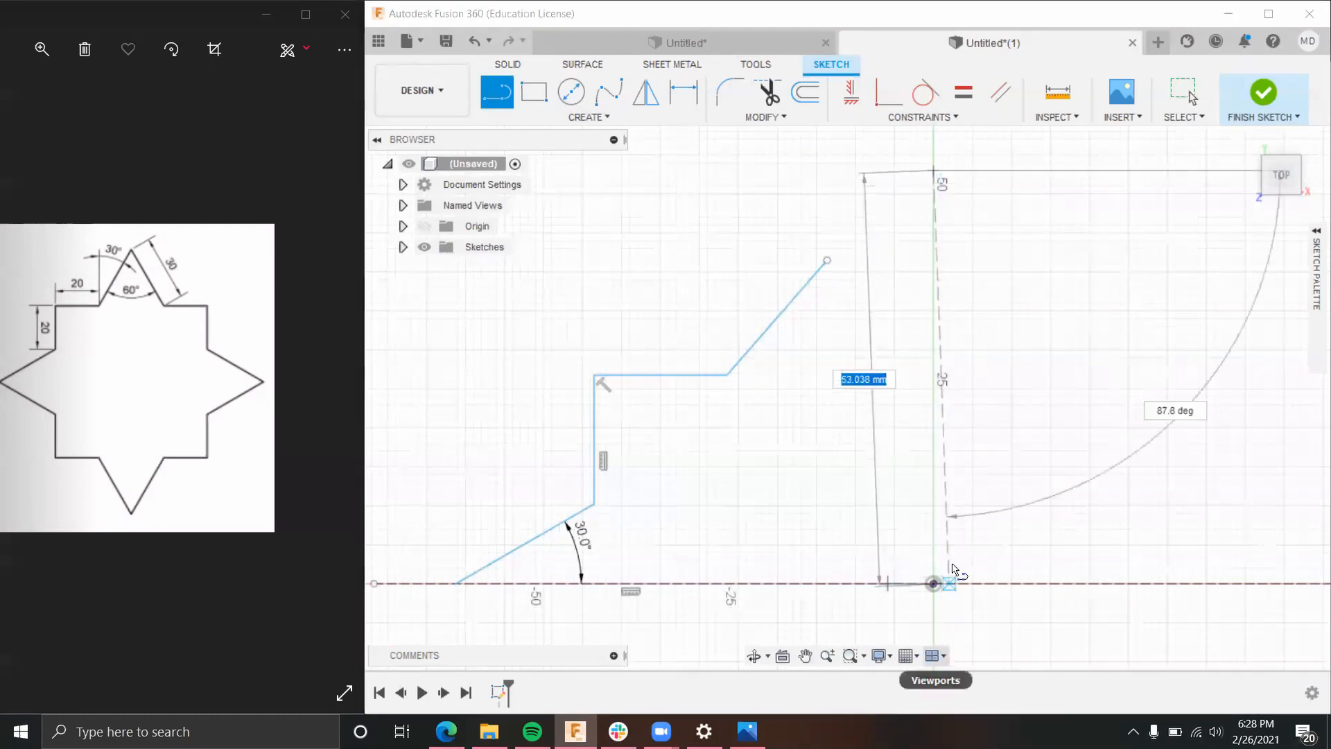
scroll(931, 568, "down", 3)
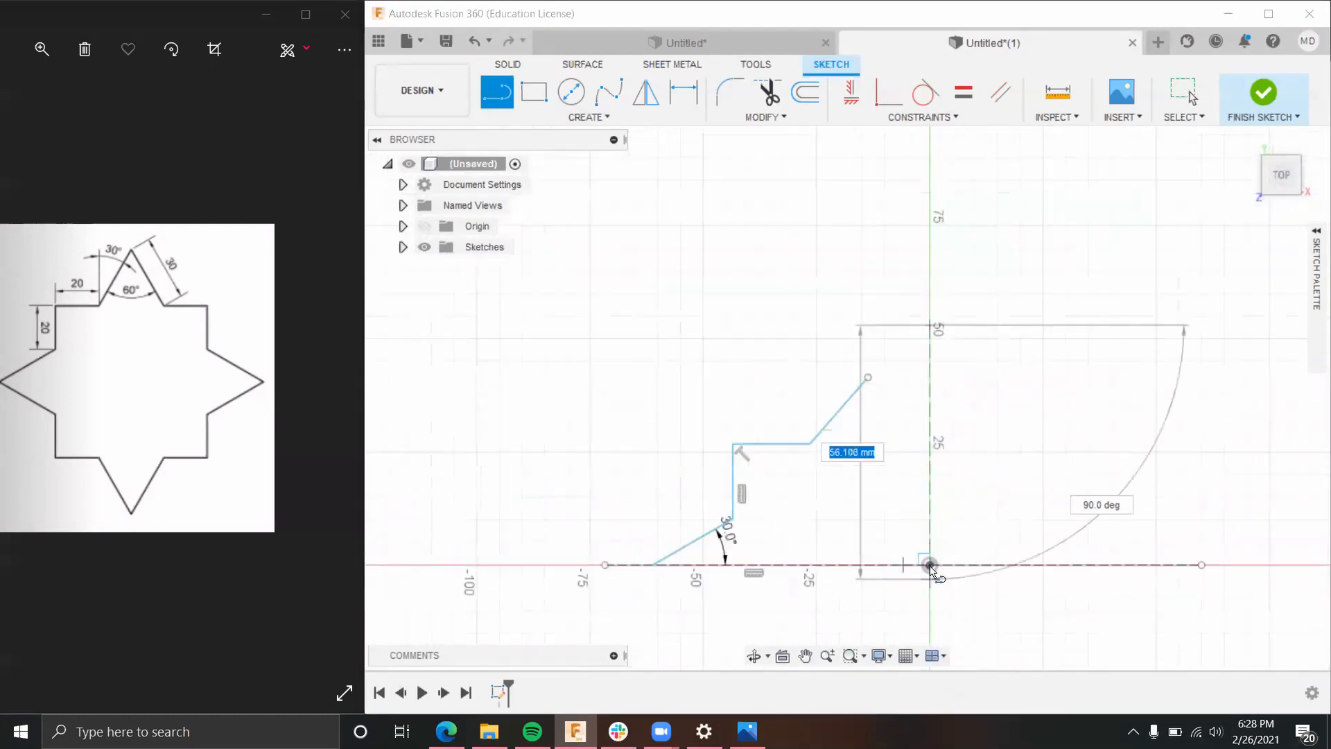
left_click(930, 565)
scroll(929, 565, "up", 3)
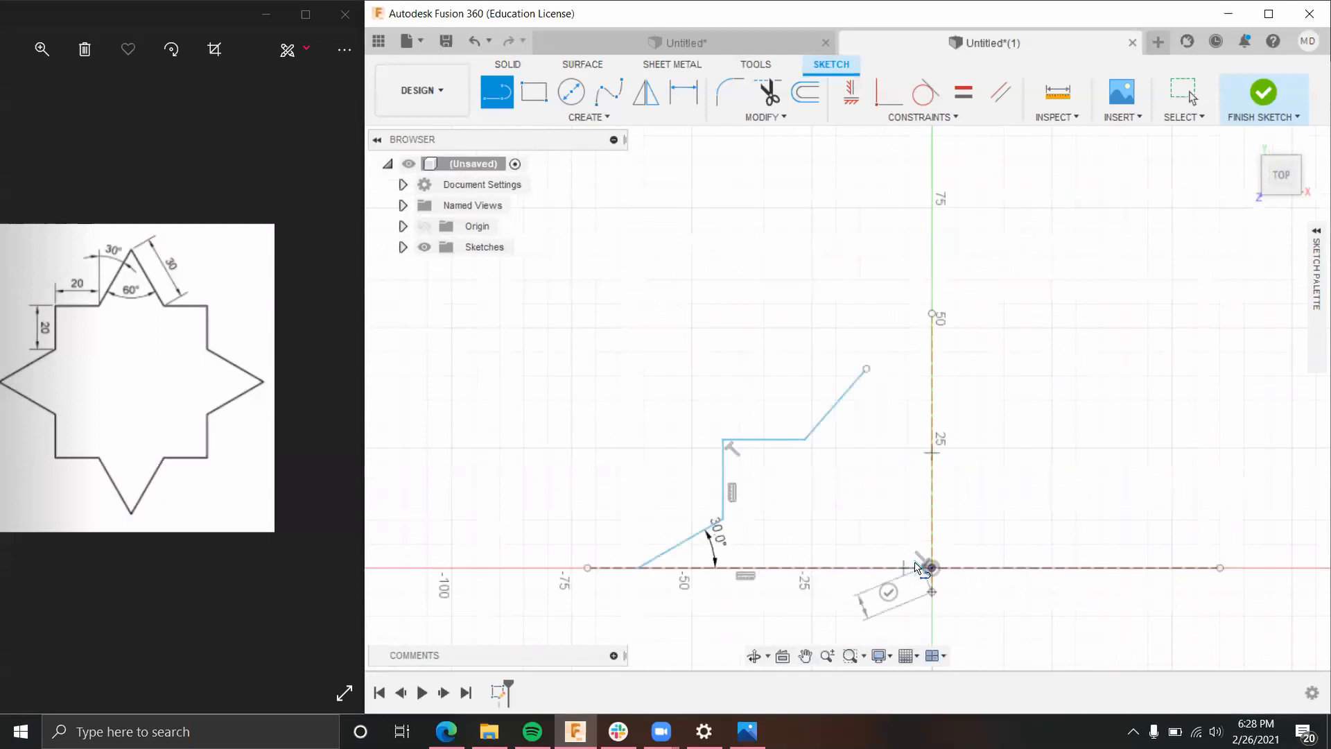
scroll(902, 548, "down", 1)
key("Escape")
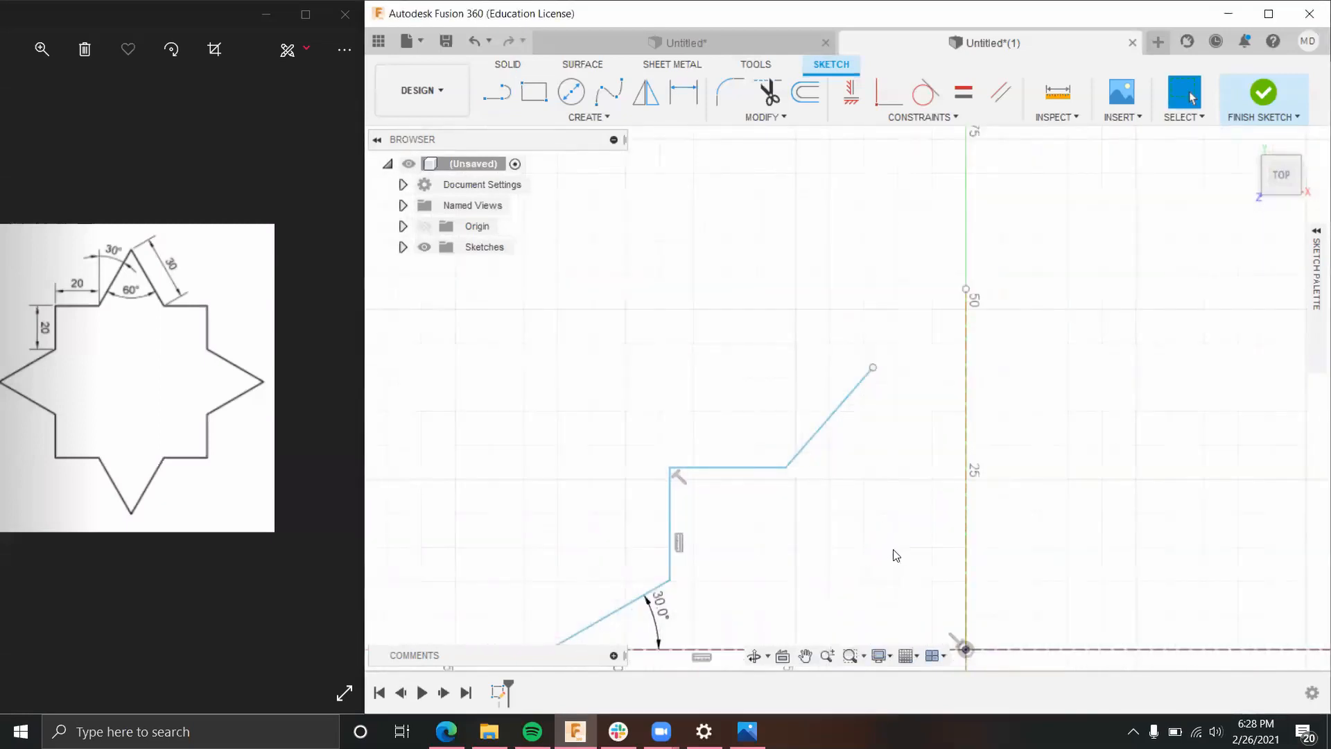
Step: Apply Coincident constraints from the vertical construction line to the upper slanted line's open endpoint and to the origin
left_click(884, 95)
left_click(873, 368)
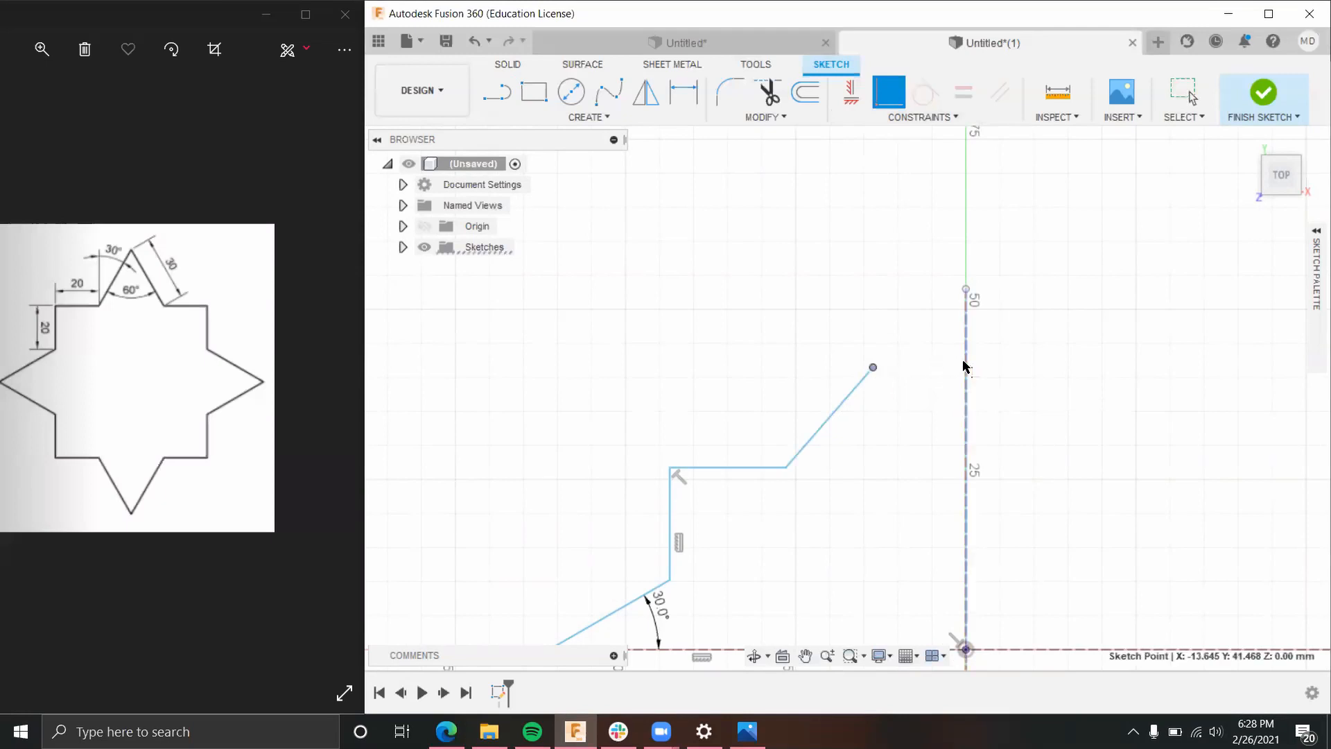
left_click(967, 367)
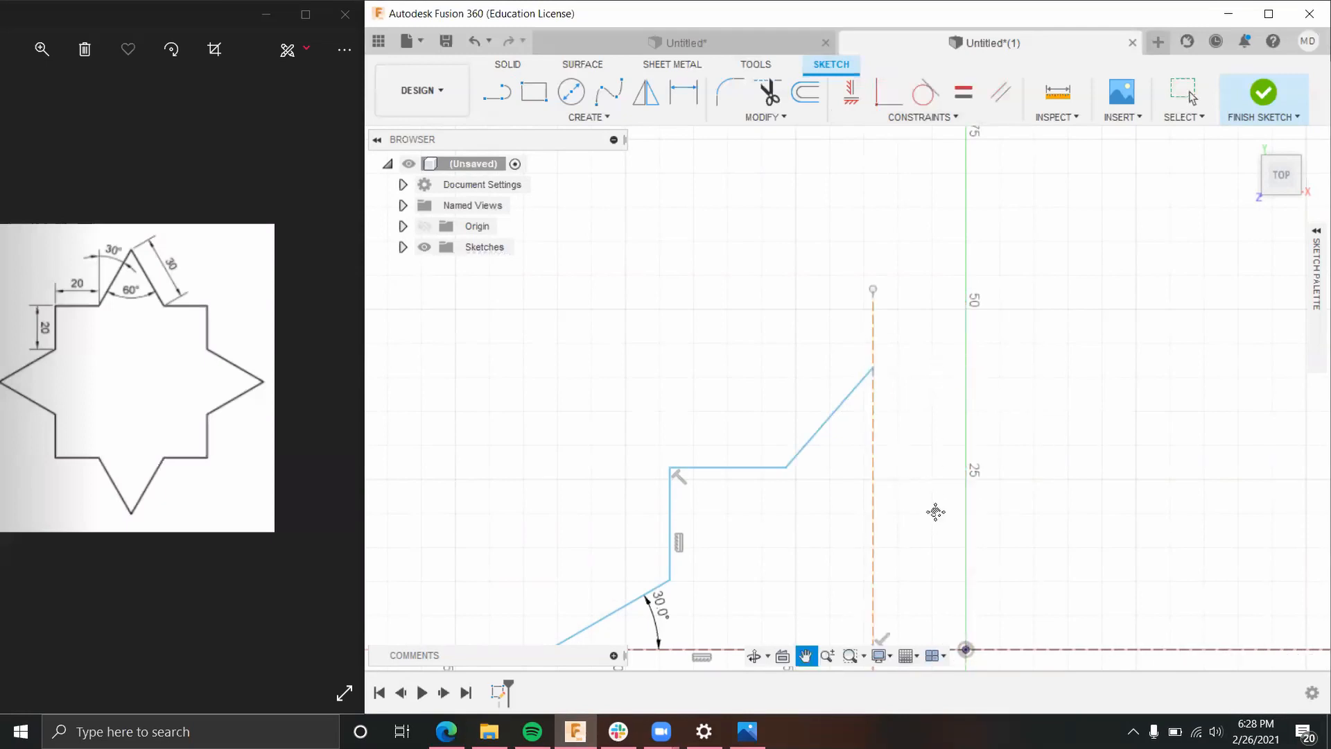
middle_click_drag(936, 511, 924, 362)
left_click(860, 398)
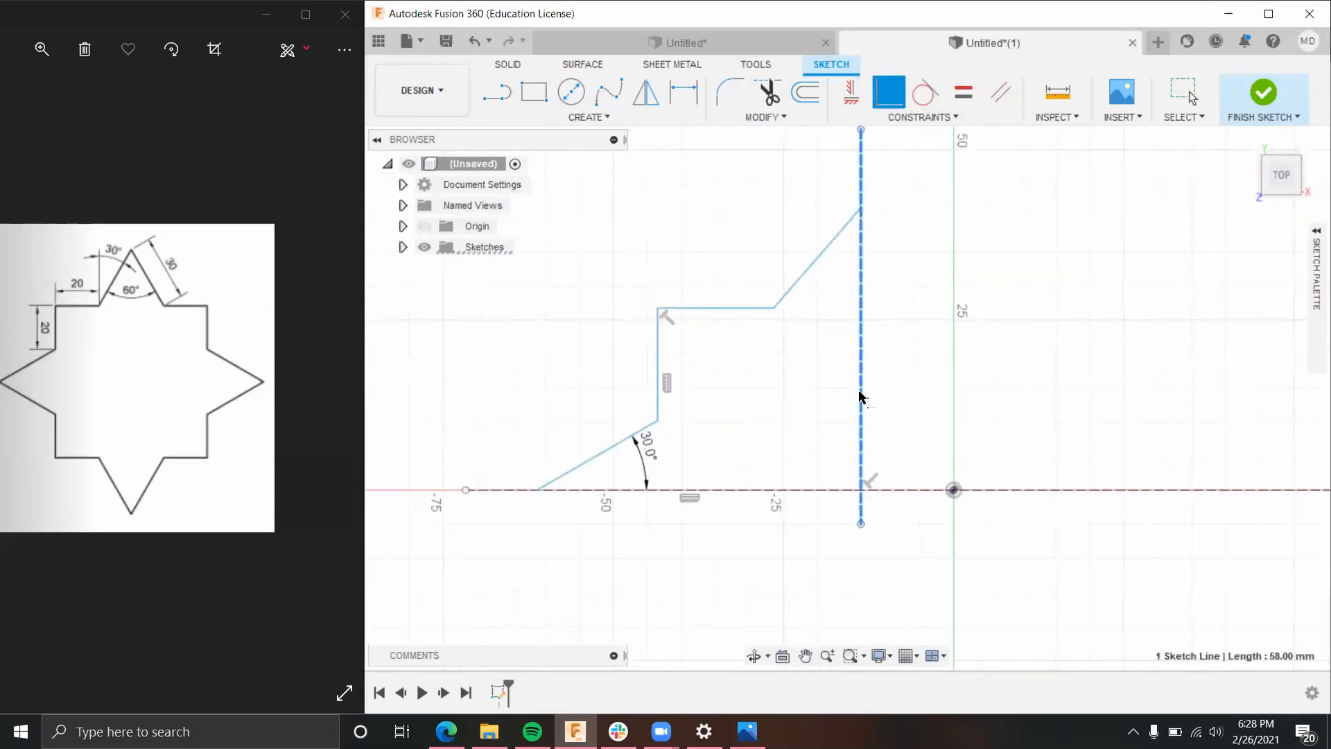
left_click(954, 491)
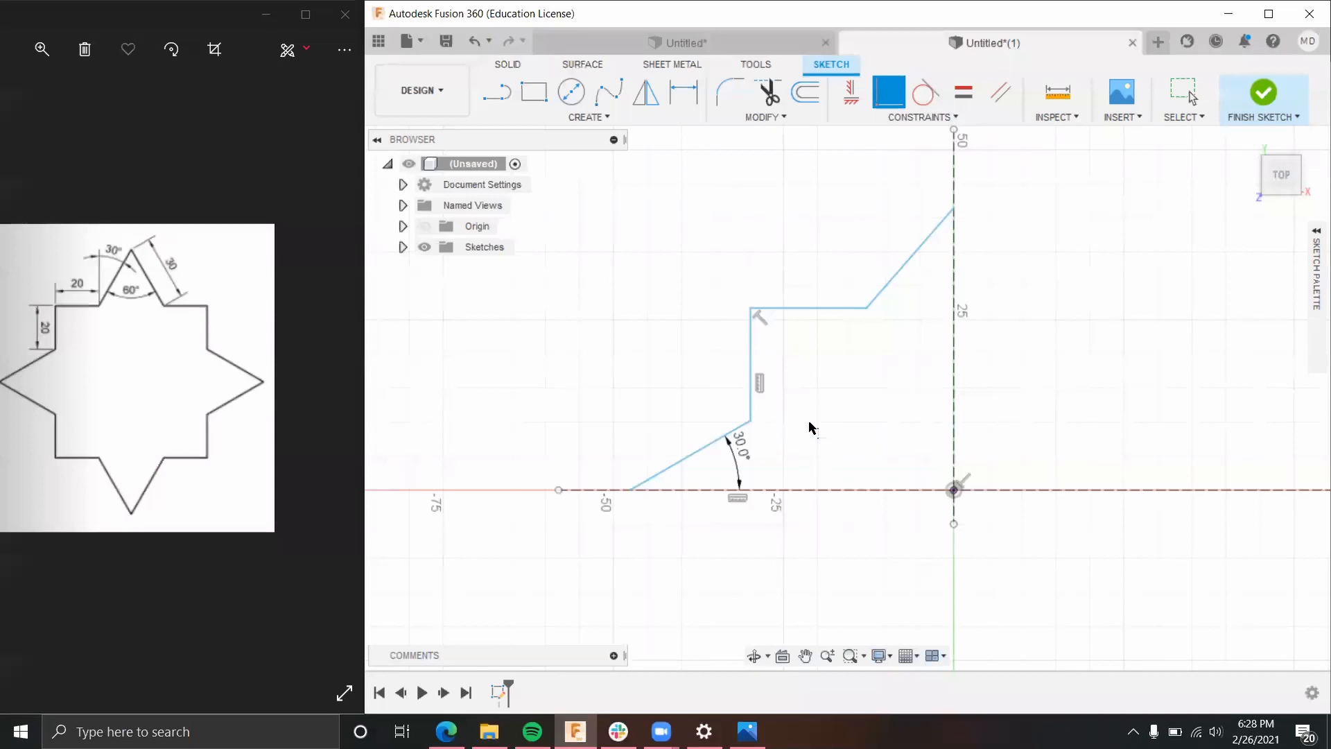
Step: Dimension the angle between the upper slanted line and the vertical construction line as 30 degrees
scroll(822, 398, "up", 2)
scroll(830, 388, "down", 3)
scroll(856, 399, "up", 3)
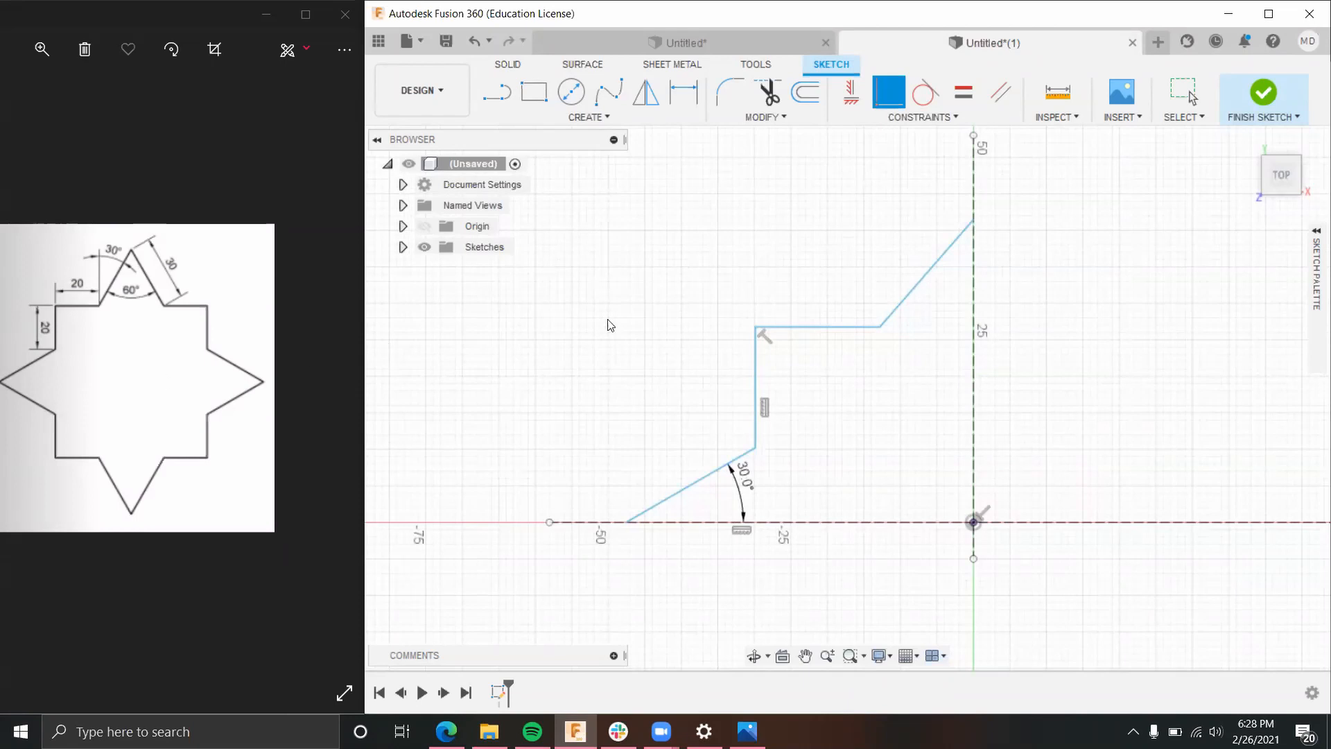
scroll(894, 467, "down", 1)
scroll(817, 409, "up", 3)
scroll(627, 544, "down", 1)
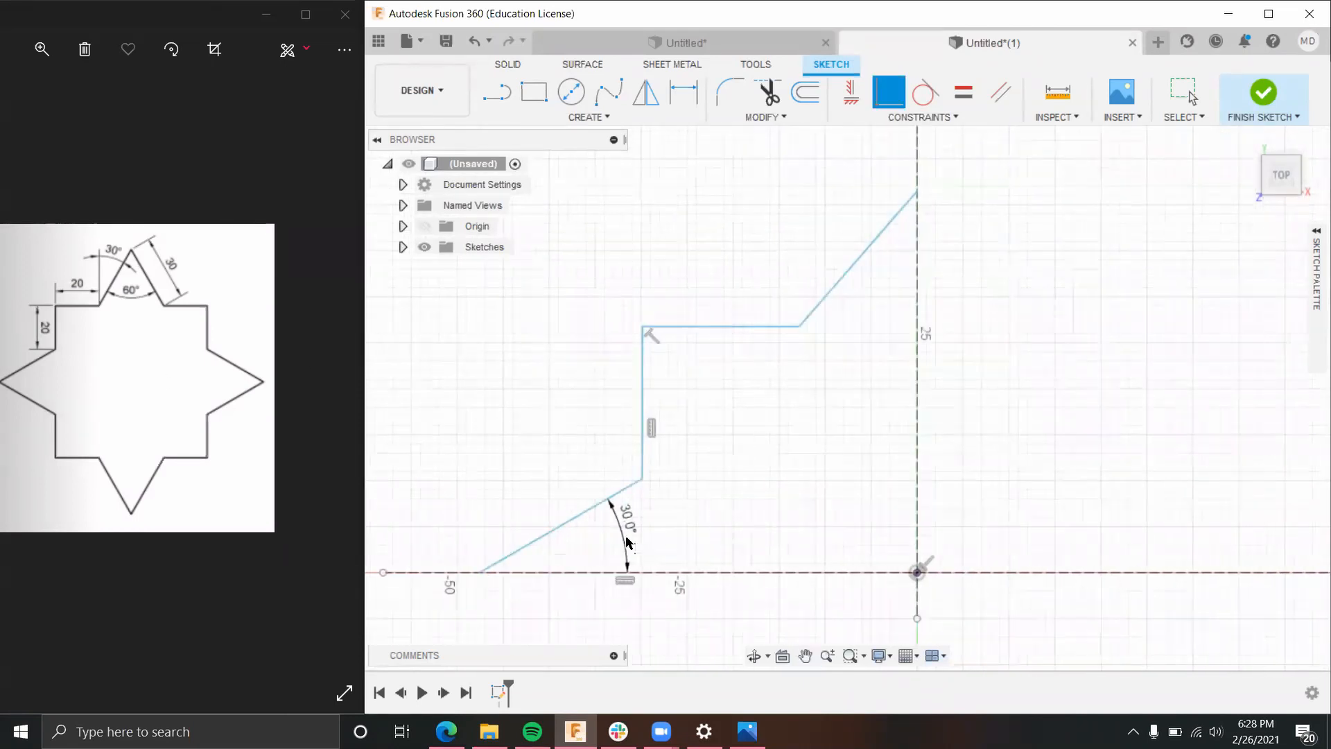
left_click(683, 91)
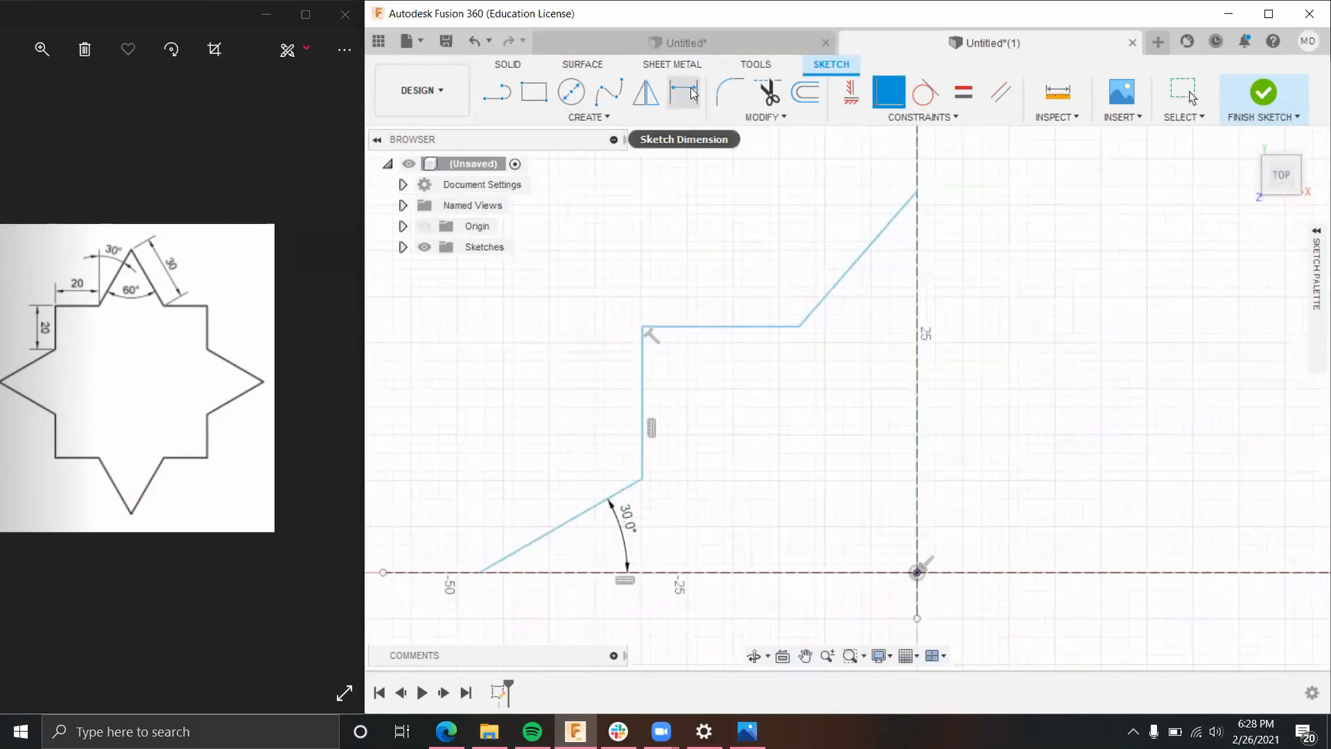
left_click(868, 259)
left_click(917, 267)
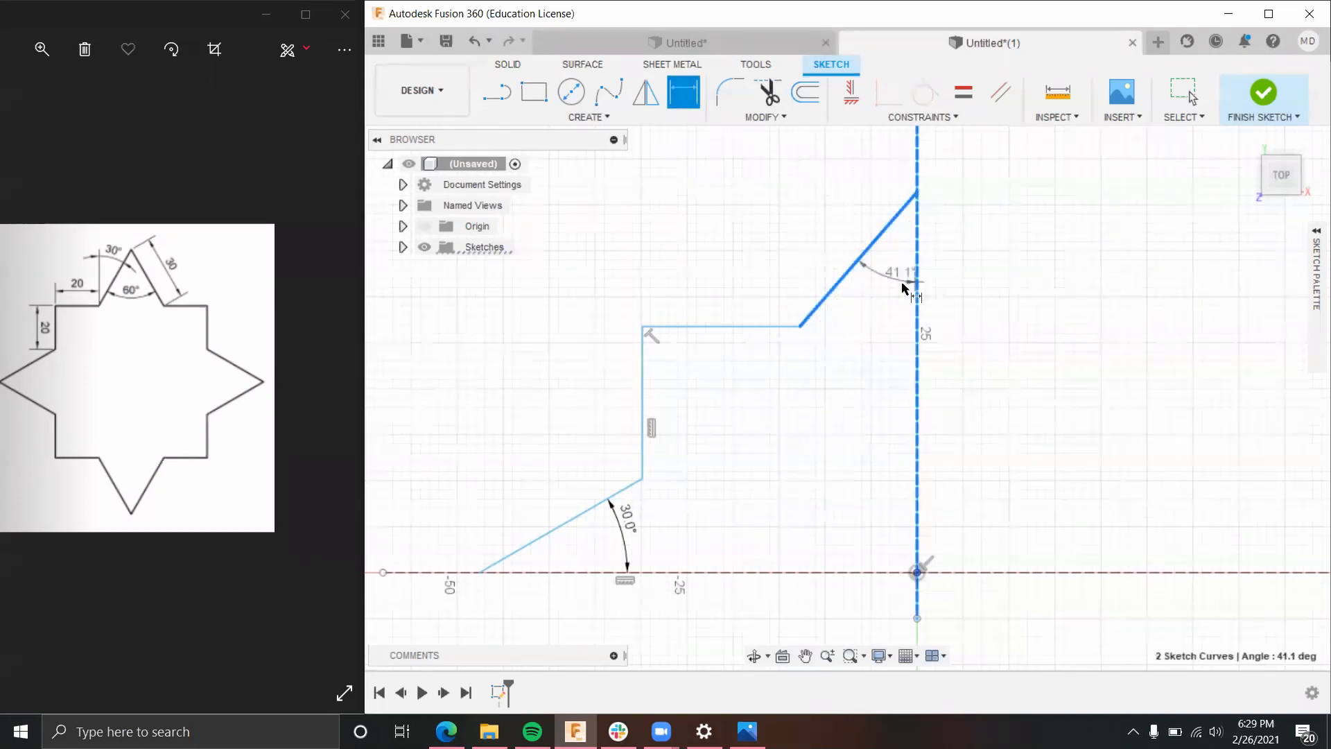
left_click(889, 298)
type("30")
key("Return")
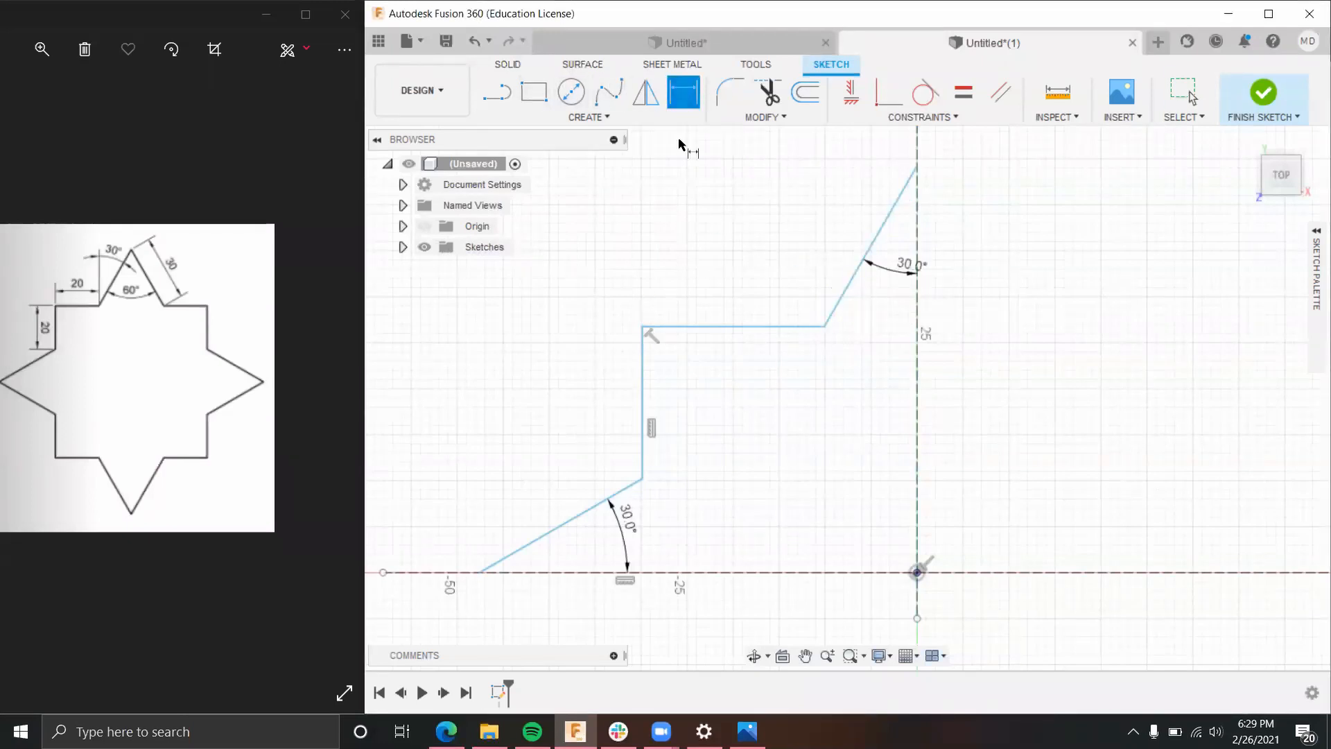
Step: Dimension the outline's horizontal line as 20 mm, placing the dimension above it
left_click(642, 327)
left_click(824, 327)
left_click(735, 261)
double_click(739, 261)
triple_click(739, 262)
type("20")
key("Return")
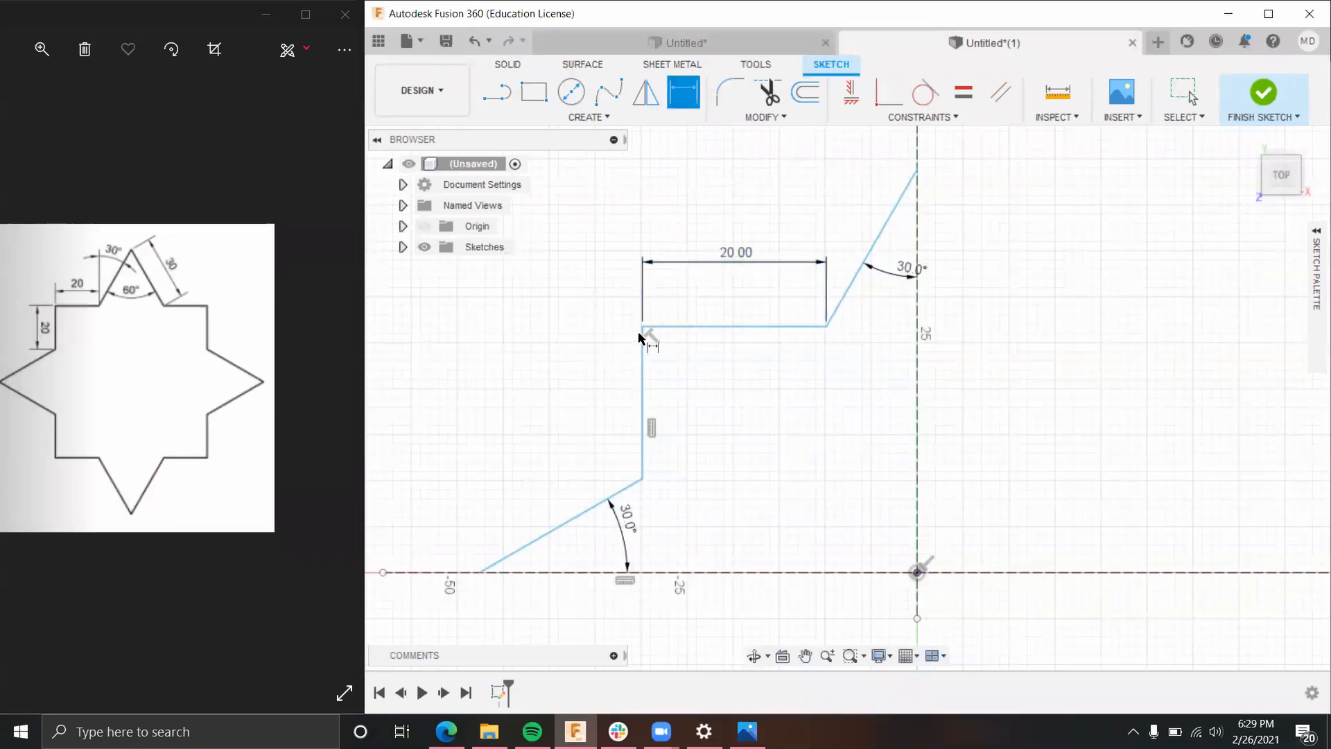
Step: Dimension the outline's vertical line as 20 mm, placing the dimension on its outer side
left_click(643, 444)
left_click(606, 428)
type("20")
key("Return")
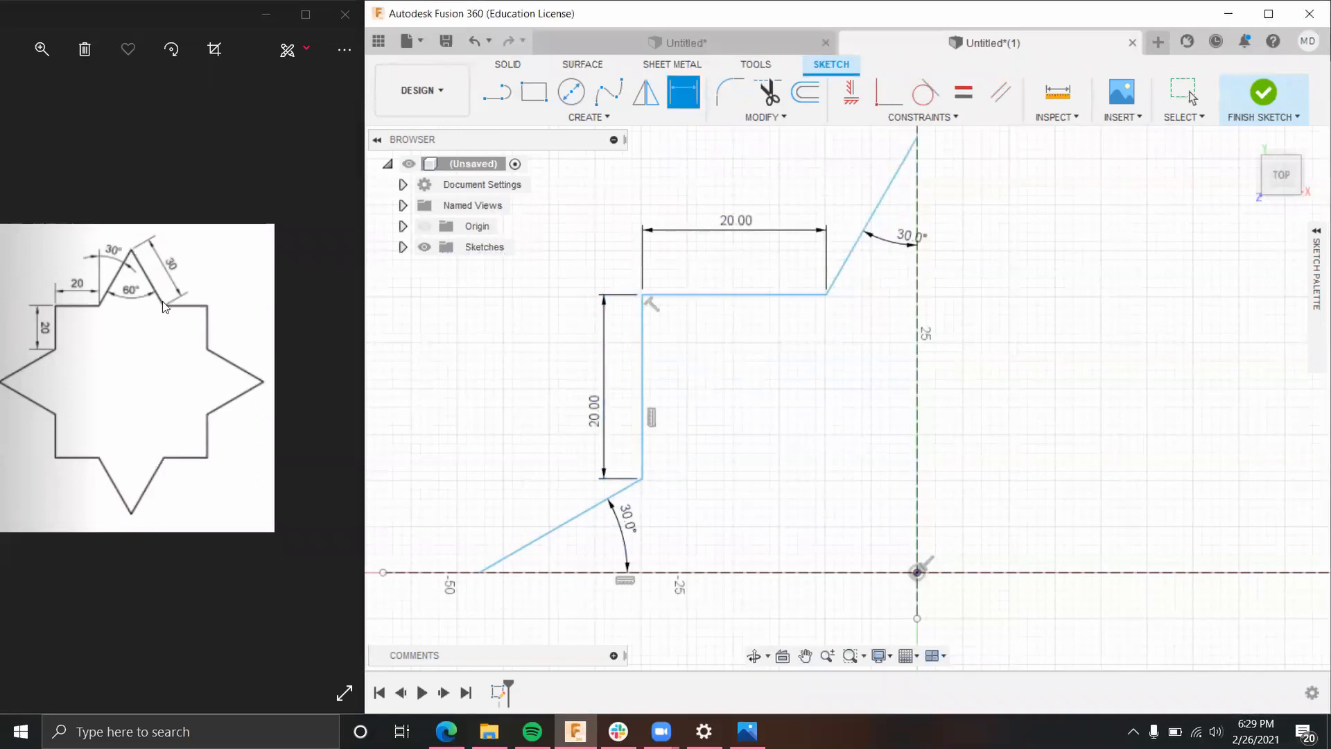
Step: Add an aligned 30 mm length dimension between the endpoints of the upper slanted line
left_click(826, 295)
left_click(916, 138)
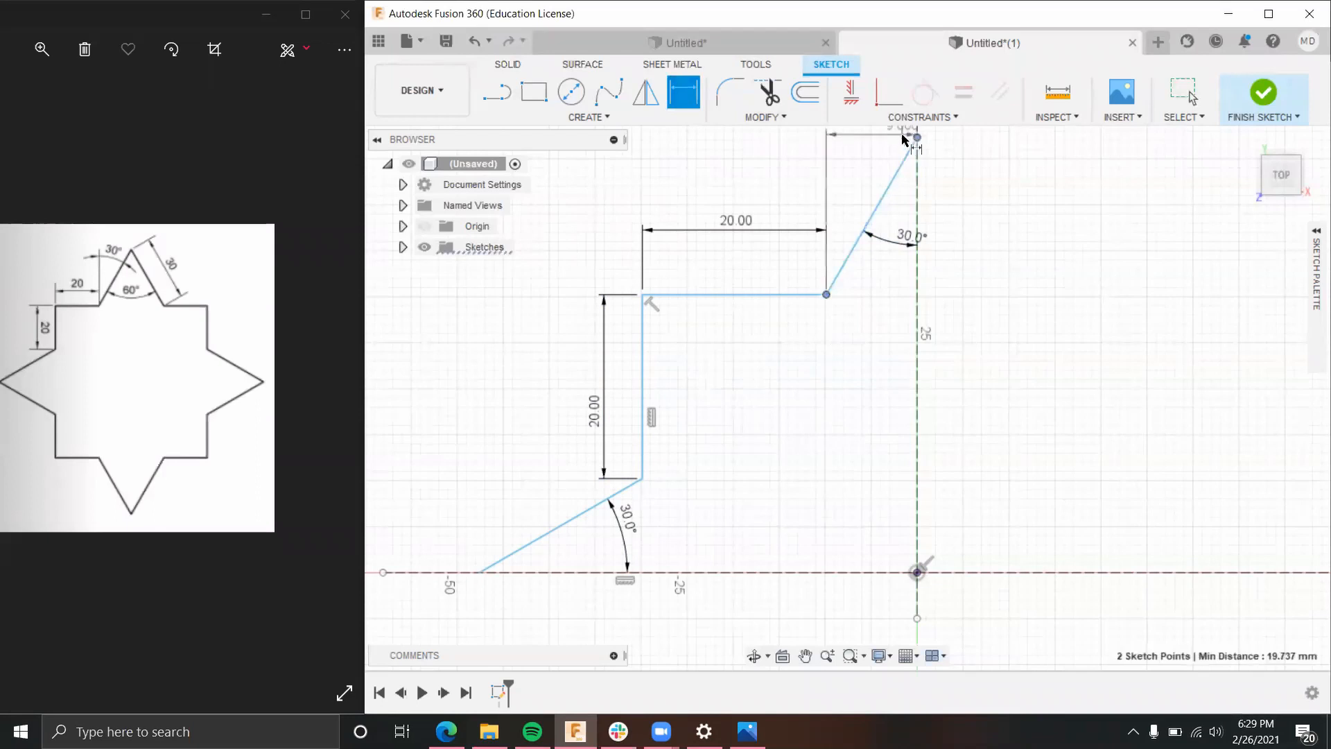
left_click(862, 185)
type("30")
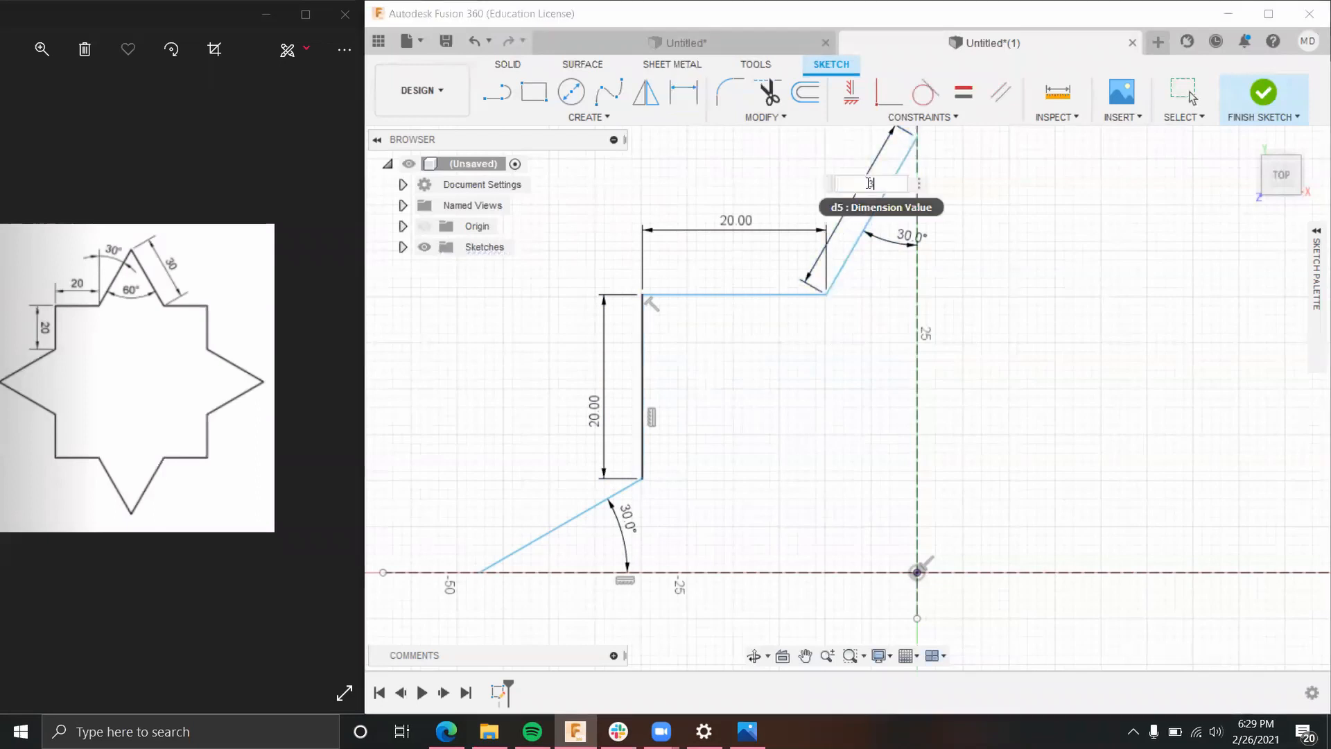
key("Return")
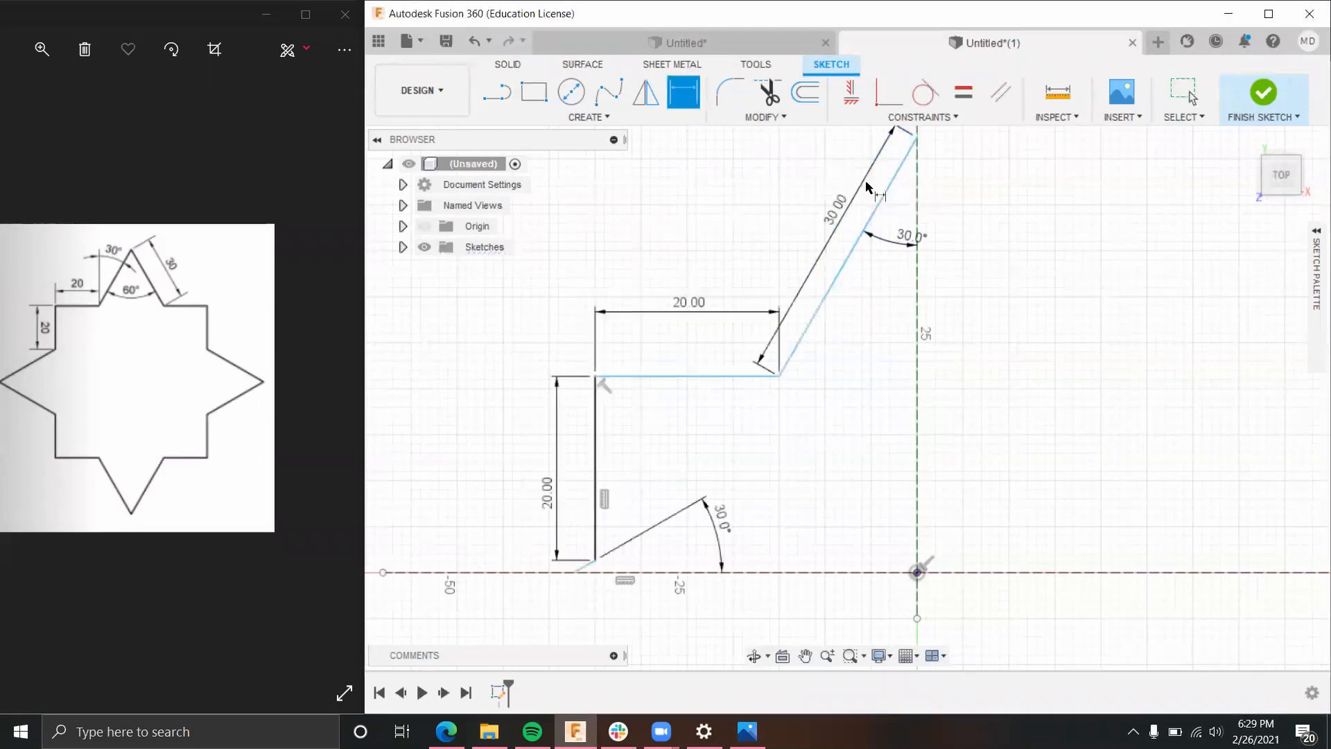
Step: Add an aligned 30 mm length dimension between the endpoints of the lower slanted line
left_click(596, 561)
left_click(574, 572)
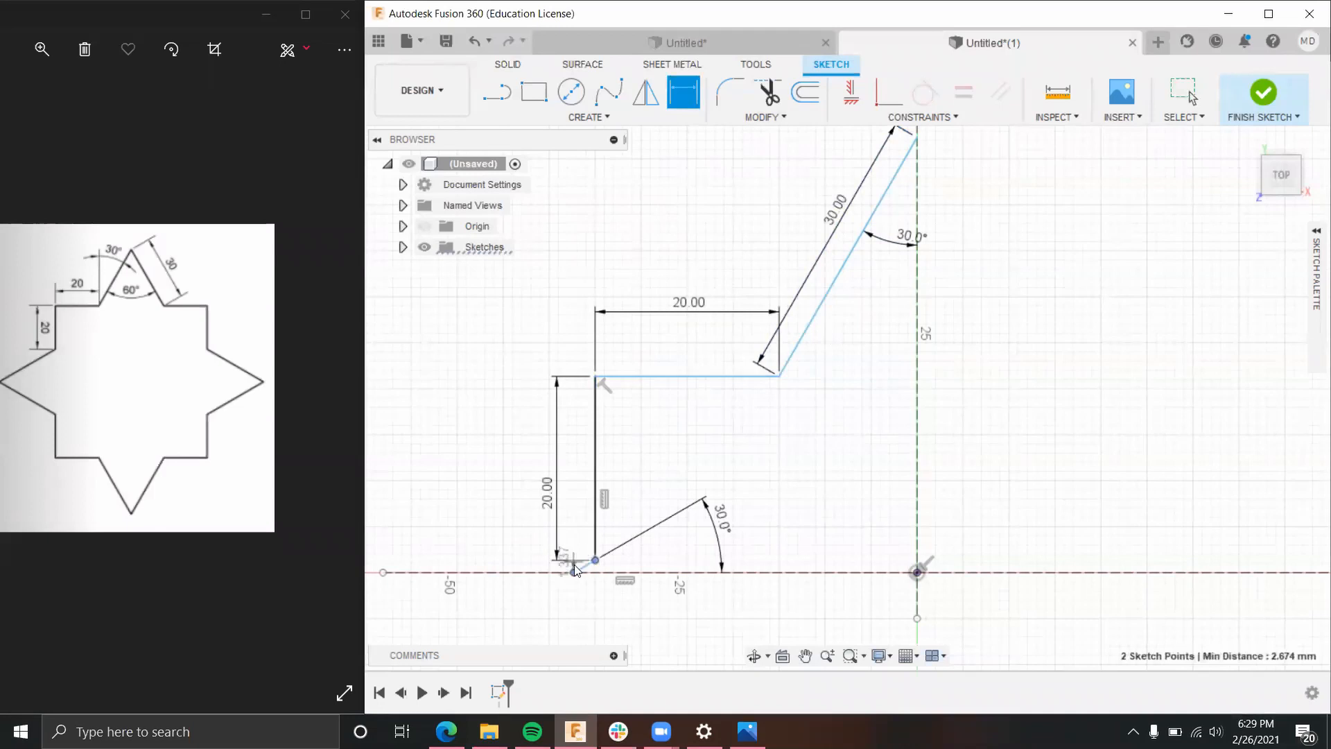
scroll(576, 571, "up", 10)
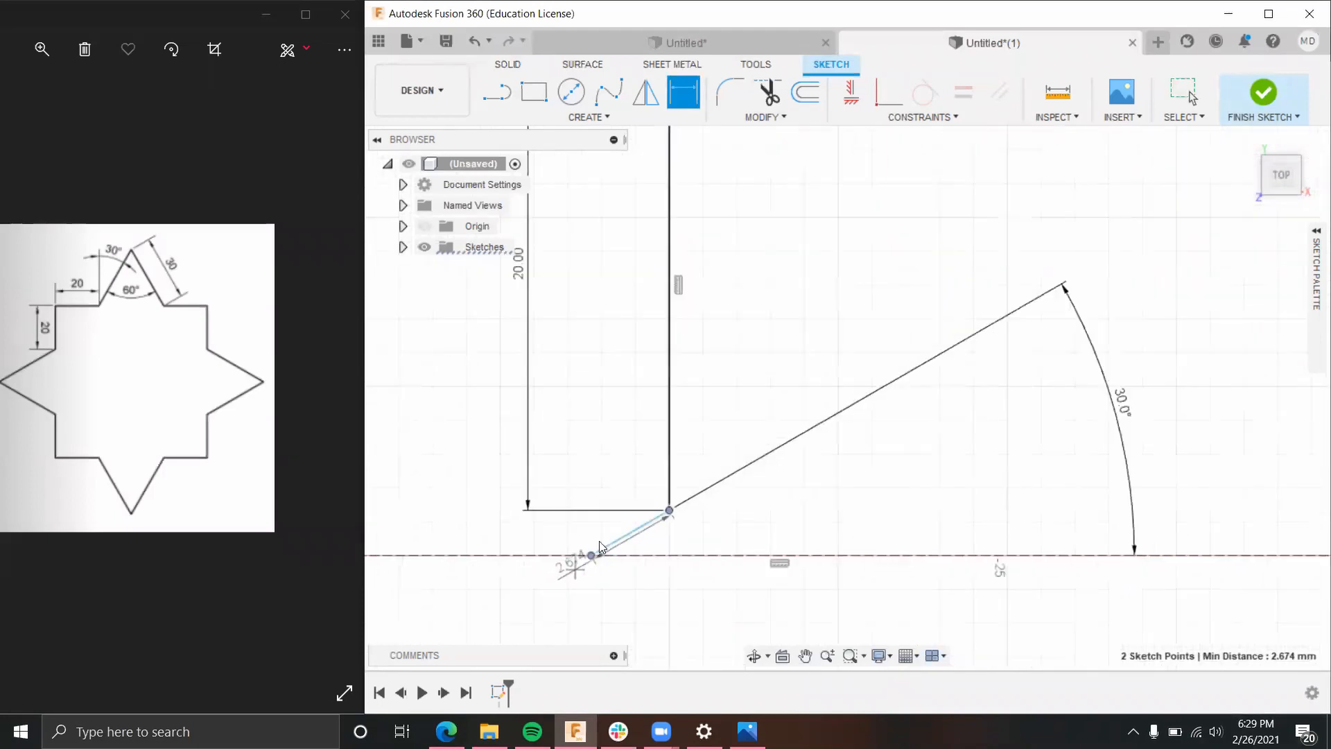
left_click(581, 563)
type("30")
key("Return")
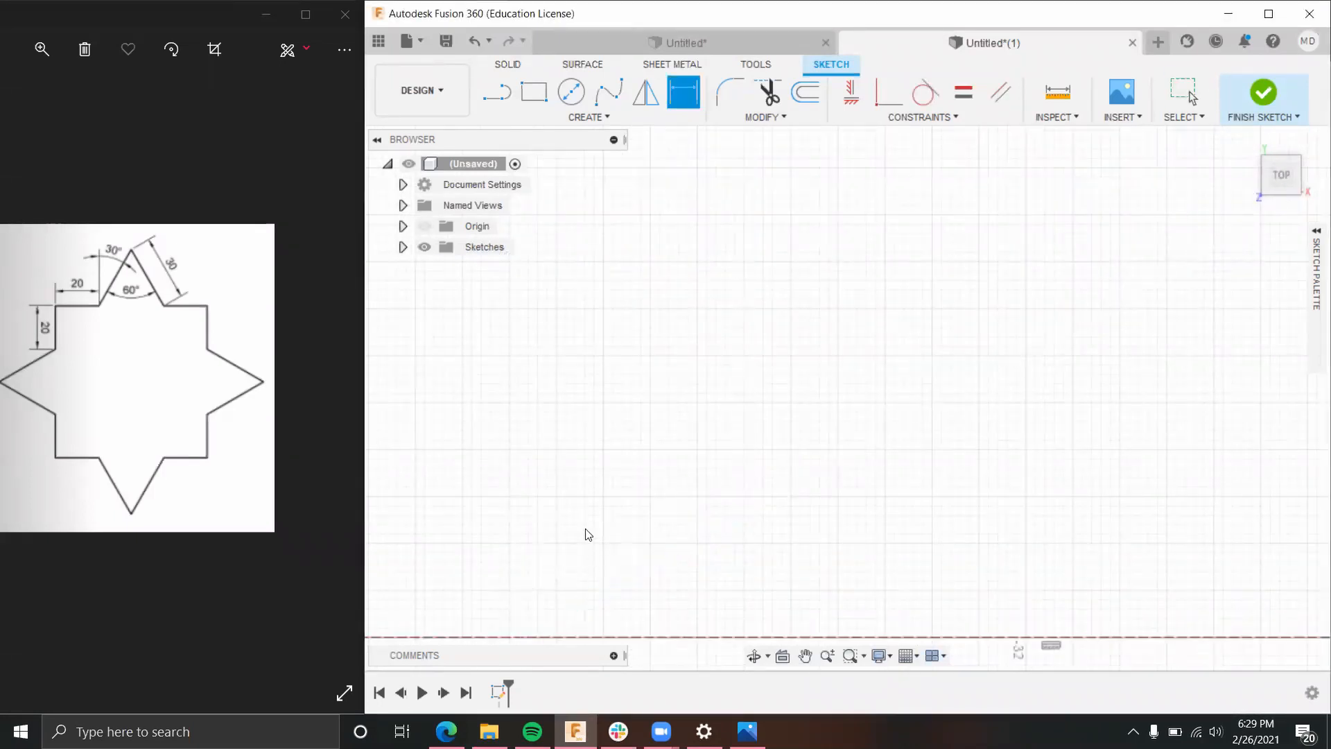
scroll(588, 513, "down", 6)
scroll(640, 403, "up", 3)
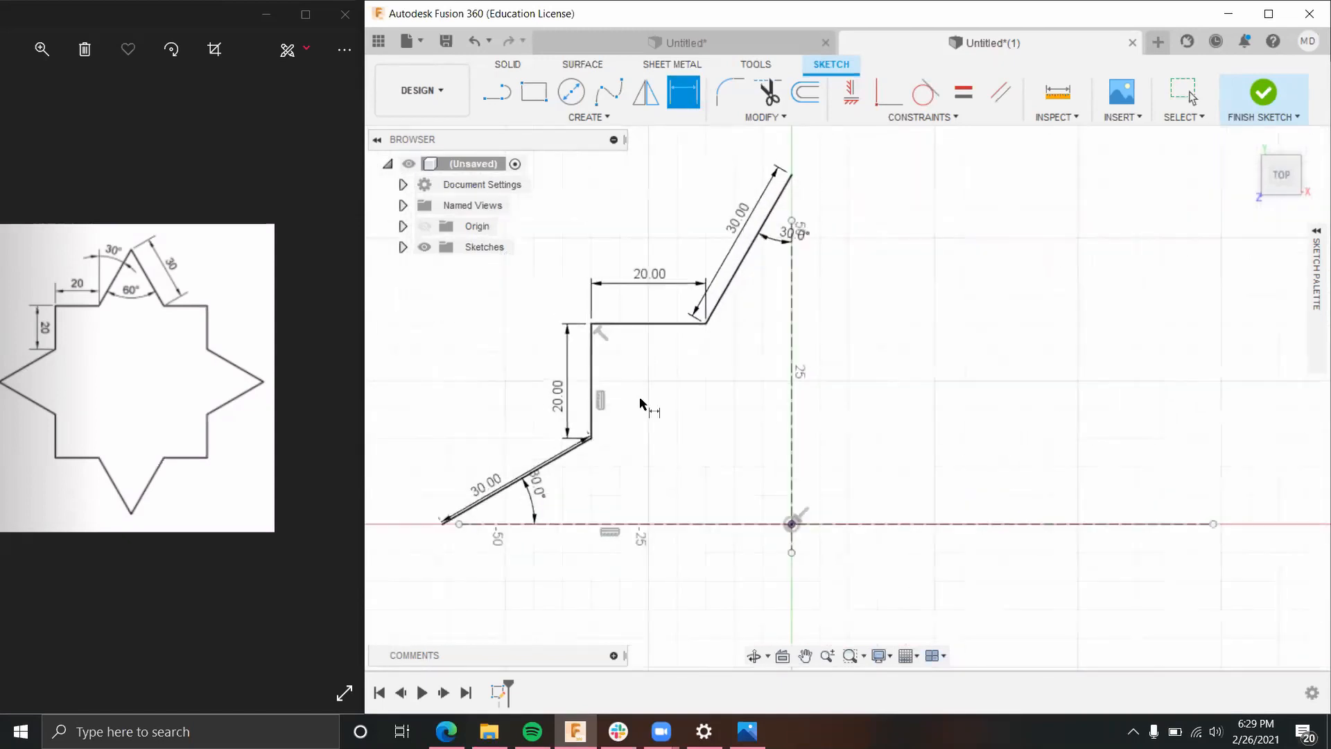
Step: Move the lower slanted line's length dimension outward, clear of the line
scroll(519, 483, "up", 5)
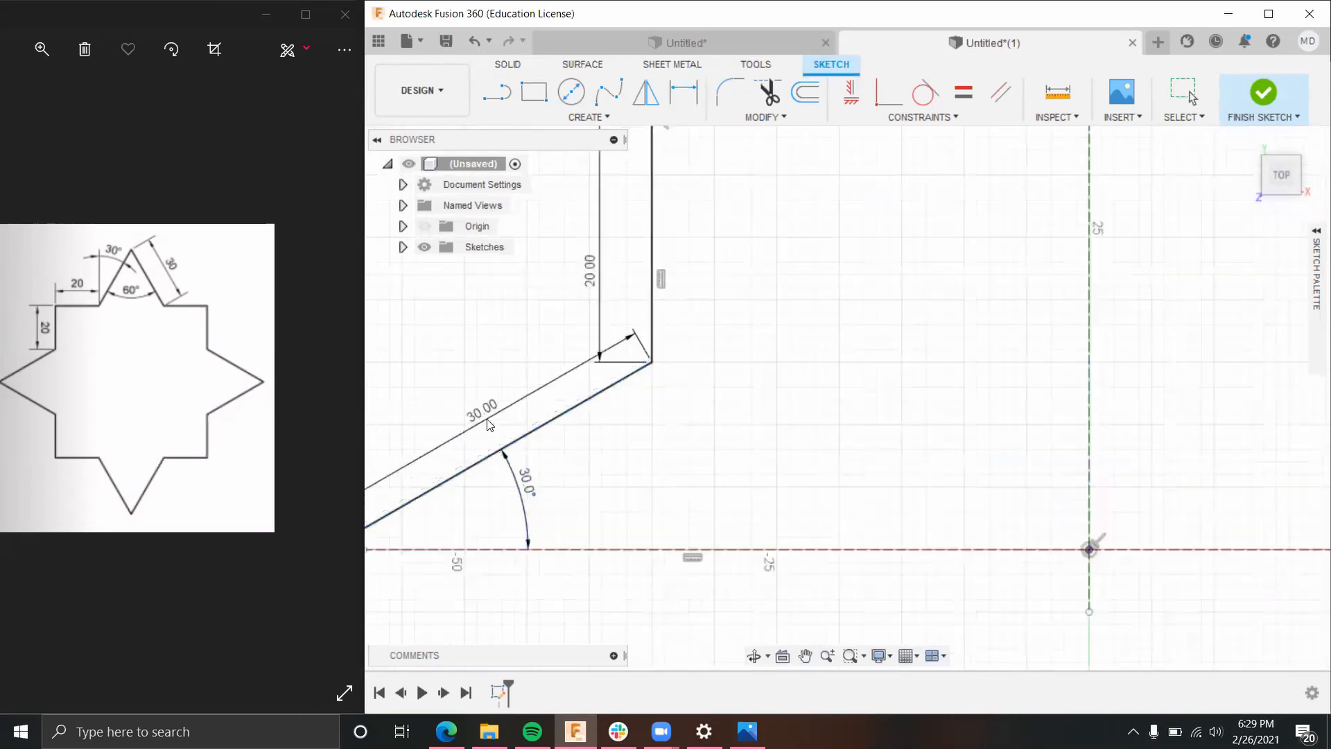
scroll(636, 461, "down", 5)
scroll(724, 443, "down", 3)
scroll(822, 345, "up", 3)
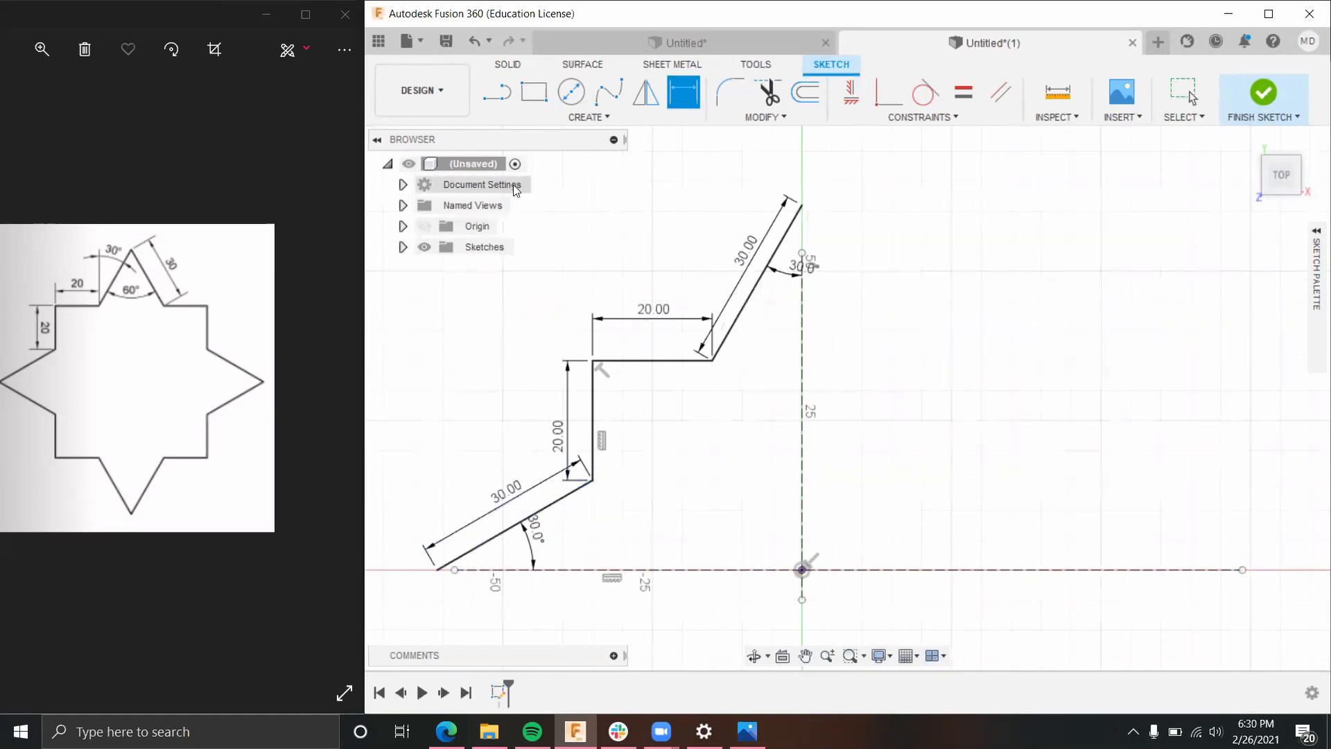
Step: Mirror the quarter outline's four lines about the vertical construction line
left_click(639, 102)
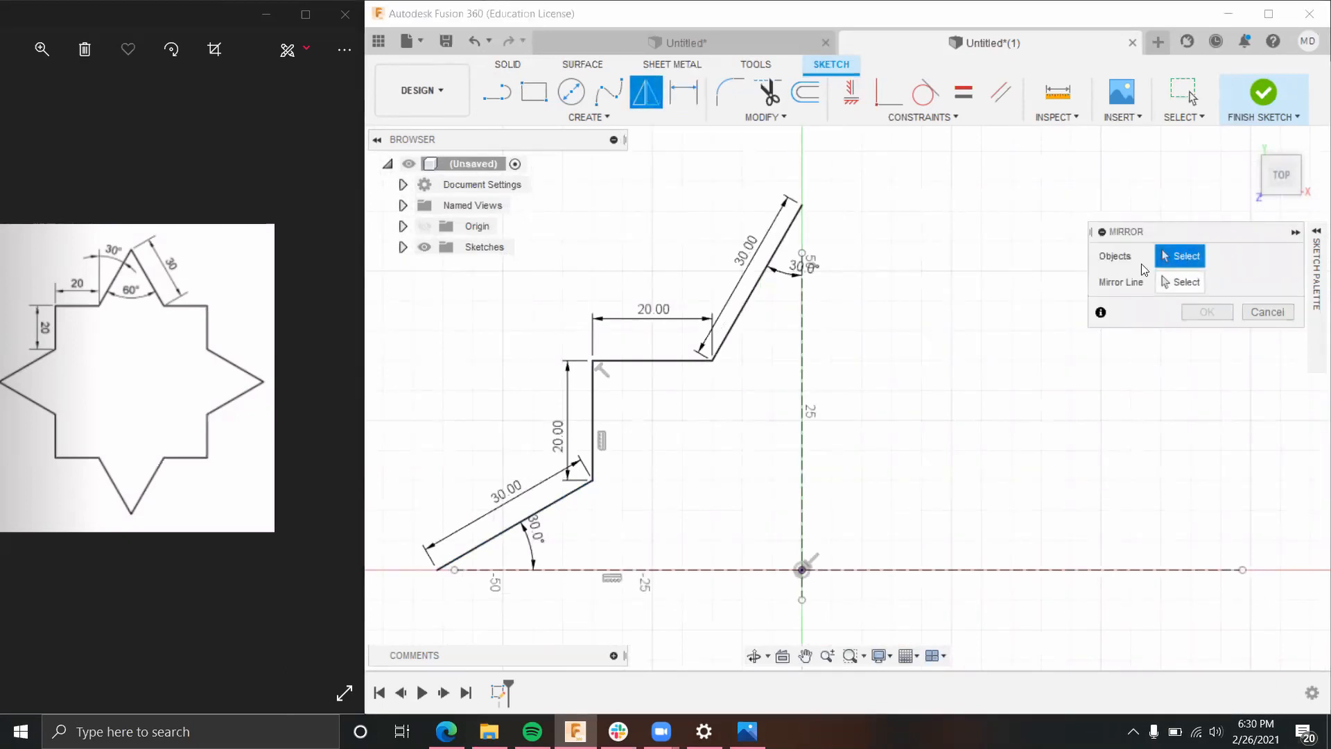
left_click(756, 287)
left_click(650, 362)
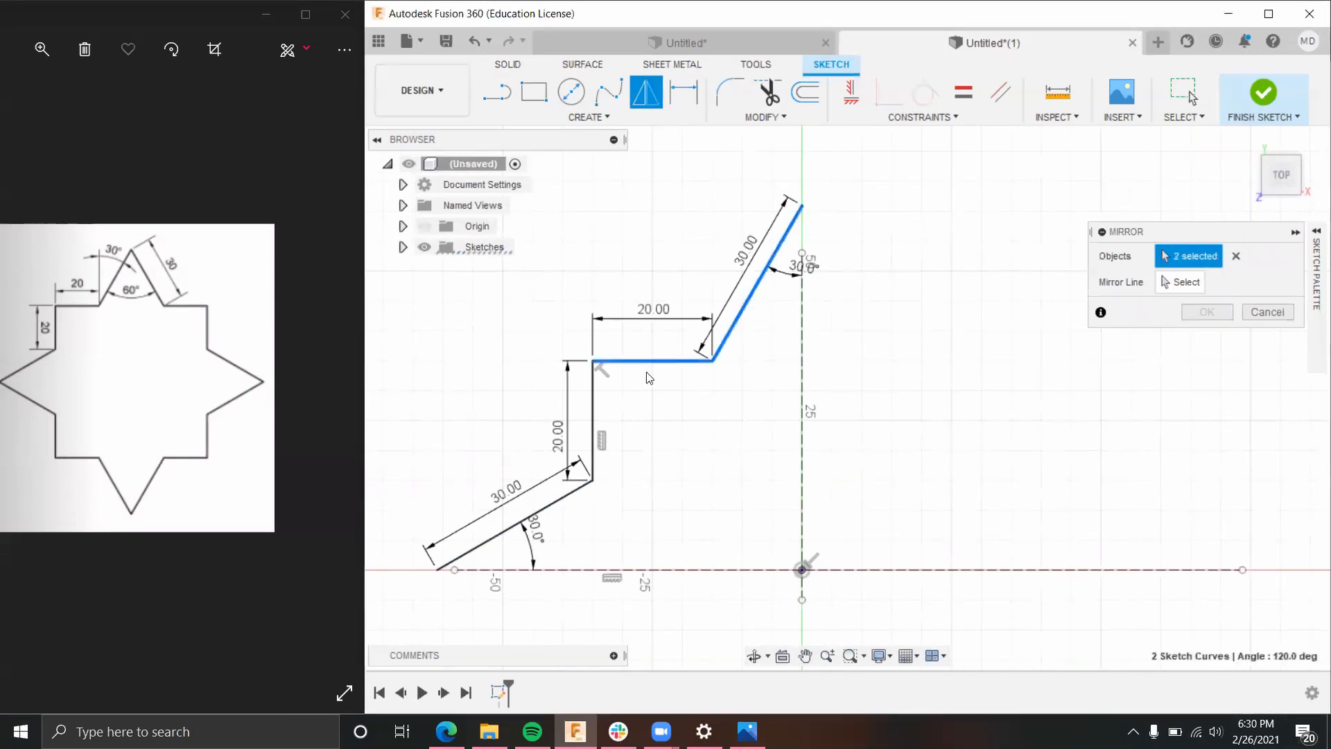
left_click(593, 416)
left_click(549, 507)
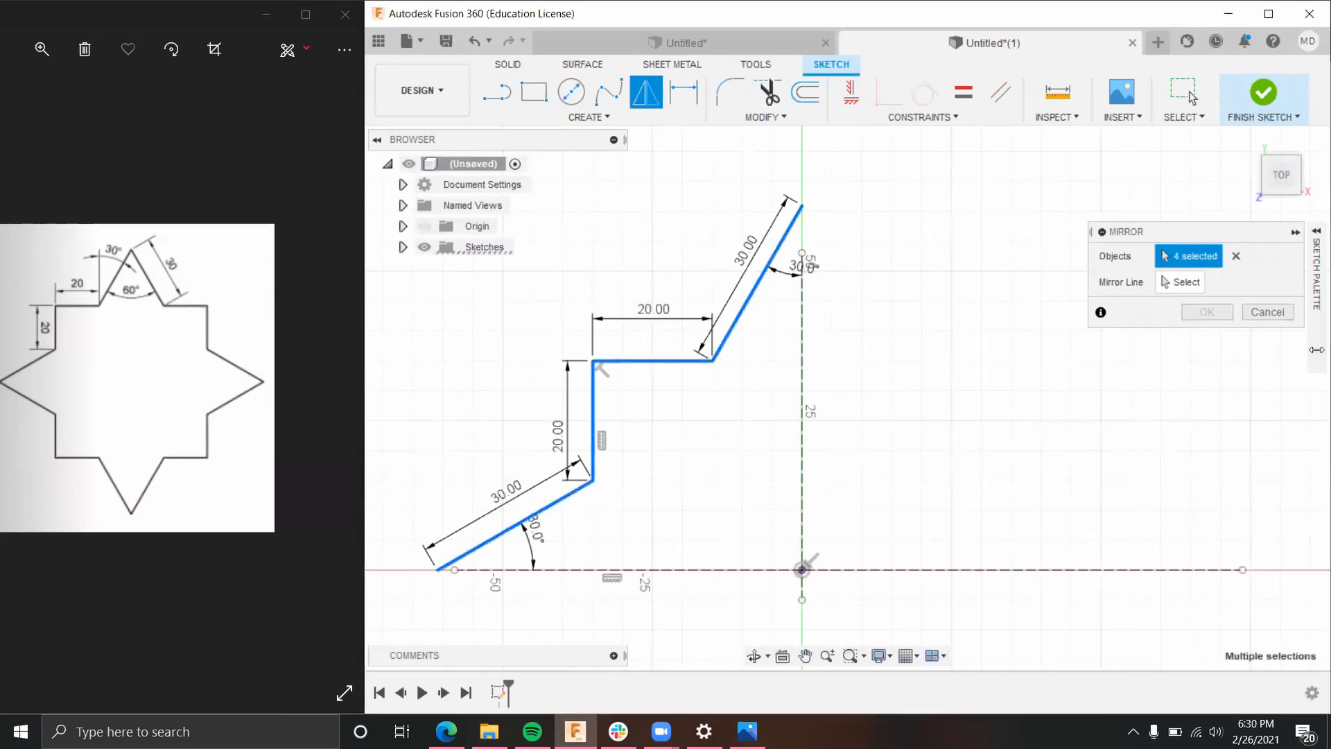
left_click(1173, 283)
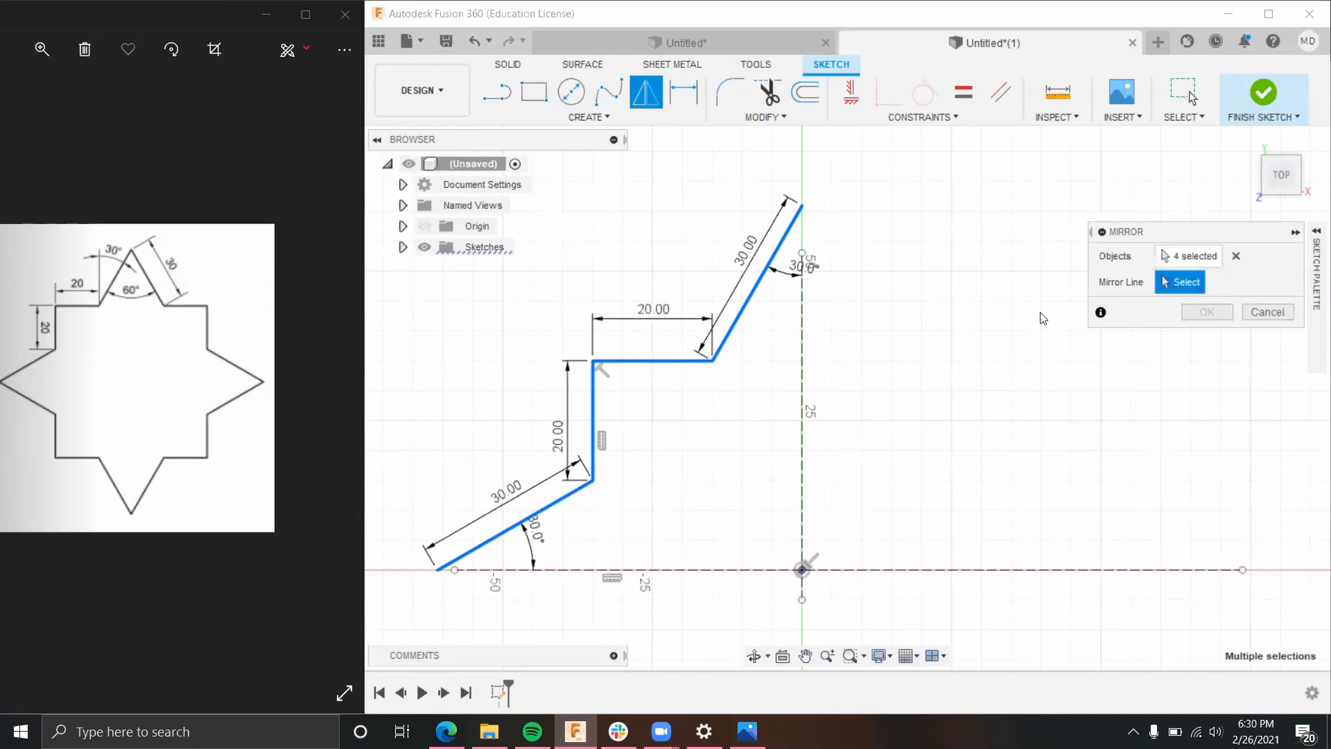
left_click(801, 326)
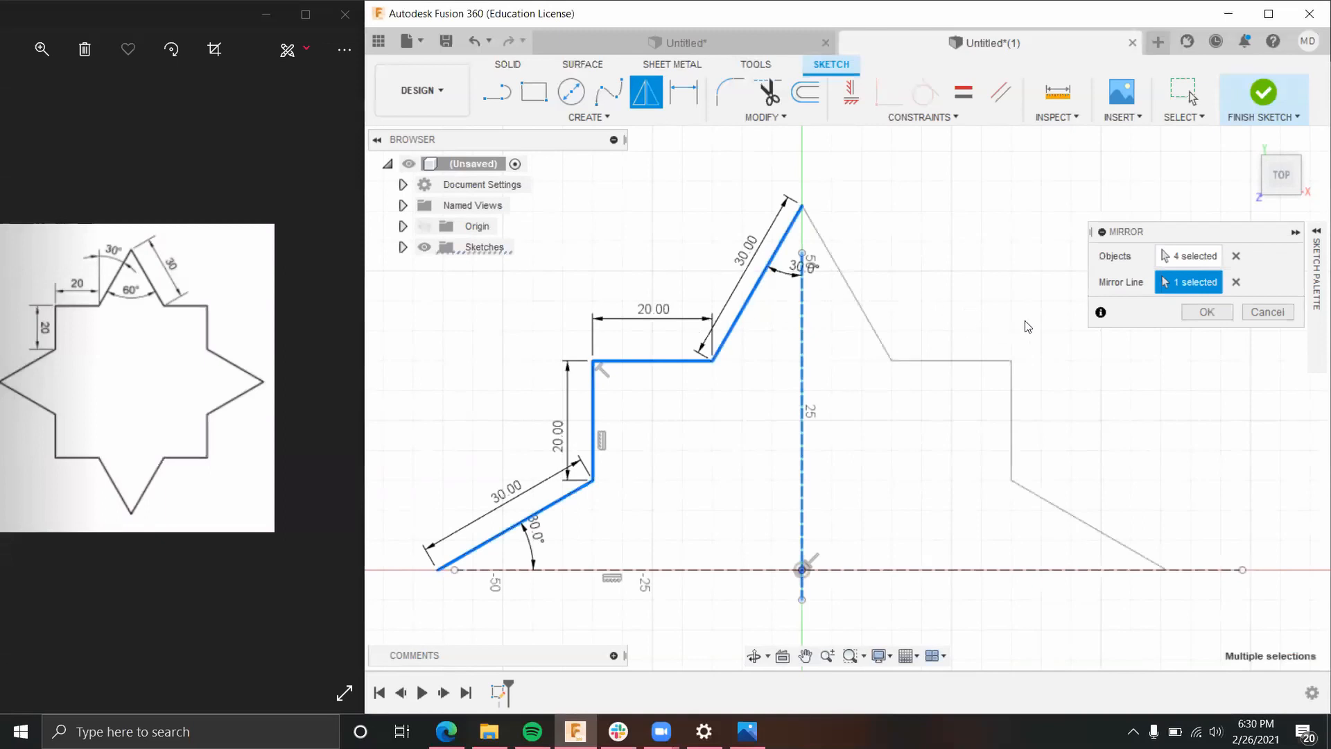
left_click(1207, 312)
Step: Mirror all eight lines of the upper half outline about the horizontal construction line to close the star
scroll(996, 320, "down", 1)
scroll(996, 320, "down", 2)
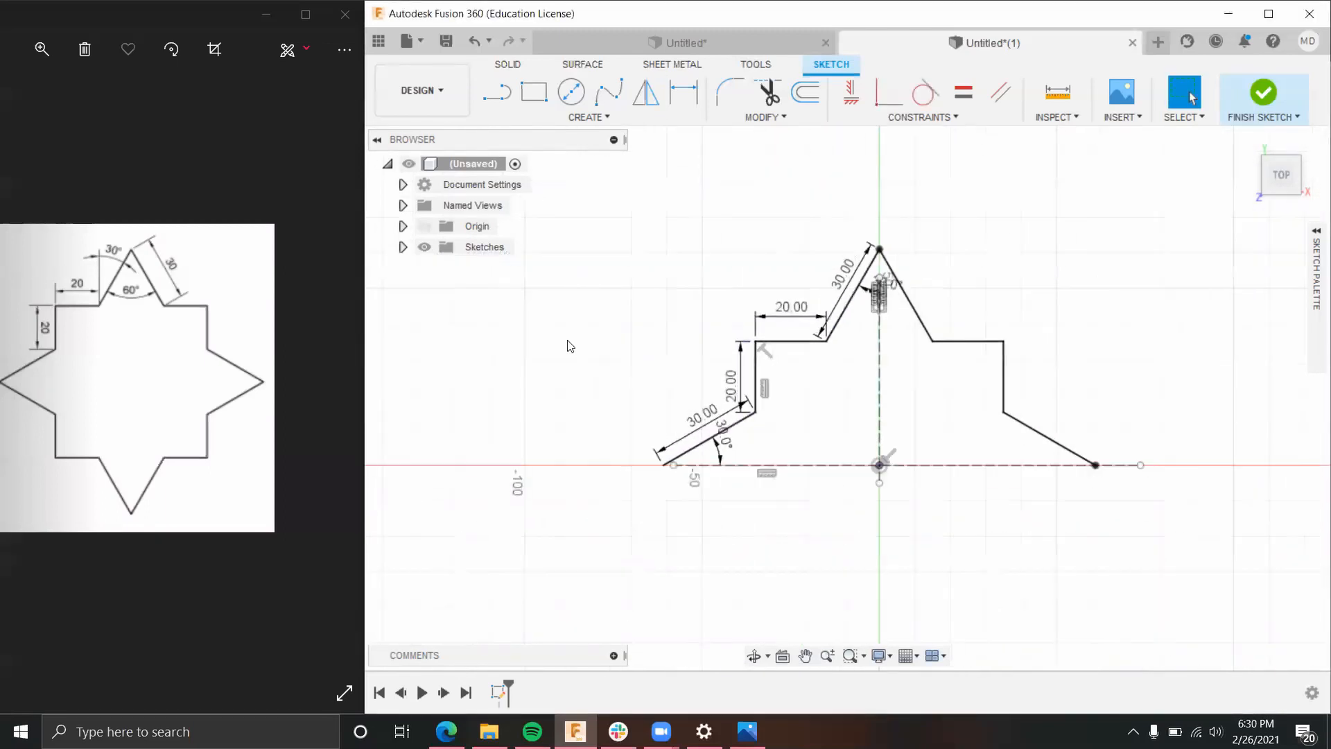
scroll(881, 312, "up", 3)
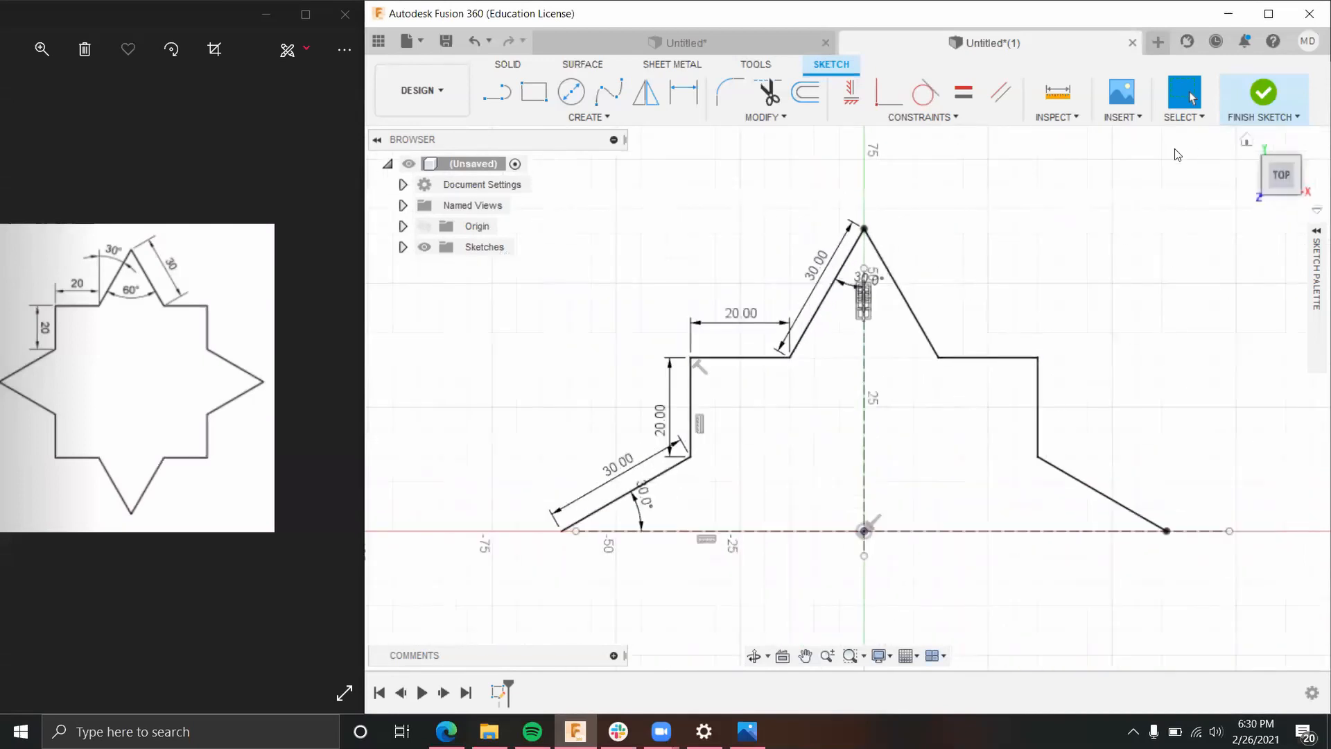
left_click(646, 90)
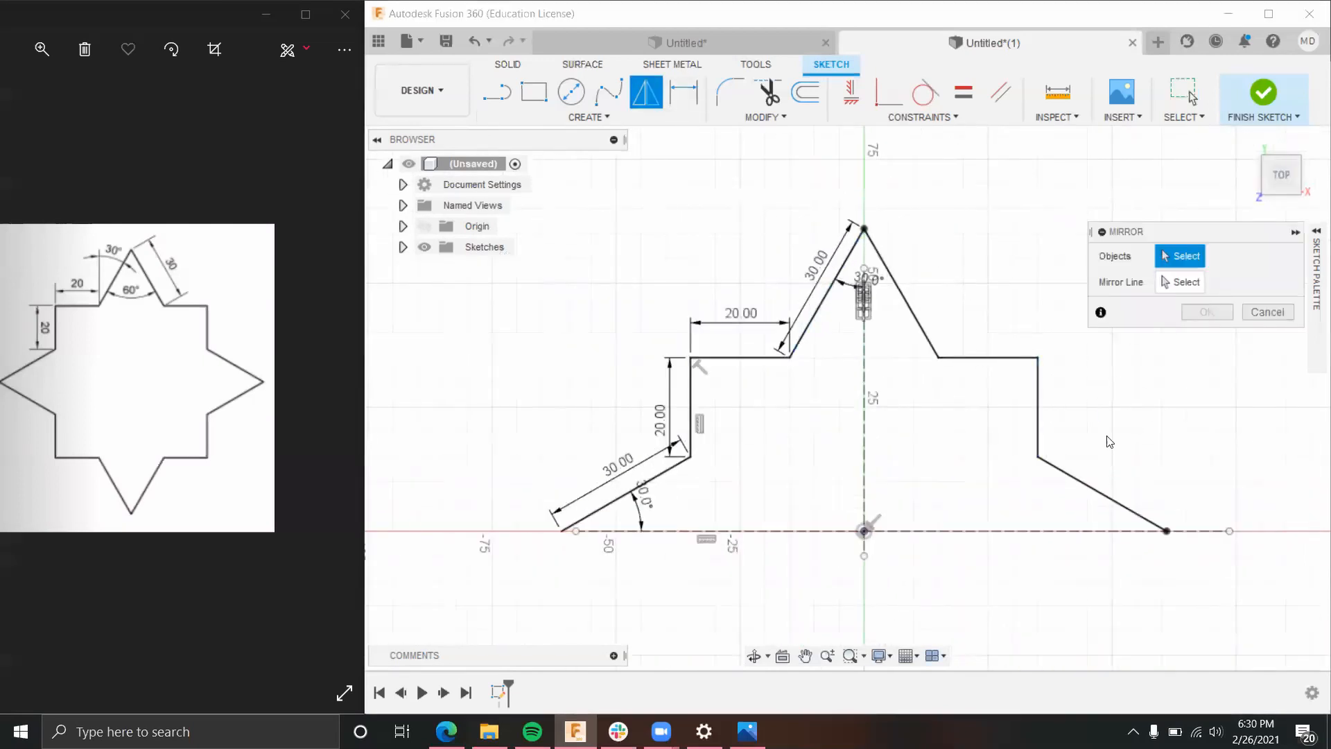
left_click(1068, 473)
left_click(1038, 416)
left_click(1000, 358)
left_click(892, 277)
left_click(822, 308)
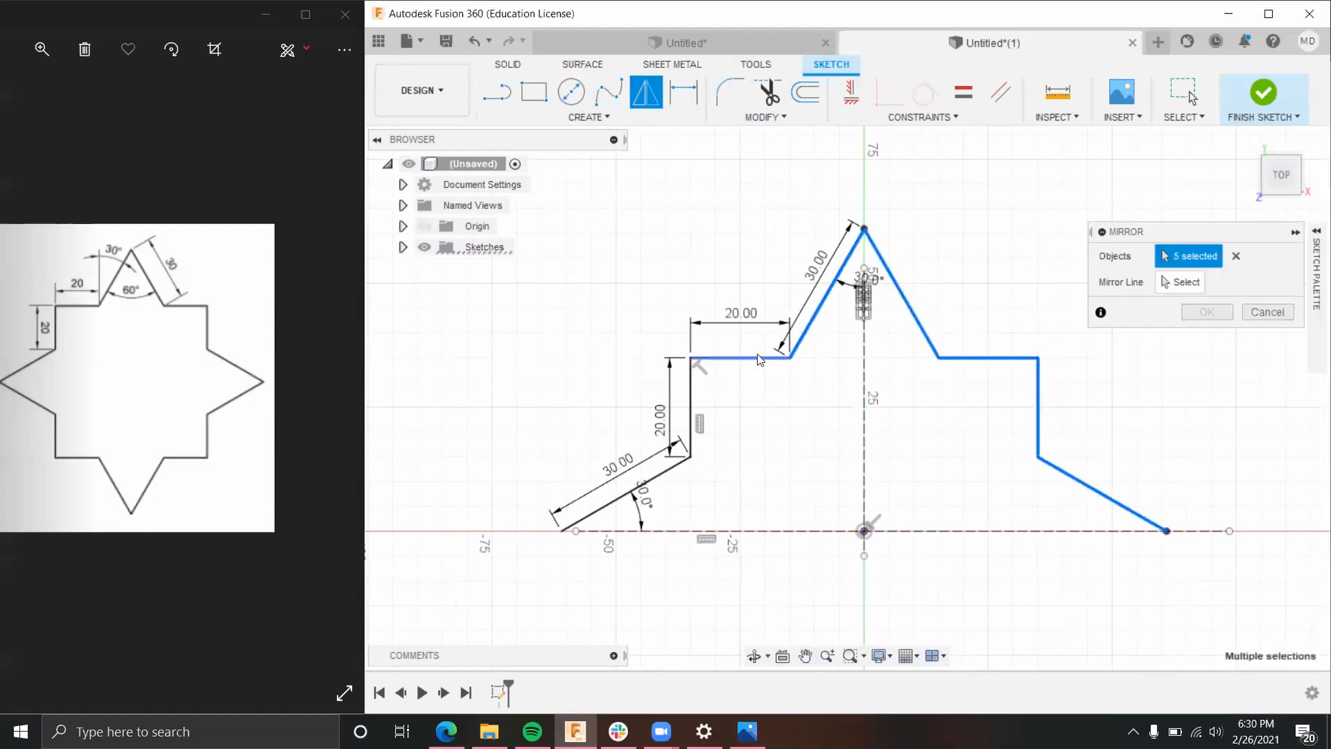
left_click(690, 395)
left_click(626, 494)
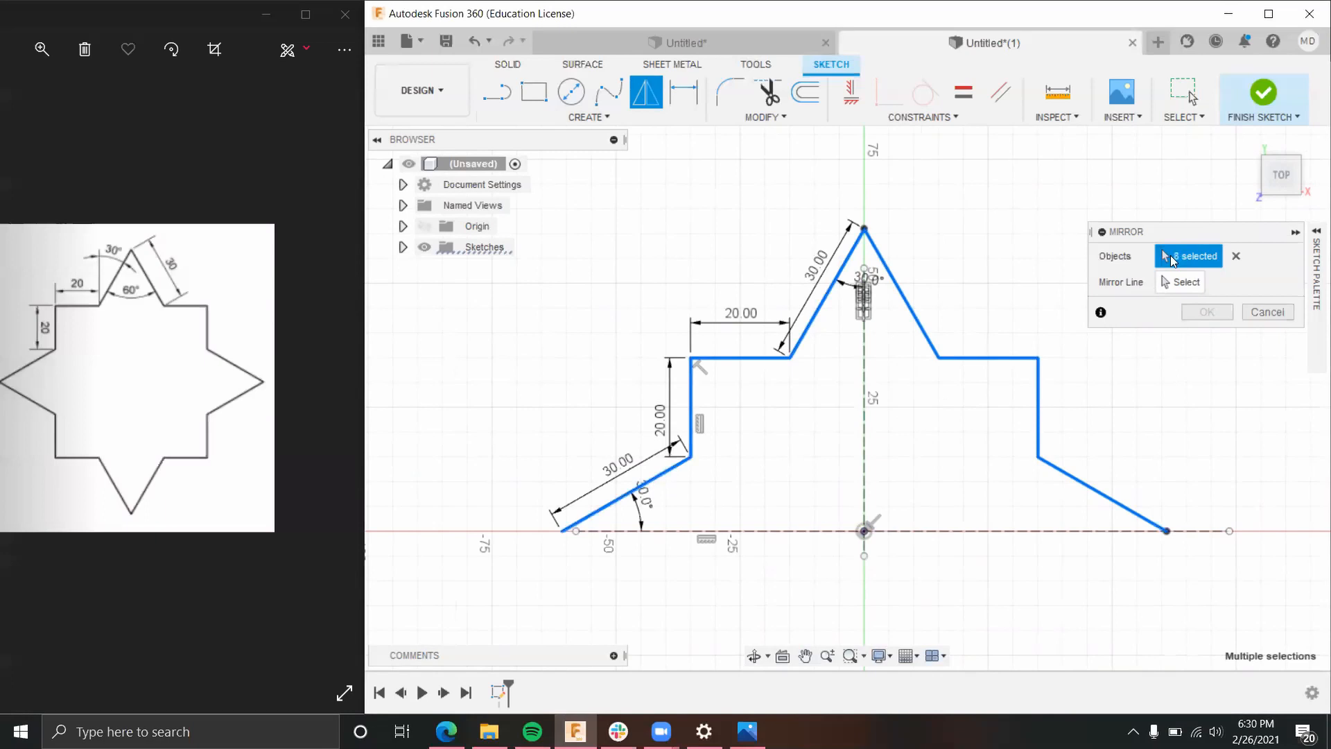
left_click(1182, 282)
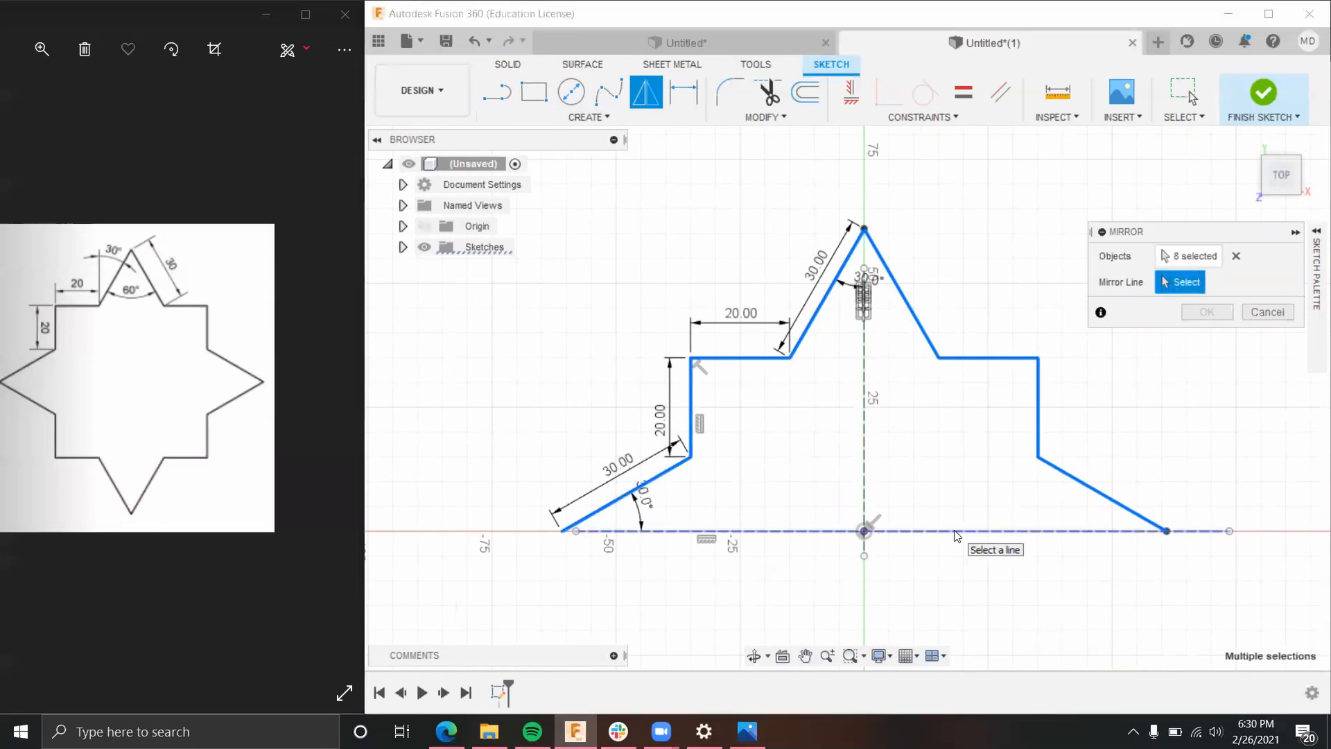
left_click(957, 533)
scroll(960, 506, "down", 3)
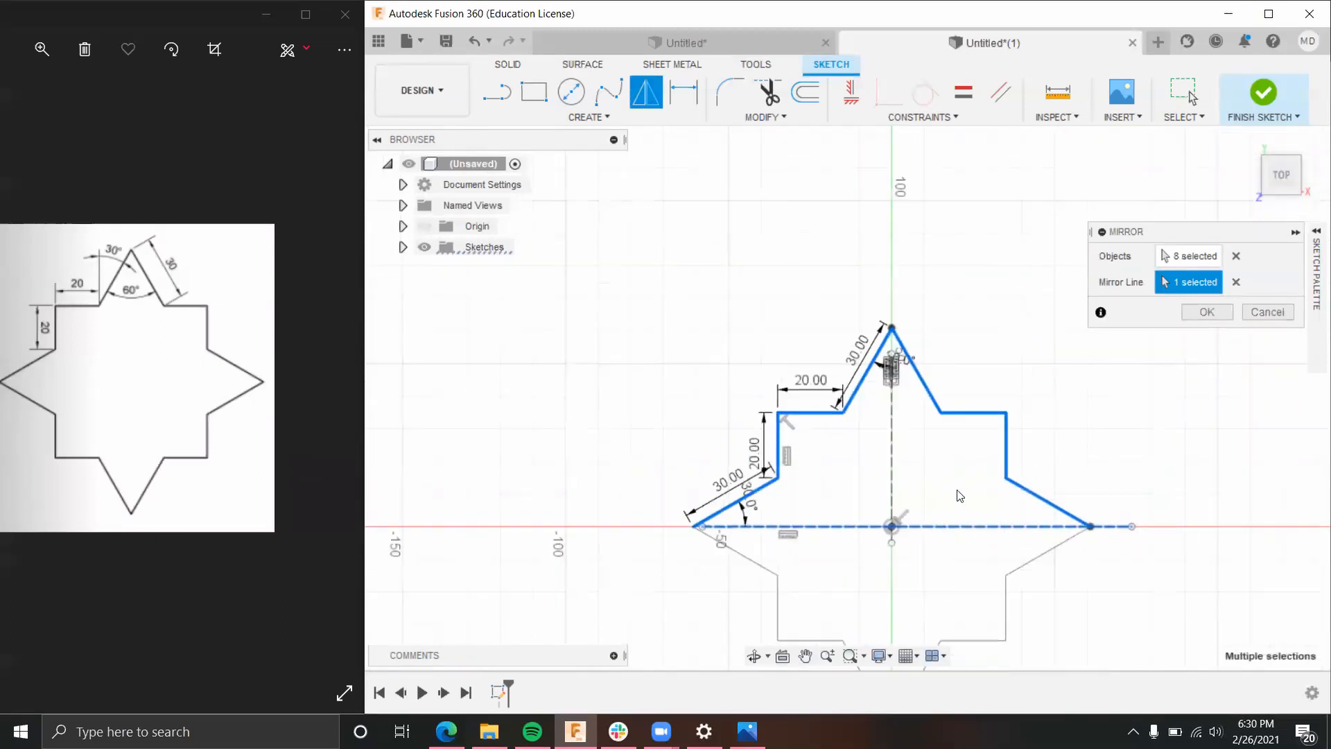
middle_click_drag(960, 497, 945, 362)
left_click(1207, 312)
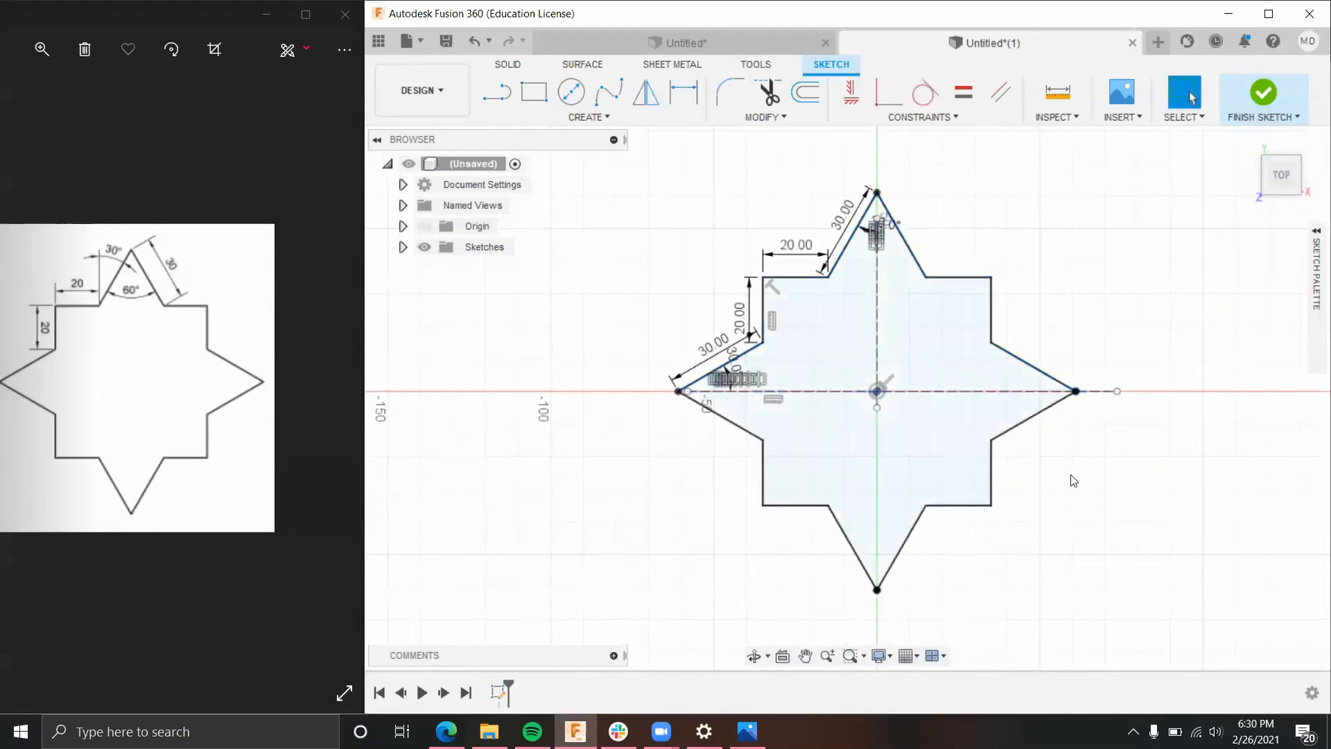
Step: Examine the closed star outline and its dimensions against the reference drawing
scroll(1061, 463, "up", 2)
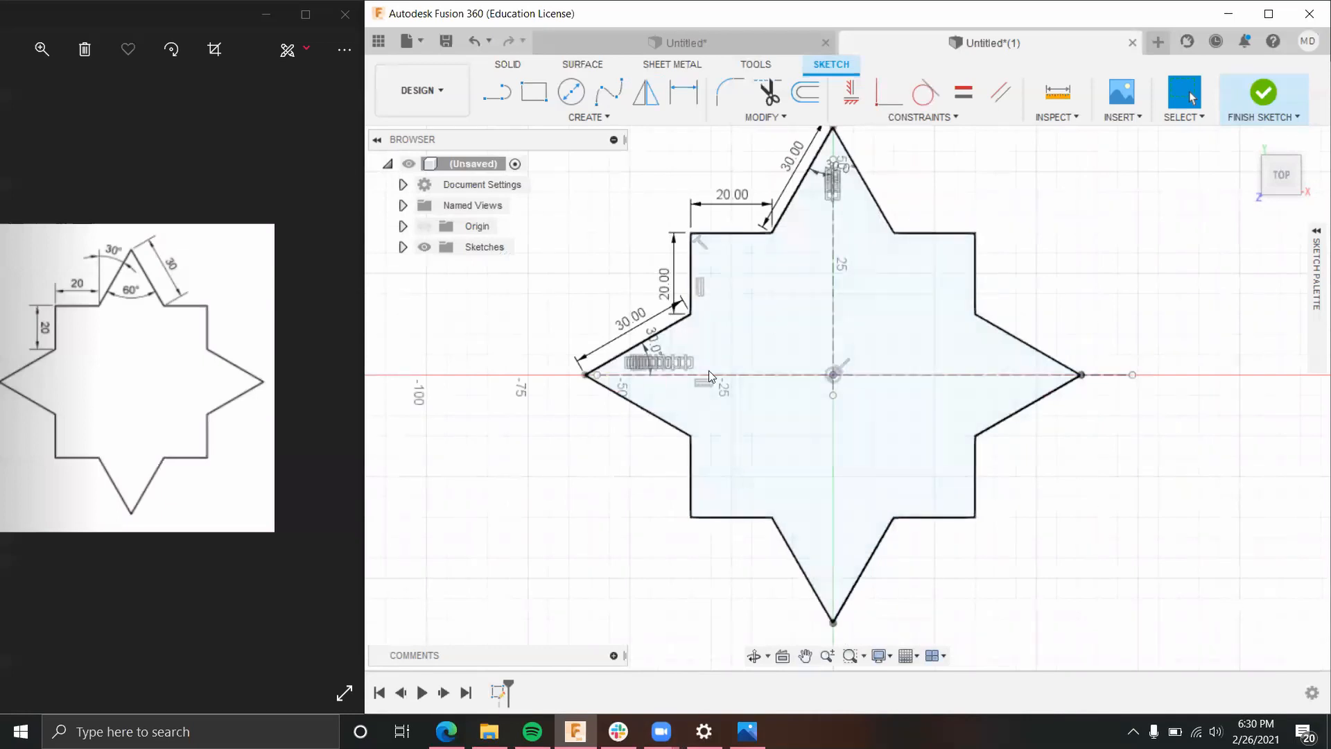
scroll(1063, 299, "down", 2)
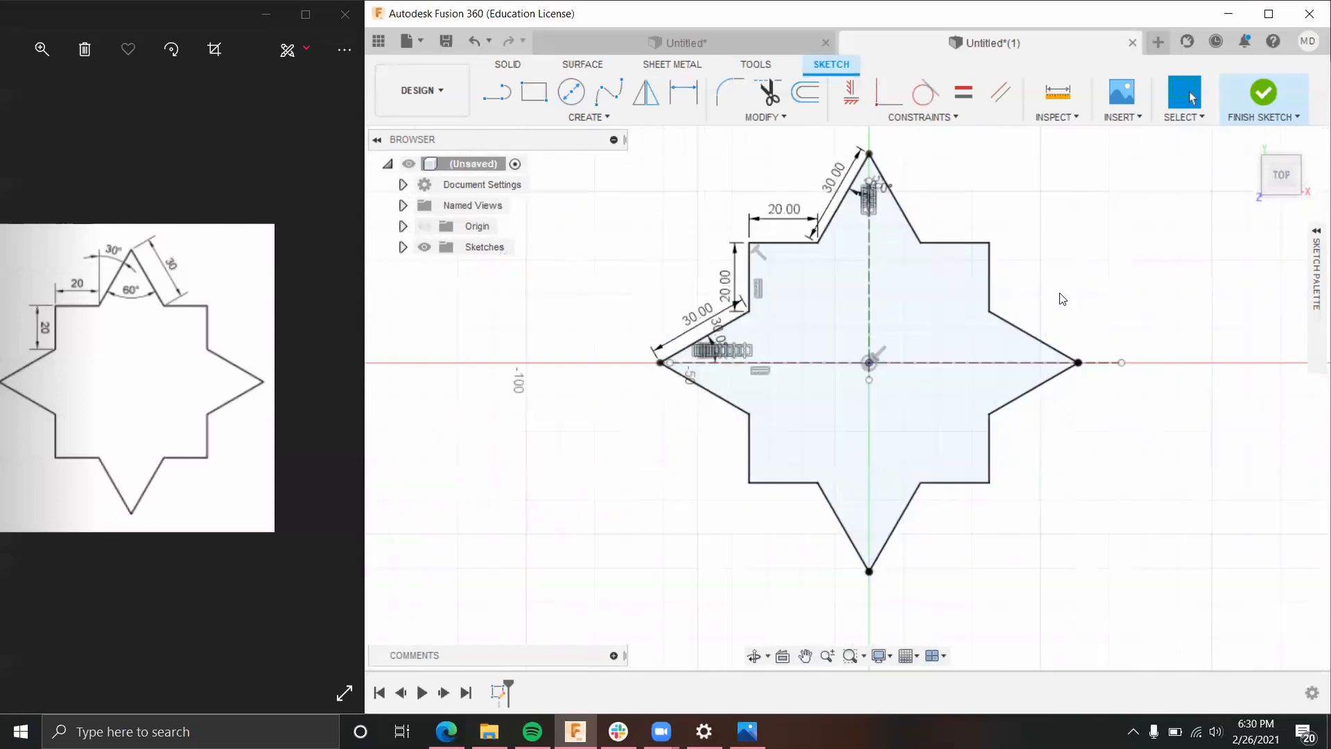
mouse_move(1047, 253)
middle_mouse_down()
mouse_move(1093, 307)
mouse_move(1099, 294)
middle_mouse_up()
scroll(1090, 304, "up", 2)
scroll(1088, 303, "down", 3)
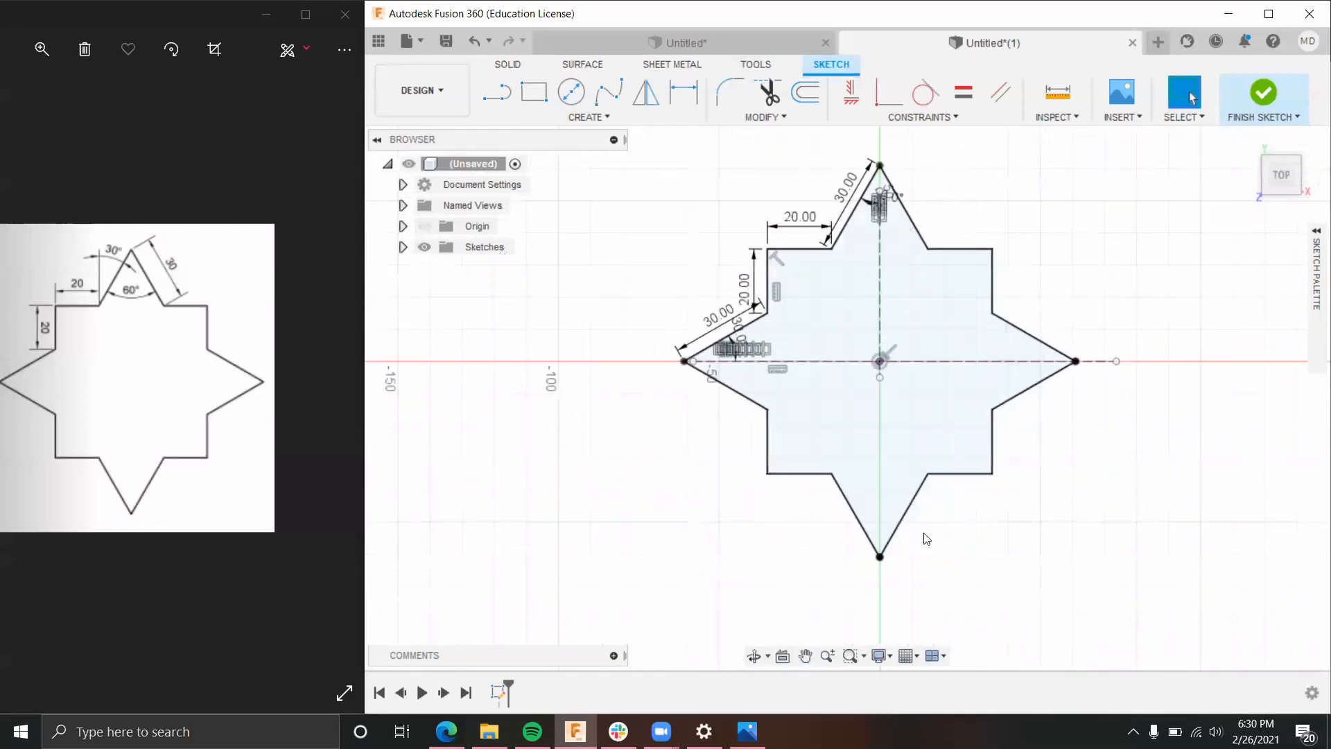
scroll(1074, 333, "down", 2)
scroll(1076, 332, "up", 2)
middle_click_drag(1076, 333, 1126, 392)
scroll(1125, 392, "down", 1)
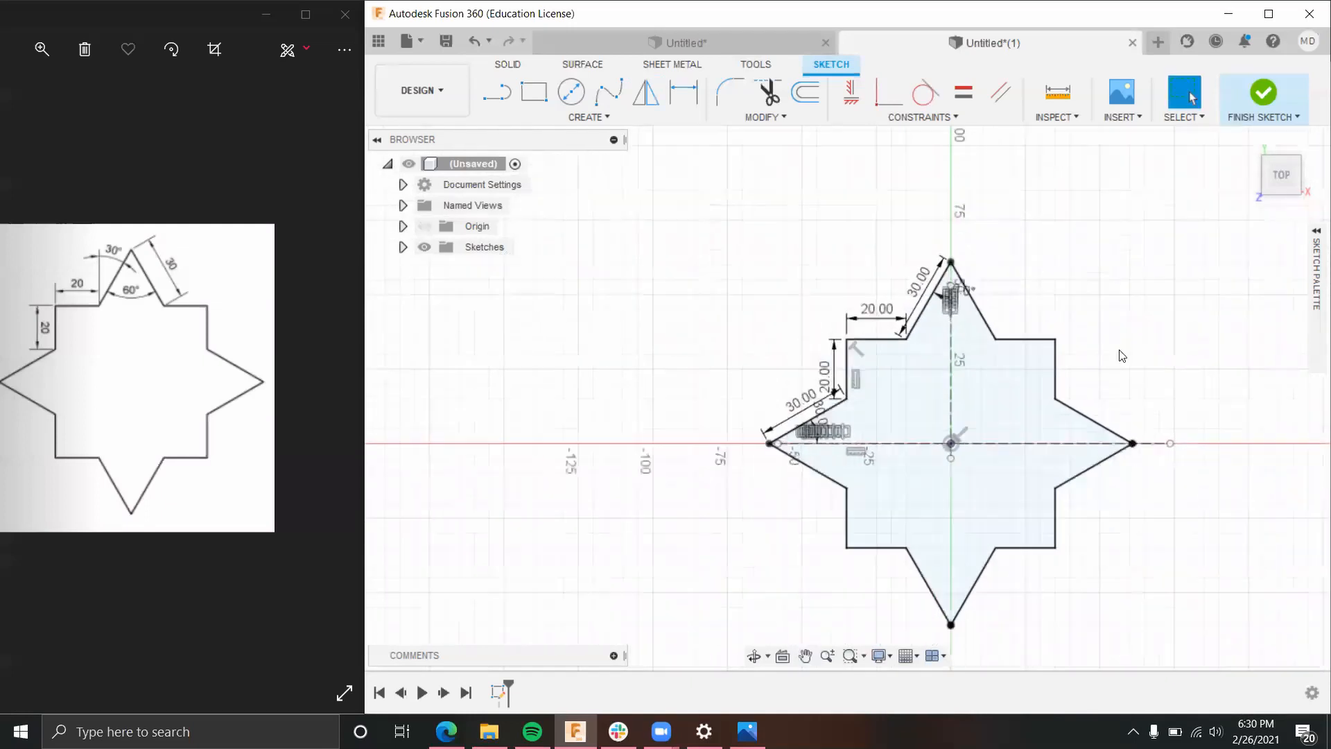
scroll(1126, 392, "up", 1)
scroll(895, 419, "up", 2)
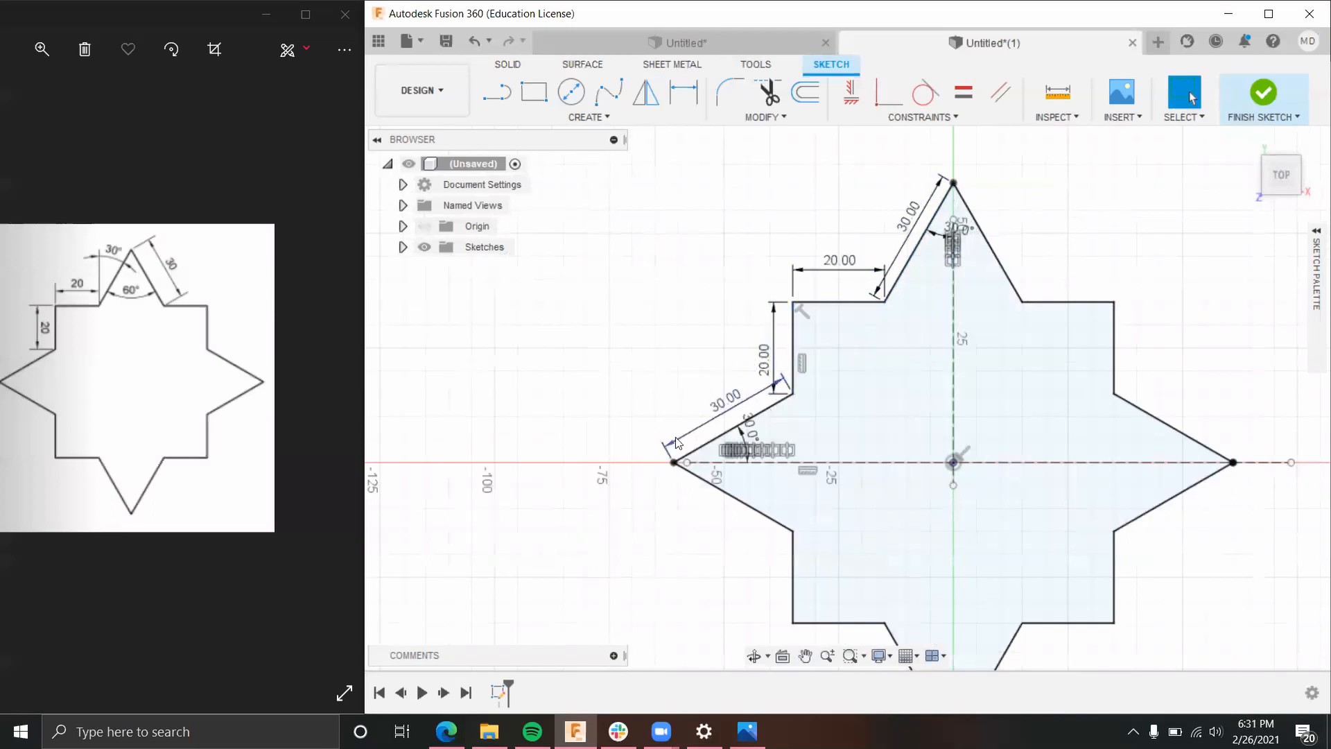
scroll(867, 368, "down", 2)
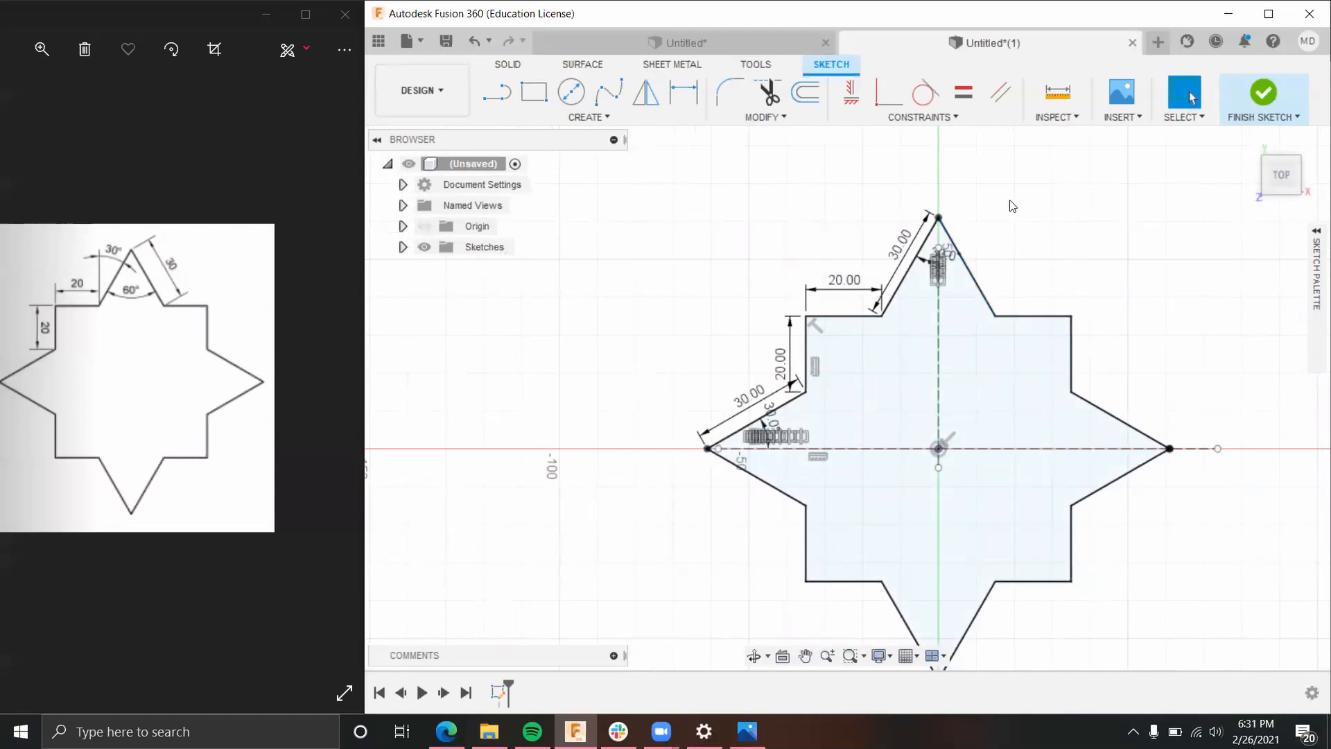
scroll(1115, 281, "down", 3)
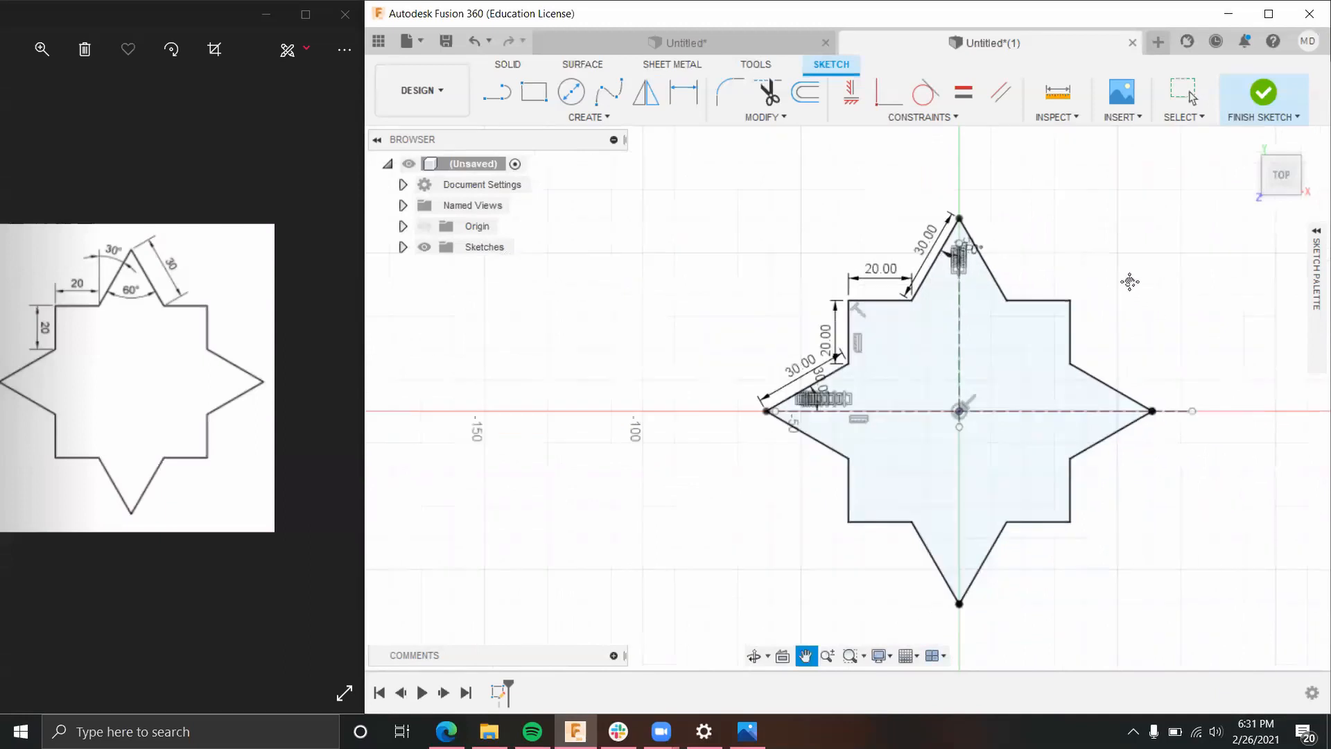
Step: Finish the star sketch and delete its vertical and horizontal construction lines
left_click(1266, 97)
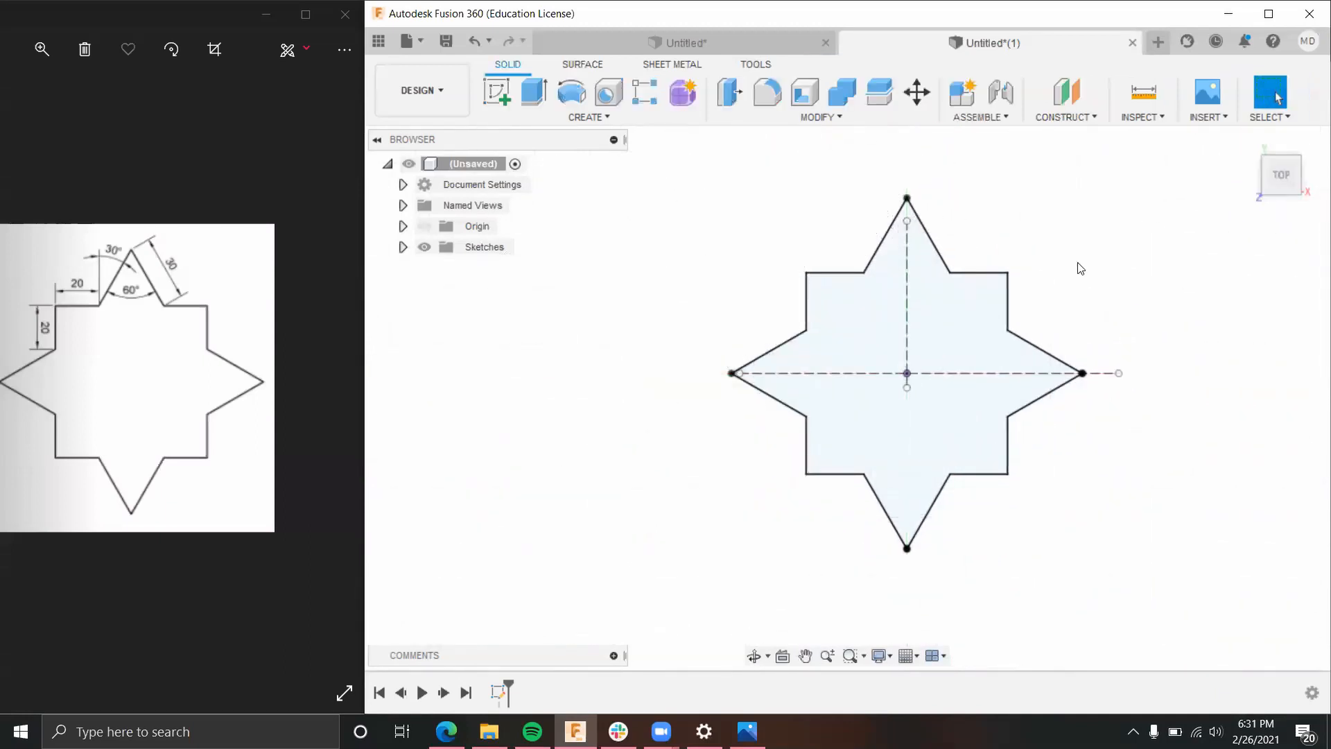
scroll(1088, 299, "up", 3)
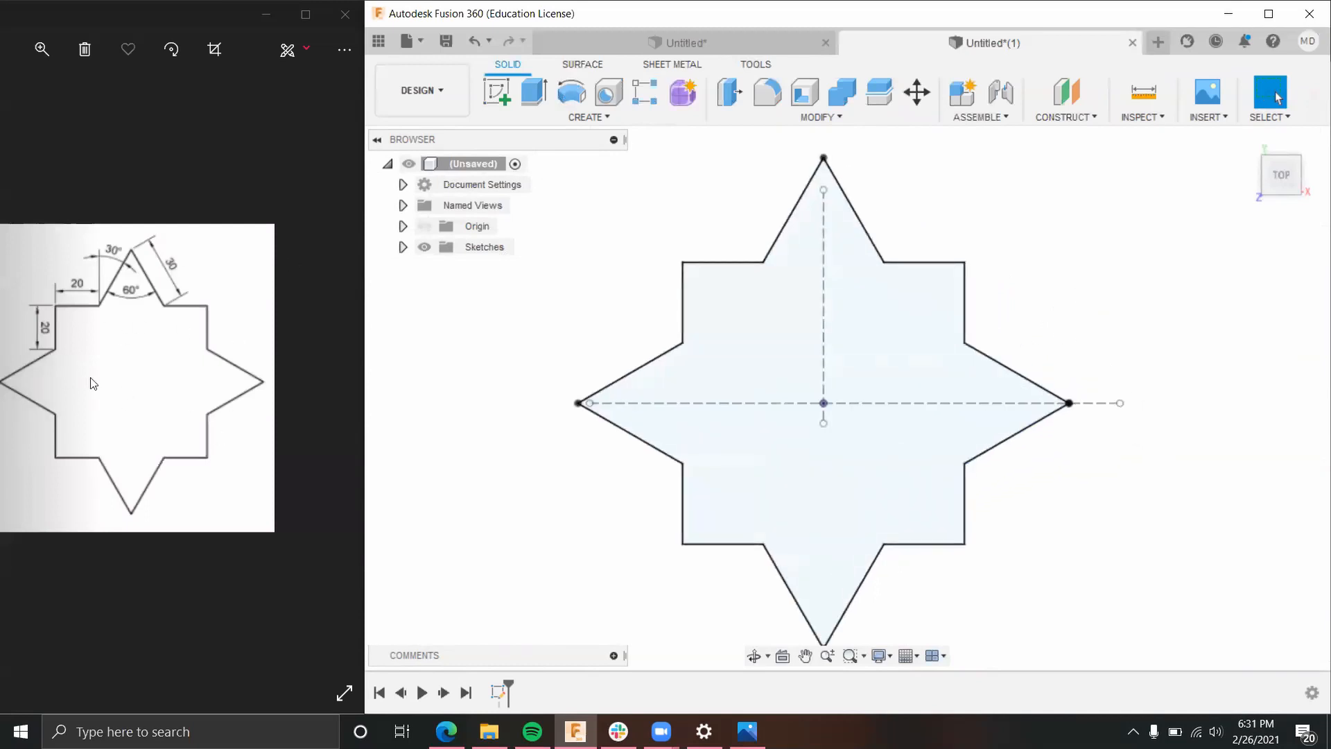
left_click(1088, 402)
left_click(823, 242)
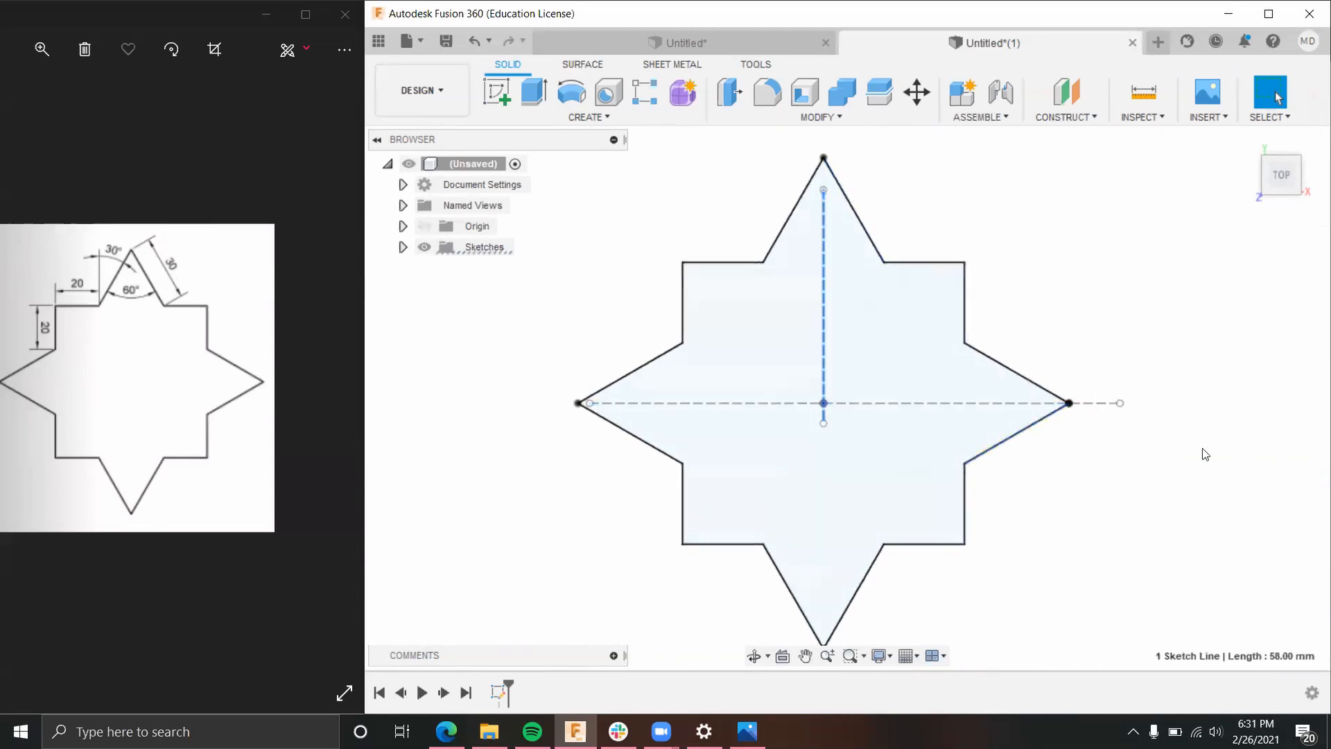
left_click(1097, 404, "shift")
key("Delete")
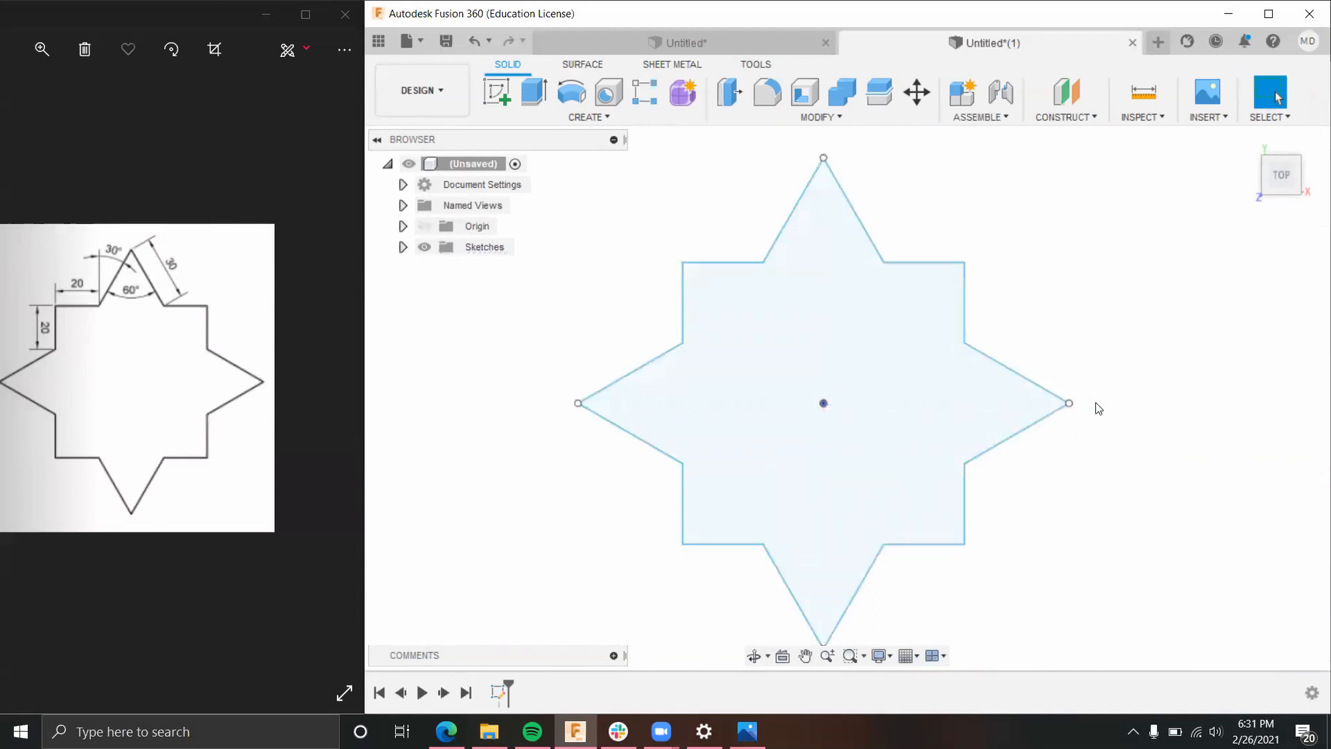
Step: Extrude the star profile upward on one side as a new body
scroll(844, 368, "up", 2)
scroll(929, 360, "down", 3)
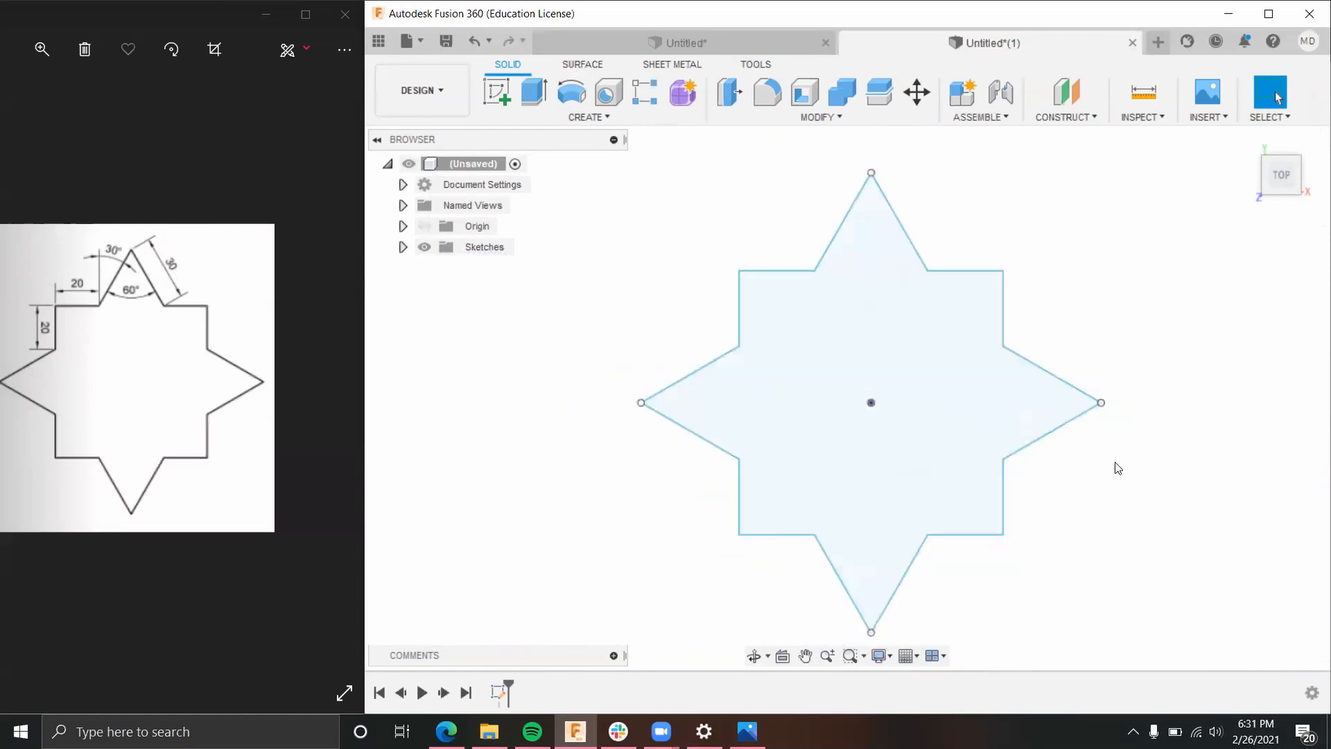
middle_click_drag(1105, 508, 1065, 420, "shift")
left_click_drag(1068, 398, 1073, 416)
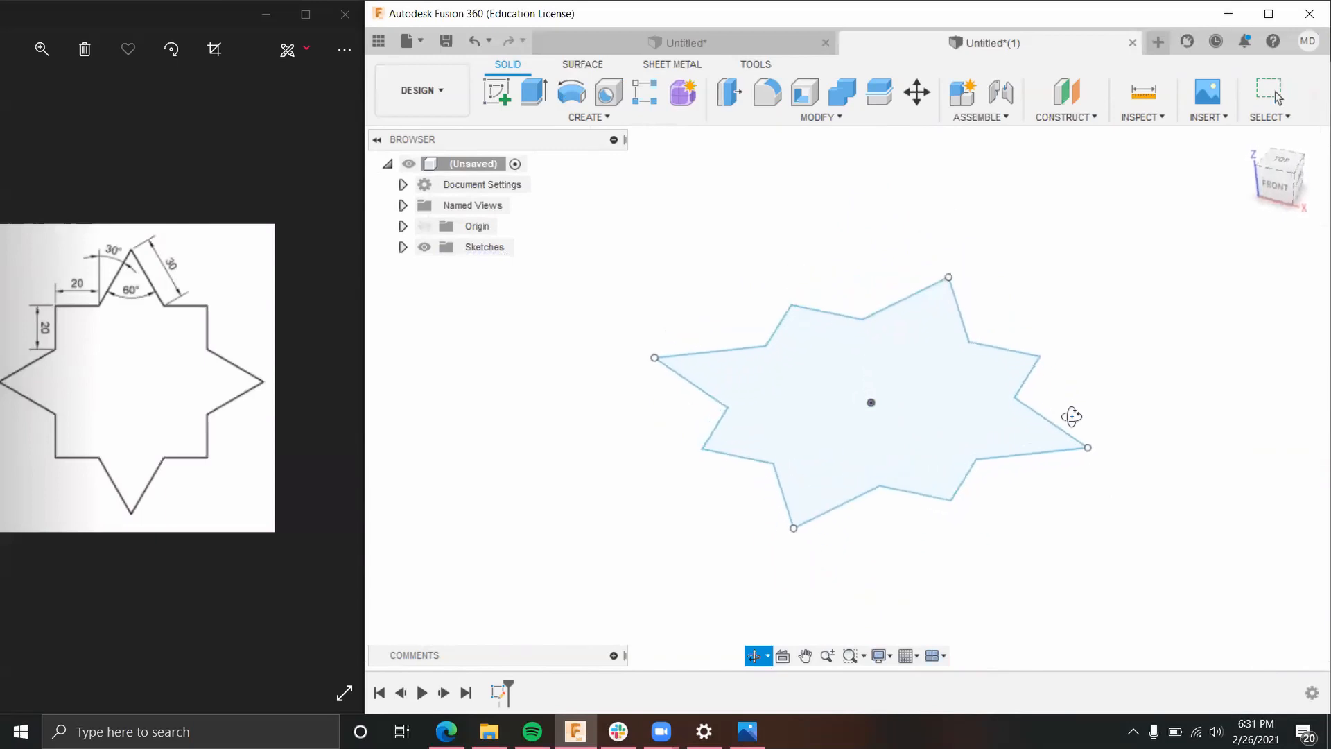
key("Escape")
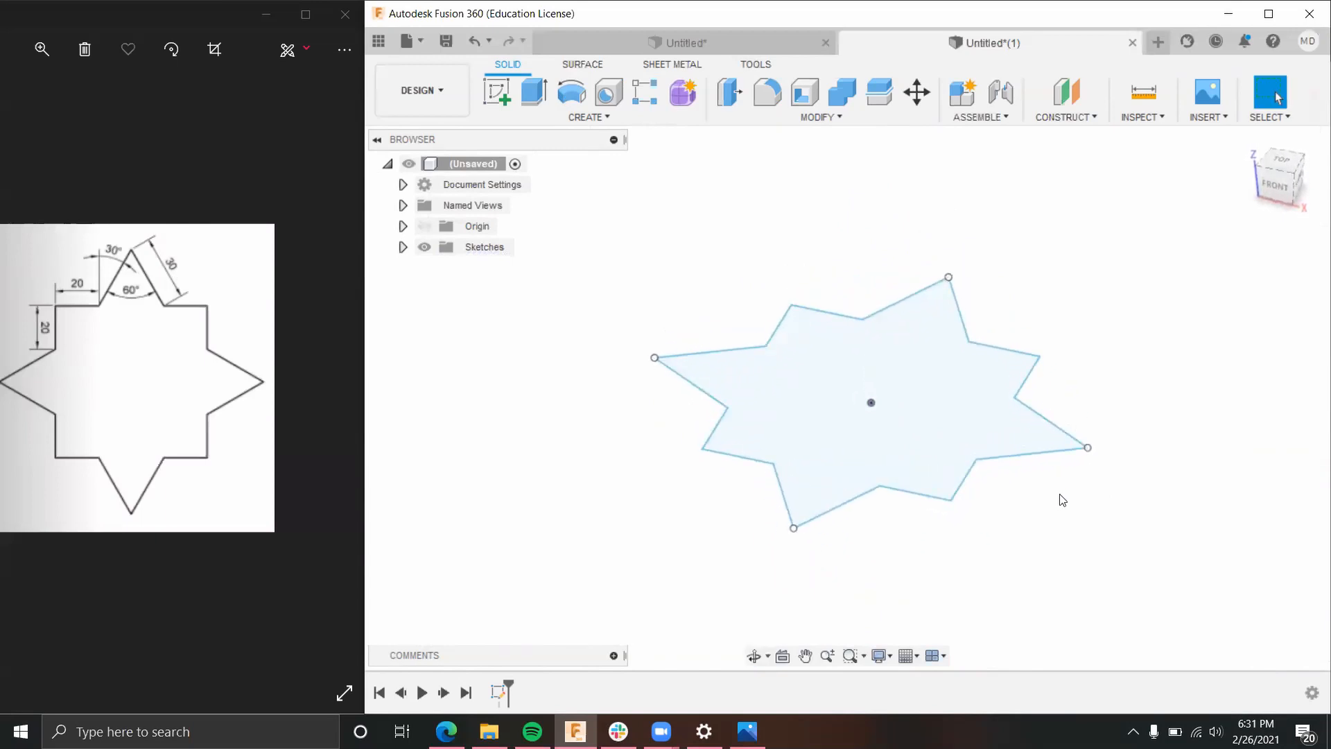
mouse_move(1074, 510)
middle_mouse_down("shift")
mouse_move(1058, 422)
mouse_move(1077, 499)
middle_mouse_up("shift")
left_click(534, 92)
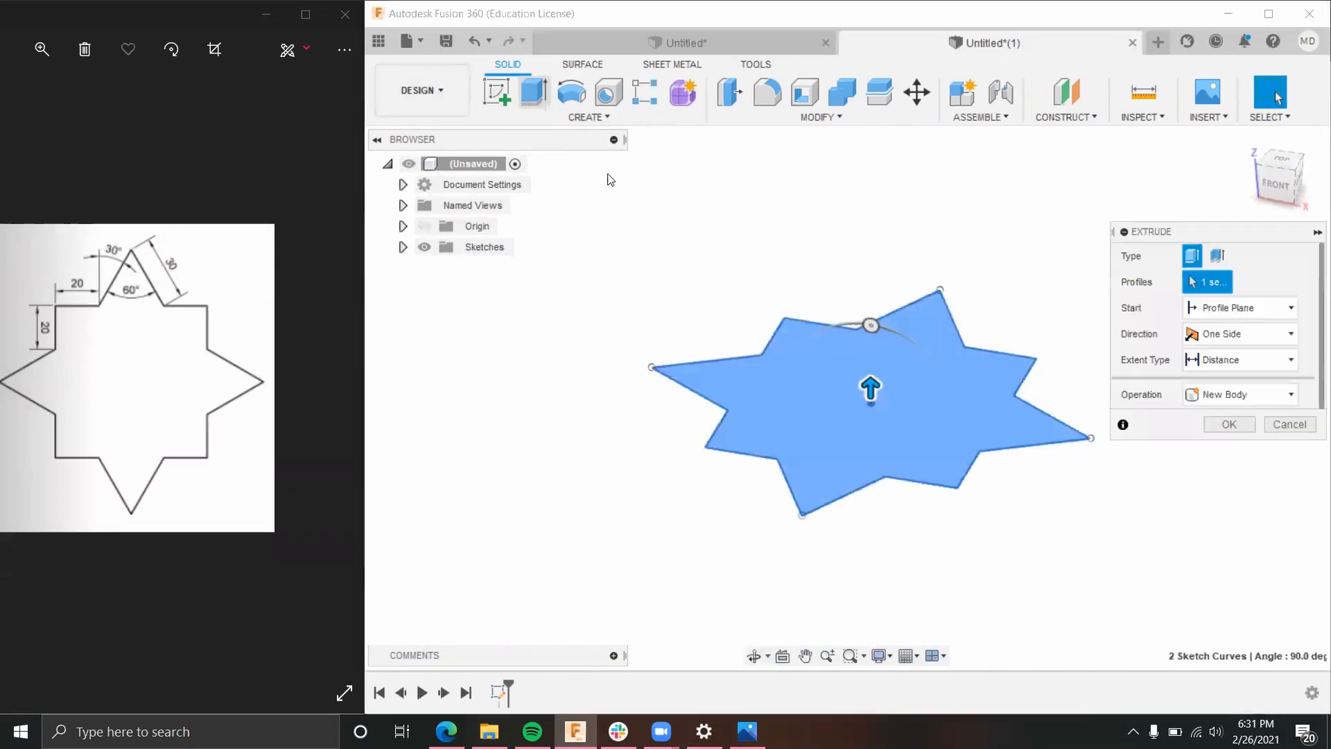
left_click_drag(871, 385, 871, 322)
key("Return")
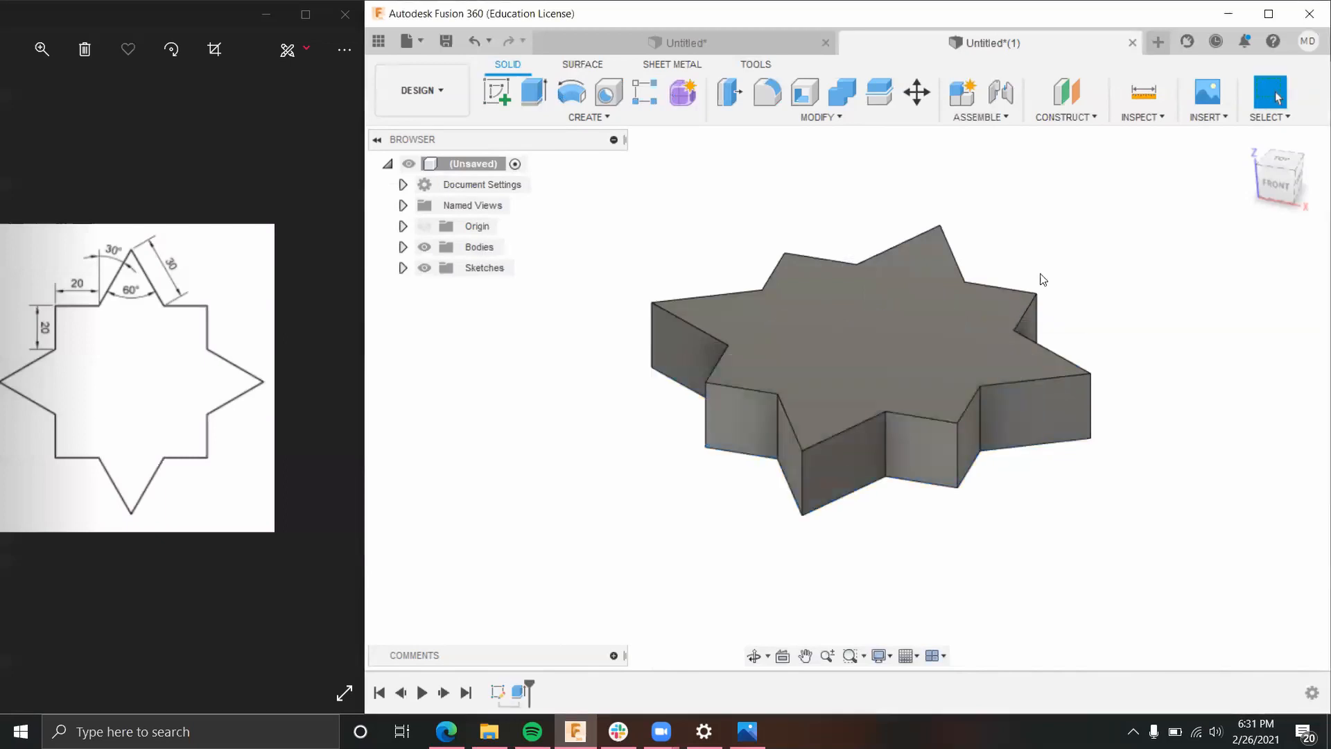
Step: Fillet all edges of the star's top face with a 5 mm constant radius
mouse_move(1100, 337)
middle_mouse_down("shift")
mouse_move(1126, 425)
mouse_move(1124, 365)
mouse_move(1088, 349)
mouse_move(1108, 383)
middle_mouse_up("shift")
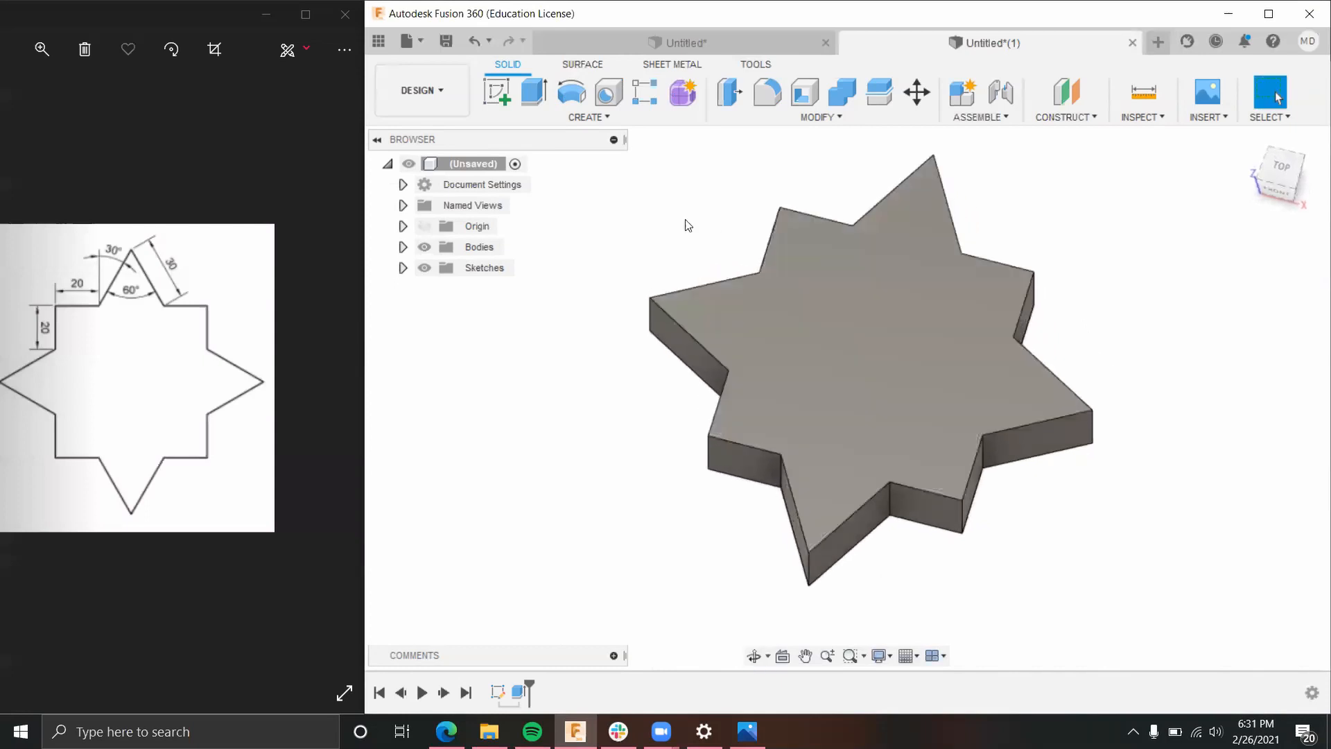
left_click(765, 99)
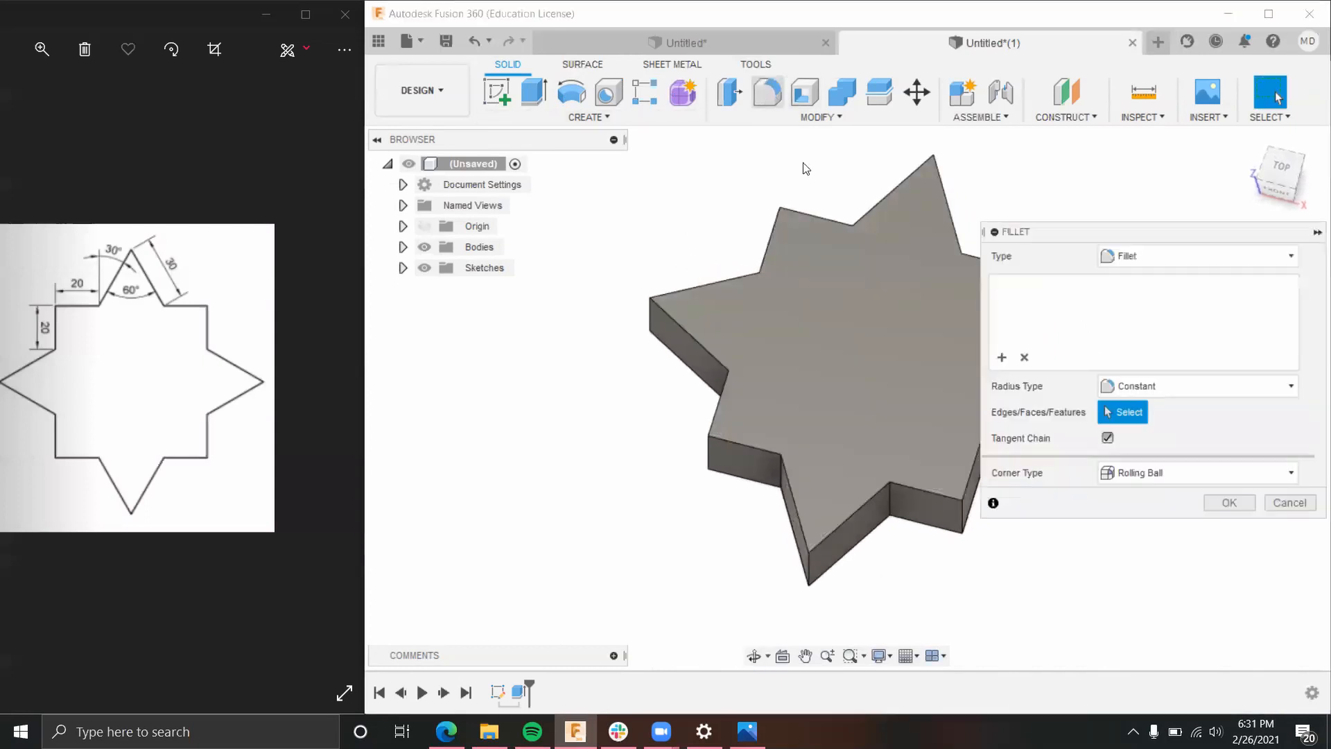
key("Escape")
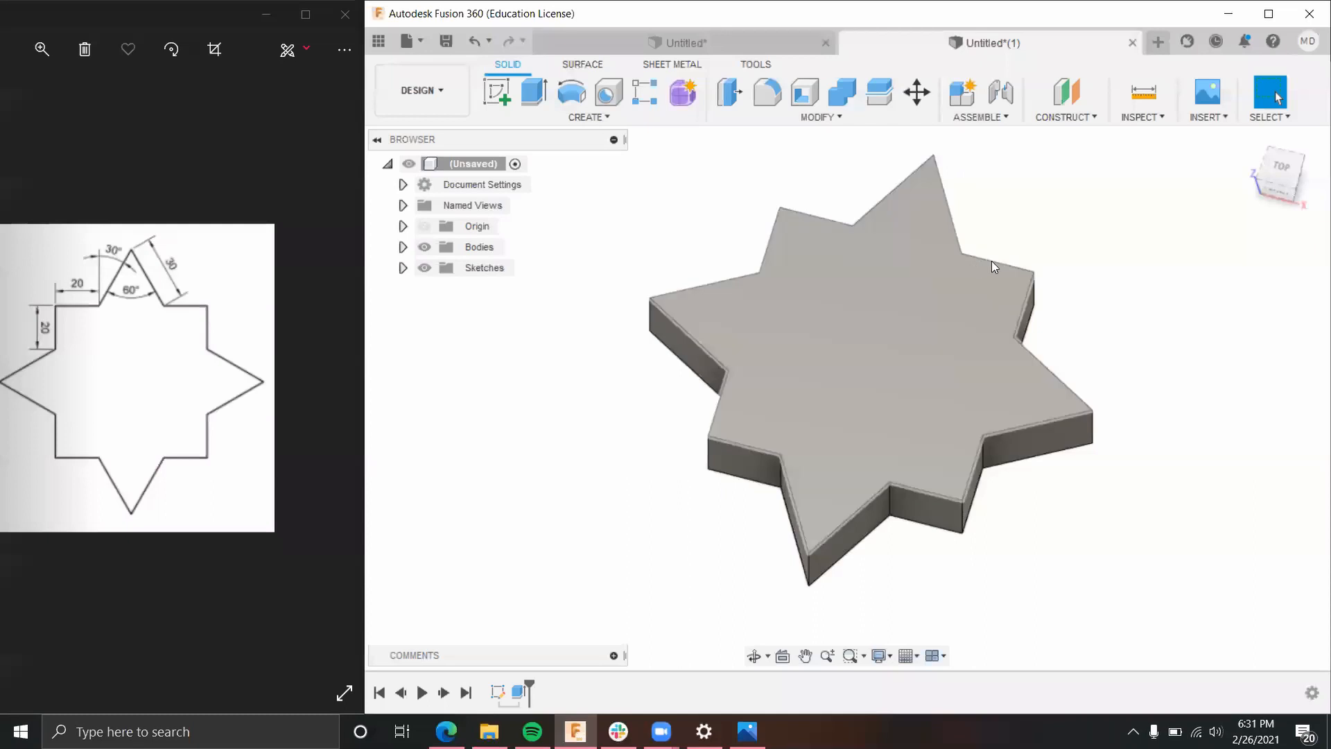
left_click(866, 337)
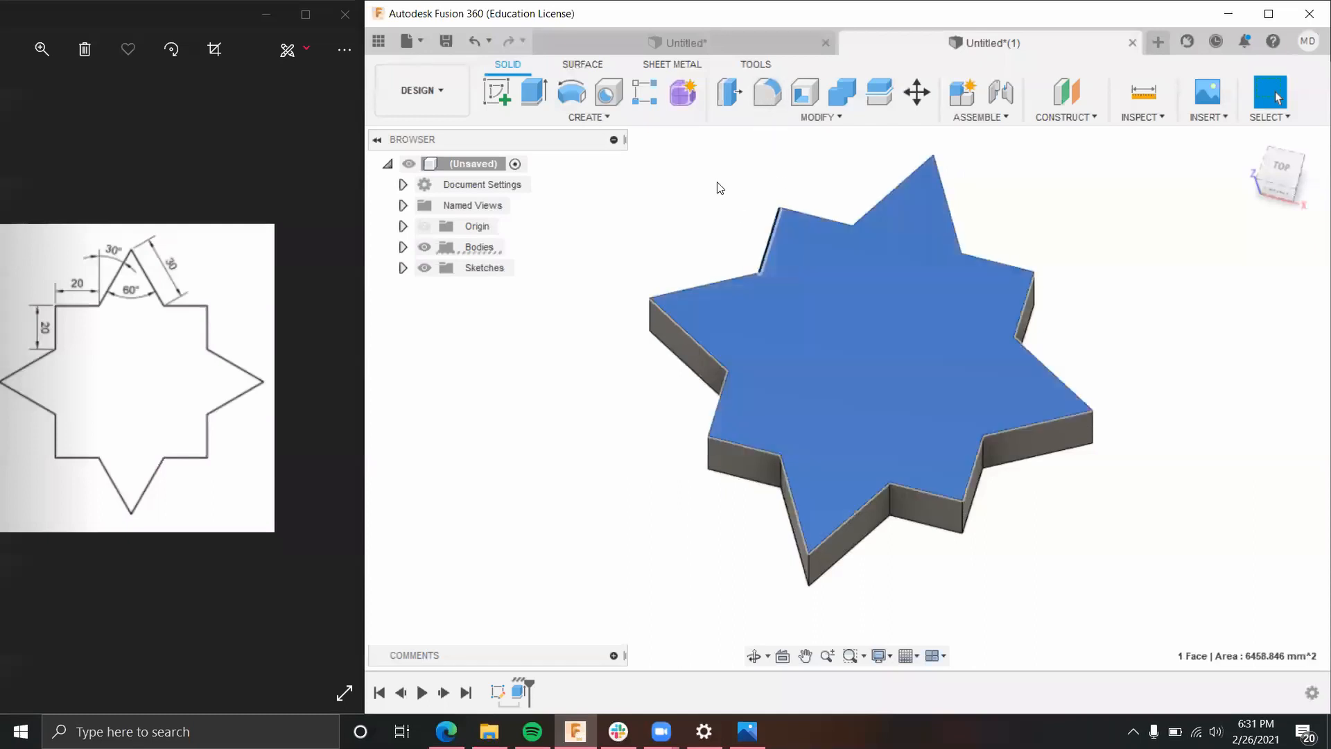
left_click(767, 88)
left_click(703, 270)
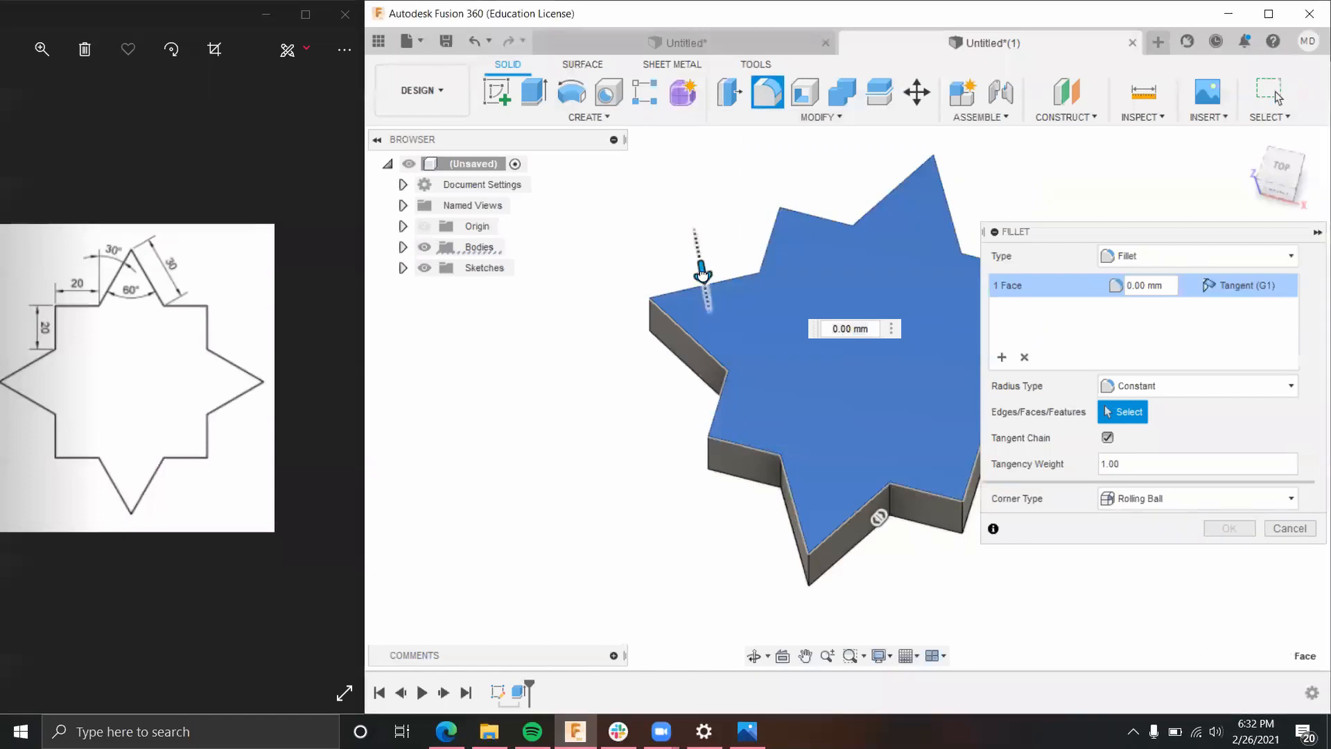
left_click_drag(702, 271, 704, 280)
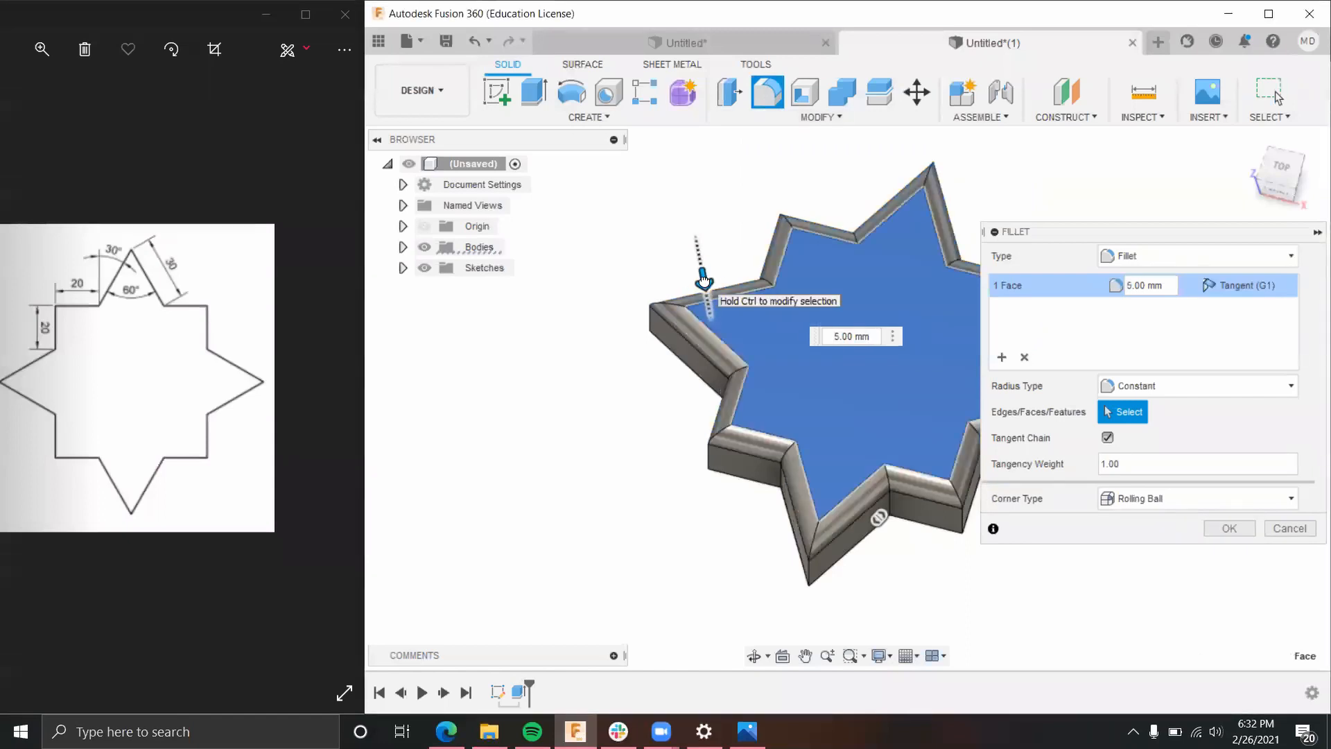
key("Return")
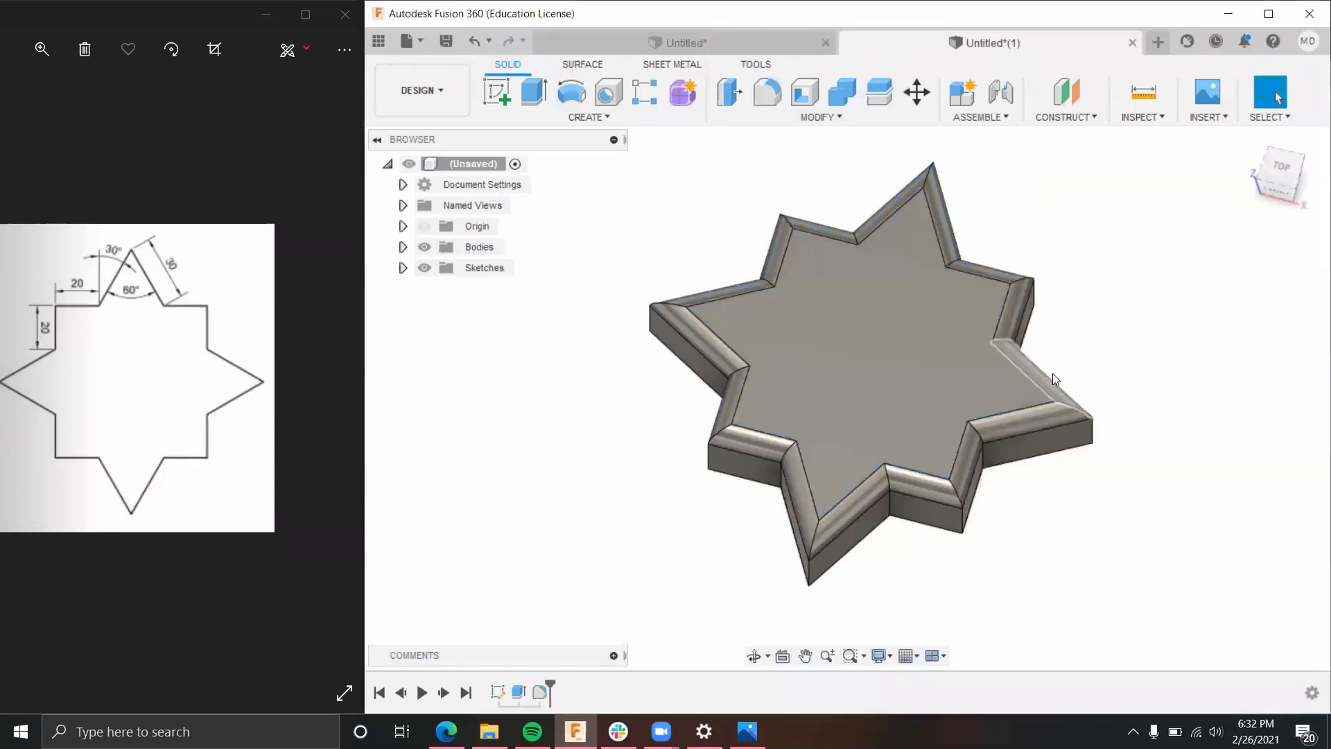
Step: Fillet the edges of the star's bottom face by selecting the whole face
middle_click_drag(1063, 490, 929, 329, "shift")
key("f")
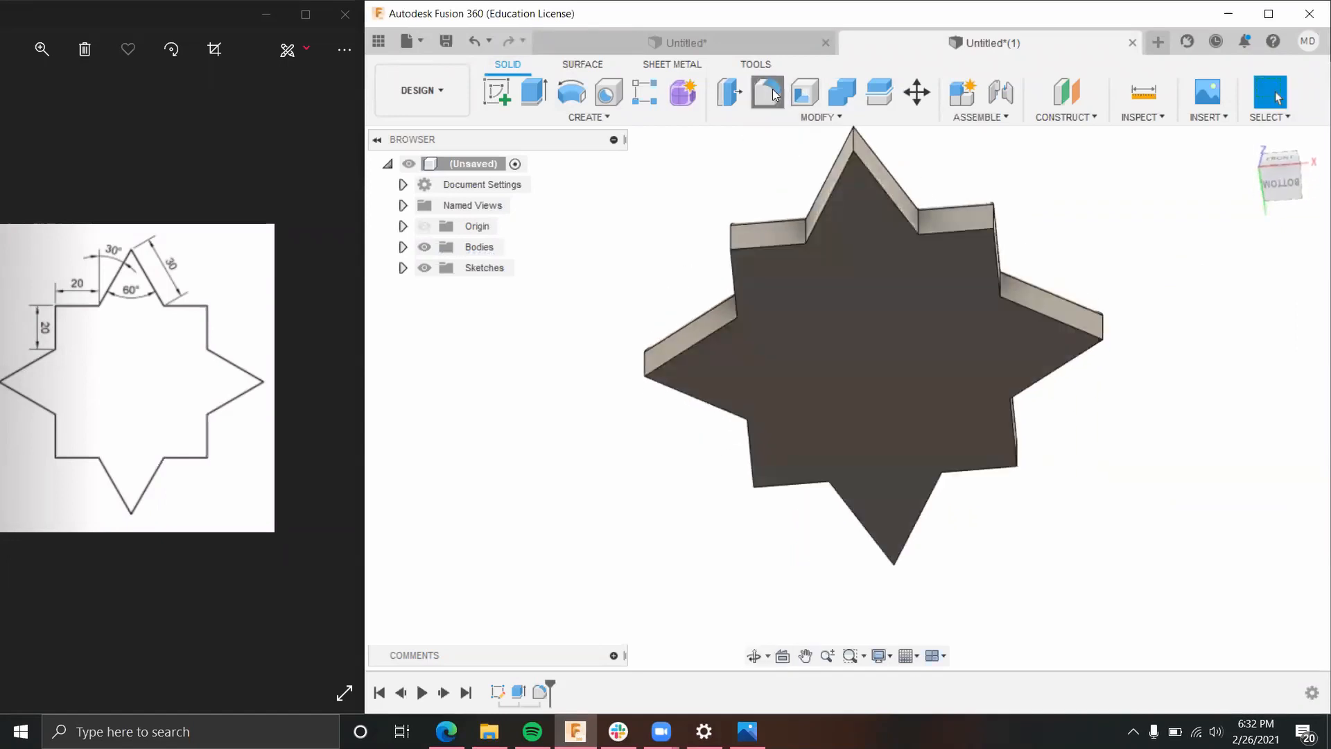
left_click(873, 335)
left_click_drag(686, 417, 695, 400)
key("Return")
Step: Place a simple hole with 30 mm depth at the centre of the star's top face
middle_click_drag(1120, 442, 1106, 353, "shift")
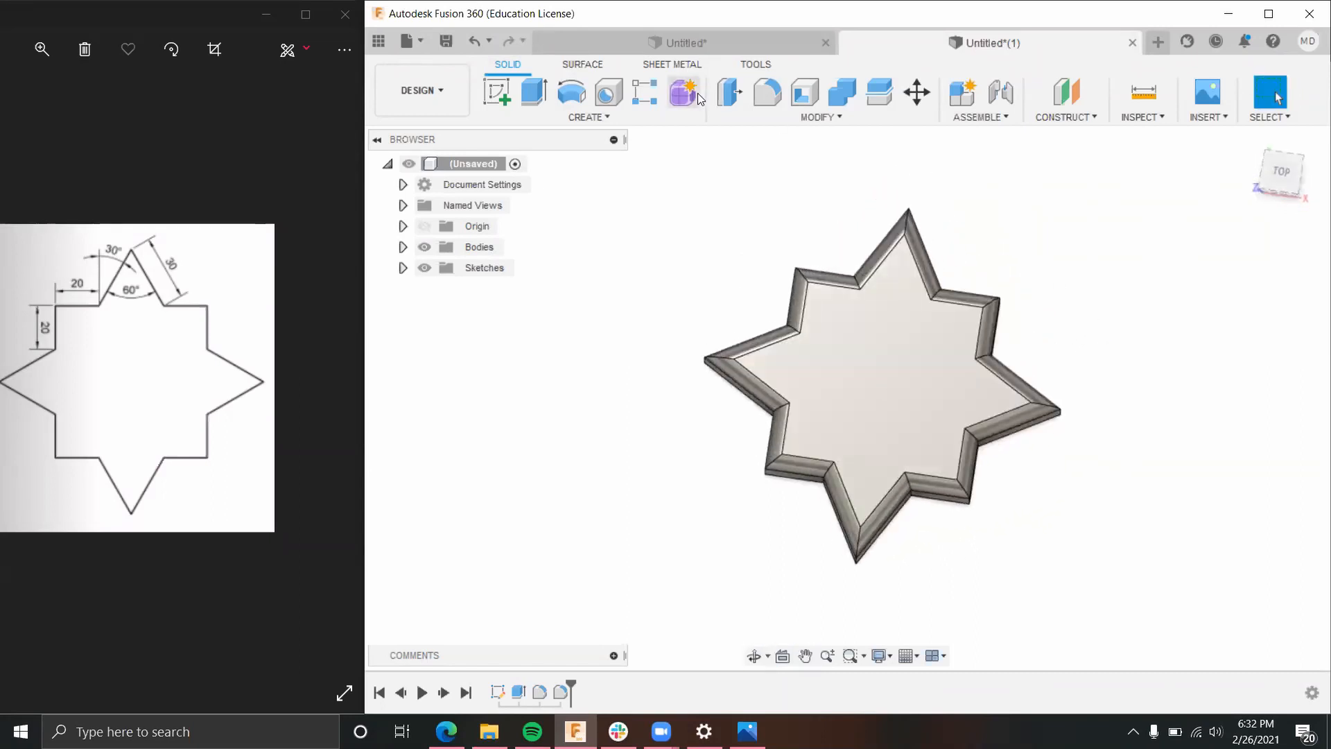
left_click(609, 94)
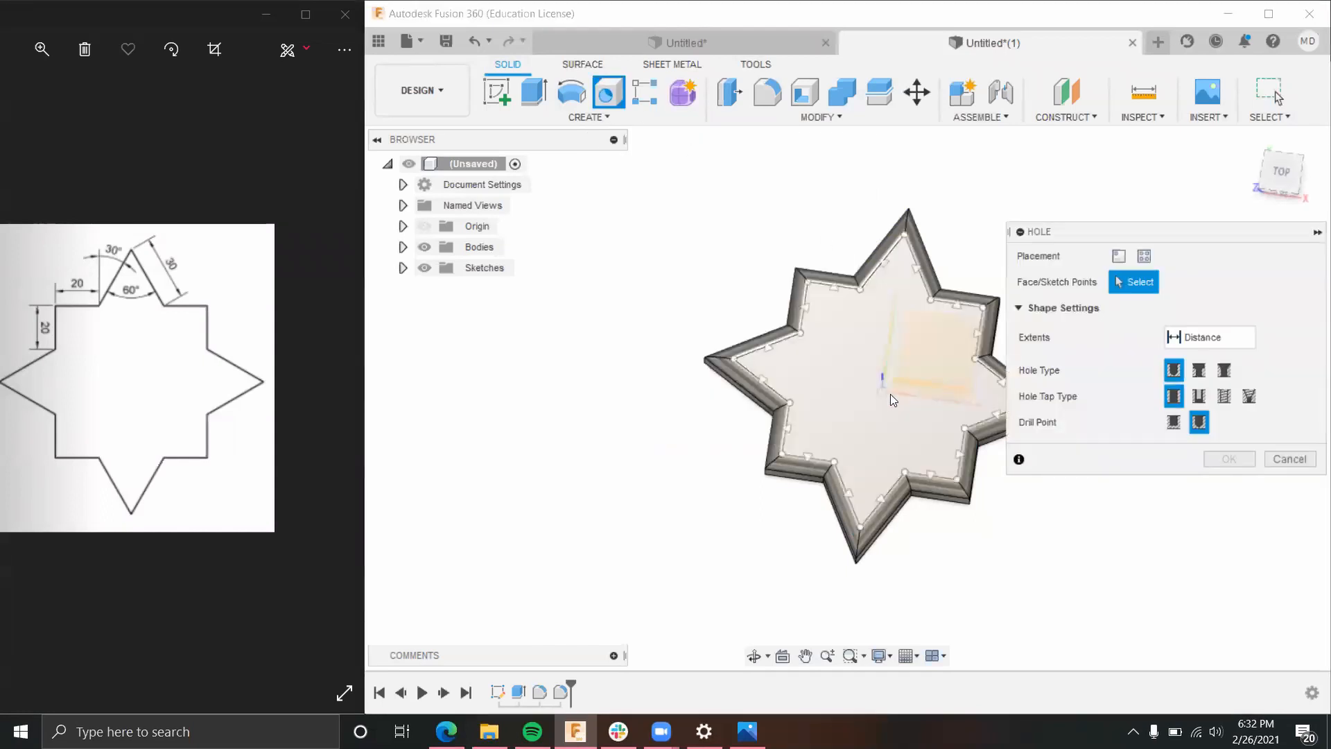
scroll(883, 380, "up", 1)
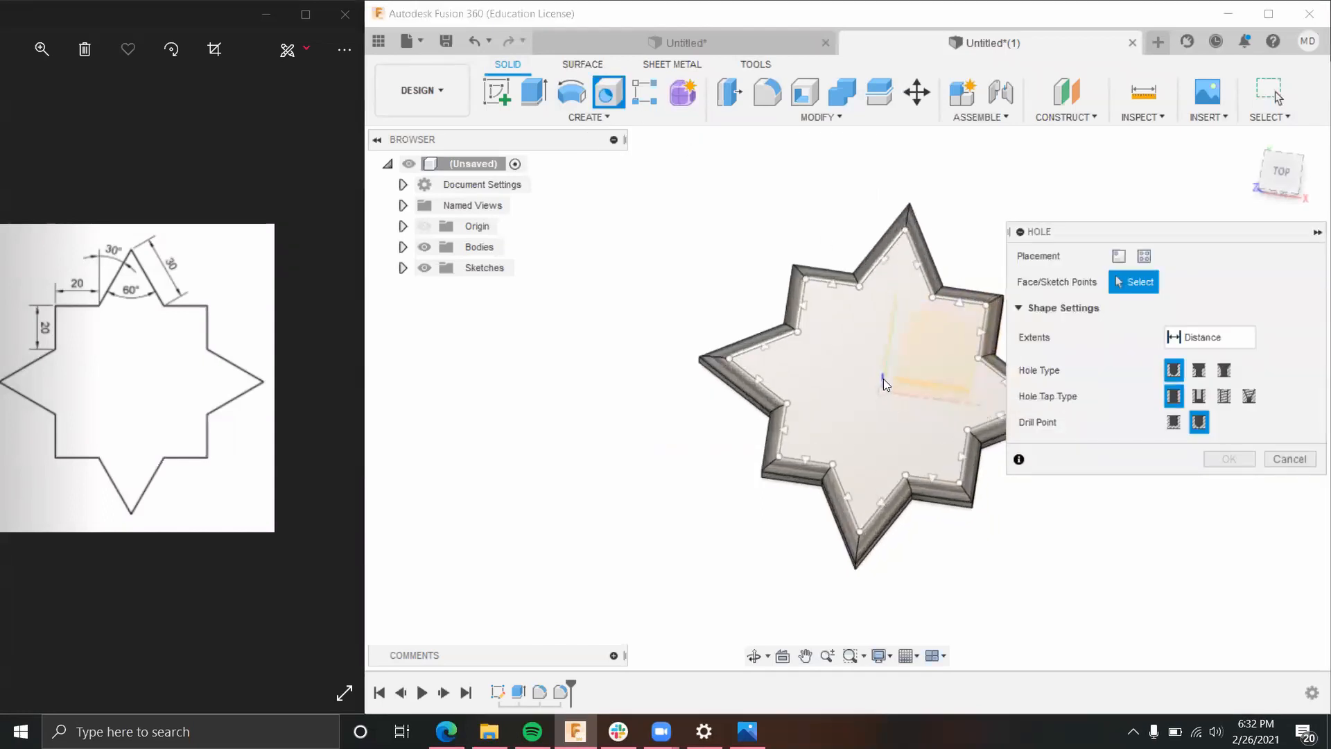
left_click(880, 379)
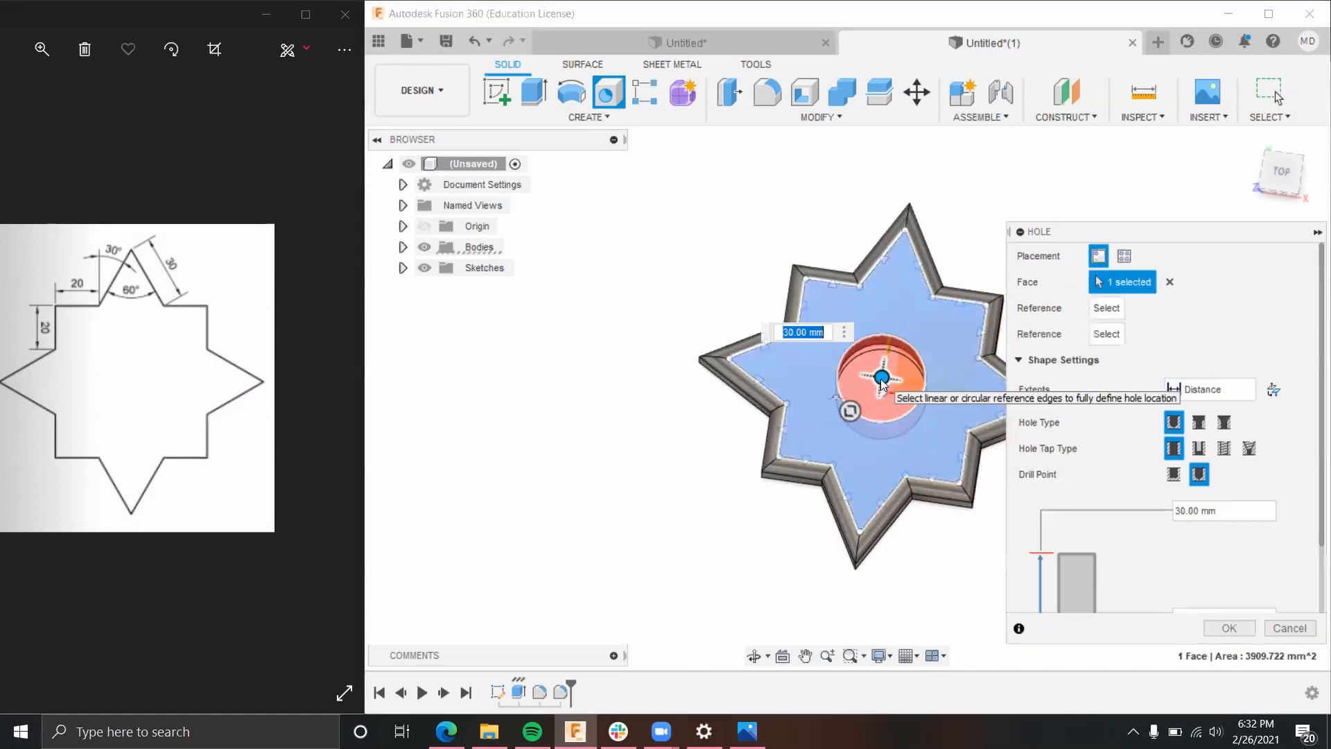
left_click(1281, 171)
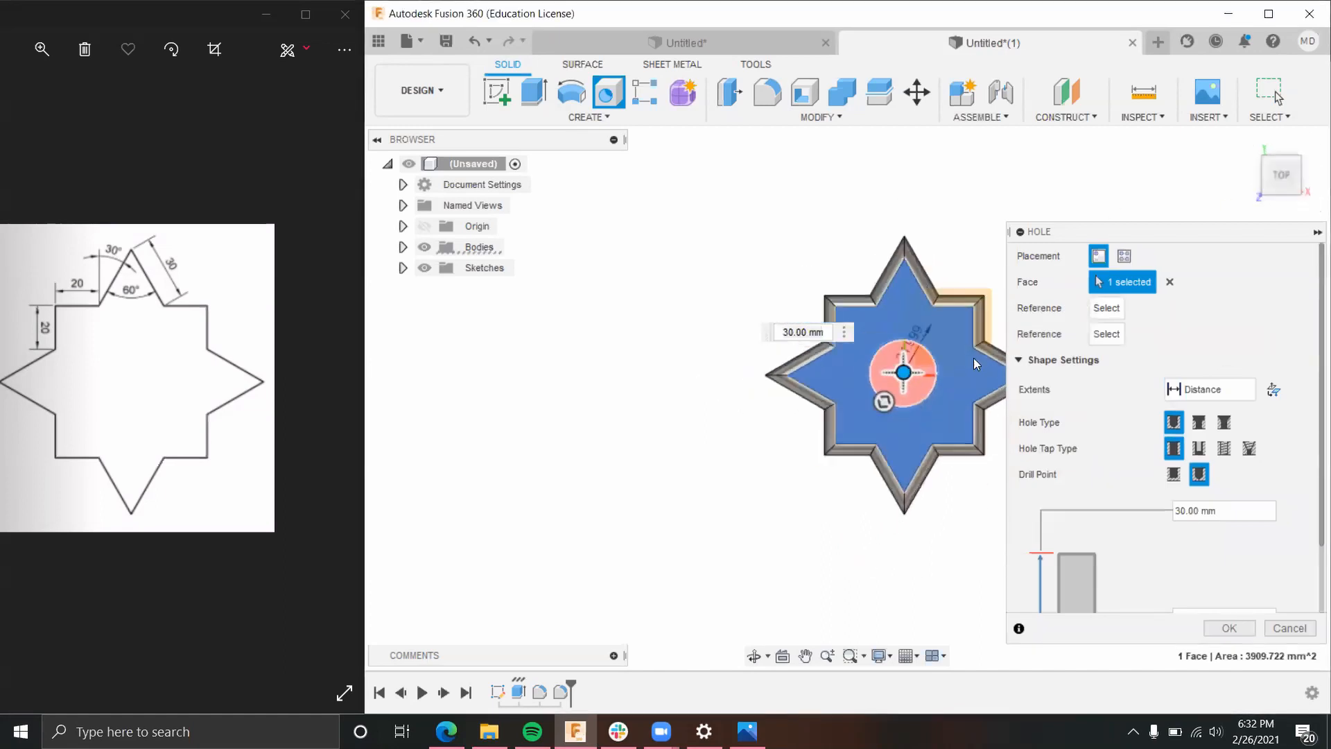
mouse_move(1006, 234)
middle_mouse_down("shift")
mouse_move(960, 235)
mouse_move(984, 228)
middle_mouse_up("shift")
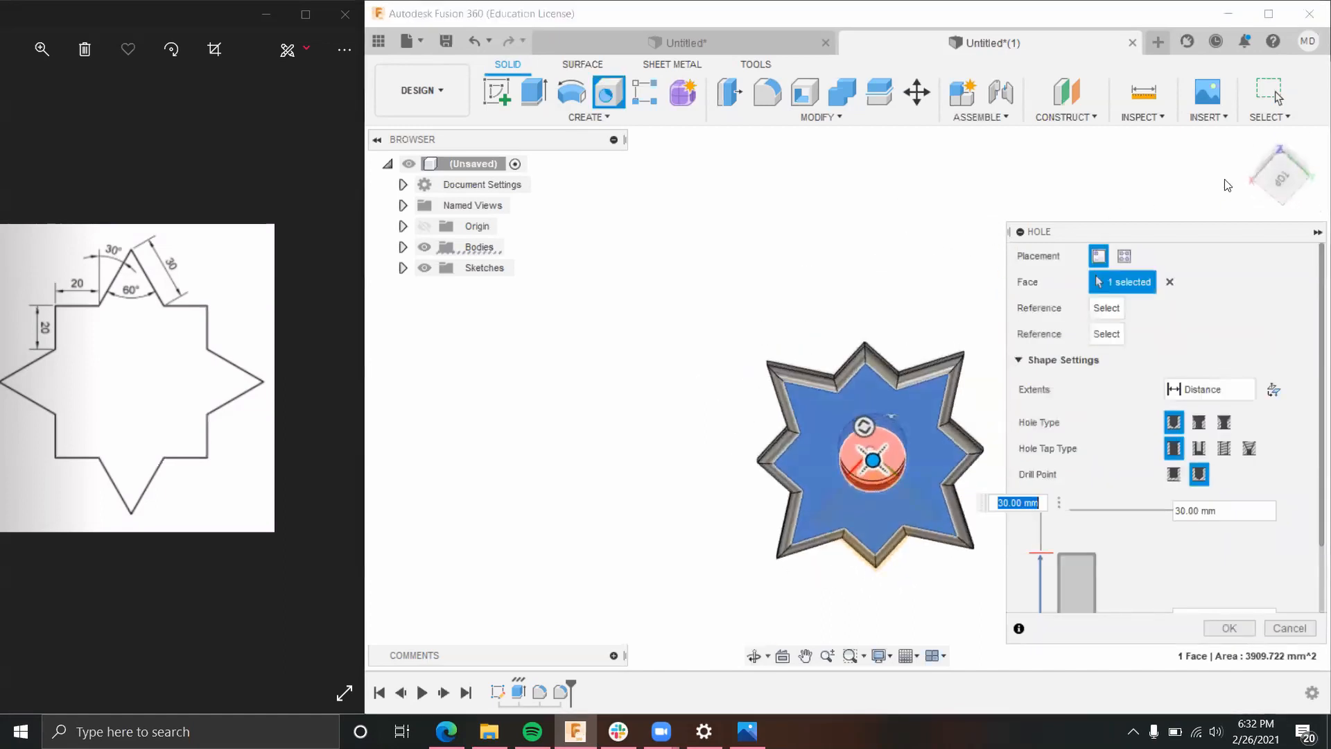
left_click(1298, 179)
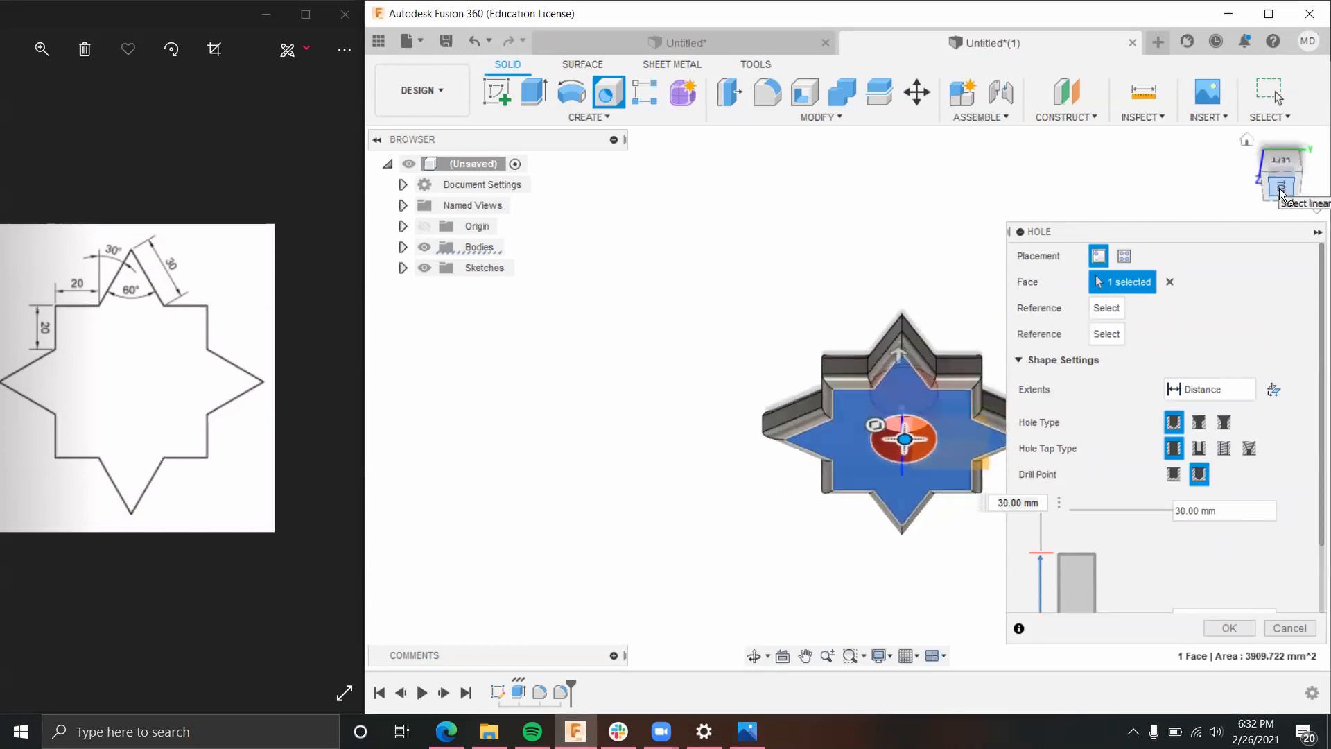
middle_click_drag(659, 451, 378, 365)
scroll(759, 317, "up", 3)
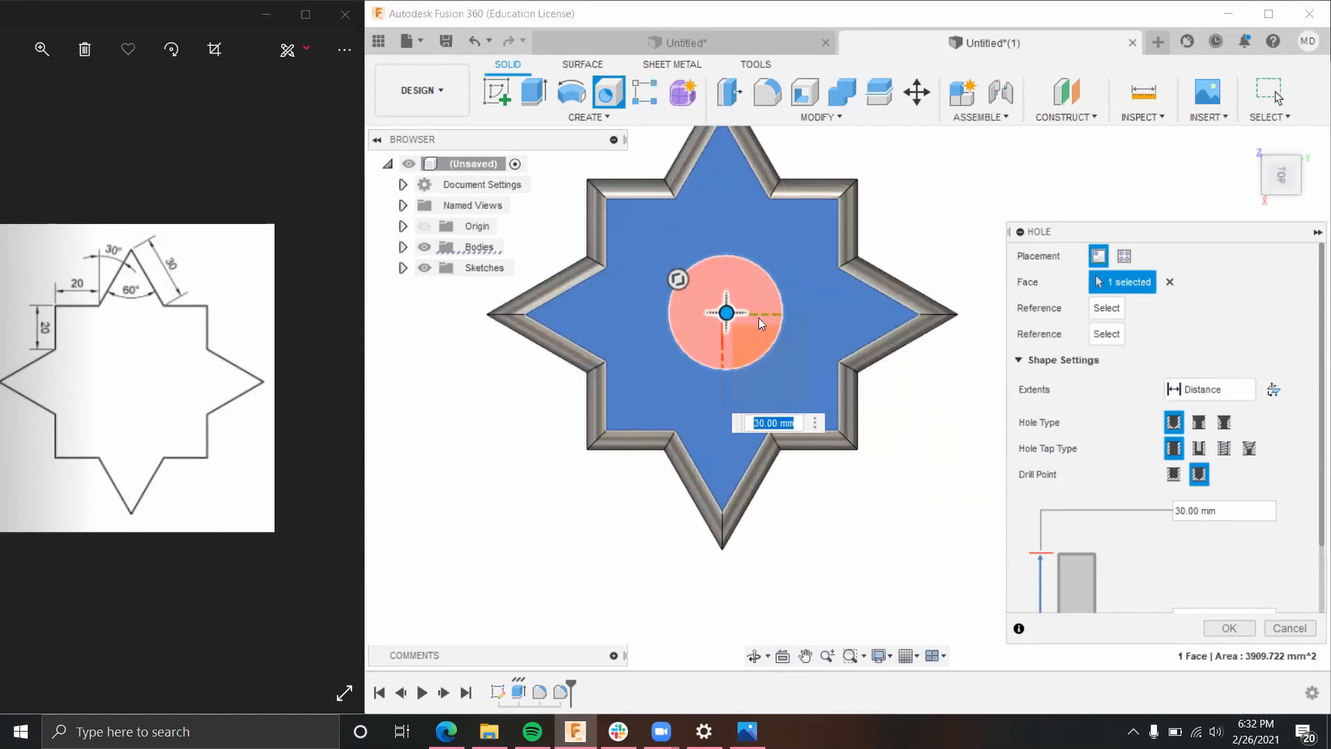
mouse_move(727, 316)
left_mouse_down()
mouse_move(704, 305)
mouse_move(735, 330)
mouse_move(725, 317)
left_mouse_up()
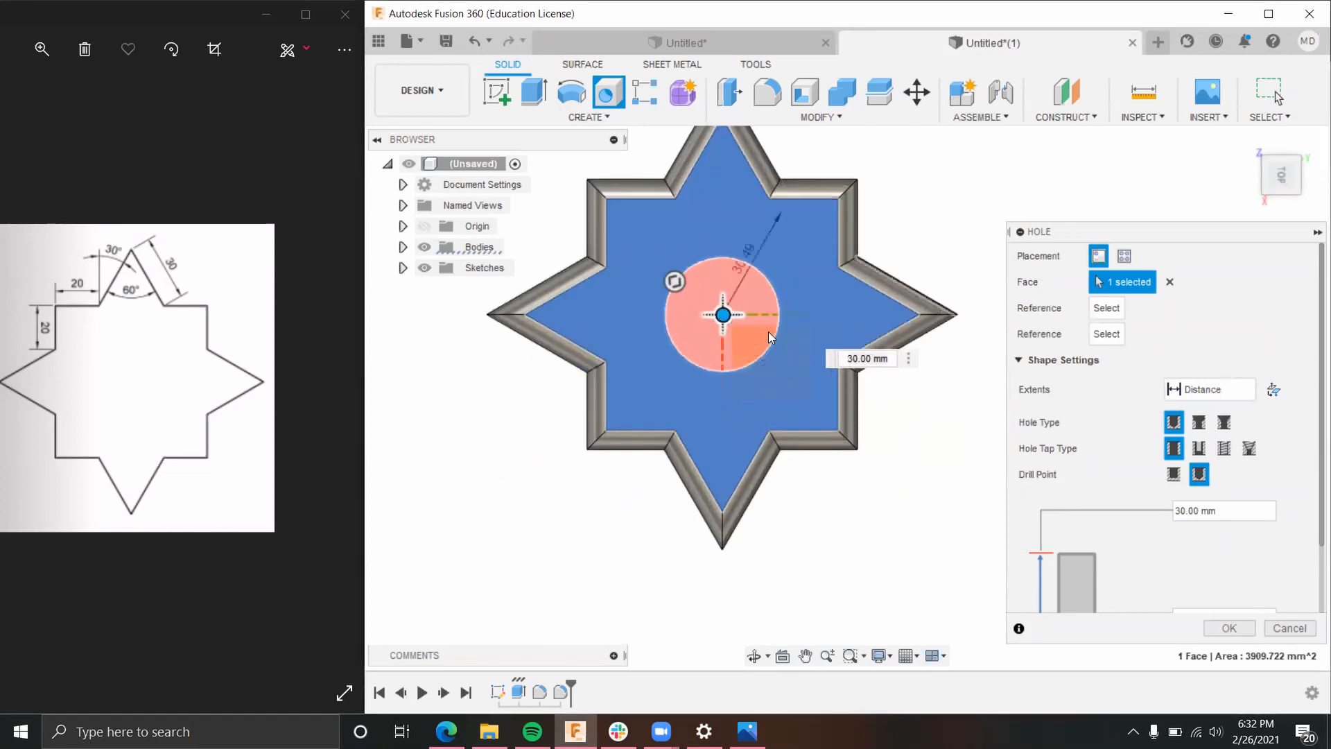
Step: Enlarge the centre hole's diameter to 45 mm and create the hole
left_click(673, 282)
mouse_move(672, 282)
left_mouse_down()
mouse_move(633, 262)
mouse_move(680, 291)
mouse_move(632, 271)
mouse_move(654, 279)
left_mouse_up()
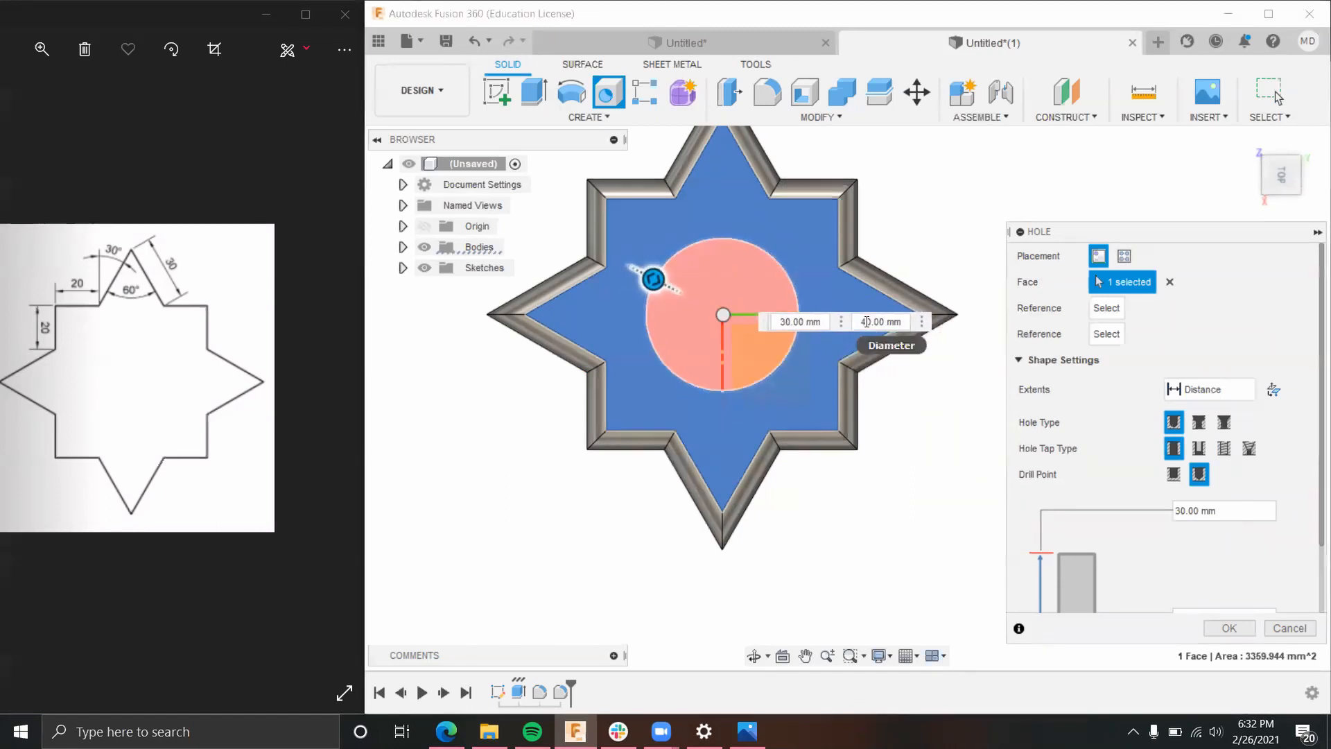
key("Return")
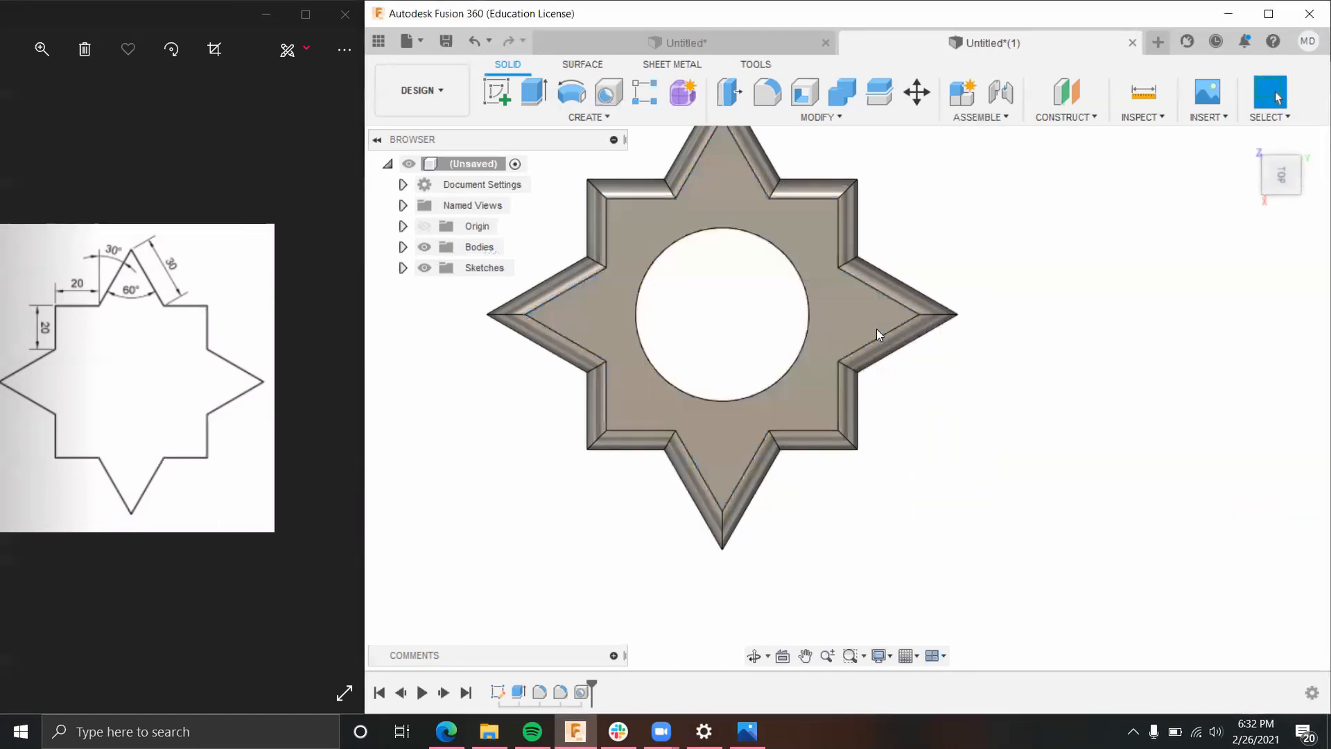
Step: Chamfer the inner cylindrical face of the centre hole with an equal distance of 5 mm
middle_click_drag(944, 404, 894, 340)
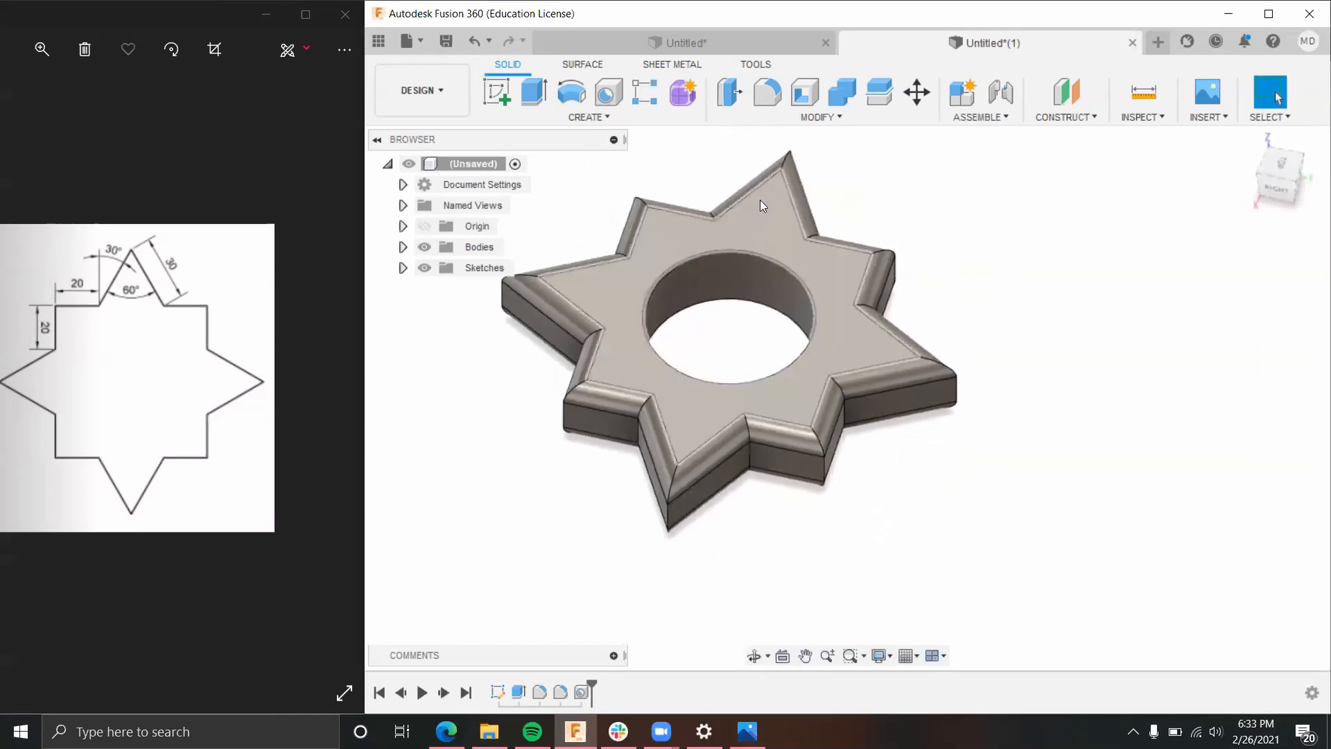
left_click(771, 115)
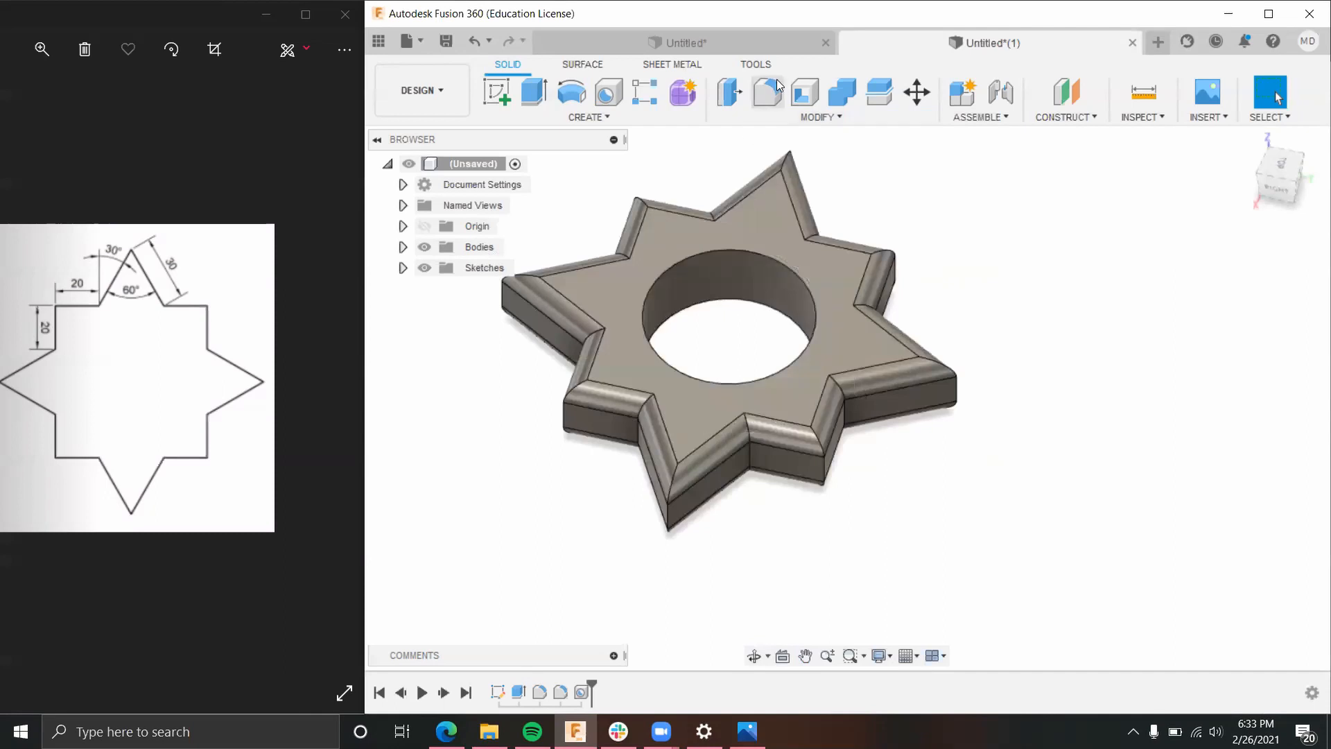
left_click(769, 118)
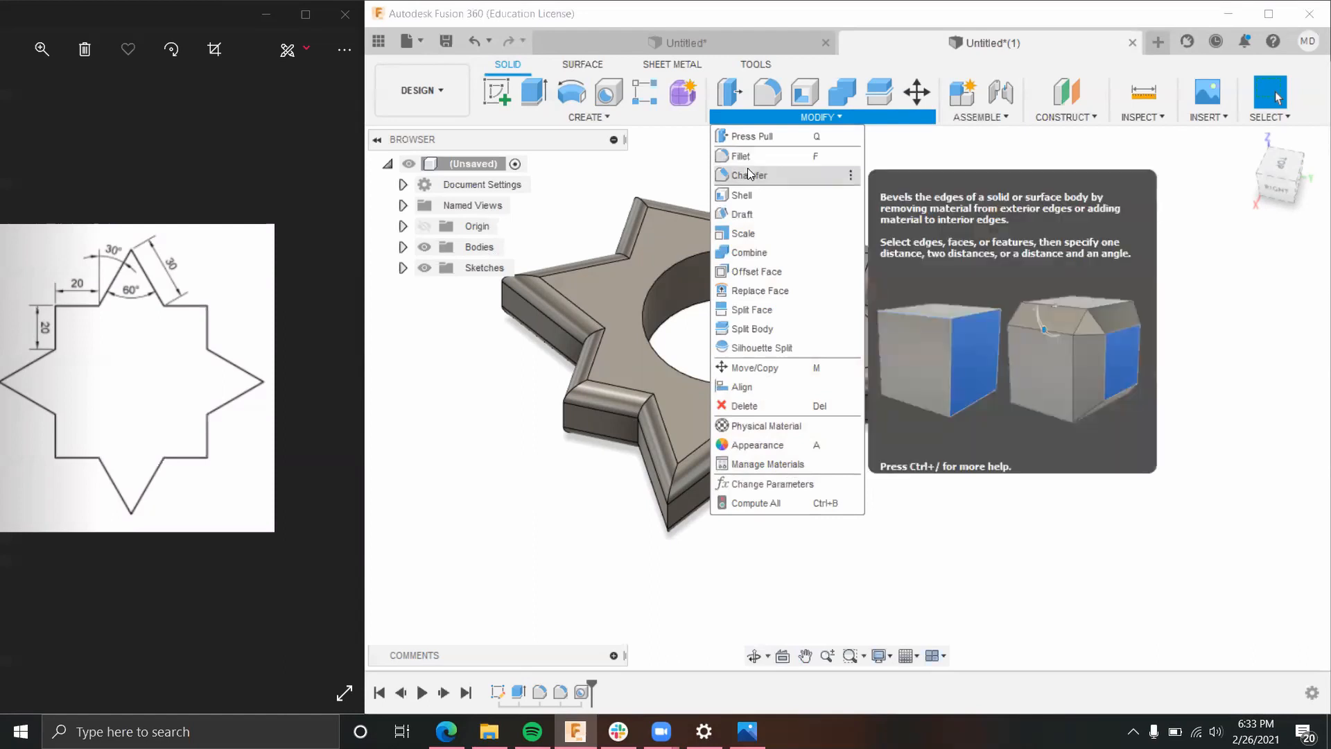
left_click(669, 295)
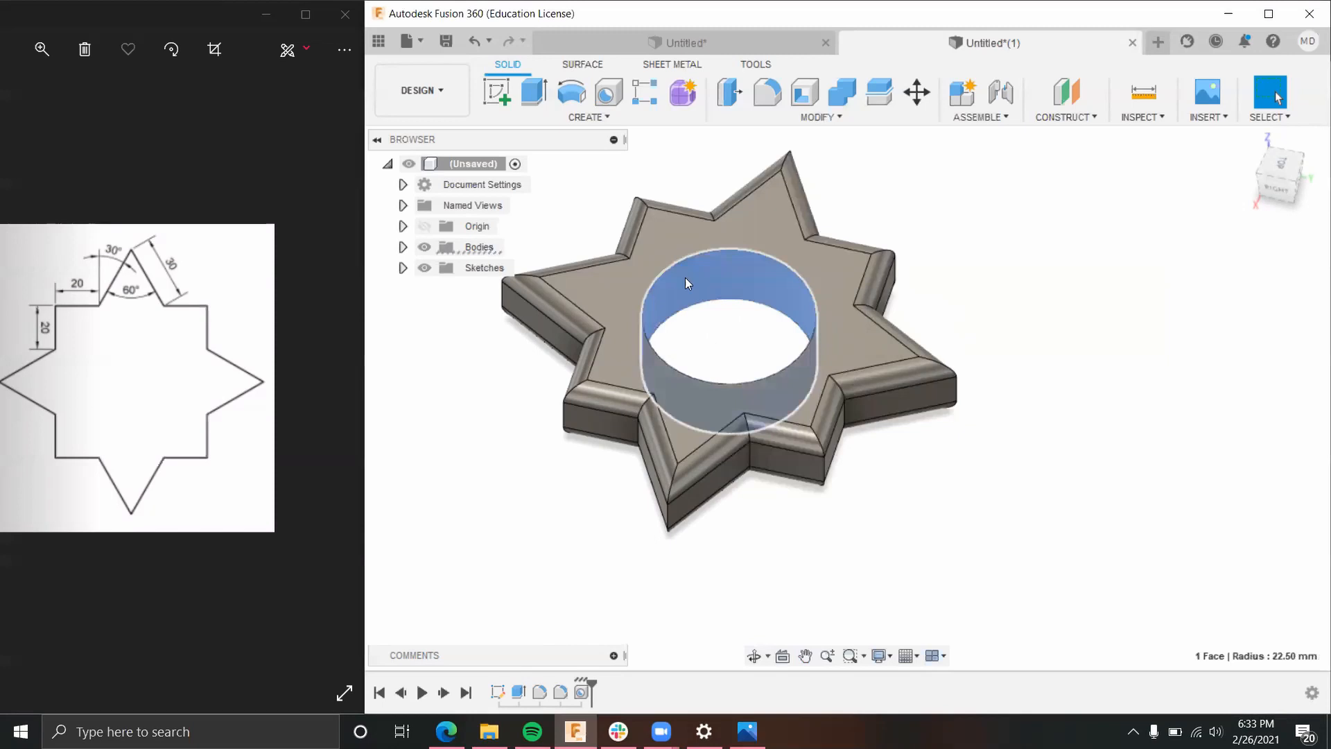
left_click(797, 116)
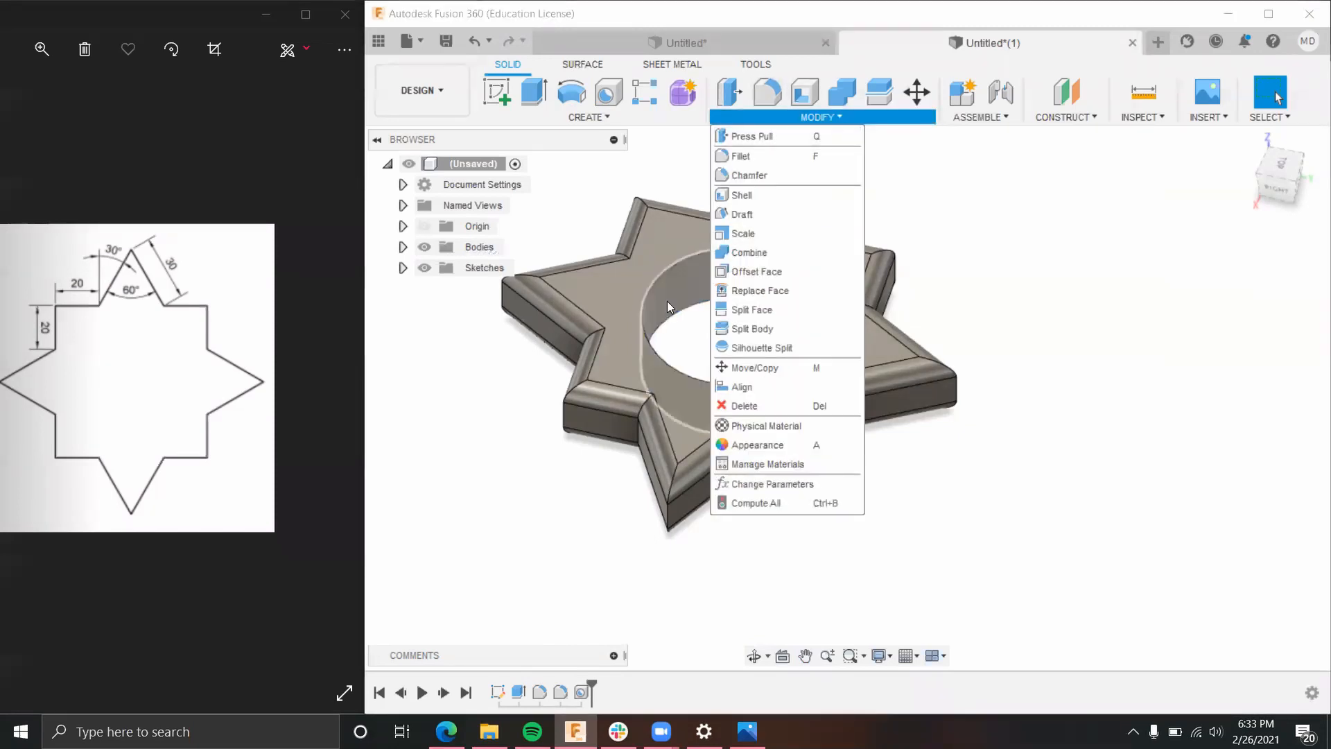
left_click(667, 301)
left_click(797, 116)
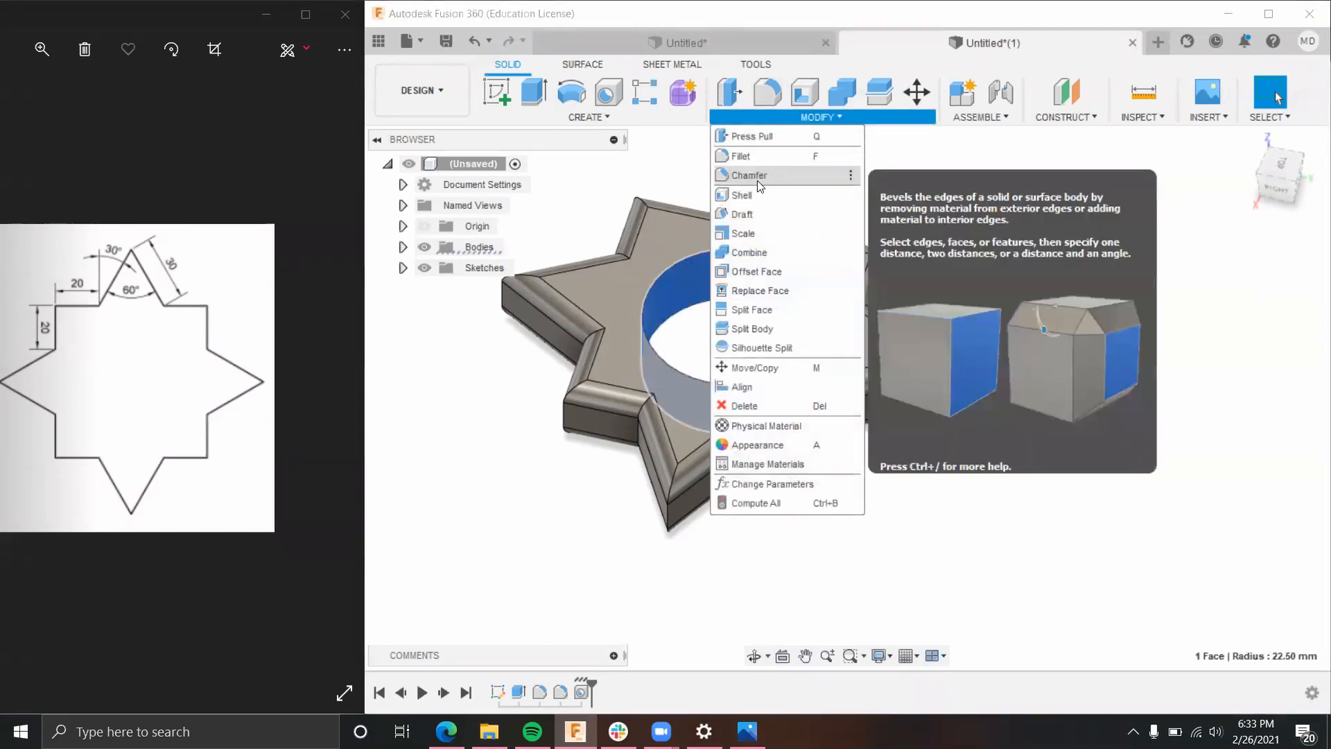
left_click(757, 176)
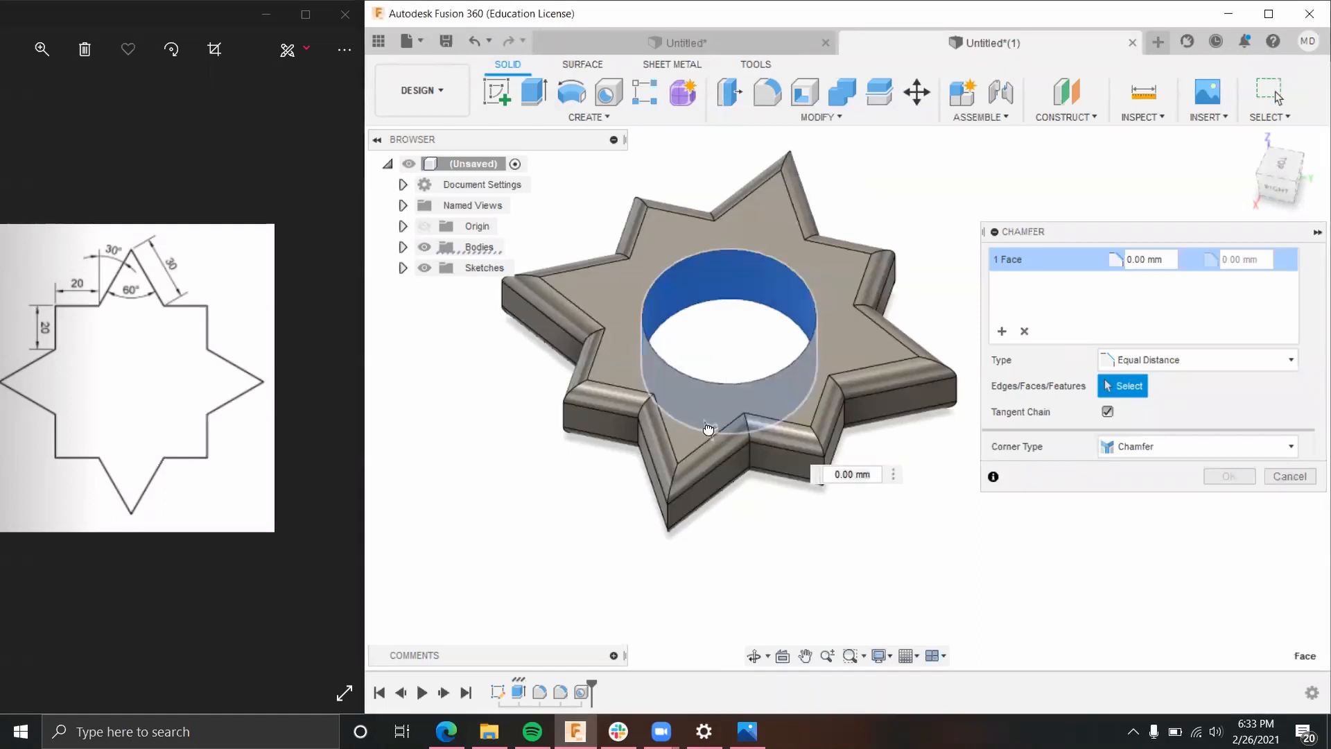
left_click_drag(710, 434, 708, 432)
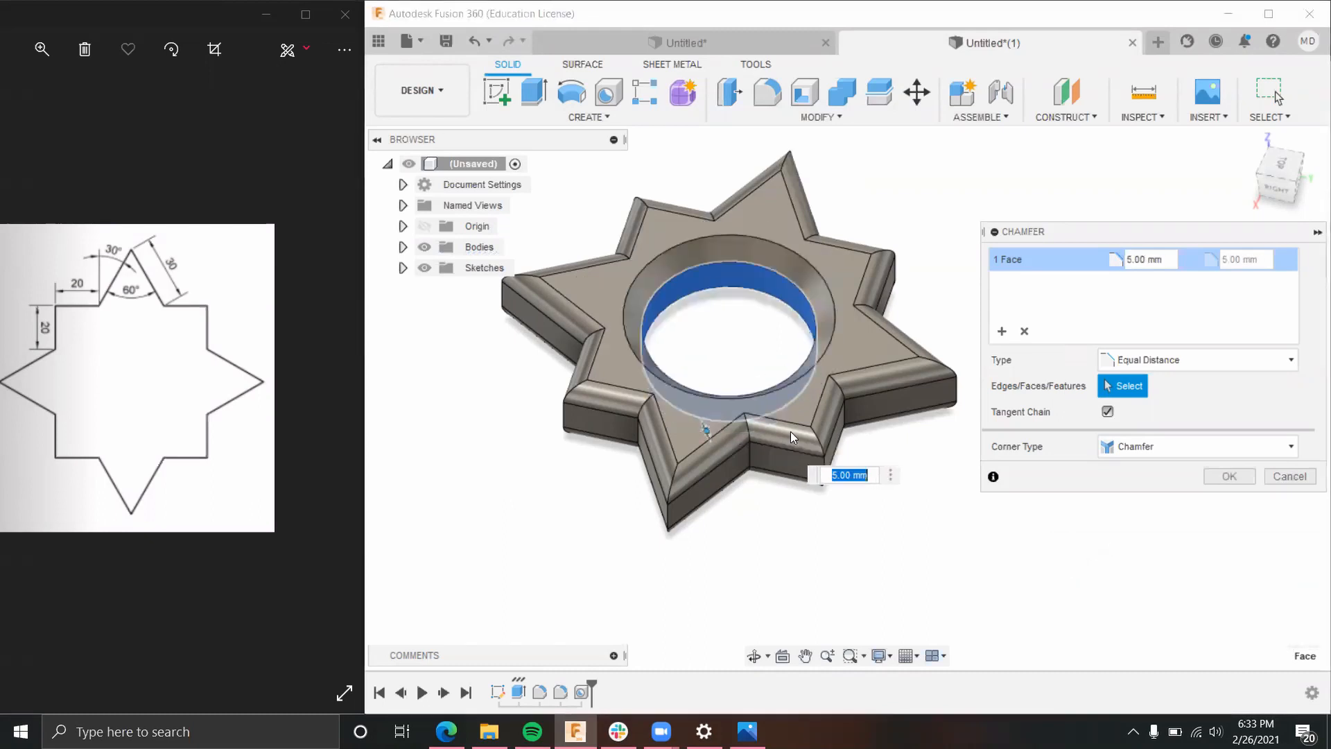
key("Return")
Step: Examine the finished star with its filleted edges and chamfered centre hole, up close and as a whole
middle_click_drag(999, 335, 1001, 294, "shift")
scroll(871, 273, "up", 5)
scroll(884, 264, "down", 4)
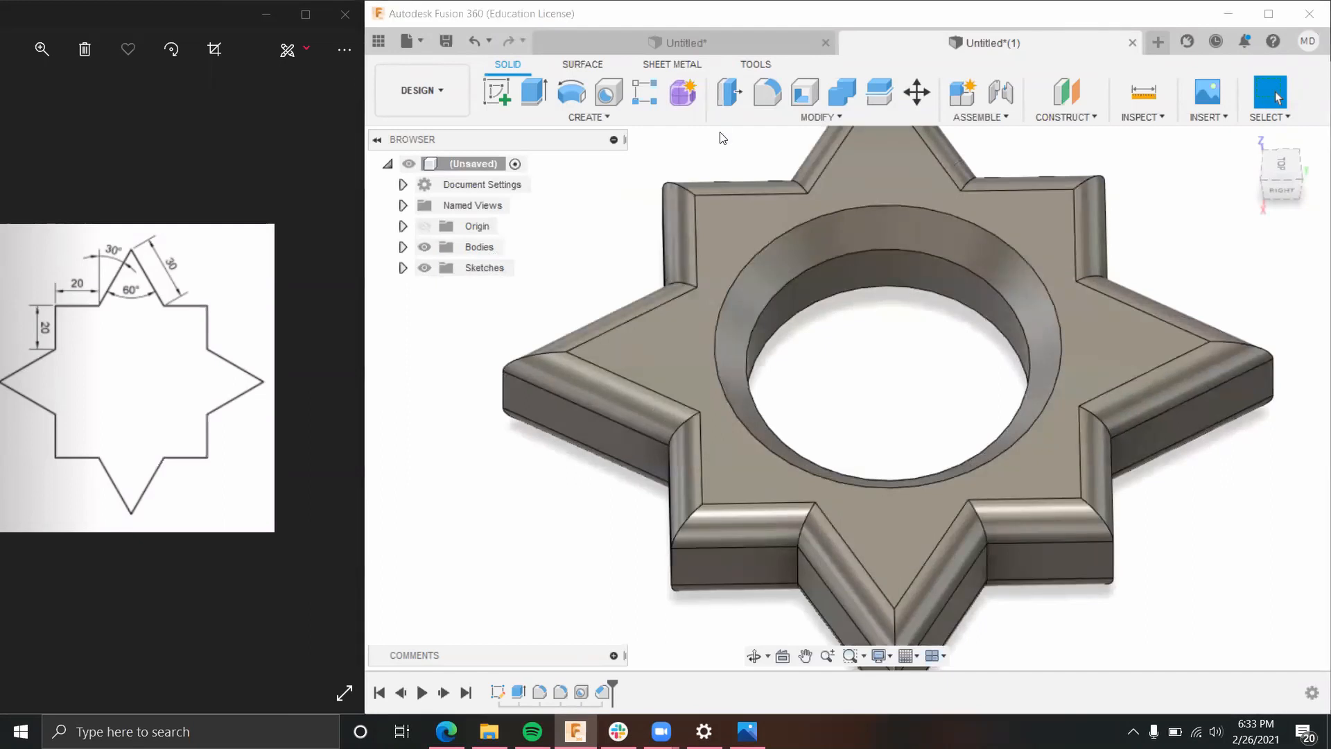
scroll(892, 326, "down", 4)
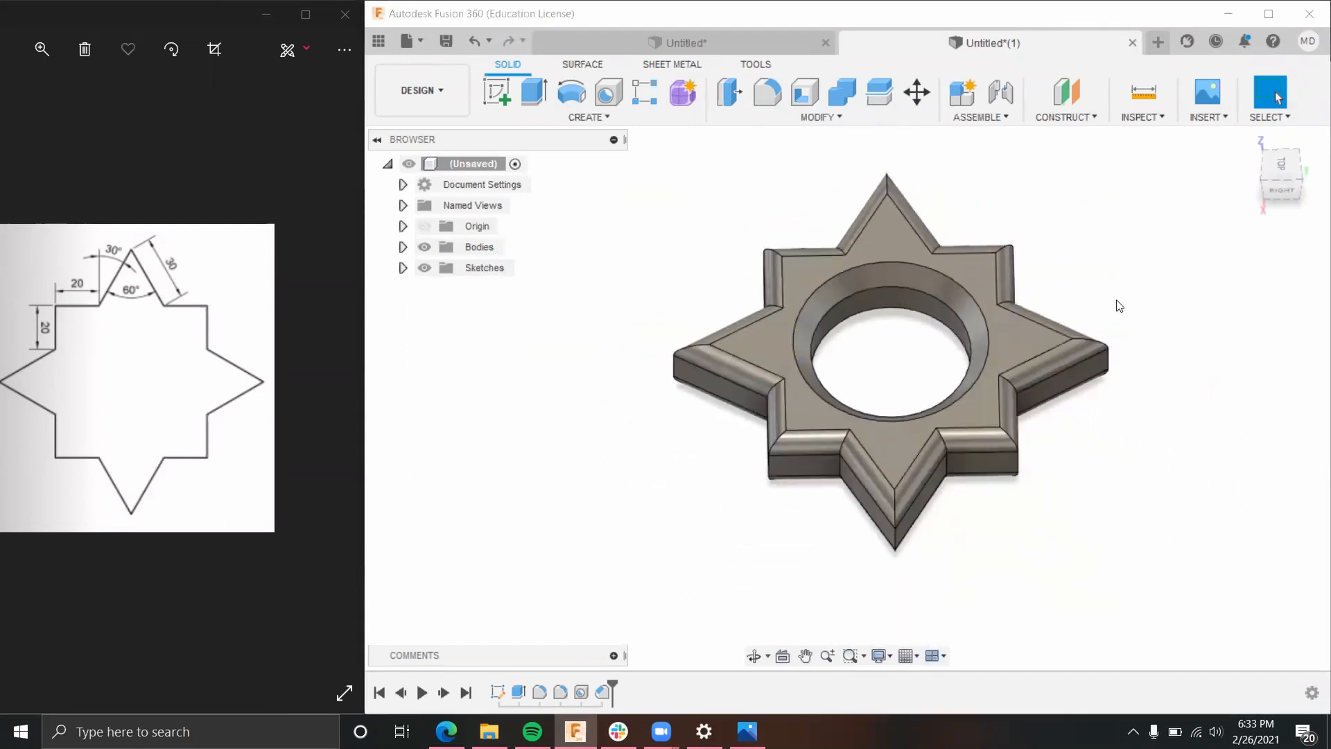
middle_click_drag(1103, 320, 1017, 330)
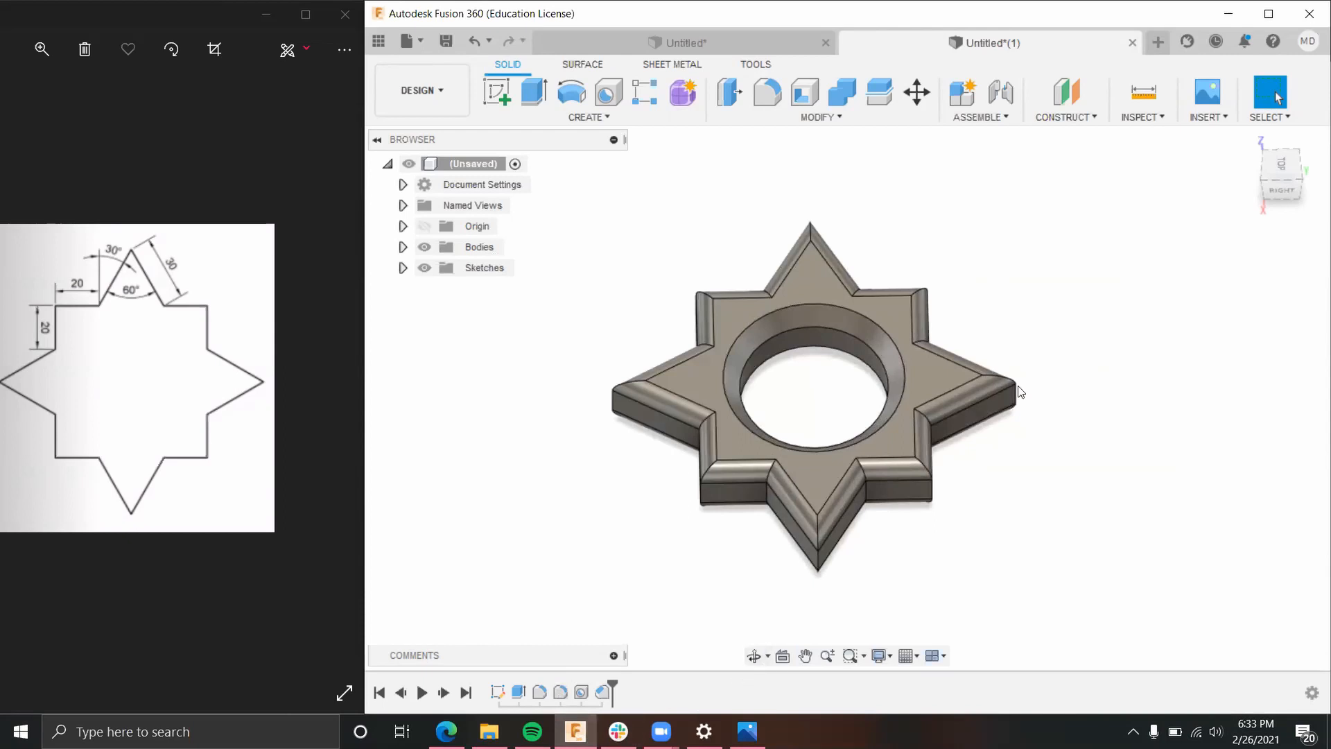
scroll(958, 433, "up", 2)
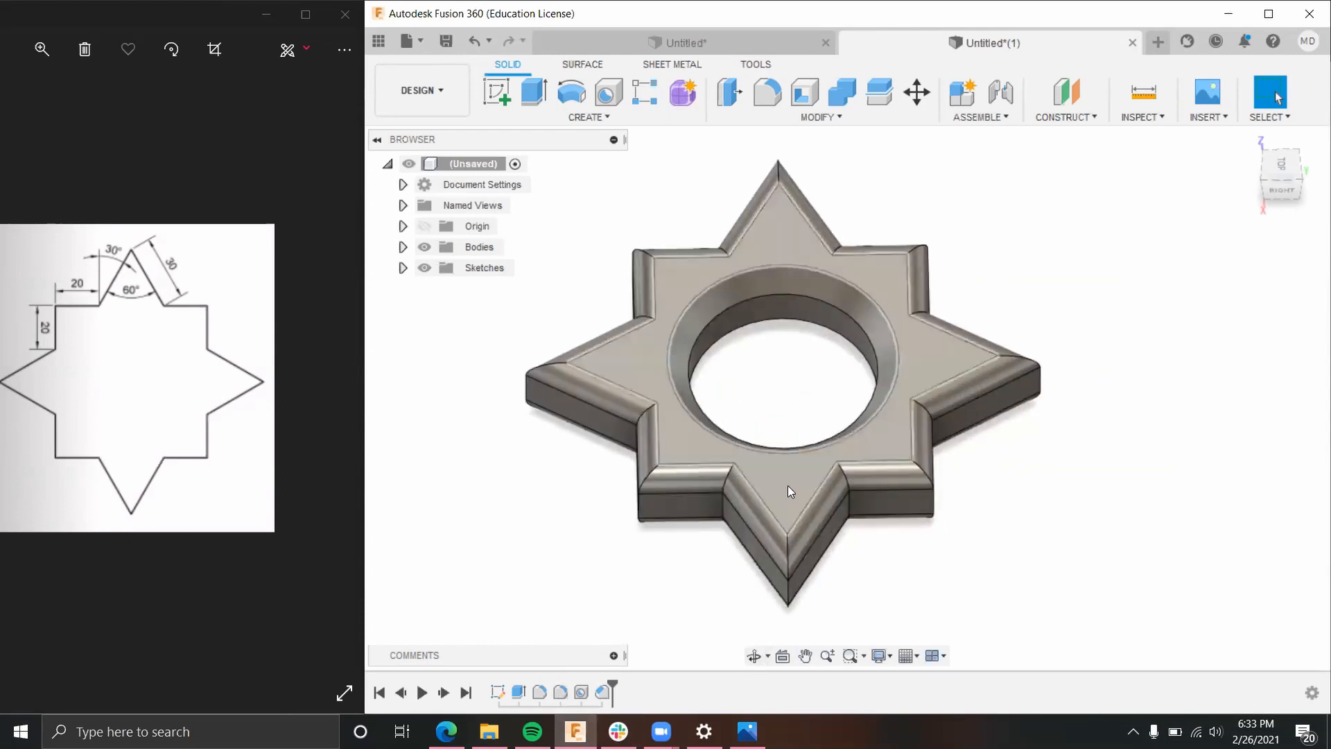
middle_click_drag(1084, 293, 1129, 291)
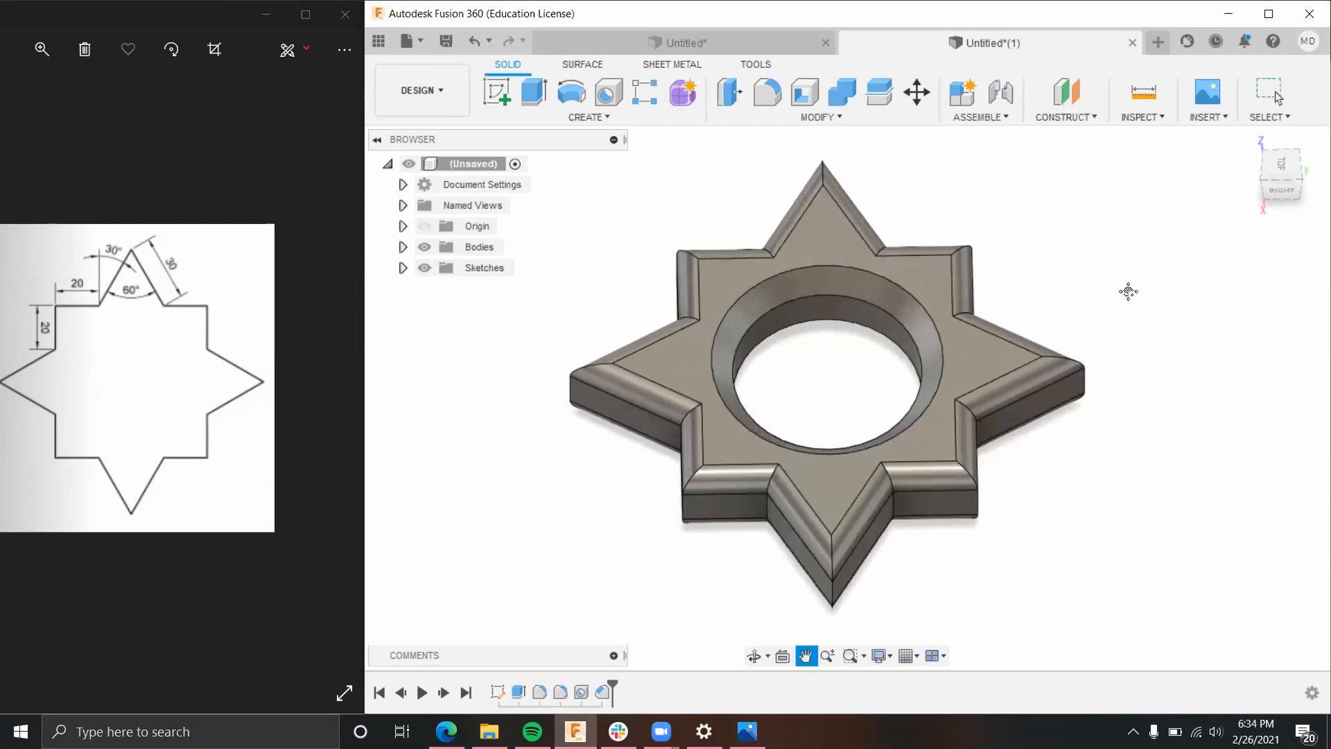
scroll(984, 321, "up", 1)
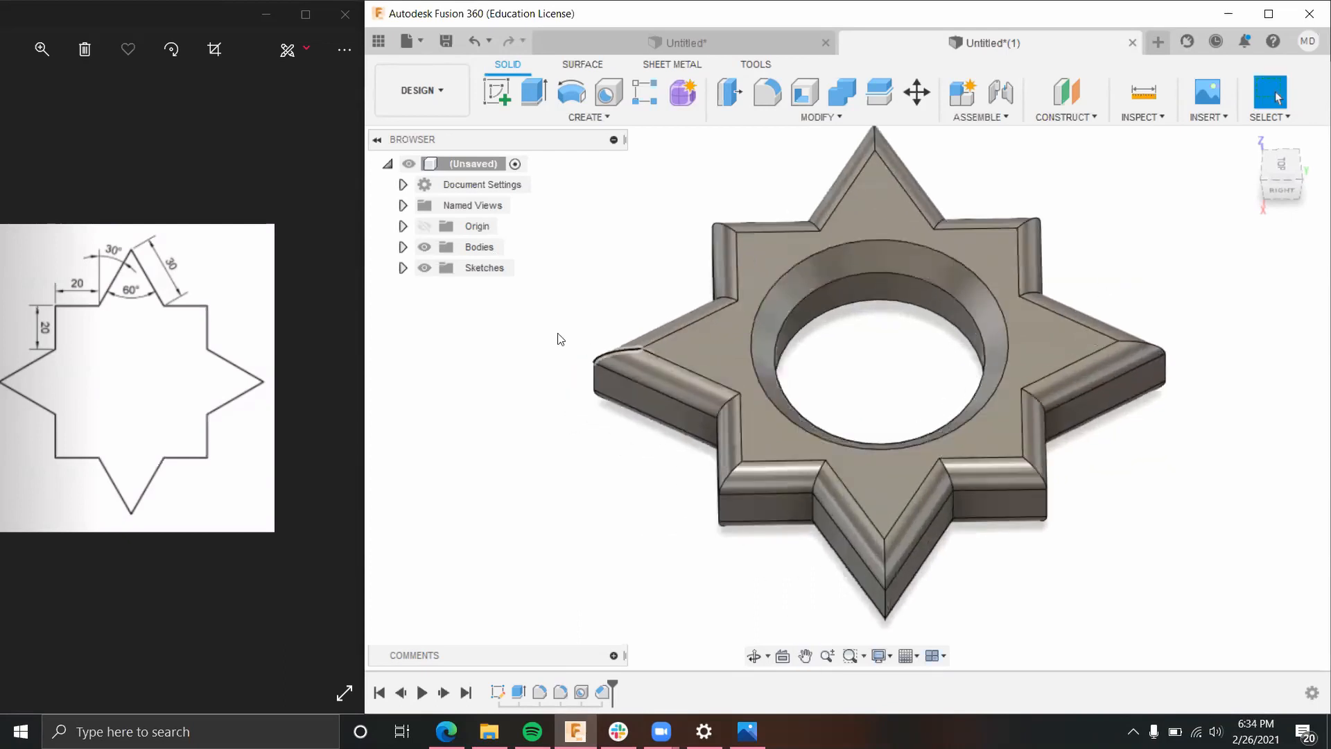
scroll(560, 338, "down", 2)
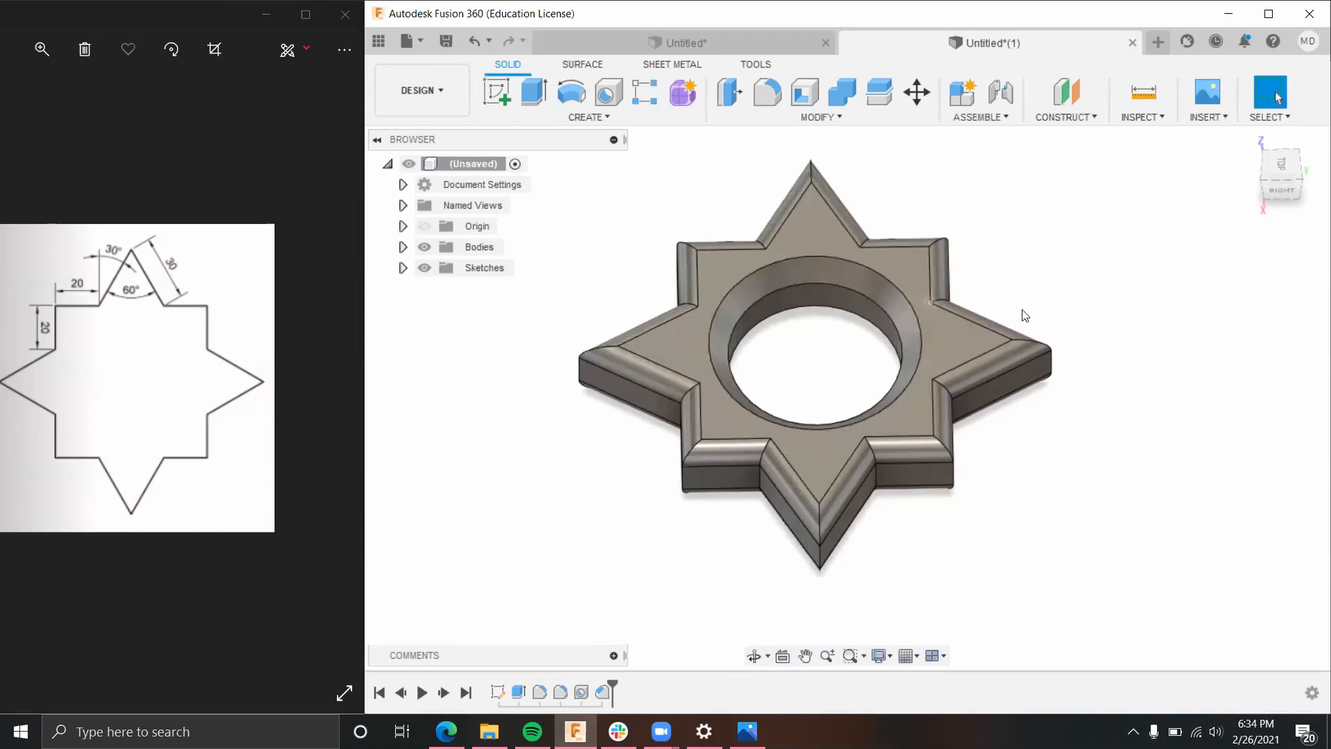
middle_click_drag(1047, 299, 1112, 294)
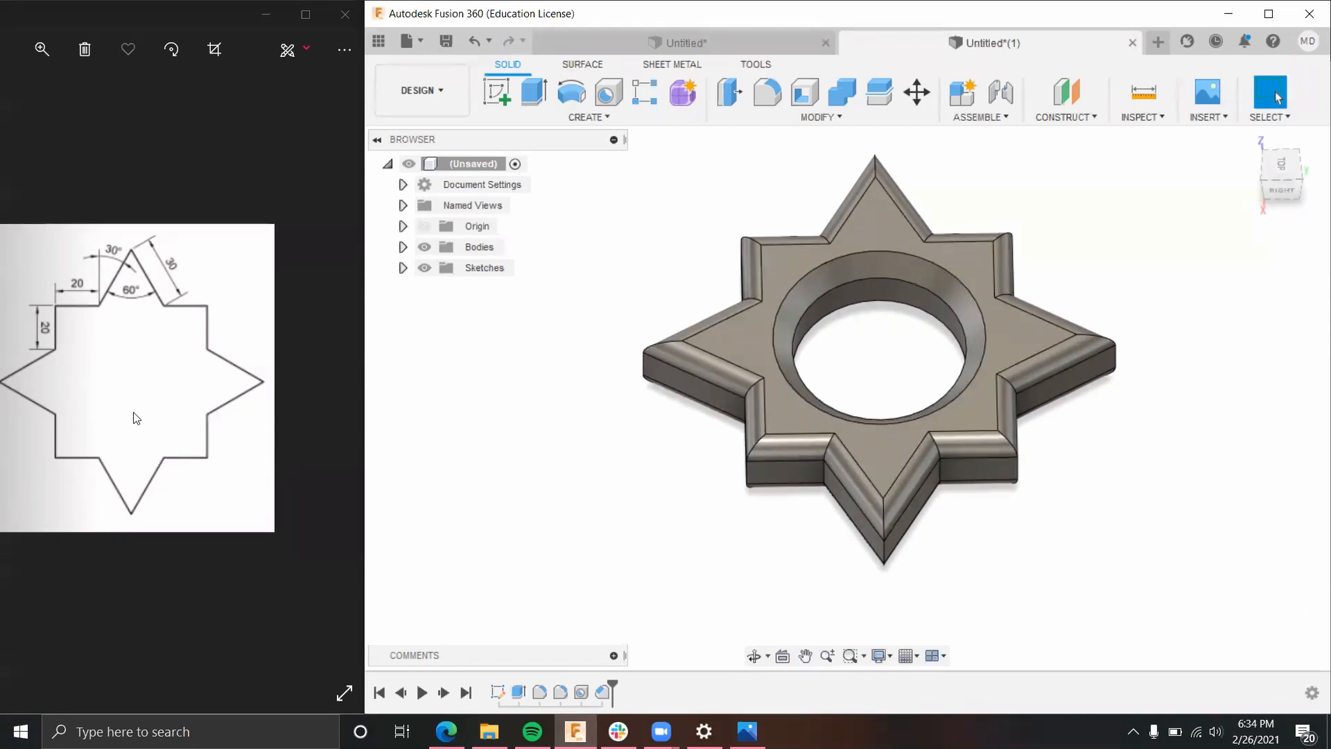
Step: Switch to the 3D Modeling with Fusion 360 slides, show the Third Sketch slide full screen, and leave the presentation
scroll(1095, 441, "up", 2)
middle_click_drag(1095, 453, 1090, 483)
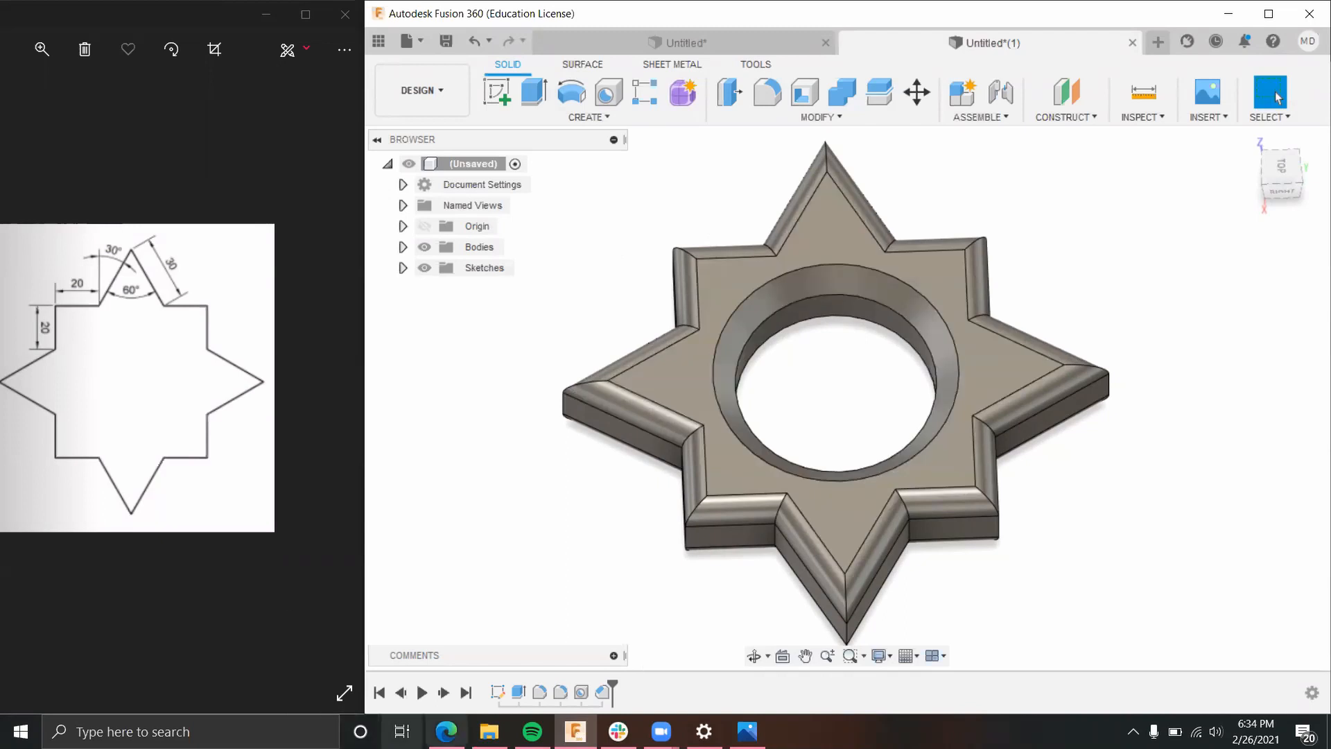
left_click(446, 731)
scroll(167, 534, "down", 2)
scroll(167, 534, "down", 1)
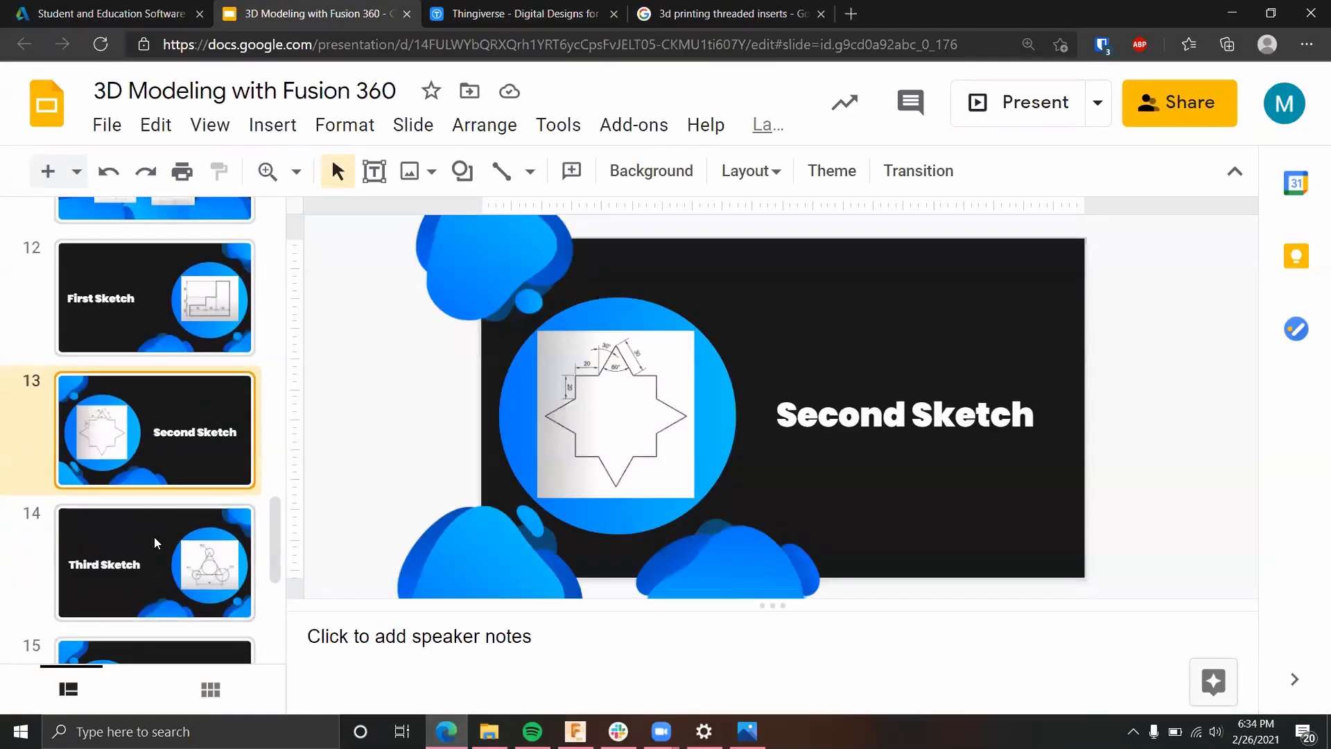
left_click(157, 543)
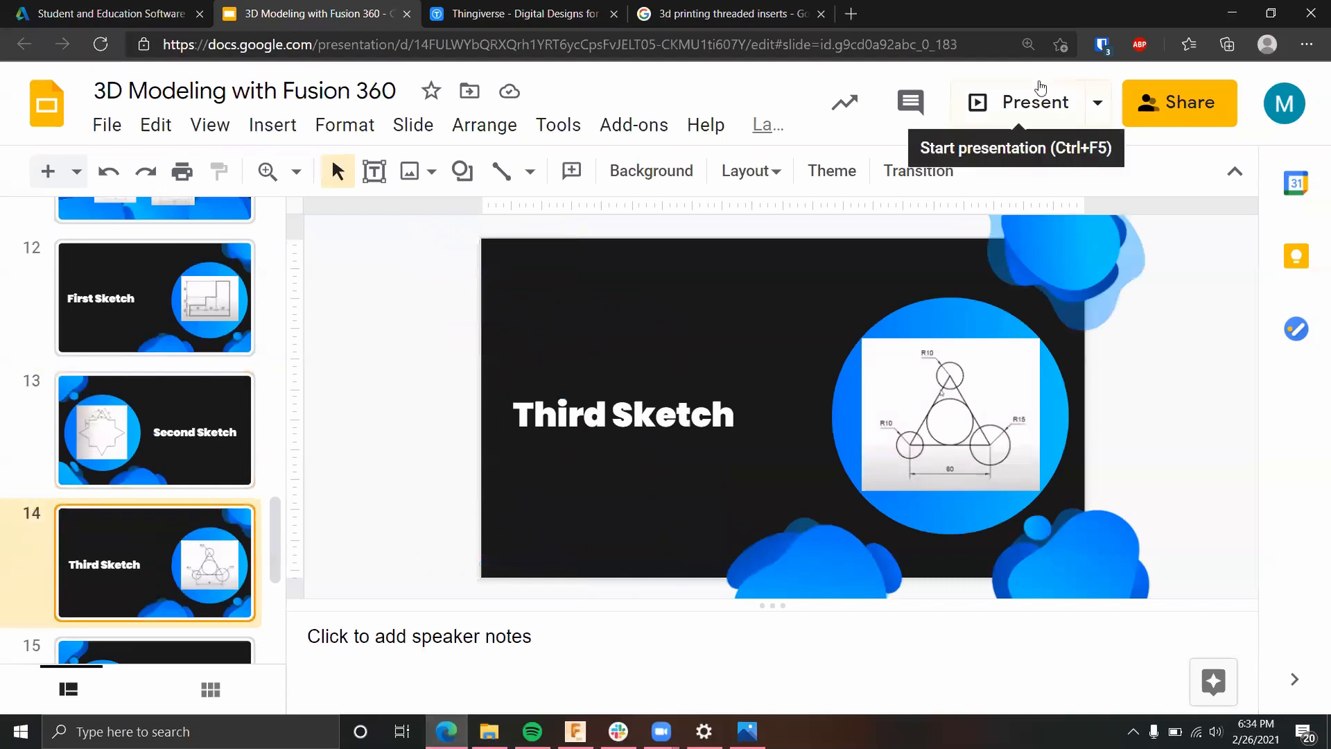
left_click(1028, 117)
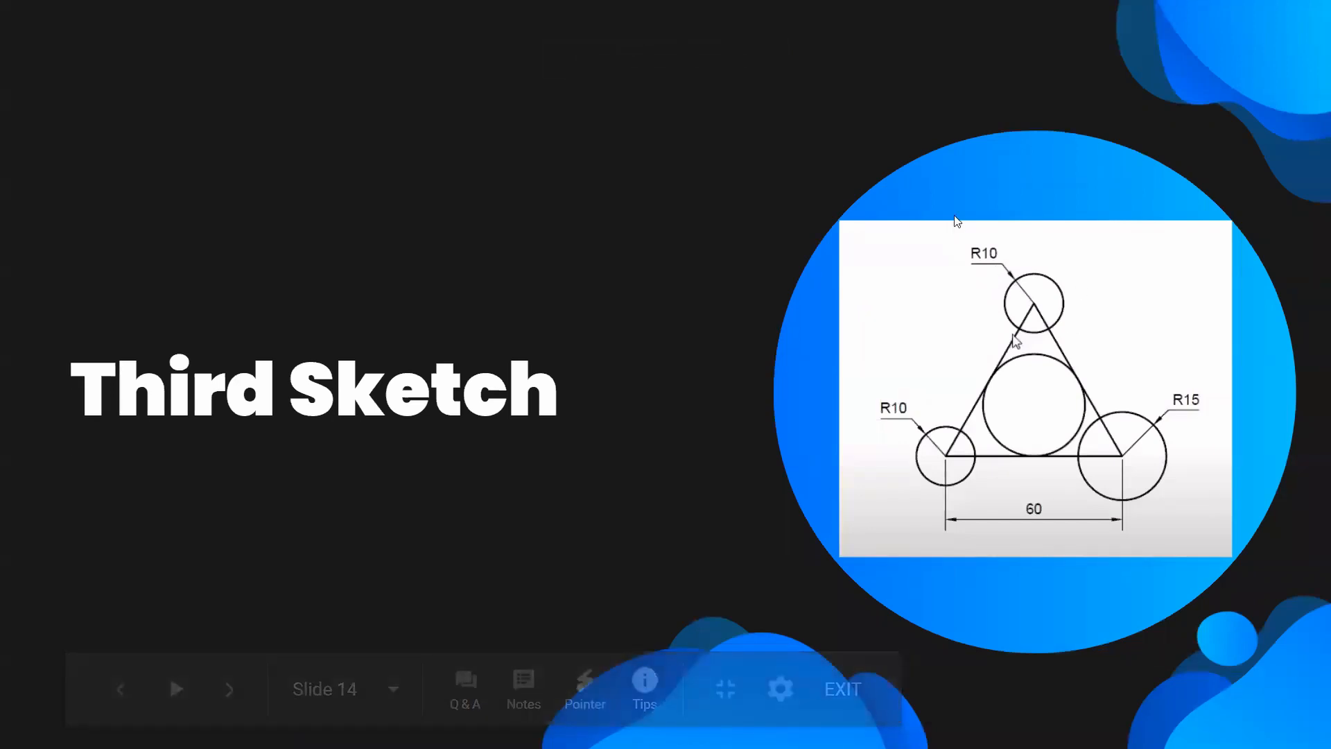
key("Escape")
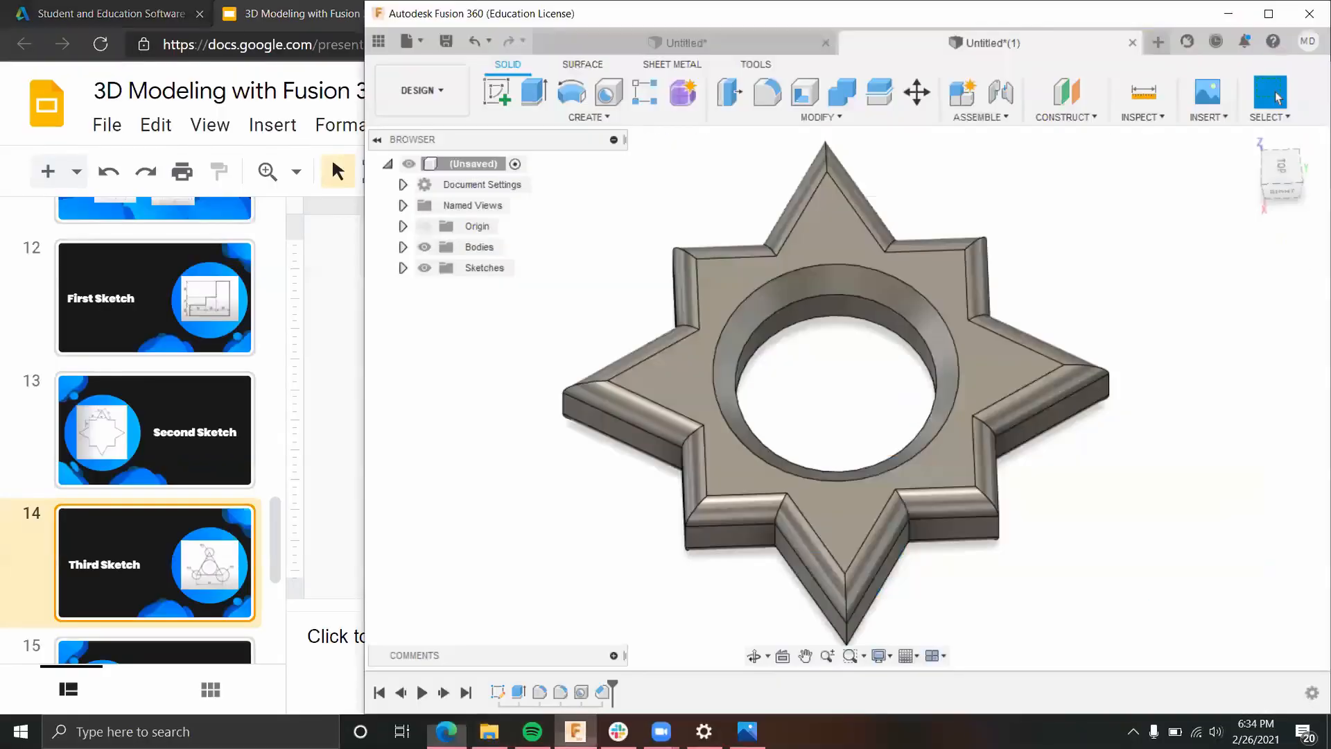
Step: Replace the star reference image with 3.PNG from the workshop folder and place its window beside the Fusion 360 modeling area
left_click(576, 731)
left_click(747, 731)
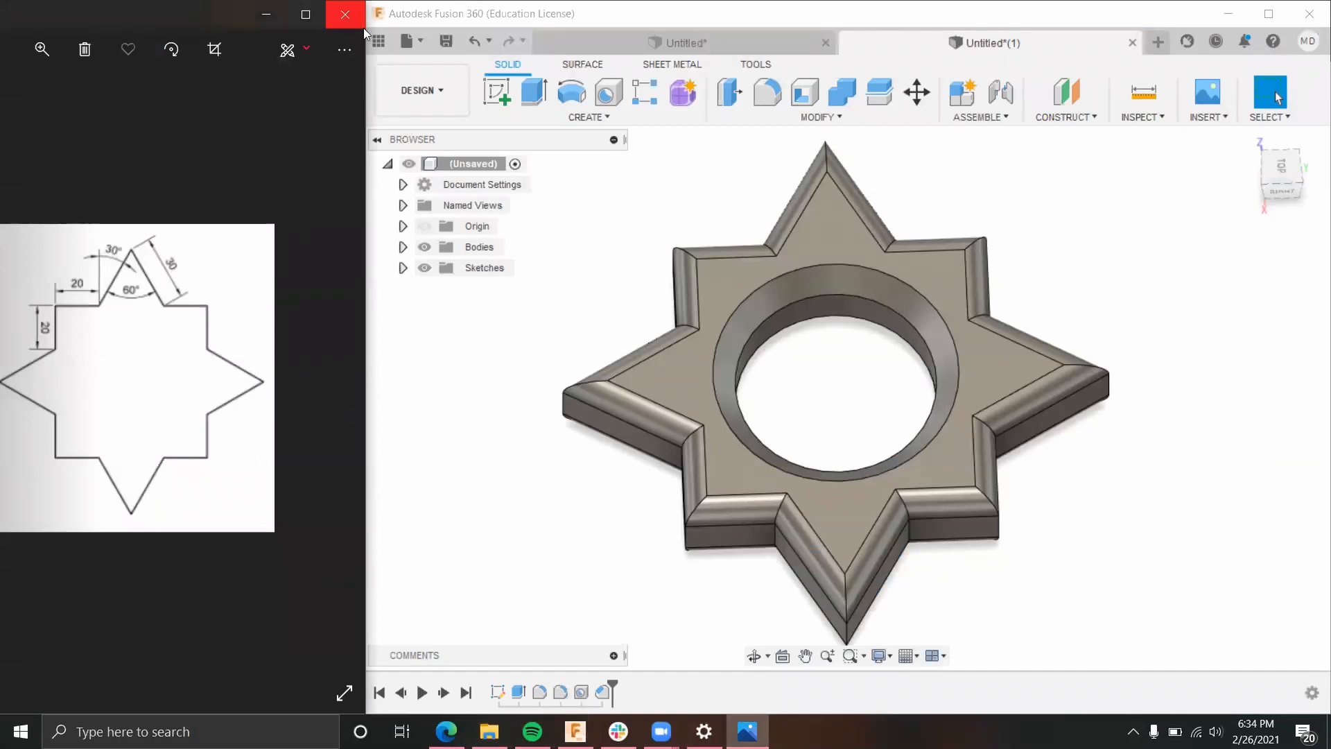
left_click(345, 14)
left_click(489, 731)
double_click(735, 277)
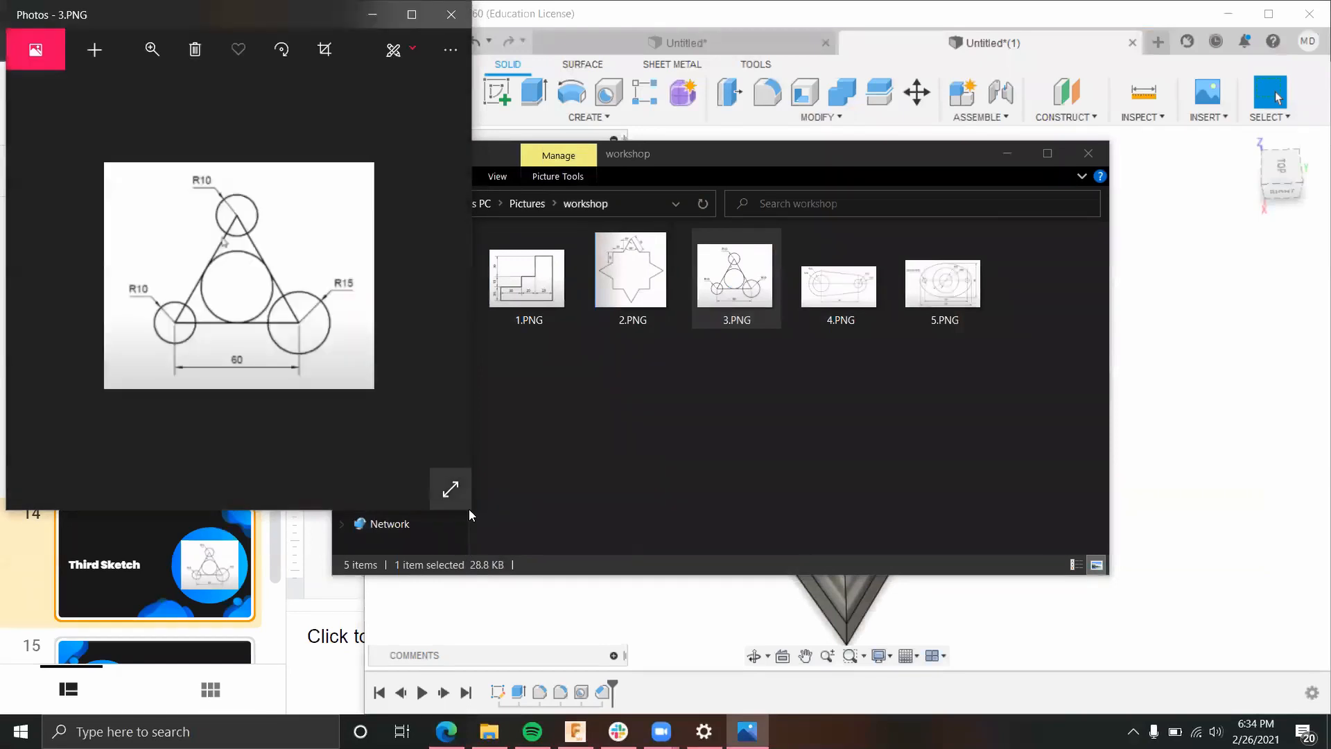
left_click_drag(468, 513, 438, 714)
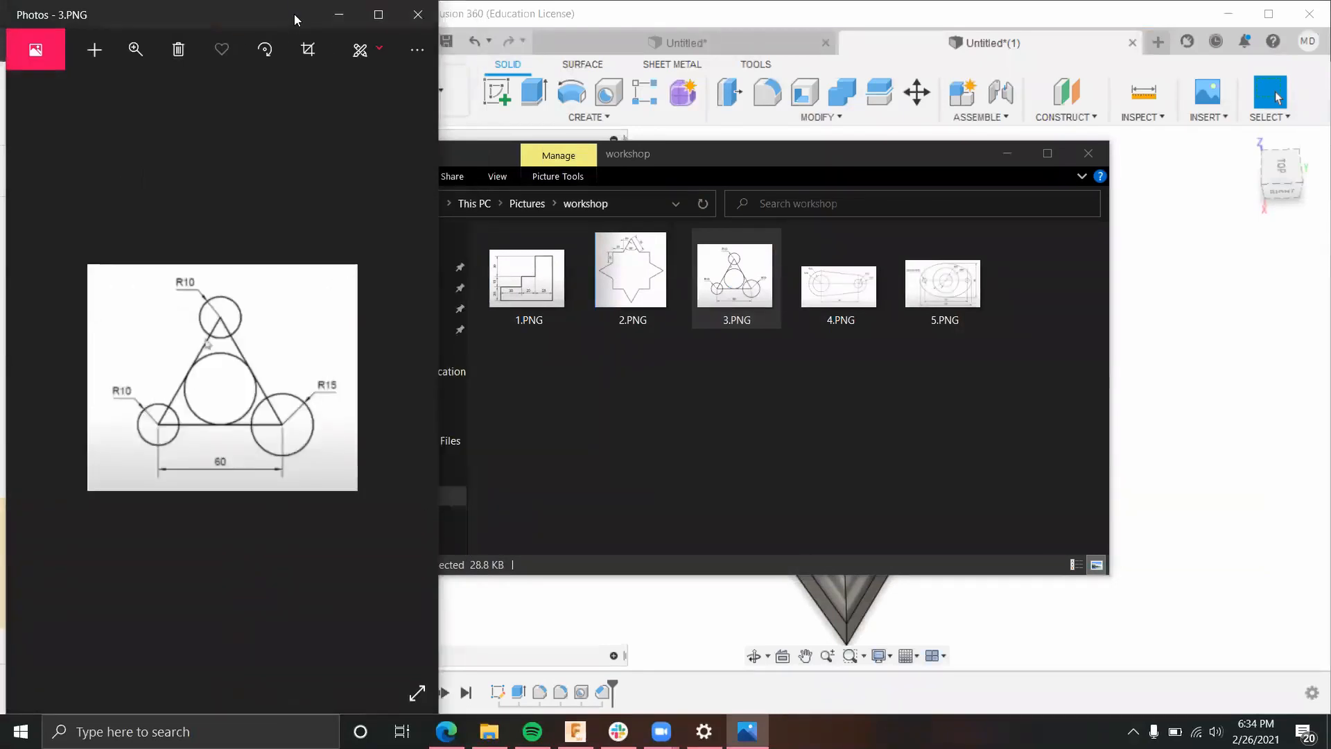
left_click_drag(290, 23, 212, 22)
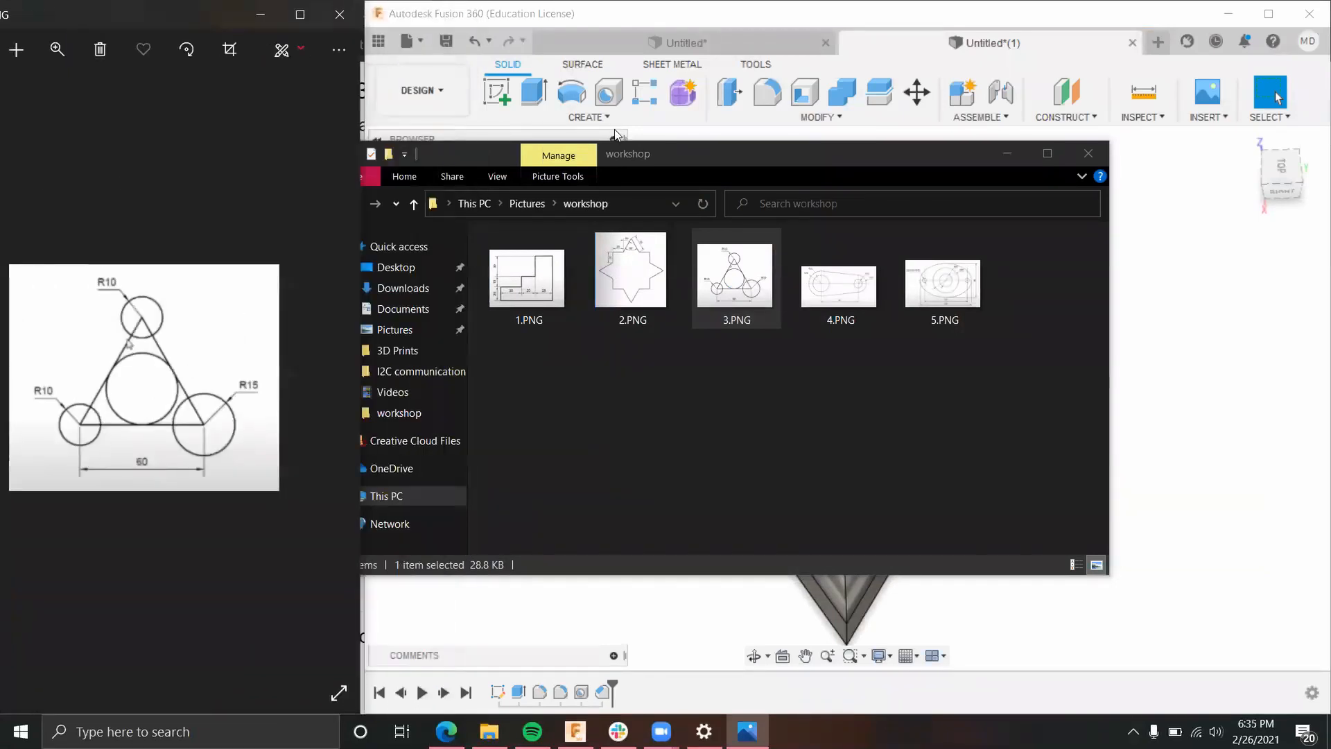
left_click(1008, 153)
Step: Start a new design and create a sketch on the horizontal XY plane
left_click(1165, 44)
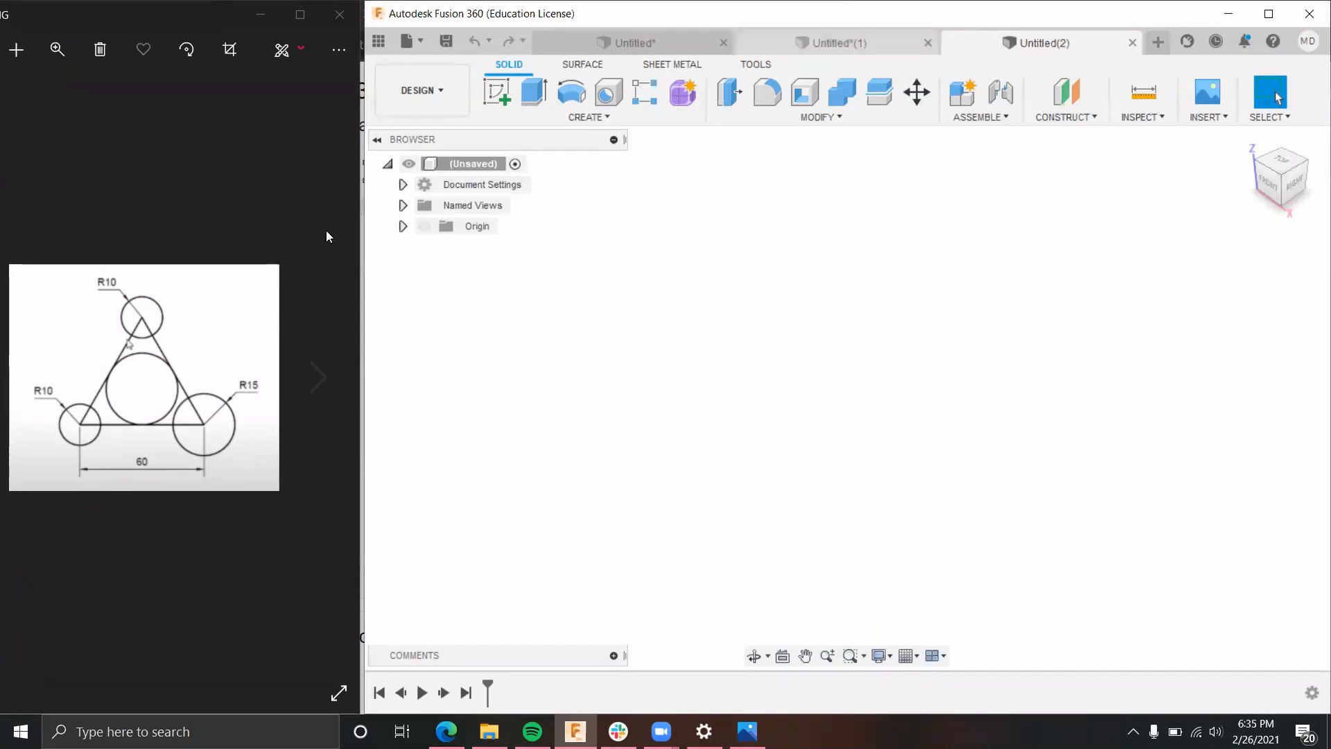
left_click(503, 92)
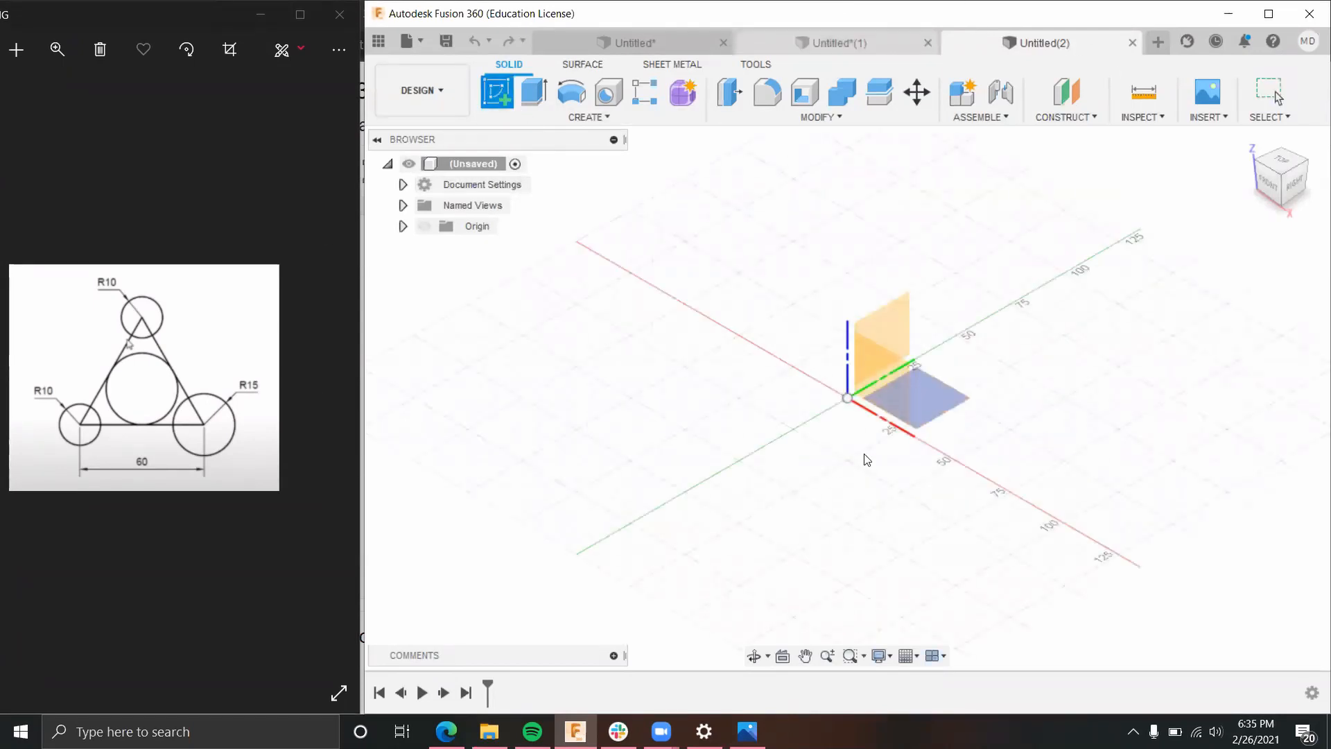
left_click(932, 407)
scroll(853, 458, "up", 4)
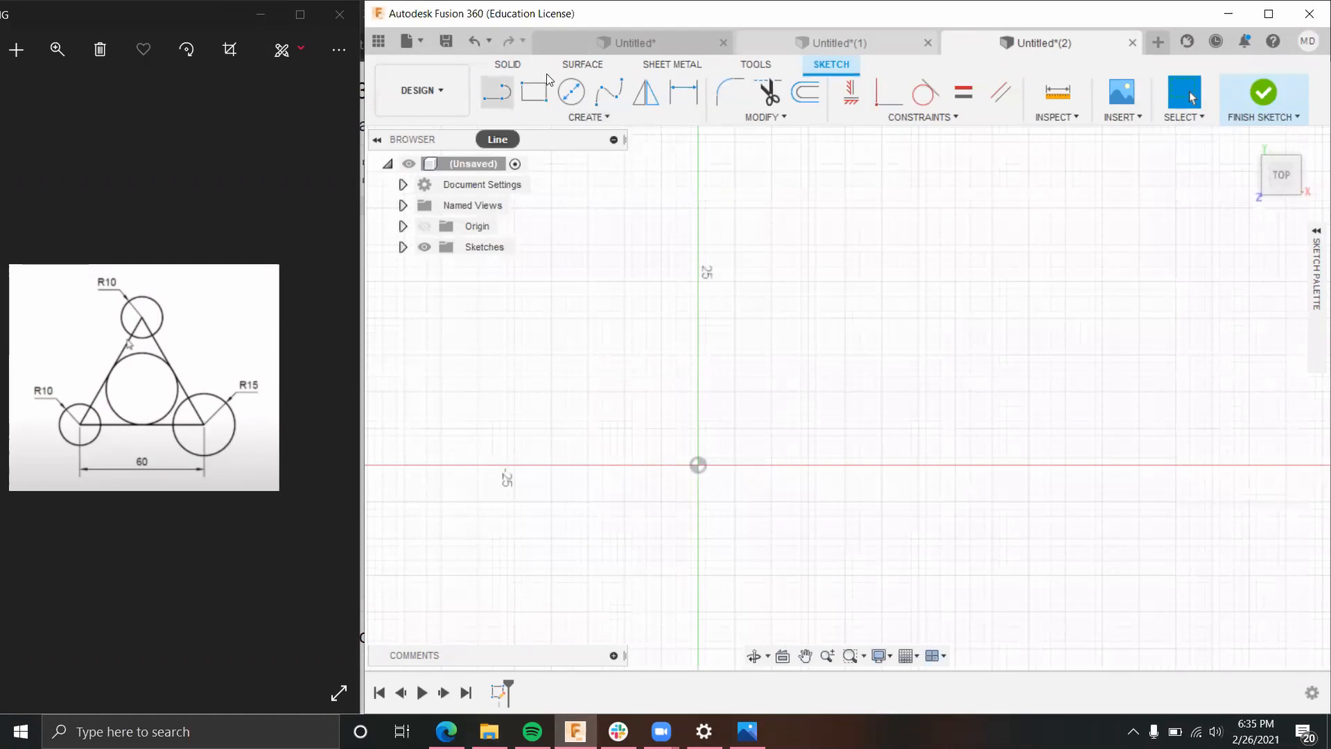
Step: Draw a closed triangle with one corner at the origin and a horizontal base about 41 mm long along the X axis
left_click(497, 93)
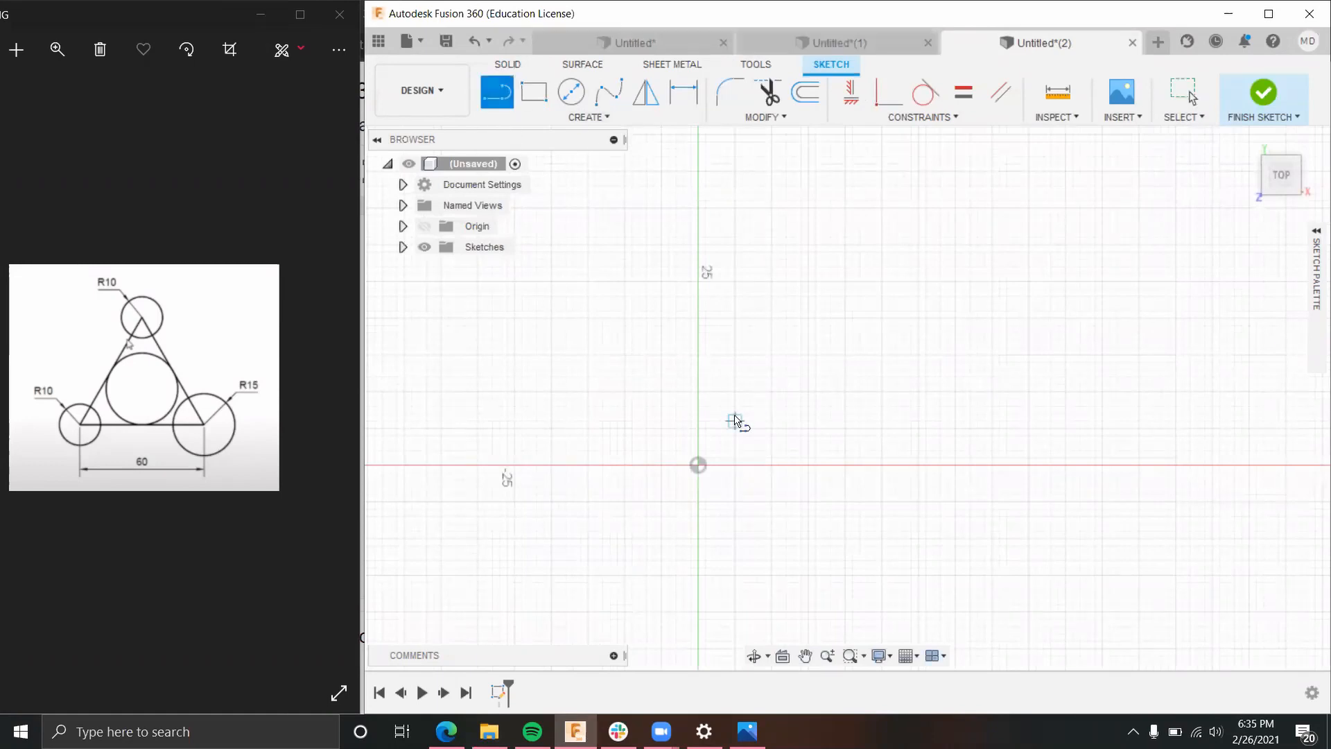
left_click(698, 465)
left_click(875, 201)
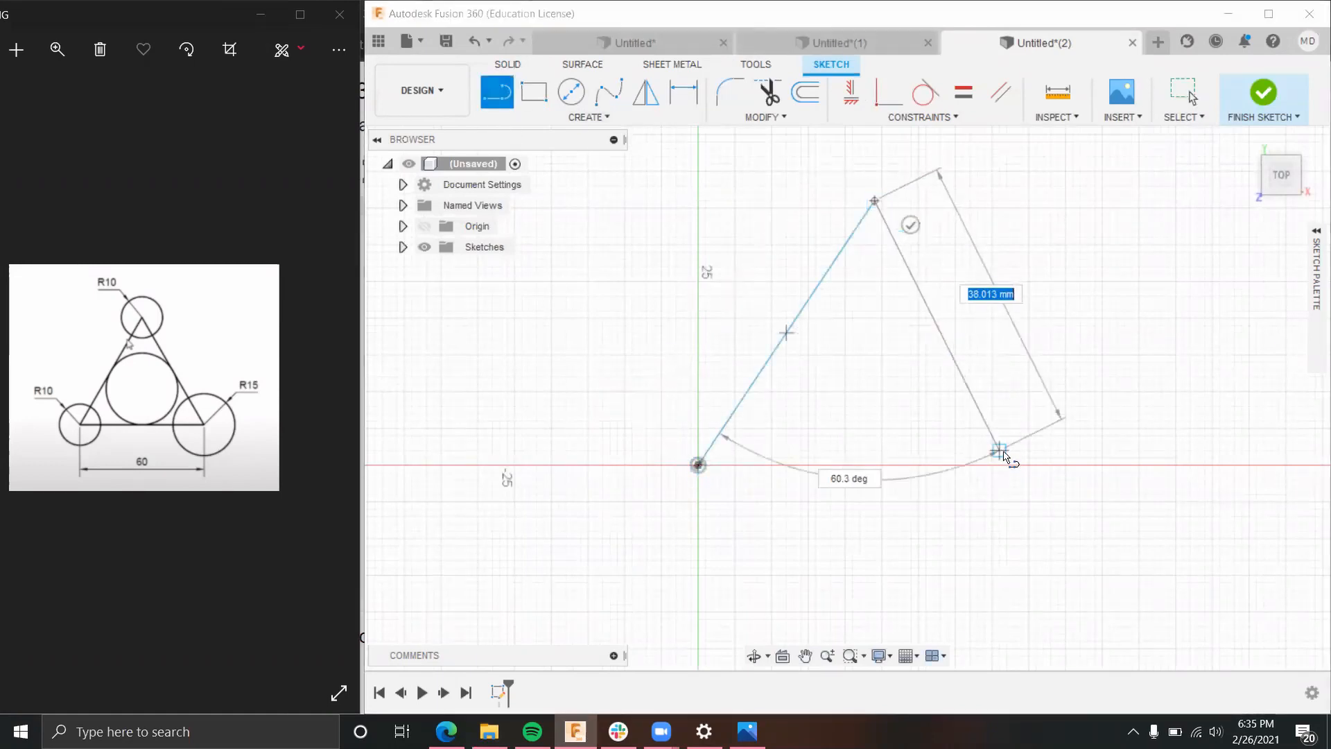
left_click(999, 464)
left_click(698, 466)
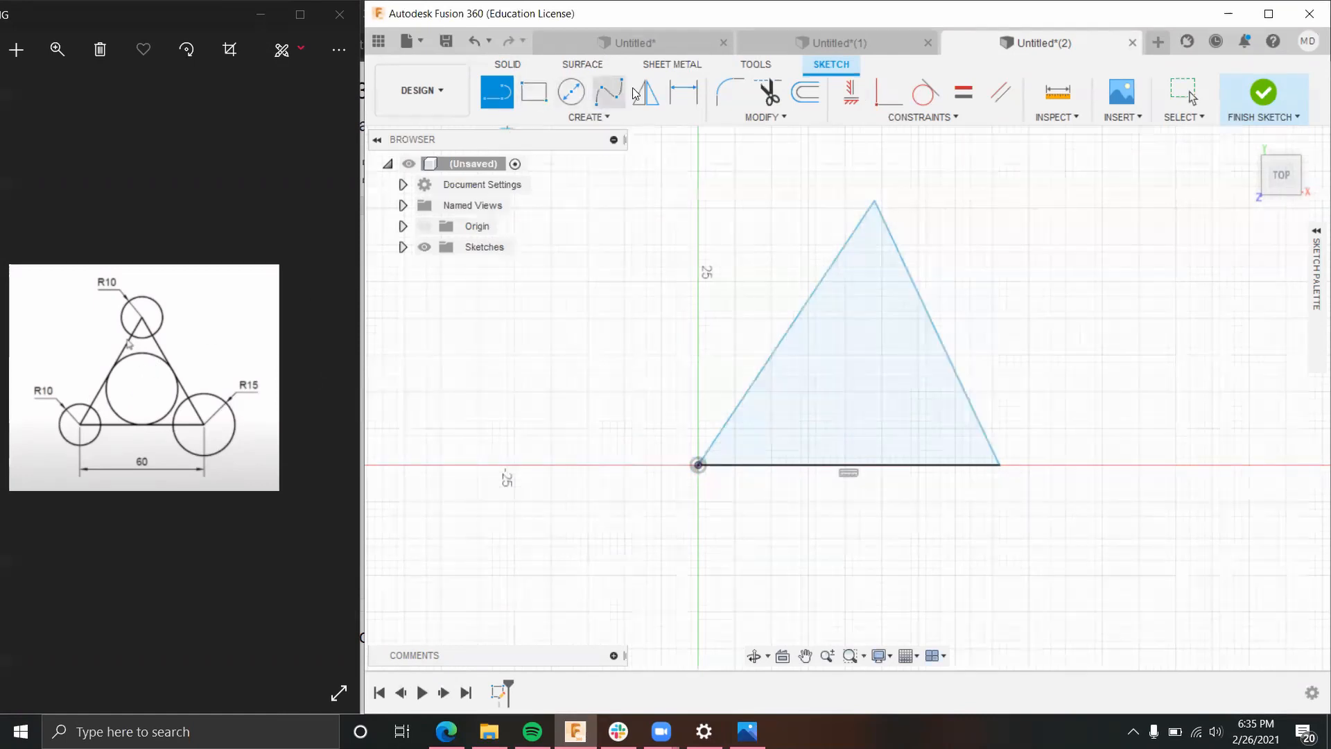
Step: Dimension the angle between the triangle's base and the side rising from the origin at 60 degrees
left_click(684, 92)
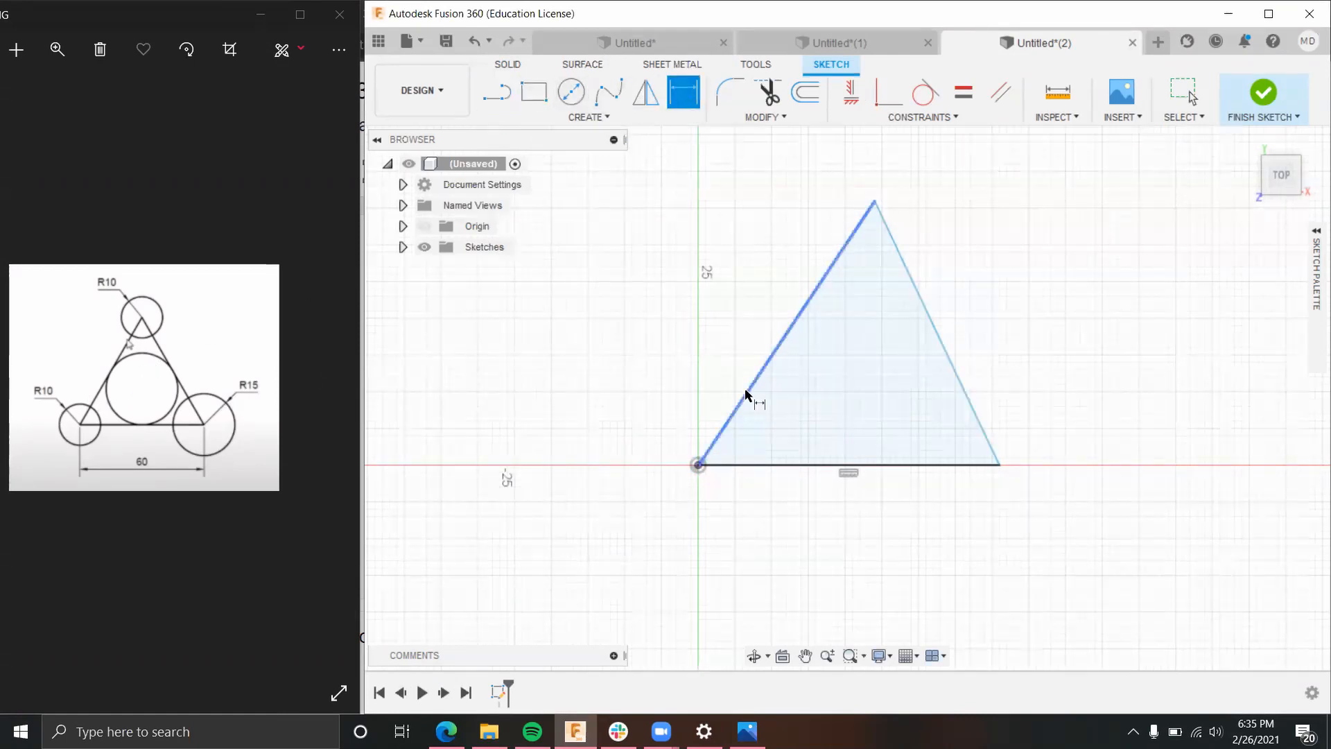
left_click(765, 464)
left_click(796, 423)
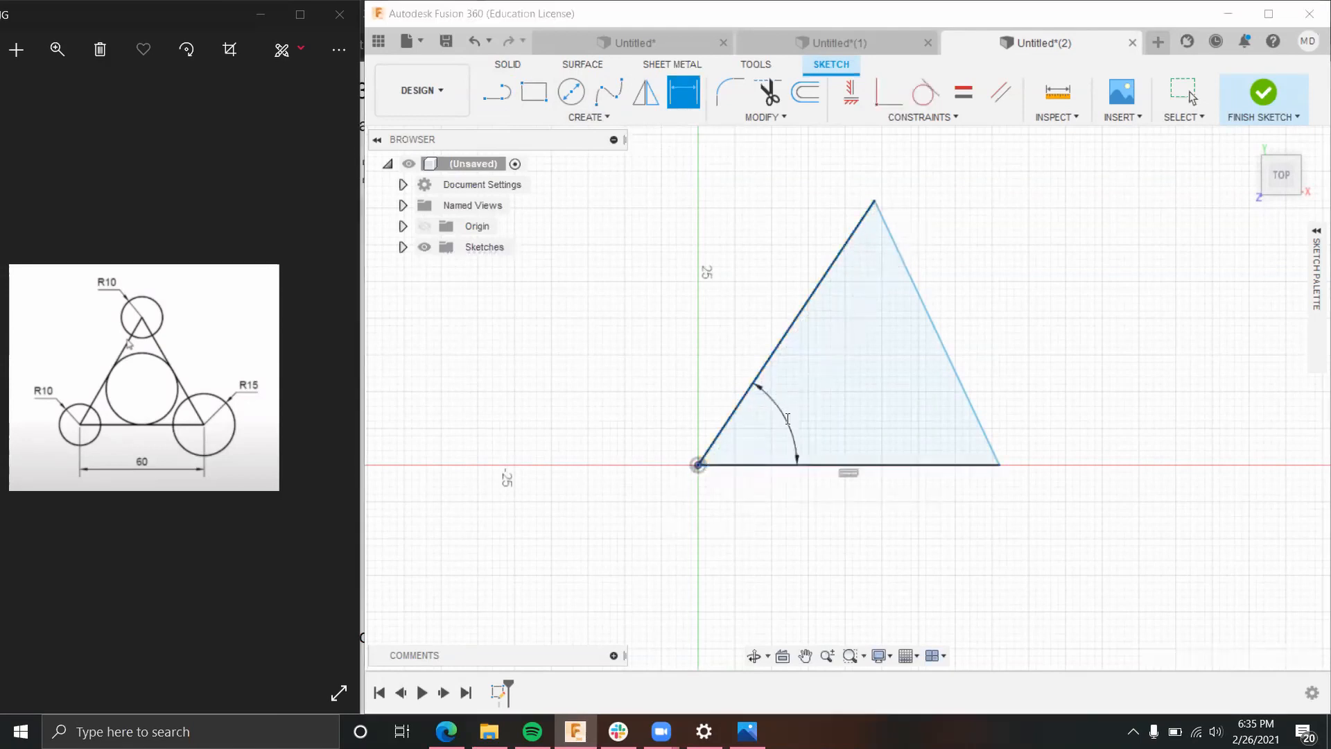
type("60")
key("Return")
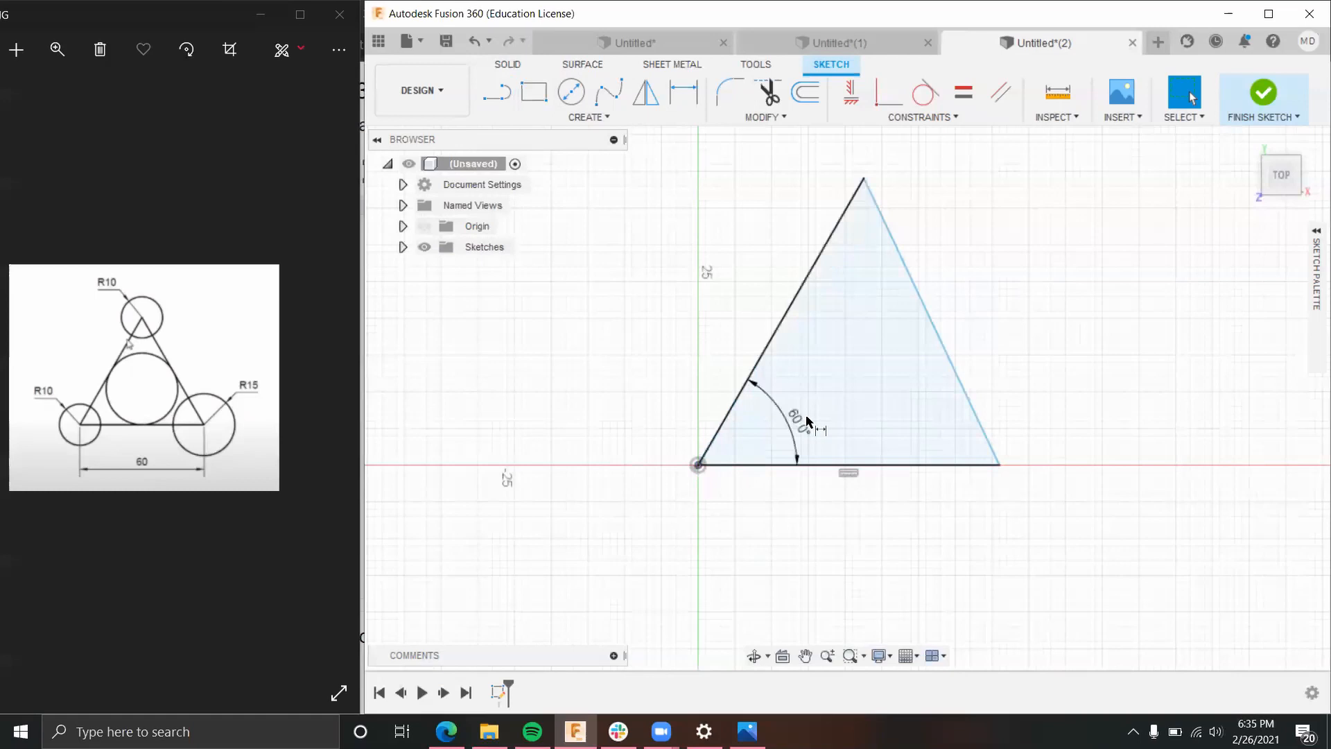
Step: Dimension the triangle's other base angle, at the corner away from the origin, at 60 degrees
left_click(952, 366)
left_click(907, 463)
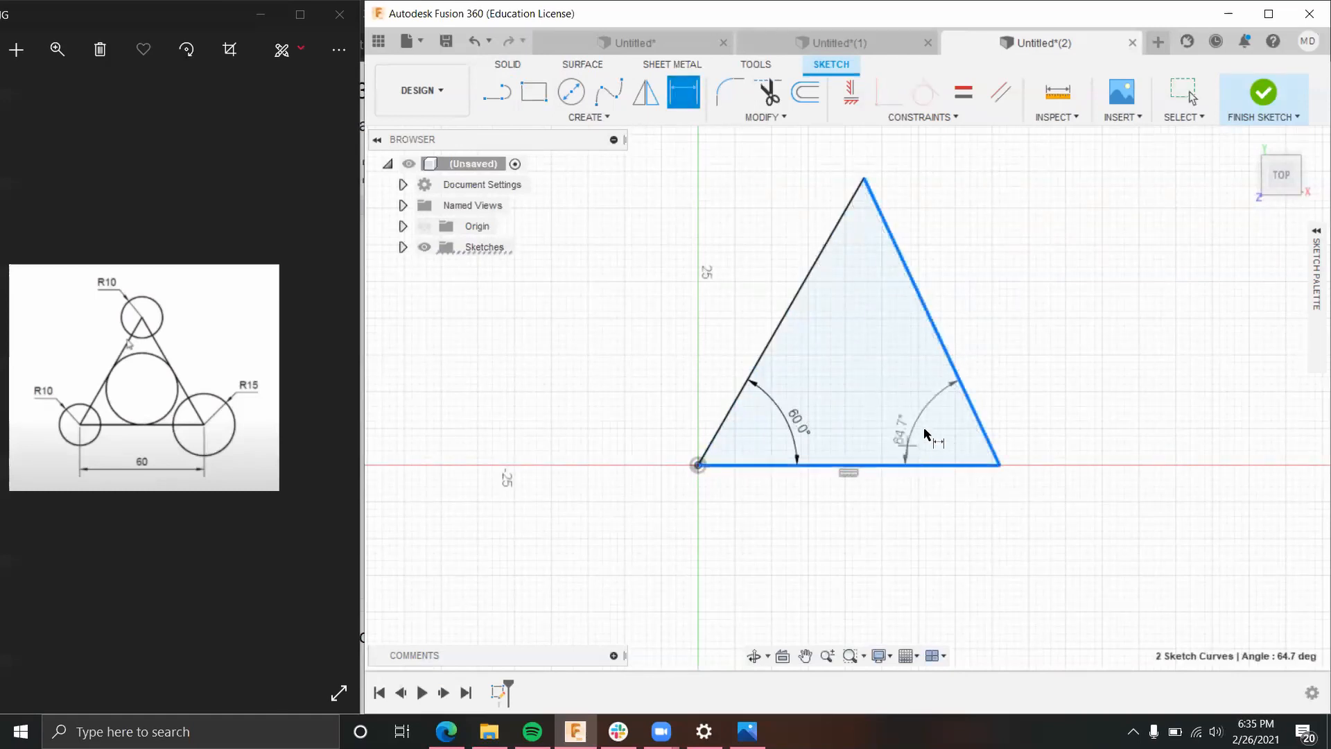
left_click(922, 421)
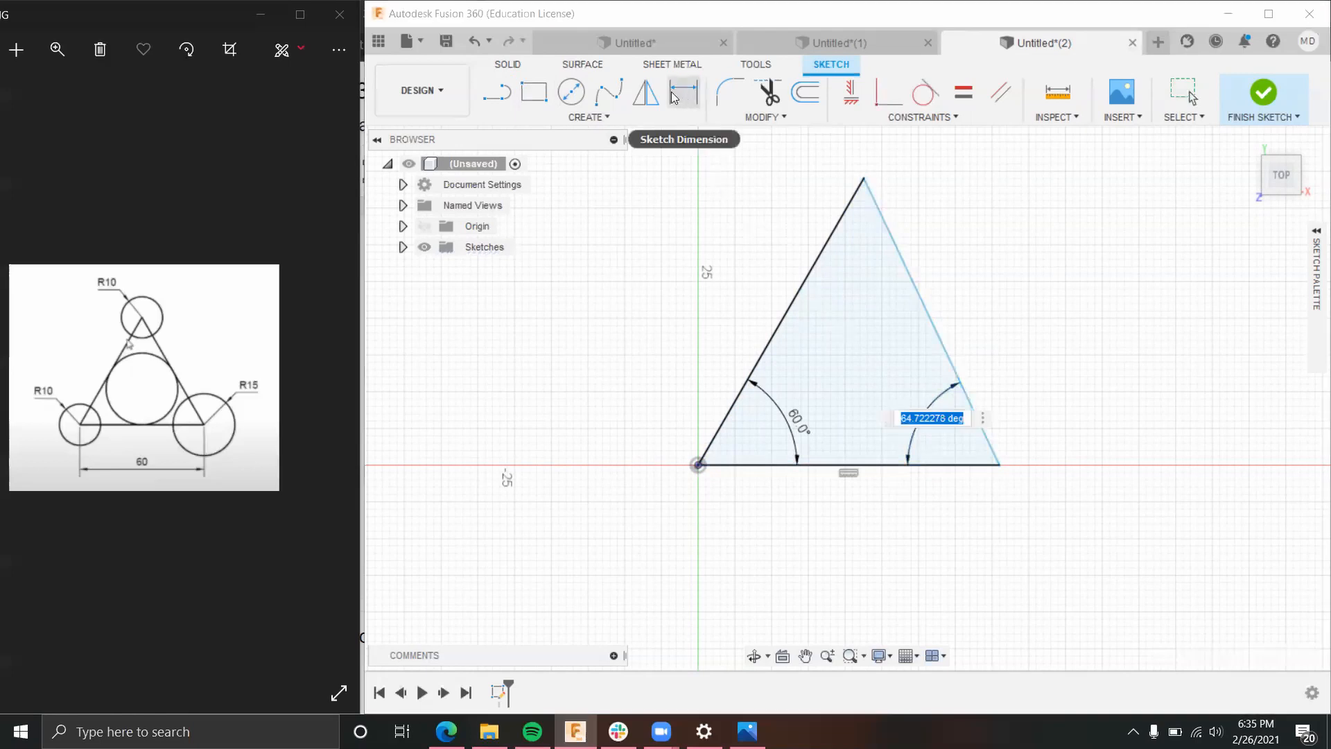
type("60")
key("Return")
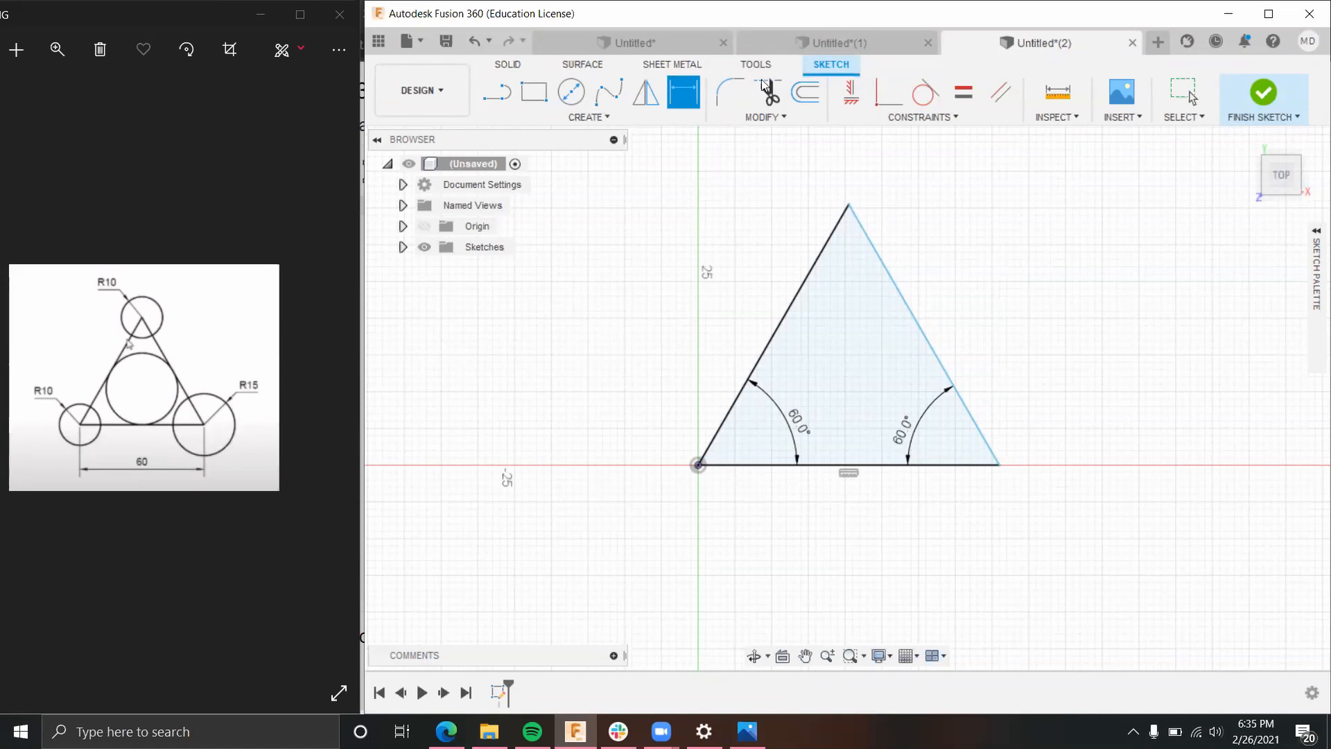
Step: Dimension the triangle's base between its two end points at 60 mm
left_click(699, 467)
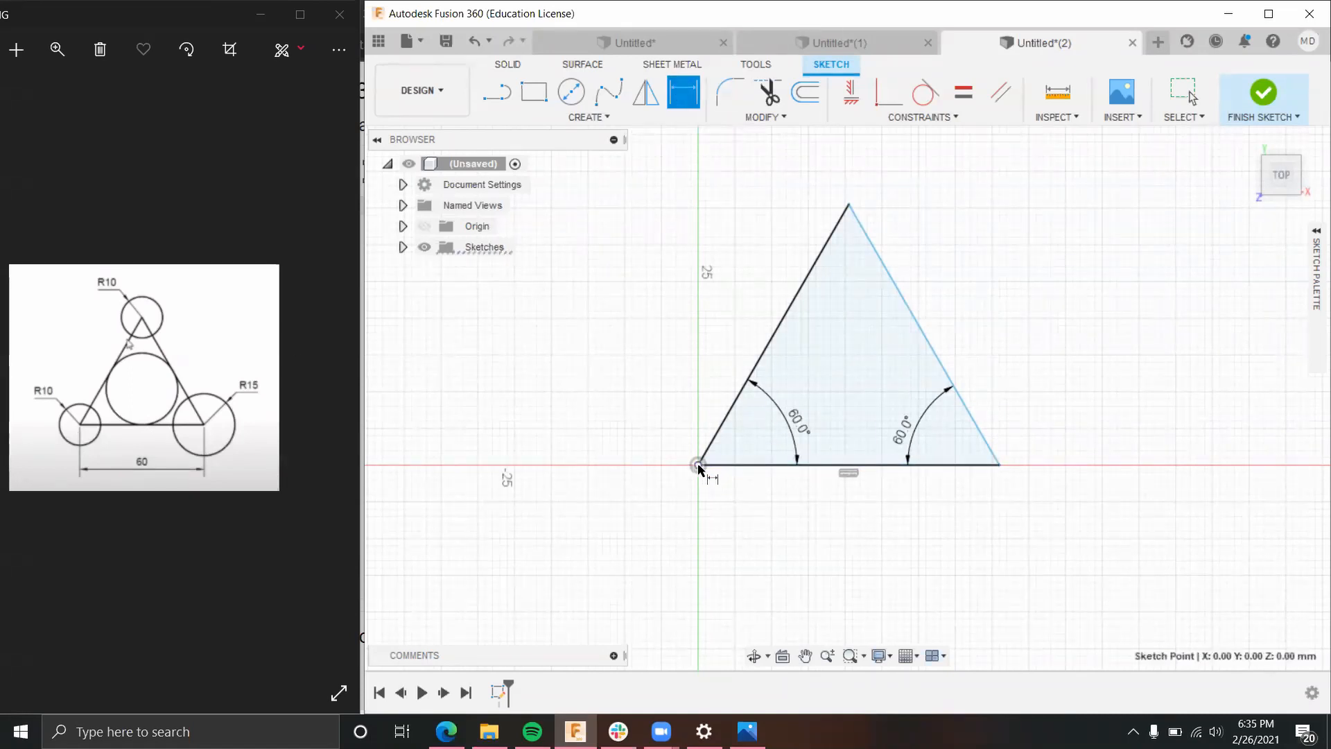
left_click(1000, 467)
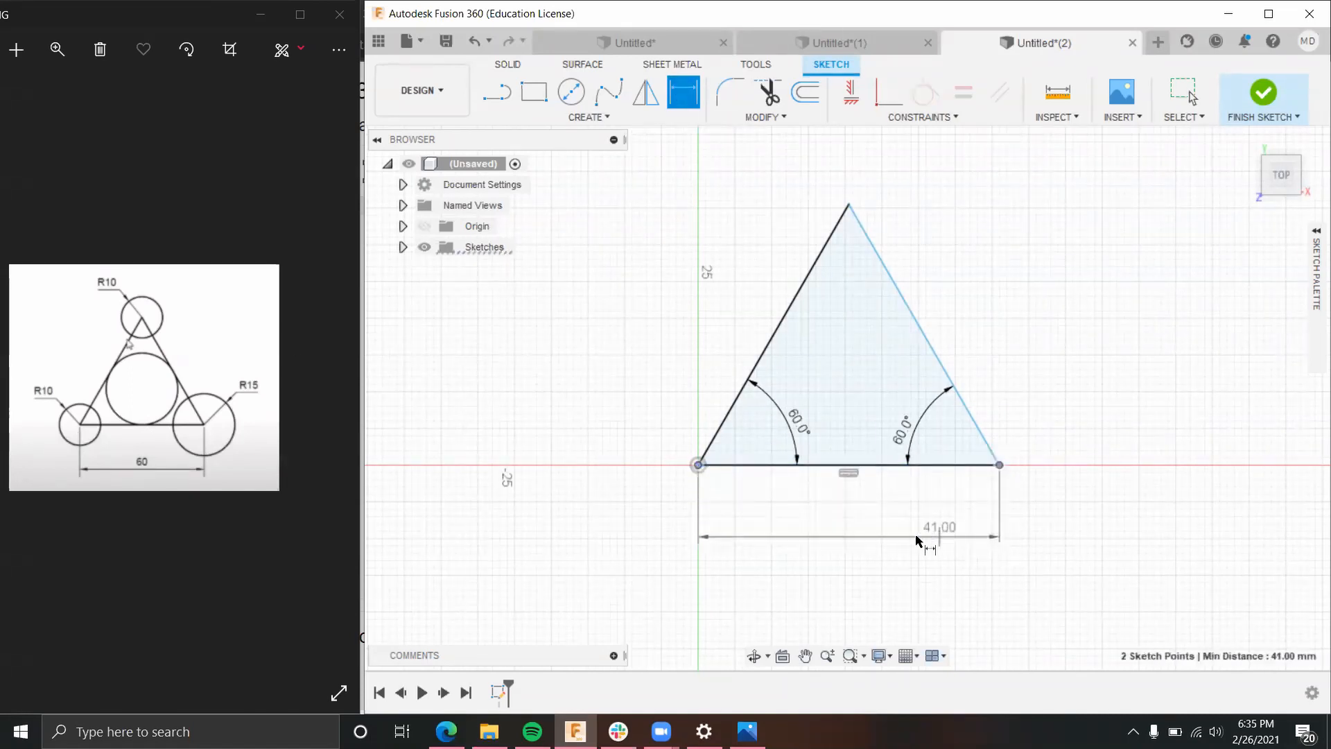
left_click(853, 536)
type("6")
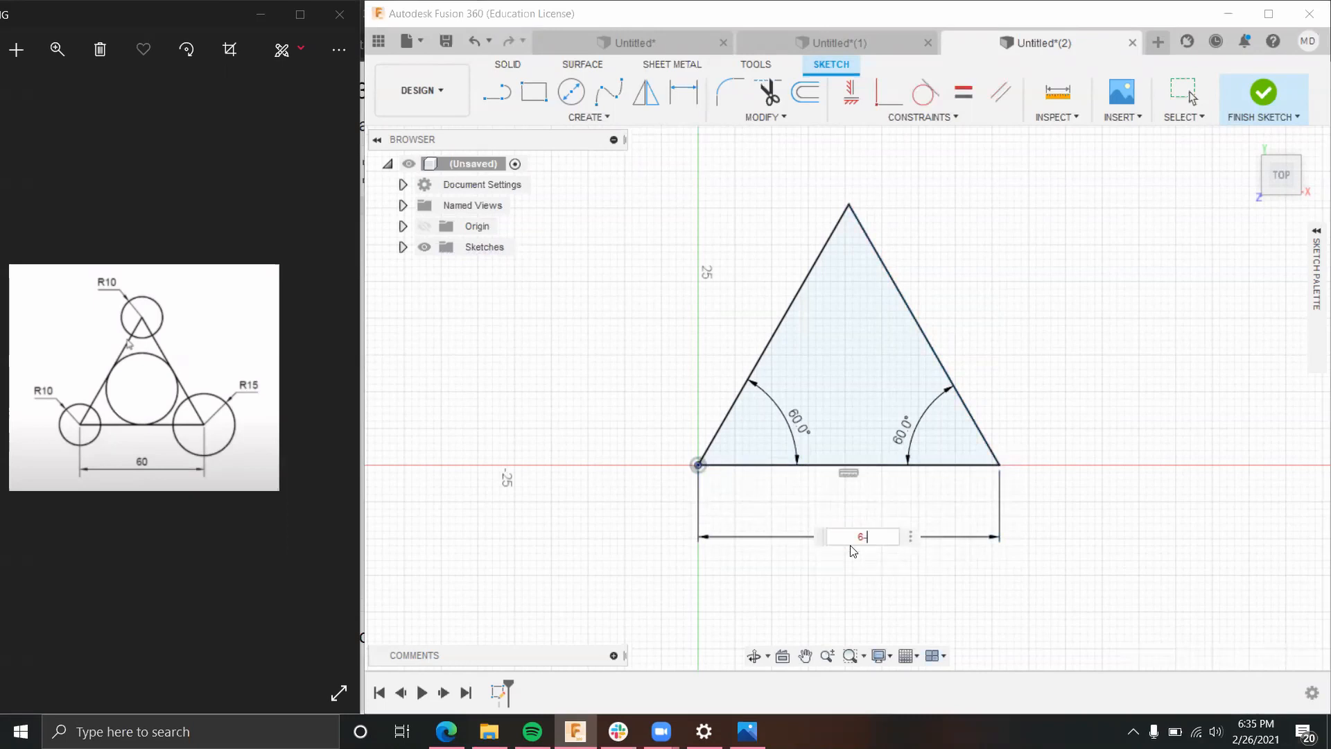
type("0")
key("Return")
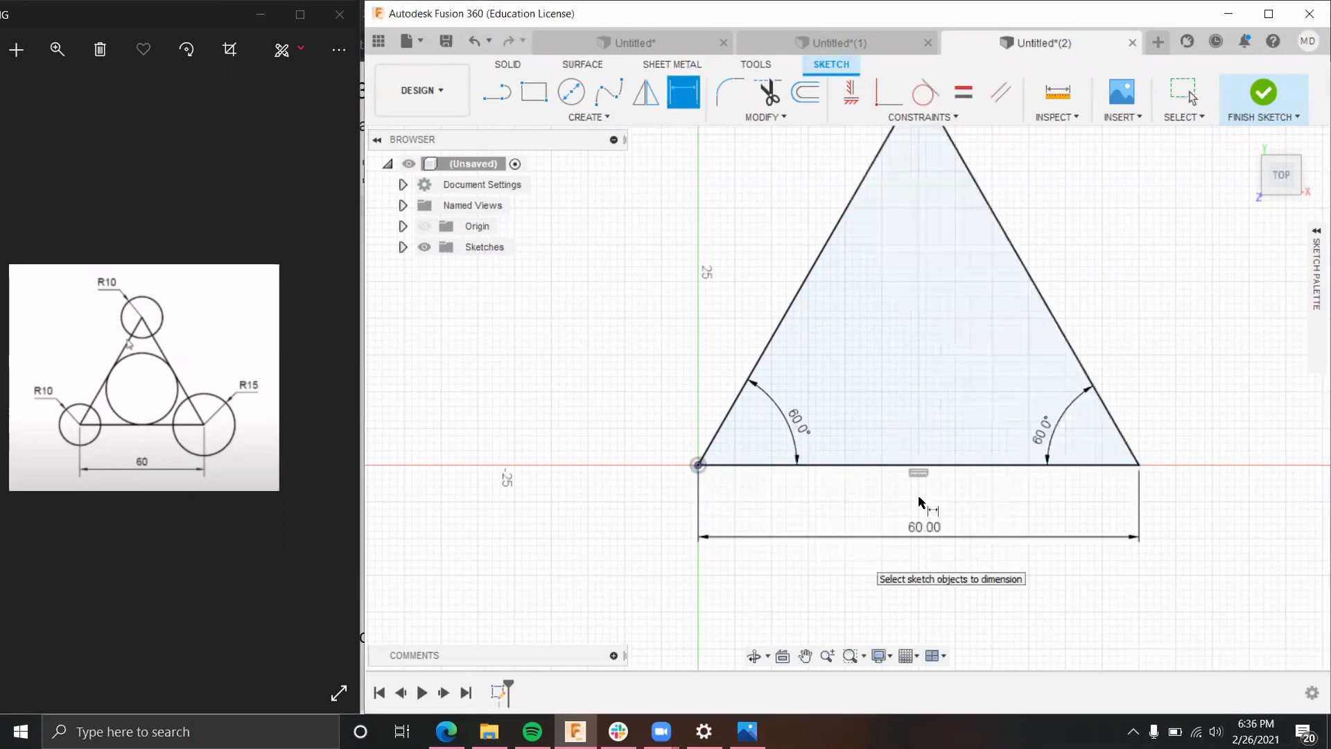
Step: Examine the whole triangle sketch and the enlarged reference drawing for the circles at the corners and inside the triangle
scroll(906, 476, "down", 3)
left_click(1005, 433)
scroll(1012, 423, "up", 1)
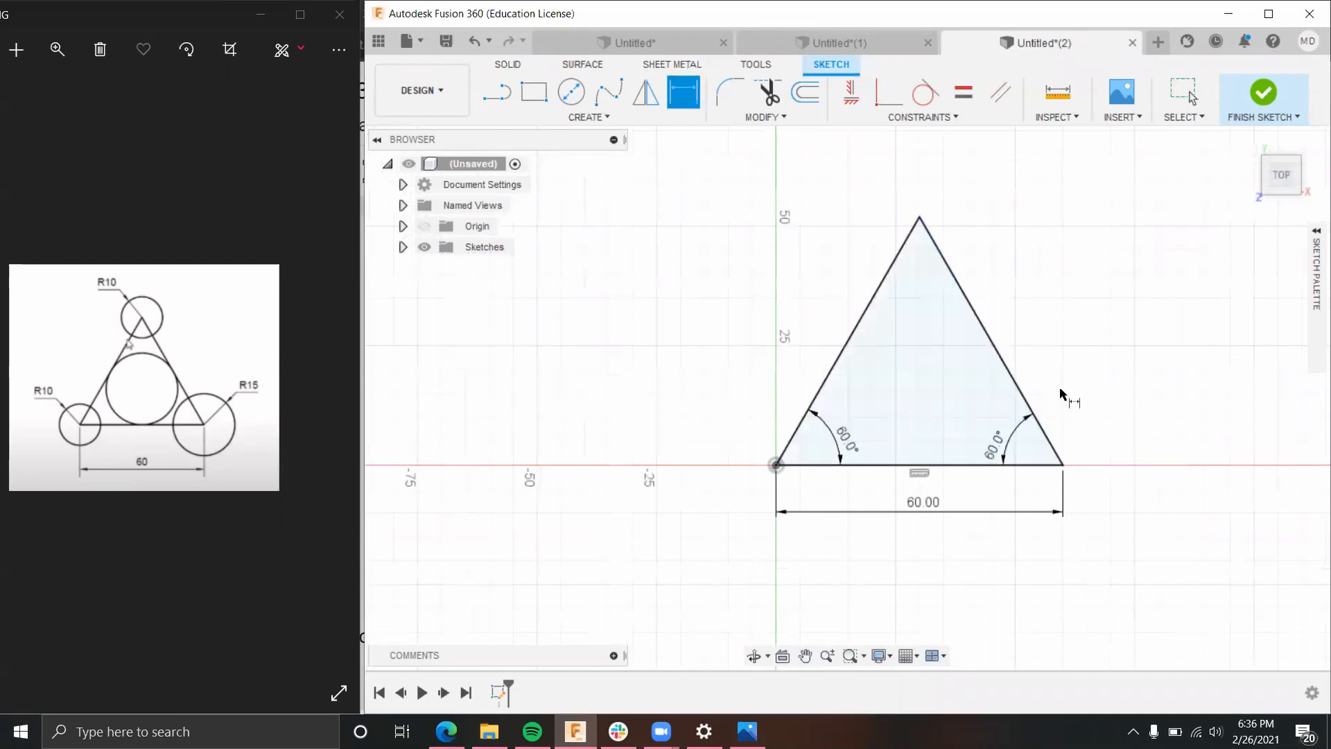
scroll(1040, 410, "down", 1)
scroll(1026, 405, "up", 3)
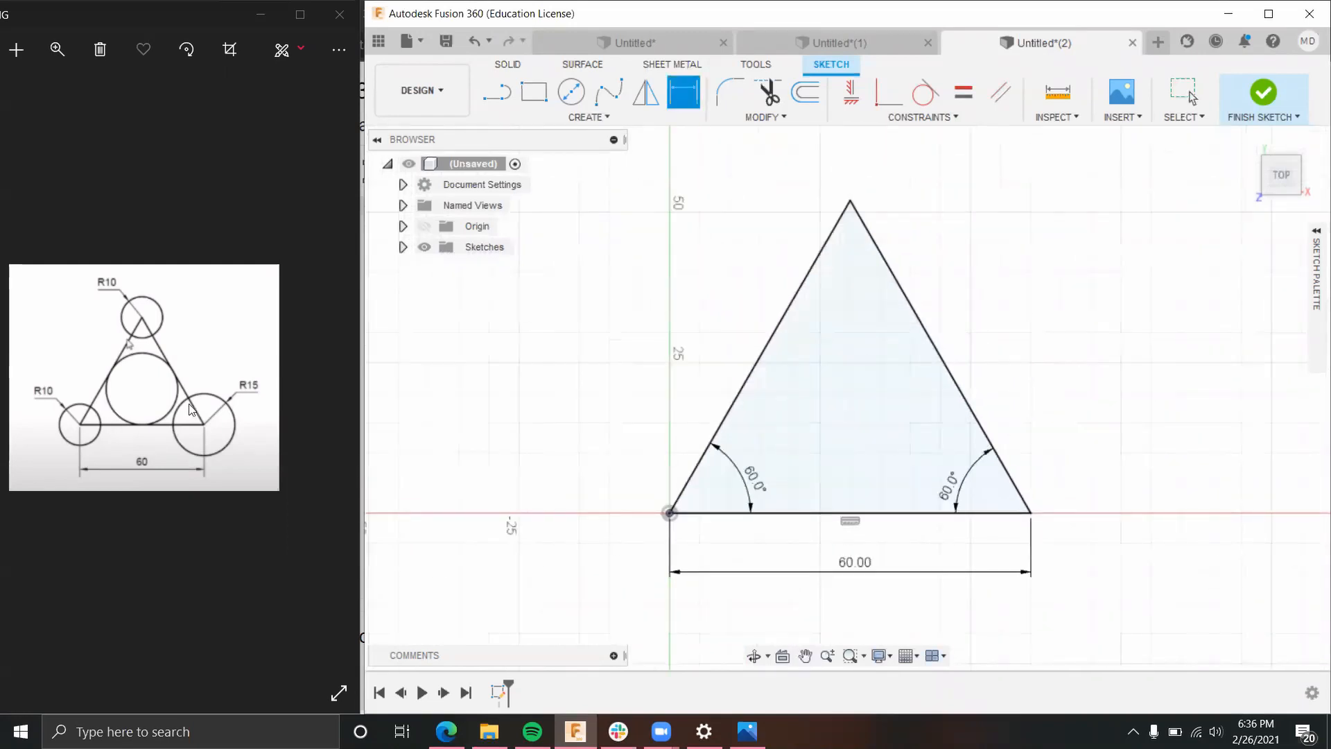
scroll(235, 449, "up", 1)
scroll(200, 433, "down", 1)
scroll(178, 465, "up", 4, "ctrl")
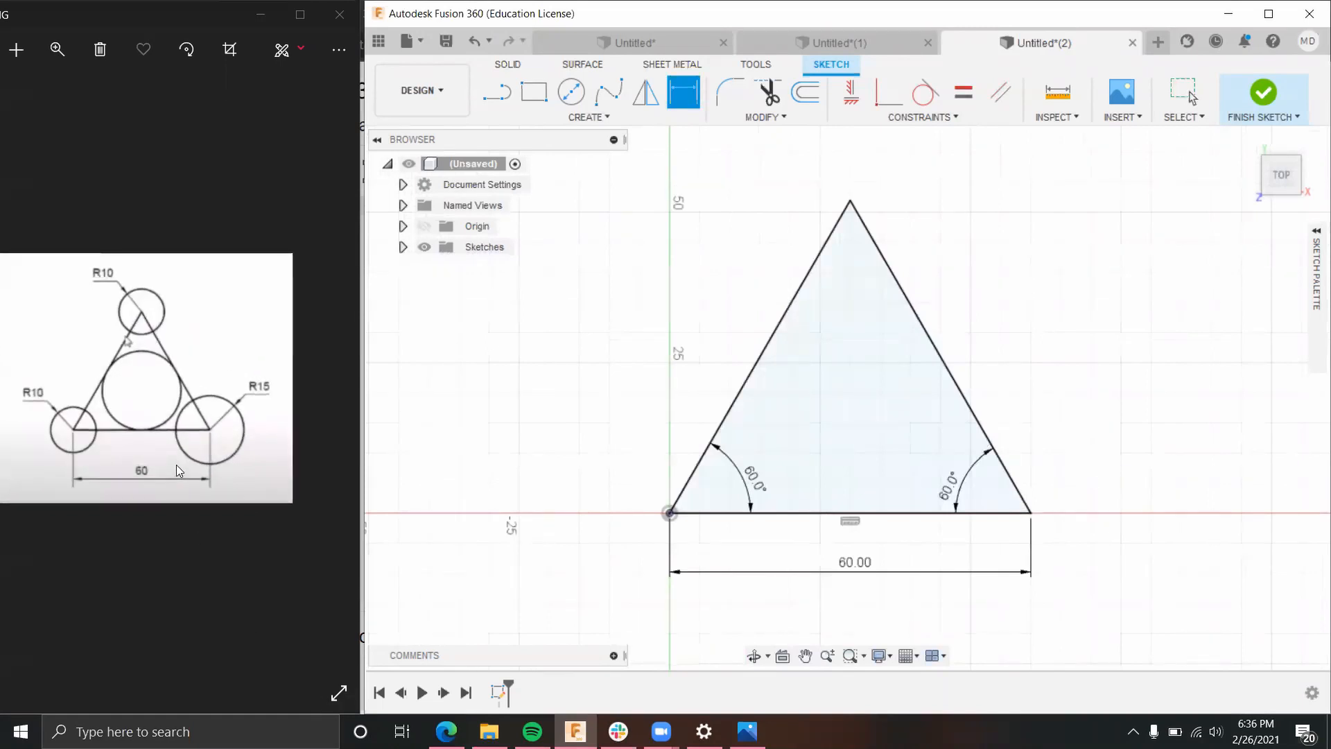
mouse_move(127, 421)
left_mouse_down()
mouse_move(184, 422)
mouse_move(147, 426)
mouse_move(126, 445)
mouse_move(138, 446)
left_mouse_up()
scroll(79, 451, "up", 2, "ctrl")
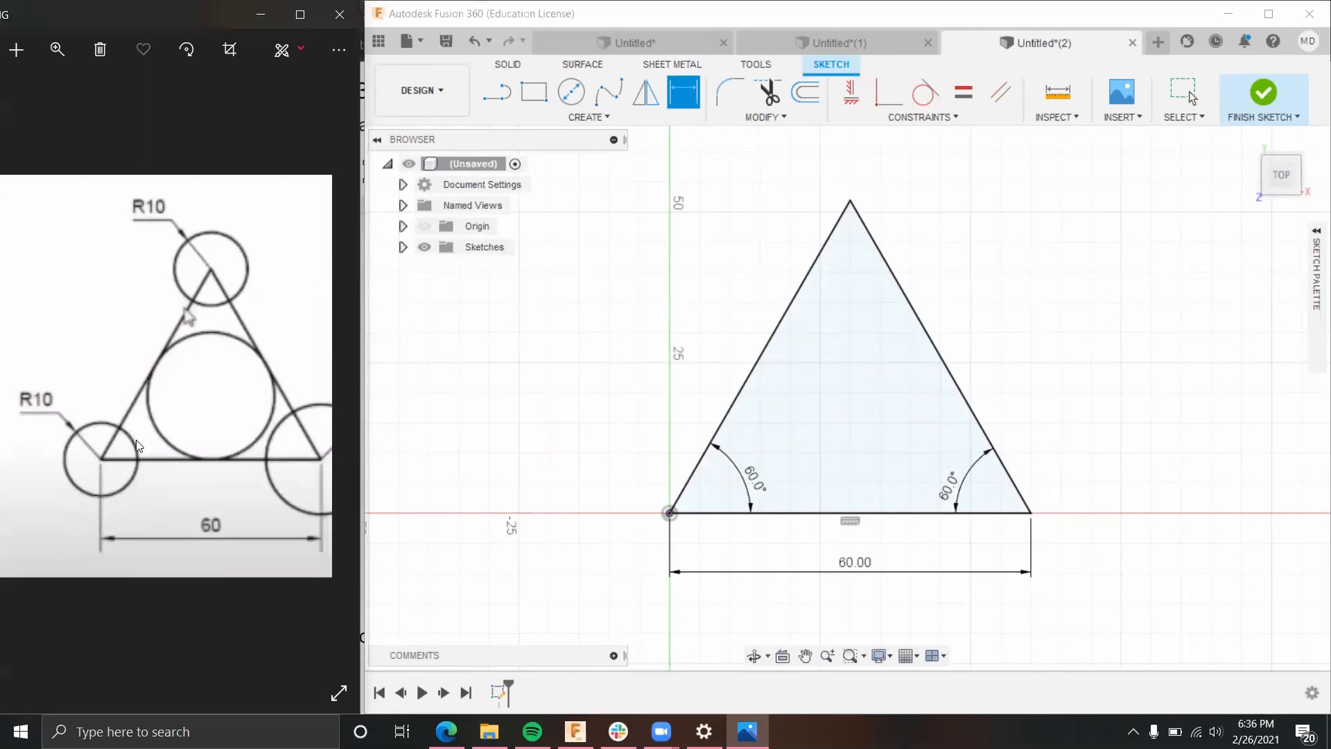
scroll(136, 446, "right", 1)
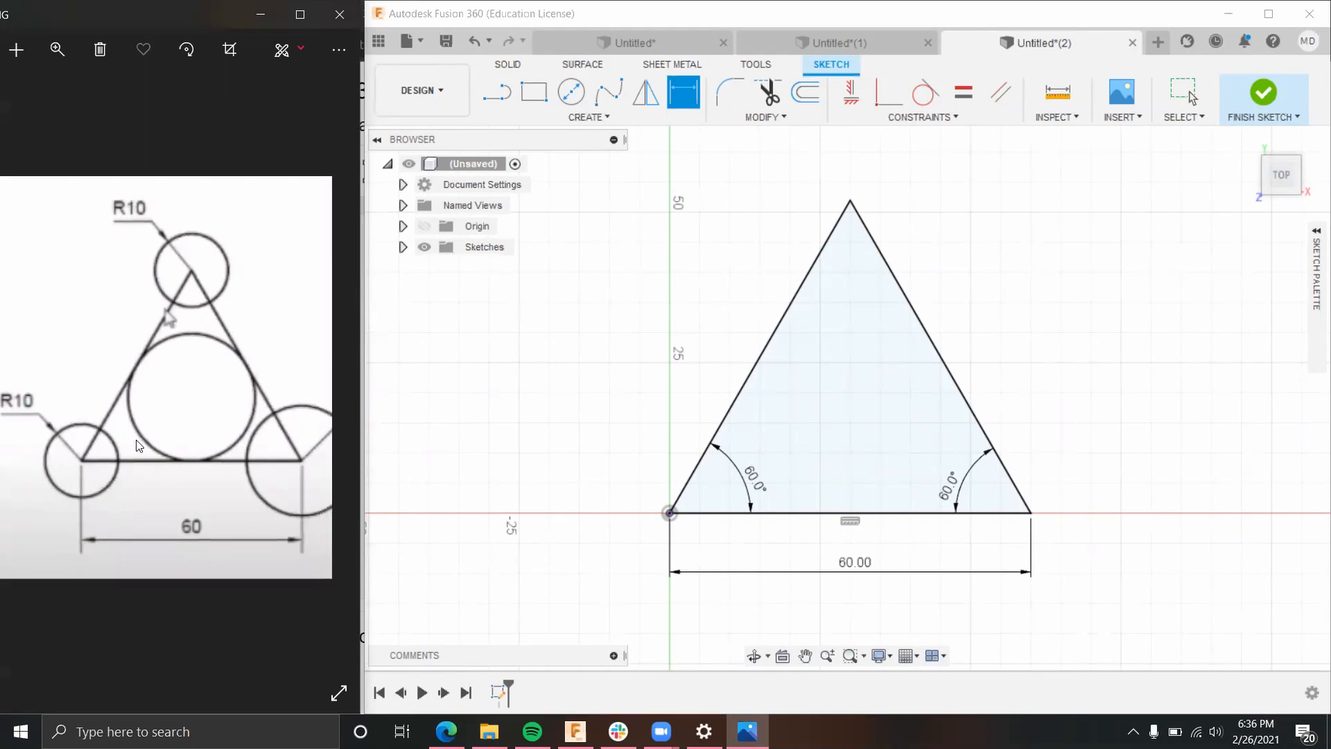
Step: Draw a 20 mm diameter circle centred on the triangle's corner at the origin
left_click(569, 93)
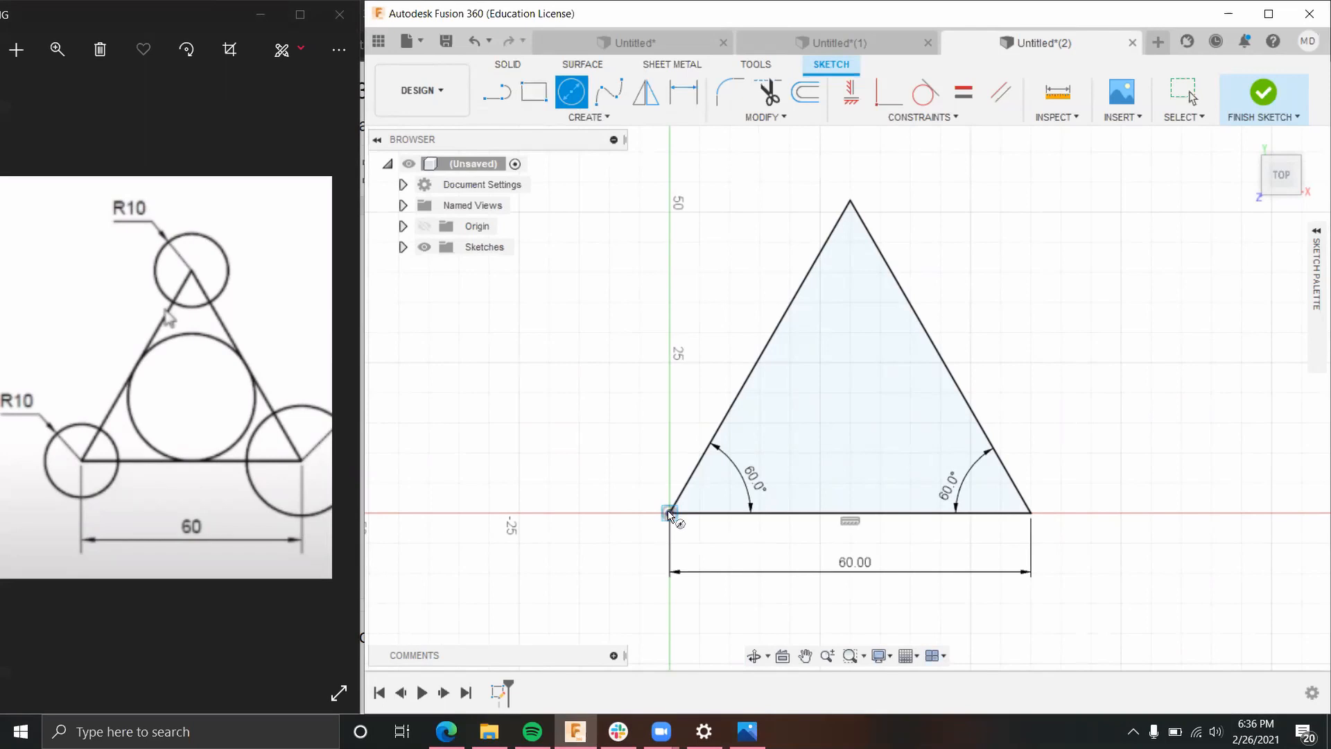
left_click(669, 513)
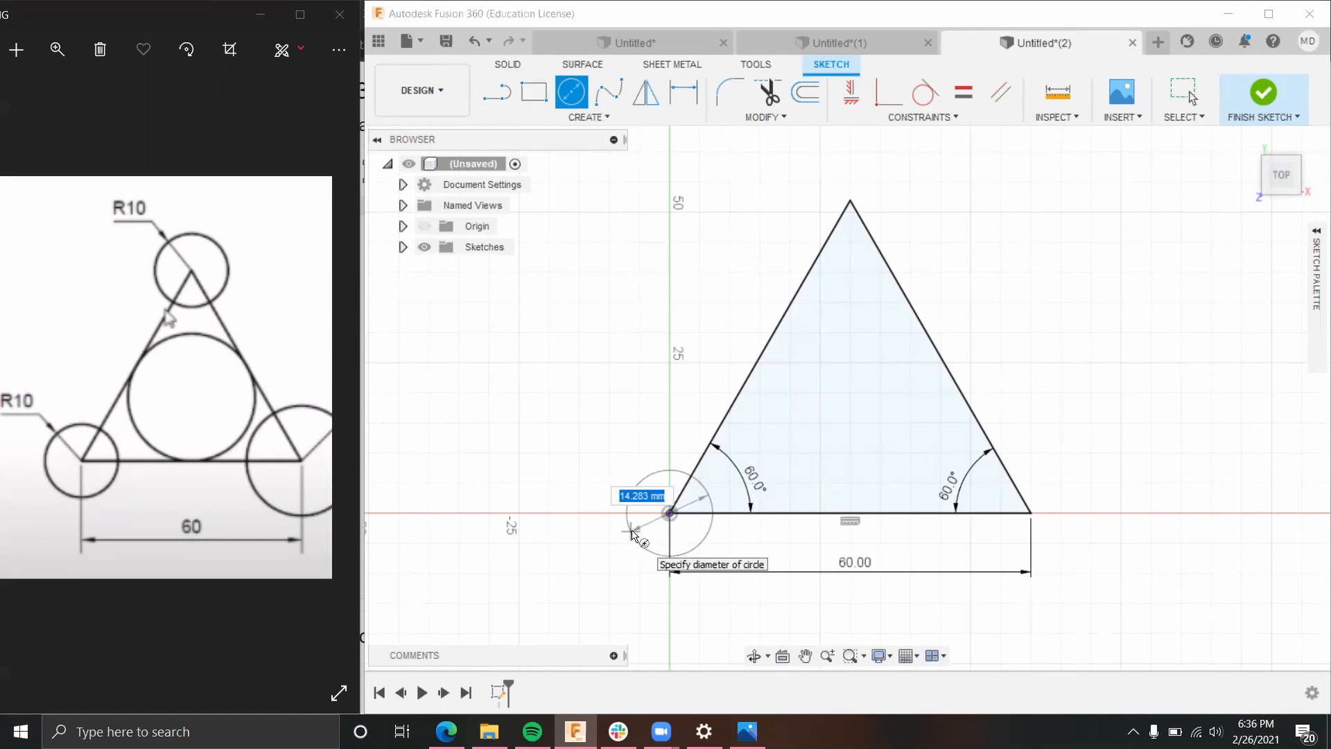
type("20")
key("Return")
key("Escape")
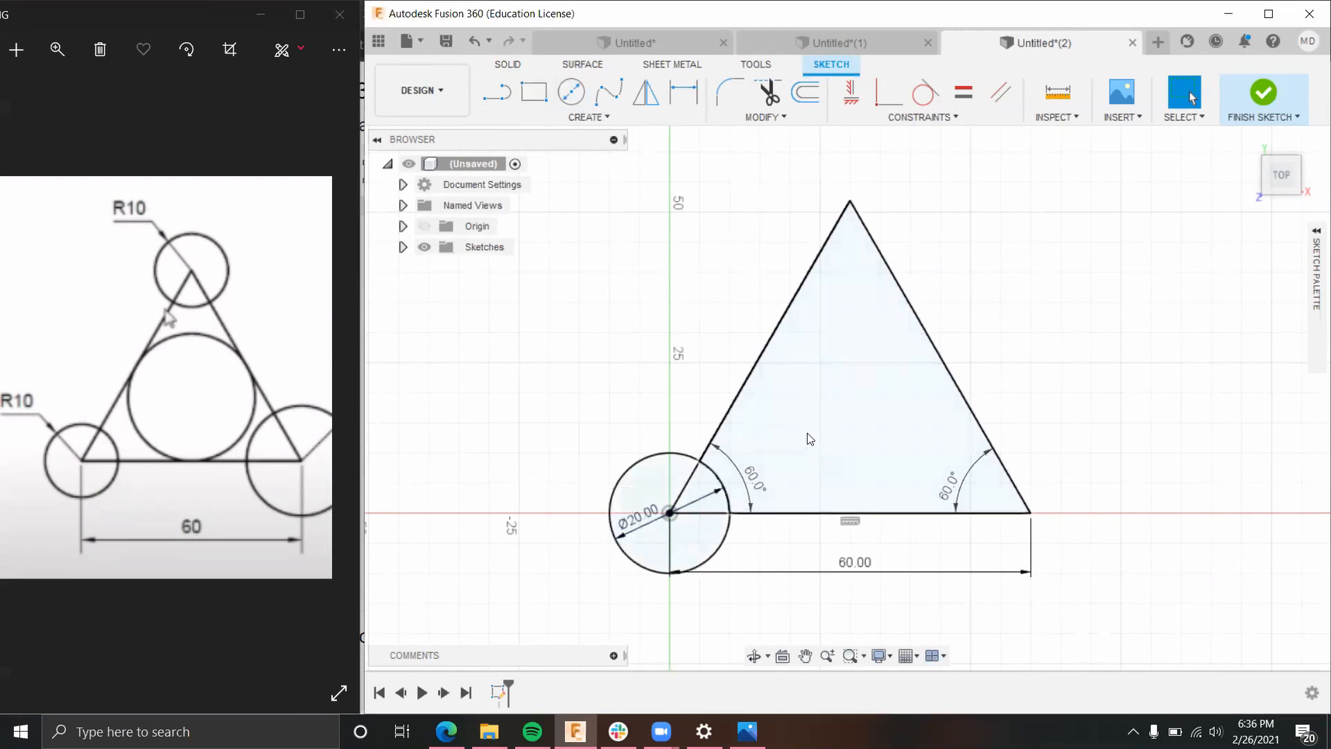
Step: Draw a 20 mm diameter circle centred on the triangle's apex
key("c")
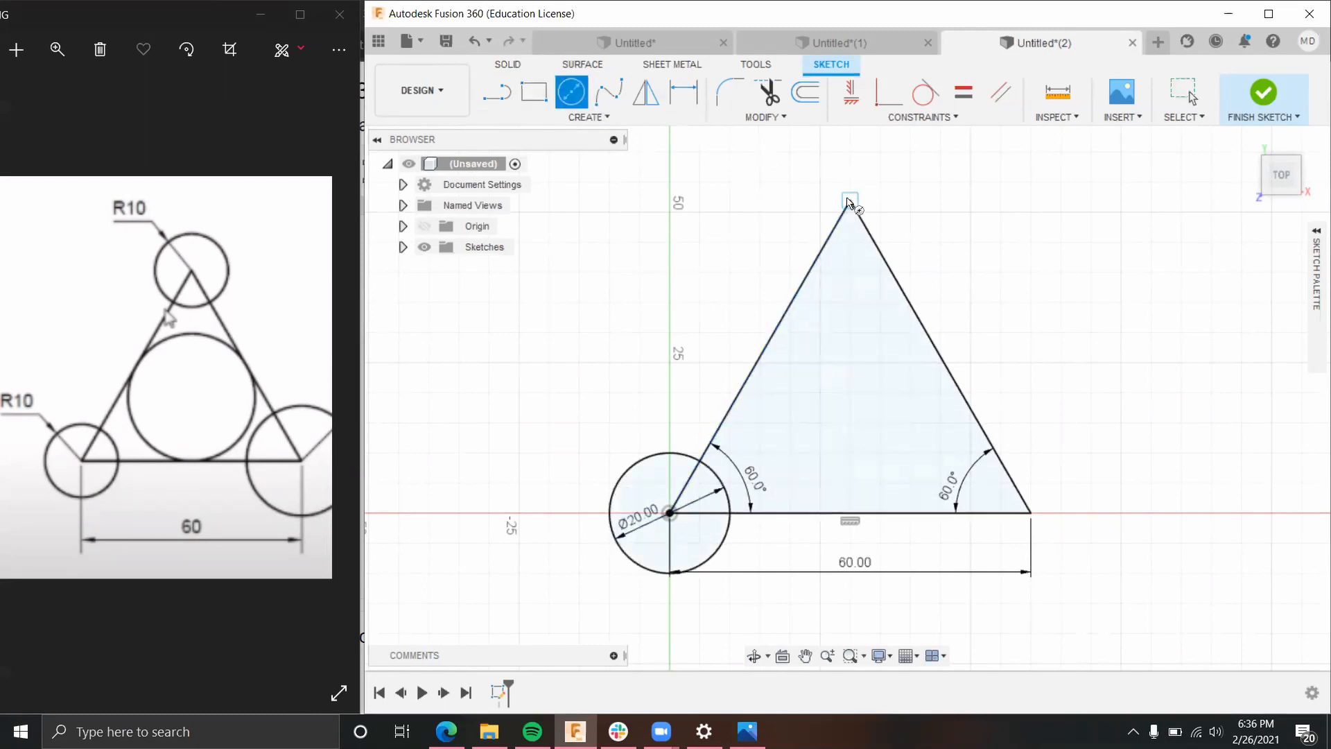
left_click(850, 202)
type("20")
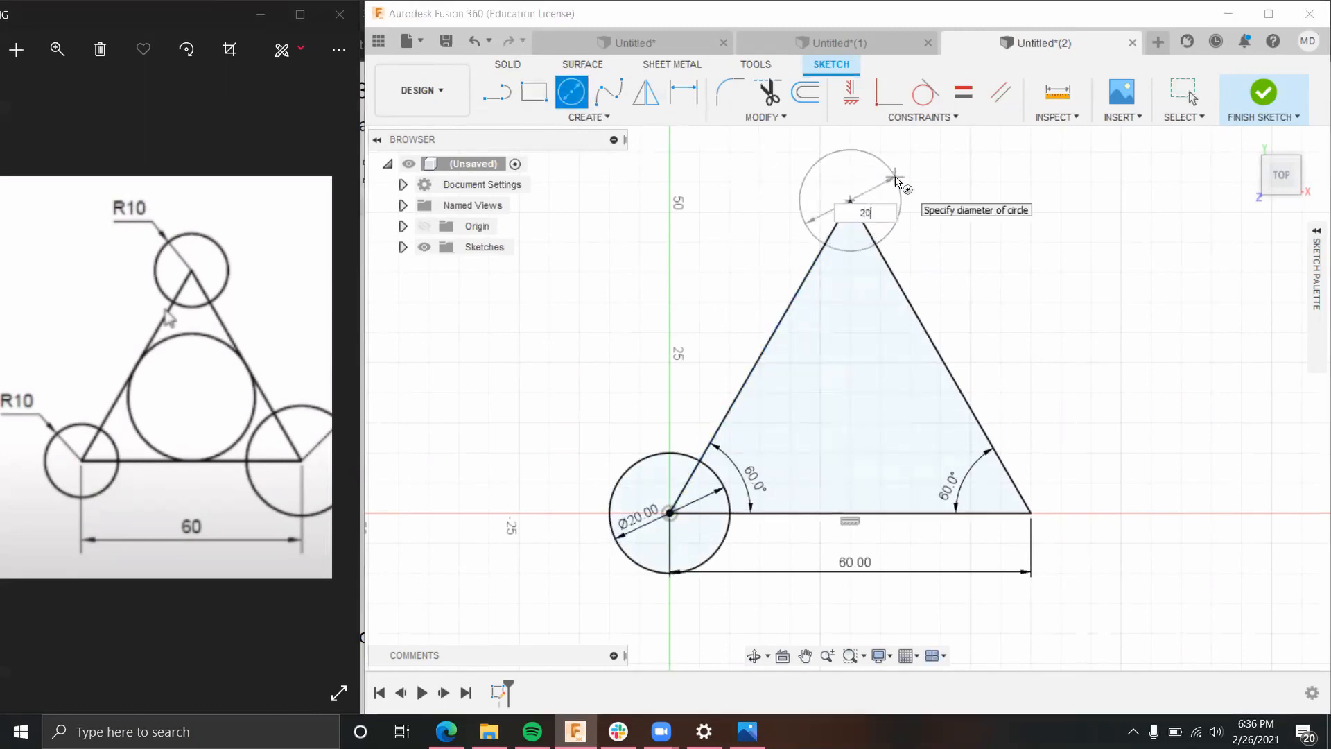
key("Return")
key("Escape")
Step: Check the reference drawing's R15 circle and draw a 30 mm diameter circle centred on the base corner away from the origin
left_click_drag(201, 522, 72, 494)
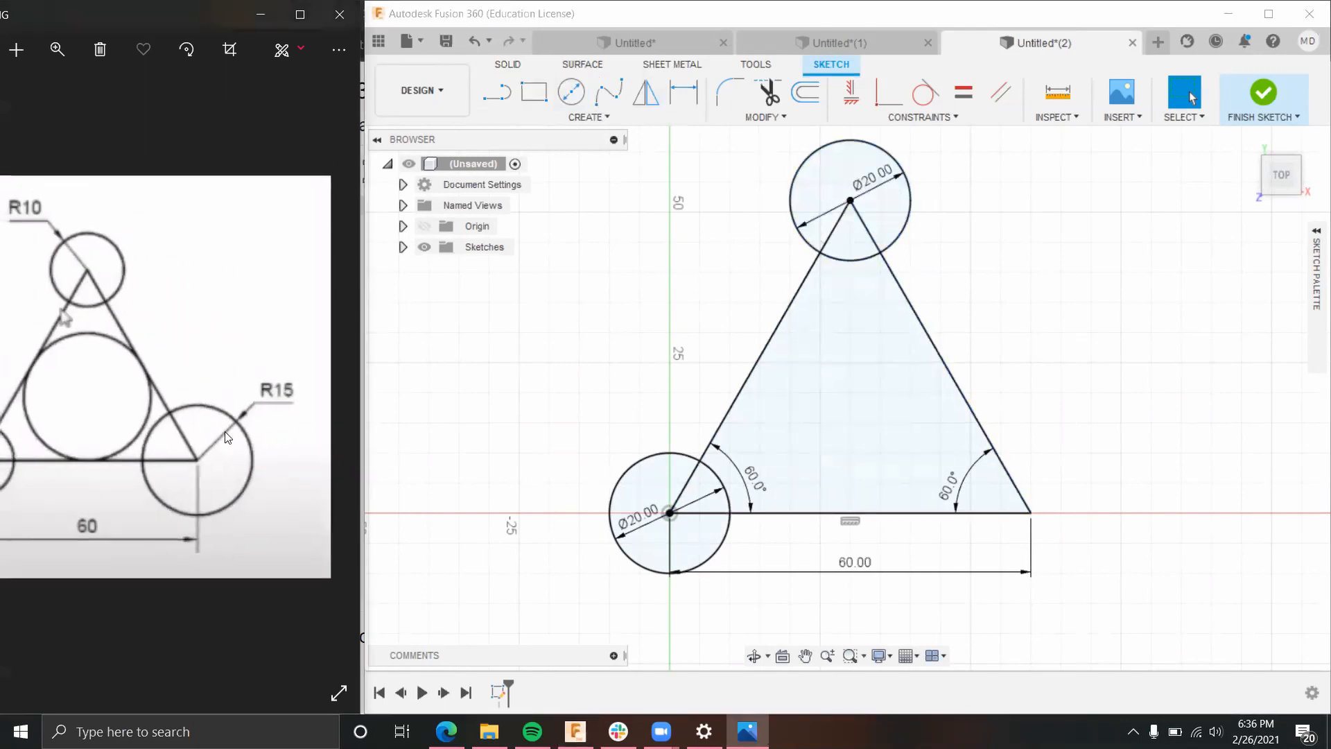
left_click(570, 91)
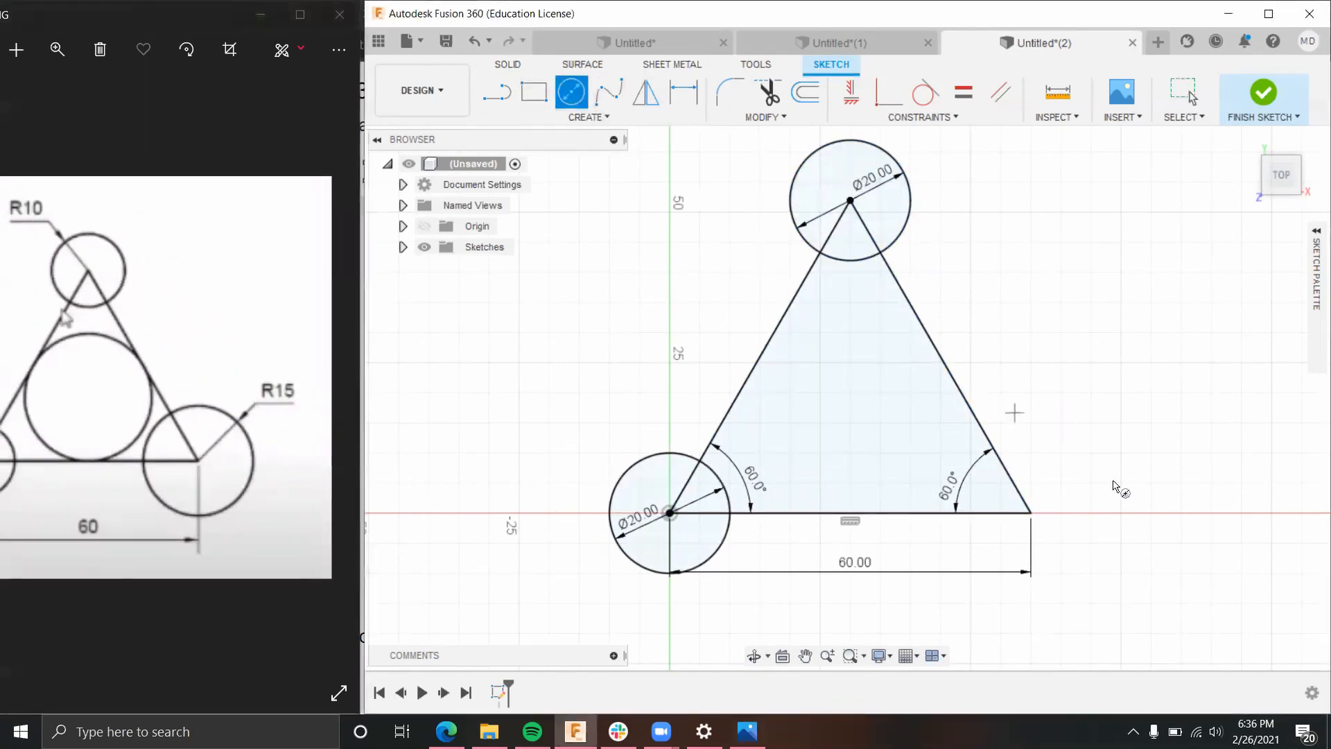
left_click(1030, 514)
type("30")
key("Return")
key("Escape")
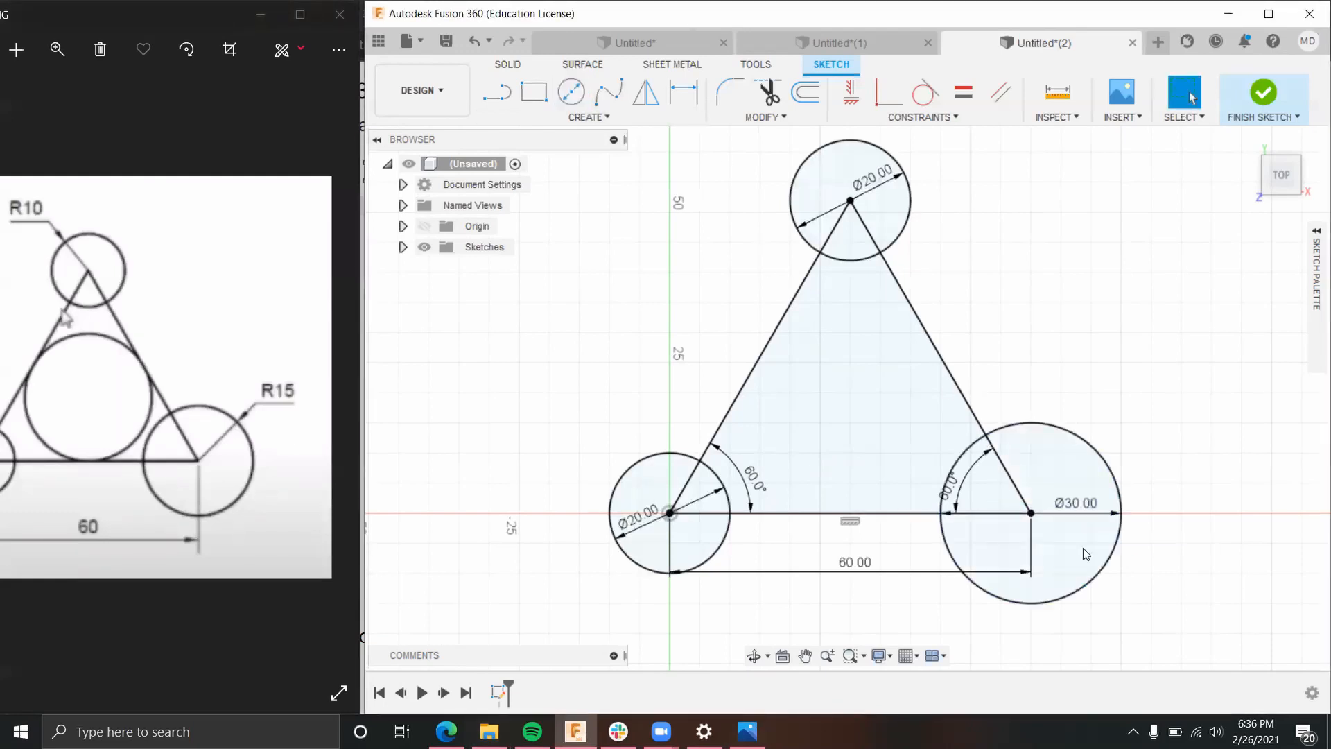
scroll(951, 351, "down", 2)
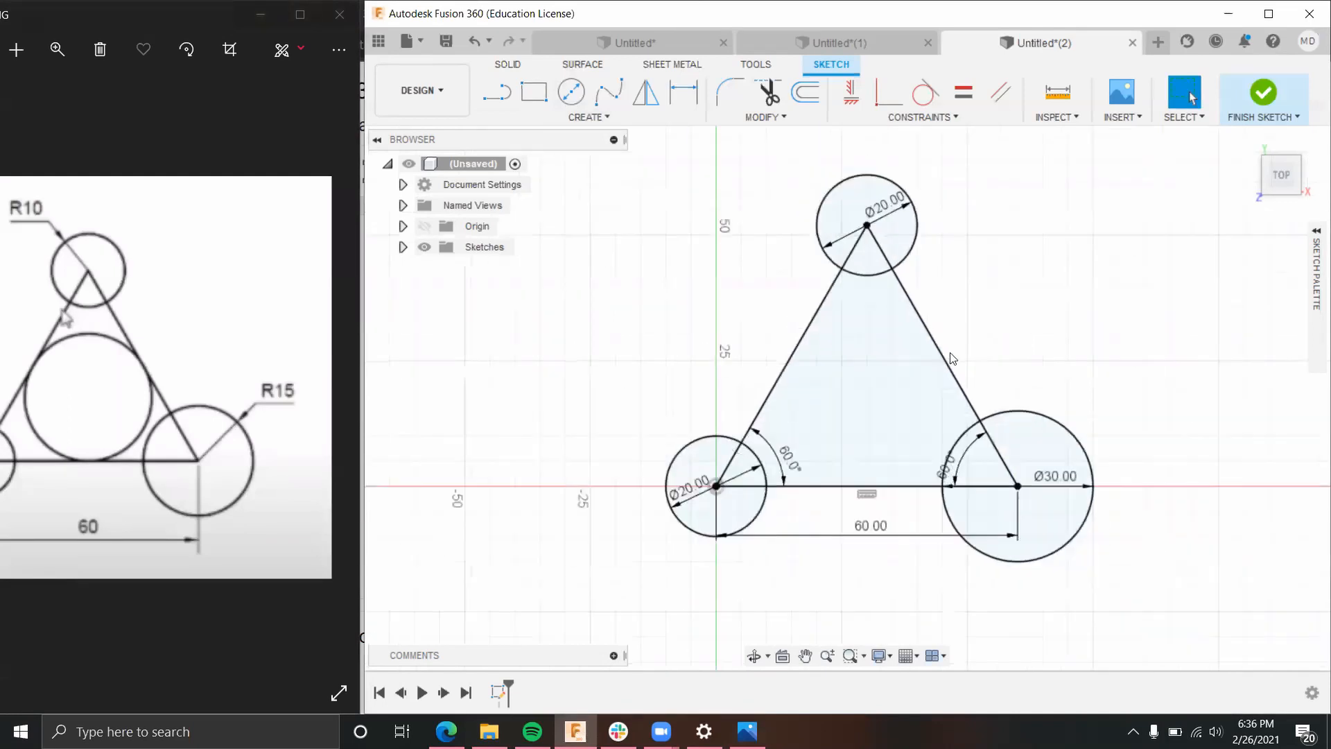
scroll(952, 358, "down", 1)
left_click_drag(104, 385, 178, 372)
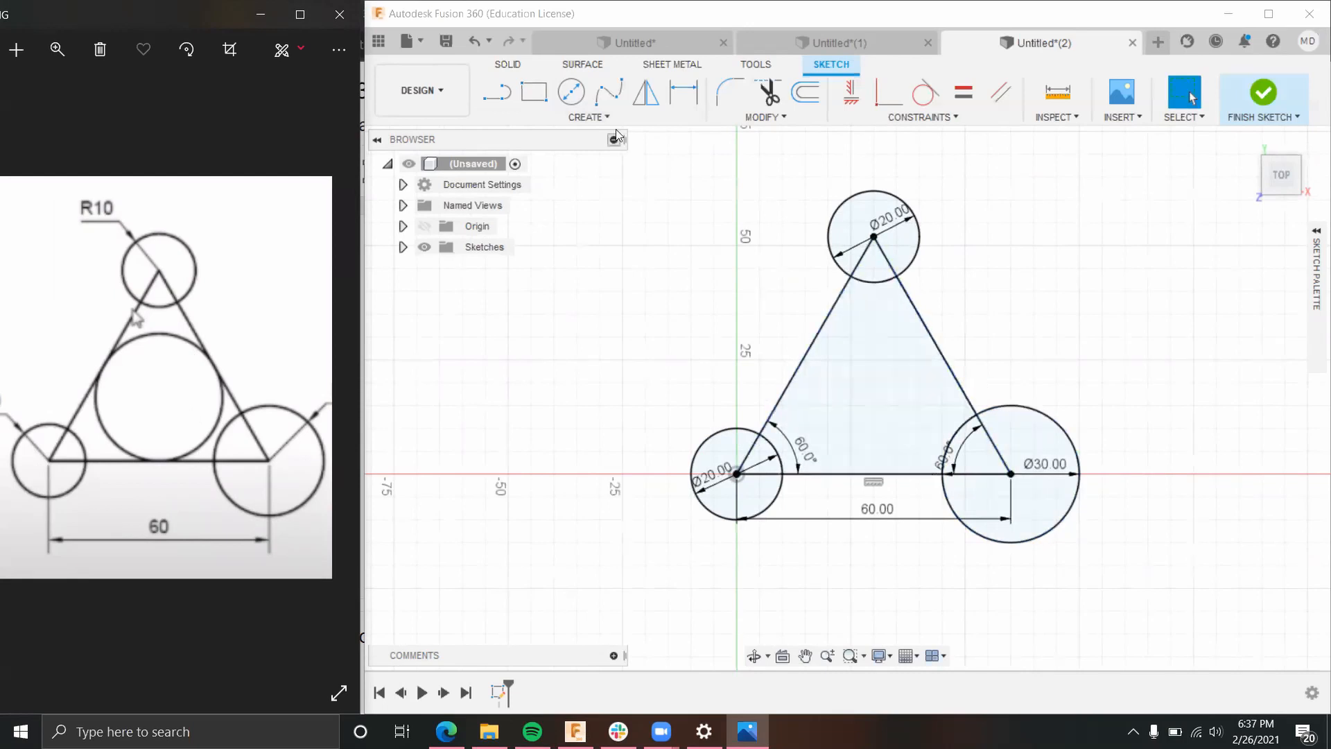
left_click(594, 118)
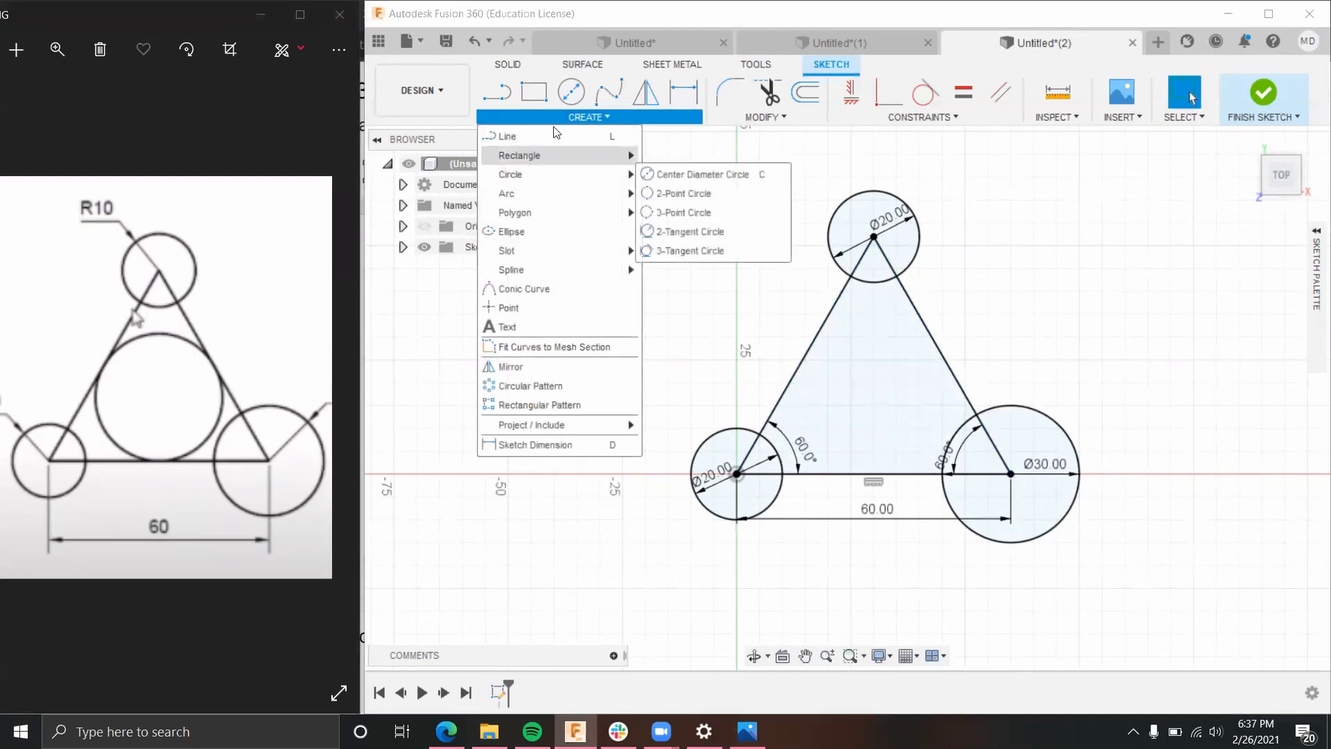
left_click(567, 118)
left_click(588, 122)
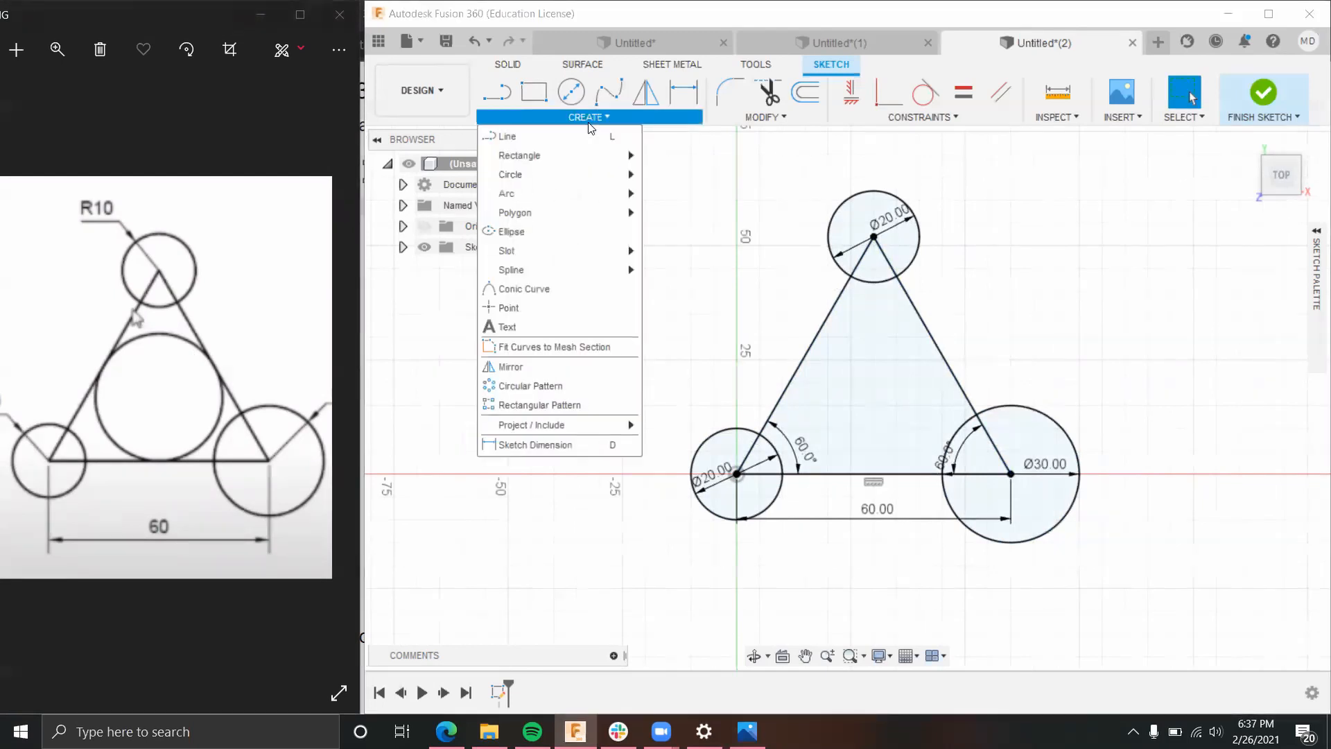
mouse_move(563, 173)
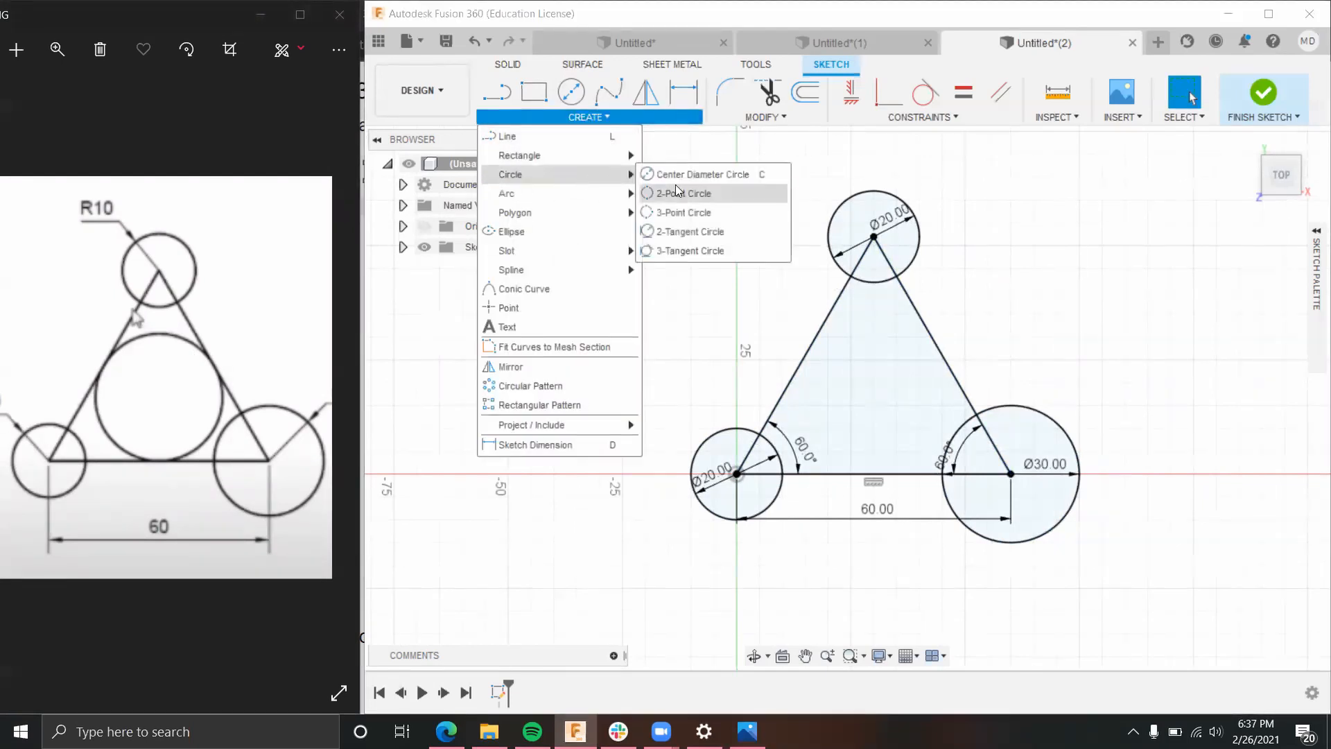
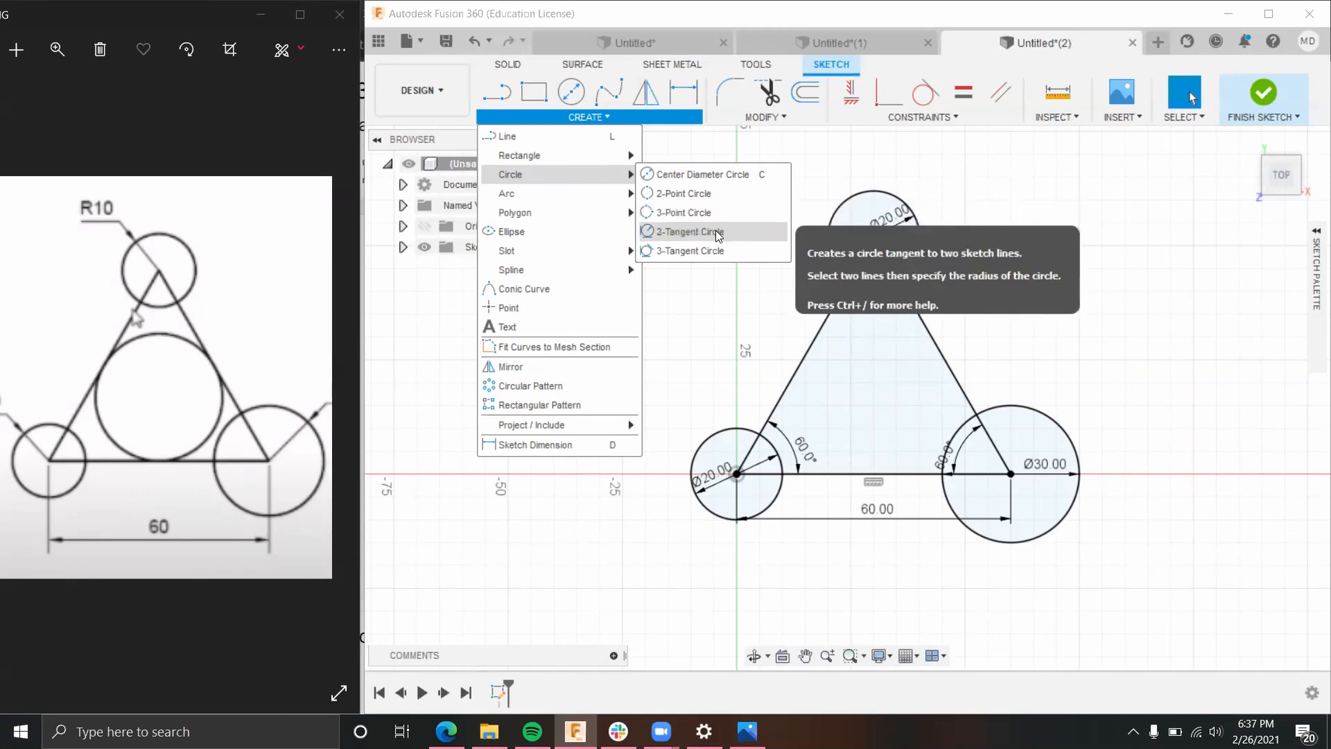
left_click(719, 176)
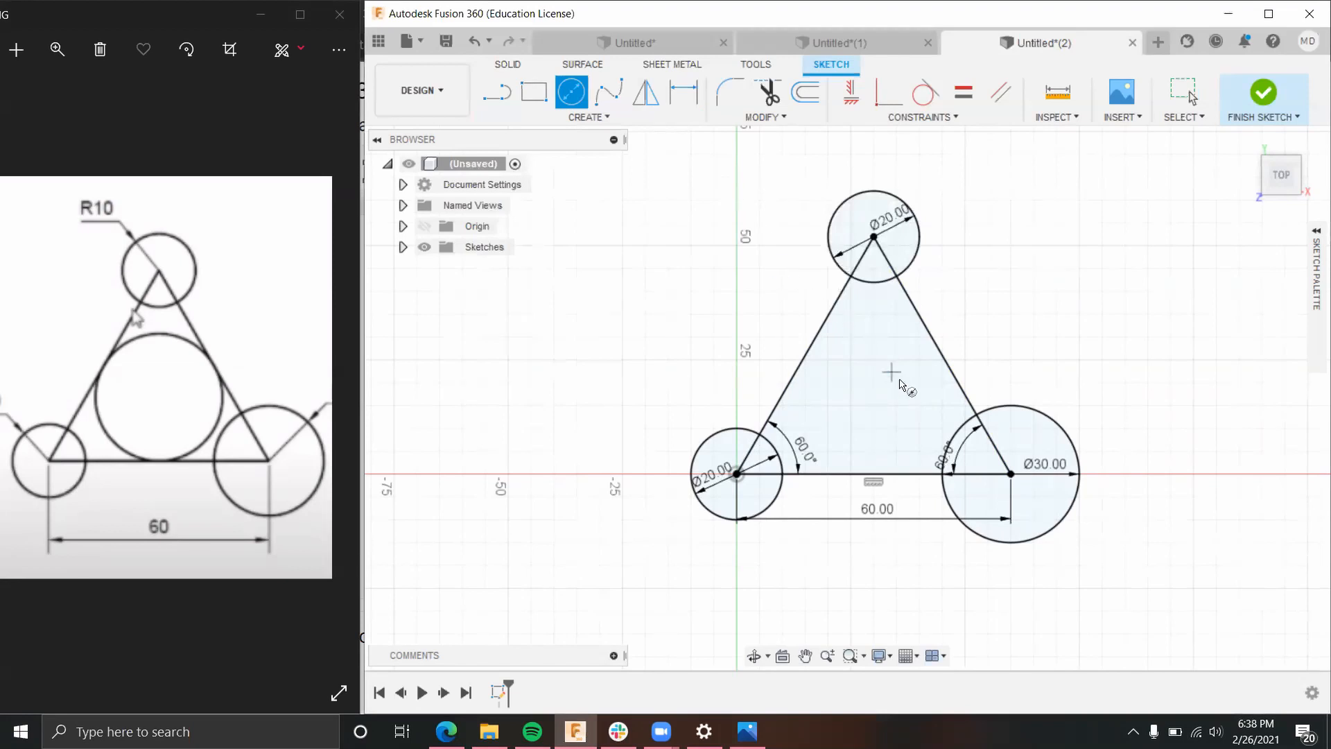
left_click(874, 382)
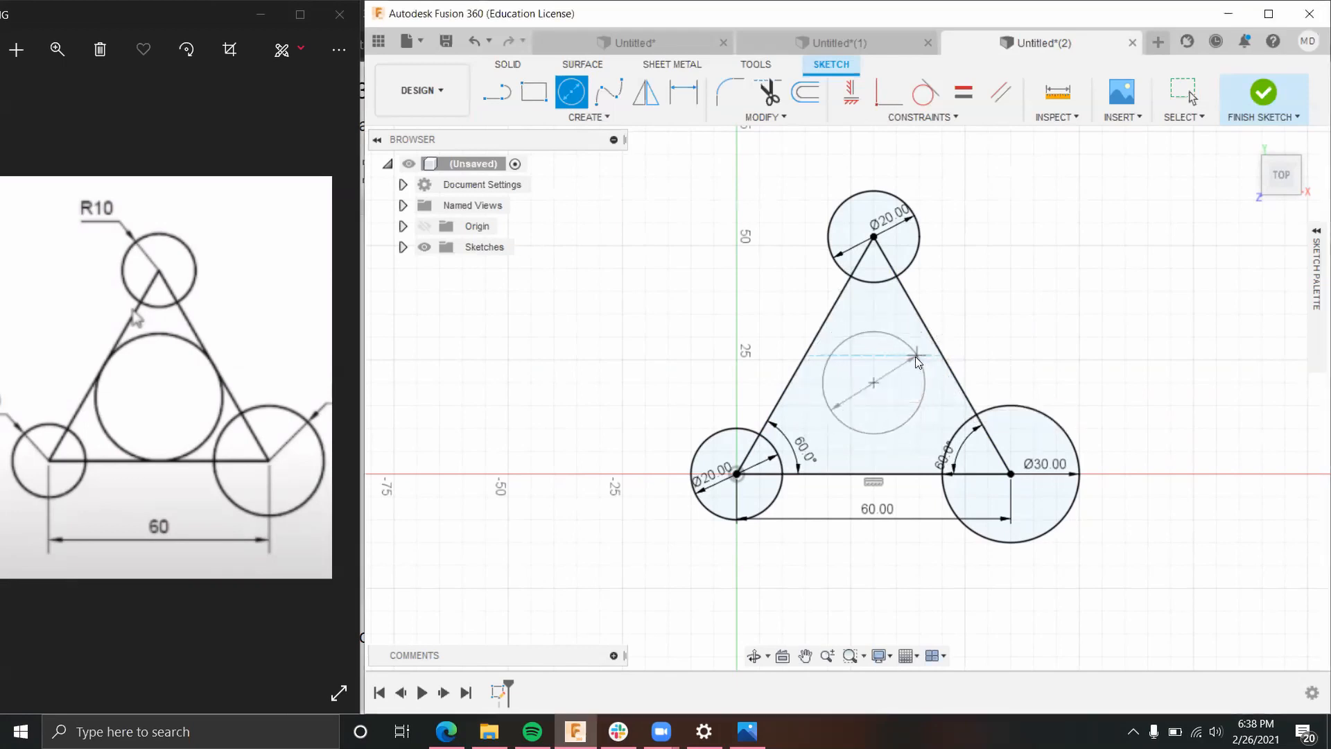
key("Escape")
Step: Try a 3-Point Circle through points on the triangle's three sides and delete it
left_click(588, 117)
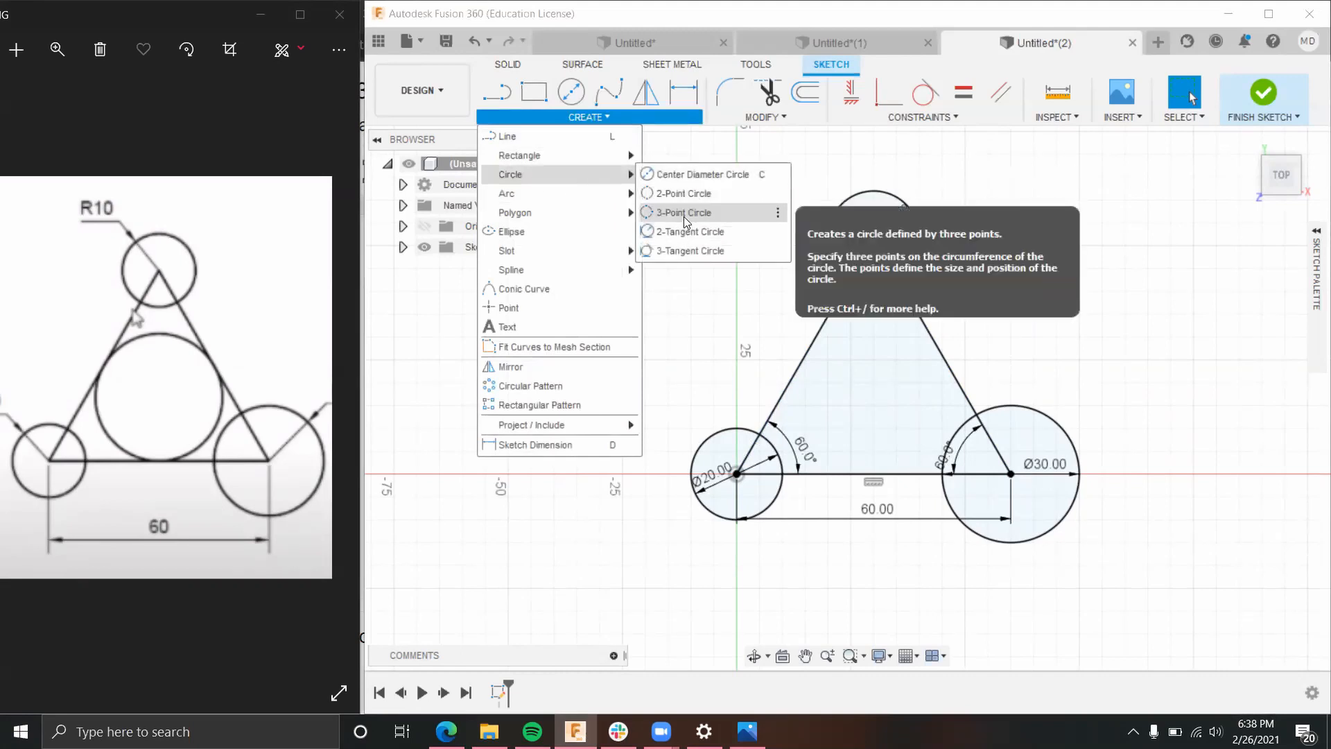
left_click(684, 213)
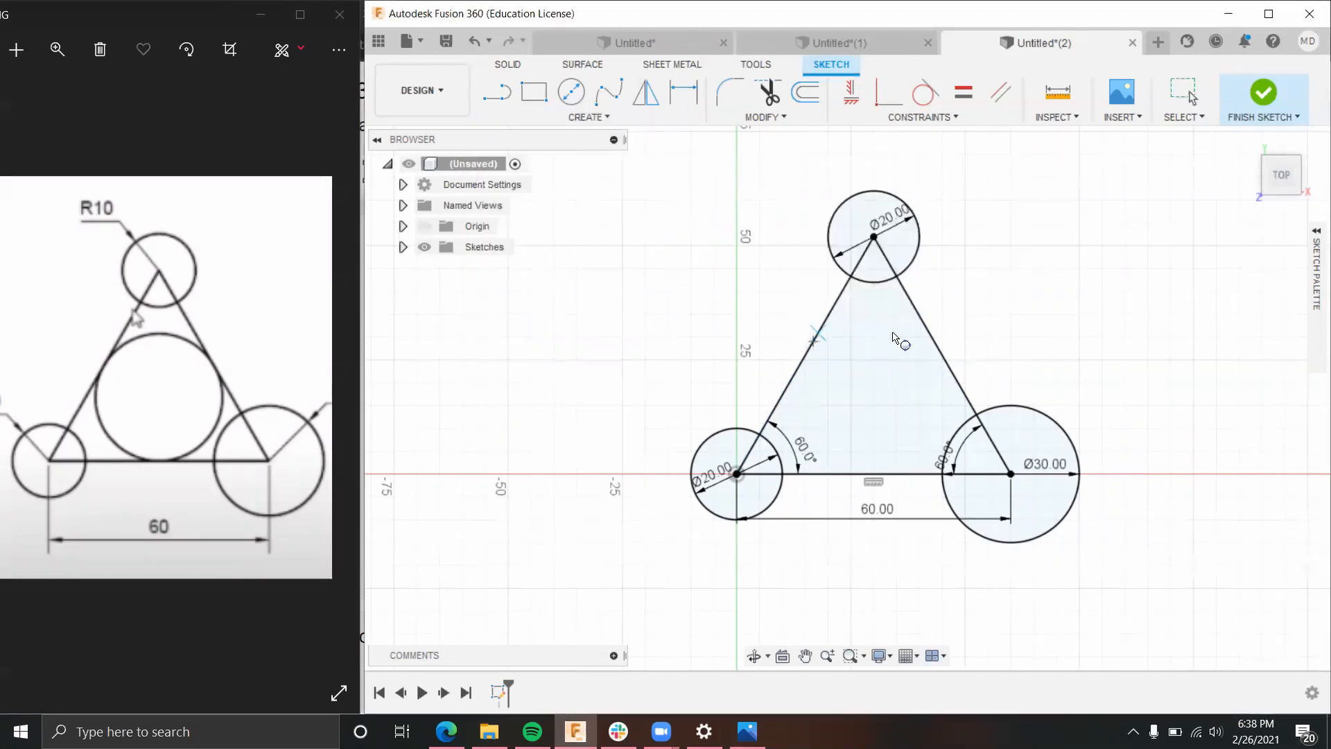
left_click(933, 339)
left_click(872, 475)
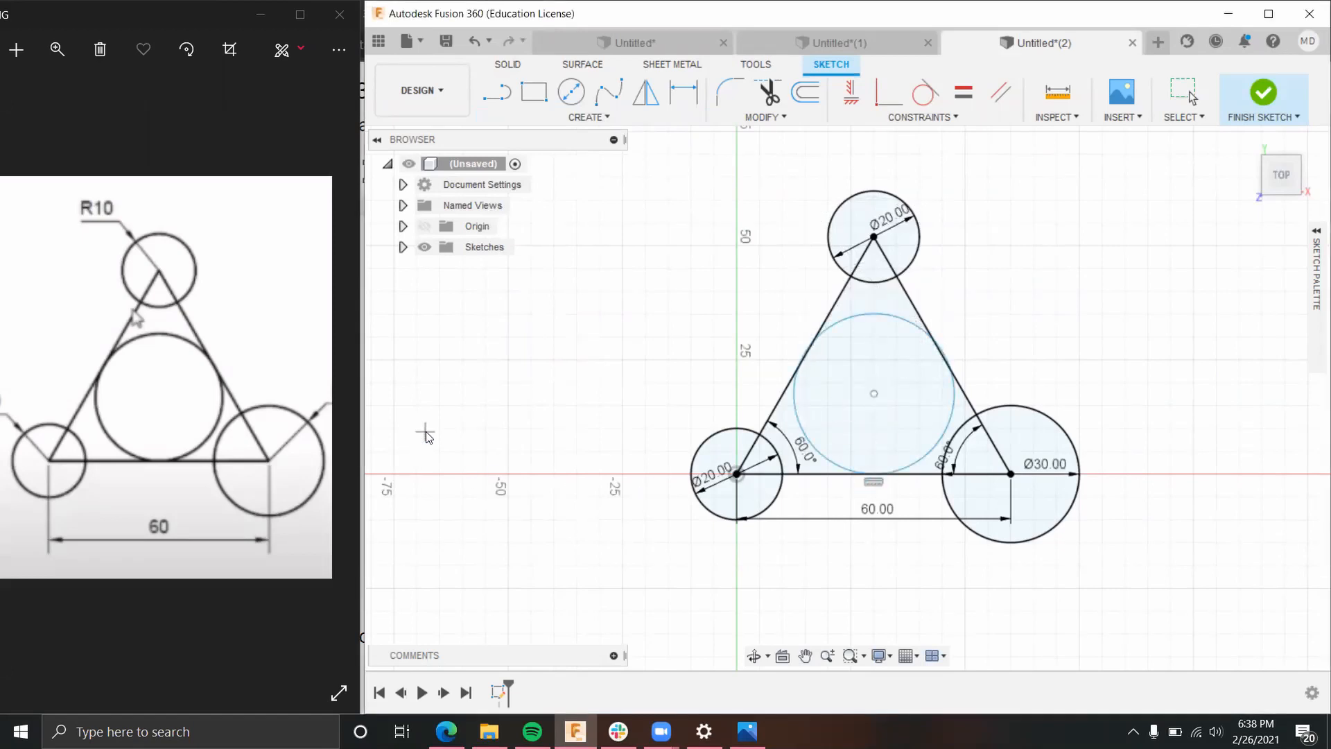
key("Escape")
left_click(863, 357)
key("Delete")
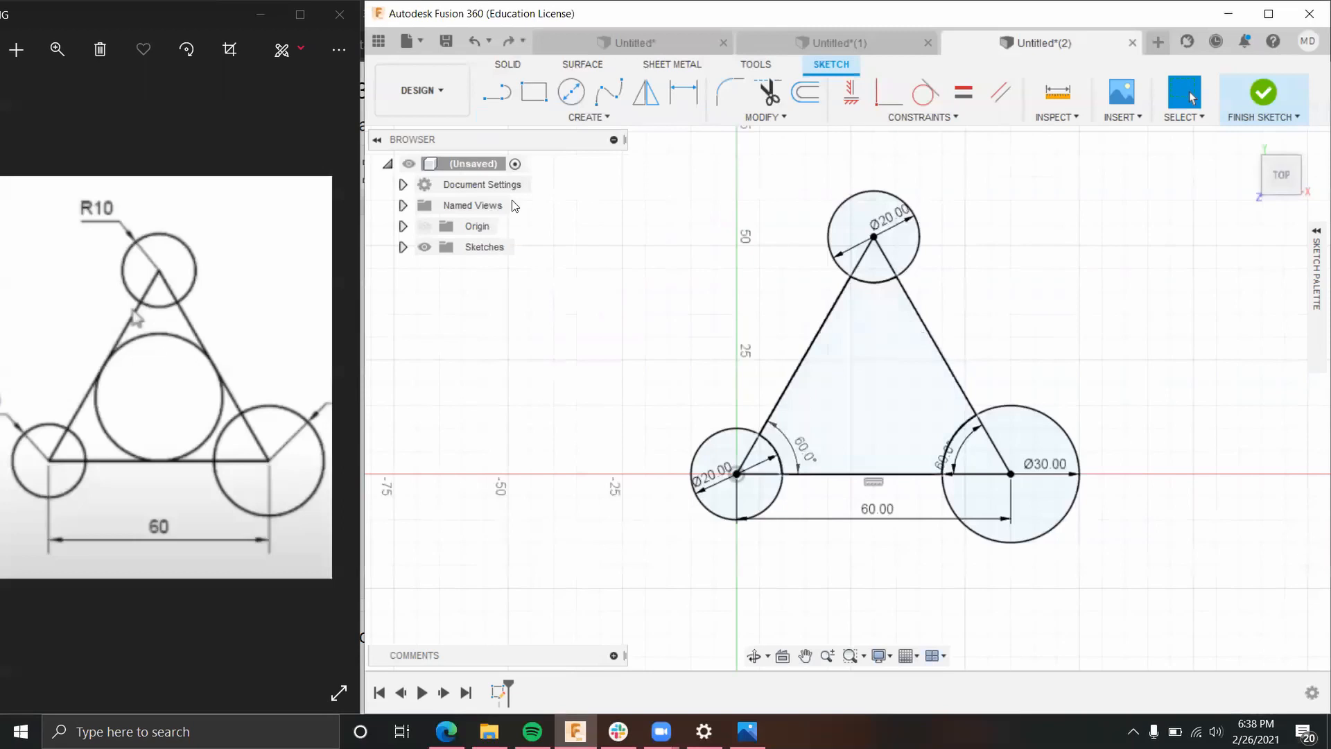
Step: Draw a 3-Tangent Circle inside the triangle, tangent to both slanted sides and the base
left_click(575, 118)
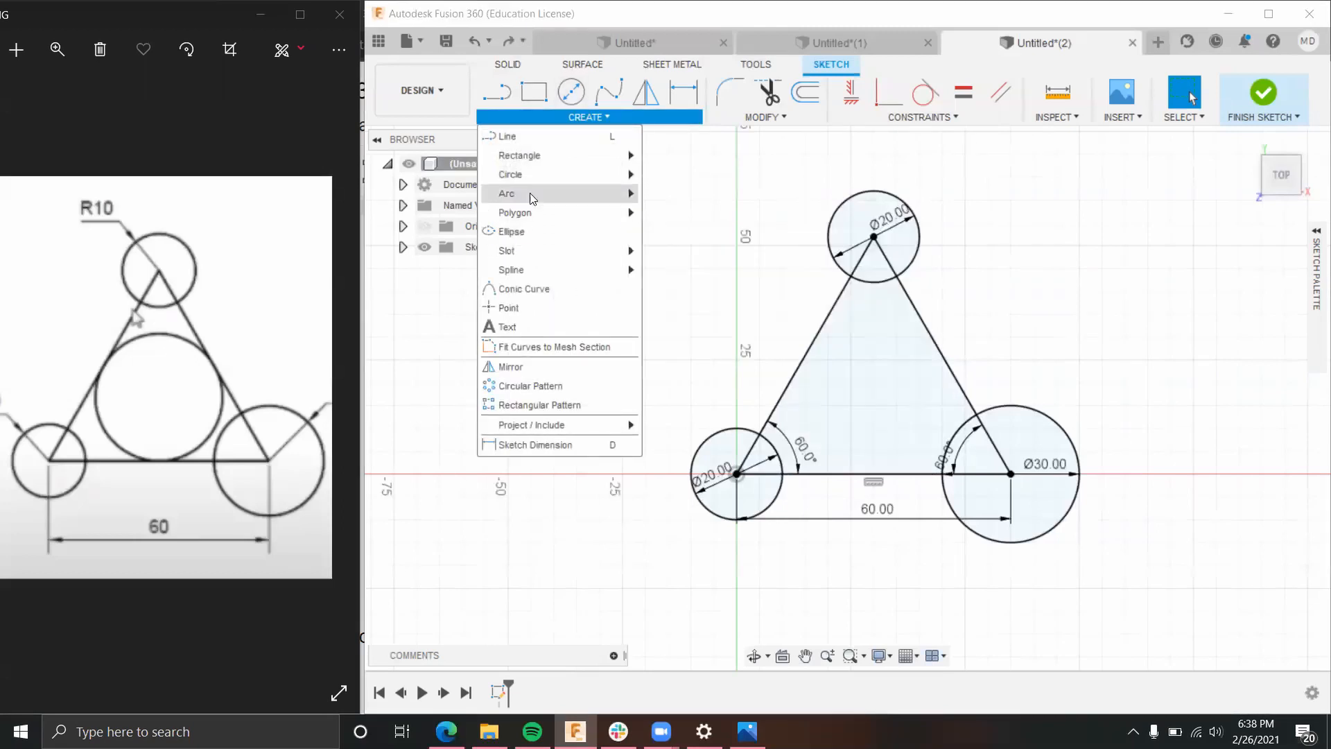
mouse_move(538, 174)
left_click(690, 250)
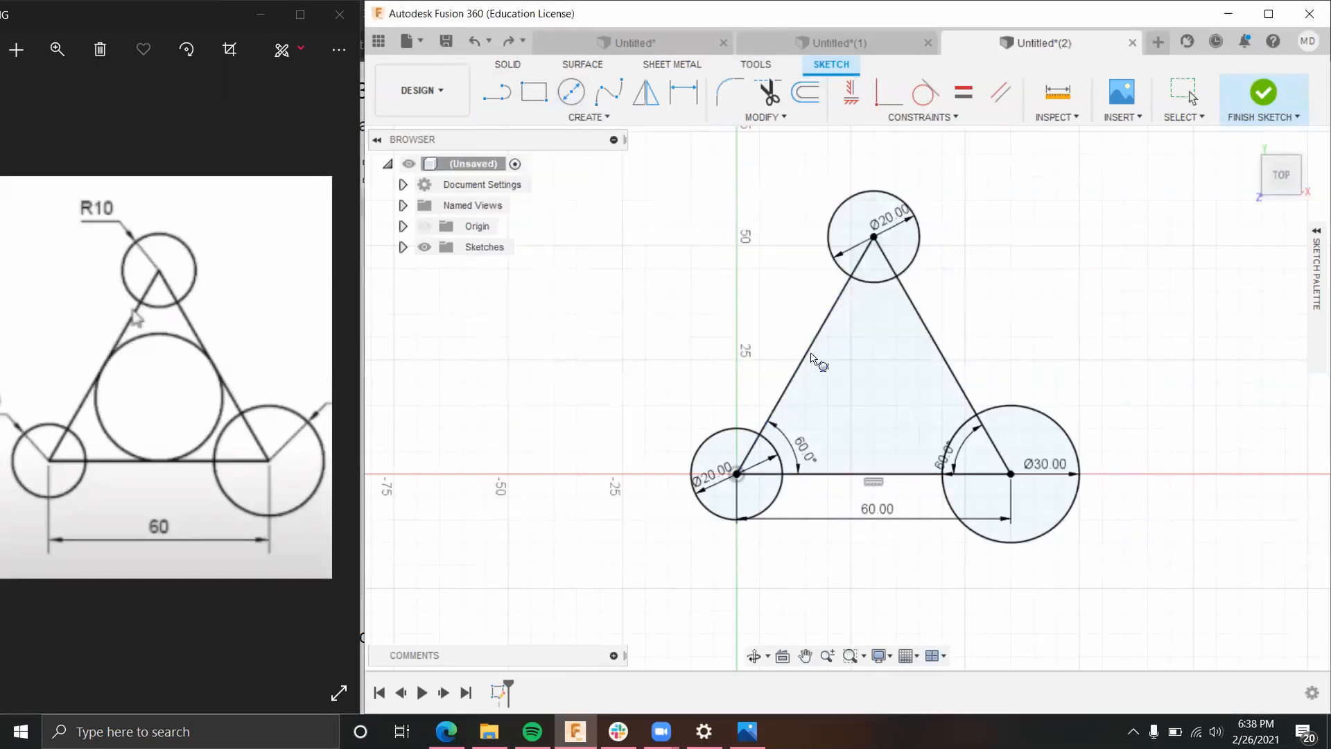
left_click(805, 355)
left_click(934, 343)
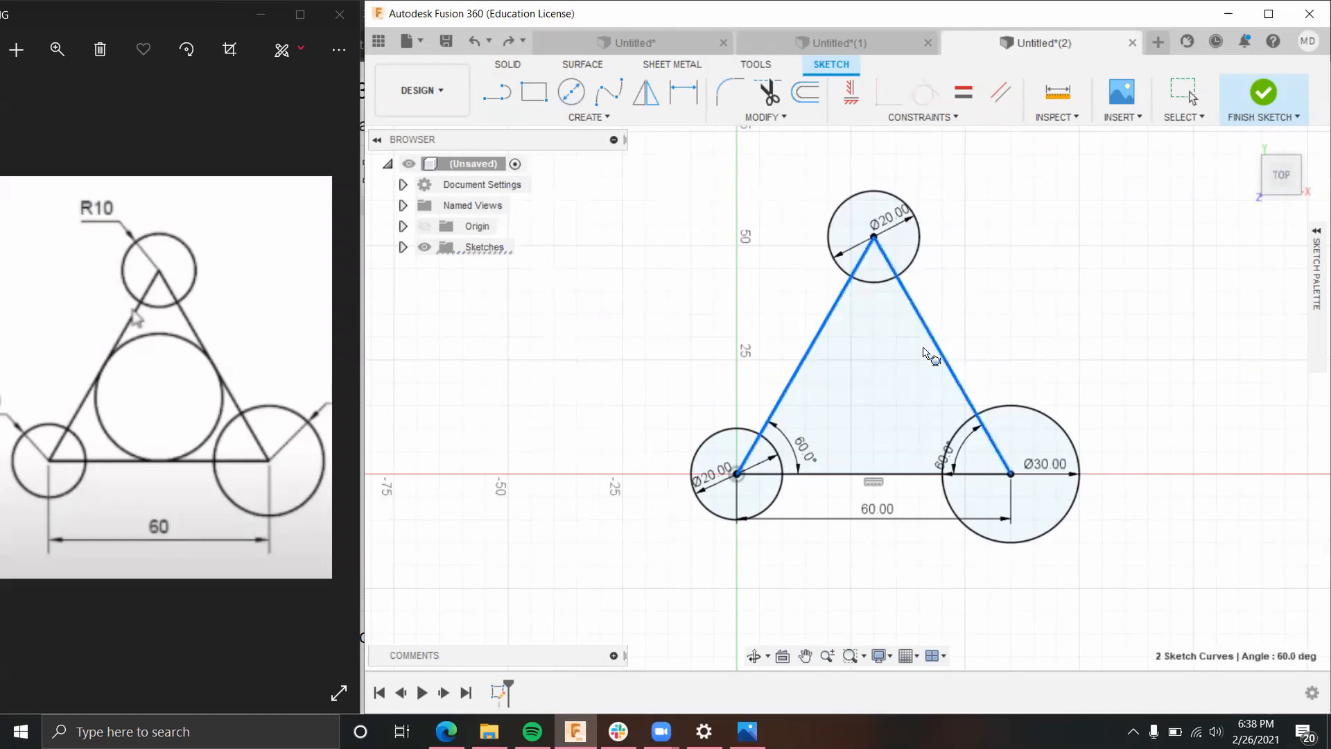
left_click(856, 474)
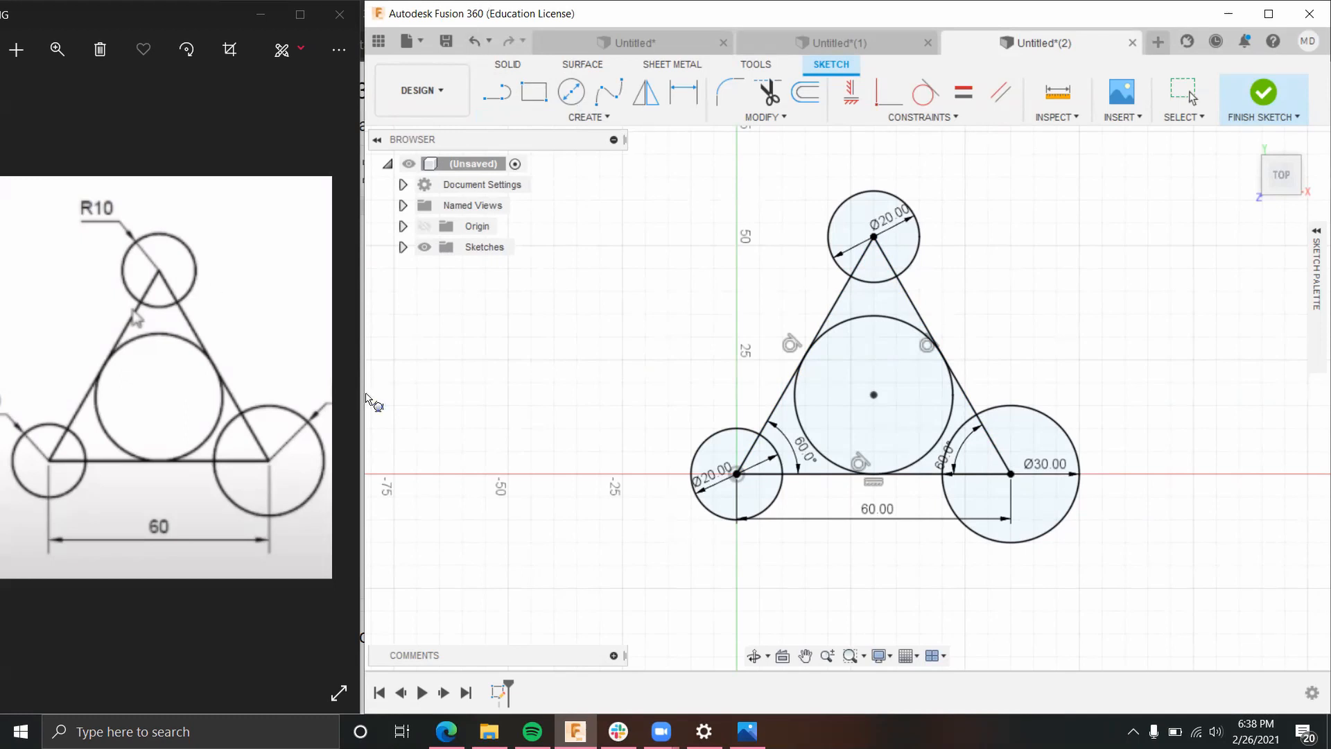
scroll(996, 358, "down", 2)
scroll(996, 357, "up", 4)
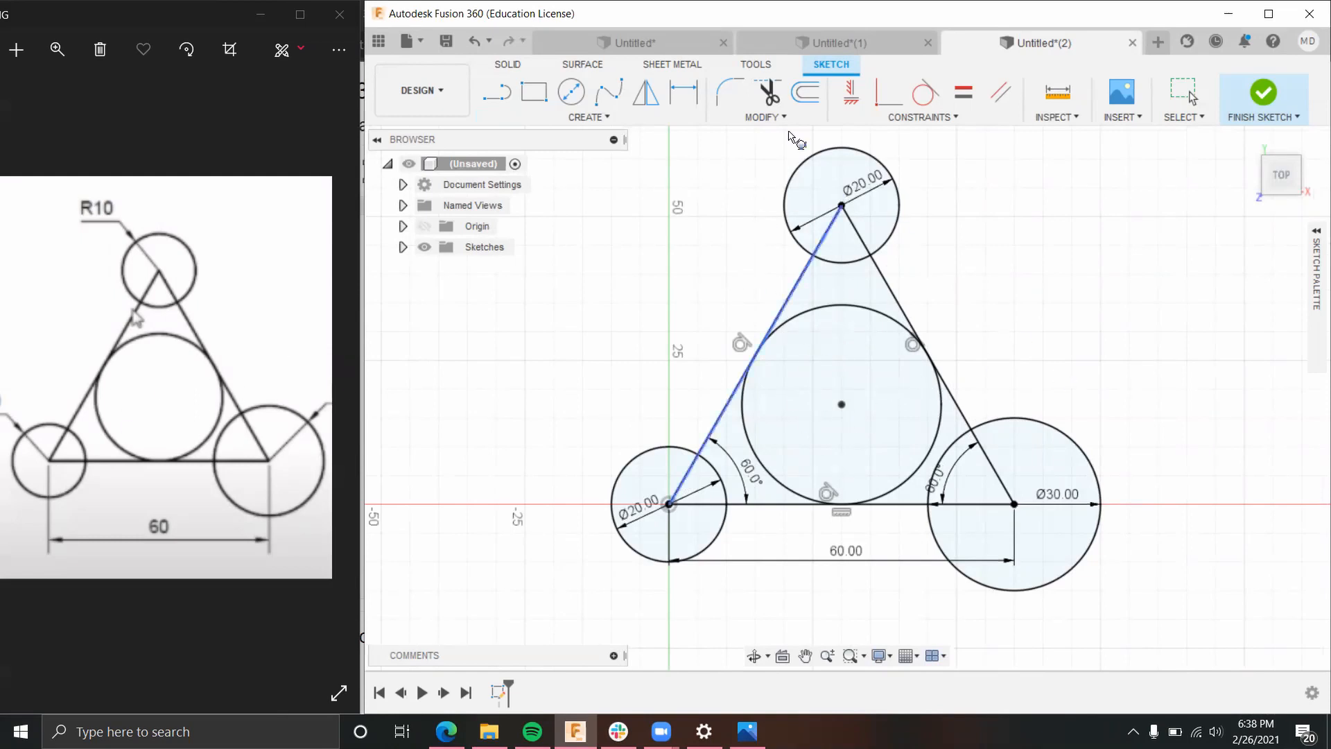
Step: Trim away the triangle lines inside the three corner circles and the circle arcs inside the triangle, leaving one outer outline around the inner circle
left_click(768, 92)
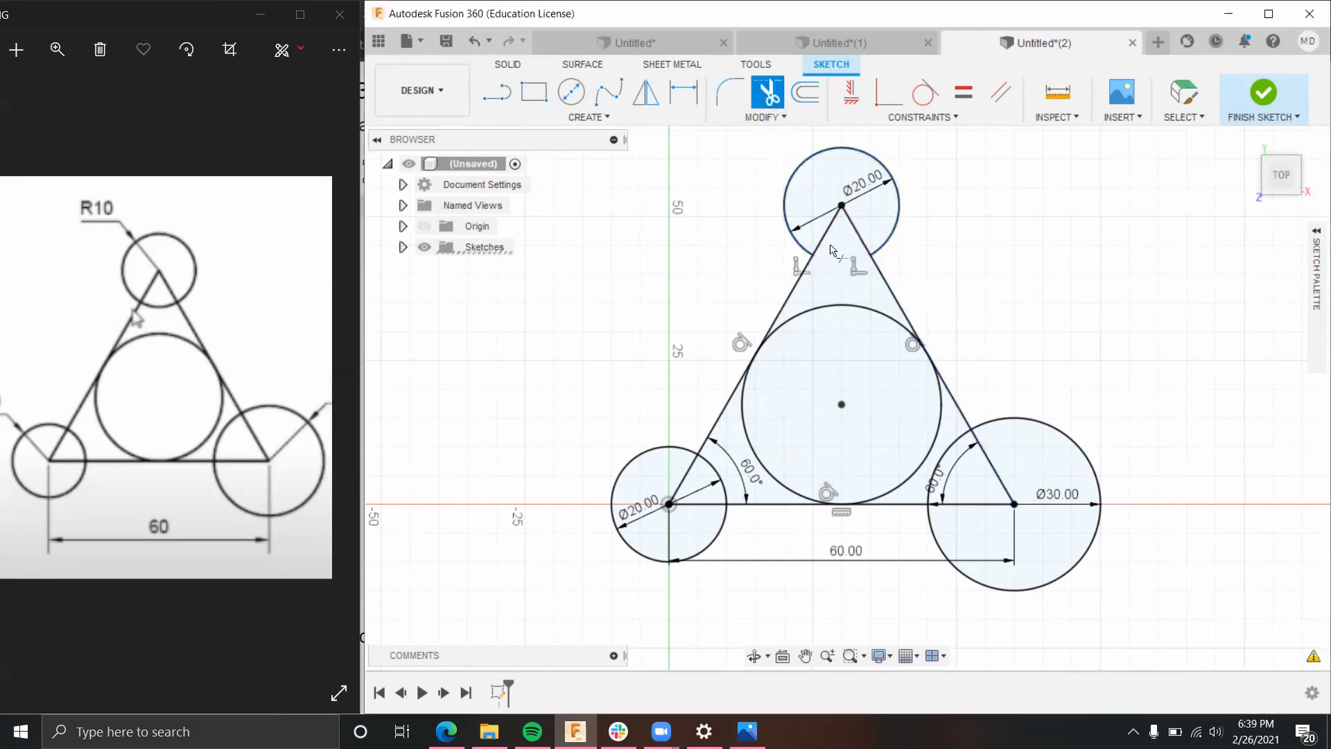
left_click(843, 264)
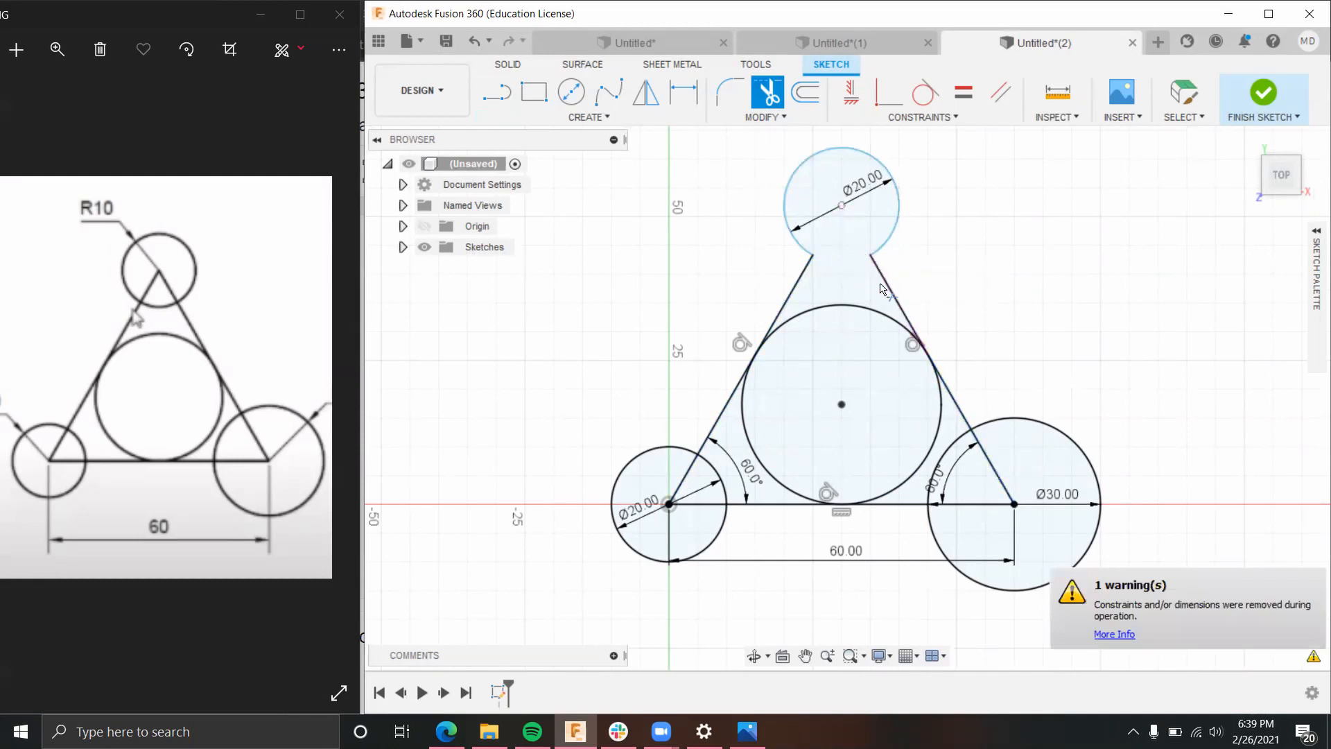
left_click(990, 468)
left_click(957, 506)
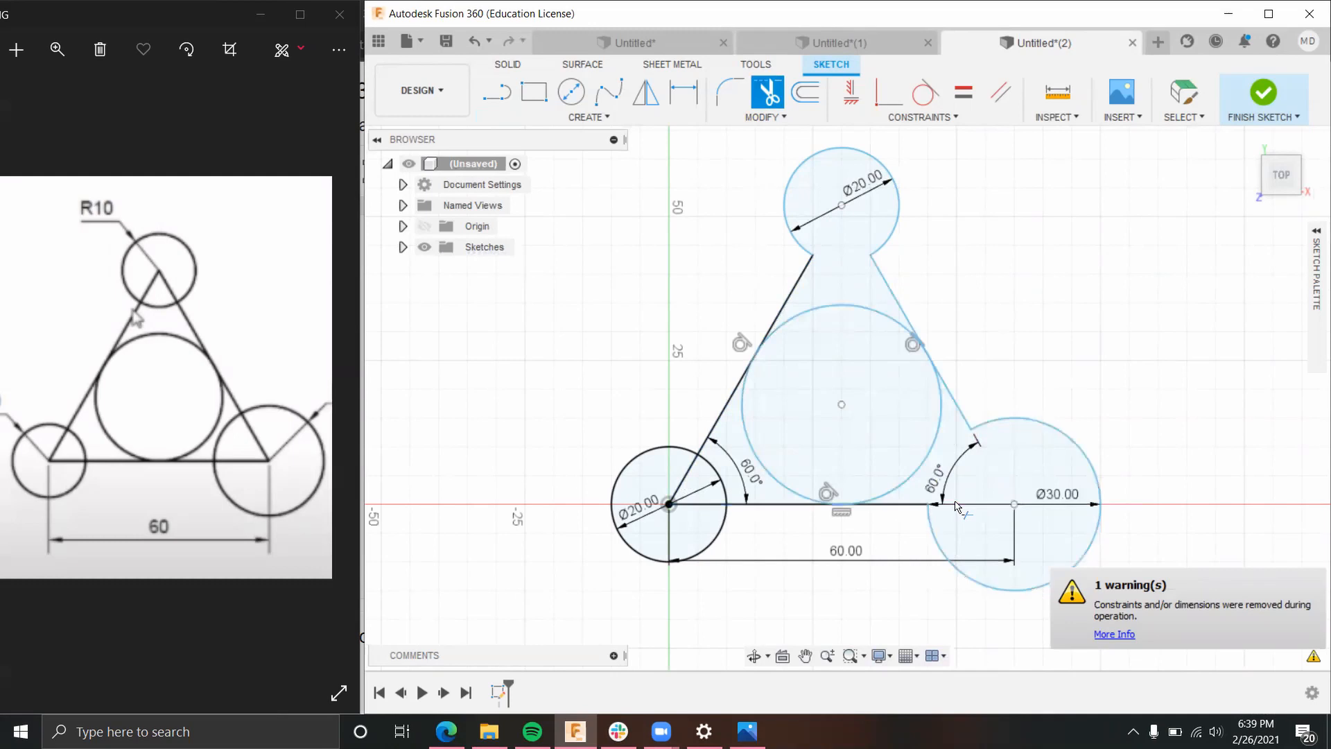
left_click(709, 469)
left_click(688, 472)
left_click(697, 507)
scroll(1014, 444, "down", 2)
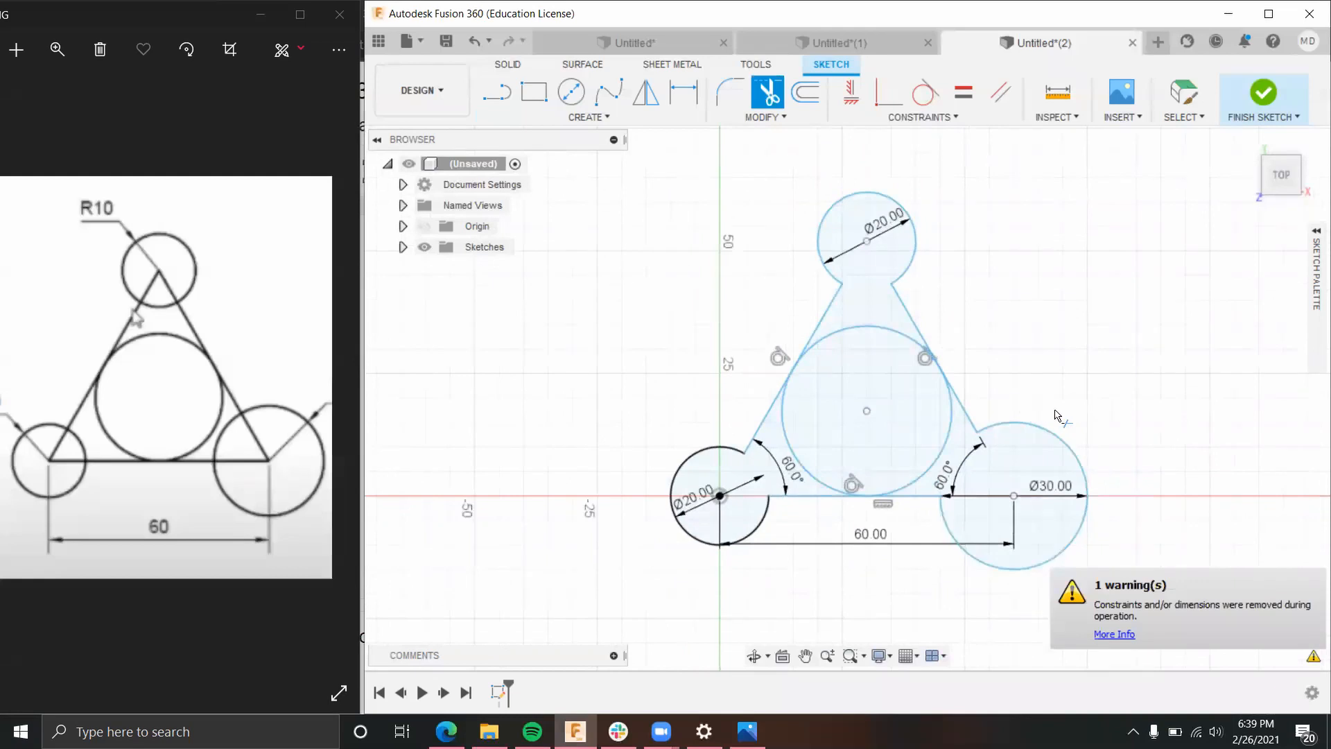
key("Escape")
Step: Finish the sketch and extrude the three profiles surrounding the inner circle 15 mm as a new body, leaving the inner circle open
mouse_move(1055, 415)
middle_mouse_down("shift")
mouse_move(1016, 345)
mouse_move(1014, 379)
mouse_move(1019, 368)
middle_mouse_up("shift")
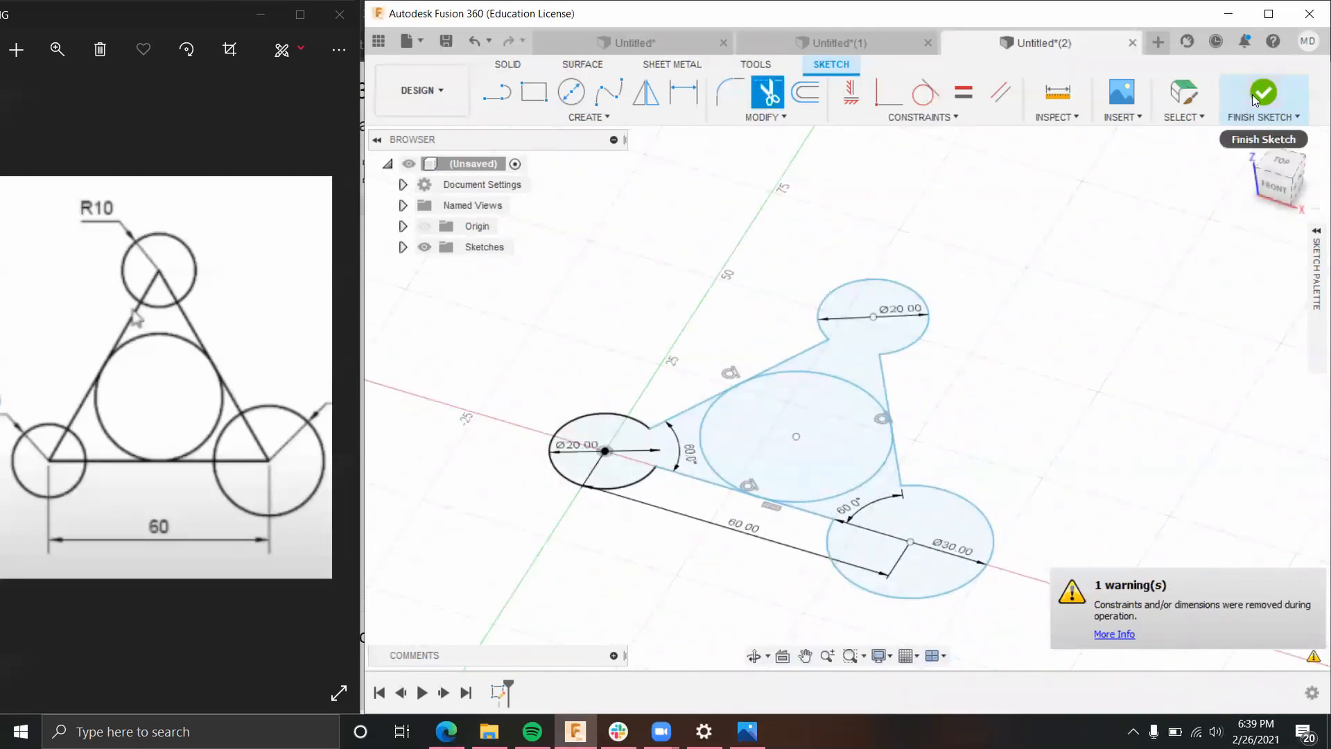
left_click(1256, 98)
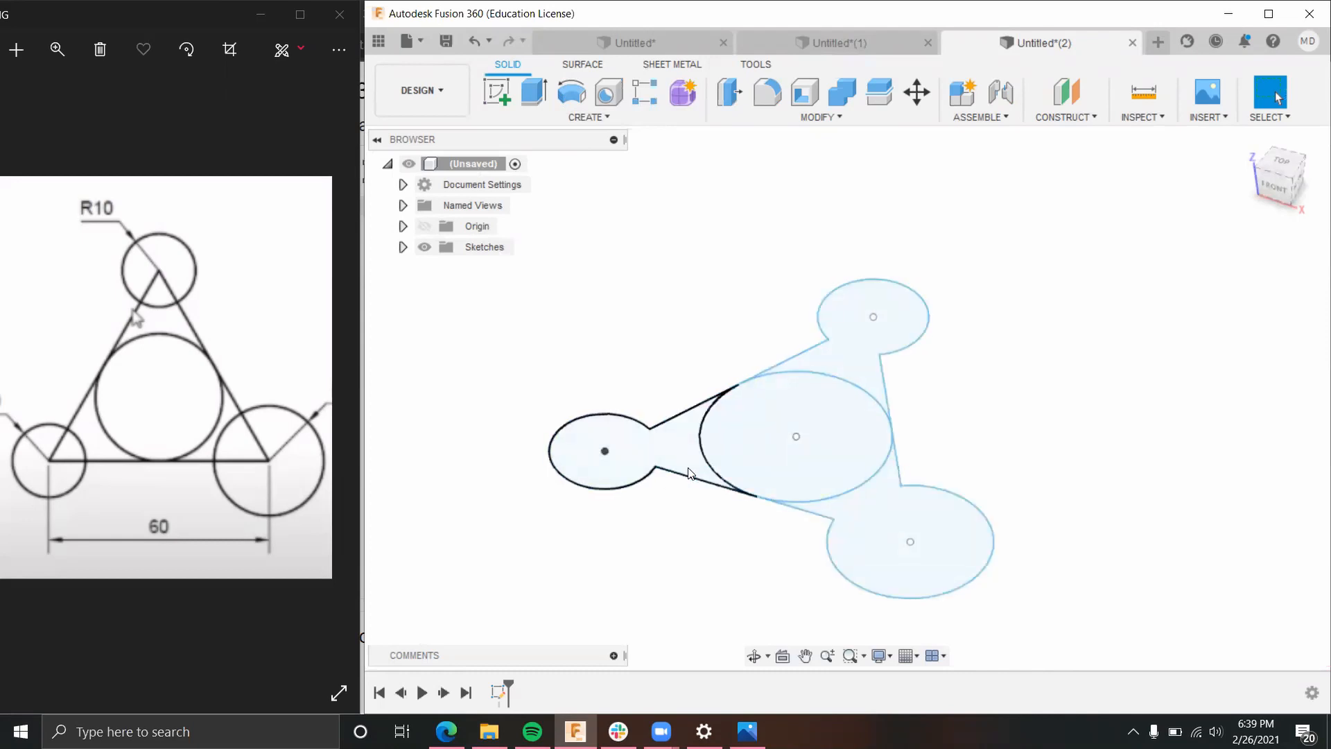
left_click(534, 96)
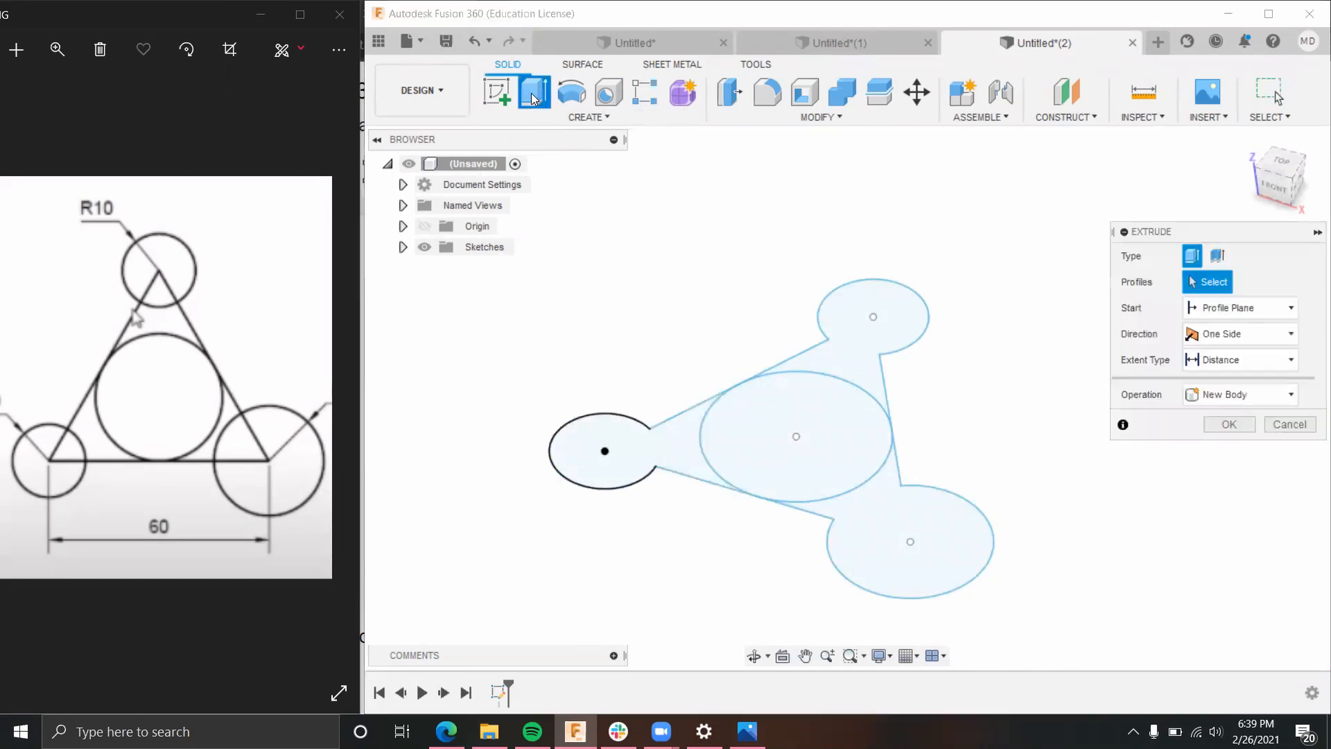
left_click(681, 416)
left_click(857, 340)
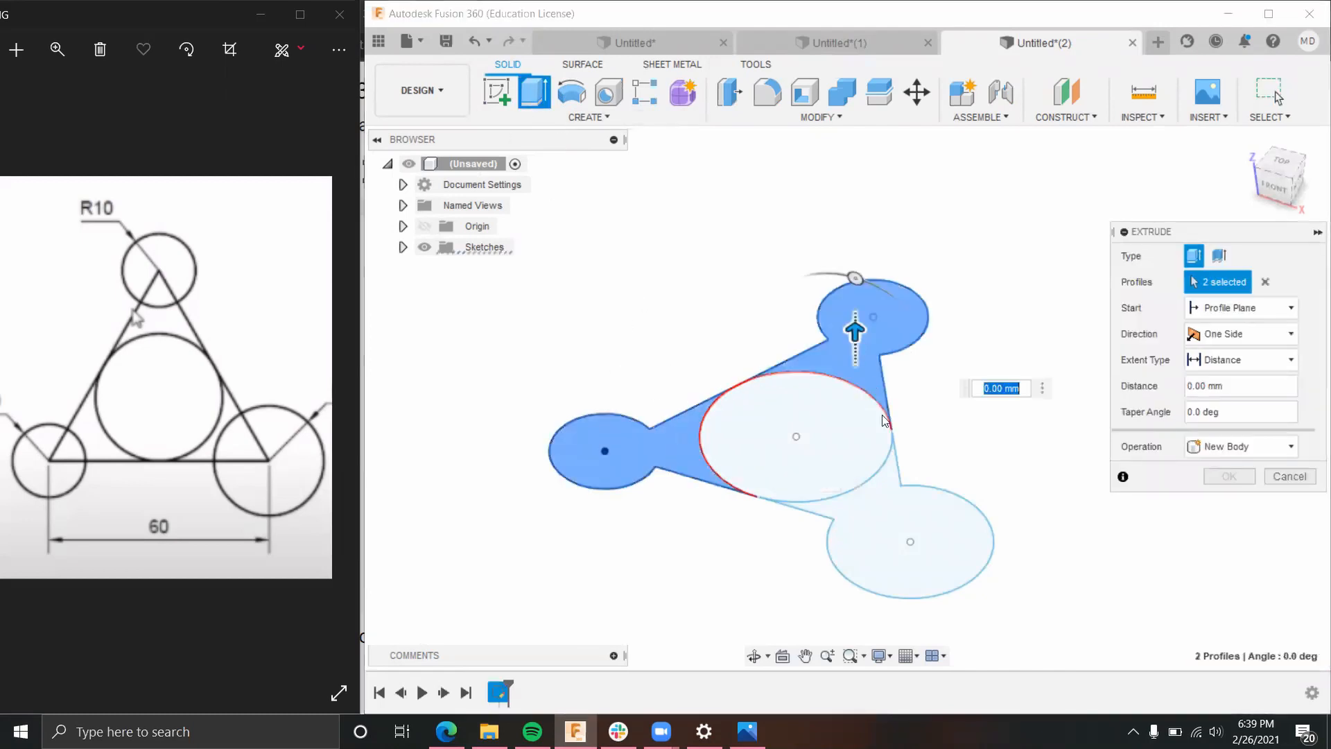
left_click(909, 534)
left_click_drag(892, 502, 890, 445)
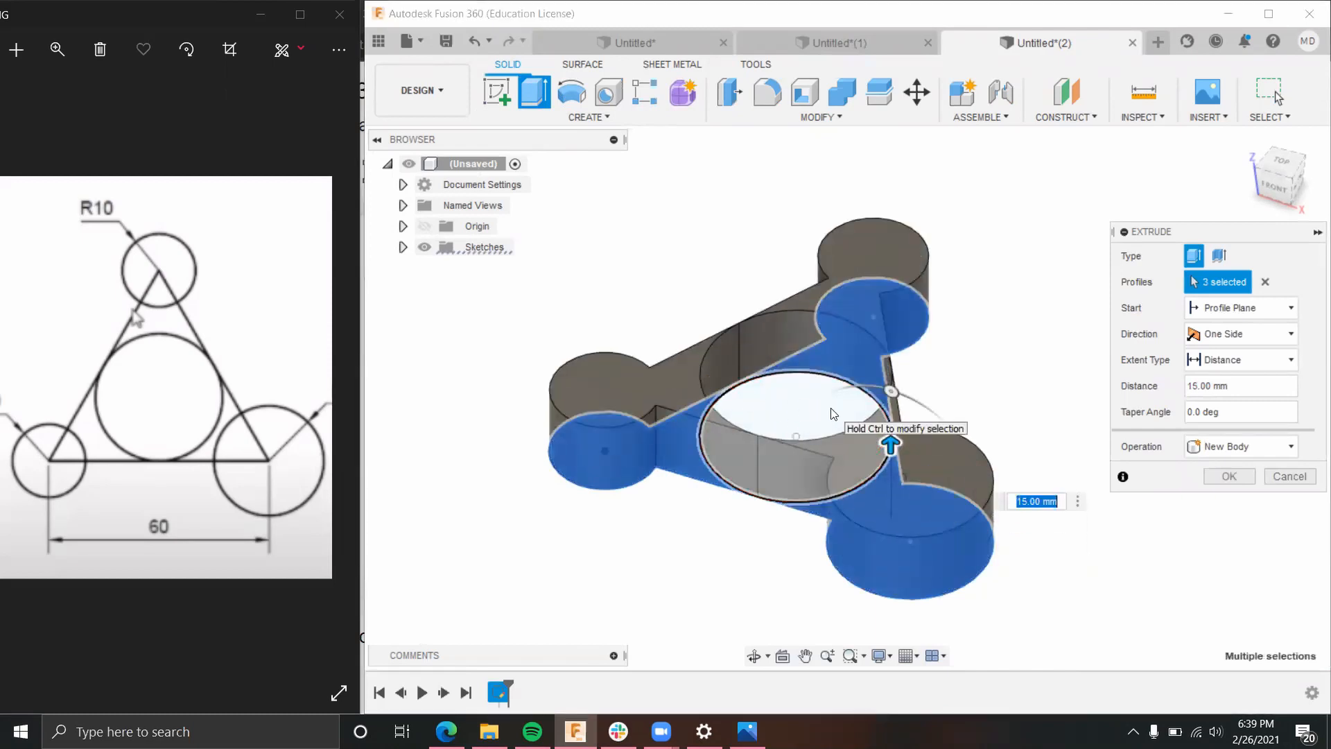
key("Return")
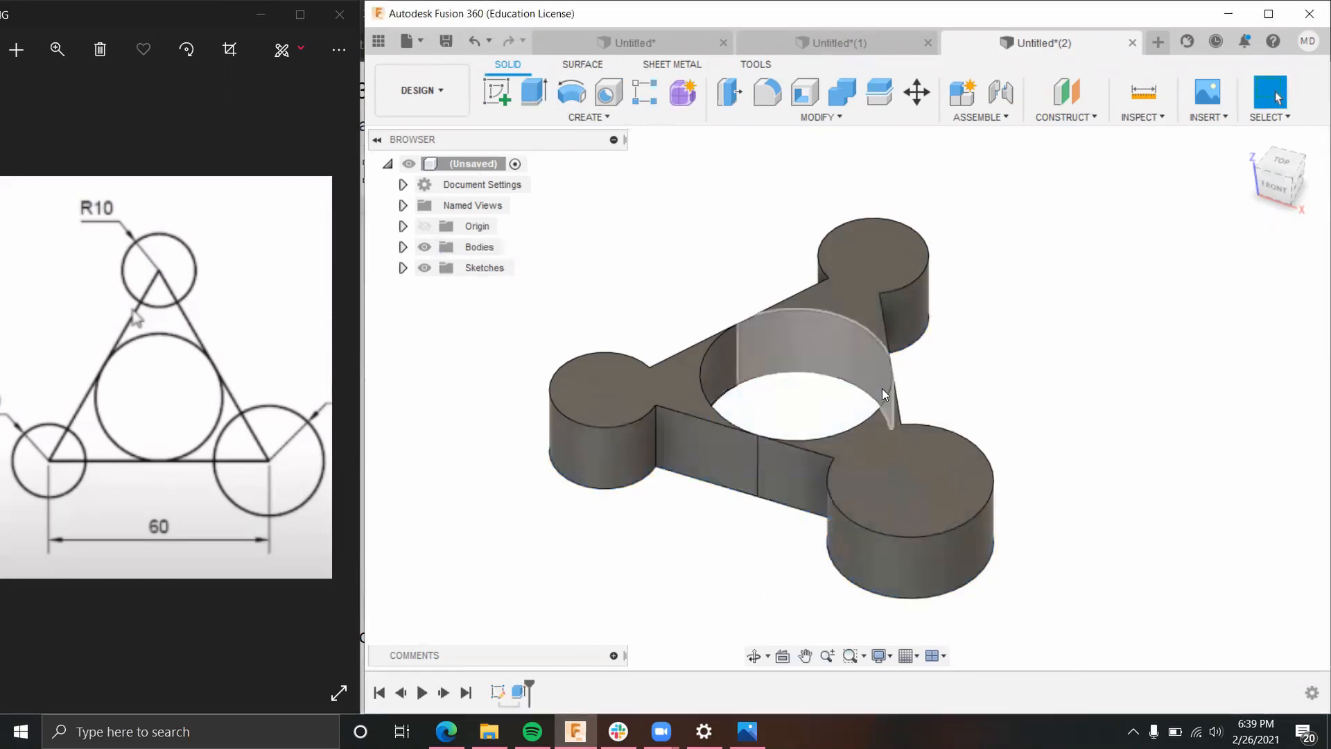
Step: Sketch a slightly sloped line about 110 mm long on the body's flat face, crossing both base circles and the inner opening, and finish the sketch
middle_click_drag(951, 405, 990, 375, "shift")
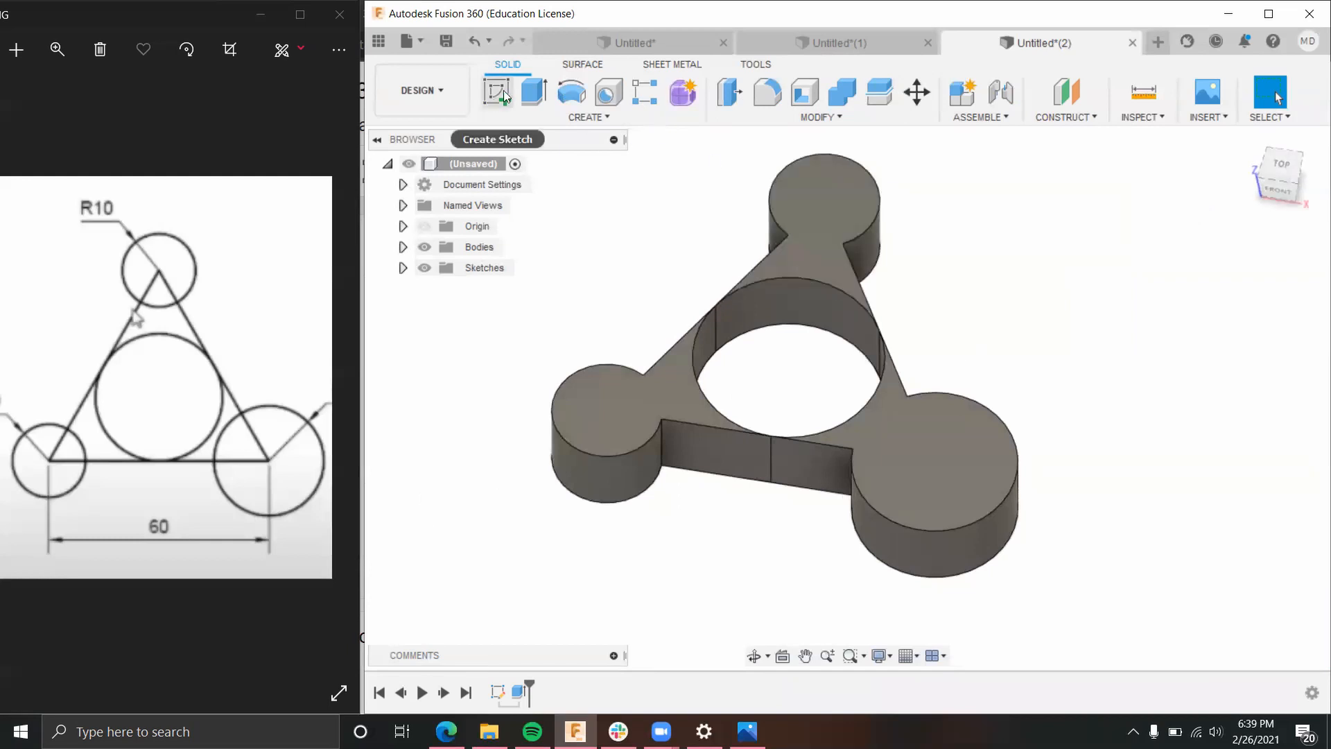
left_click(1279, 170)
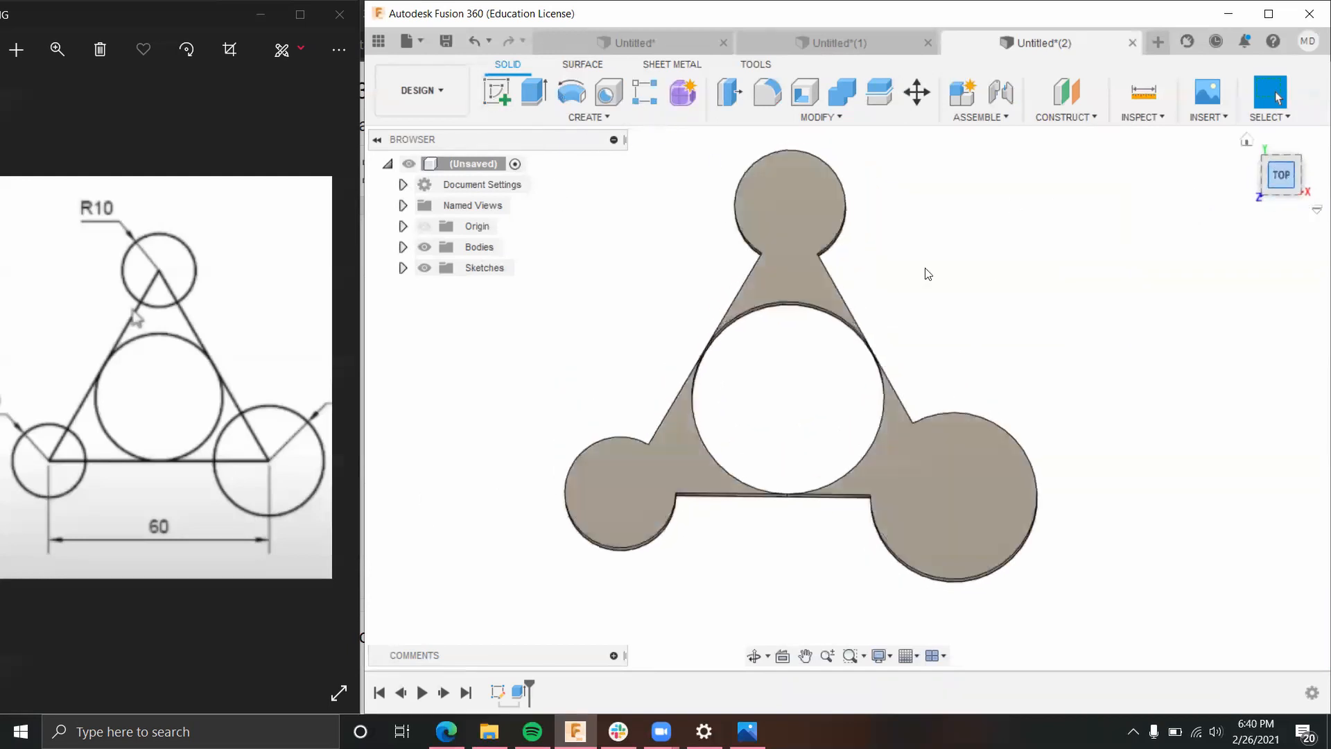
left_click(493, 92)
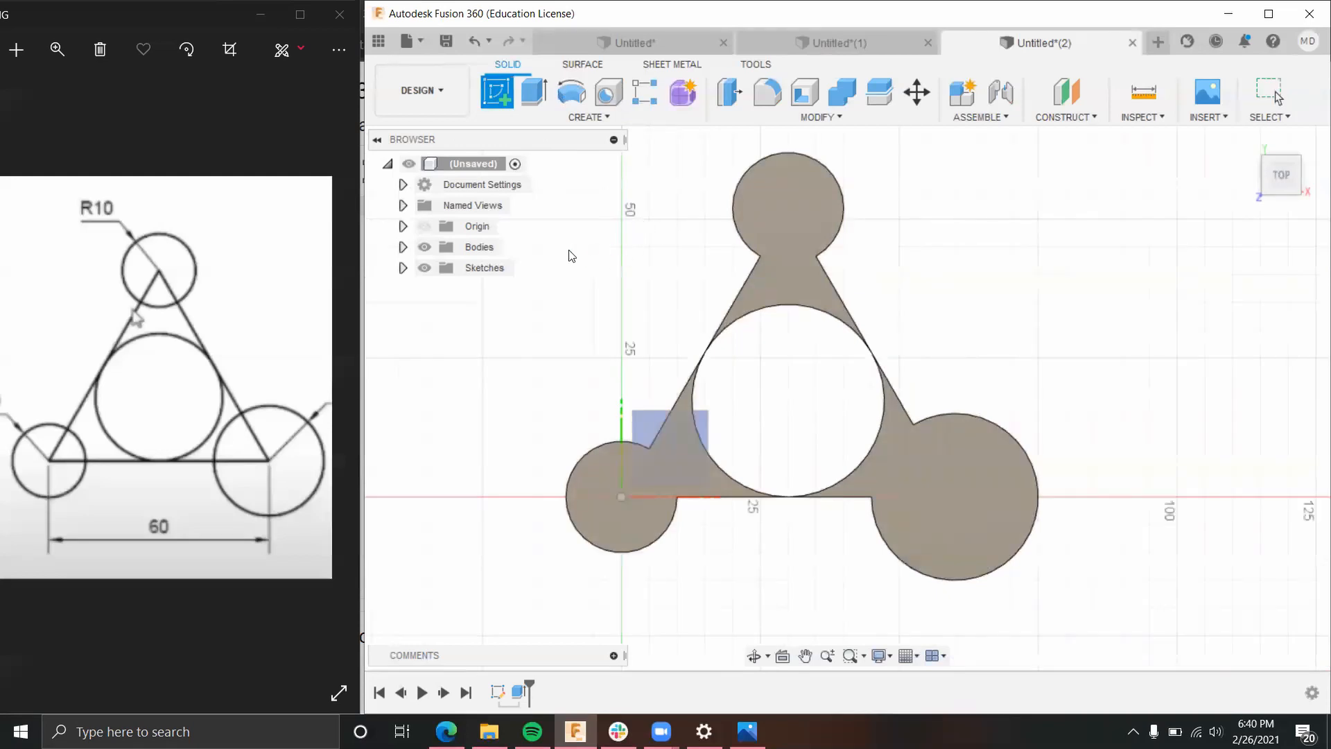
left_click(504, 99)
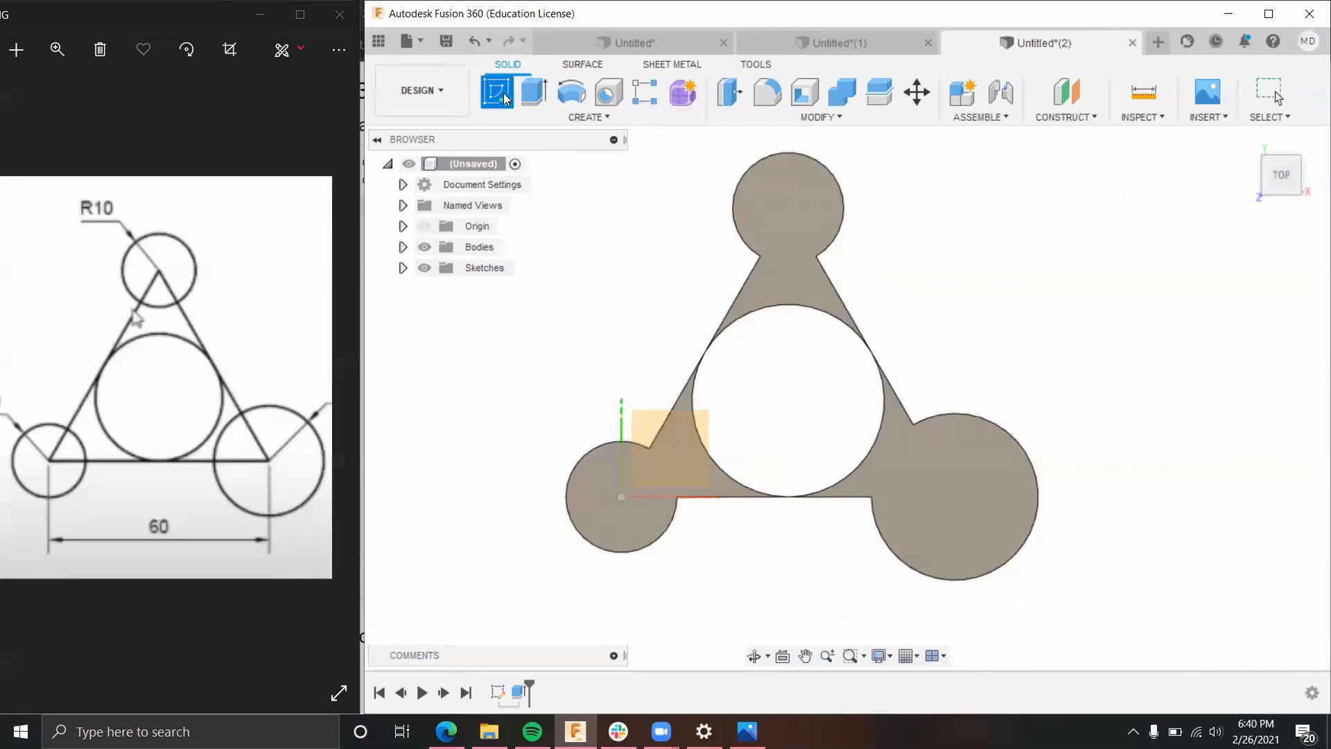
left_click(675, 434)
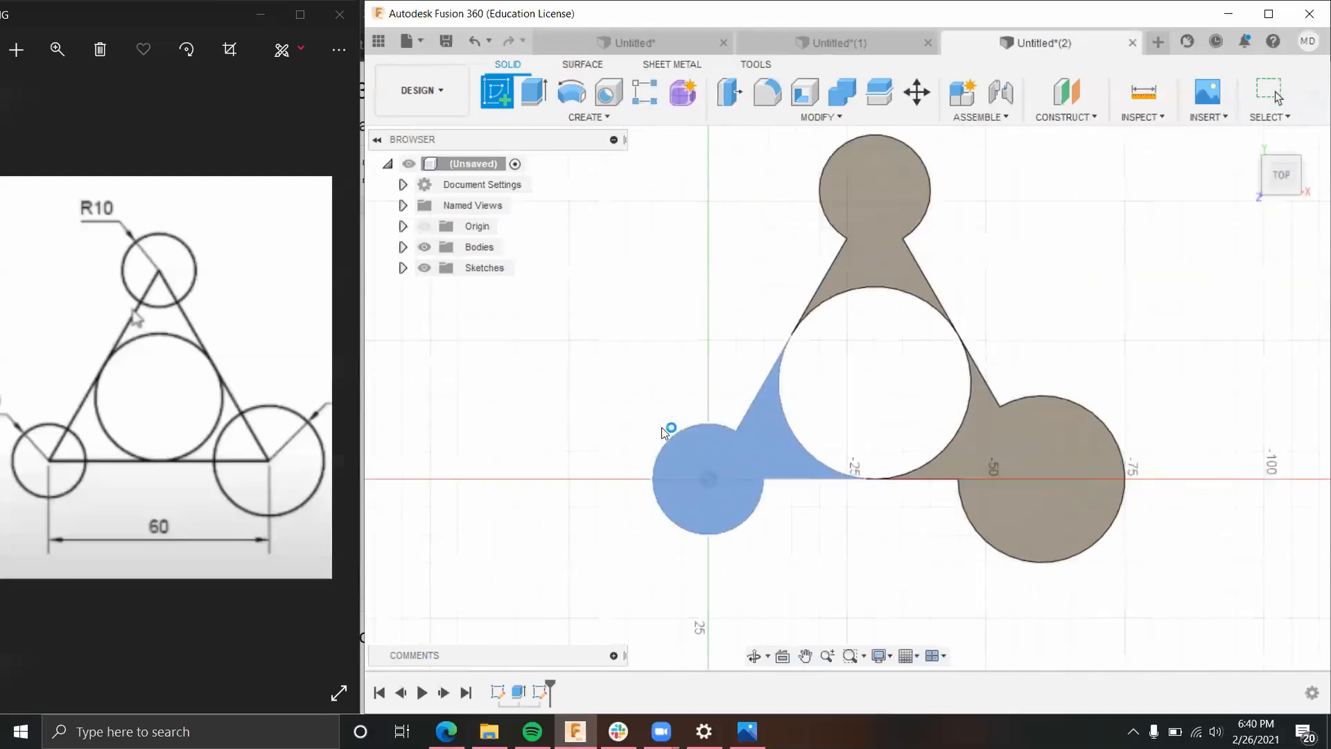
left_click(503, 94)
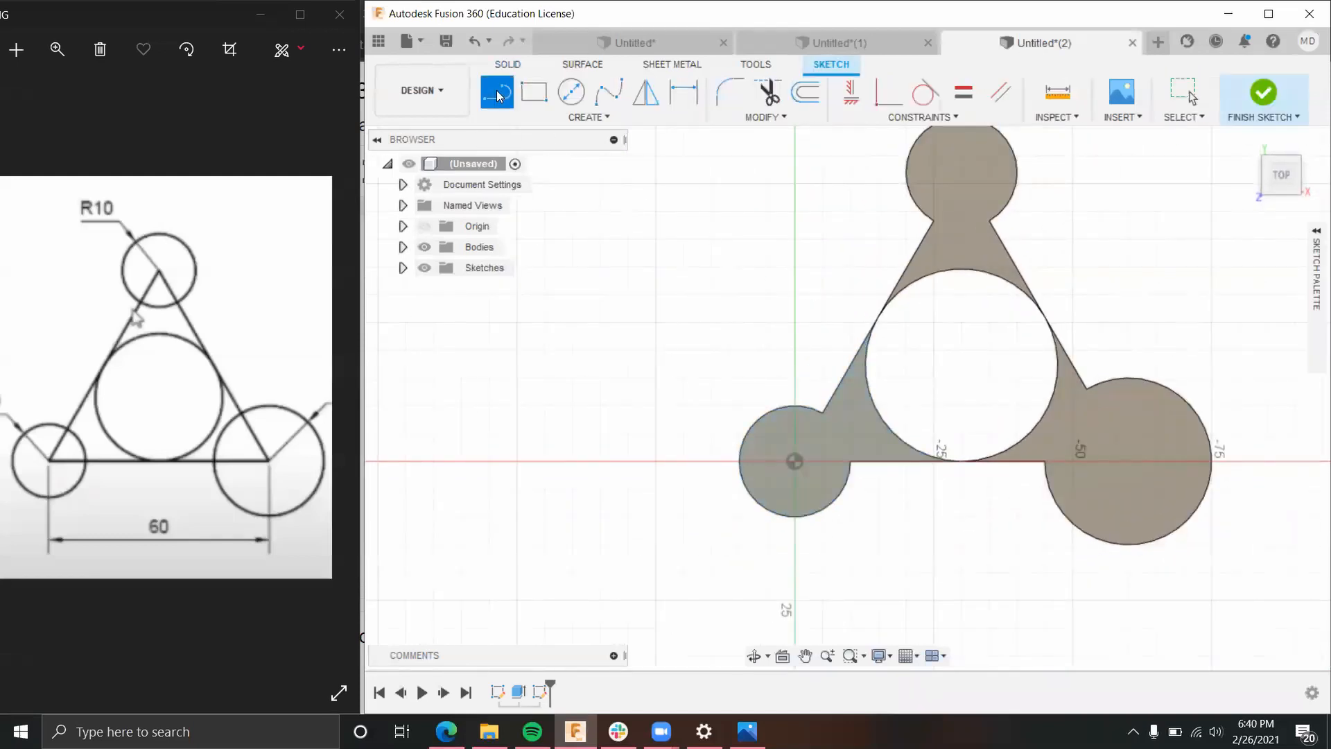
left_click(669, 427)
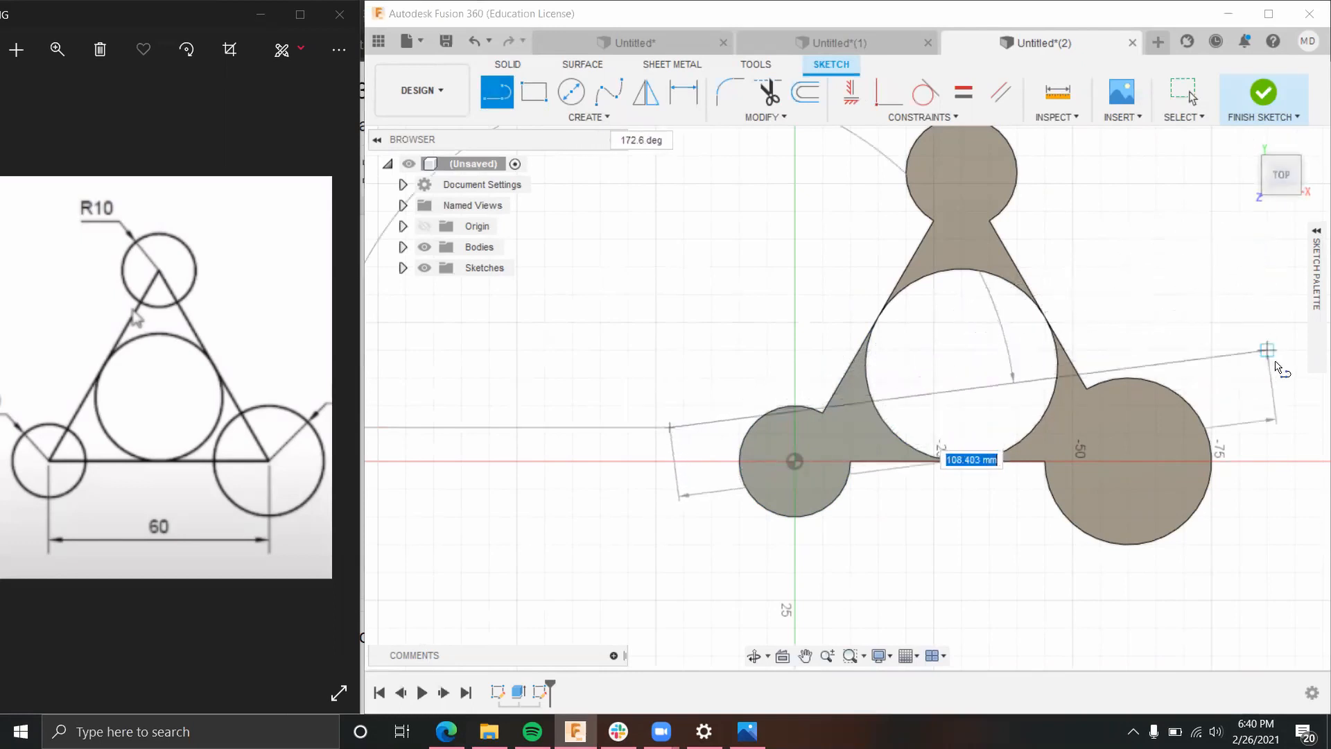
left_click(1283, 392)
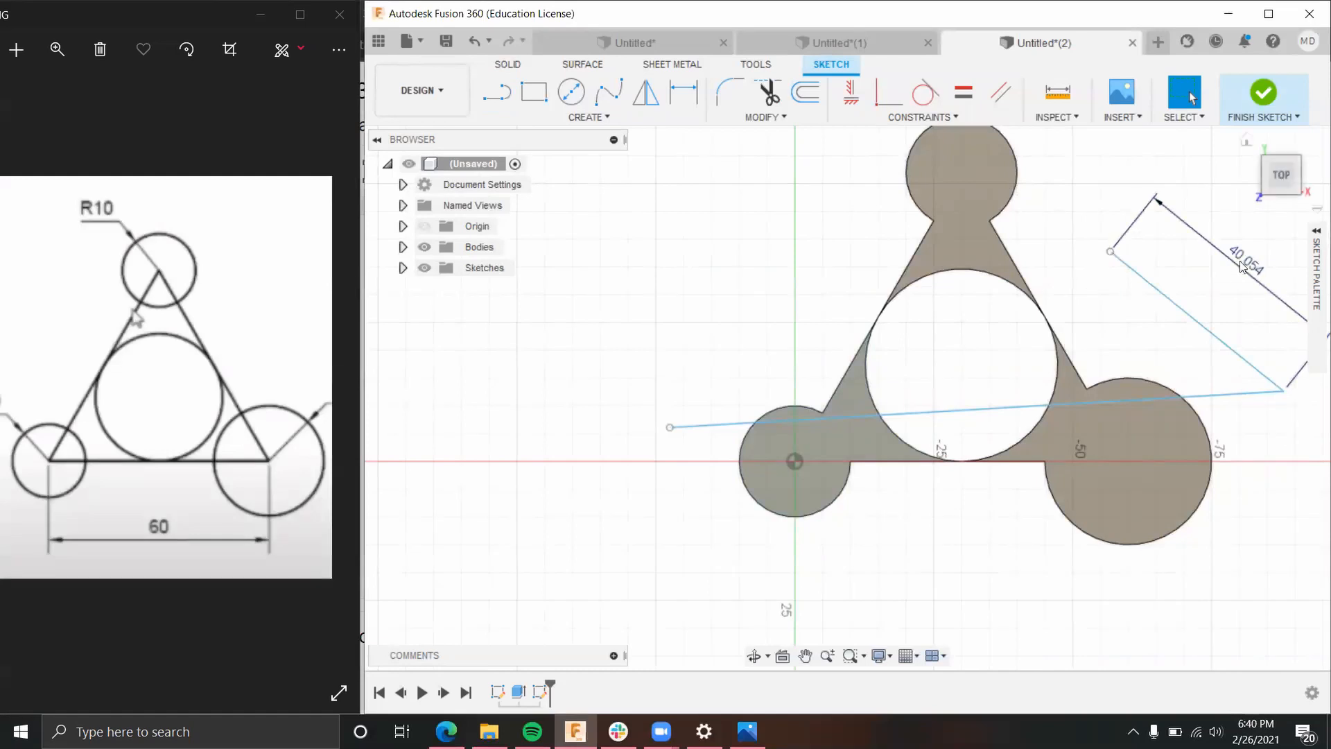
key("Escape")
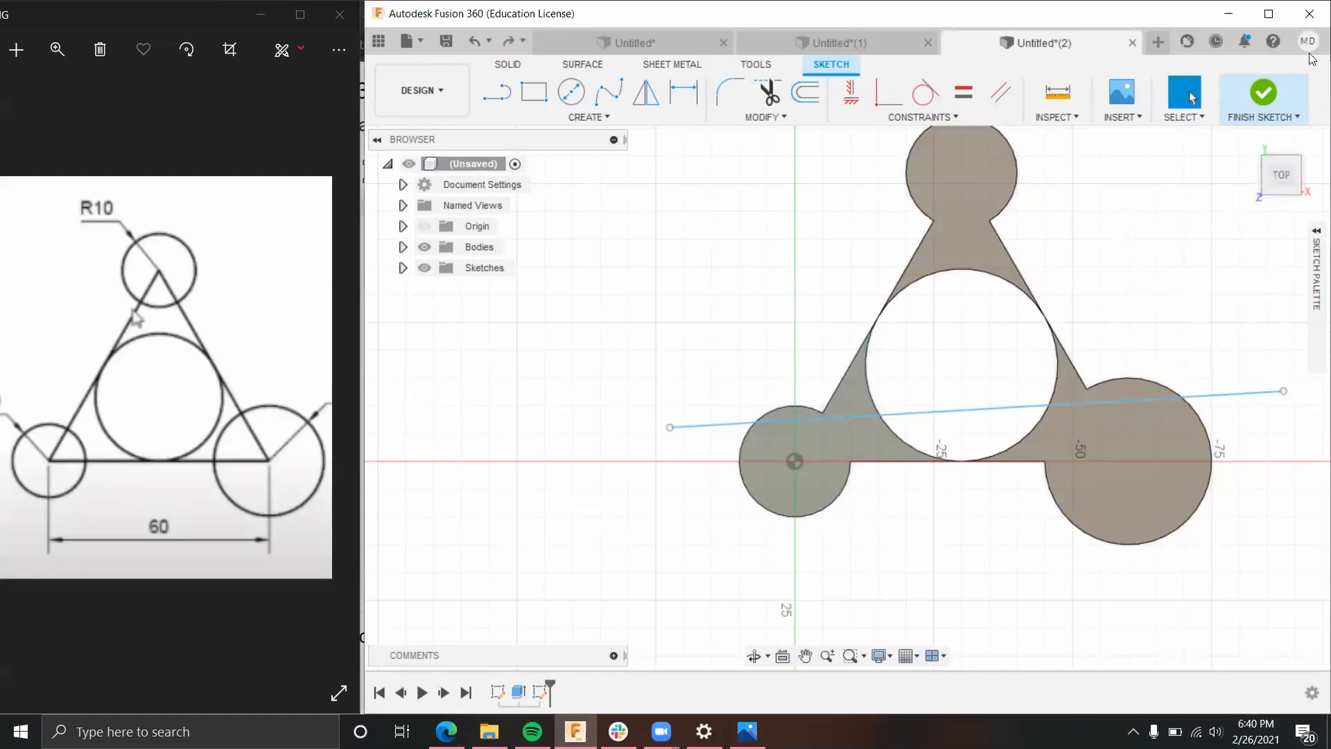
left_click(1256, 96)
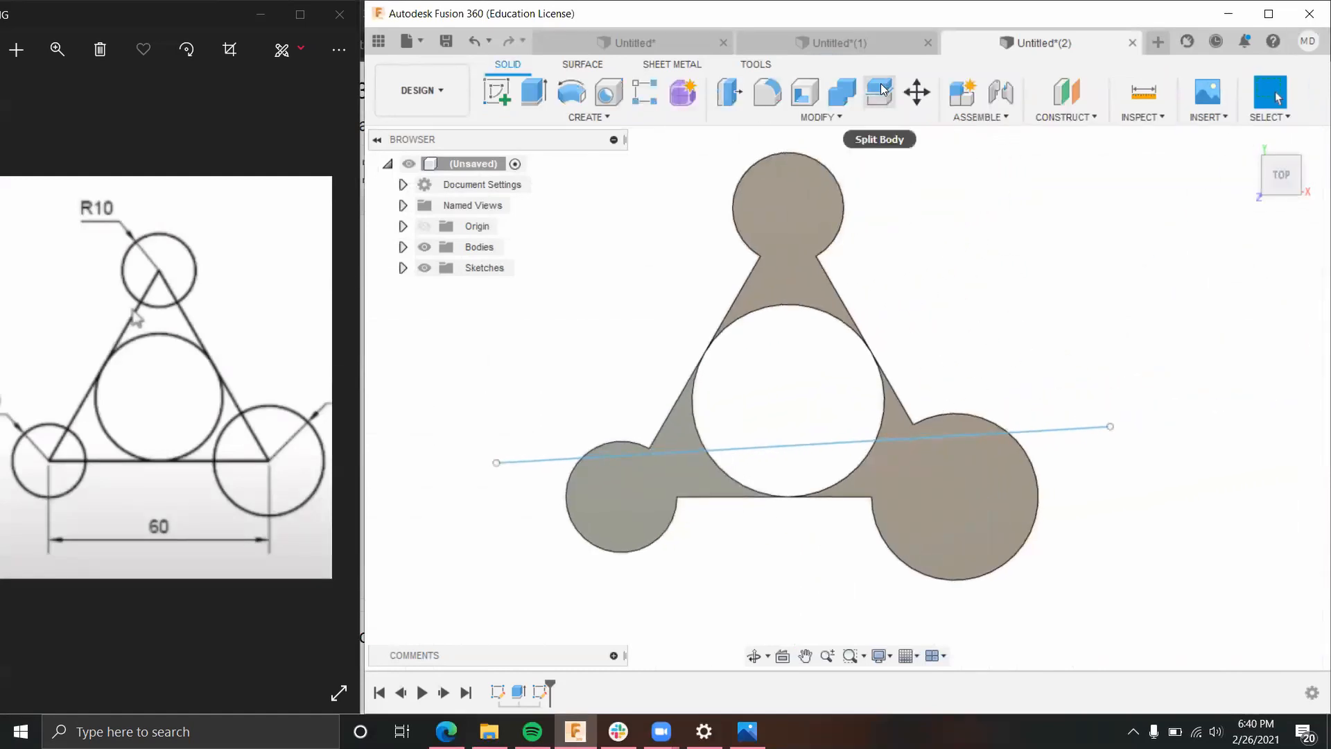
Step: Split the solid body with the sketched line as the splitting tool, keeping the tool extended
mouse_move(978, 307)
middle_mouse_down("shift")
mouse_move(989, 288)
mouse_move(957, 291)
middle_mouse_up("shift")
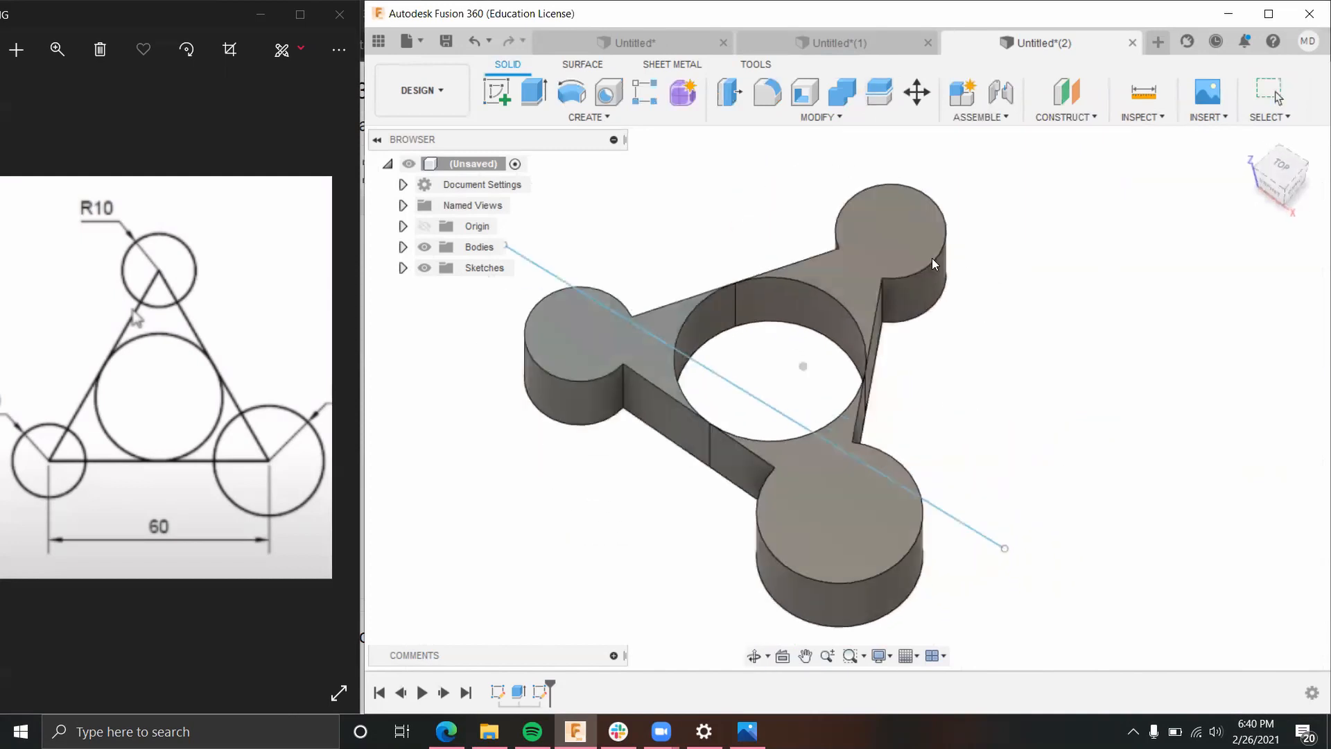
left_click(879, 98)
left_click(904, 230)
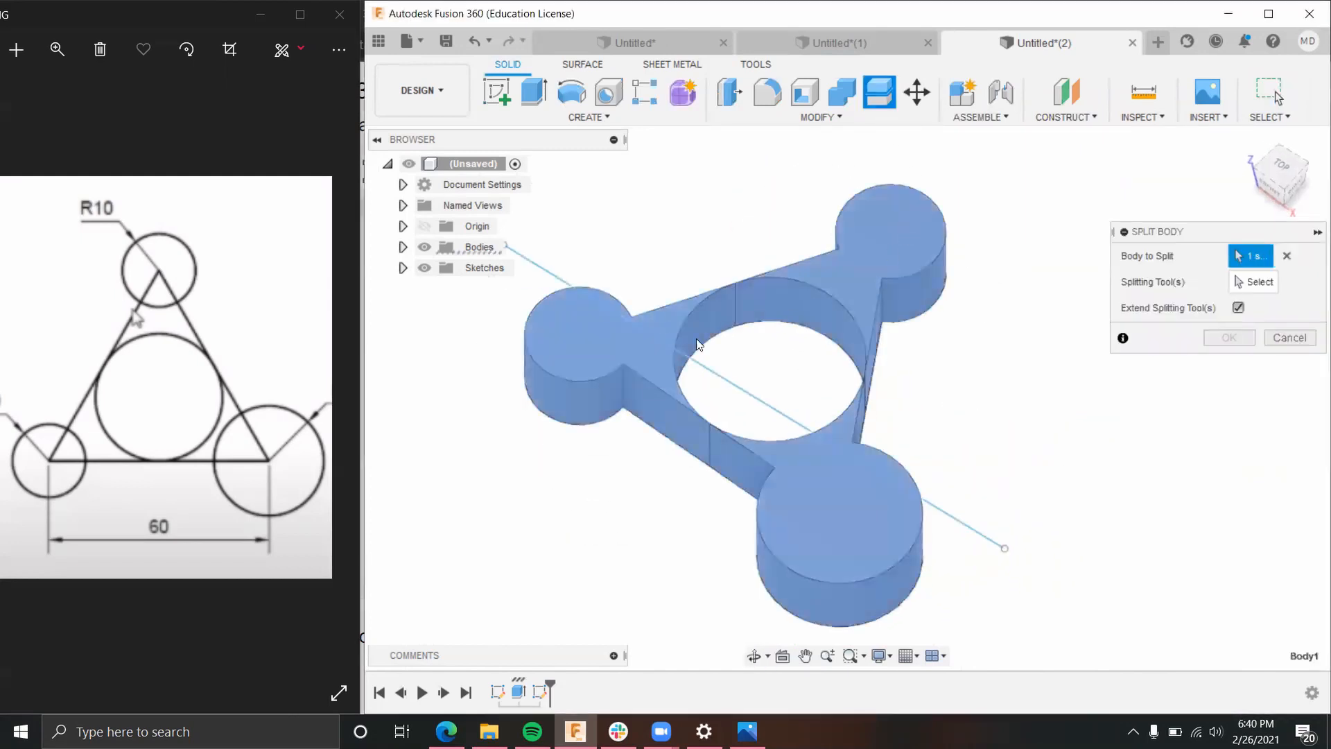
left_click(1252, 281)
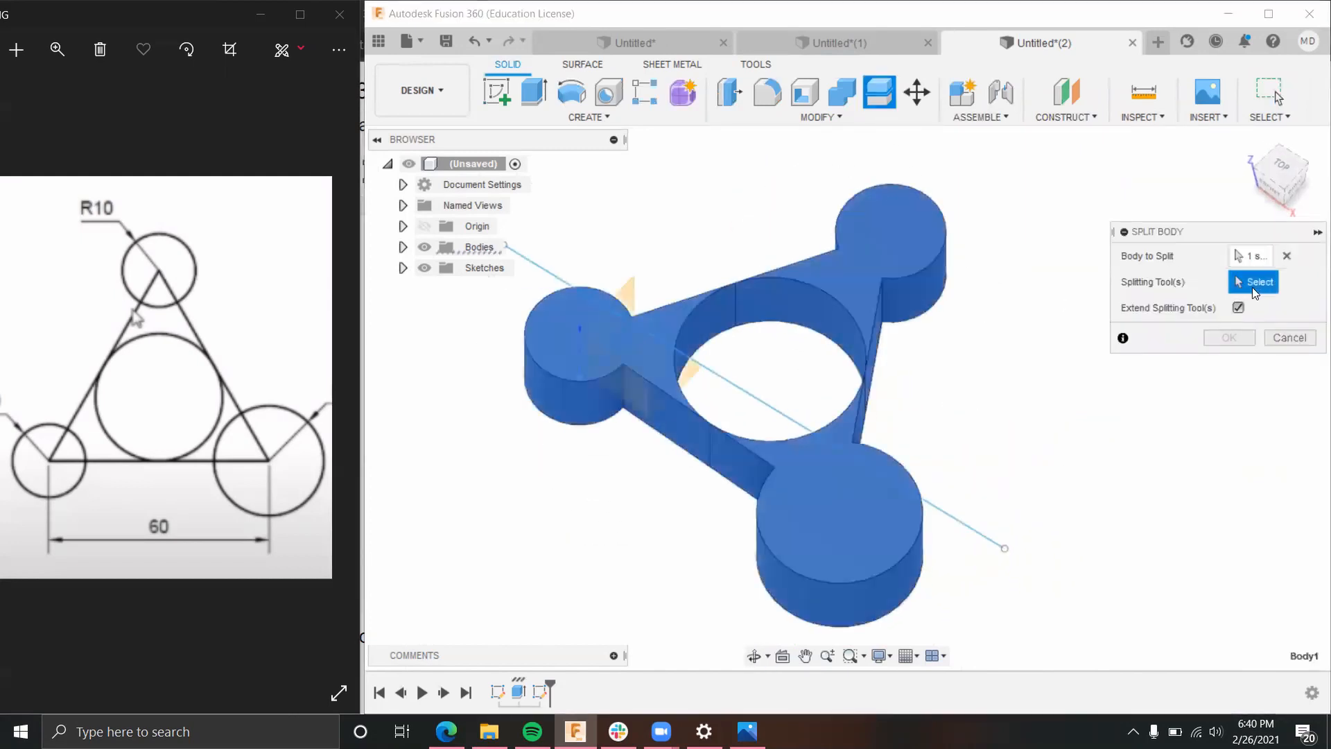
left_click(969, 529)
middle_click_drag(1079, 435, 1170, 377, "shift")
left_click(1229, 337)
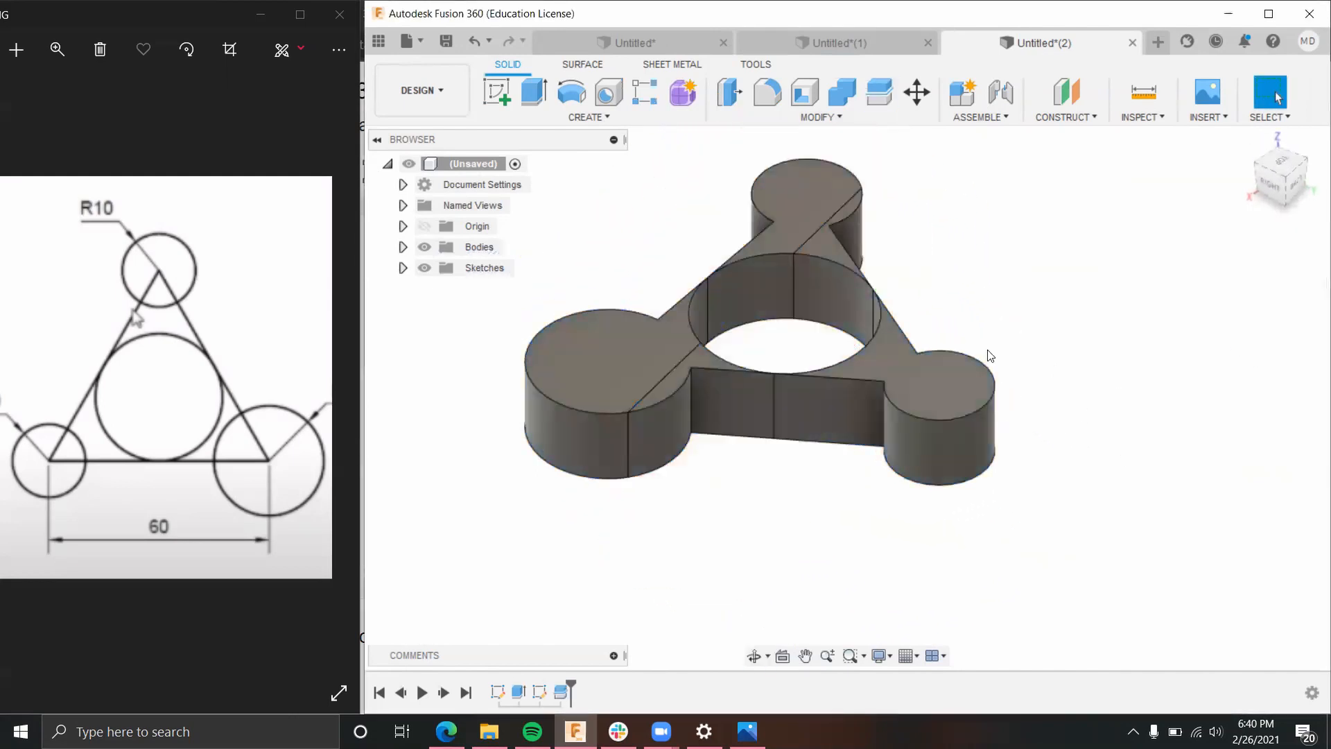
middle_click_drag(779, 377, 955, 360, "shift")
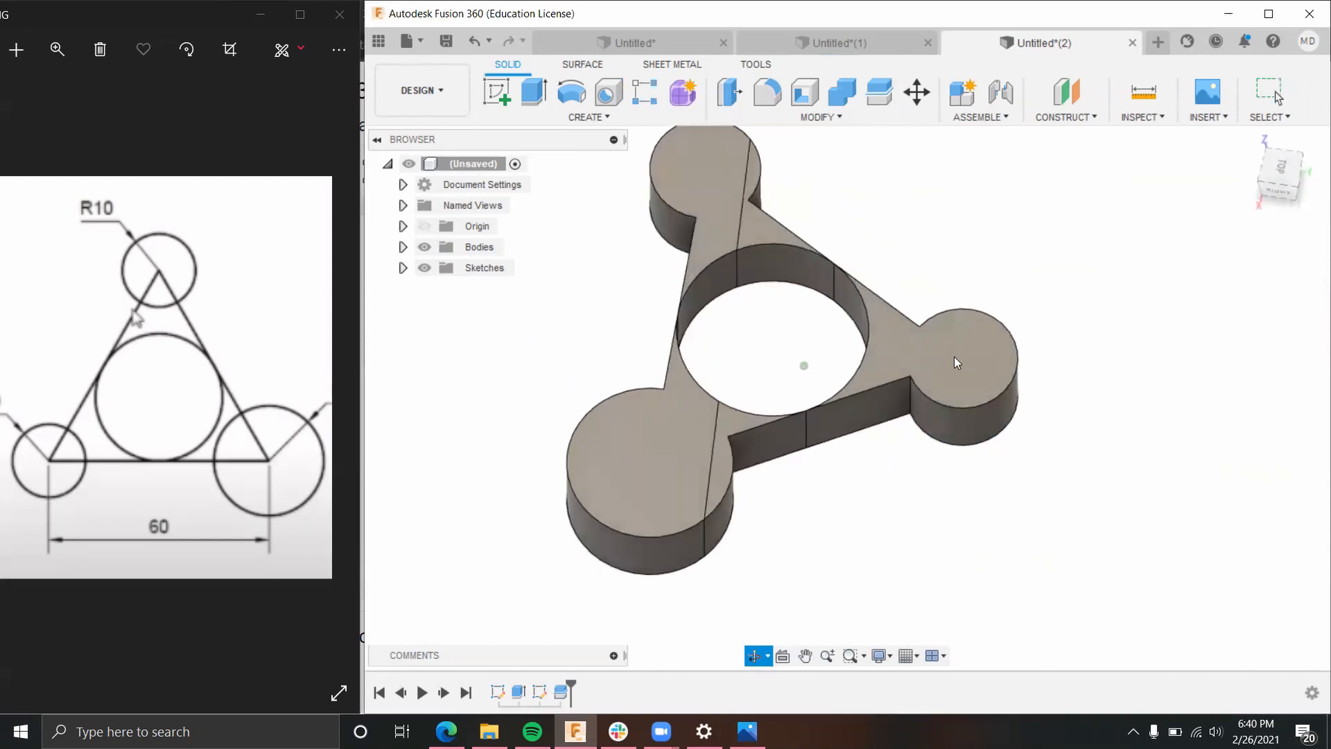
left_click(916, 91)
left_click(707, 218)
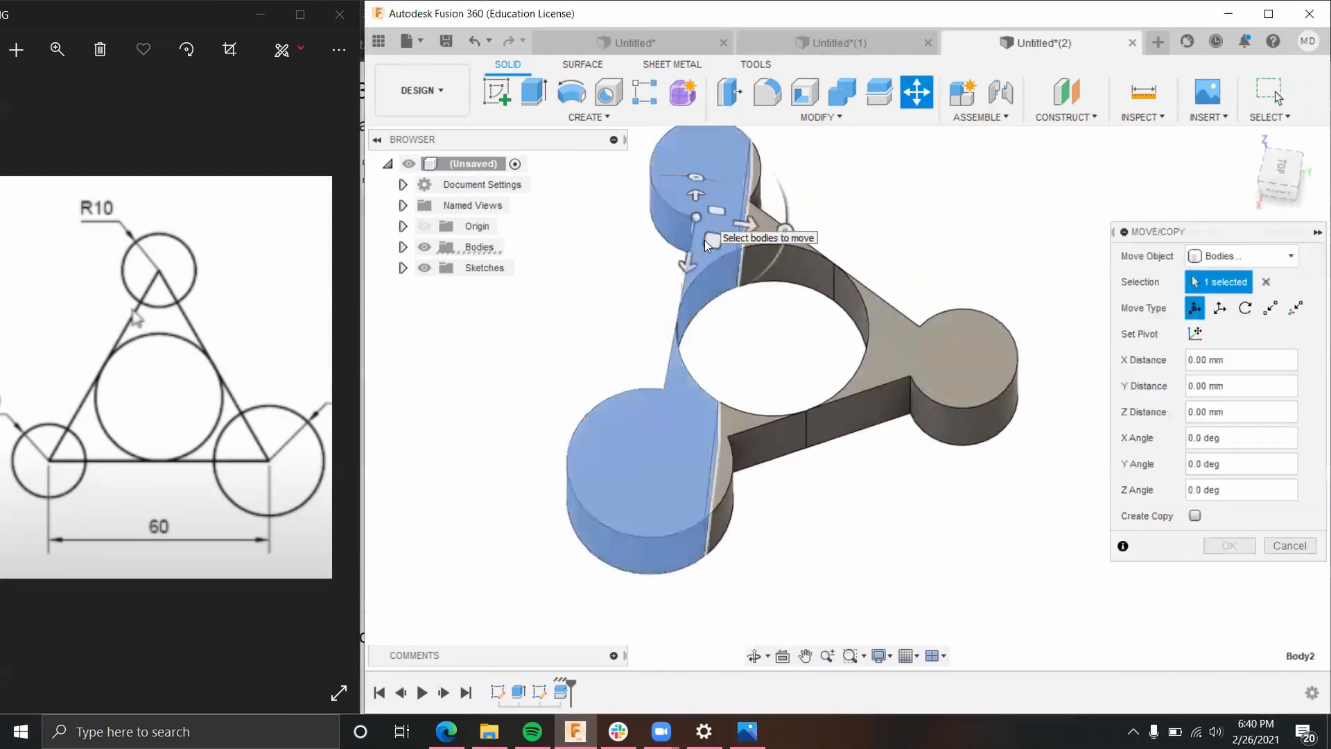
left_click_drag(714, 209, 633, 212)
middle_click_drag(633, 212, 618, 281, "shift")
left_click_drag(572, 290, 659, 252)
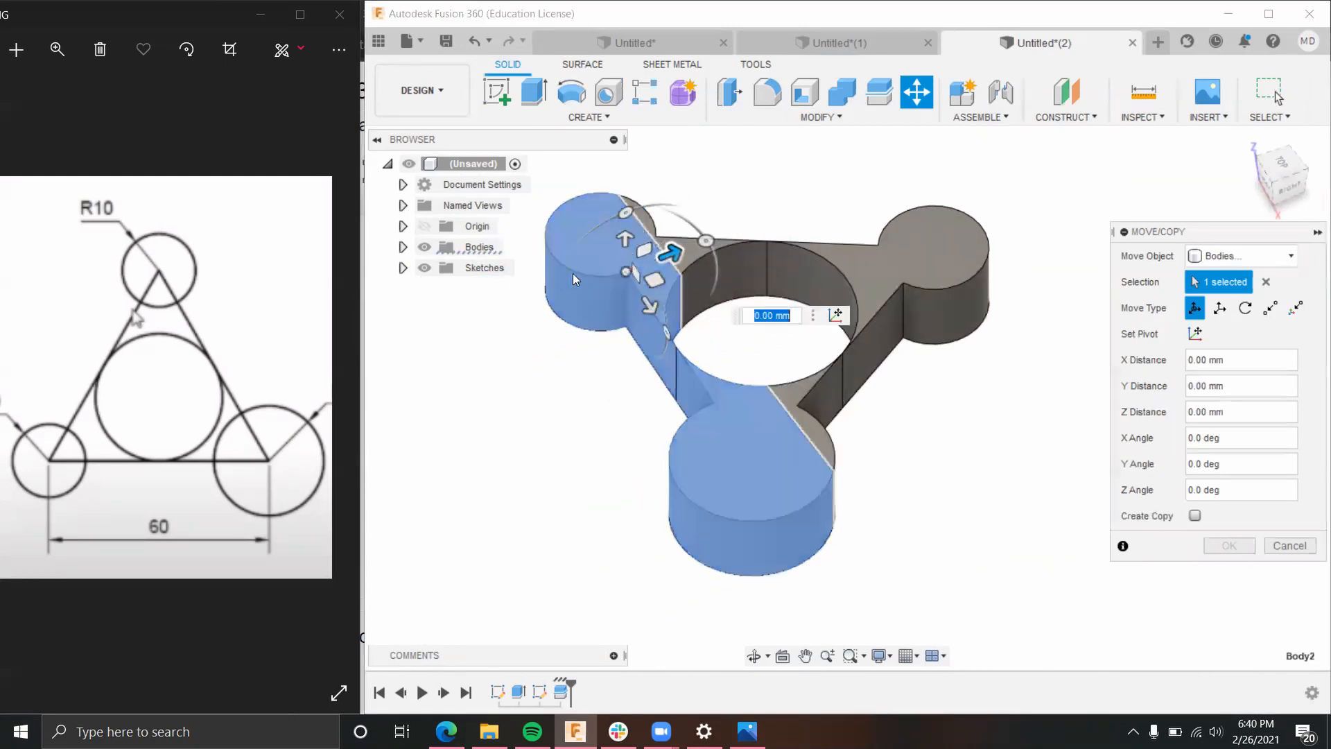
left_click(834, 115)
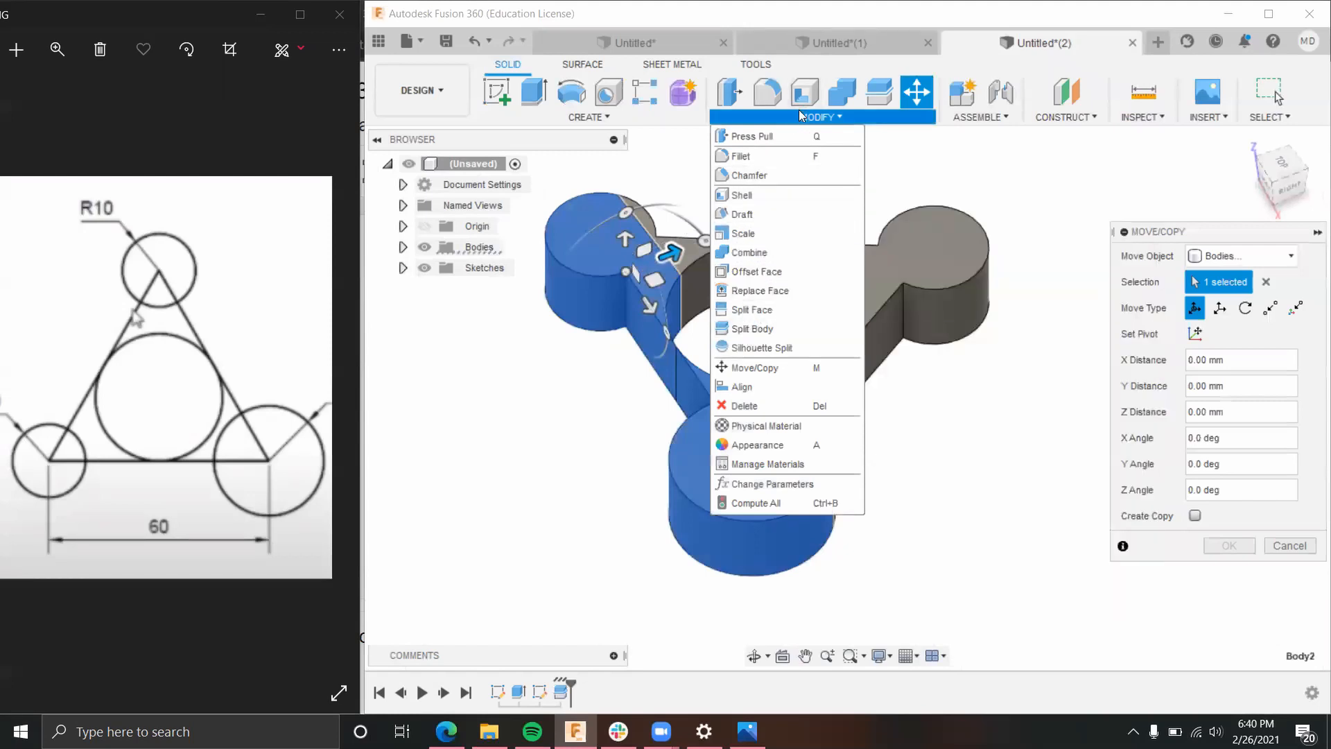
left_click(631, 117)
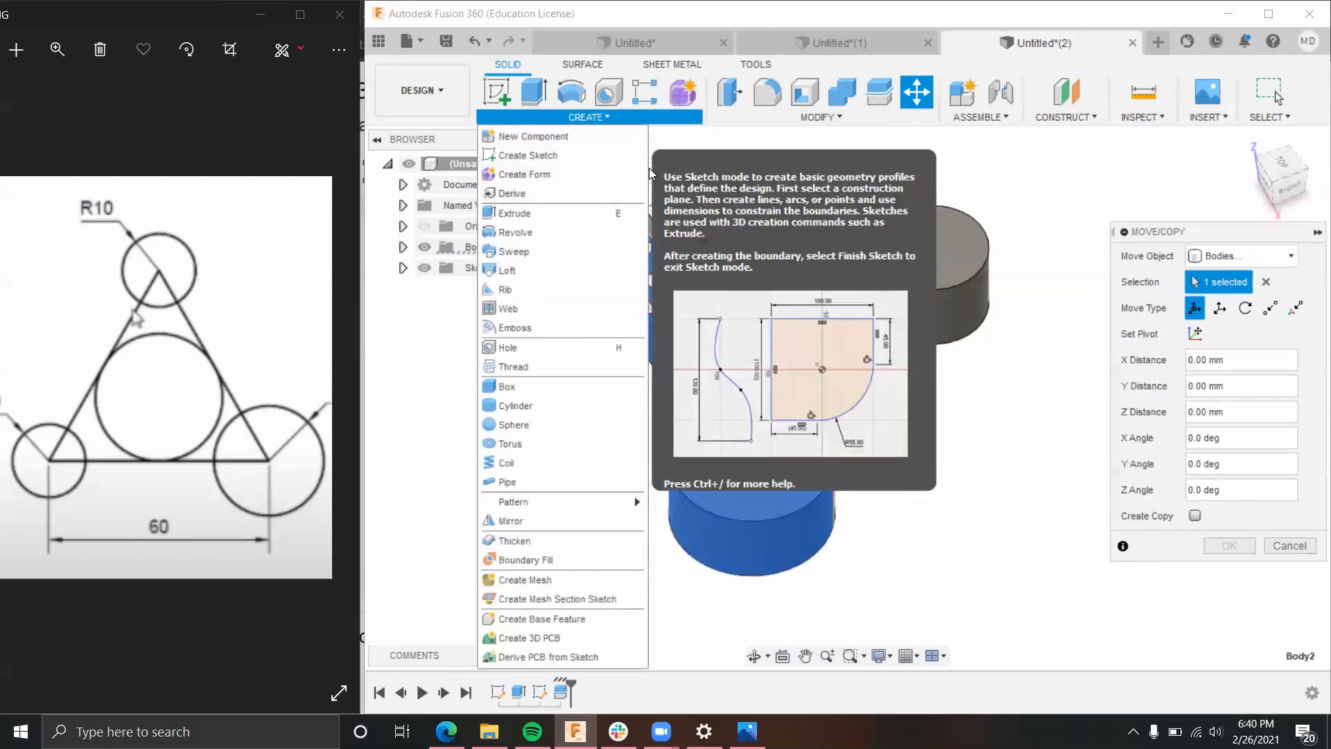
left_click(647, 163)
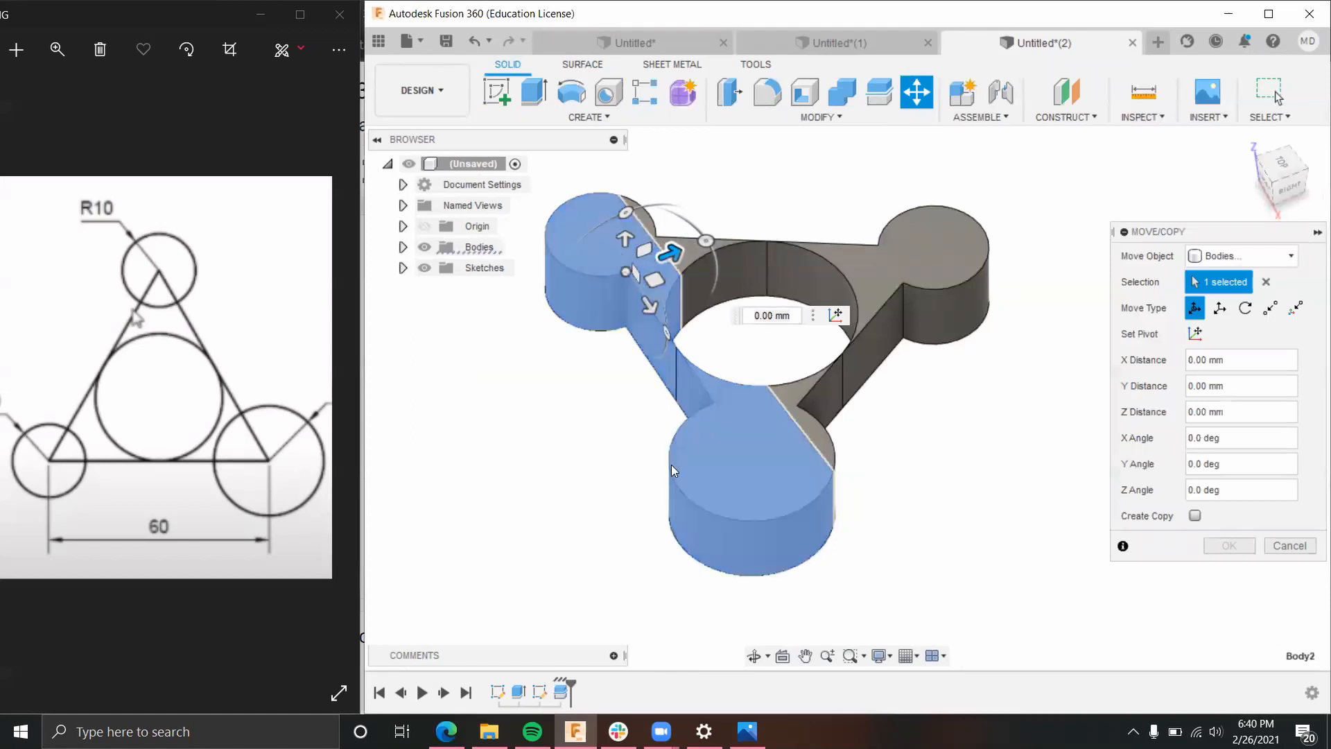
middle_click_drag(909, 496, 1025, 558, "shift")
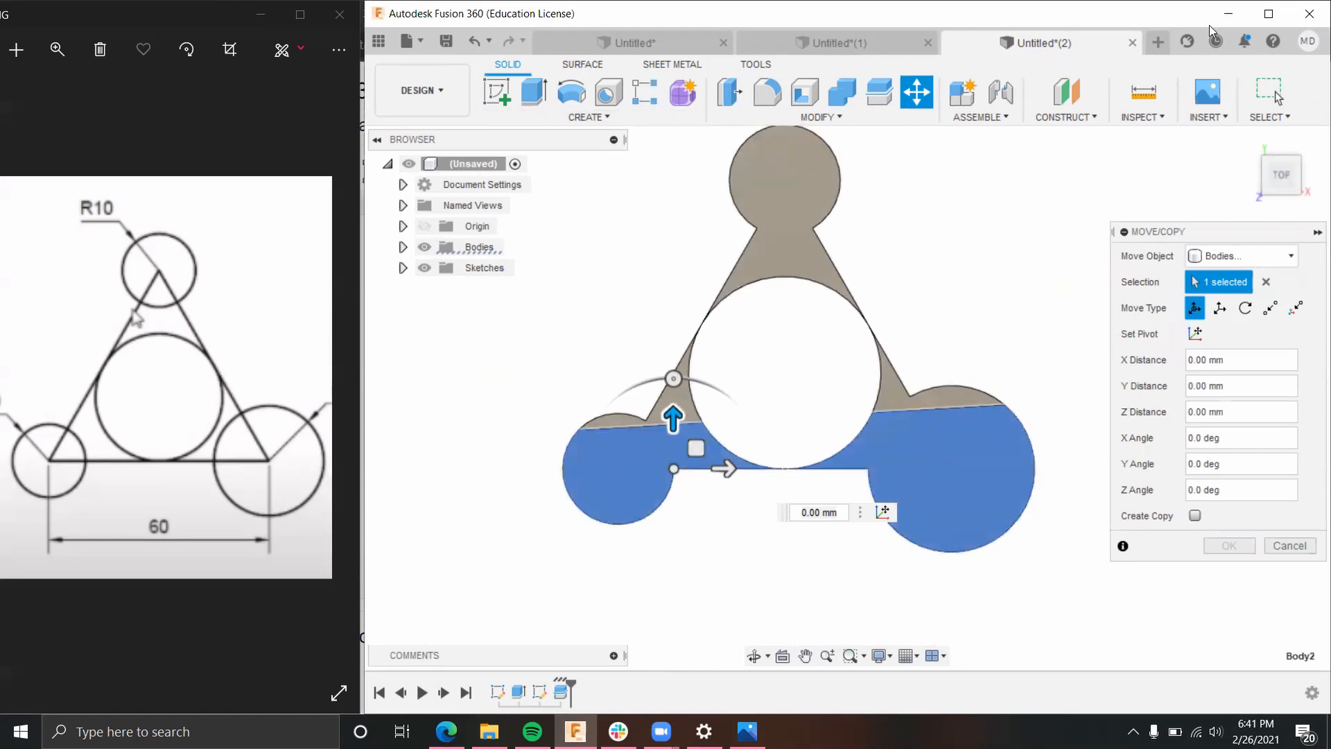
Step: Create a new design and replace the open reference drawing with 4.PNG from the workshop folder
left_click(1160, 40)
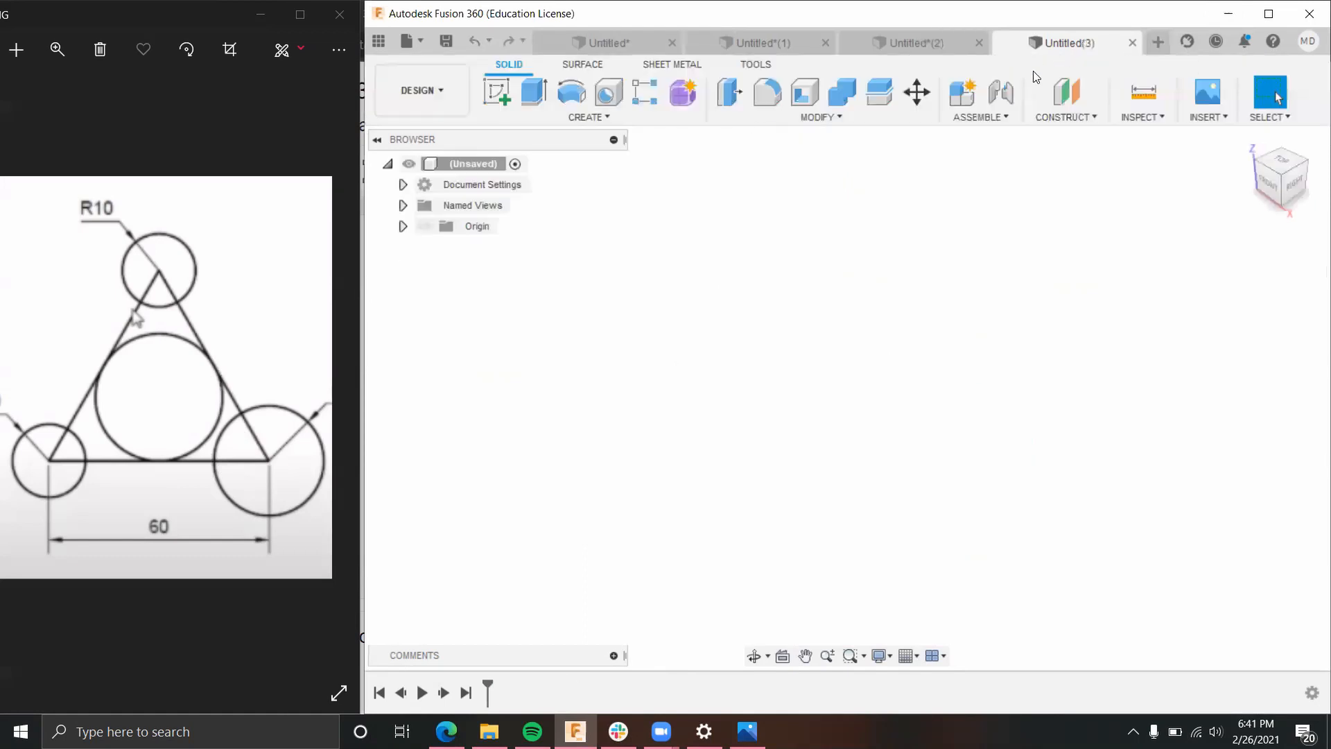
left_click(339, 14)
left_click(489, 732)
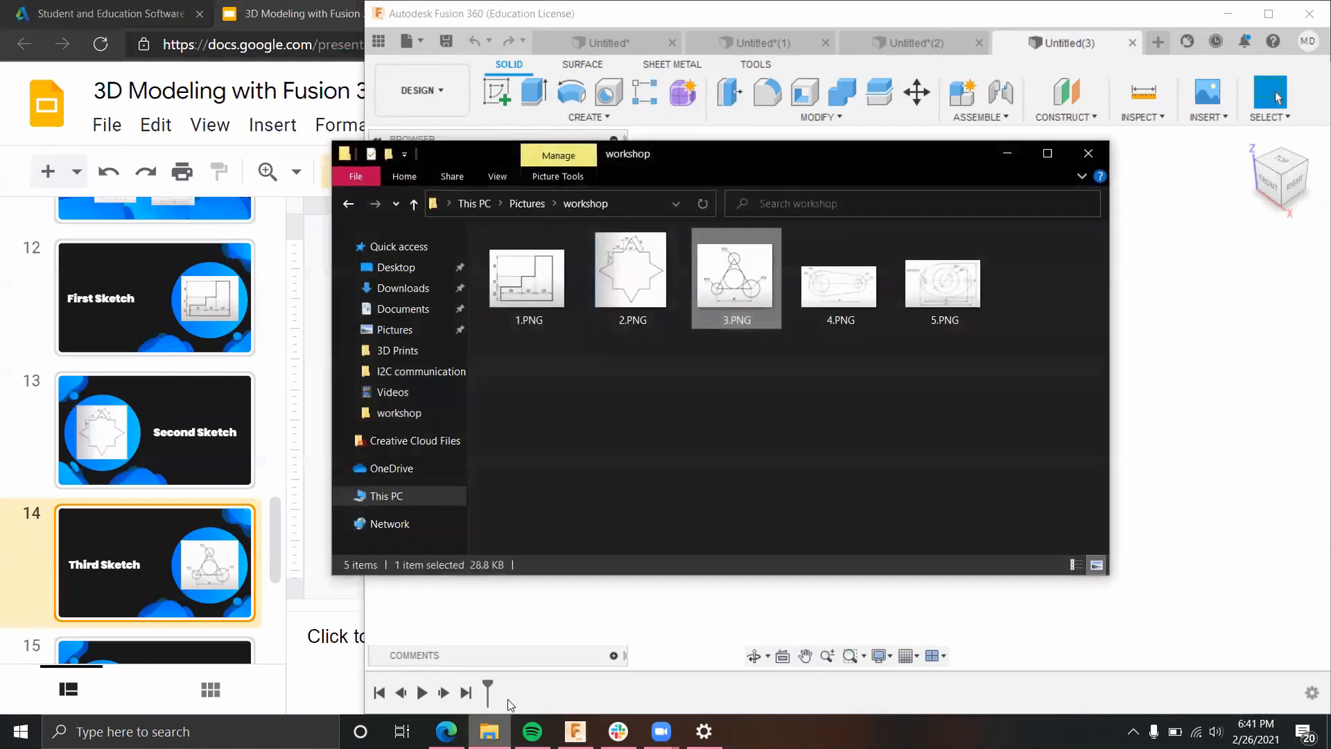
double_click(832, 282)
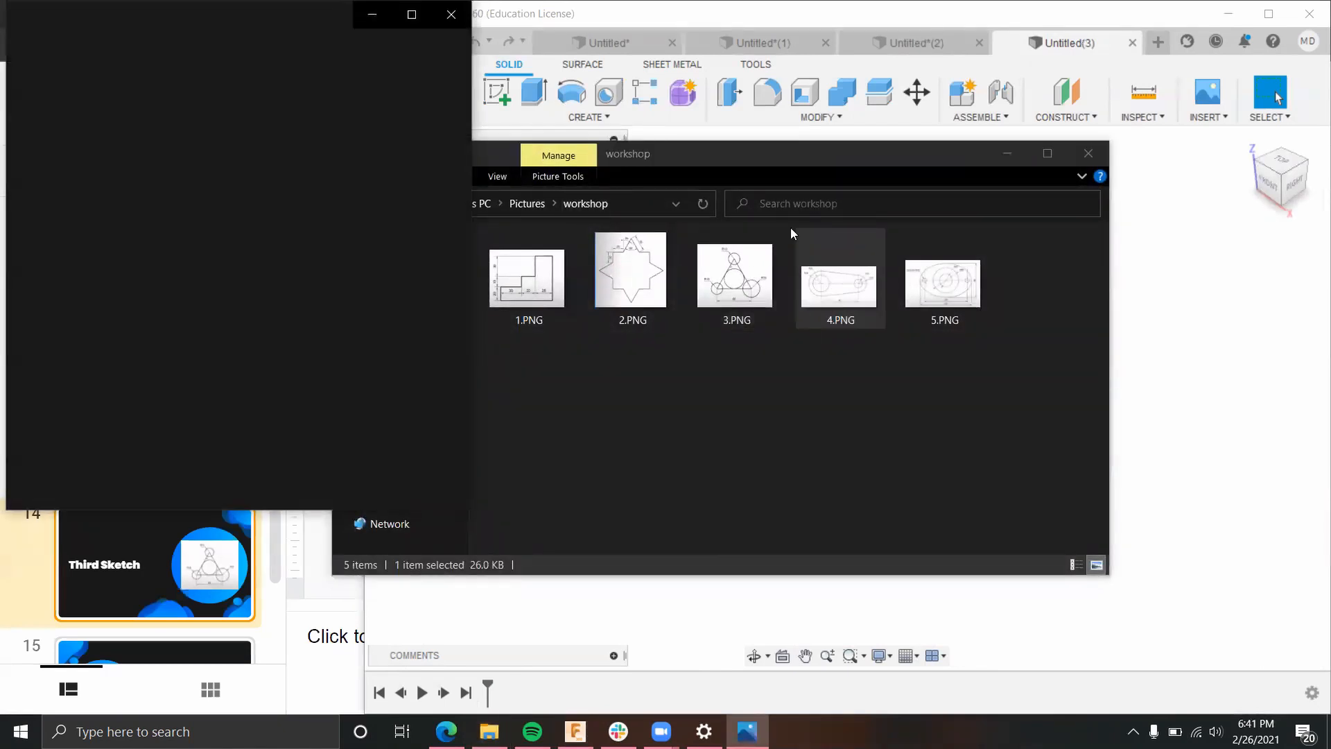
left_click(1008, 154)
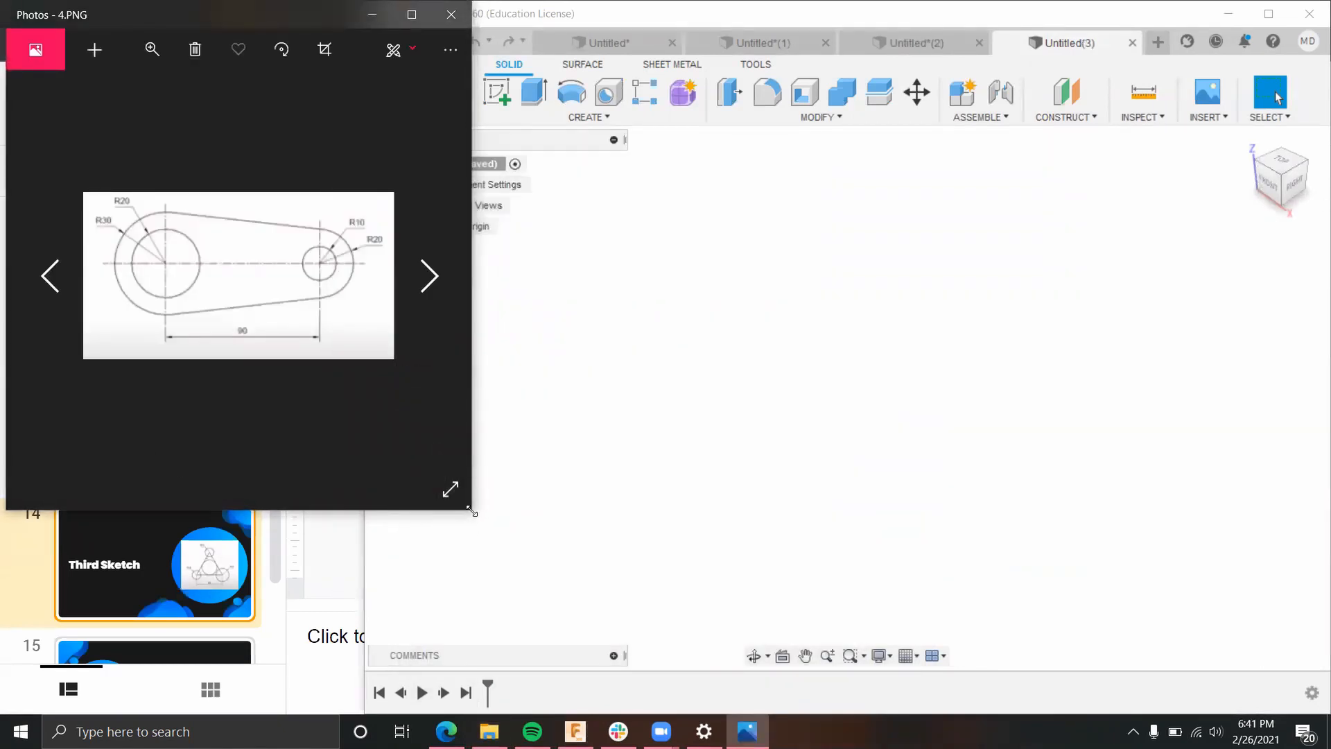
Step: Enlarge the reference picture's window and frame the lever drawing so its 90, R30, R20 and R10 dimensions are readable
left_click_drag(471, 511, 438, 713)
scroll(200, 478, "up", 2)
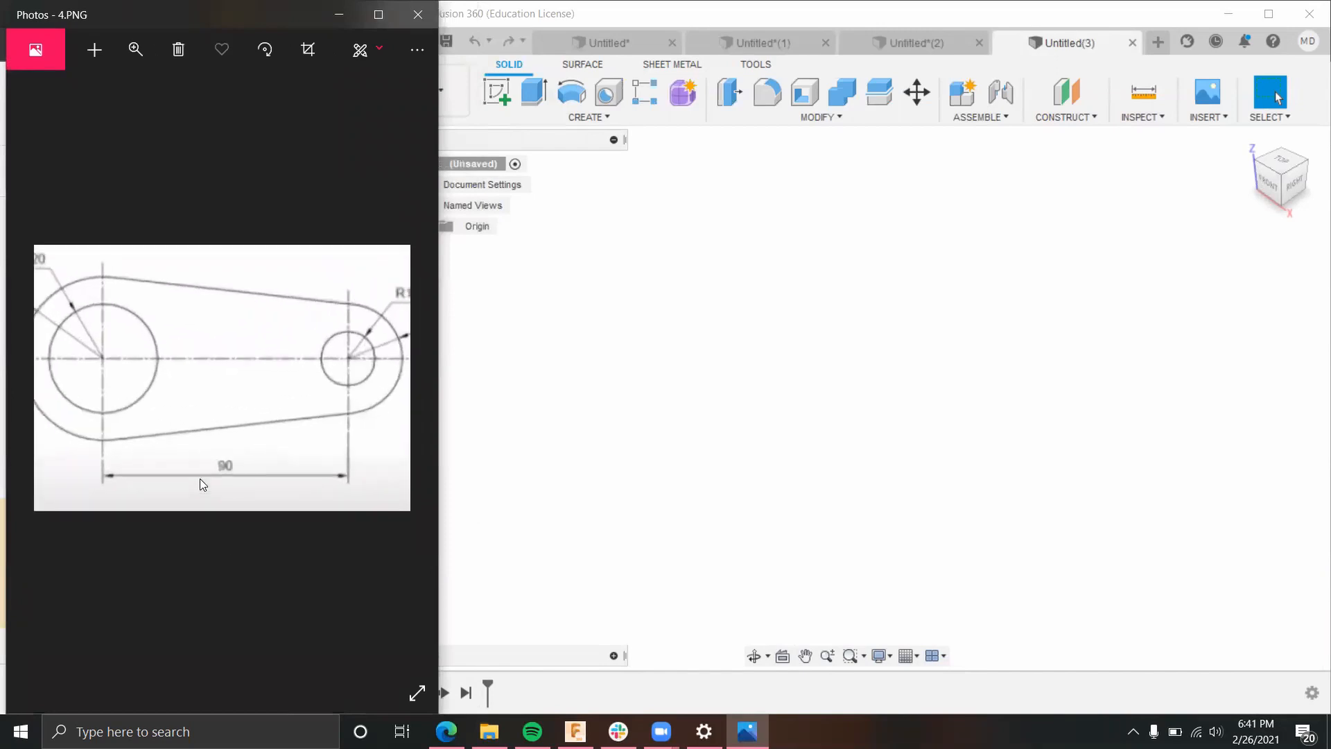
mouse_move(154, 366)
left_mouse_down()
mouse_move(245, 435)
mouse_move(199, 398)
left_mouse_up()
scroll(236, 413, "down", 2)
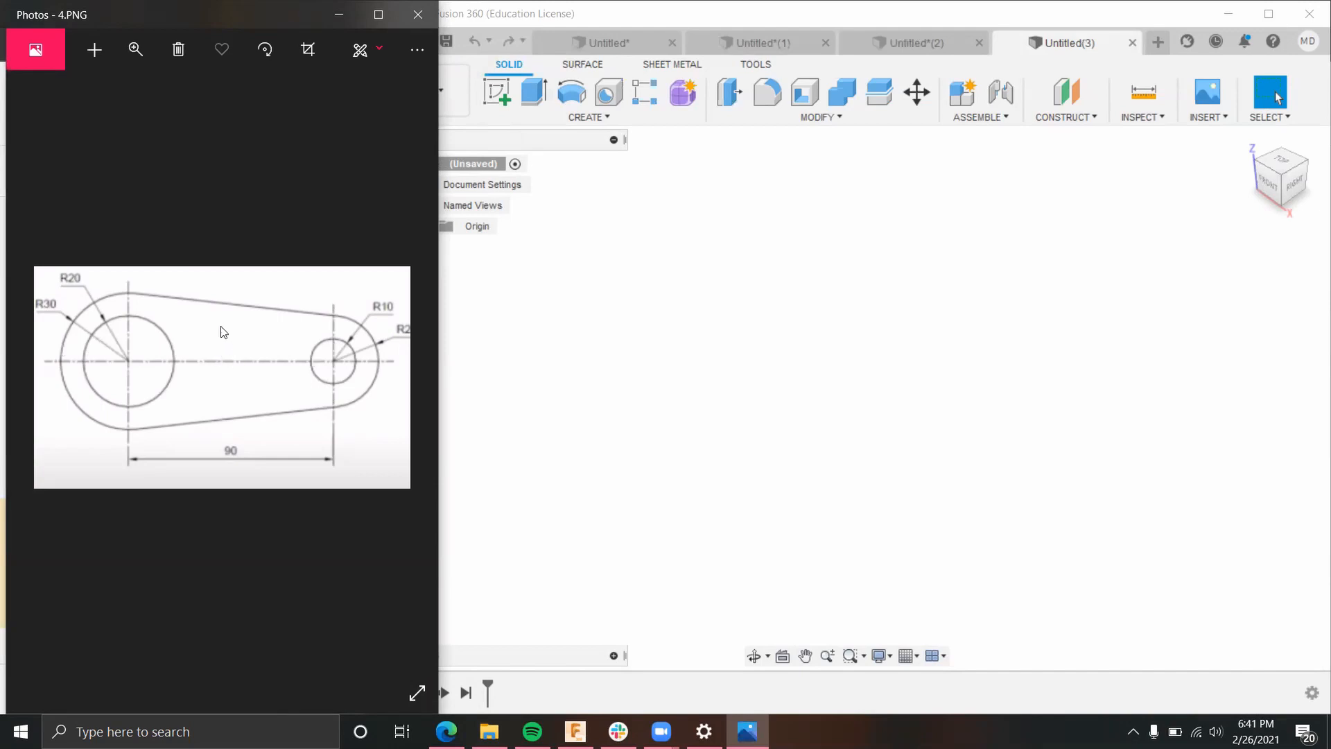
Step: Start a sketch on the horizontal XY plane and switch the linetype to construction
left_click(546, 316)
left_click(497, 96)
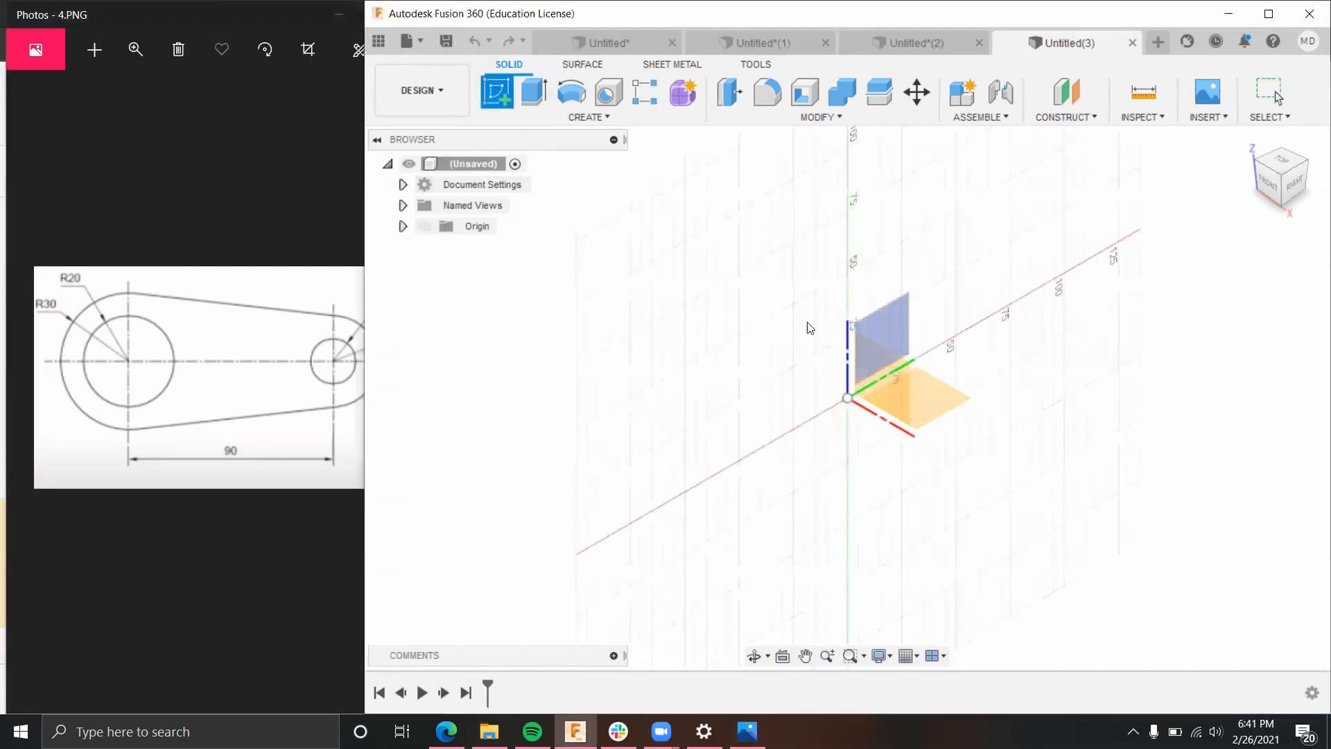
left_click(935, 391)
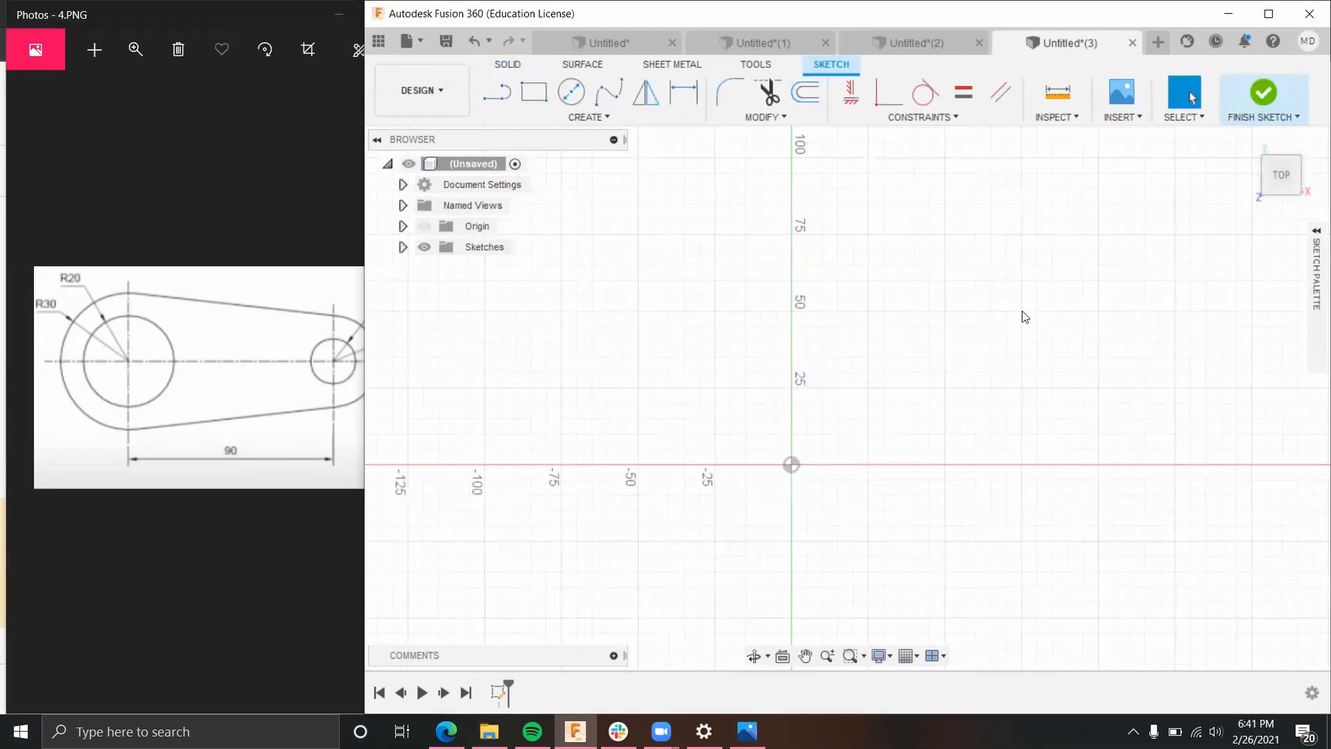
left_click(1311, 250)
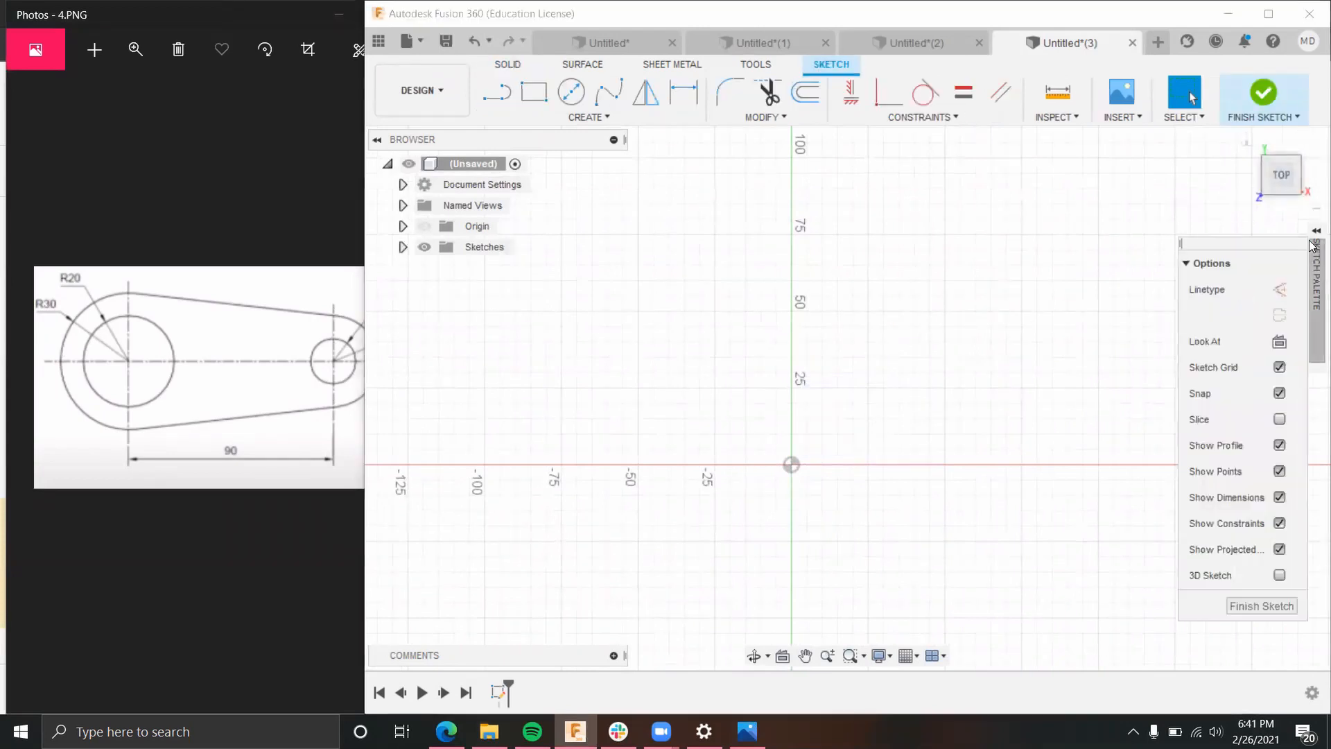
left_click(1278, 293)
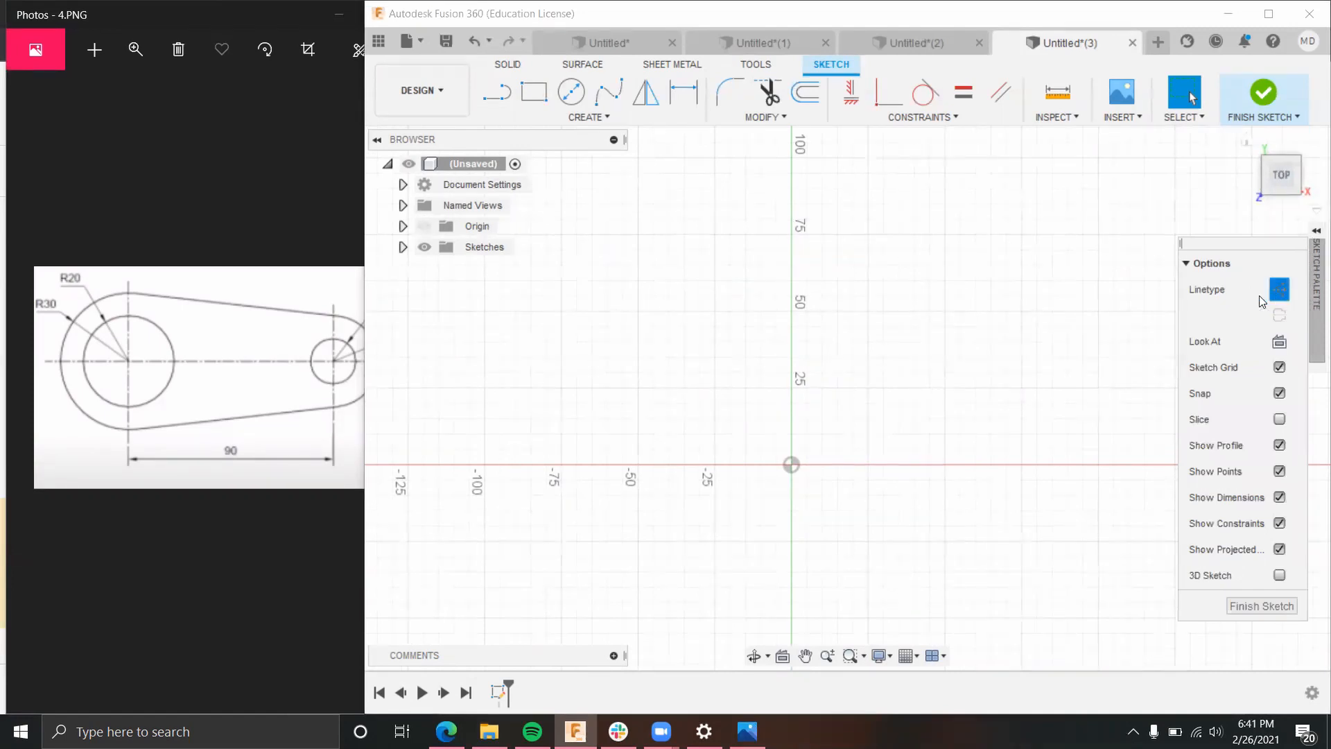
Step: Sketch a vertical construction line about 115 mm long, about 75 mm left of the origin
left_click(496, 92)
left_click(561, 236)
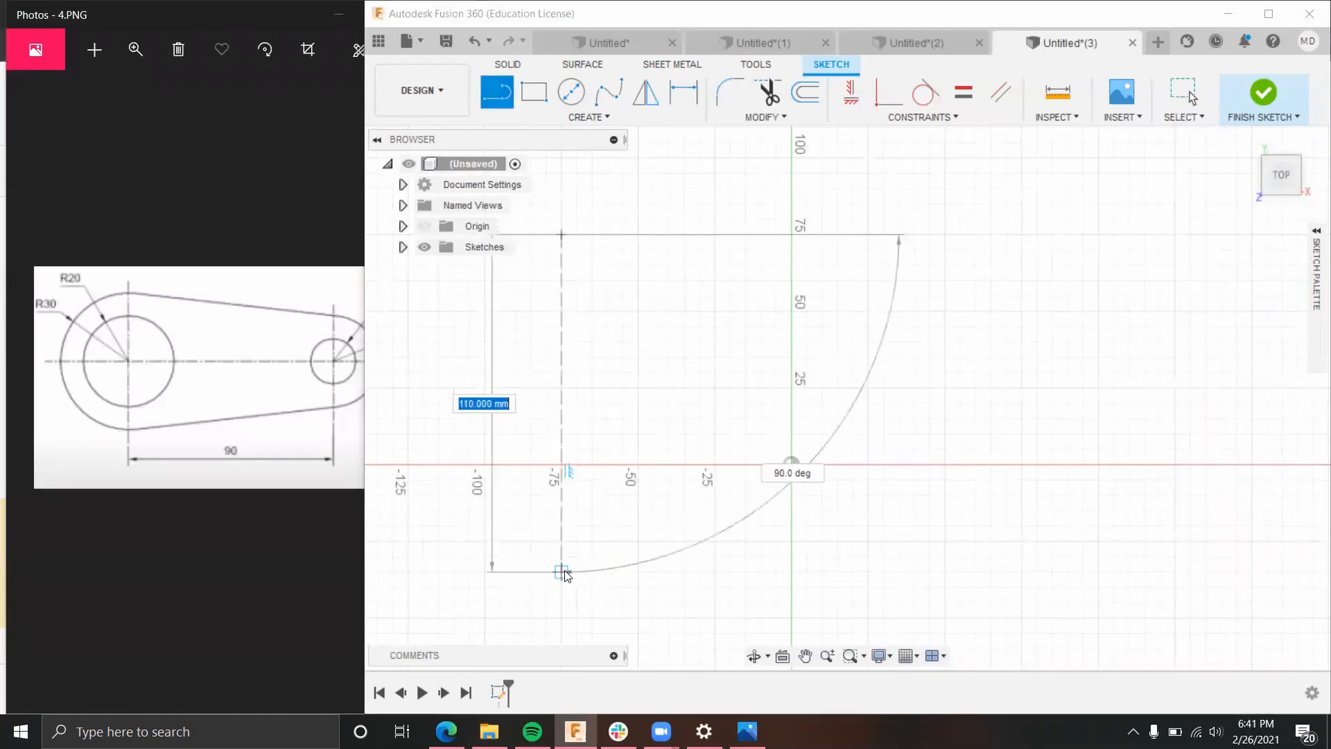
left_click(562, 587)
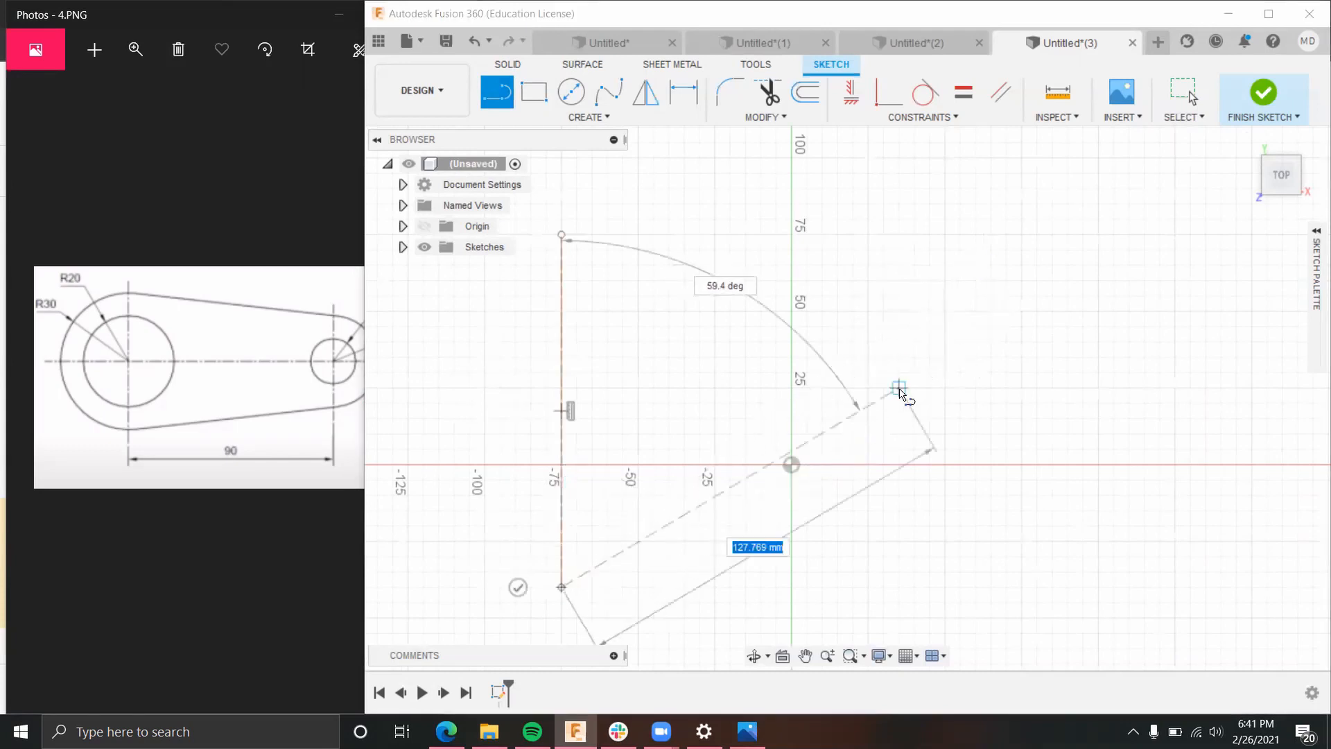
key("Escape")
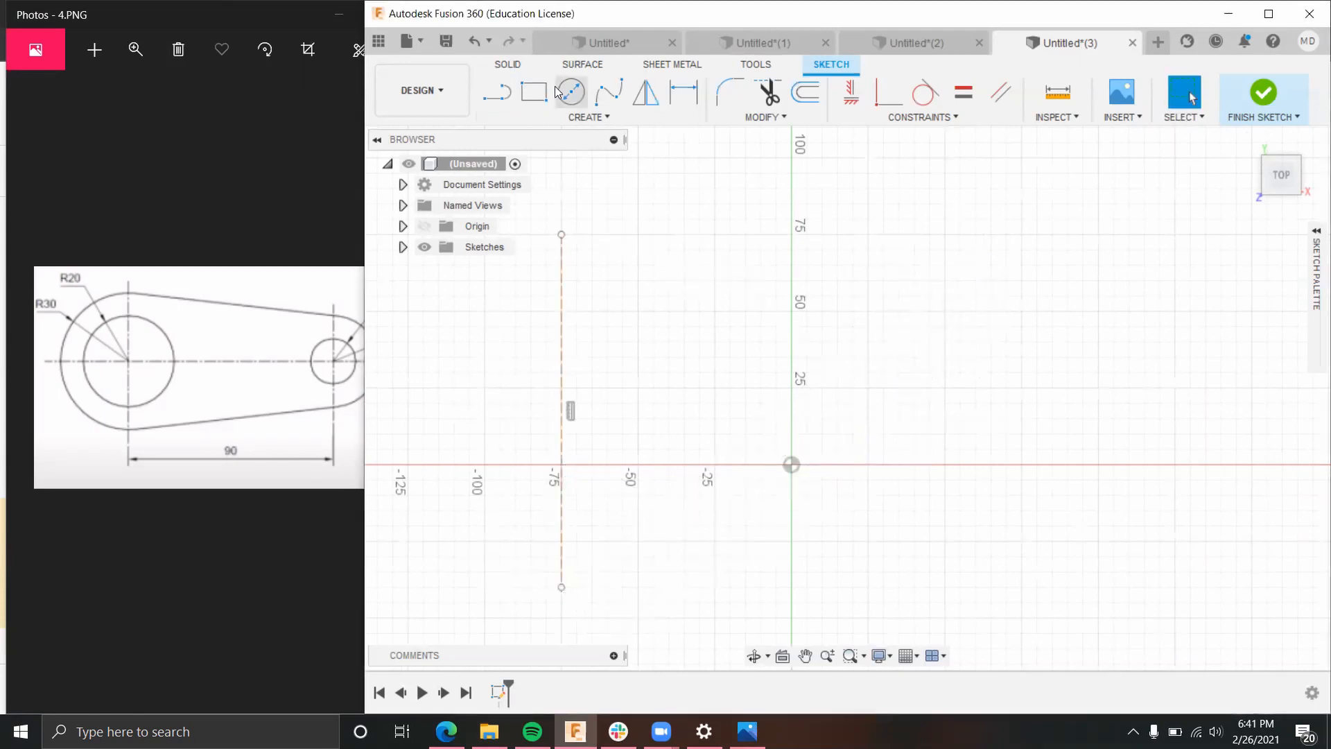
Step: Sketch a second vertical construction line about 115 mm long, about 175 mm to the right of the first one
left_click(505, 102)
left_click(1099, 235)
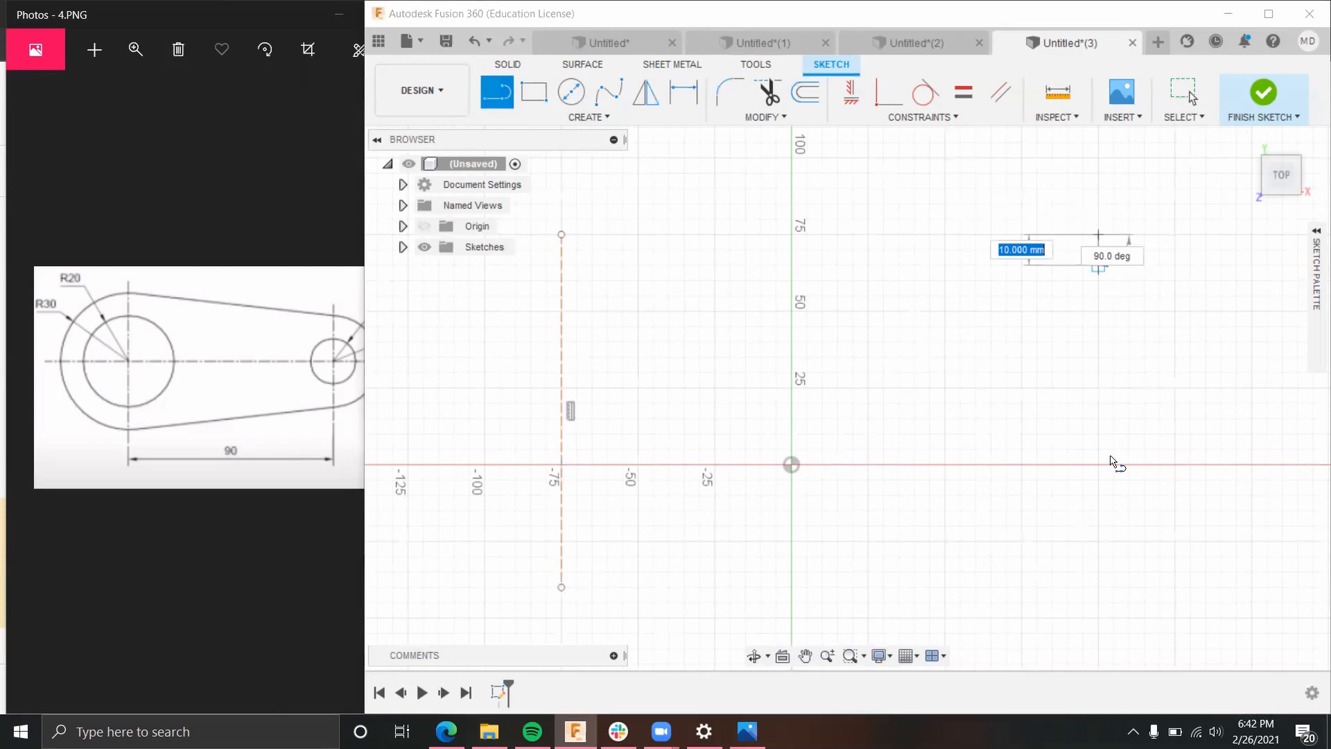
left_click(1098, 586)
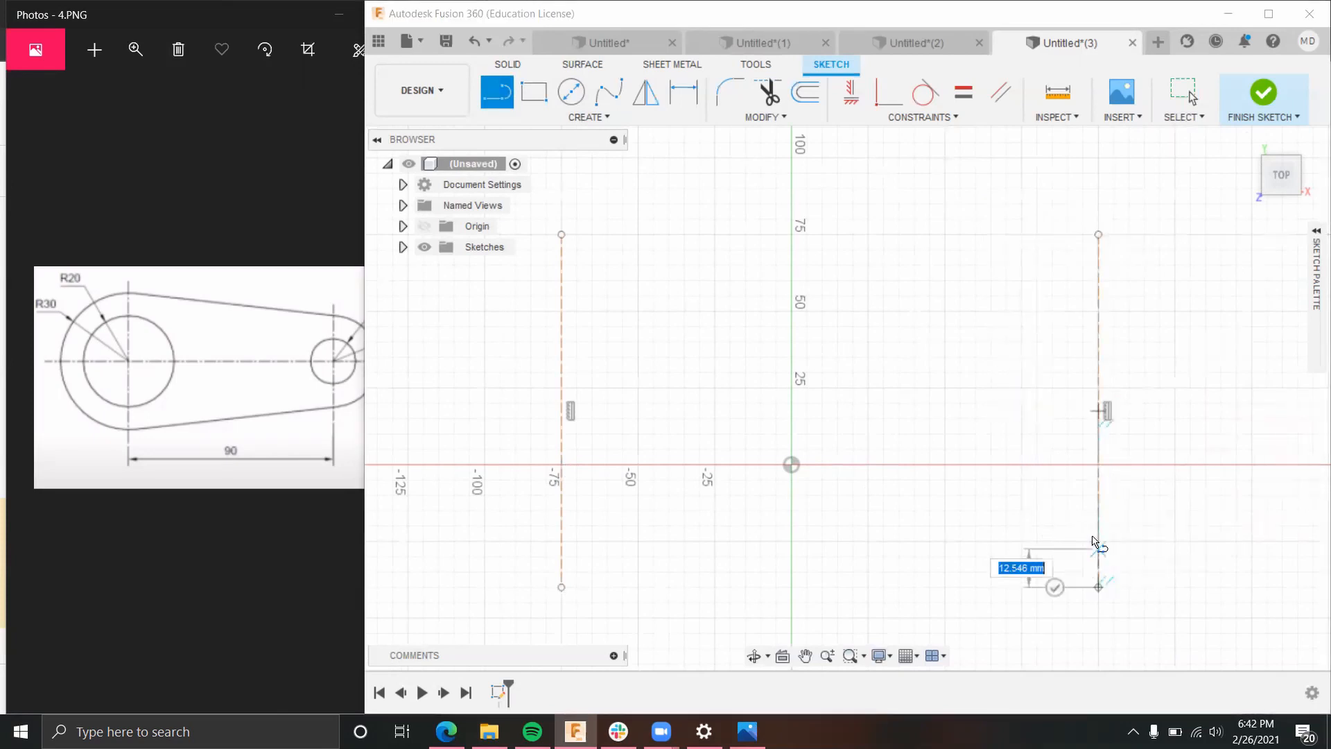
key("Escape")
scroll(1017, 489, "up", 1)
scroll(687, 445, "down", 1)
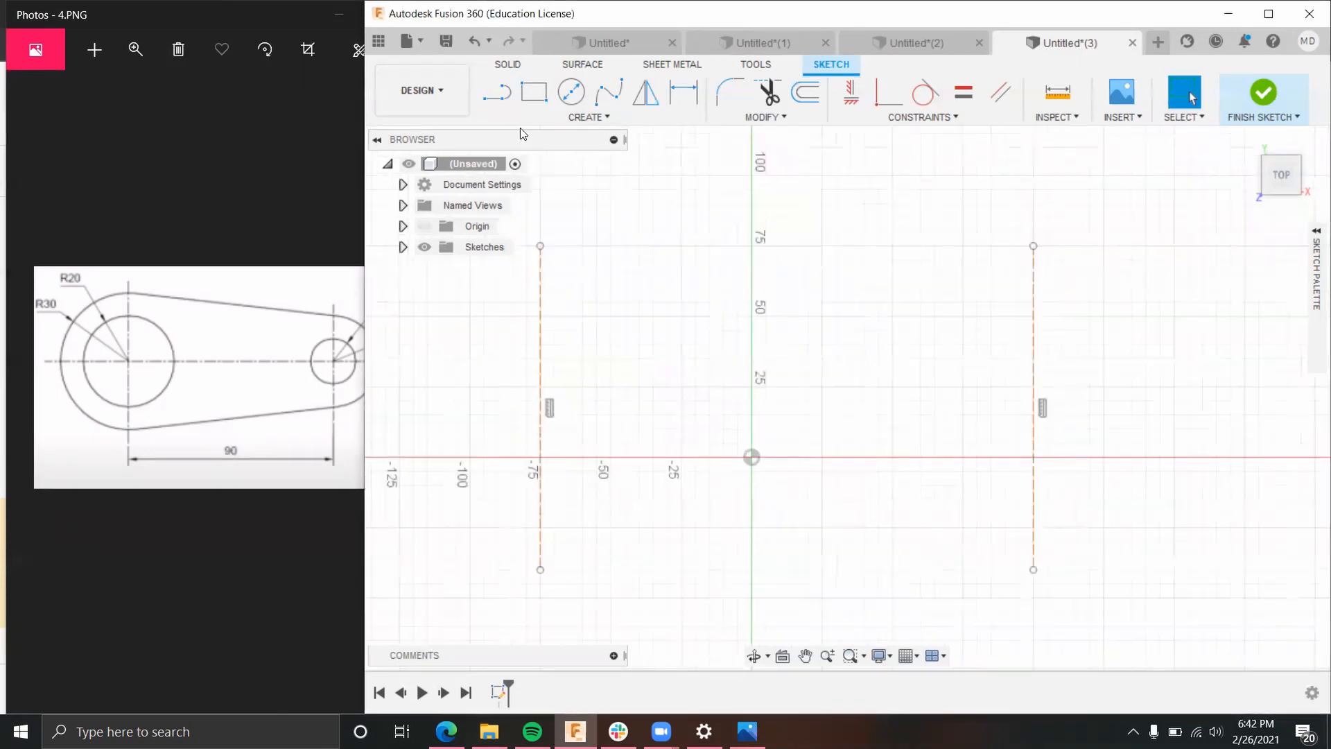
Step: Sketch a horizontal construction line about 255 mm long crossing both vertical lines, about 25 mm above the origin
key("l")
left_click(427, 386)
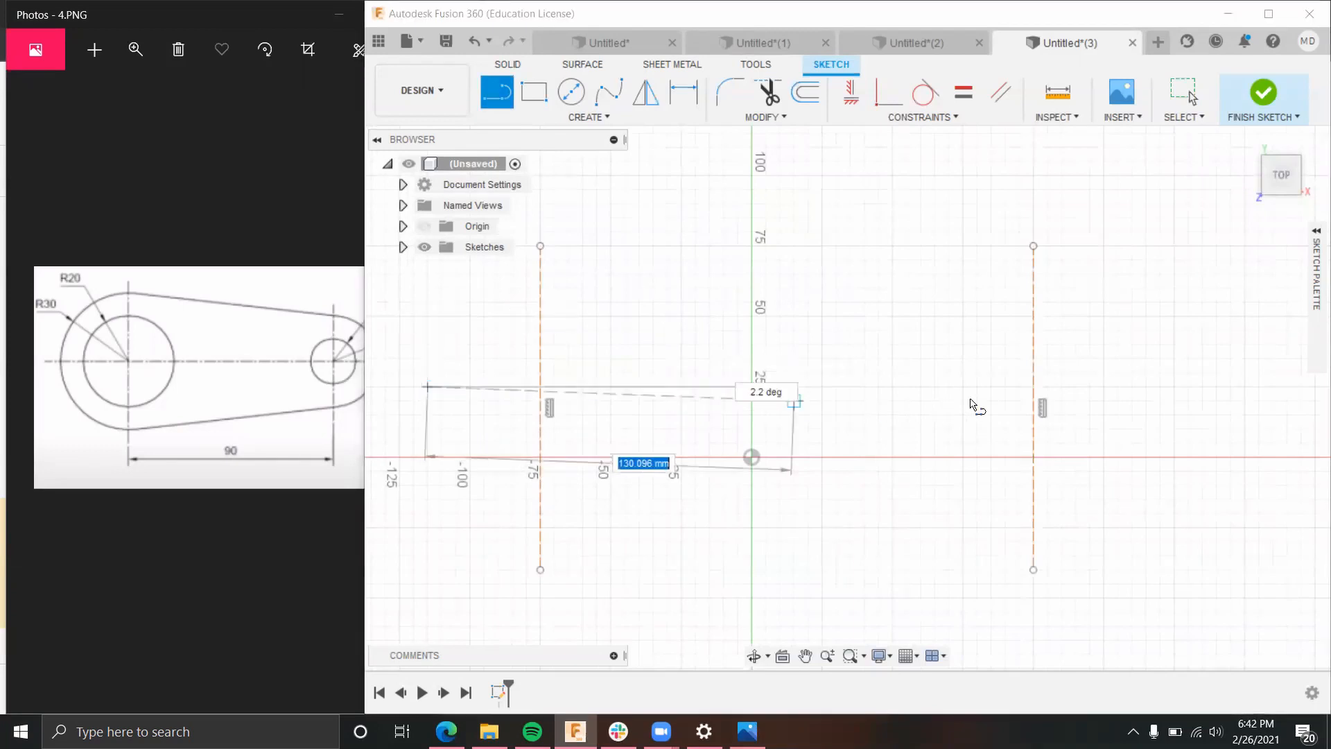
left_click(1146, 387)
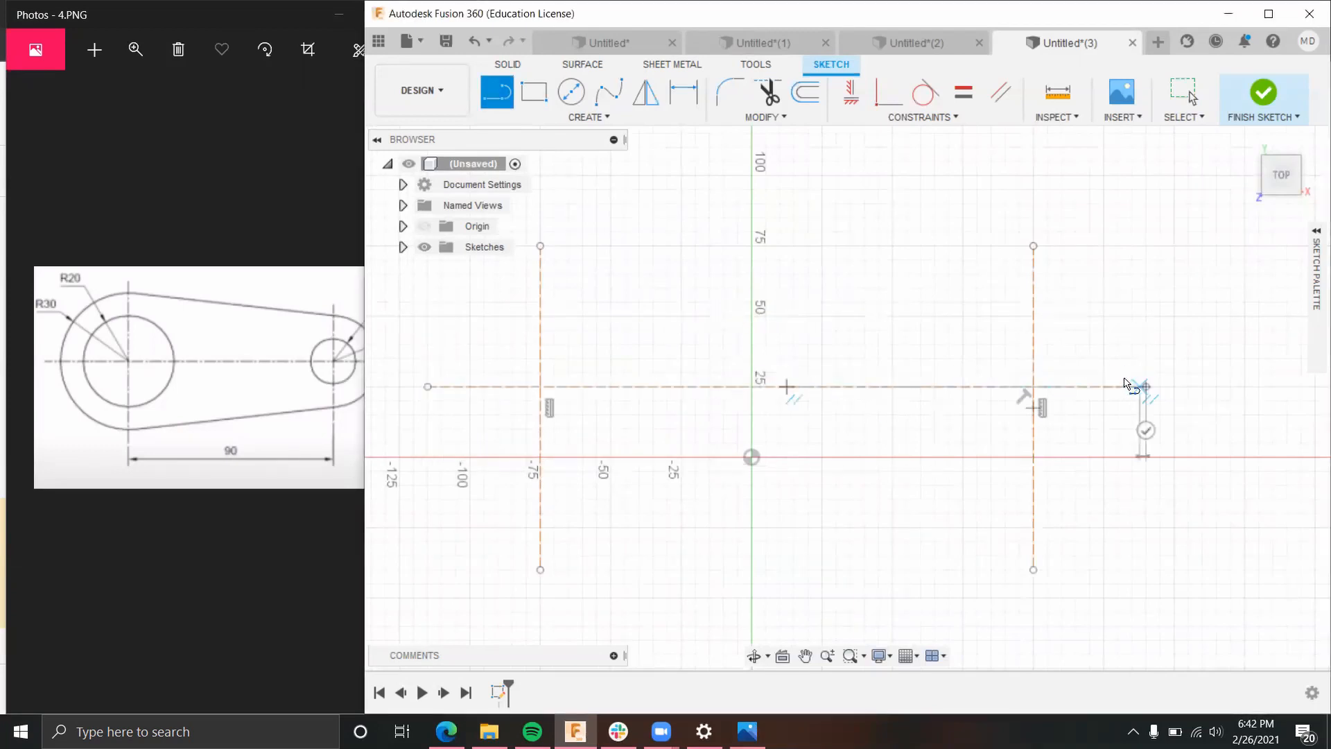
key("Escape")
middle_click_drag(777, 356, 868, 366)
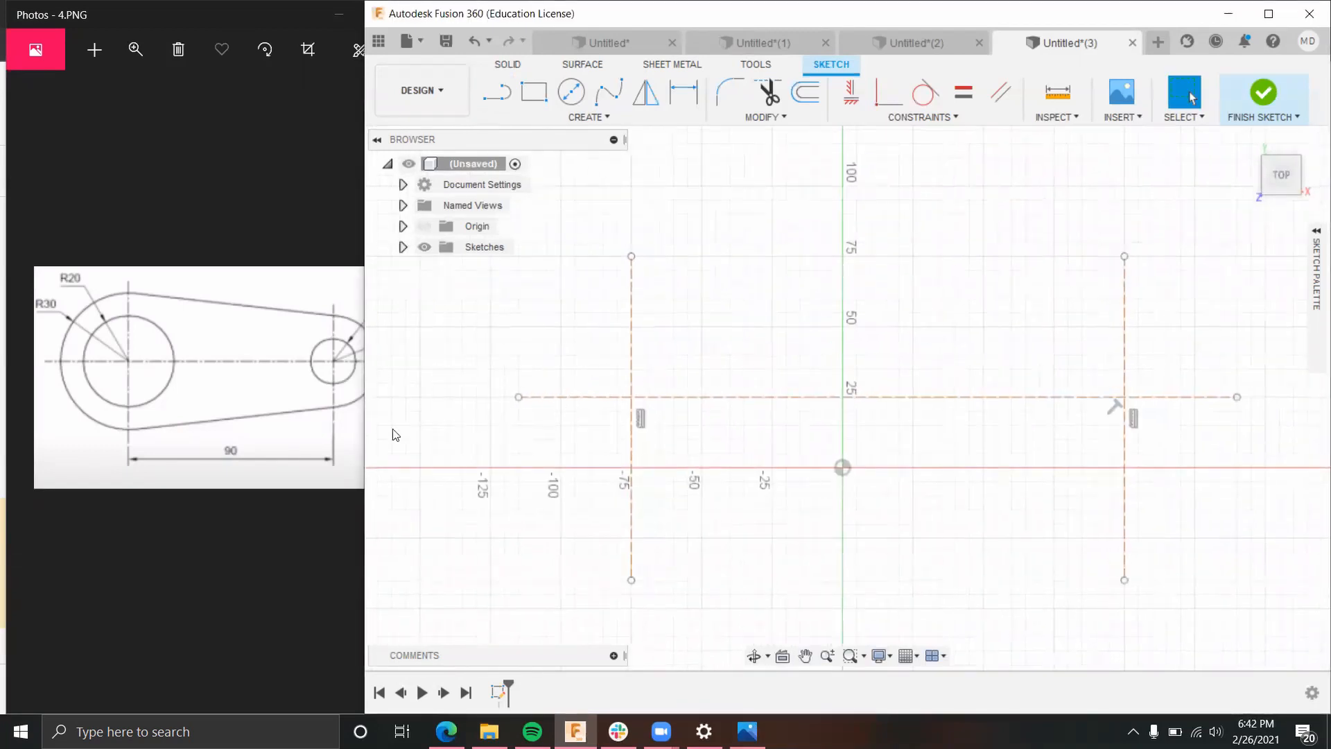
Step: Dimension the distance between the two vertical construction lines as 90 mm, matching the reference drawing
left_click(115, 428)
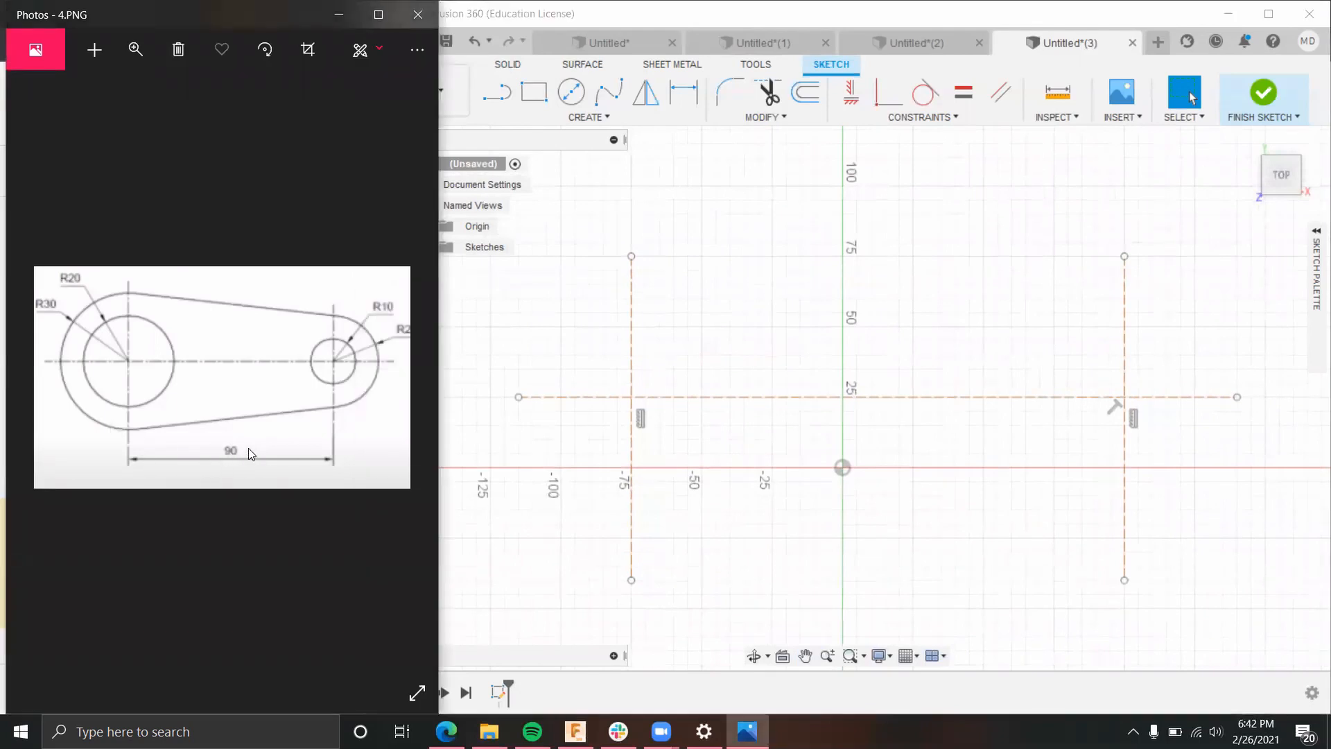
left_click(680, 95)
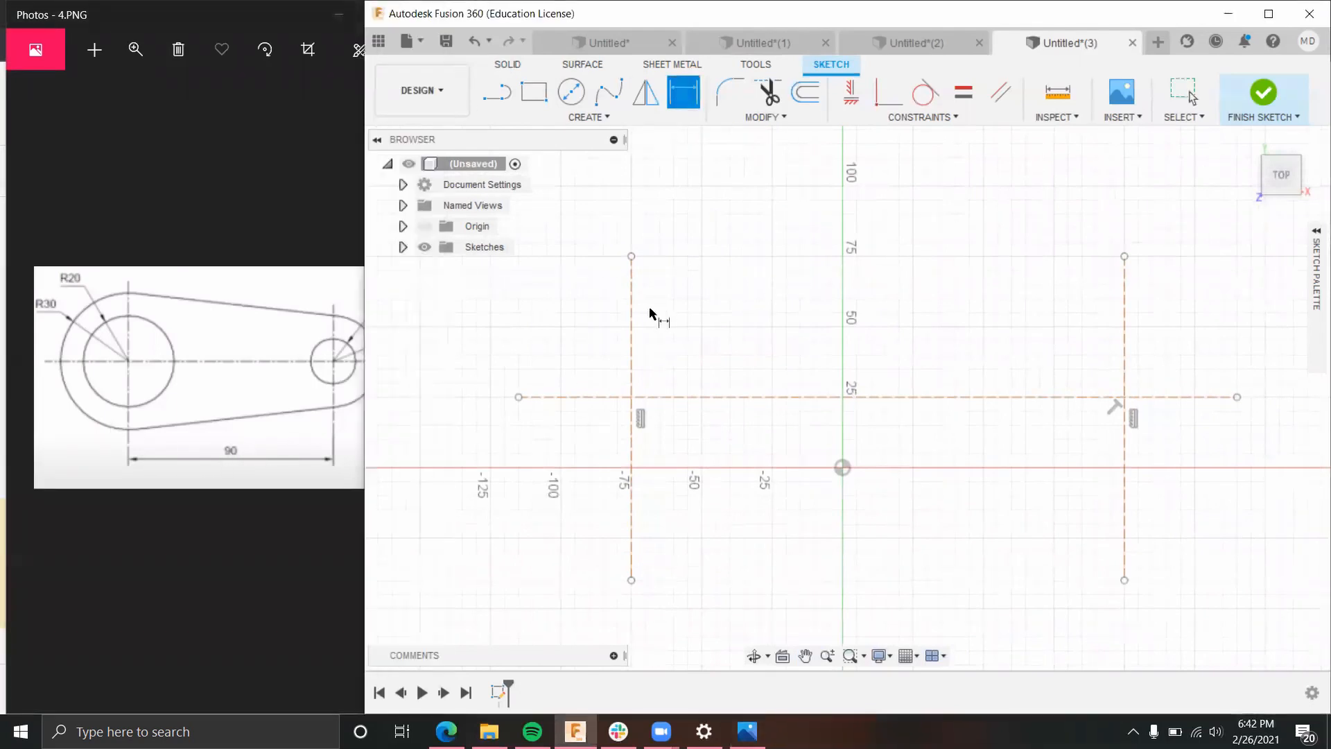
left_click(631, 300)
left_click(1124, 296)
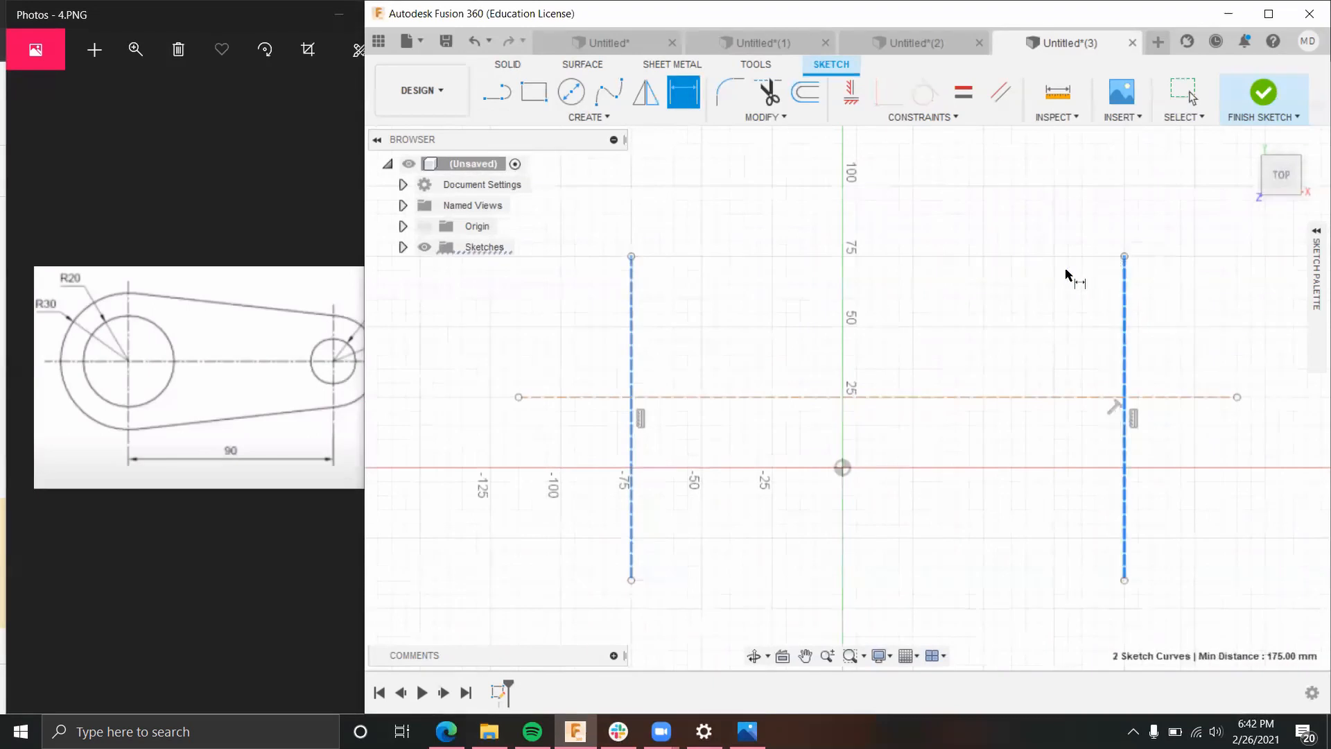
left_click(861, 194)
type("90")
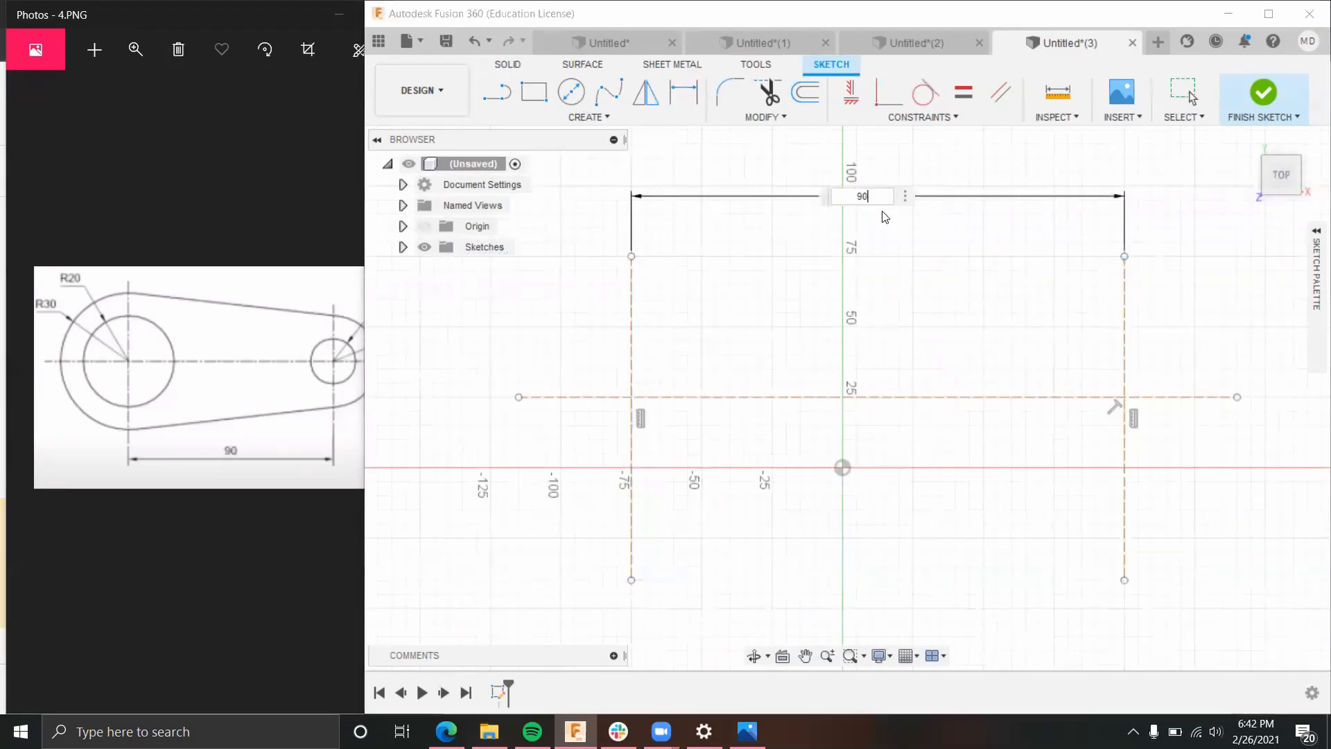
key("Return")
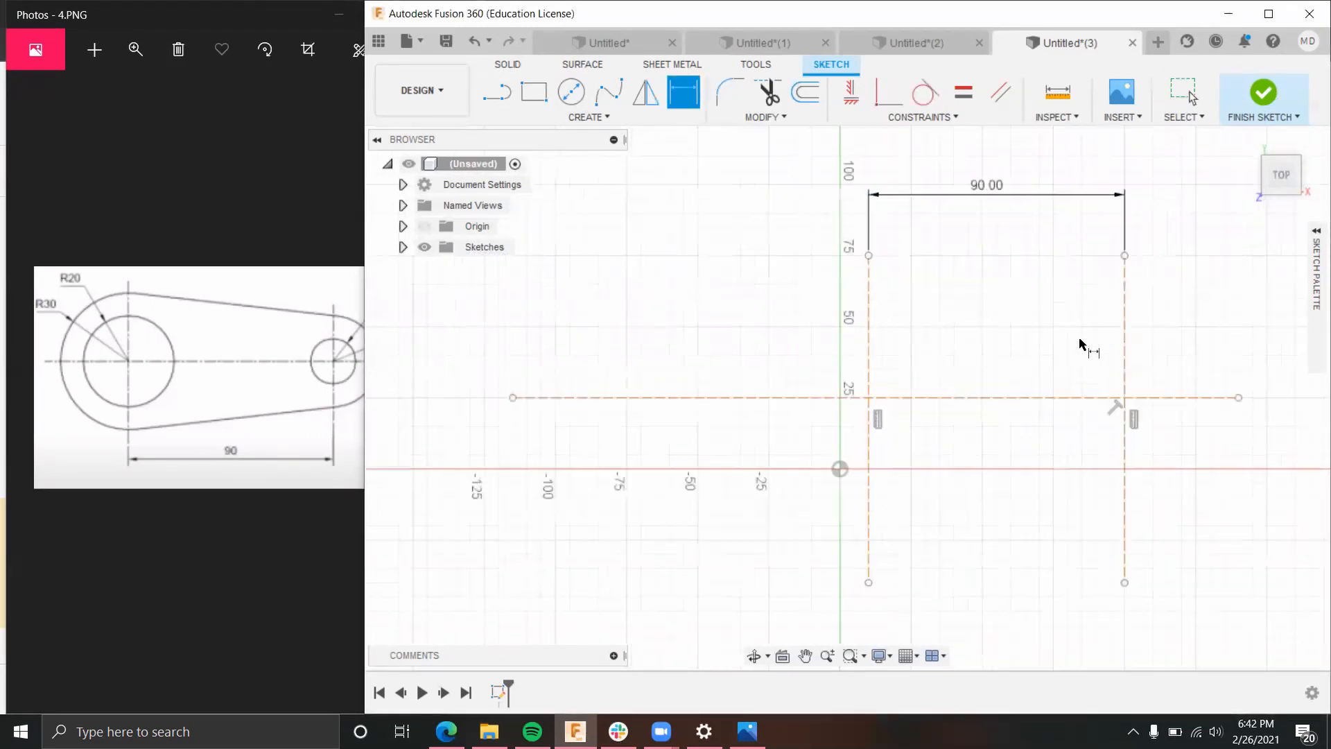
scroll(1079, 342, "up", 1)
middle_click_drag(1159, 329, 969, 345)
scroll(758, 416, "down", 2)
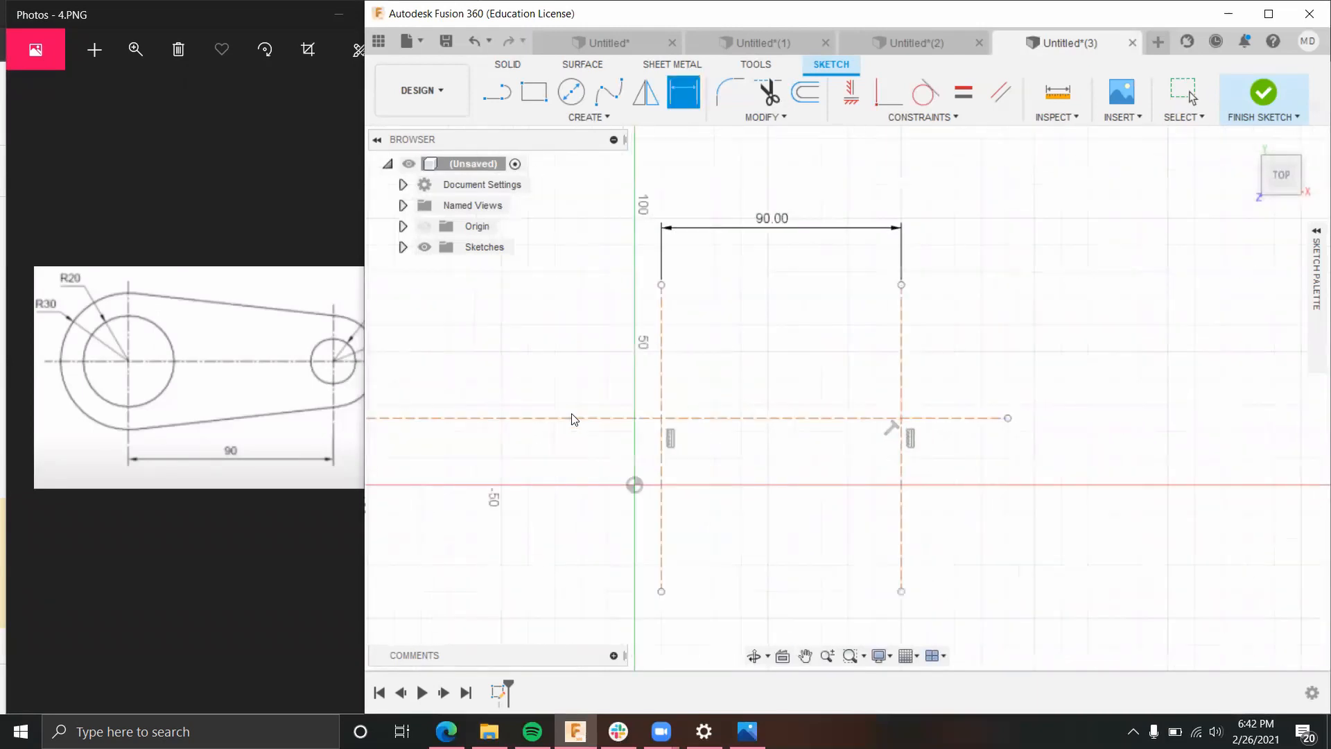
scroll(538, 368, "up", 1)
middle_click_drag(528, 359, 637, 321)
key("Escape")
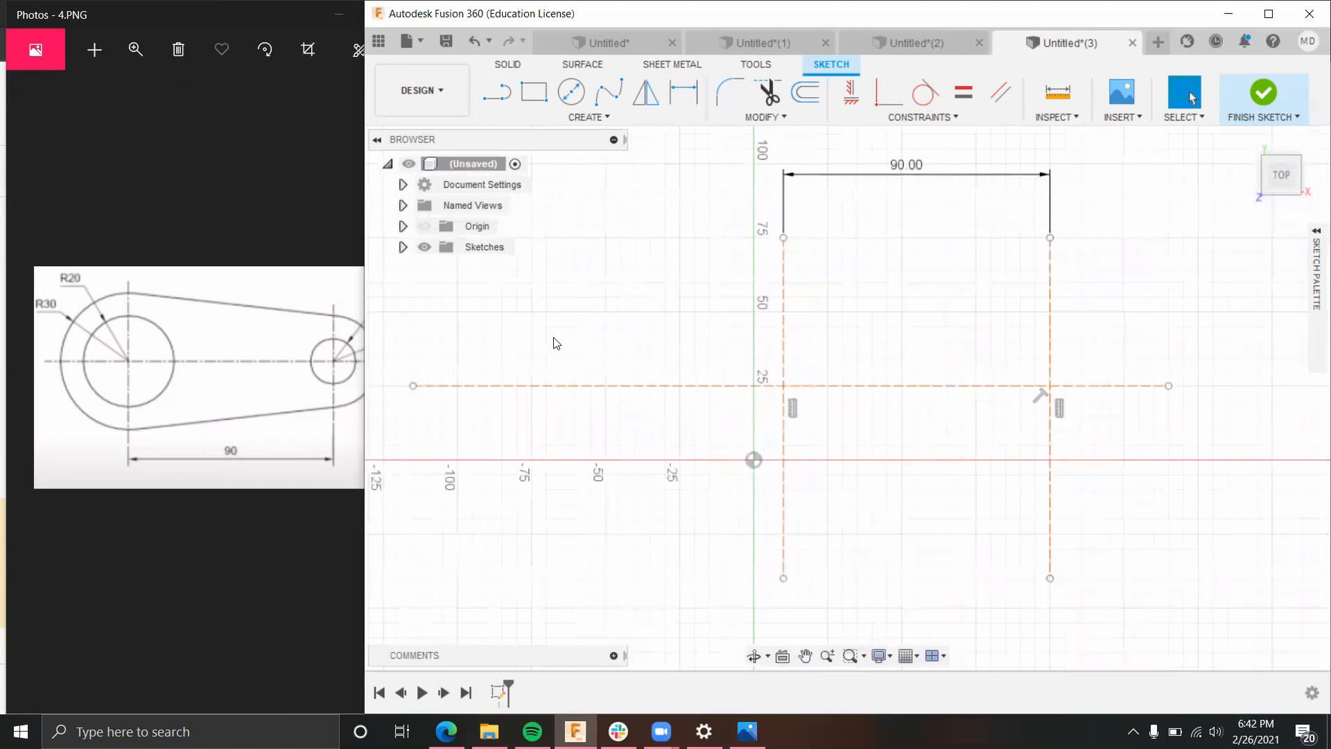
left_click(413, 386)
key("m")
left_click_drag(414, 388, 677, 386)
key("Escape")
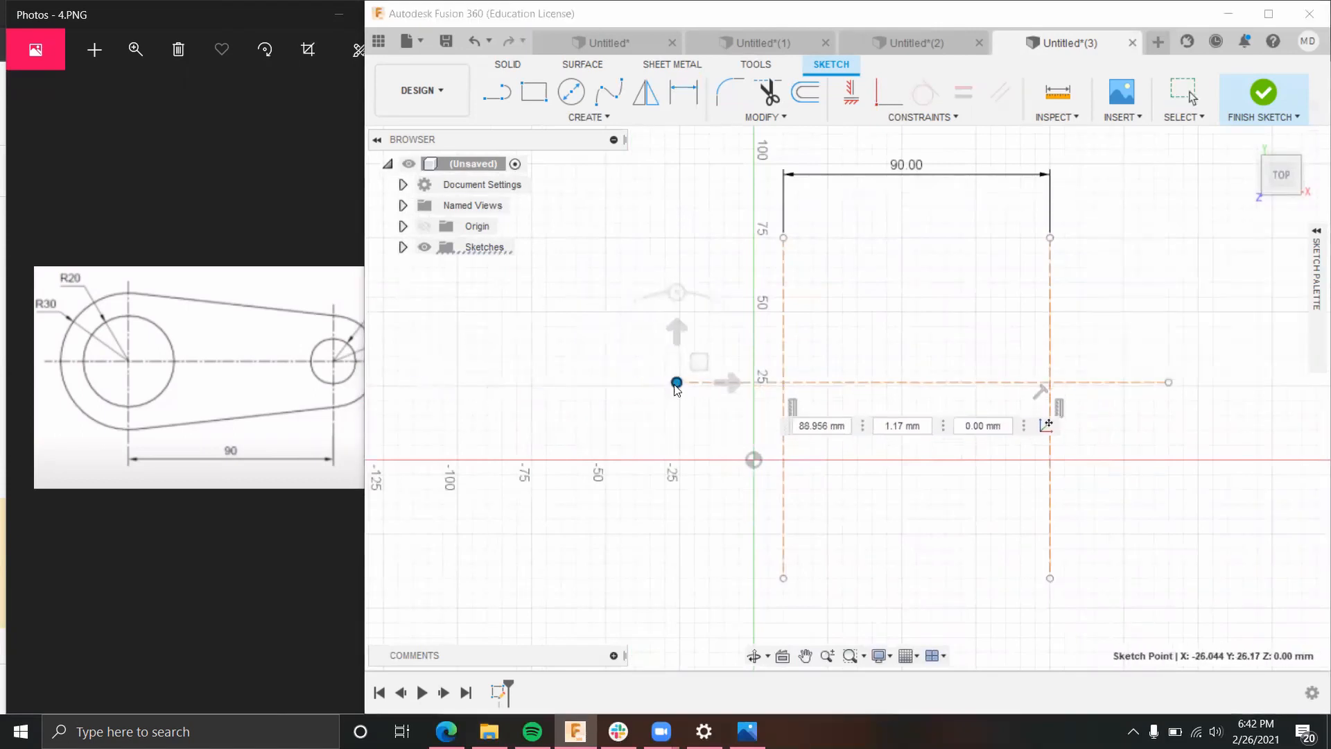
Step: Shorten the horizontal construction line by moving its left endpoint to about 20 mm left of the origin
left_click_drag(413, 387, 700, 381)
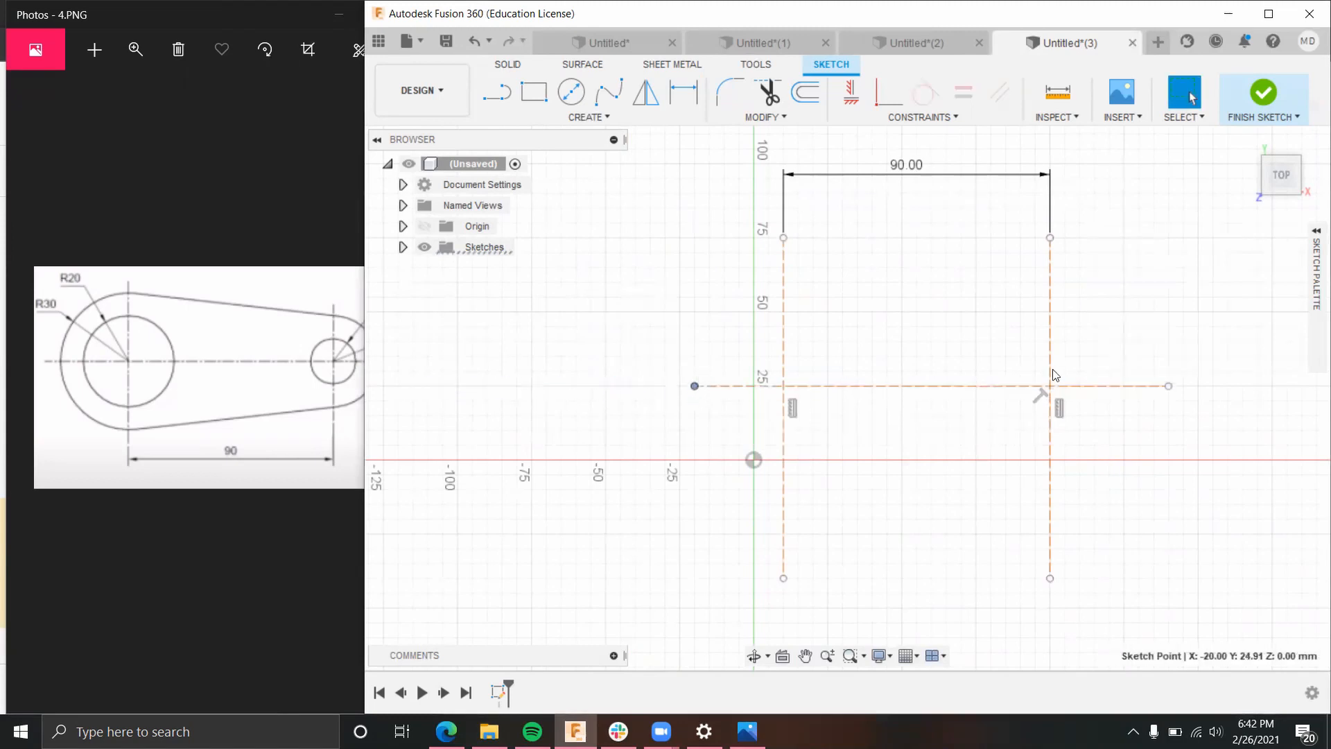
left_click(1084, 351)
scroll(1085, 351, "down", 2)
scroll(1146, 347, "up", 2)
scroll(1106, 343, "up", 2)
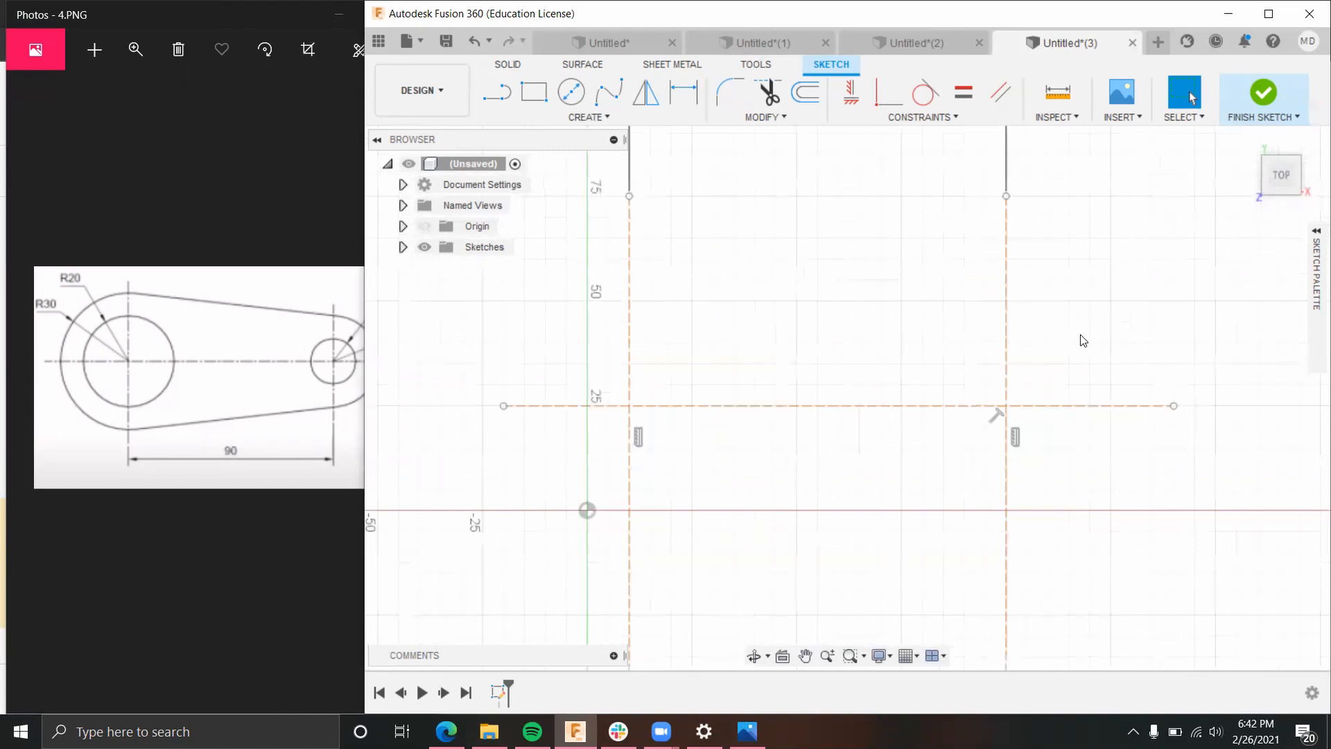
mouse_move(1067, 355)
middle_mouse_down()
mouse_move(1131, 354)
mouse_move(1031, 353)
mouse_move(1018, 338)
mouse_move(1079, 325)
middle_mouse_up()
scroll(1133, 342, "up", 1)
scroll(1033, 338, "down", 1)
scroll(1050, 333, "up", 1)
Step: Try a 20 mm diameter circle centred where the left vertical and horizontal construction lines cross, and undo it
left_click(343, 533)
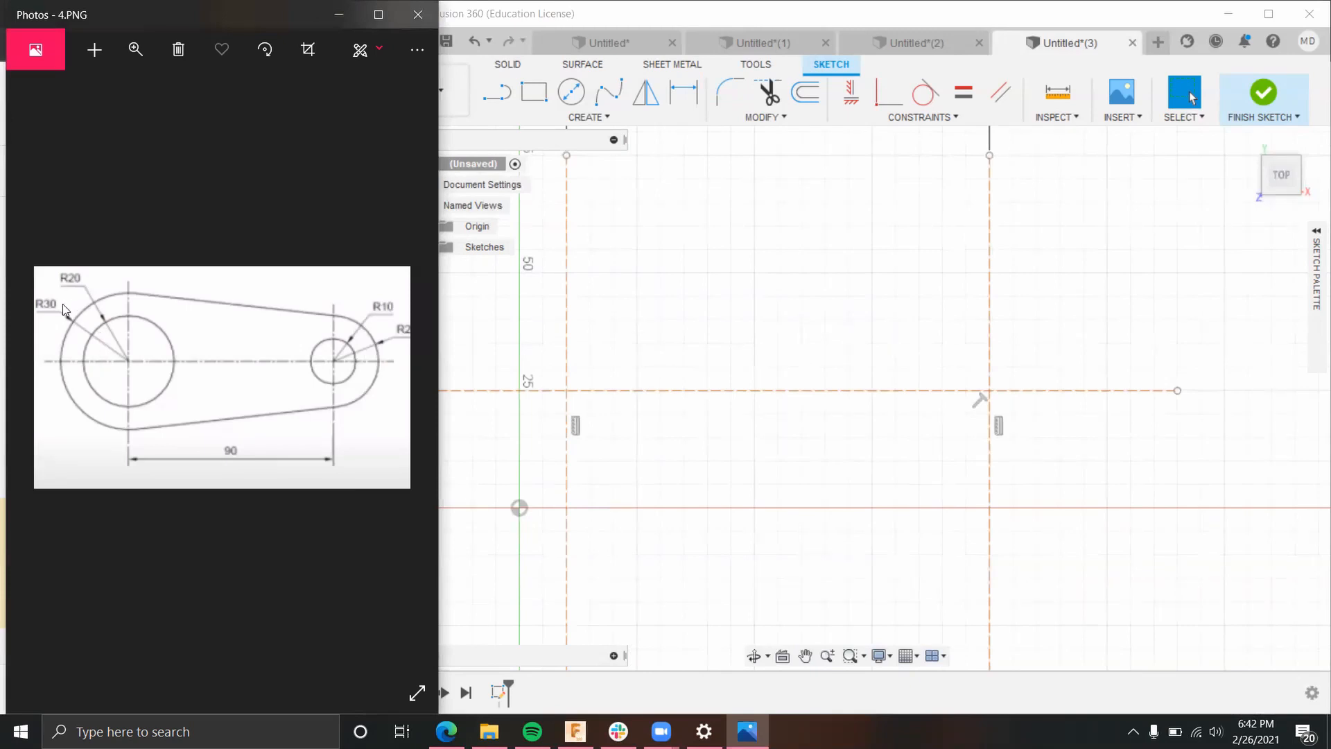
left_click(713, 667)
key("c")
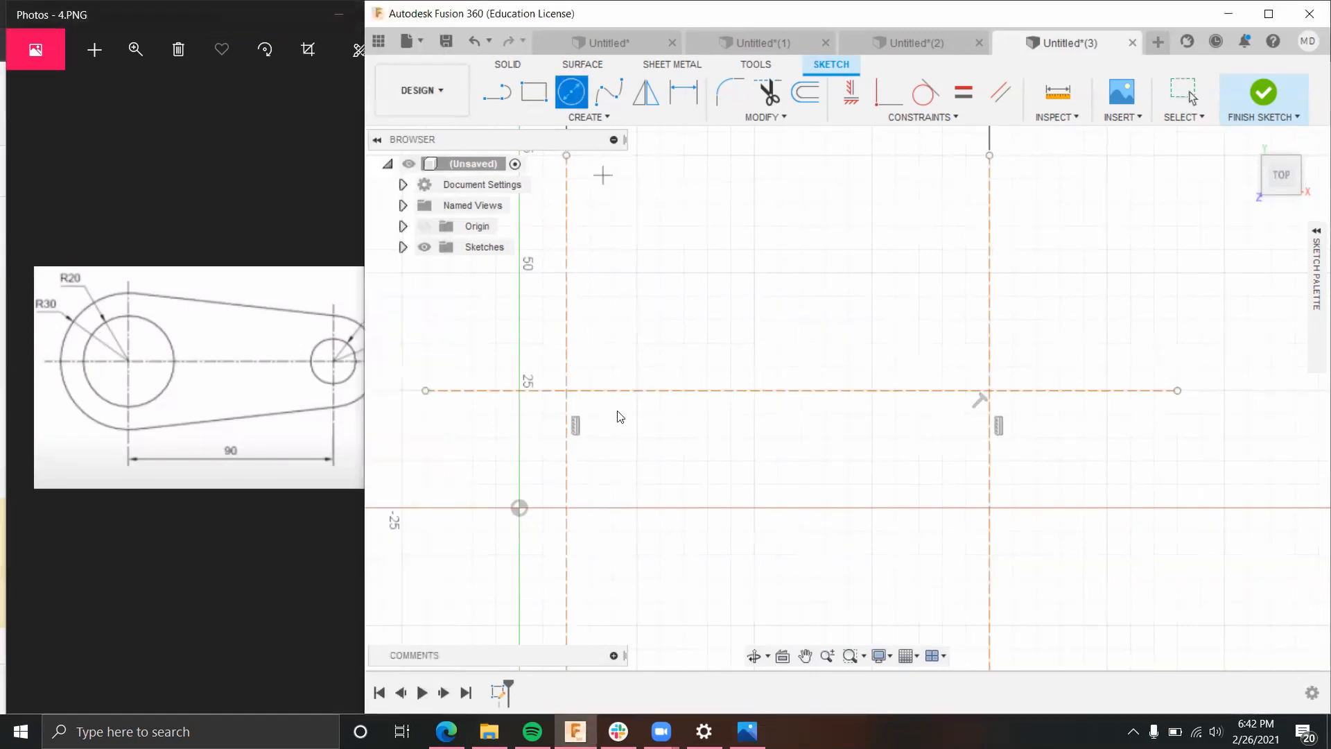
left_click(567, 393)
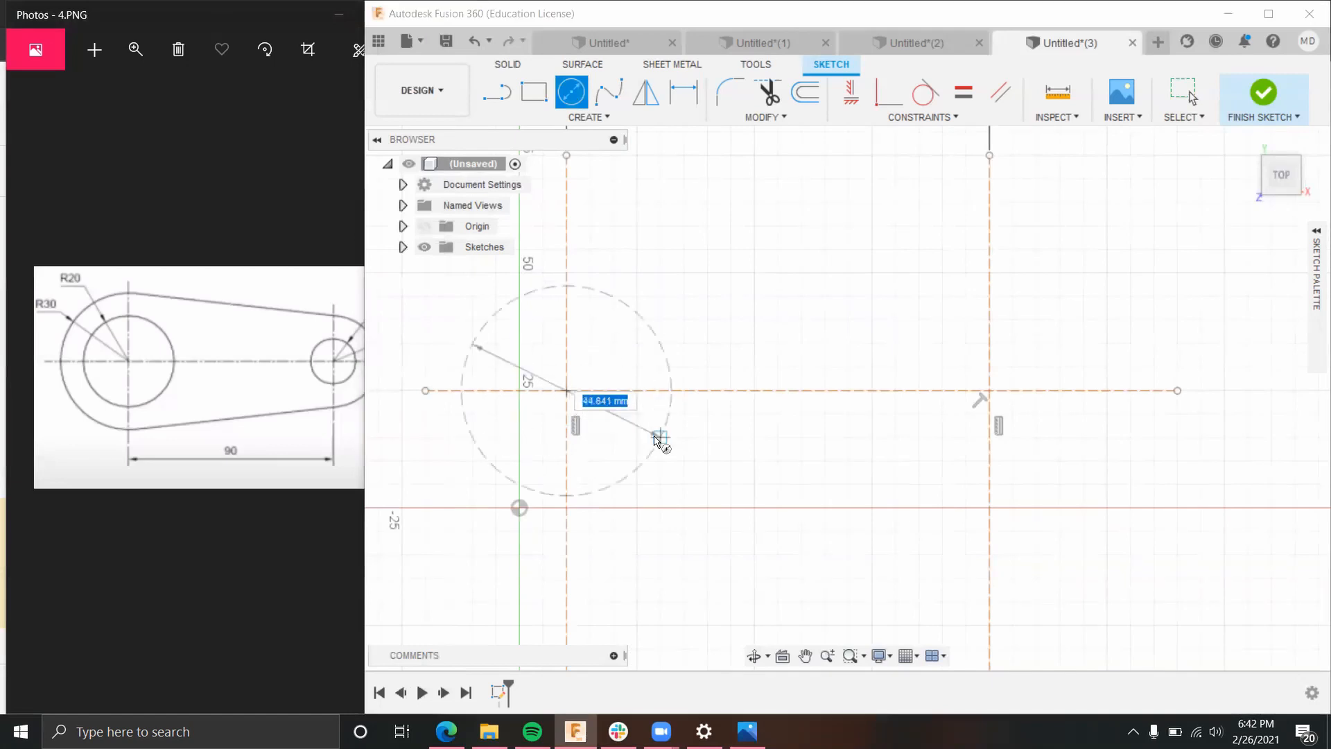
type("20")
key("Return")
key("Escape")
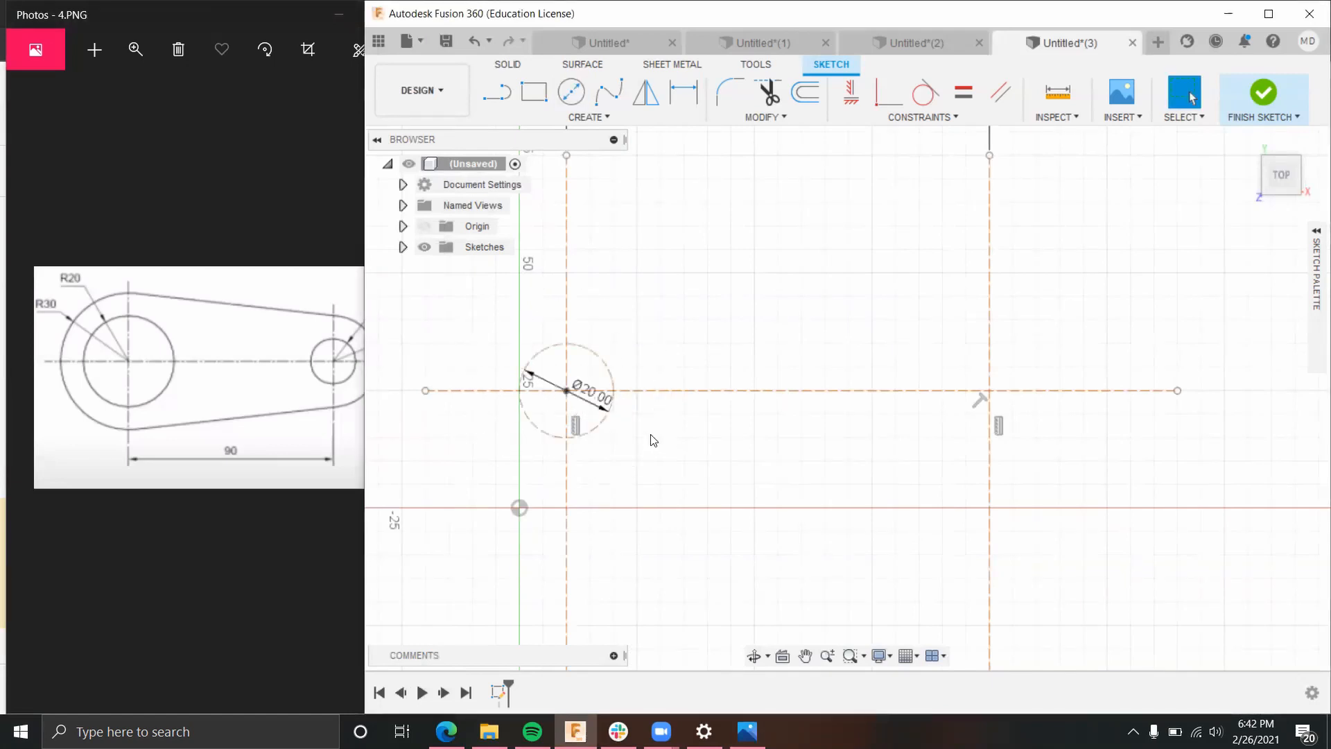
key("ctrl+z")
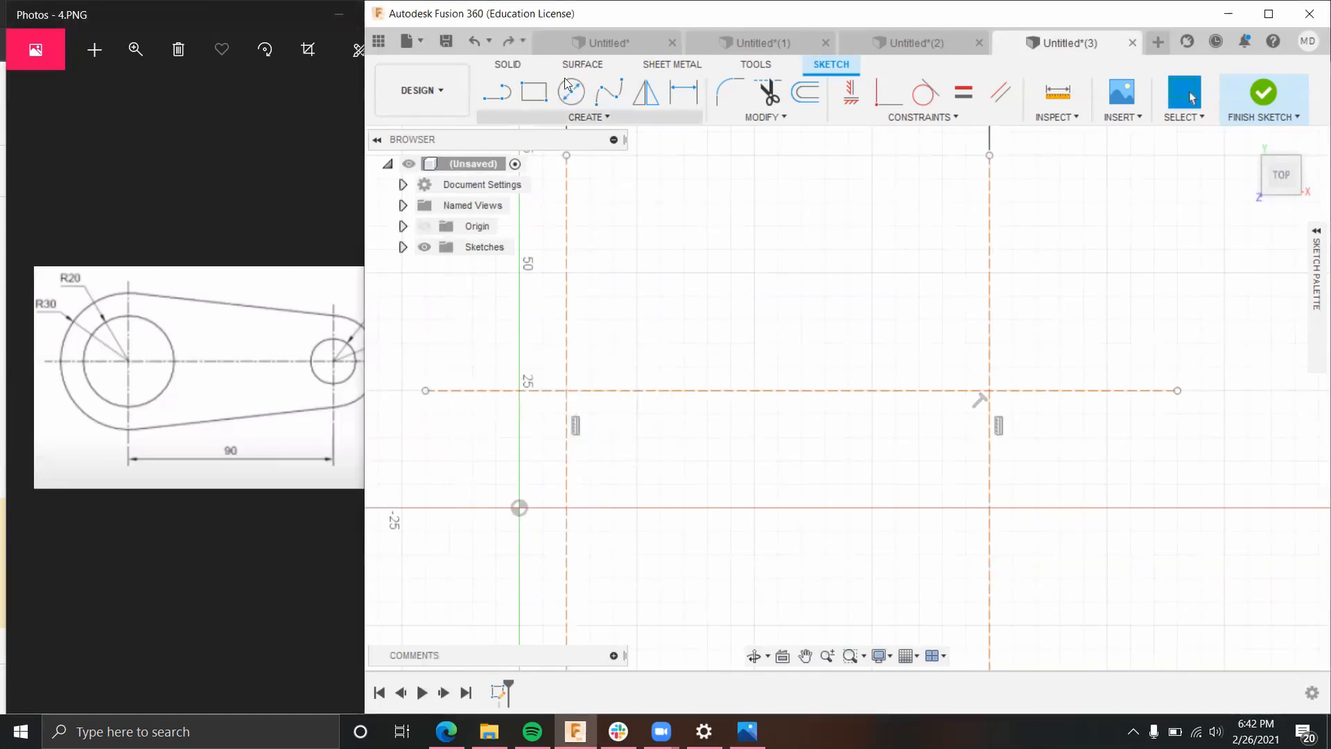
Step: Draw a 40 mm diameter construction circle centred on the crossing of the left vertical and horizontal construction lines
left_click(575, 97)
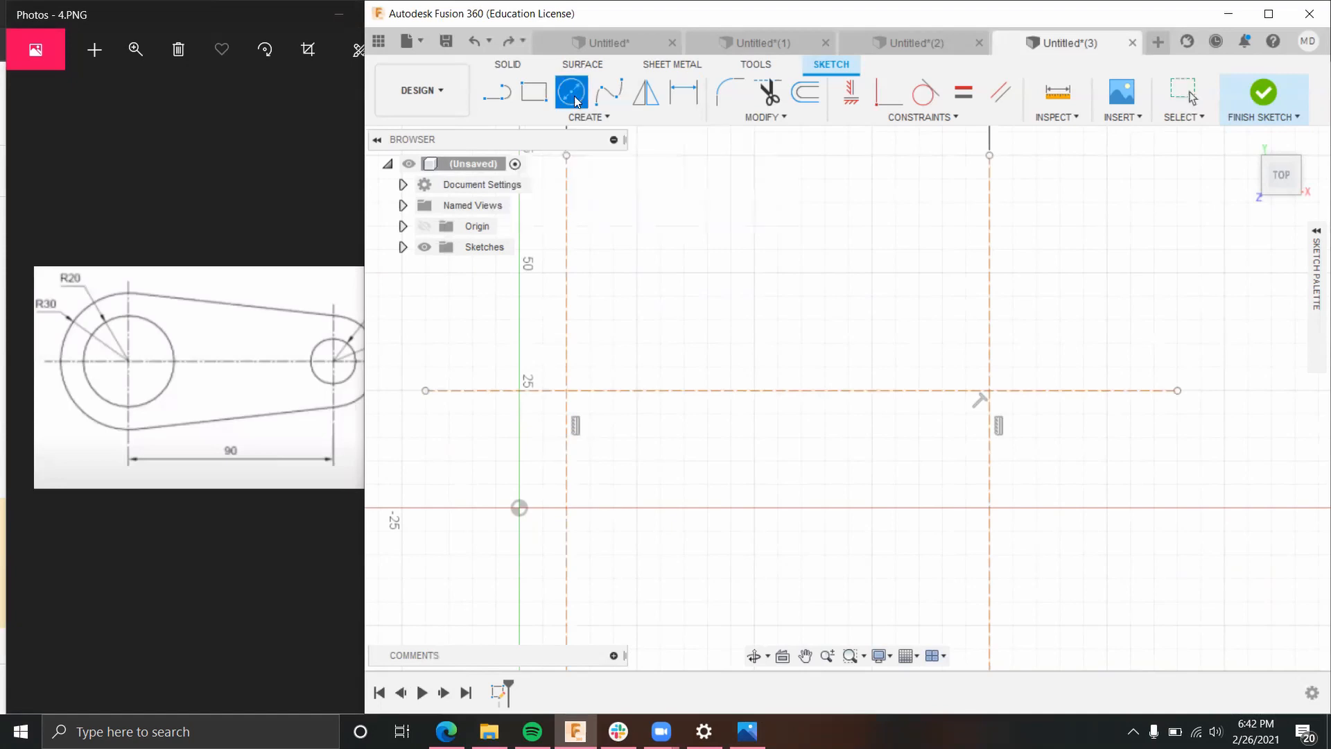
left_click(566, 390)
type("40")
key("Return")
key("Escape")
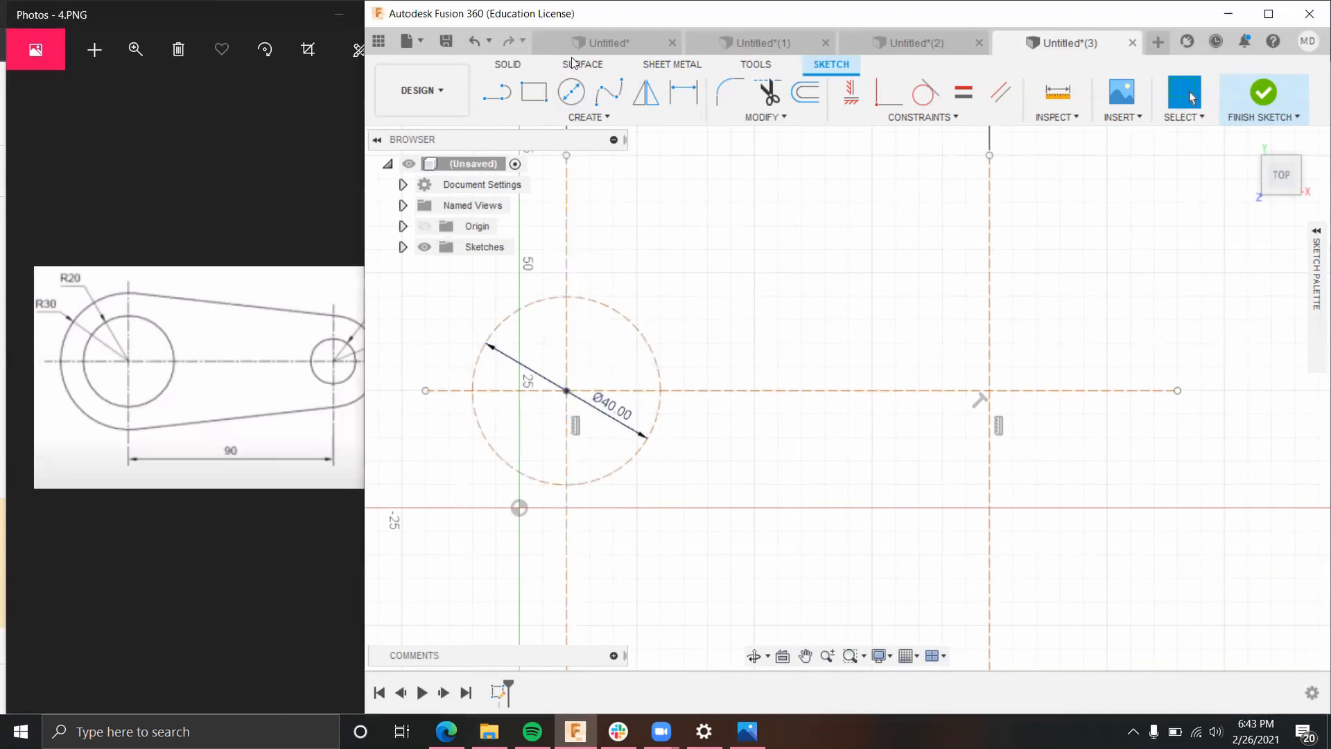
Step: Turn off the construction line type and delete the dashed 40 mm circle
left_click(571, 91)
key("Escape")
mouse_move(1312, 256)
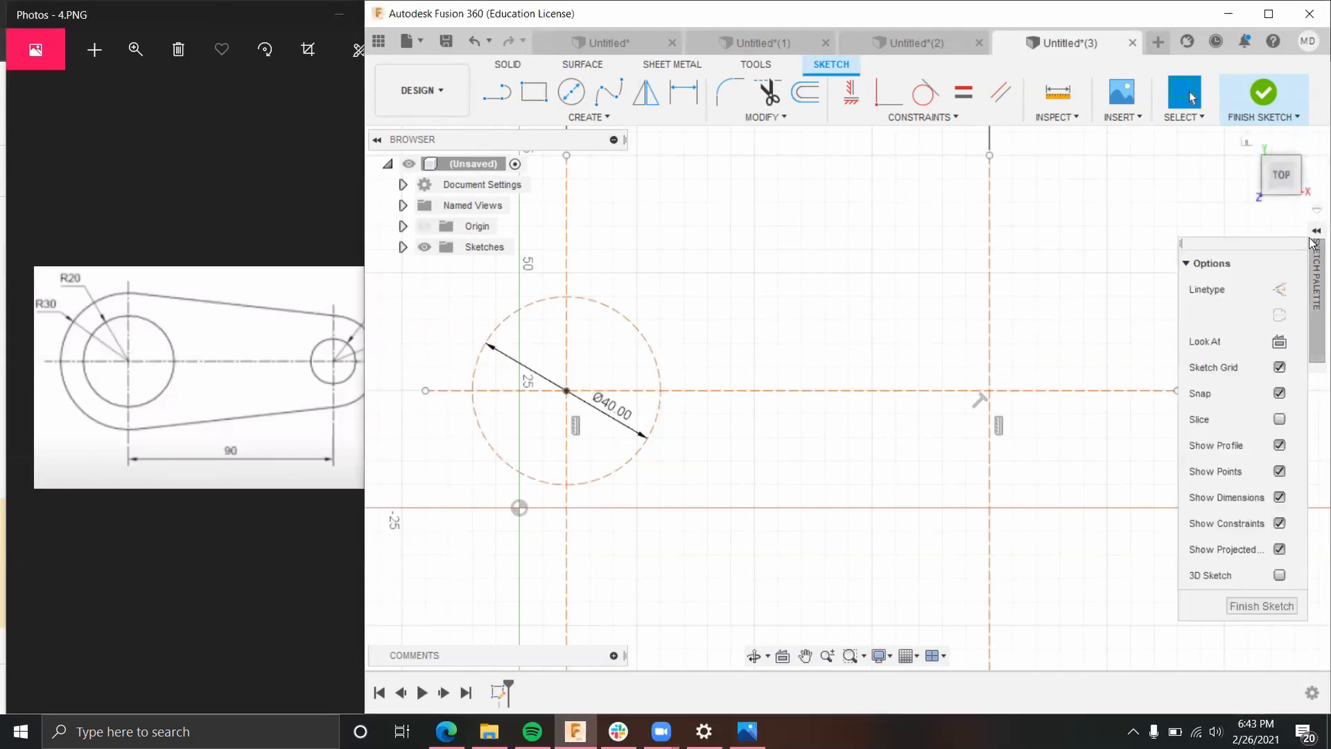
left_click(657, 352)
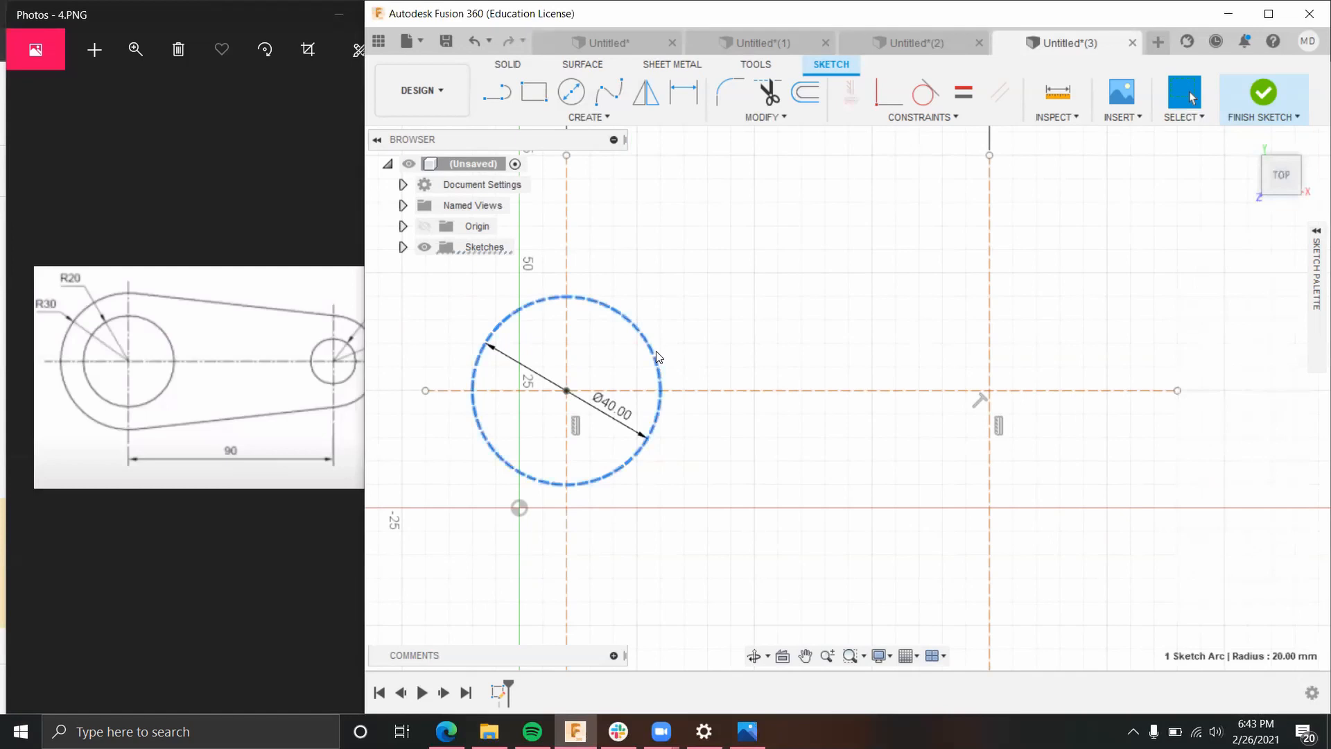
key("Delete")
Step: Draw a solid 40 mm diameter circle centred on the crossing of the left vertical and horizontal construction lines
left_click(571, 103)
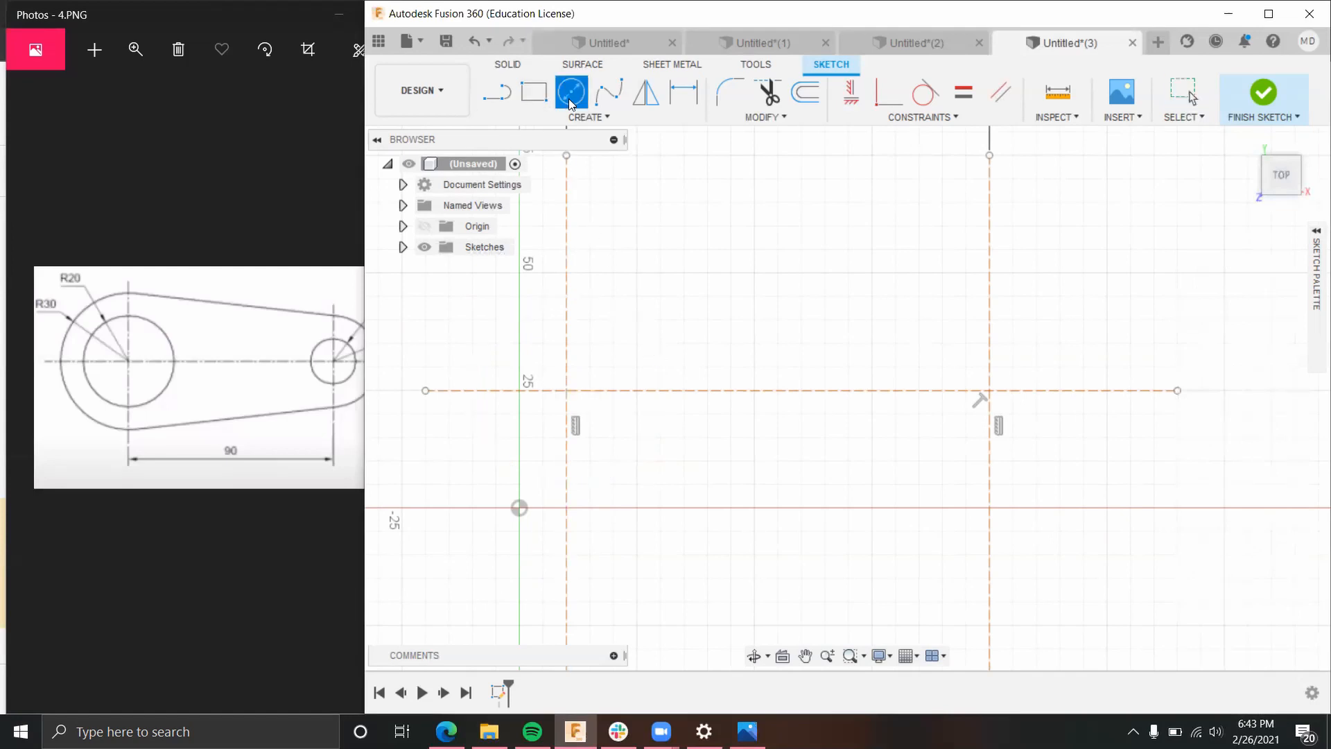
left_click(566, 390)
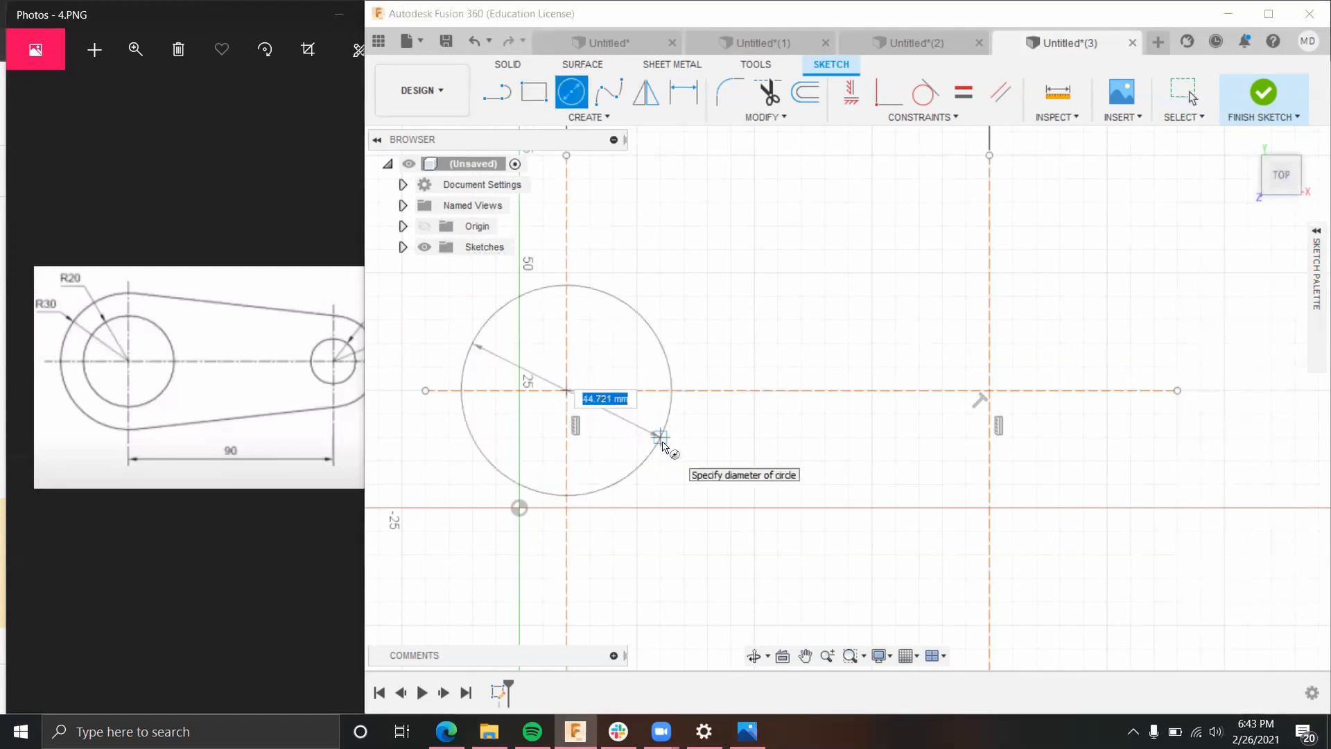
type("40")
key("Return")
key("Escape")
Step: Draw a 60 mm diameter circle concentric with the 40 mm circle on the left vertical construction line
left_click(571, 92)
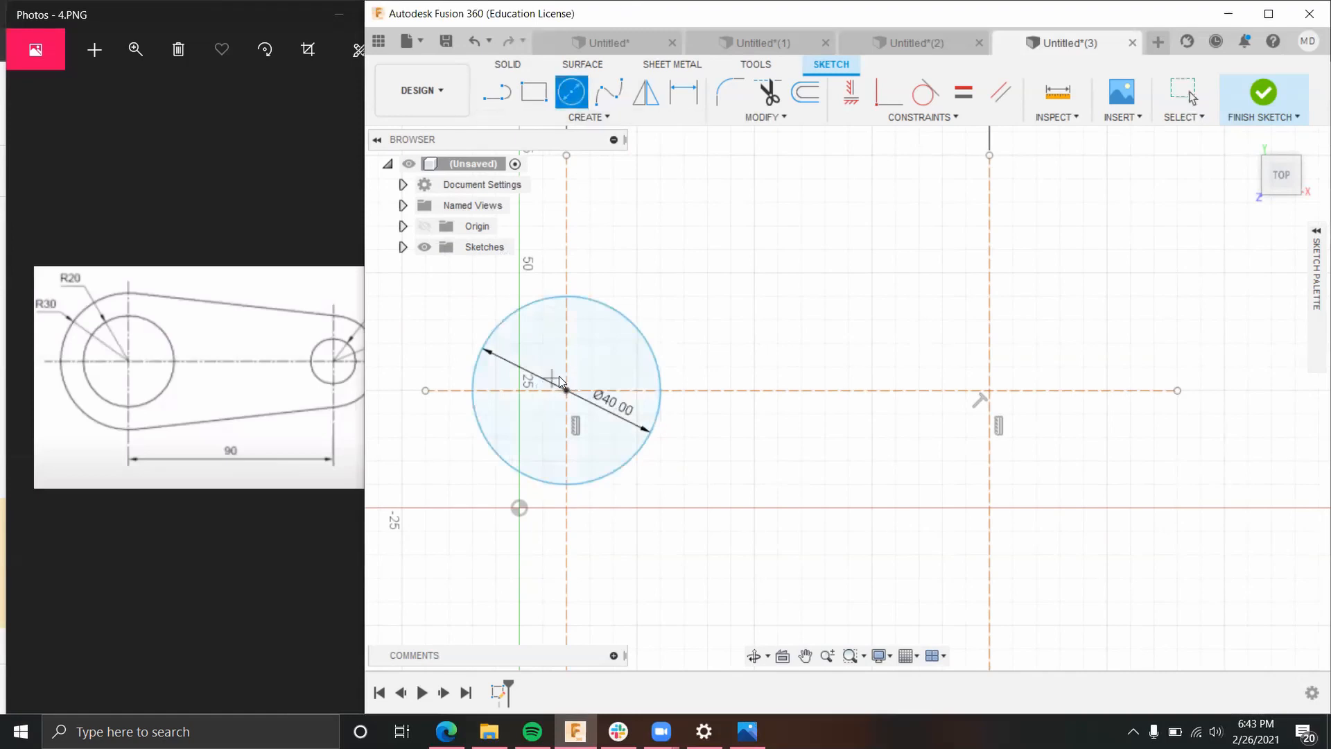
left_click(576, 391)
type("60.828")
key("Return")
key("Escape")
scroll(767, 366, "down", 3)
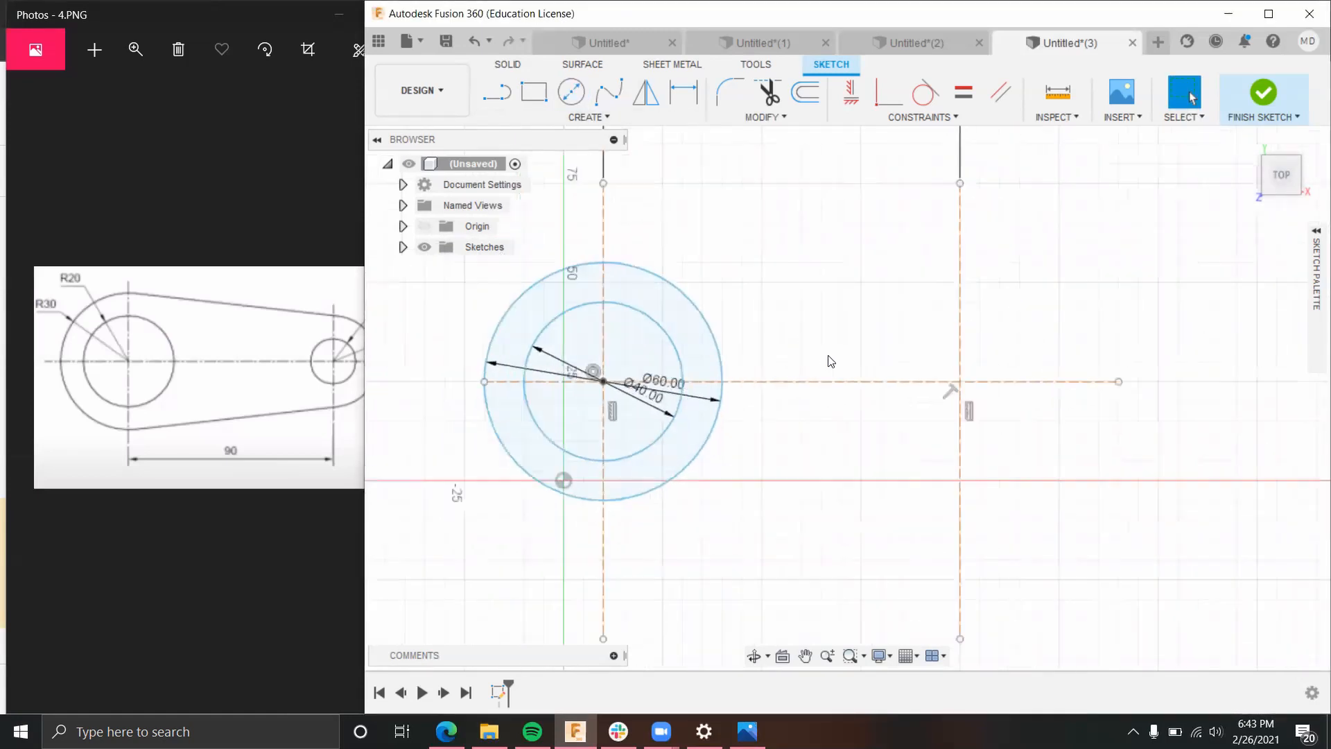
Step: Draw a 20 mm diameter circle centred where the right vertical and horizontal construction lines cross
middle_click_drag(908, 346, 891, 360, "shift")
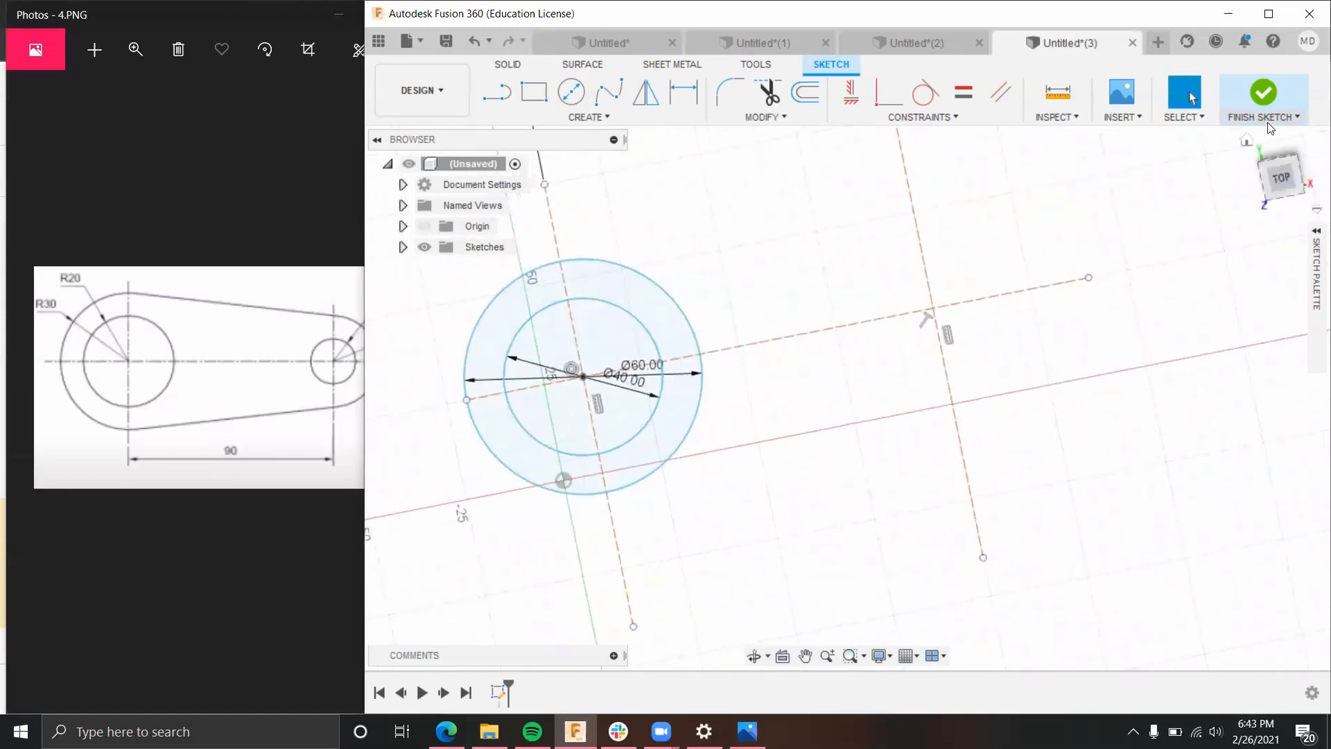
left_click(1284, 178)
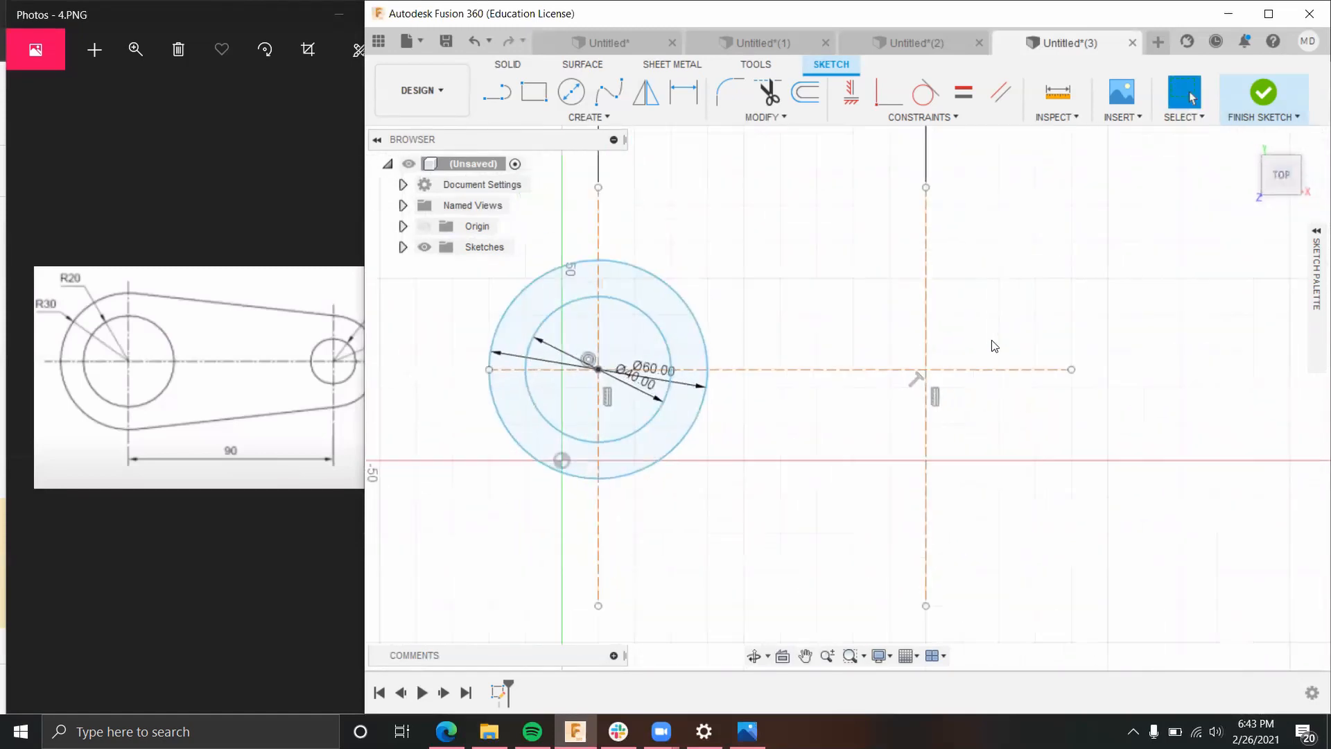
scroll(1025, 346, "up", 2)
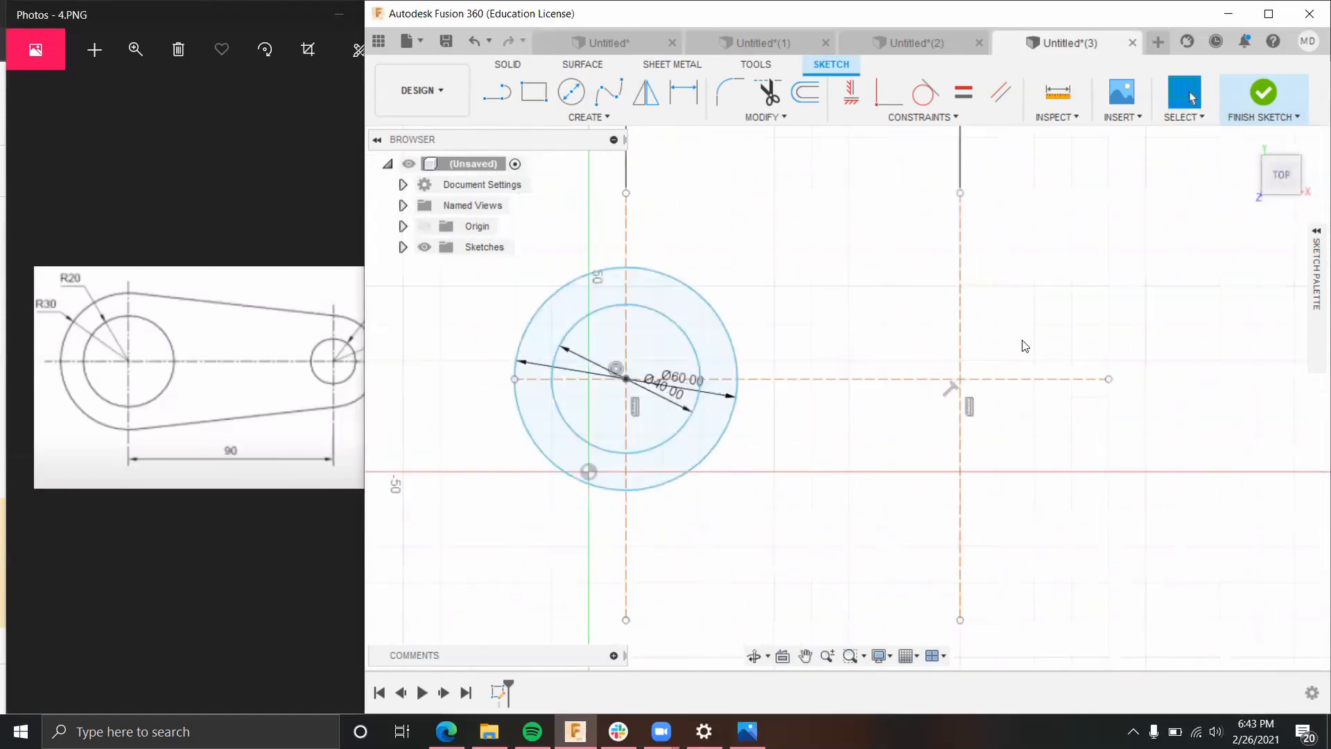
left_click(572, 91)
key("Escape")
left_click(192, 444)
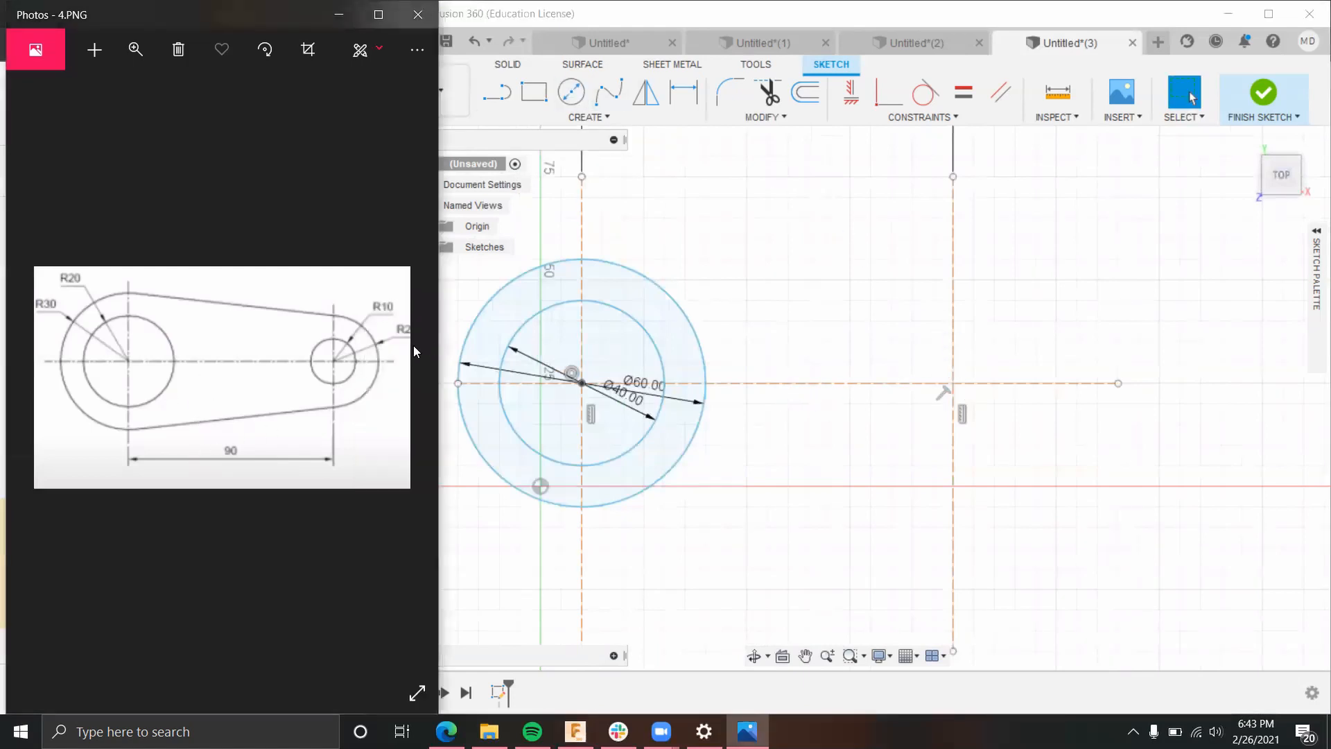
left_click(572, 91)
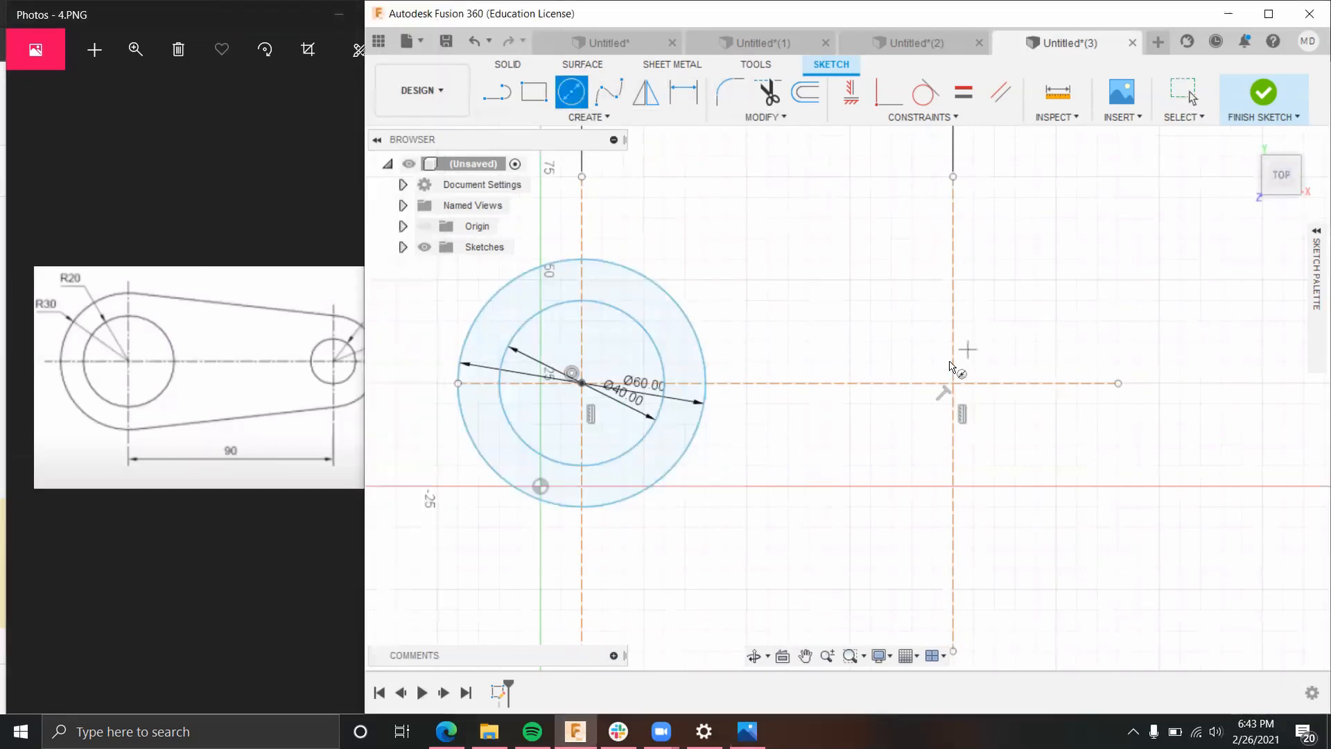
left_click(953, 382)
type("20")
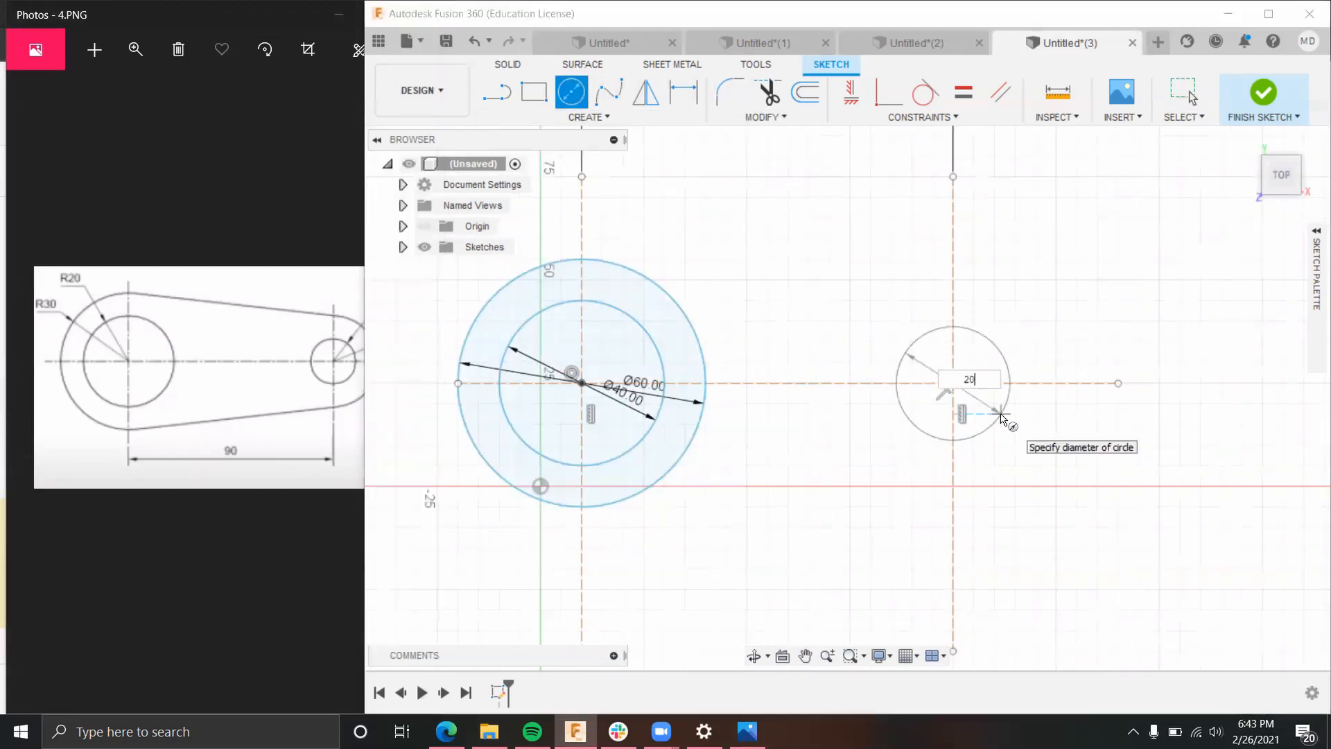
key("Return")
Step: Try a freely sized larger circle around the 20 mm circle and undo it
left_click(953, 382)
left_click(1030, 435)
scroll(804, 357, "down", 2)
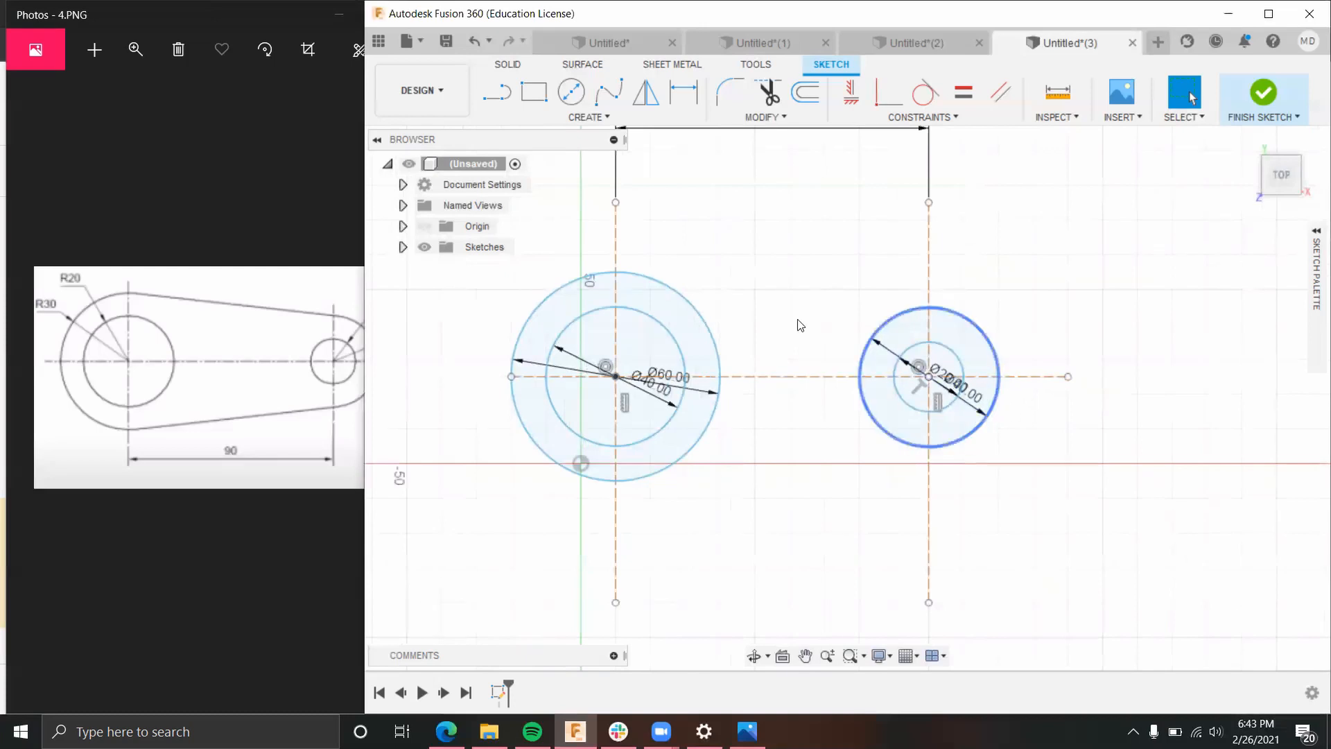
key("ctrl+z")
Step: Draw a 40 mm diameter circle concentric with the 20 mm circle on the right vertical construction line
key("c")
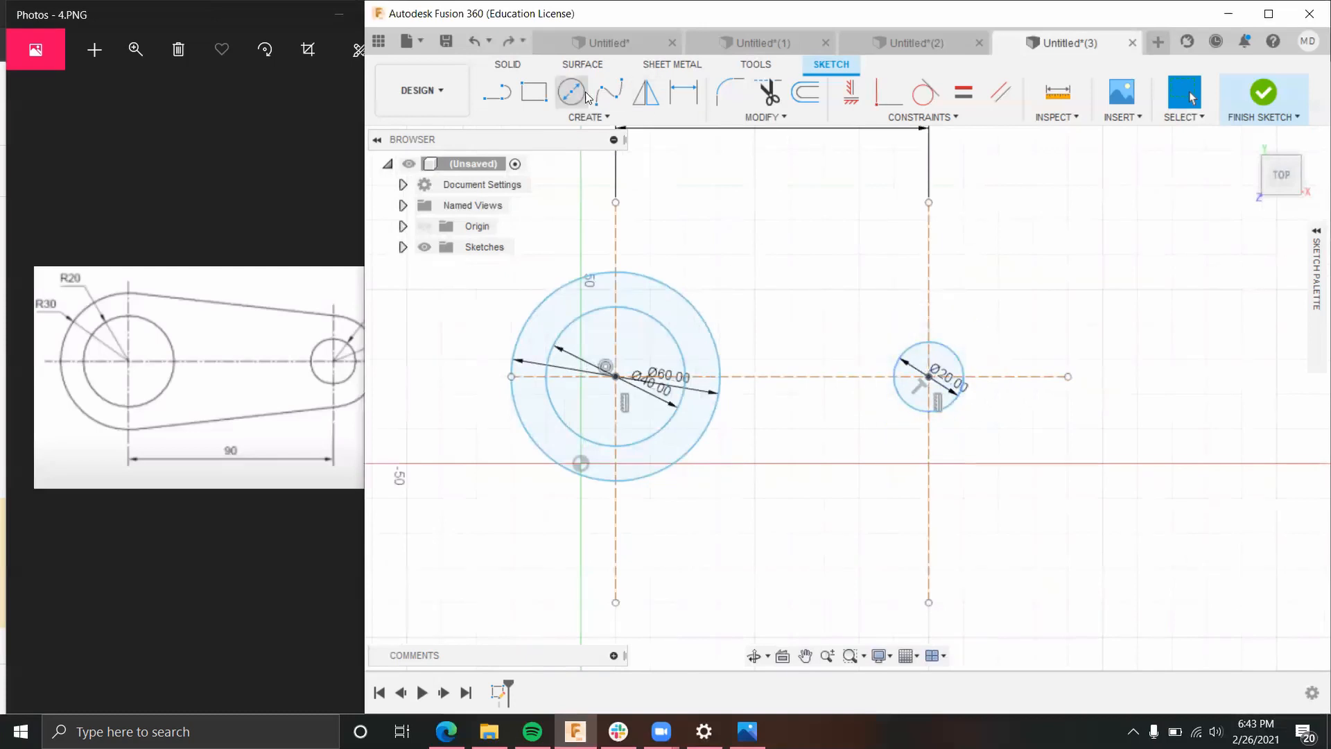
left_click(928, 377)
type("40")
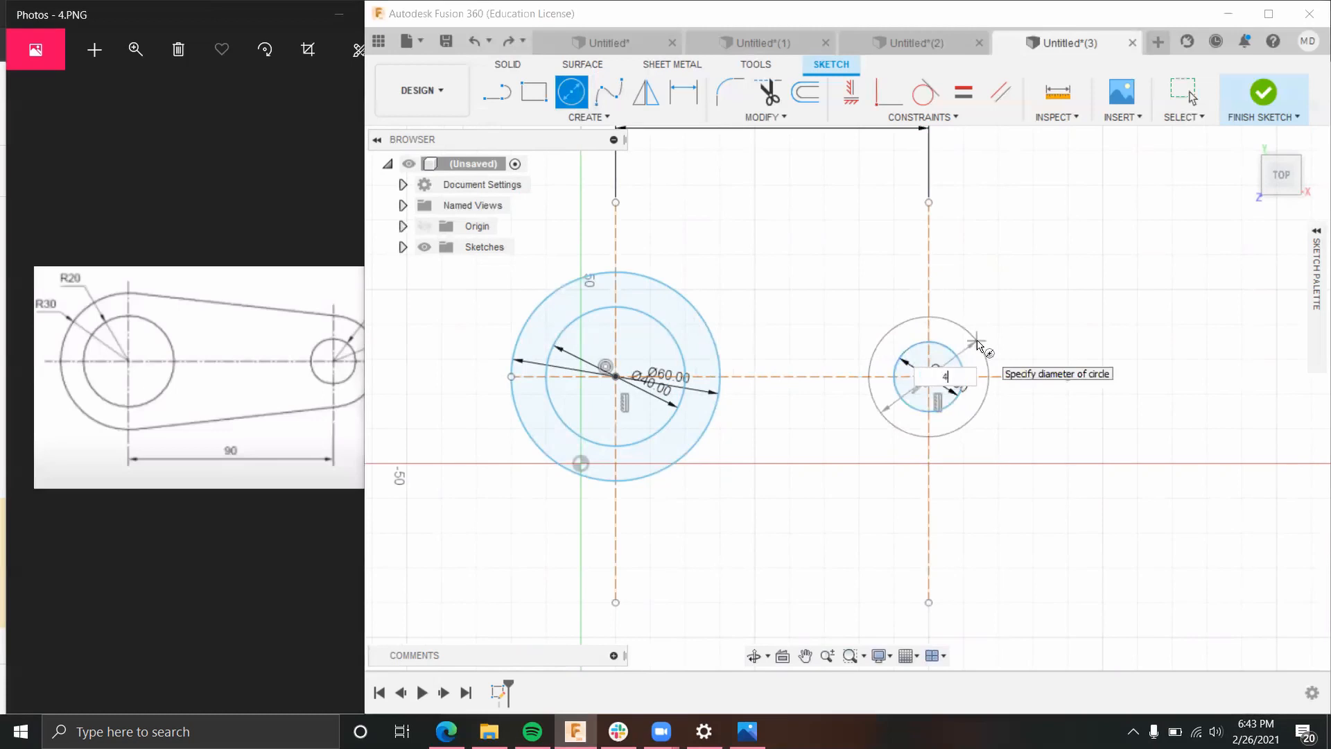
key("Return")
key("Escape")
scroll(949, 343, "down", 2)
scroll(901, 340, "up", 2)
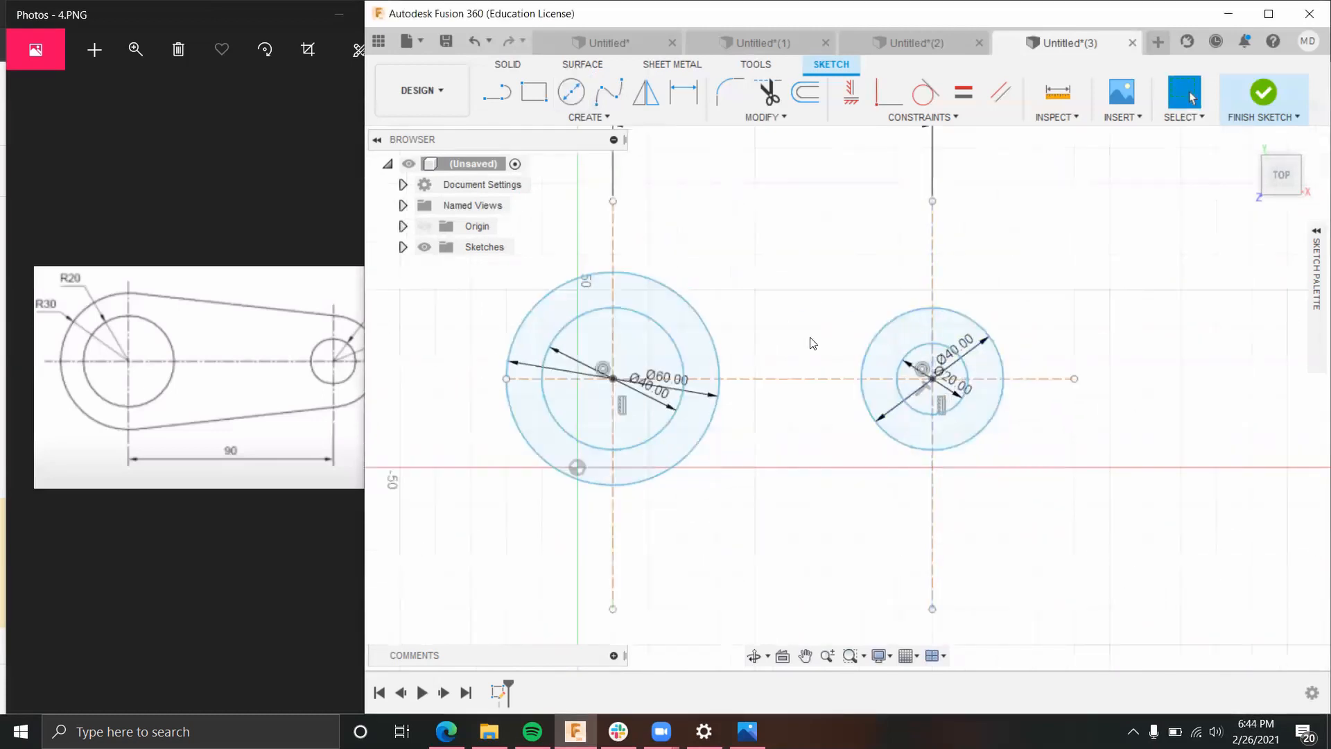
Step: Sketch a sloping line about 69 mm long joining the upper sides of the 60 mm circle and the right 40 mm circle
left_click(205, 536)
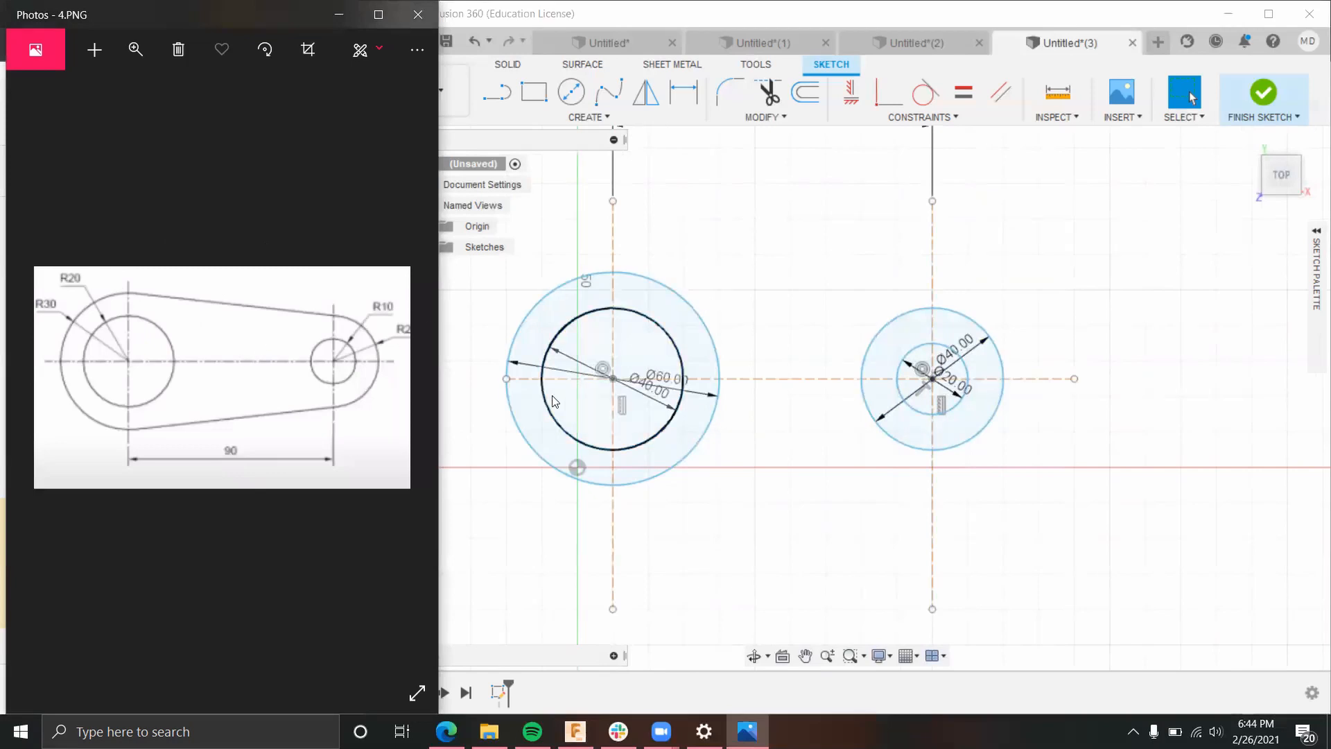
left_click(509, 97)
scroll(662, 285, "down", 1)
scroll(664, 286, "up", 2)
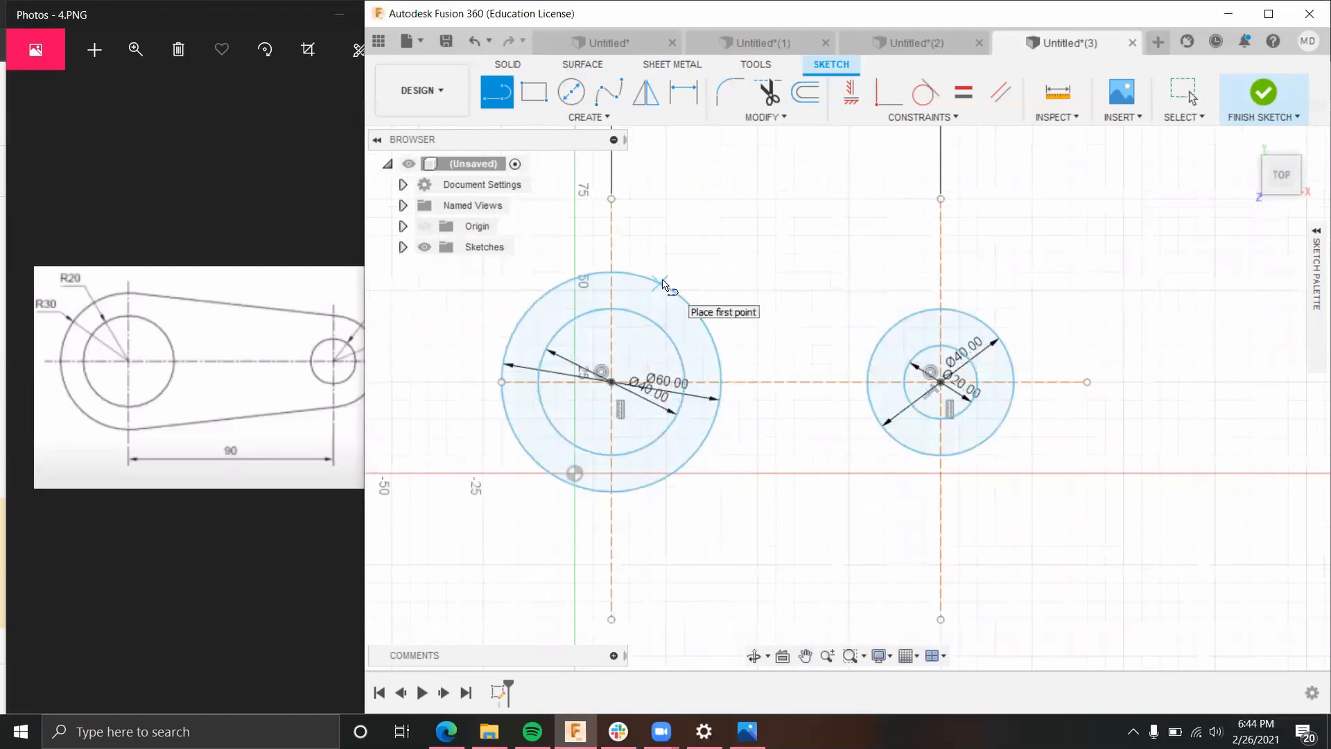
left_click(655, 284)
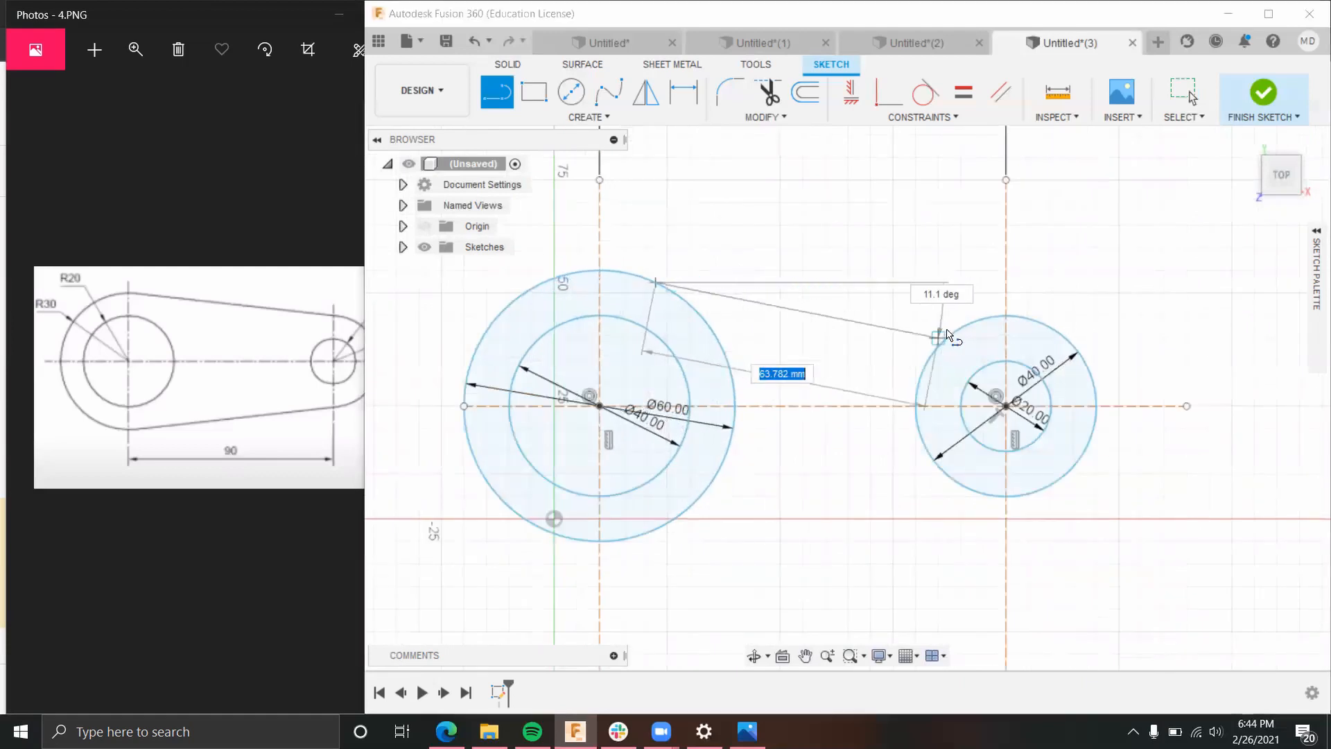
double_click(964, 326)
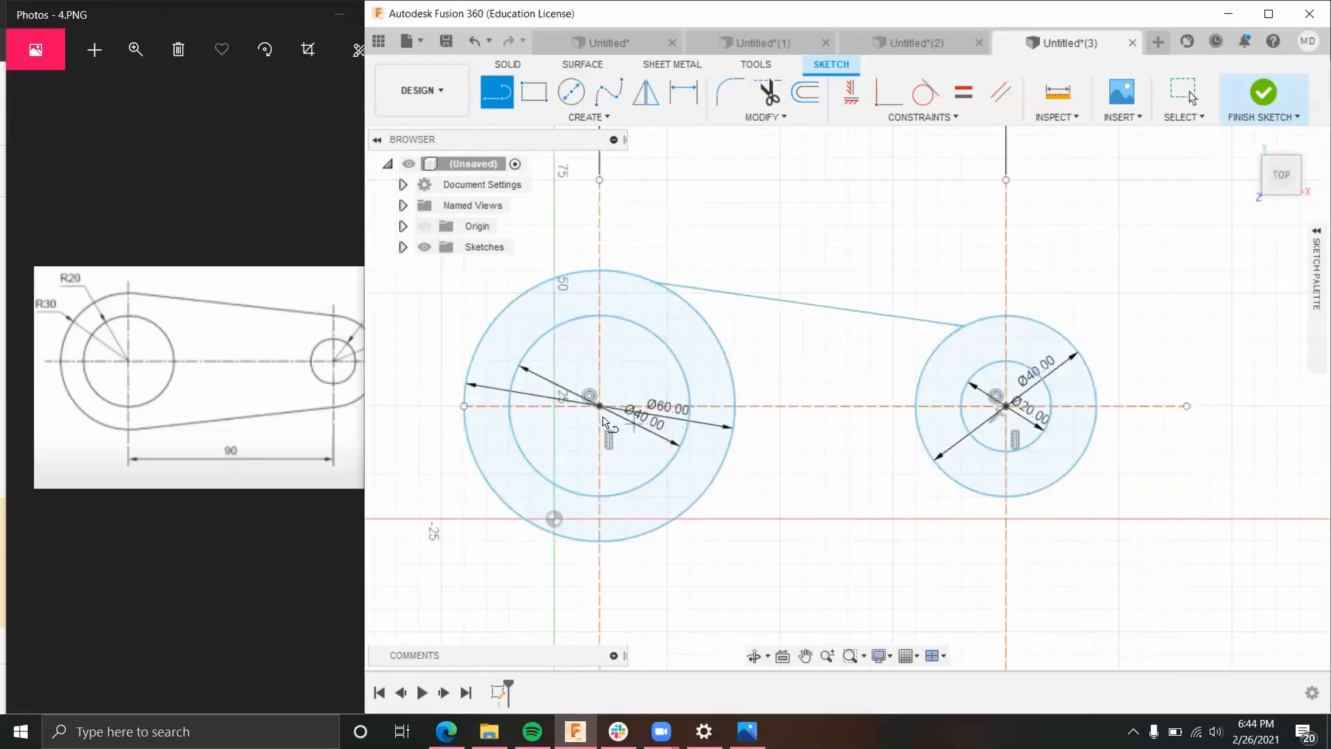
Step: Apply Tangent constraints between the upper sloping line and both outer circles, the 60 mm one and the right 40 mm one
left_click(129, 321)
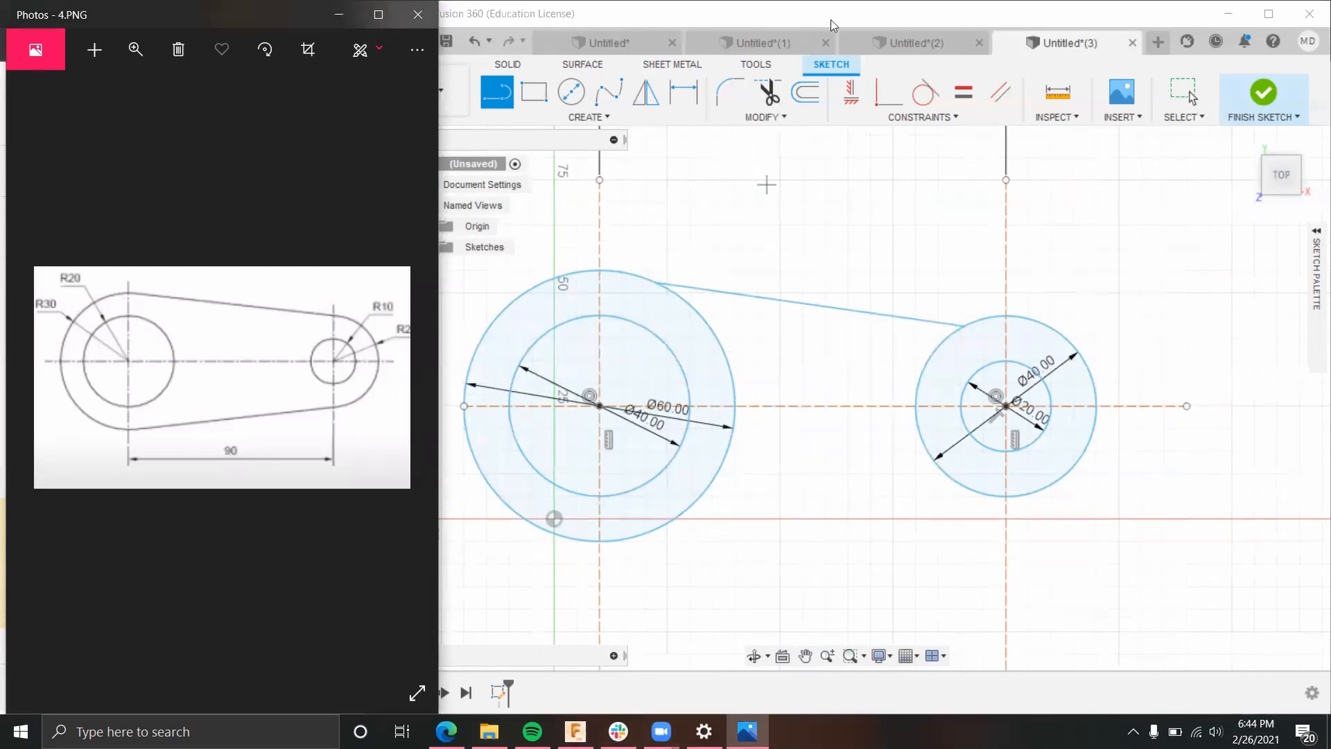
left_click(931, 115)
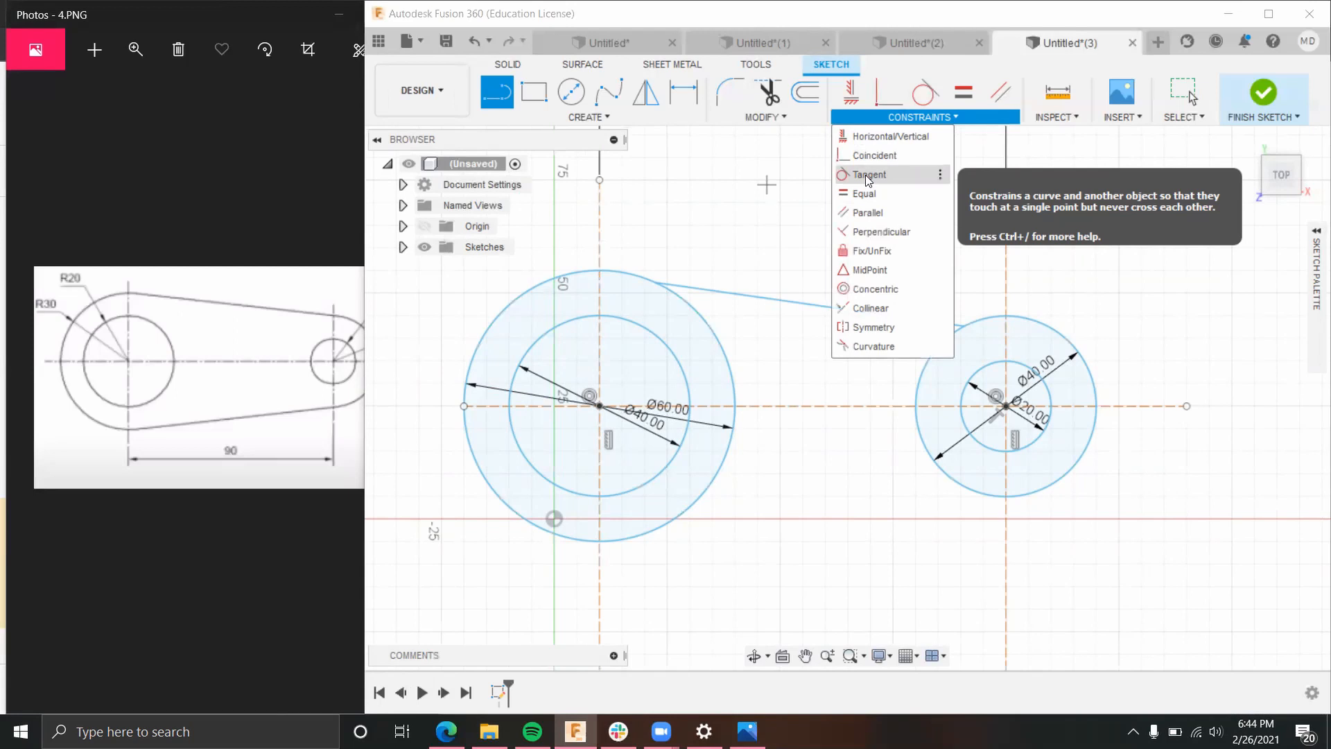
left_click(865, 175)
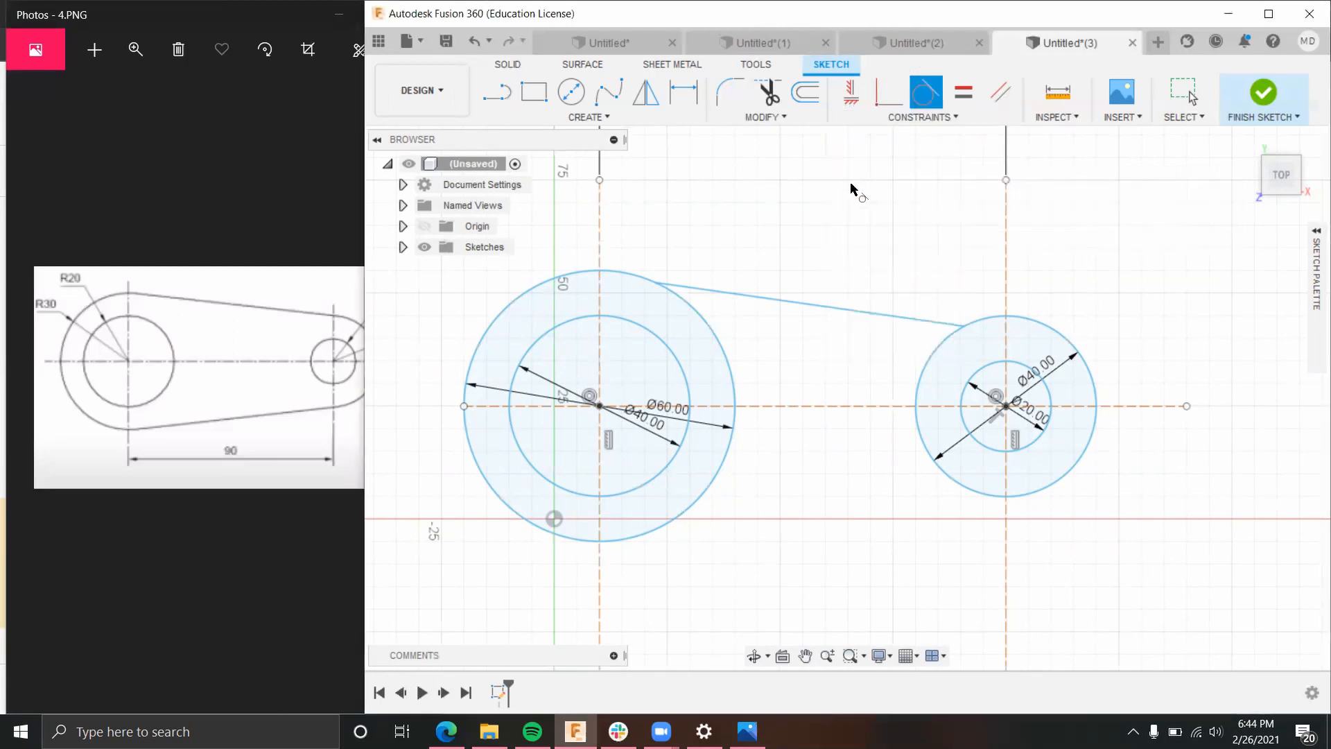
left_click(723, 290)
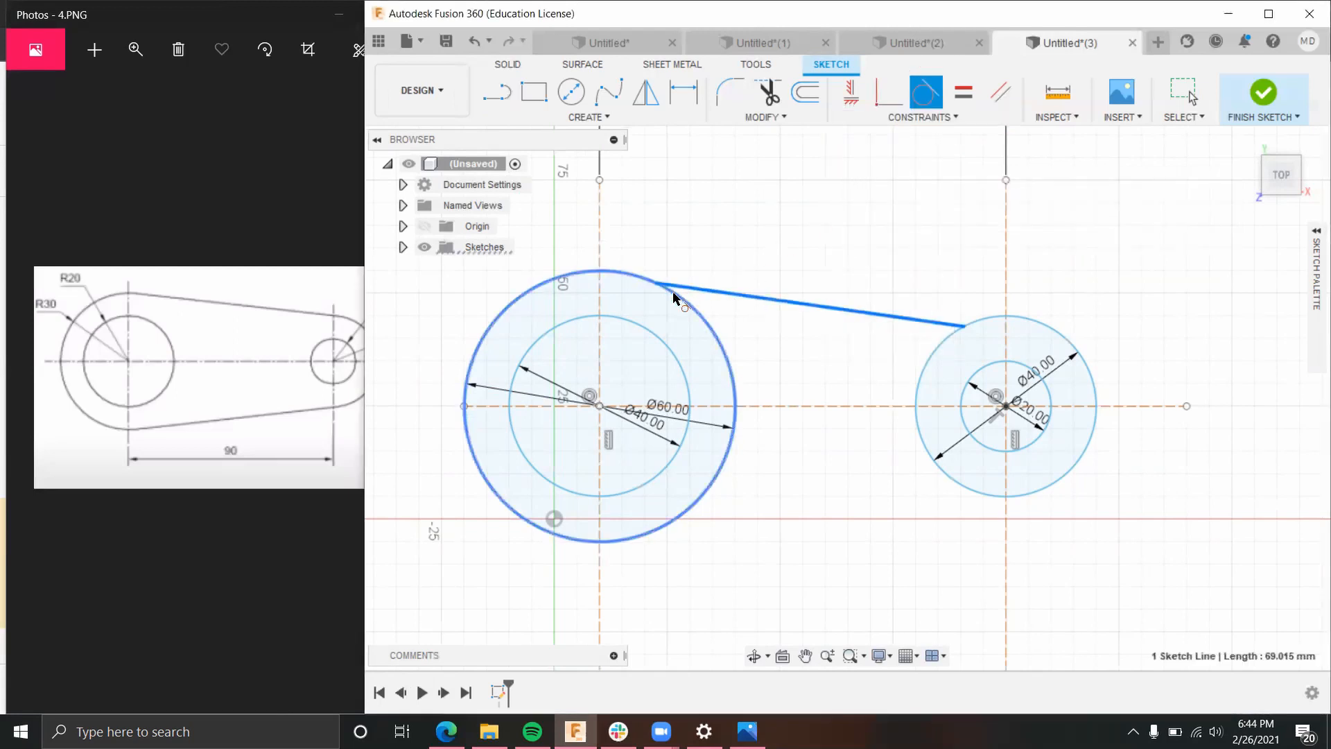
left_click(679, 300)
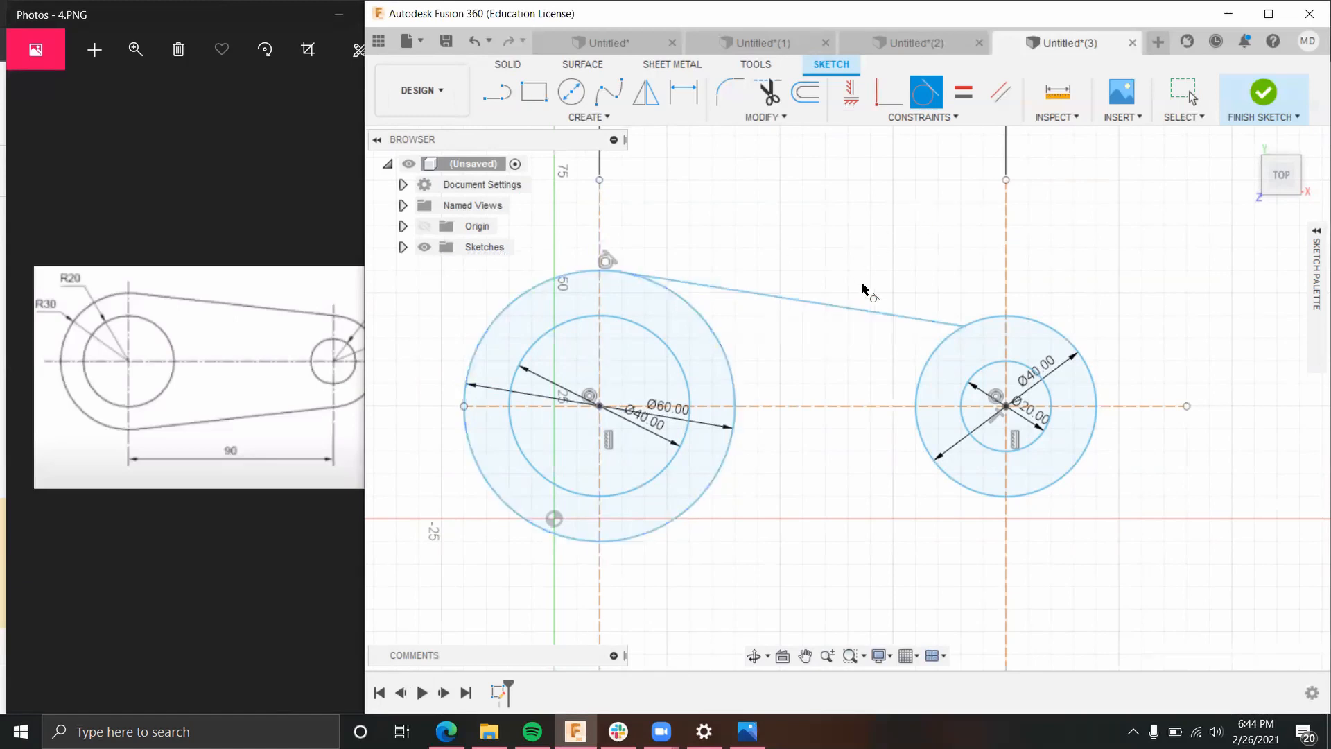
left_click(882, 315)
left_click(941, 344)
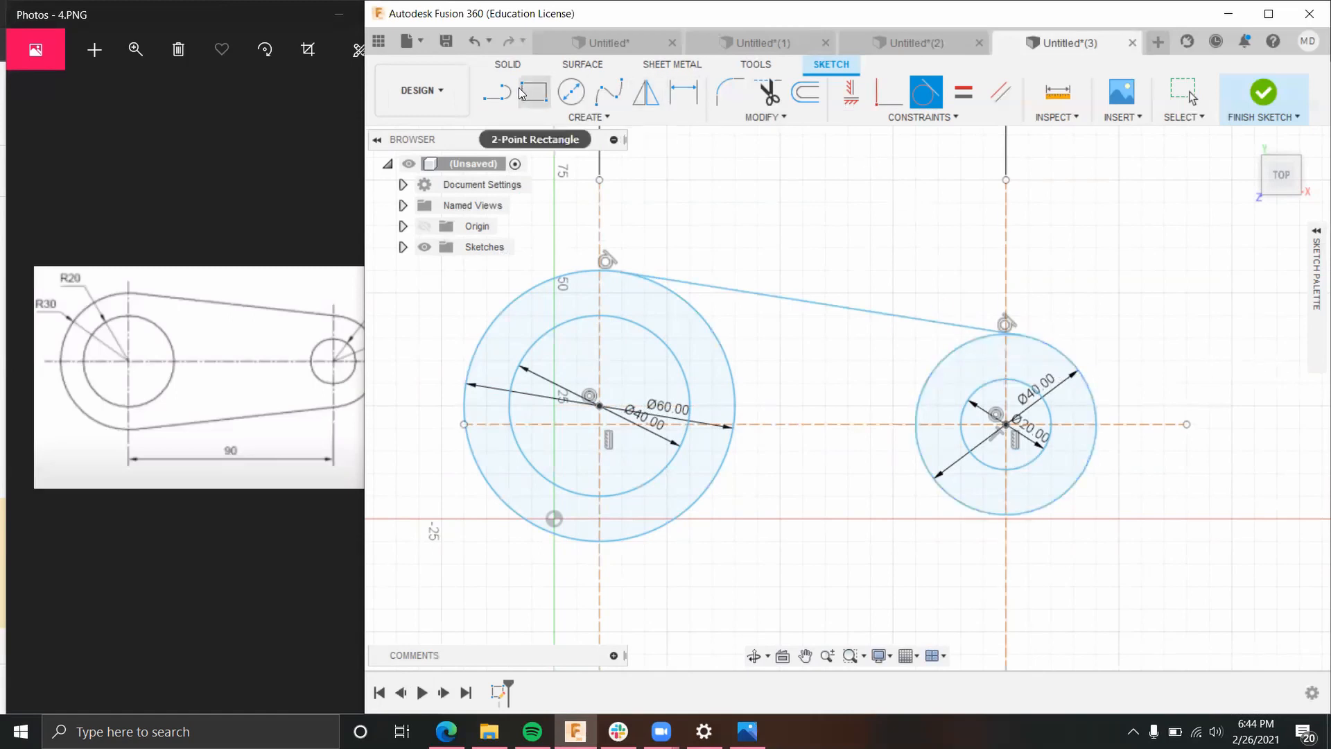
Step: Sketch a sloping line joining the lower sides of the 60 mm circle and the right 40 mm outer circle
key("l")
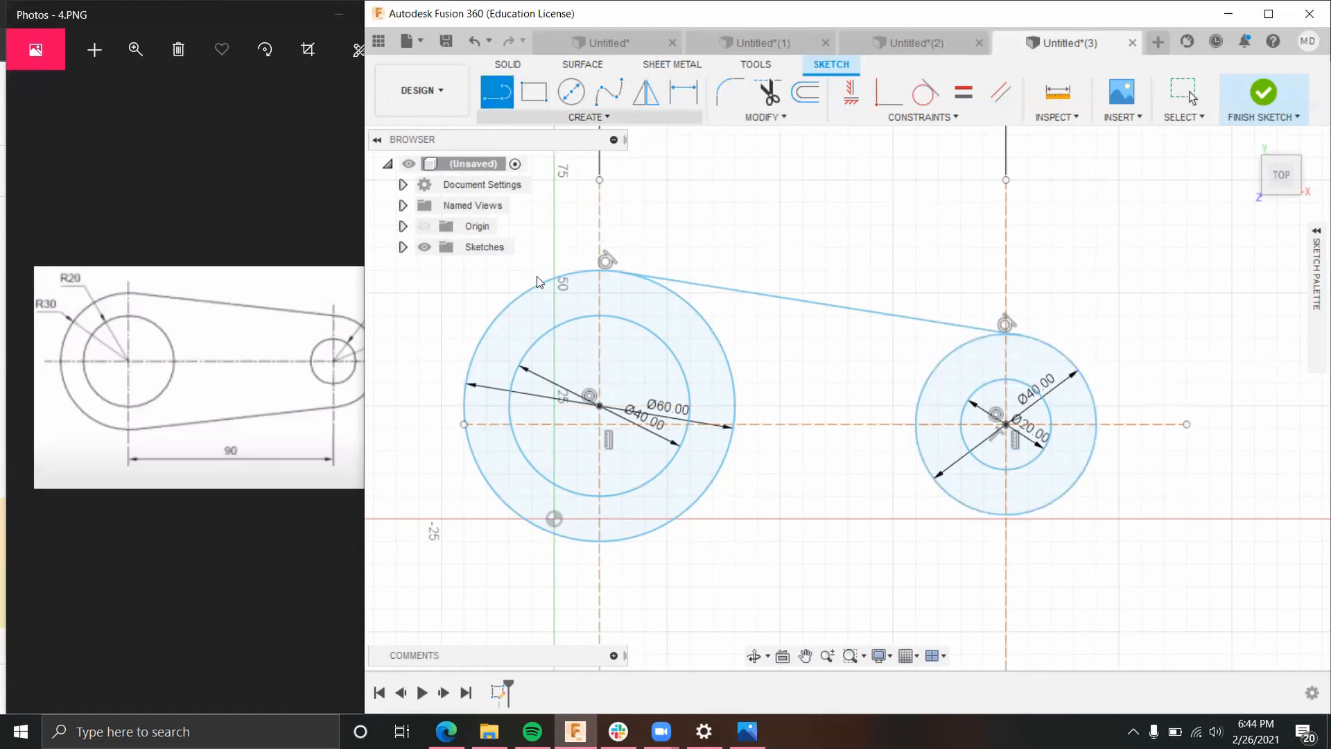
left_click(667, 524)
left_click(954, 498)
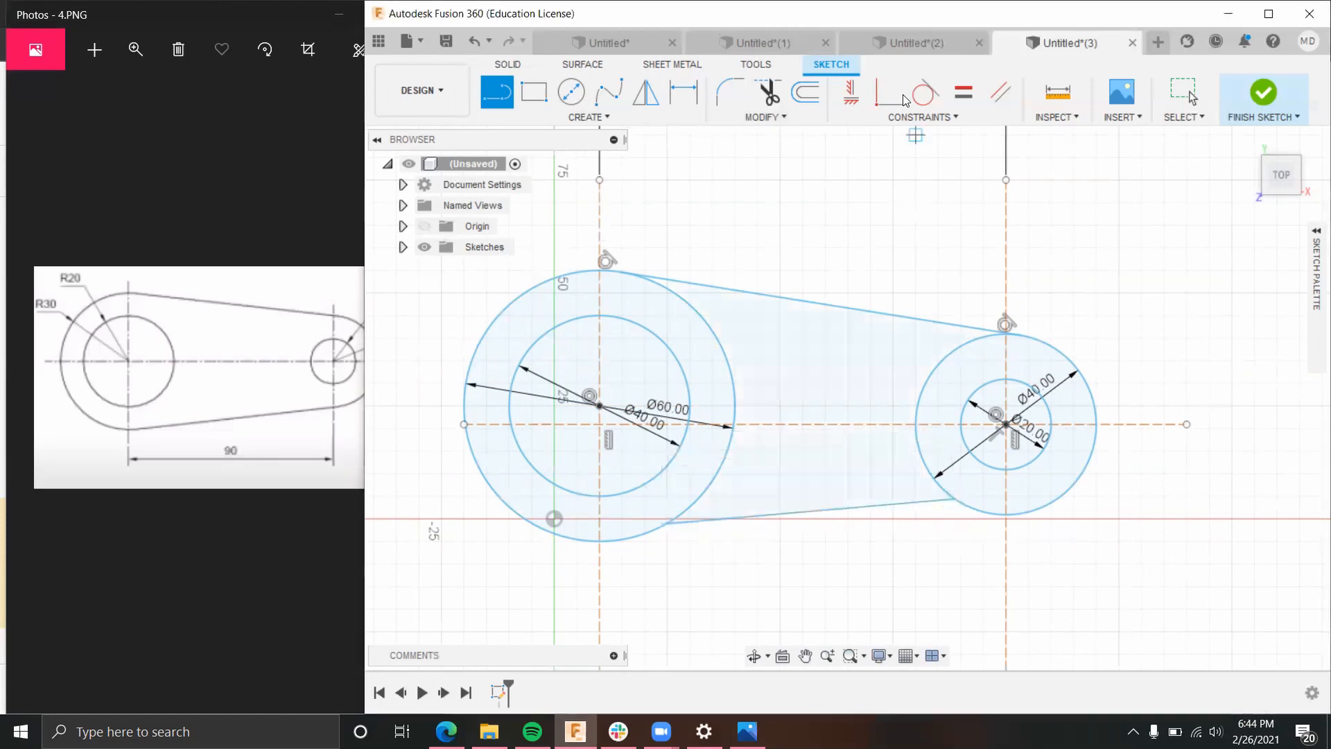
Step: Apply Tangent constraints between the lower sloping line and both outer circles, the right 40 mm one and the 60 mm one
left_click(925, 94)
left_click(933, 500)
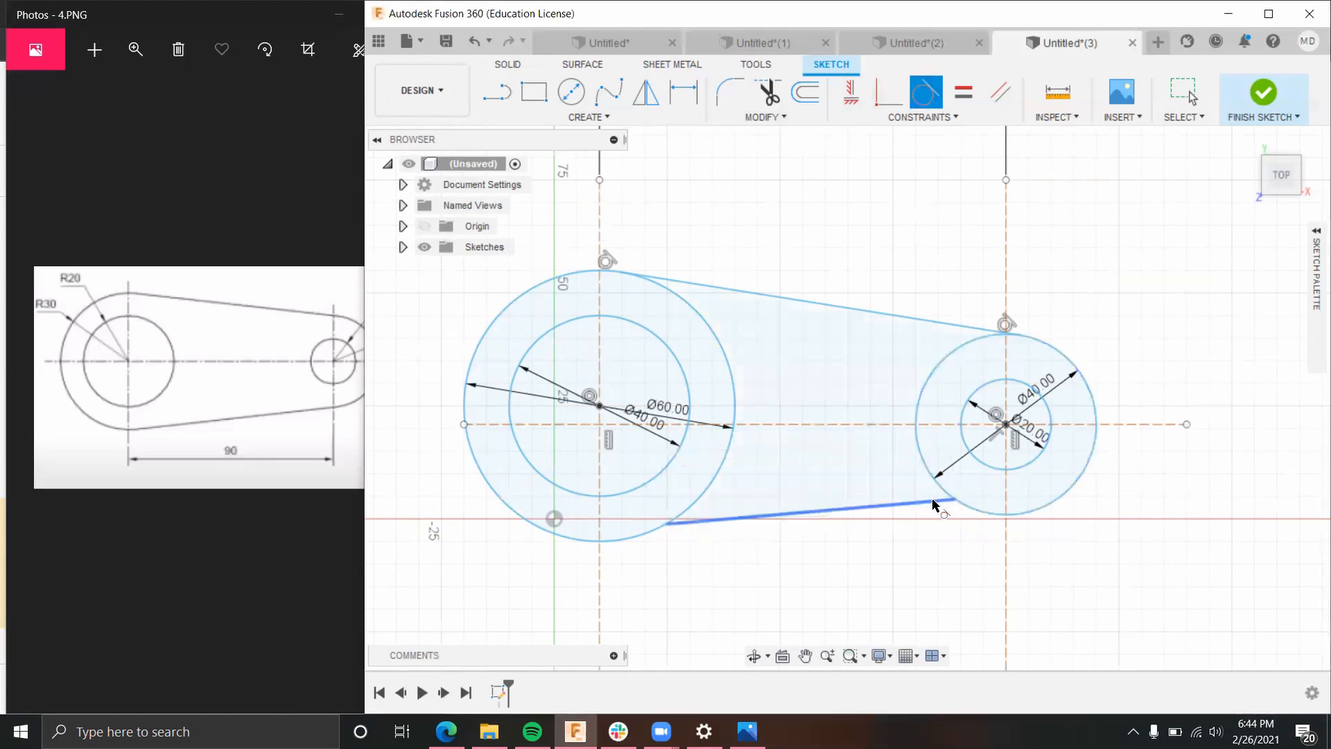
left_click(981, 509)
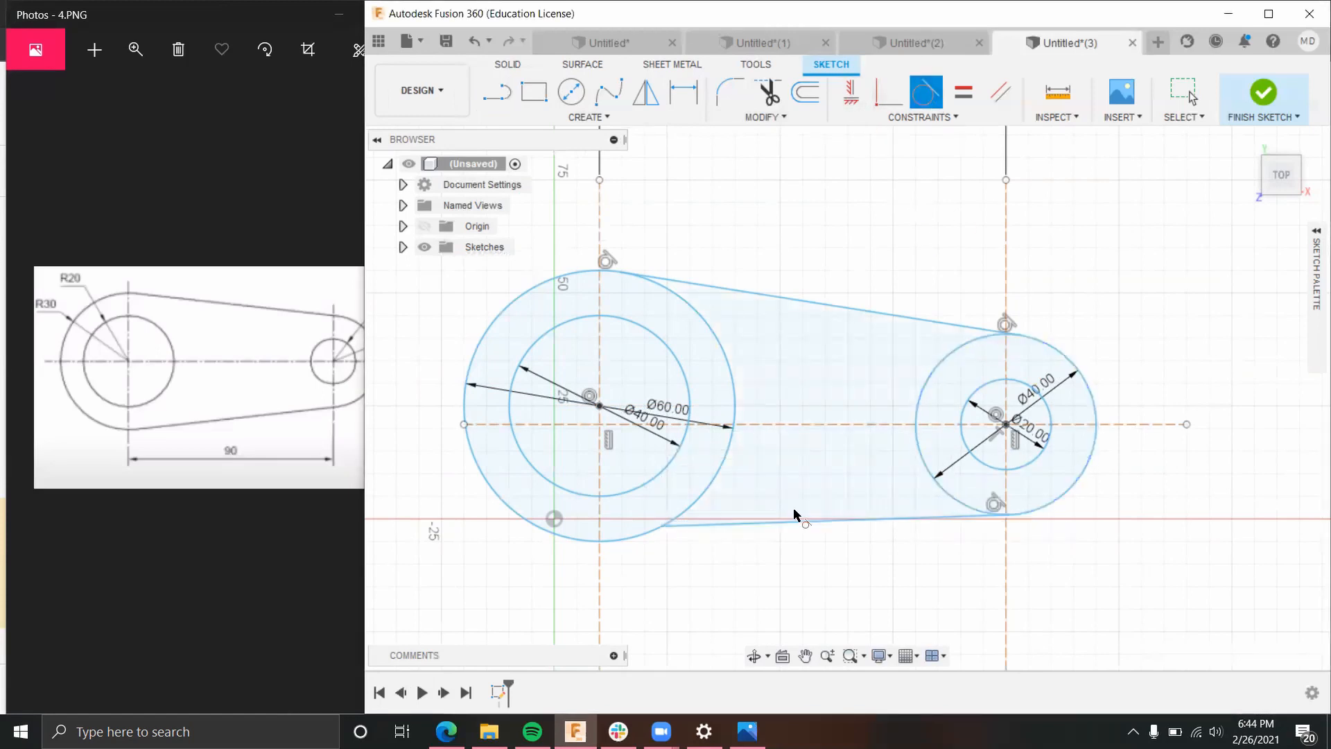
left_click(667, 529)
left_click(664, 530)
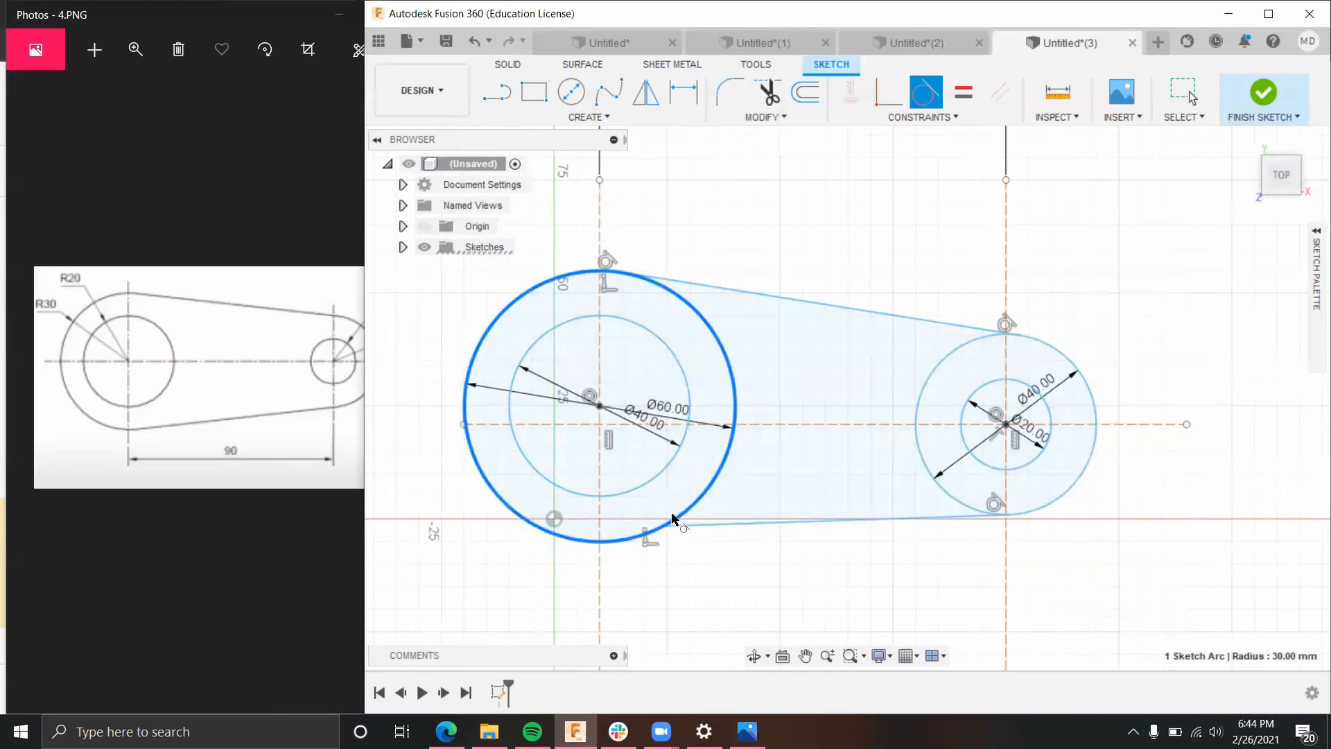
left_click(681, 526)
scroll(921, 276, "down", 1)
scroll(920, 276, "up", 1)
middle_click_drag(870, 261, 920, 219)
scroll(922, 225, "up", 1)
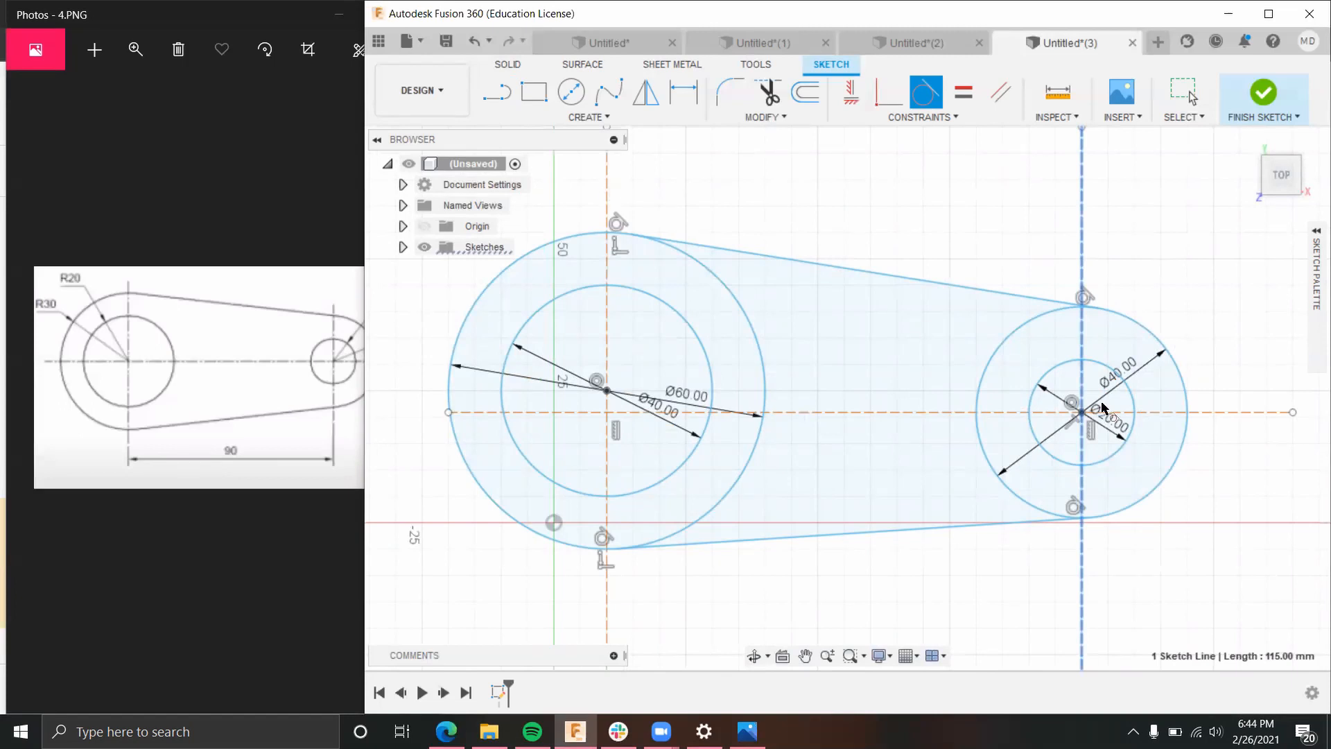
key("Escape")
key("Escape")
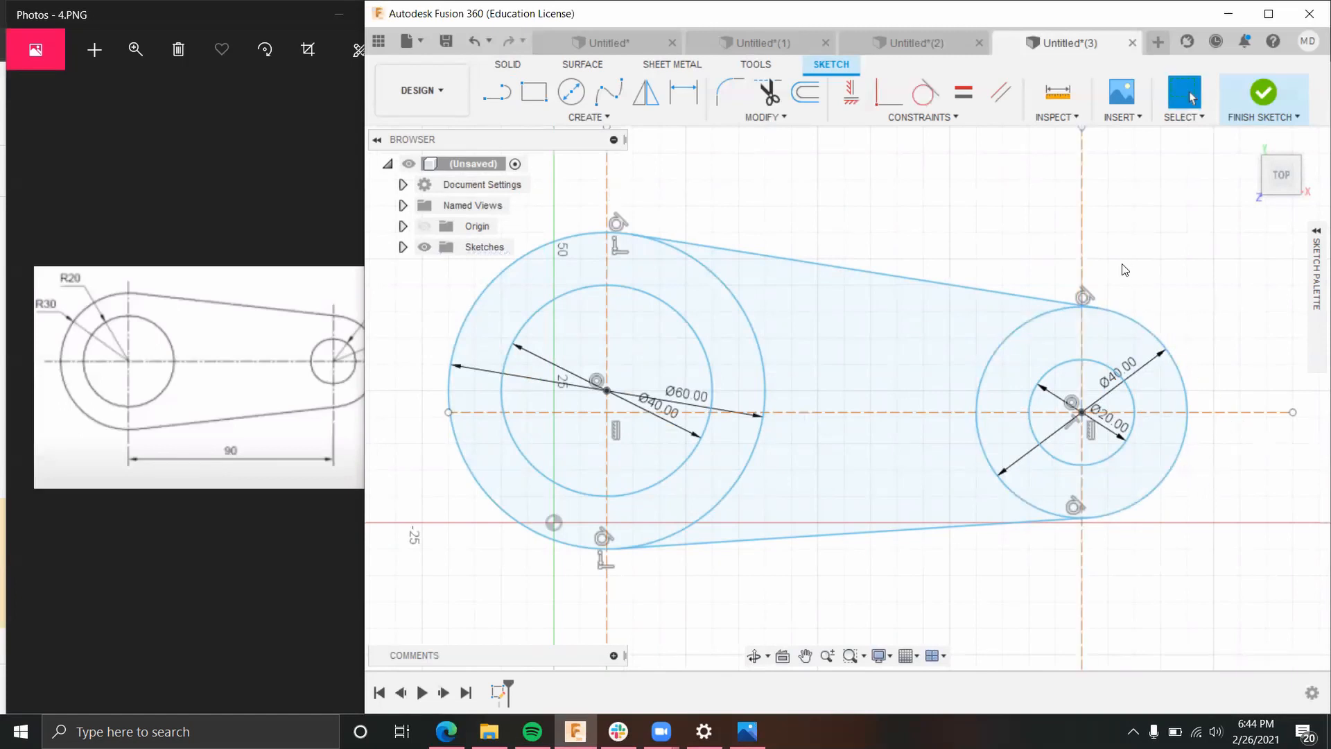
Step: Delete the horizontal and vertical construction centre lines from the lever sketch
left_click(1233, 414)
key("Delete")
left_click(606, 180)
key("Delete")
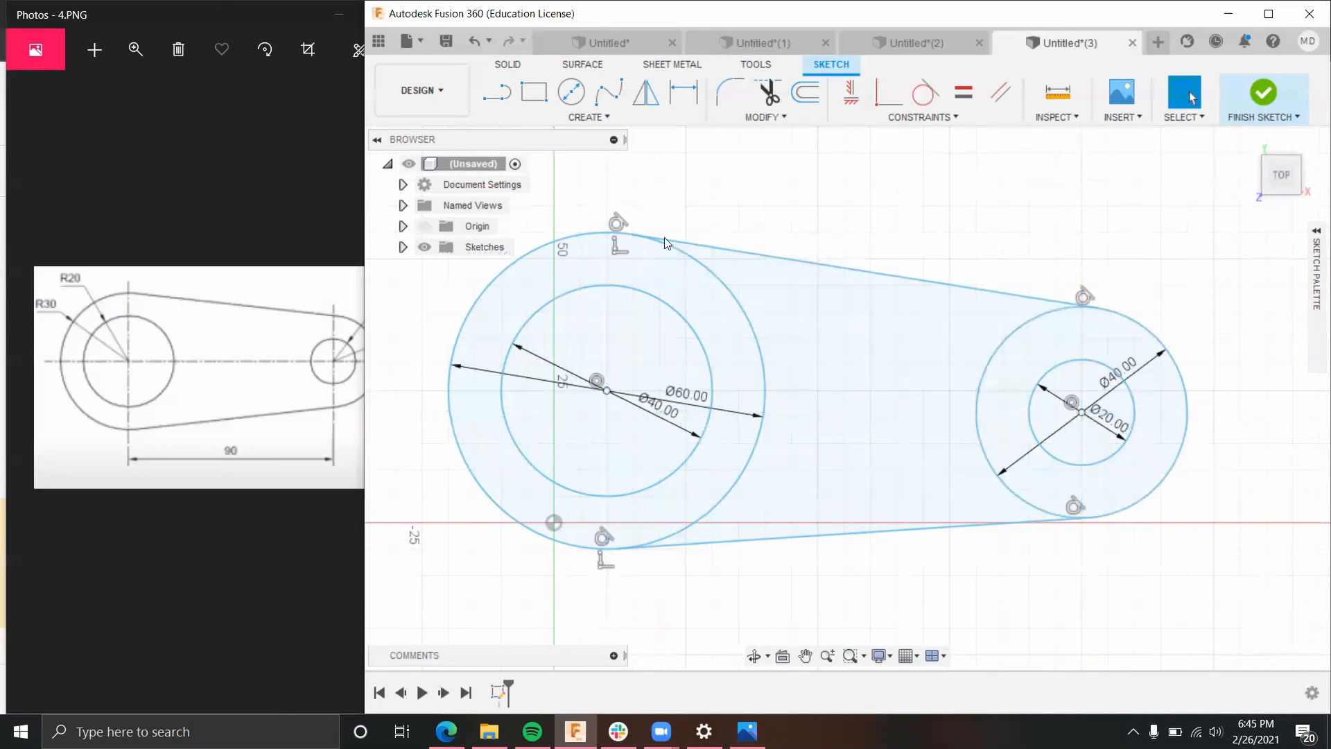
Step: Trim the inner arcs of the 60 mm and right 40 mm outer circles between the tangent lines, and finish the sketch
scroll(823, 319, "up", 1)
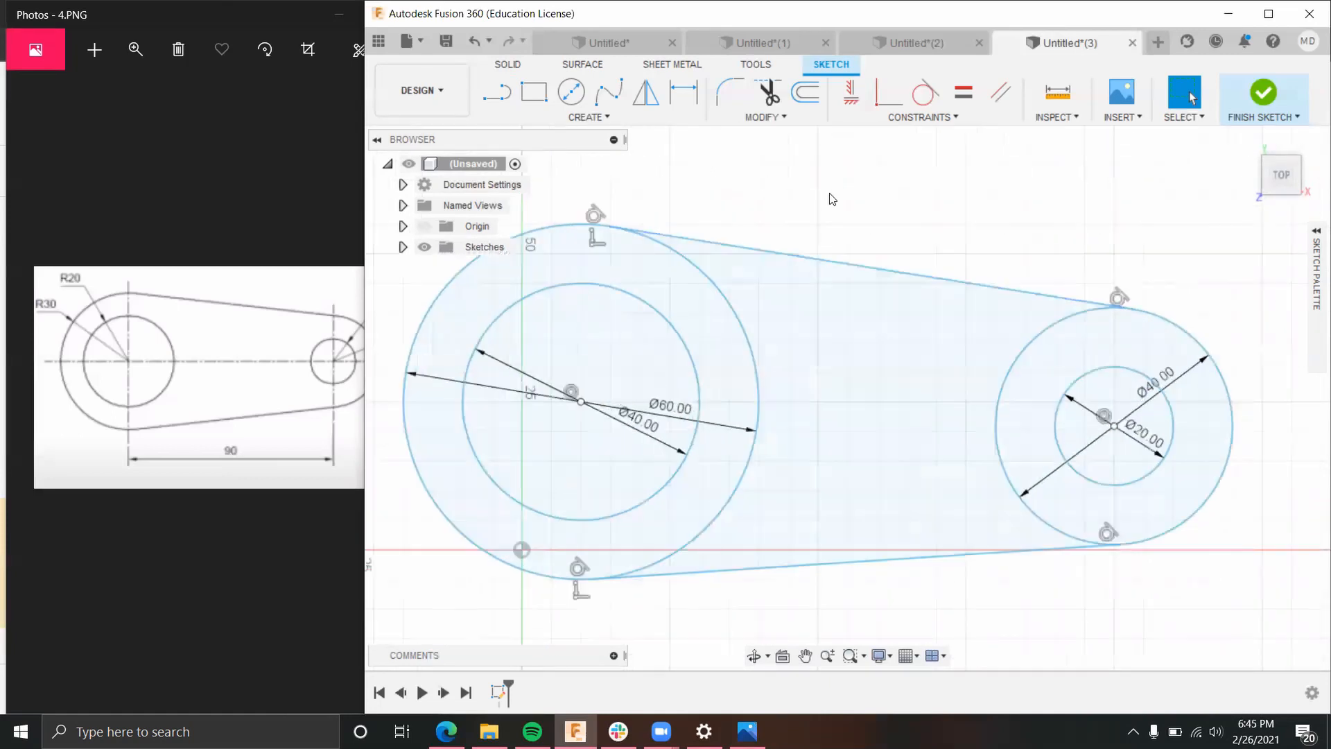
left_click_drag(838, 193, 912, 144)
key("Escape")
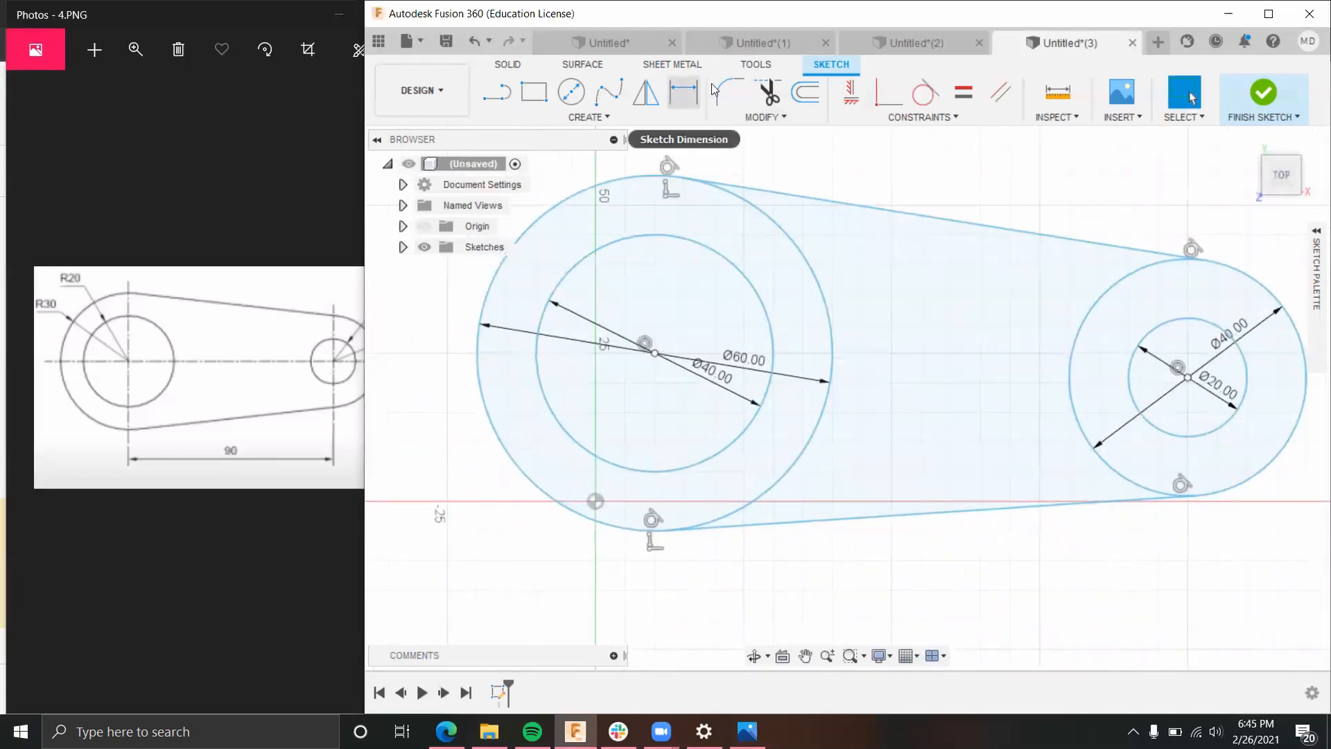
left_click(788, 245)
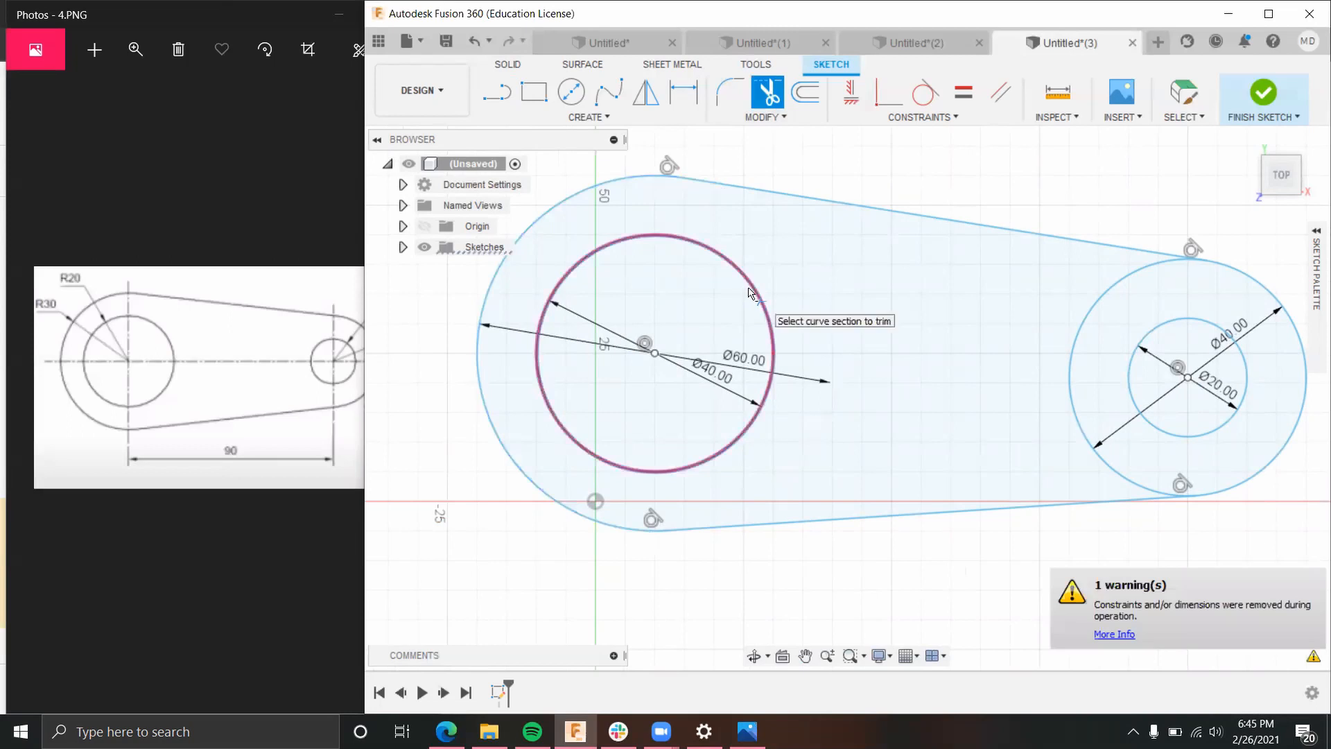
left_click(1086, 348)
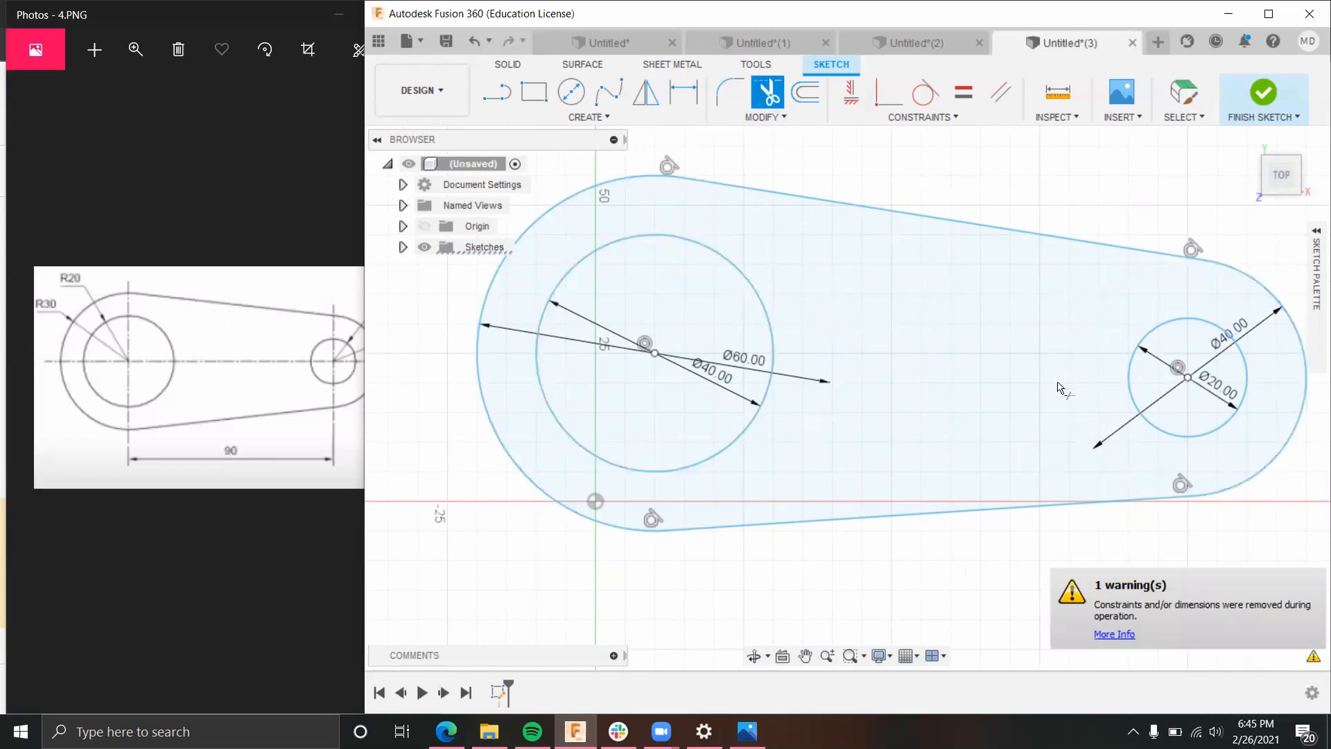
scroll(943, 362, "down", 3)
left_click(1263, 92)
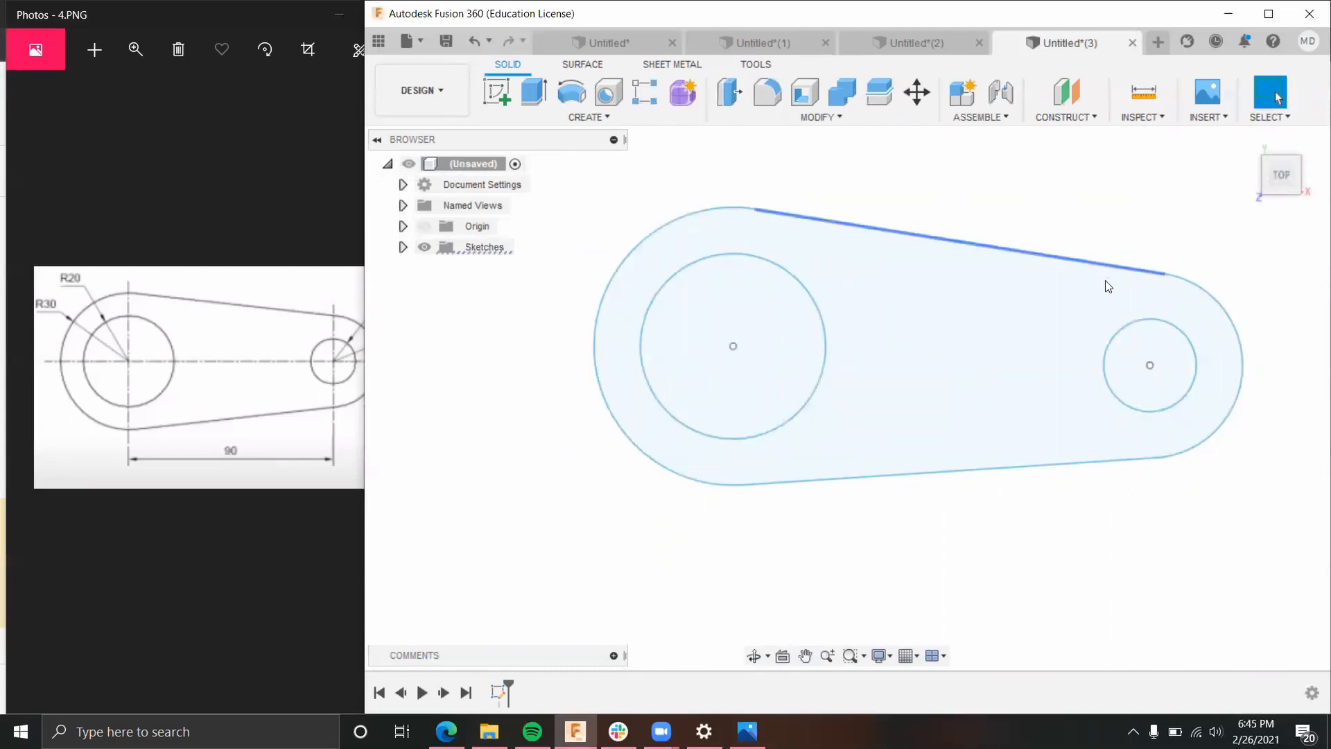
Step: Extrude the lever profile around the two holes upward as a new body
mouse_move(1212, 513)
middle_mouse_down("shift")
mouse_move(1099, 460)
mouse_move(1162, 439)
mouse_move(781, 259)
middle_mouse_up("shift")
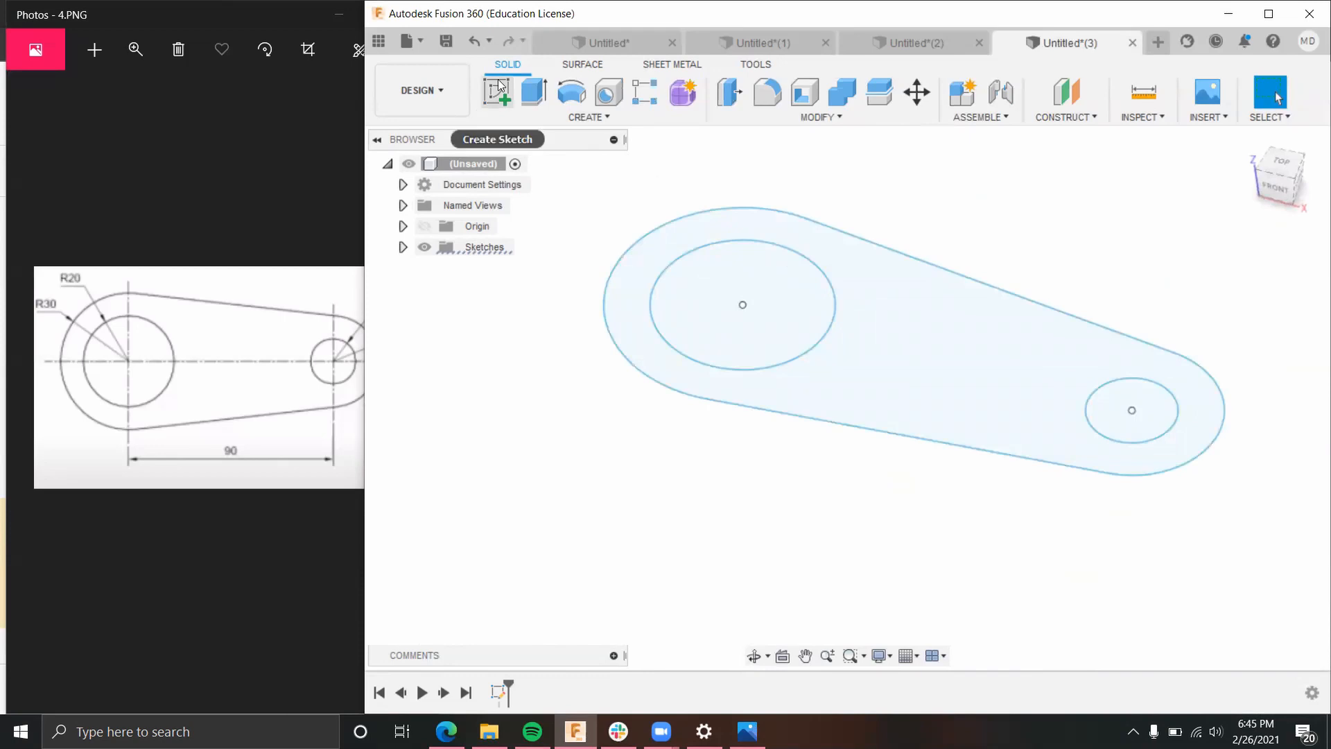
left_click(534, 92)
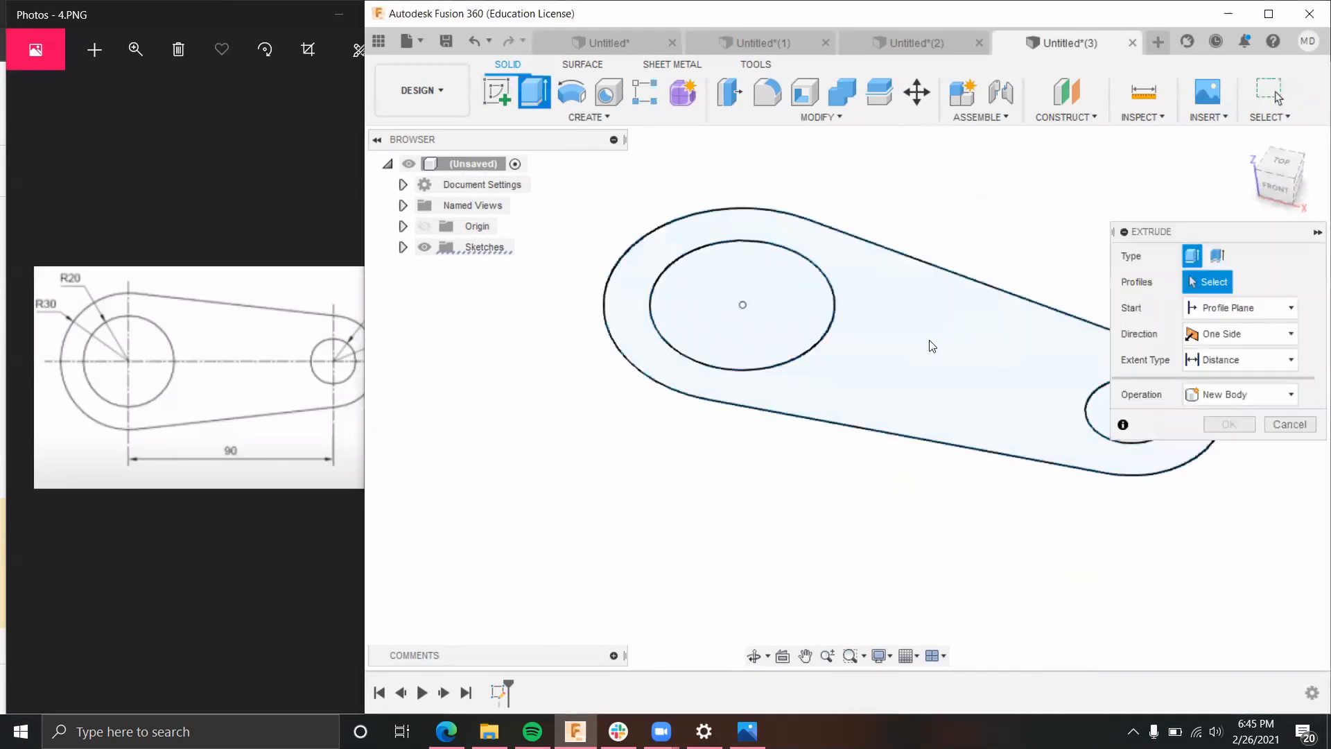
left_click(928, 427)
middle_click_drag(929, 472, 755, 489, "shift")
left_click_drag(751, 354, 755, 300)
key("Return")
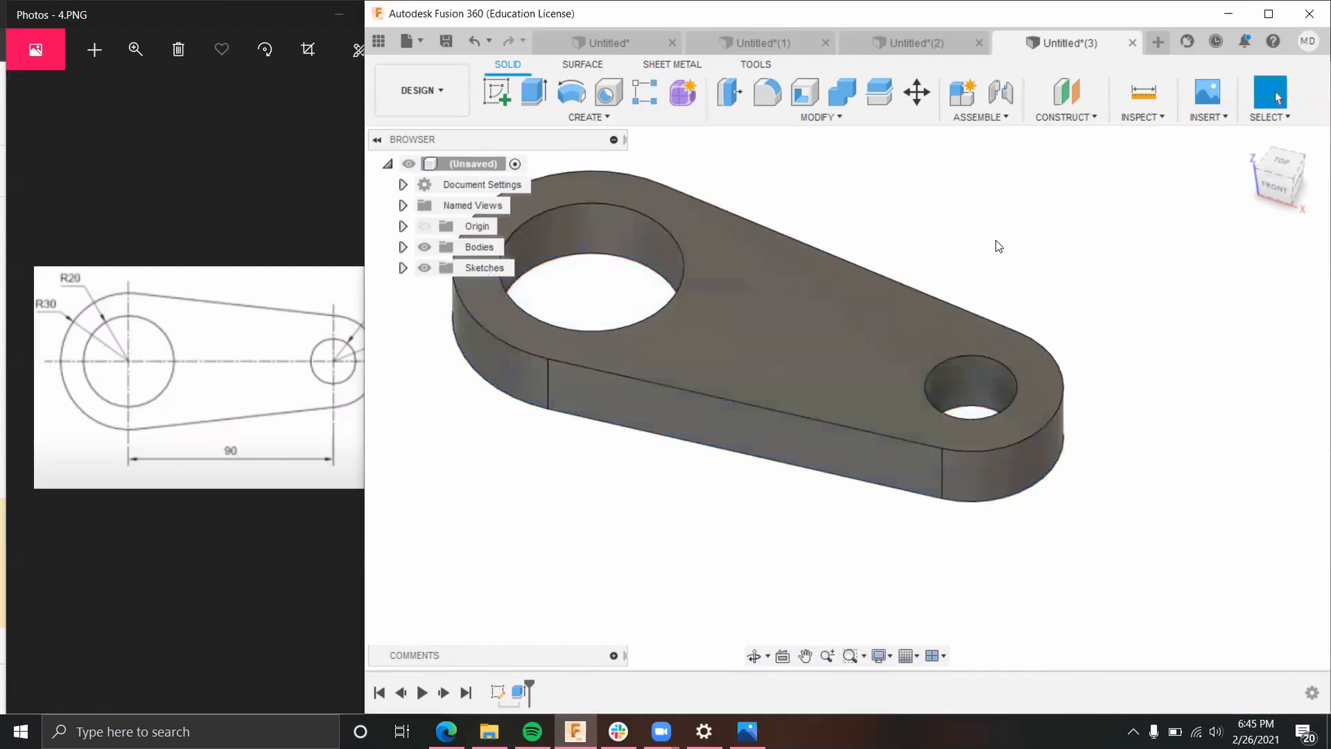
Step: Start a new sketch on the horizontal XY origin plane, viewed from the top of the lever
middle_click_drag(990, 262, 1036, 288, "shift")
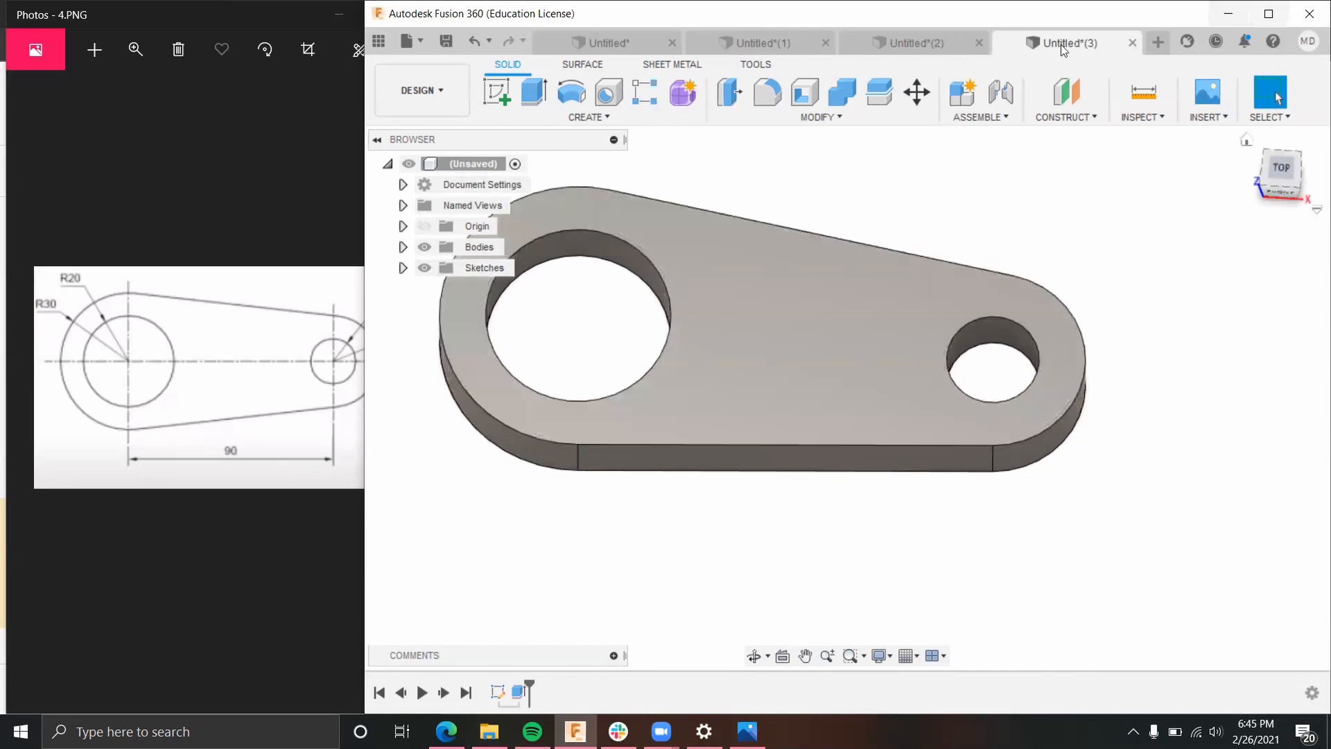
left_click(1280, 174)
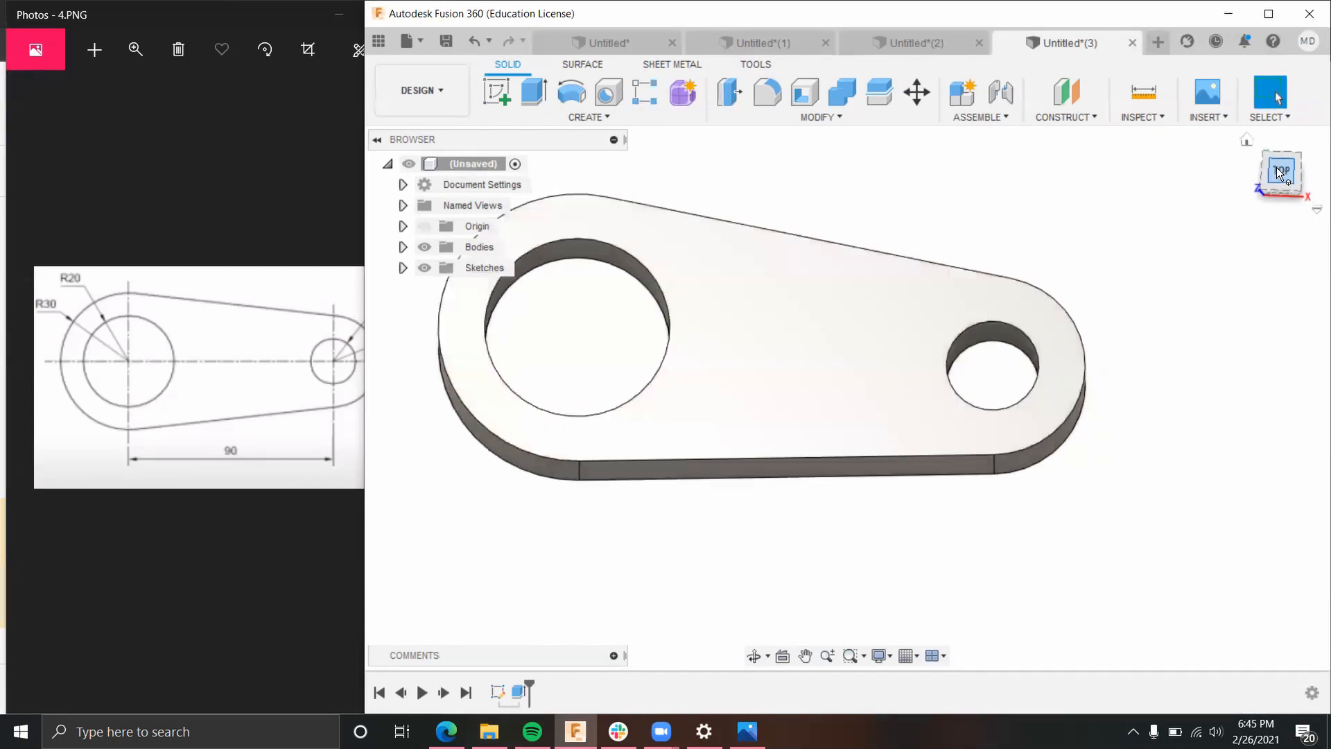
middle_click_drag(797, 212, 1013, 217)
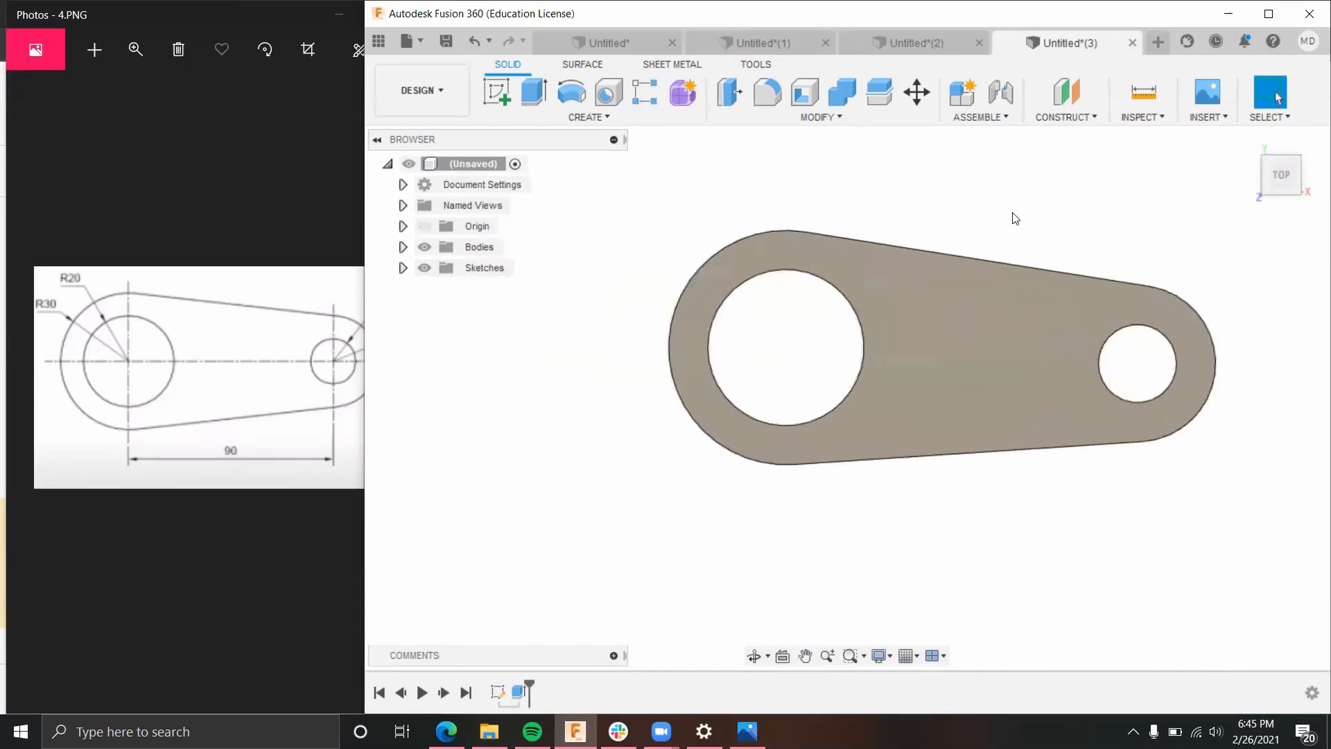
scroll(1055, 184, "up", 4)
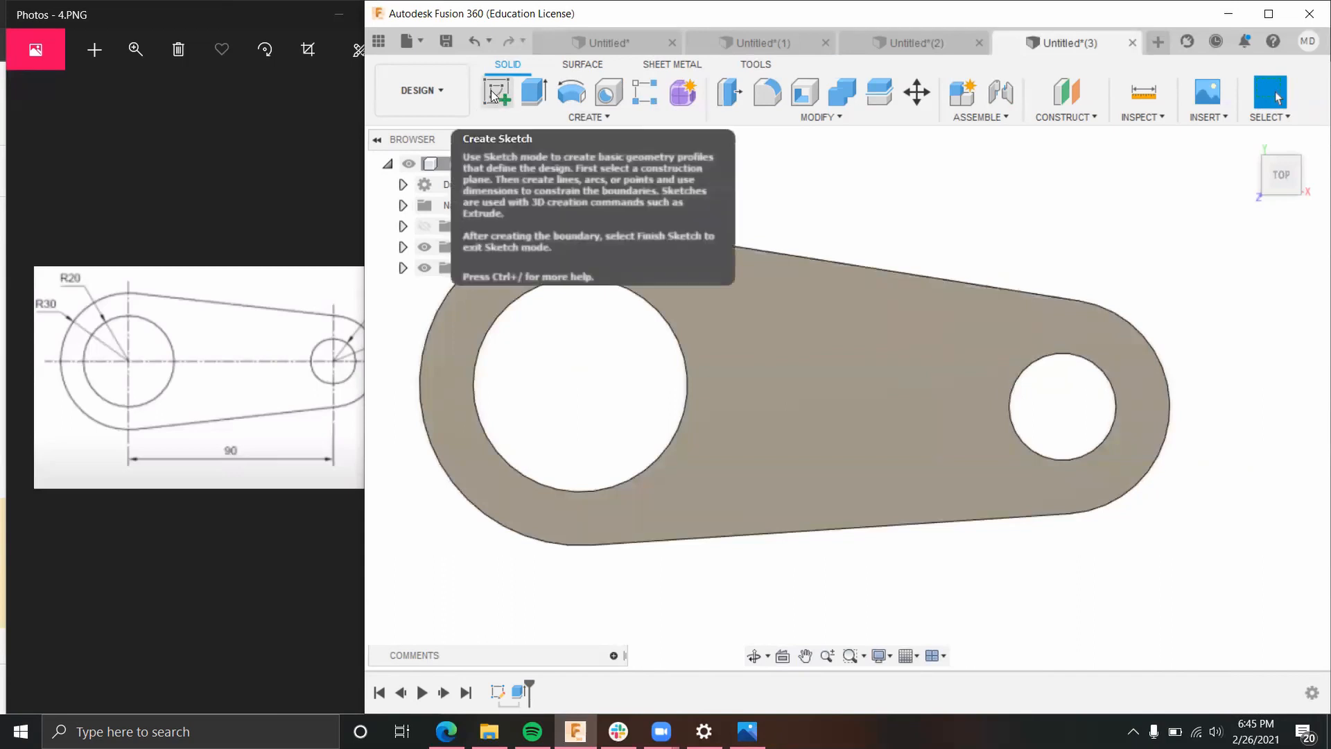
left_click(494, 94)
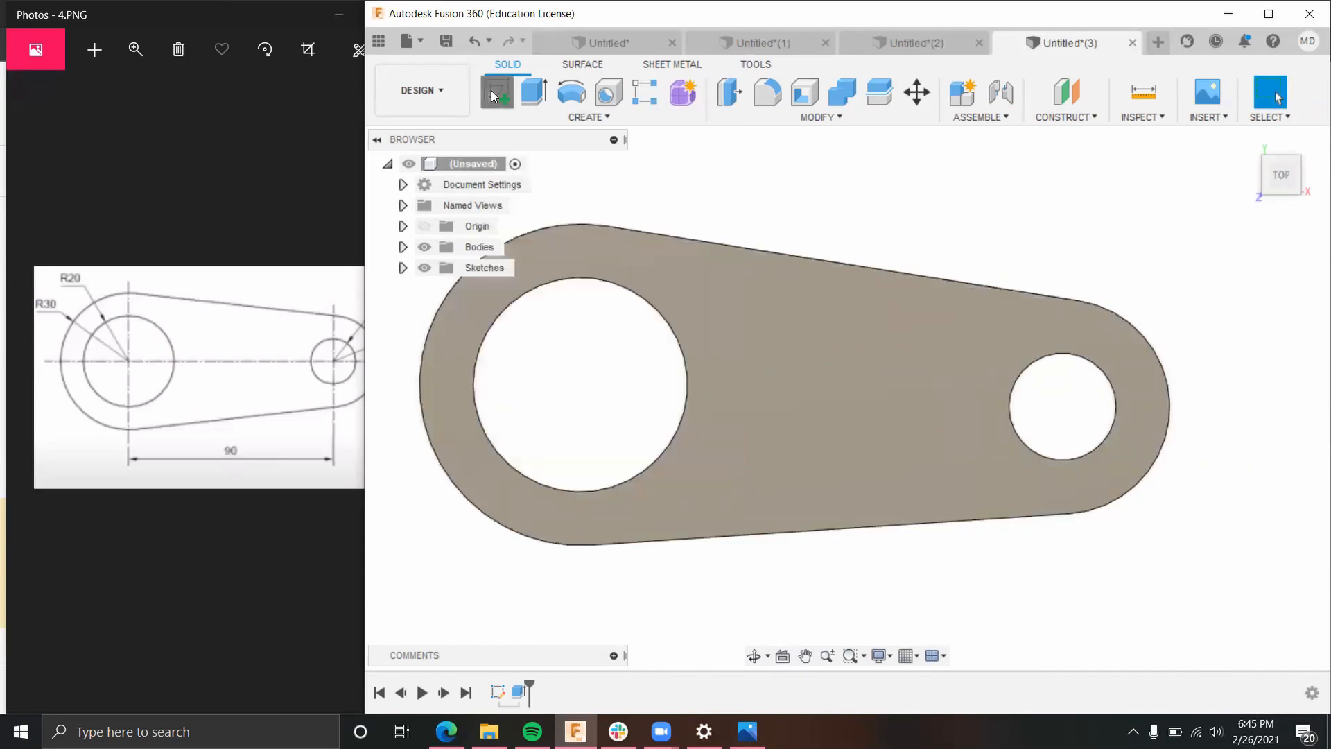
left_click(659, 320)
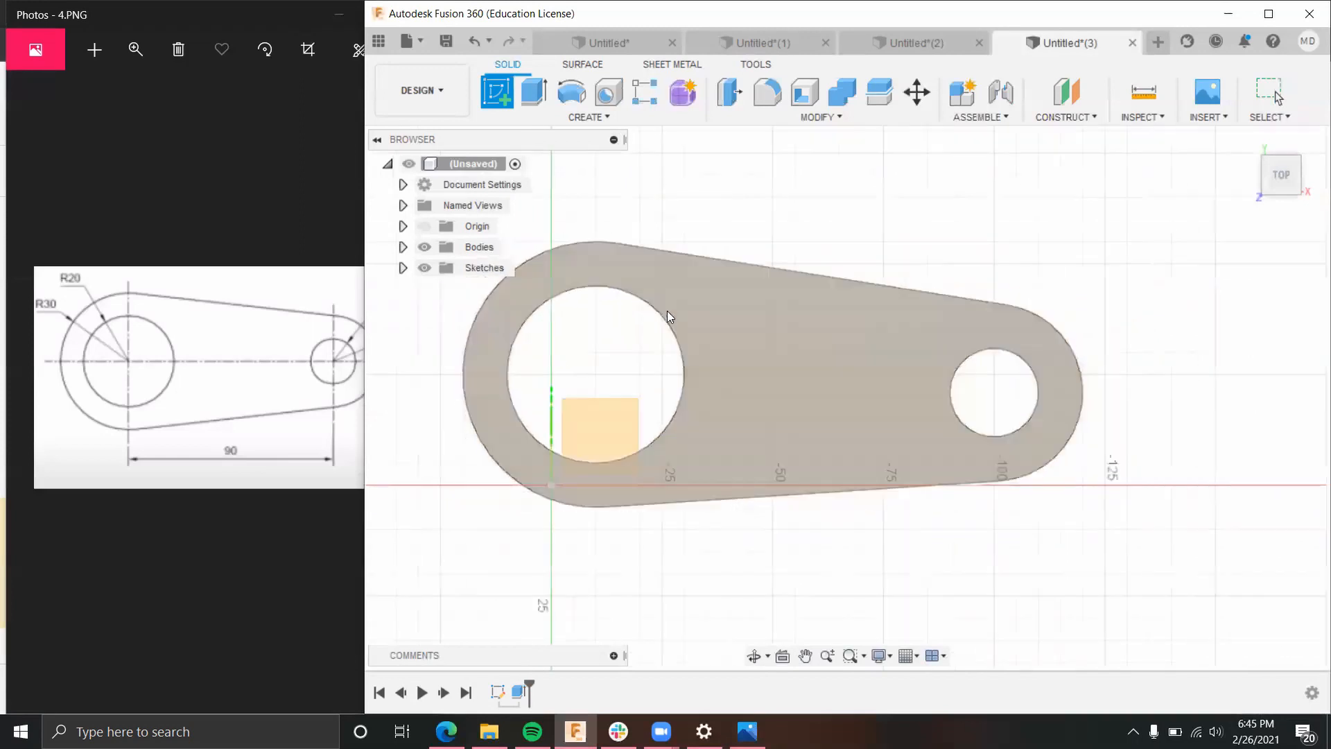
left_click(568, 488)
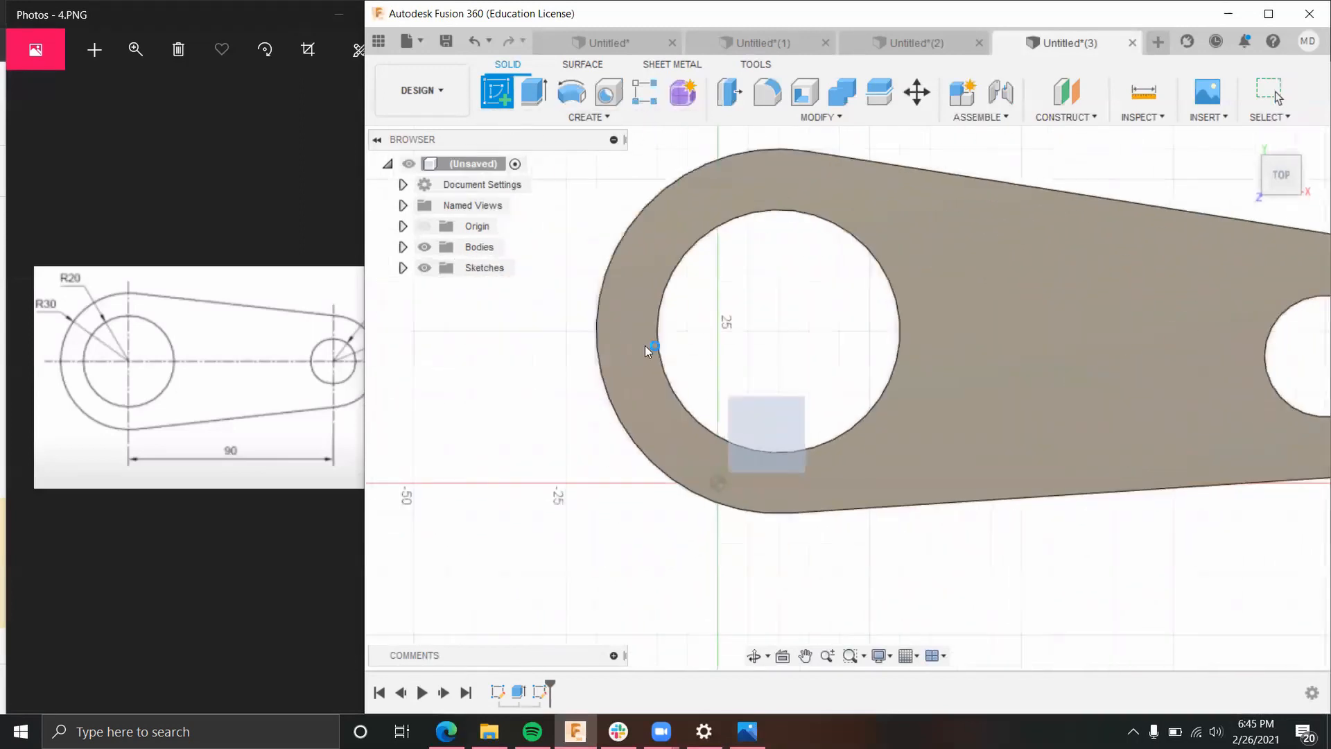
mouse_move(877, 286)
middle_mouse_down()
mouse_move(762, 291)
mouse_move(555, 333)
middle_mouse_up()
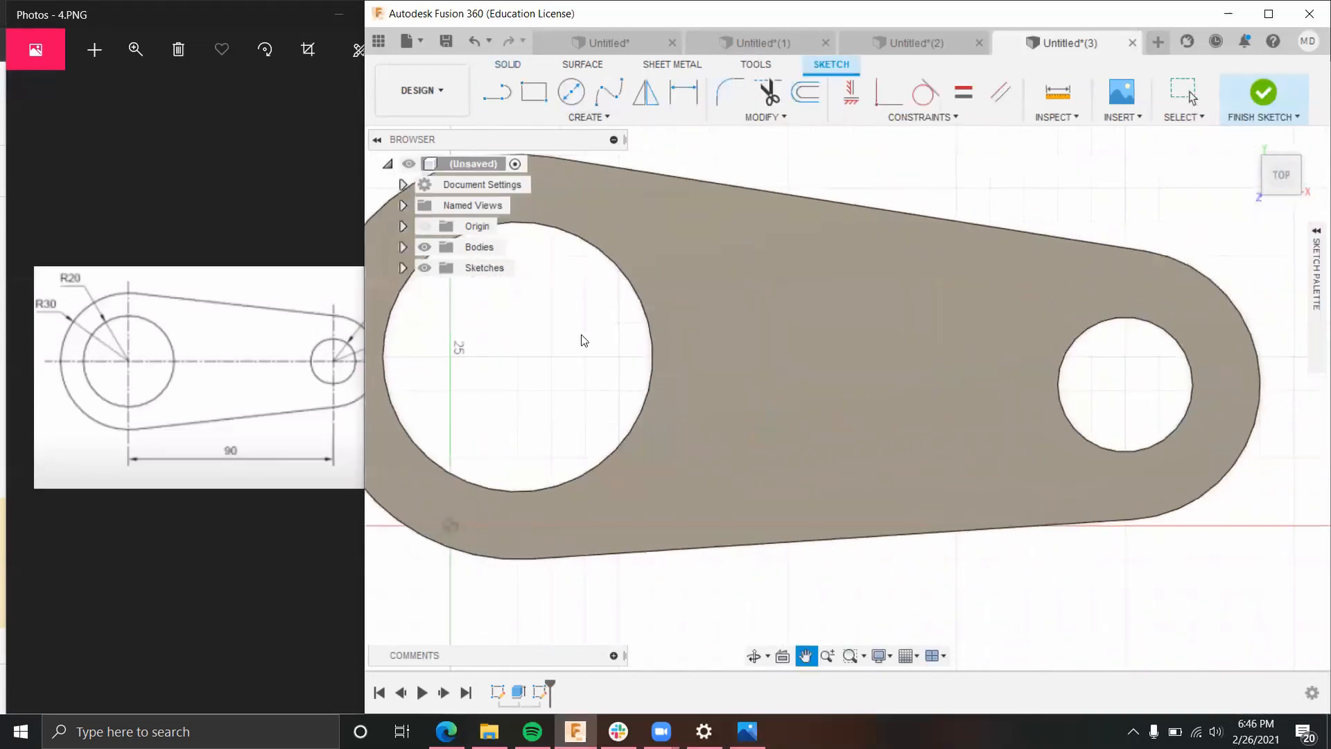
scroll(572, 336, "down", 2)
scroll(570, 277, "up", 1)
Step: Try a sloping line between the upper edges of the large hole and the small hole, and undo it
key("l")
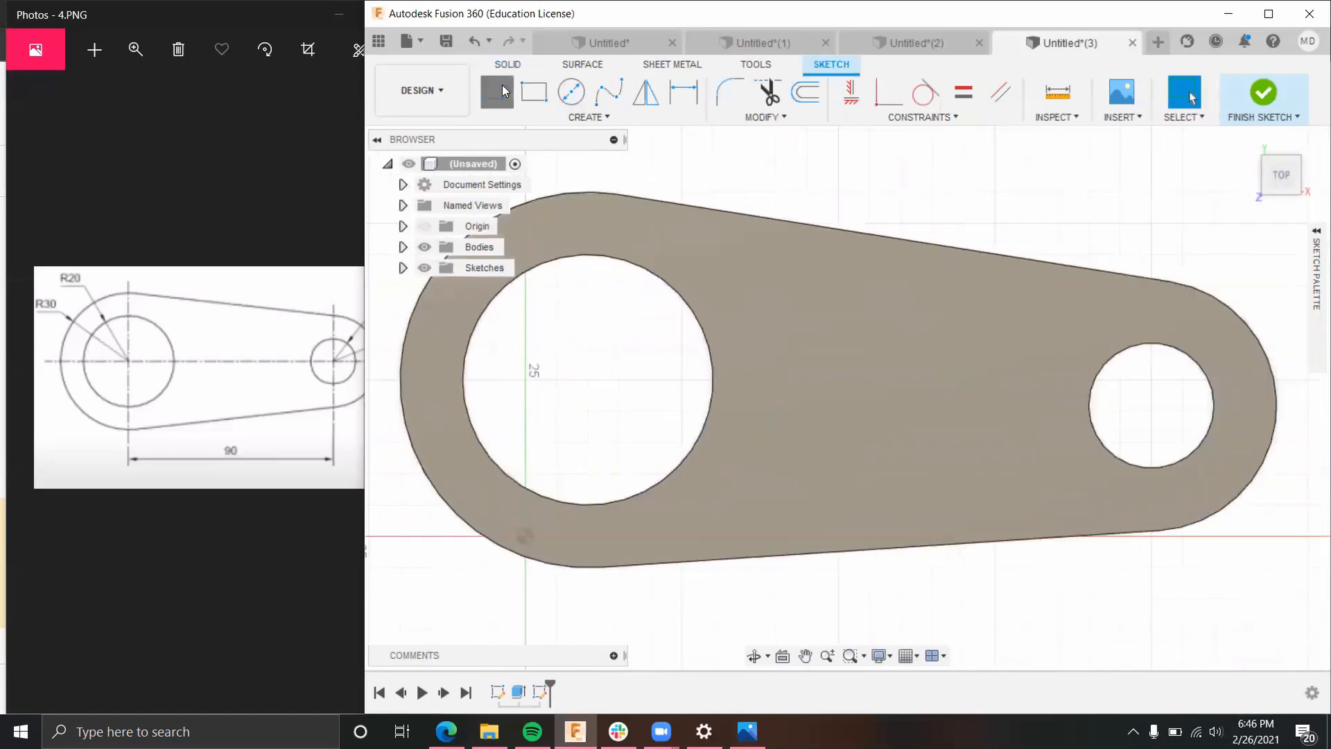
left_click(588, 254)
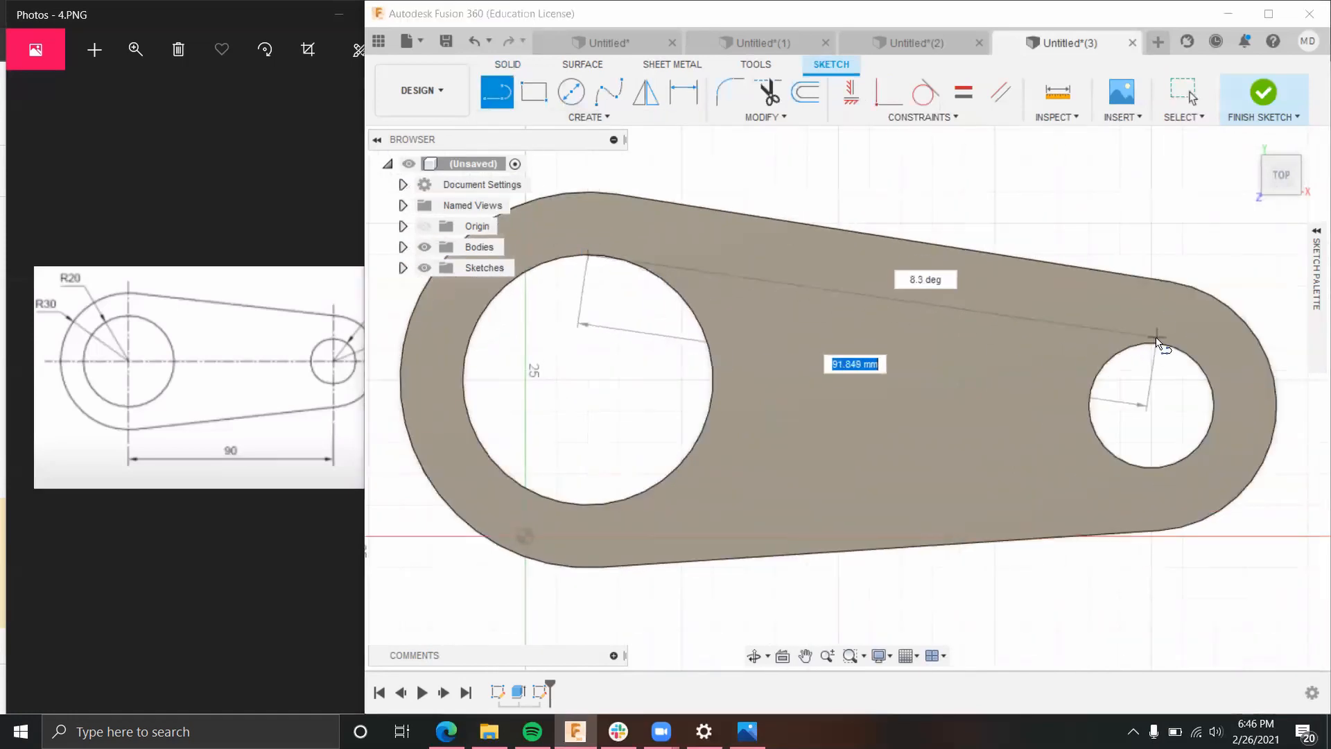
left_click(1119, 348)
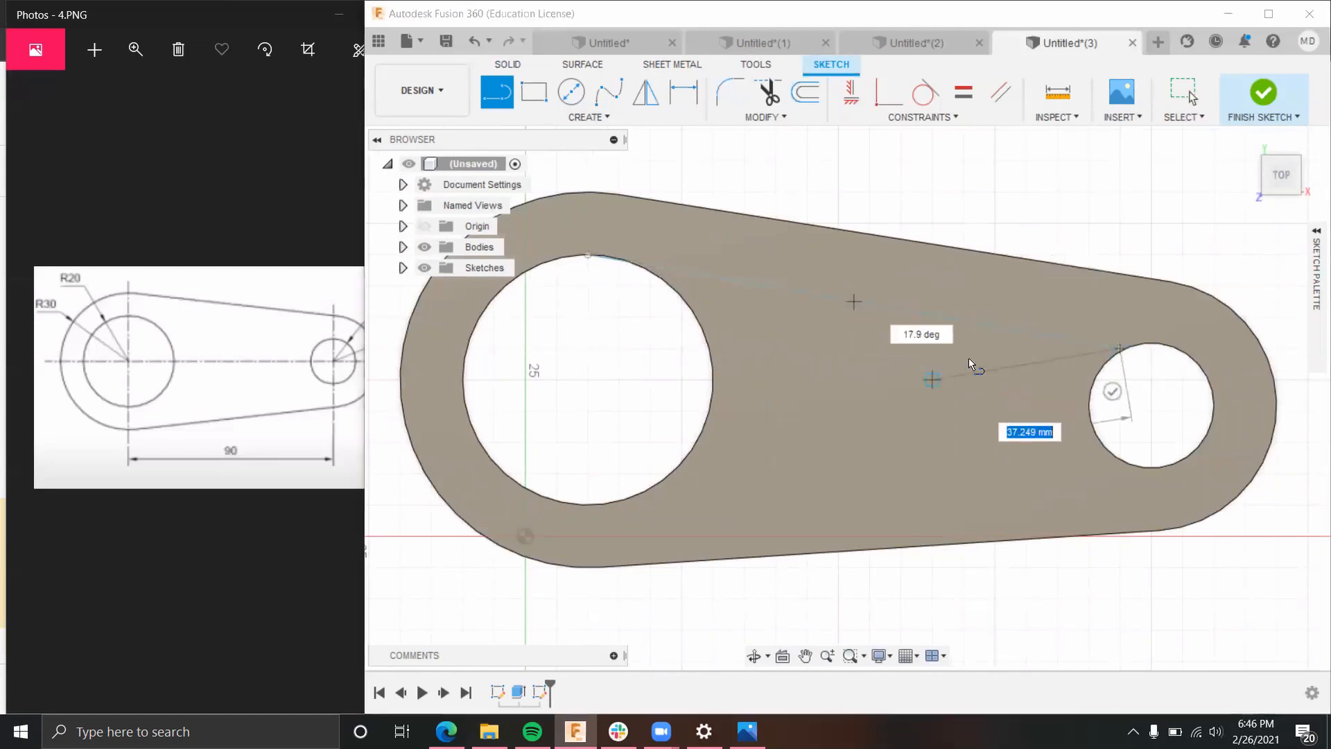
key("Escape")
key("ctrl+z")
scroll(783, 298, "down", 2)
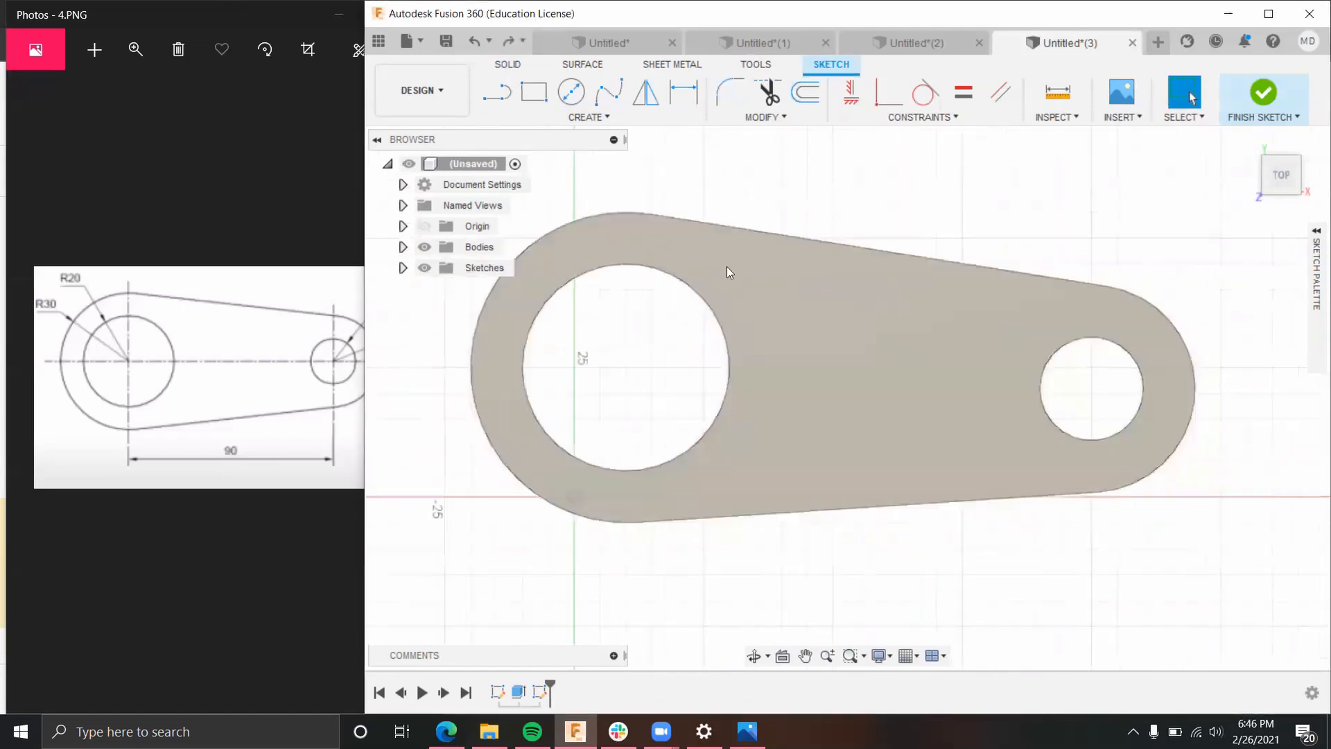
Step: Sketch a sloping line from the top of the large hole's edge to the upper edge of the small hole
scroll(714, 263, "up", 2)
scroll(574, 189, "up", 2)
key("l")
scroll(666, 291, "up", 3)
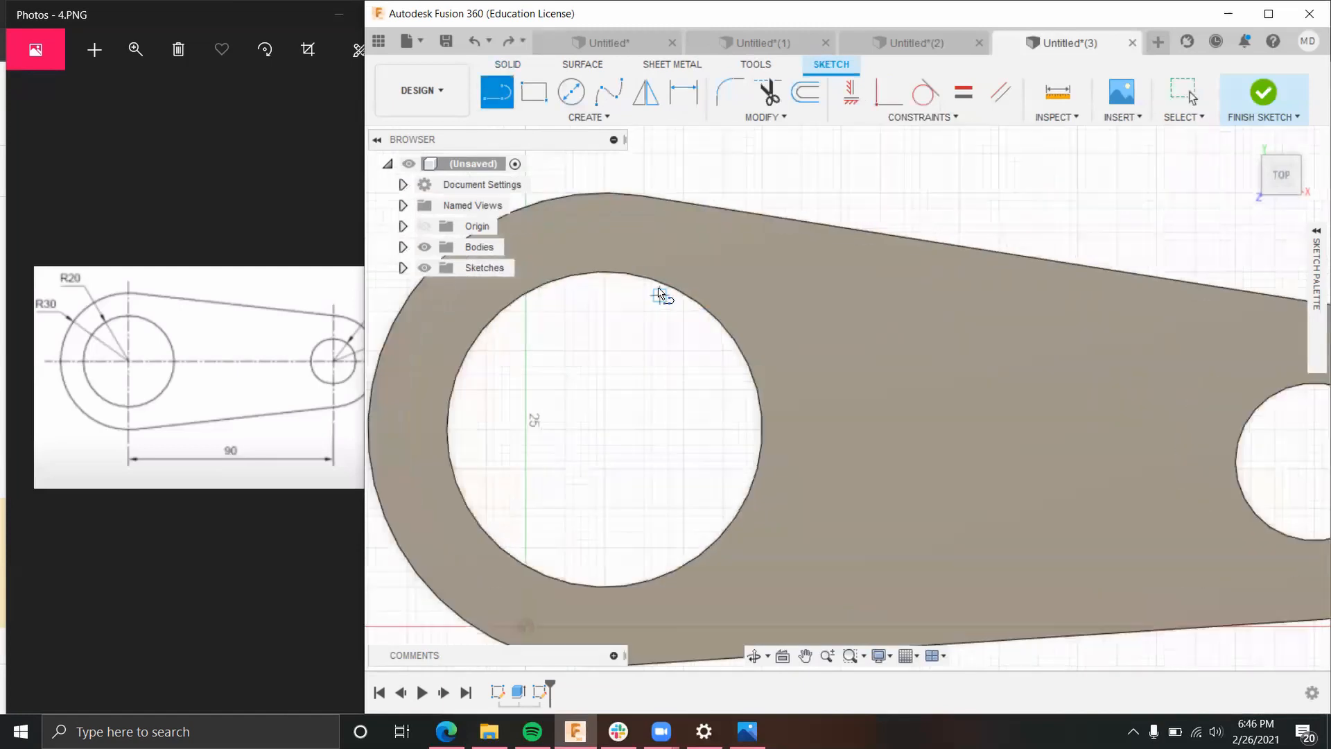
left_click(597, 272)
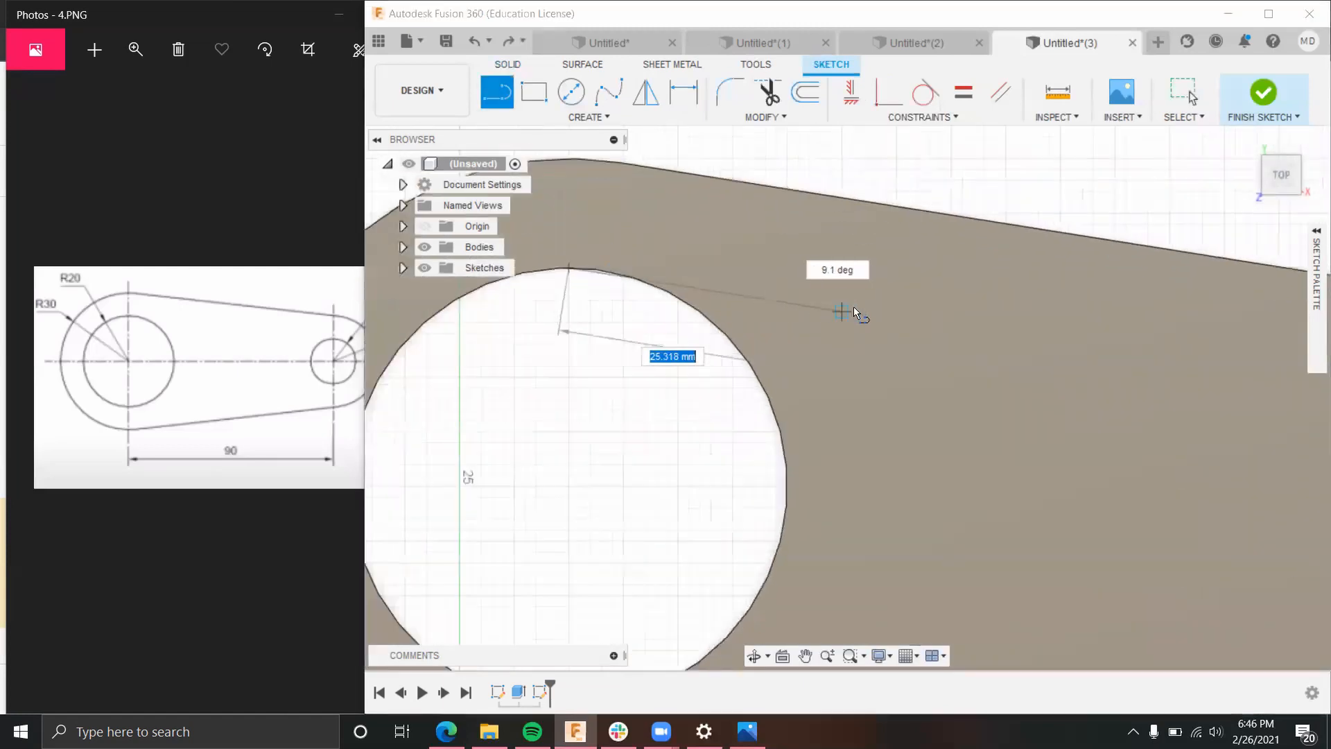
middle_click_drag(906, 330, 522, 256)
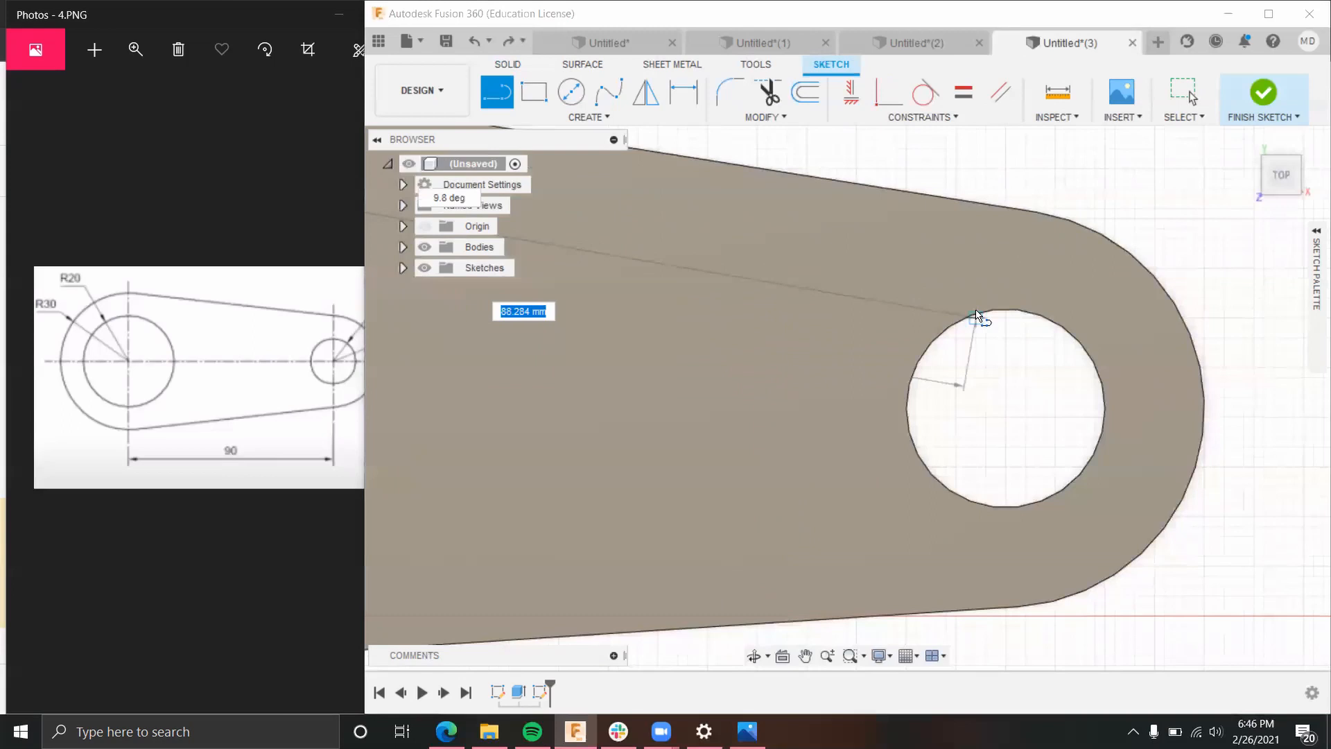
left_click(946, 327)
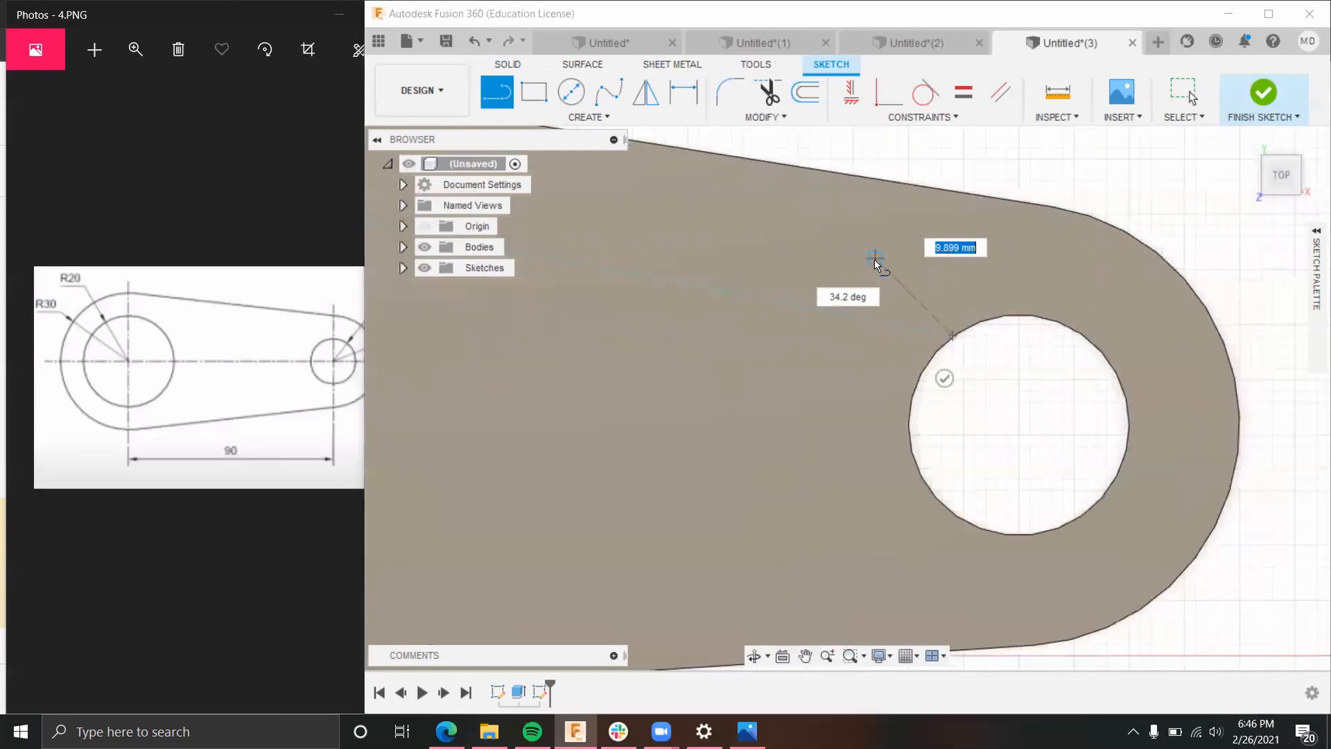
key("Escape")
Step: Apply a Tangent constraint between the new sloping line and the edge of the small hole
scroll(877, 263, "down", 1)
scroll(818, 235, "down", 1)
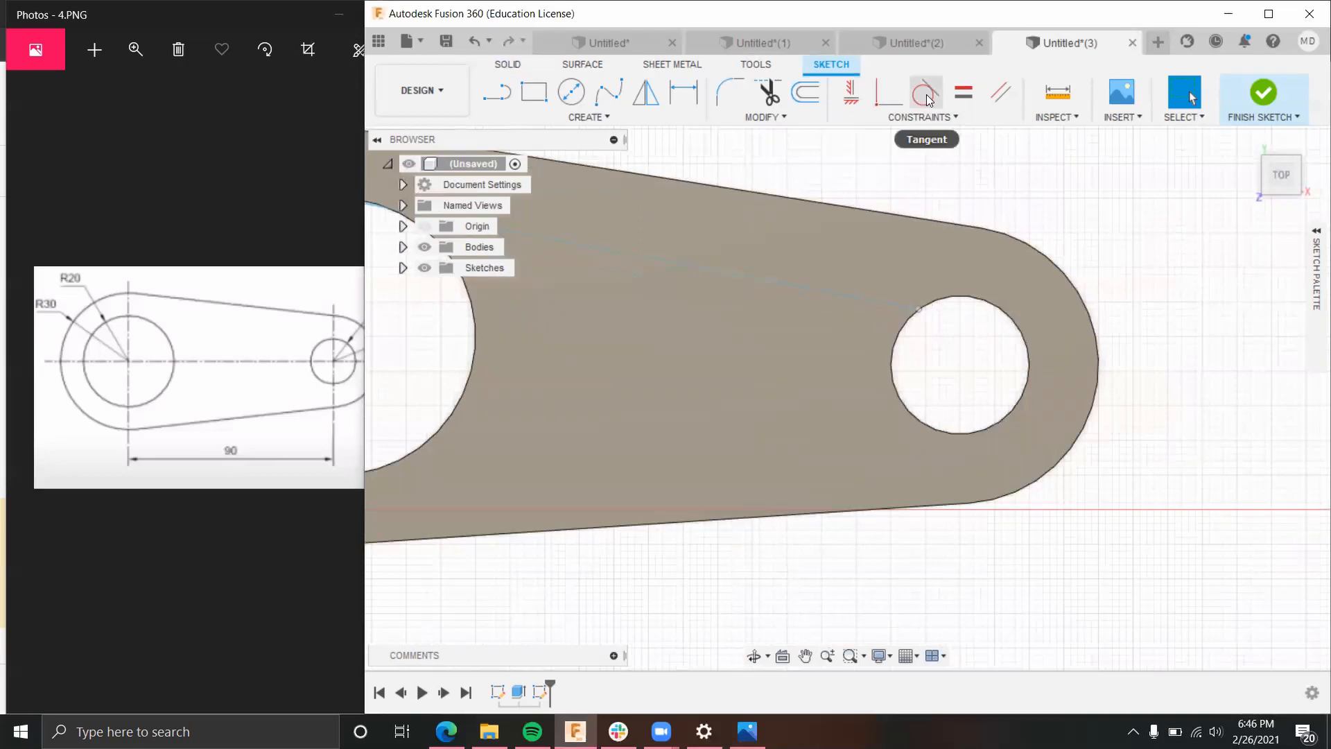
left_click(876, 303)
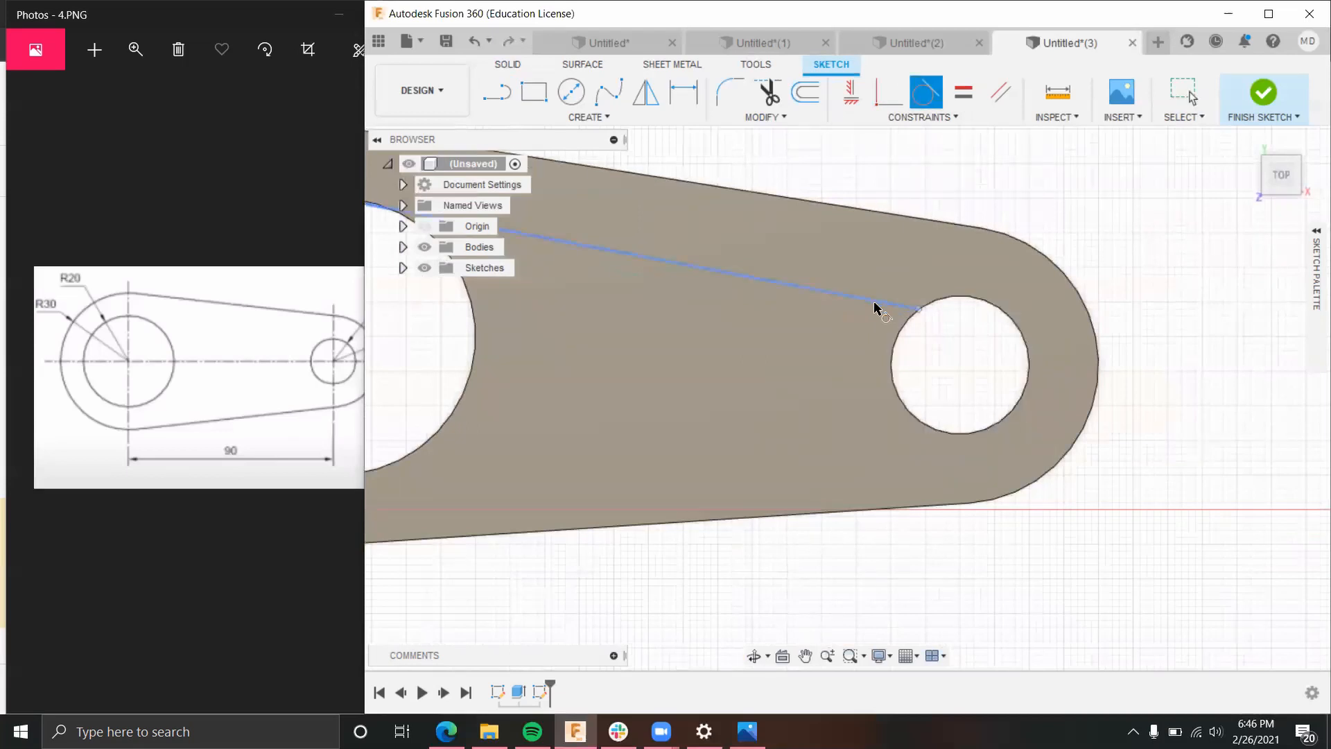
left_click(948, 300)
scroll(779, 297, "down", 5)
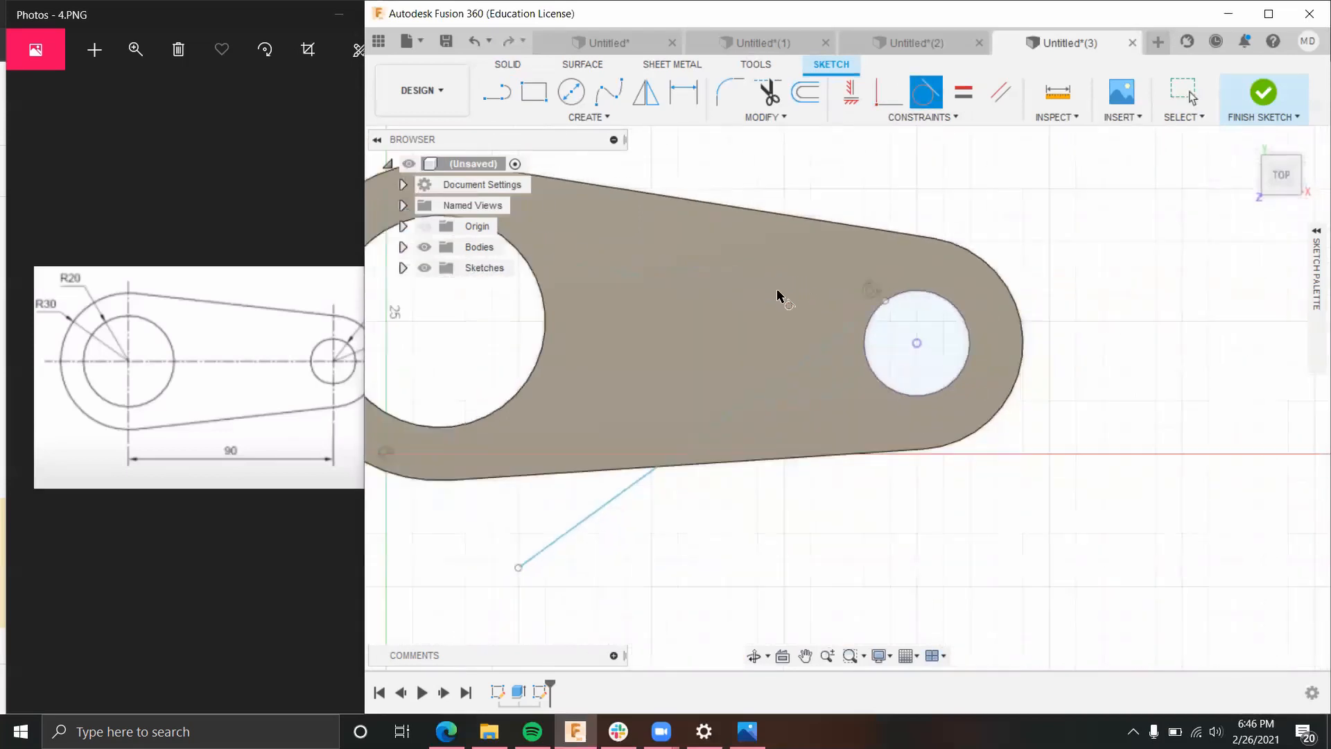
Step: Try to make the sloping line tangent to the large hole's edge, and delete the line
left_click(630, 463)
left_click(587, 279)
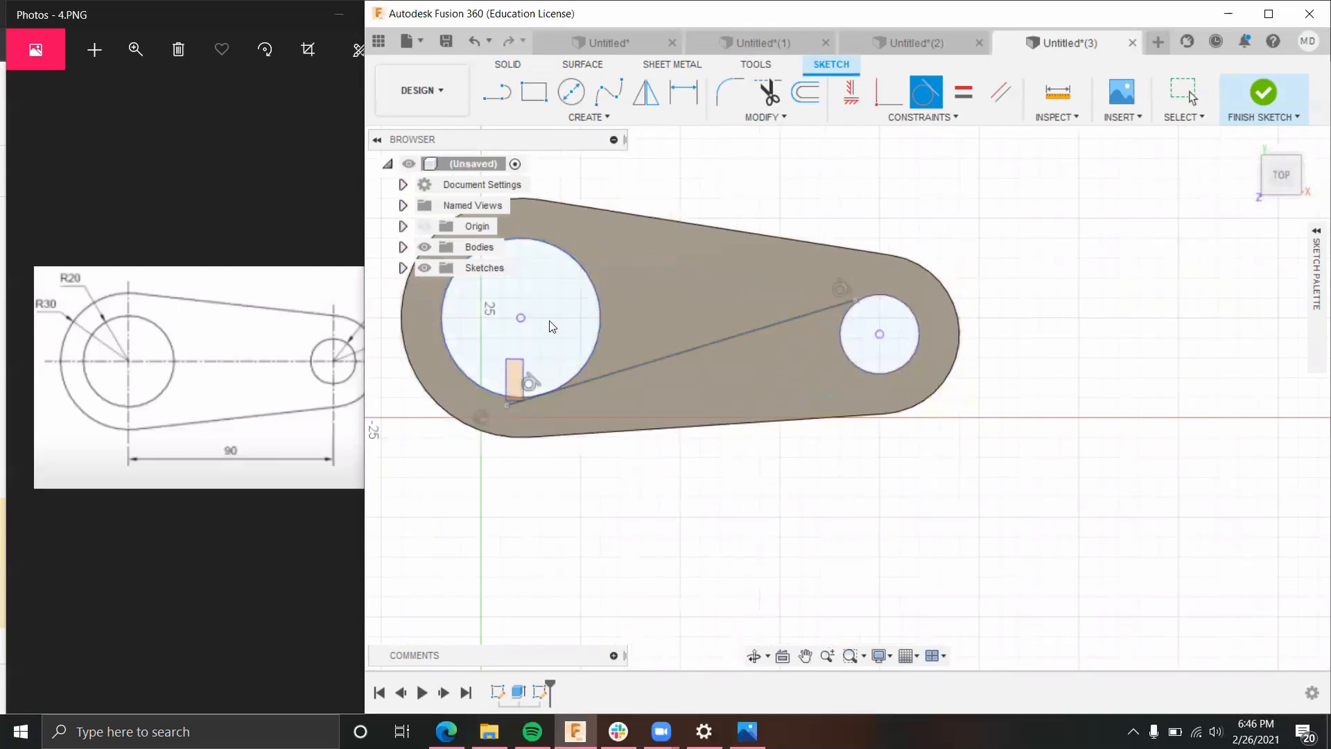
key("Escape")
left_click(763, 328)
key("Delete")
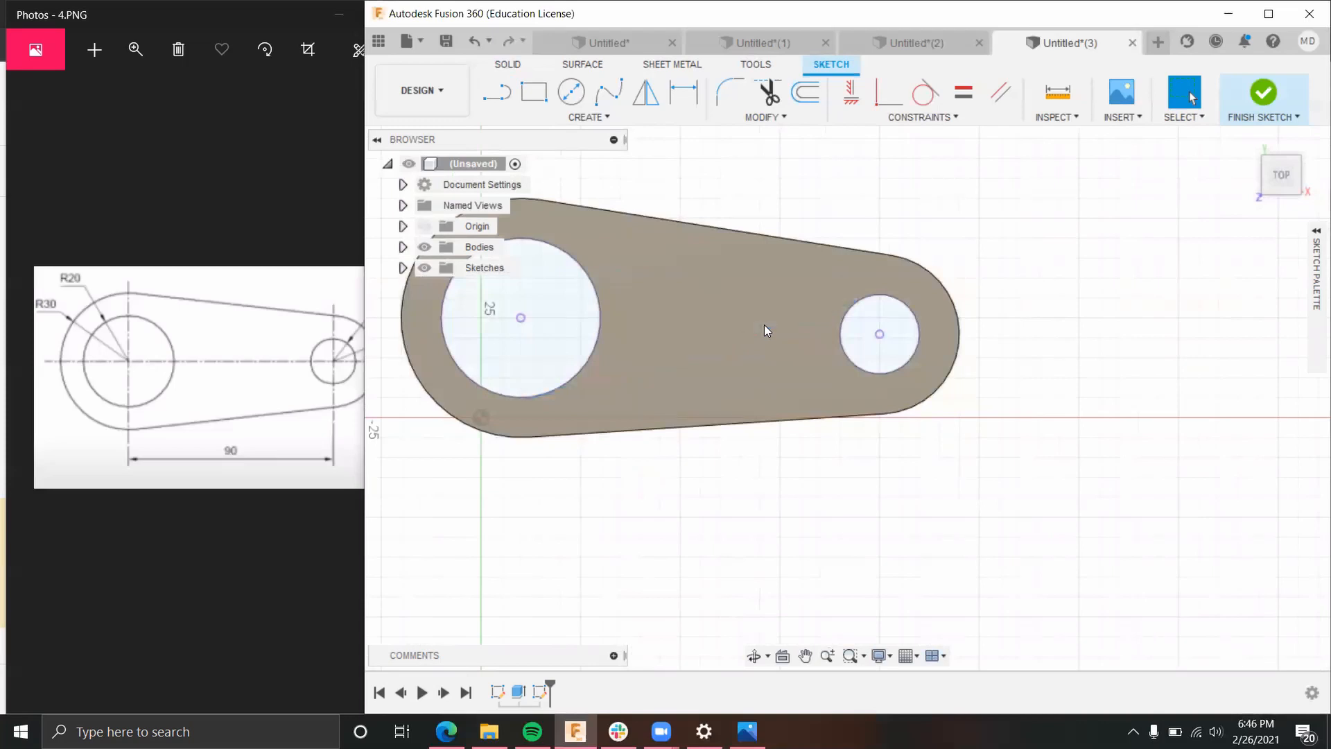
Step: Finish the sketch and start another one on the lever's flat top face, viewed from the top with the large hole on the left
left_click(1263, 93)
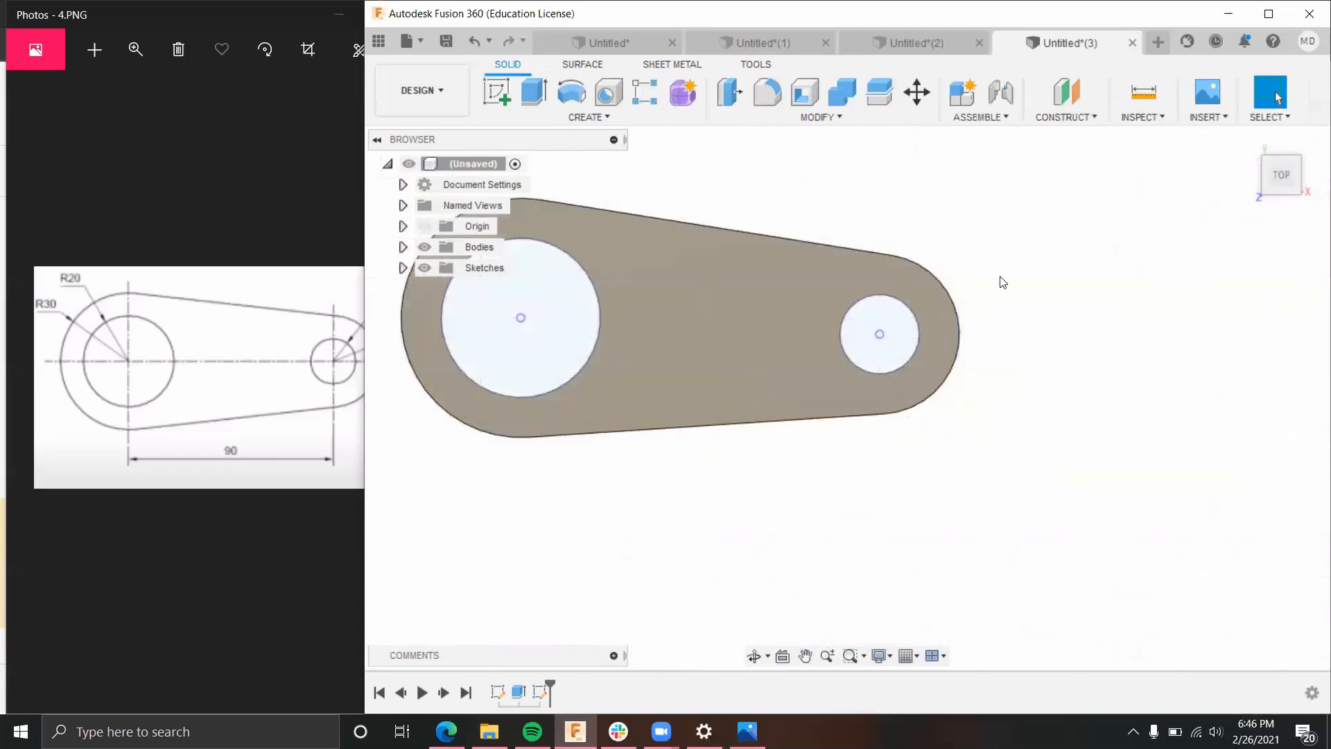
middle_click_drag(999, 276, 1040, 233, "shift")
left_click(1280, 168)
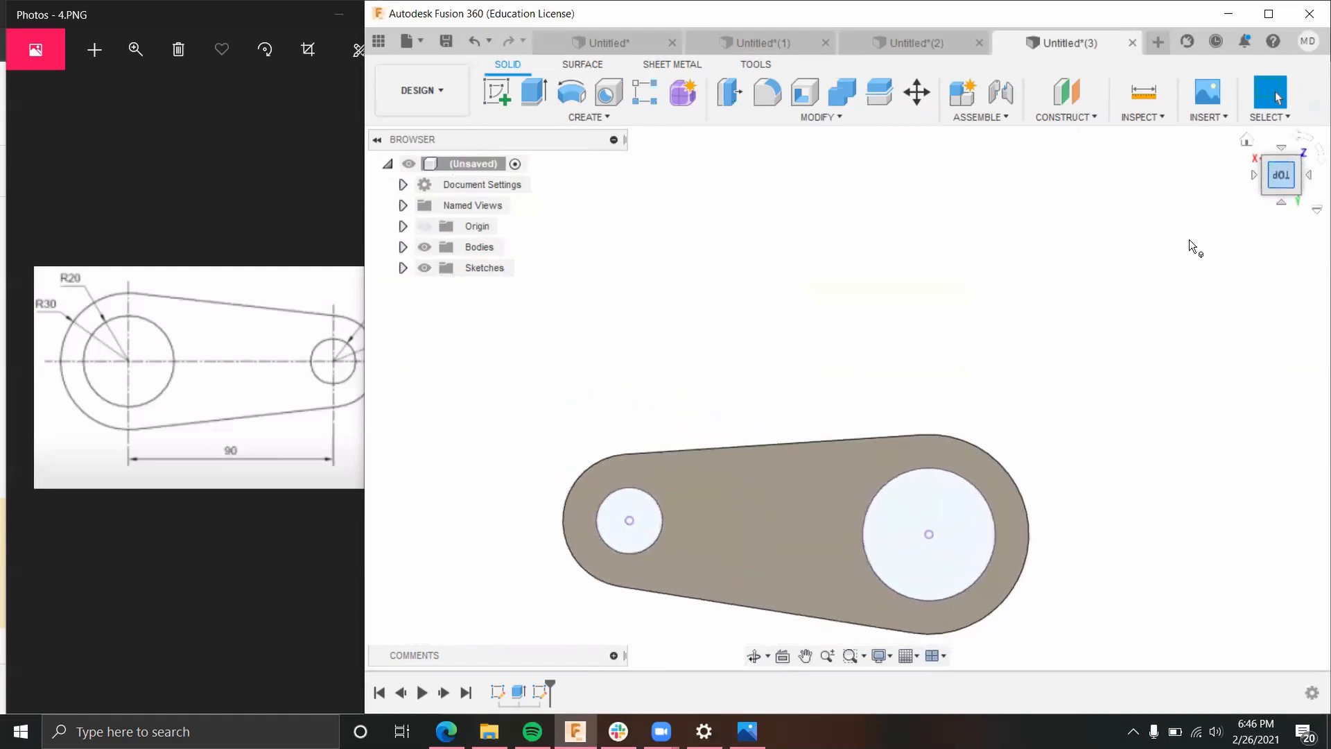
scroll(971, 380, "up", 3)
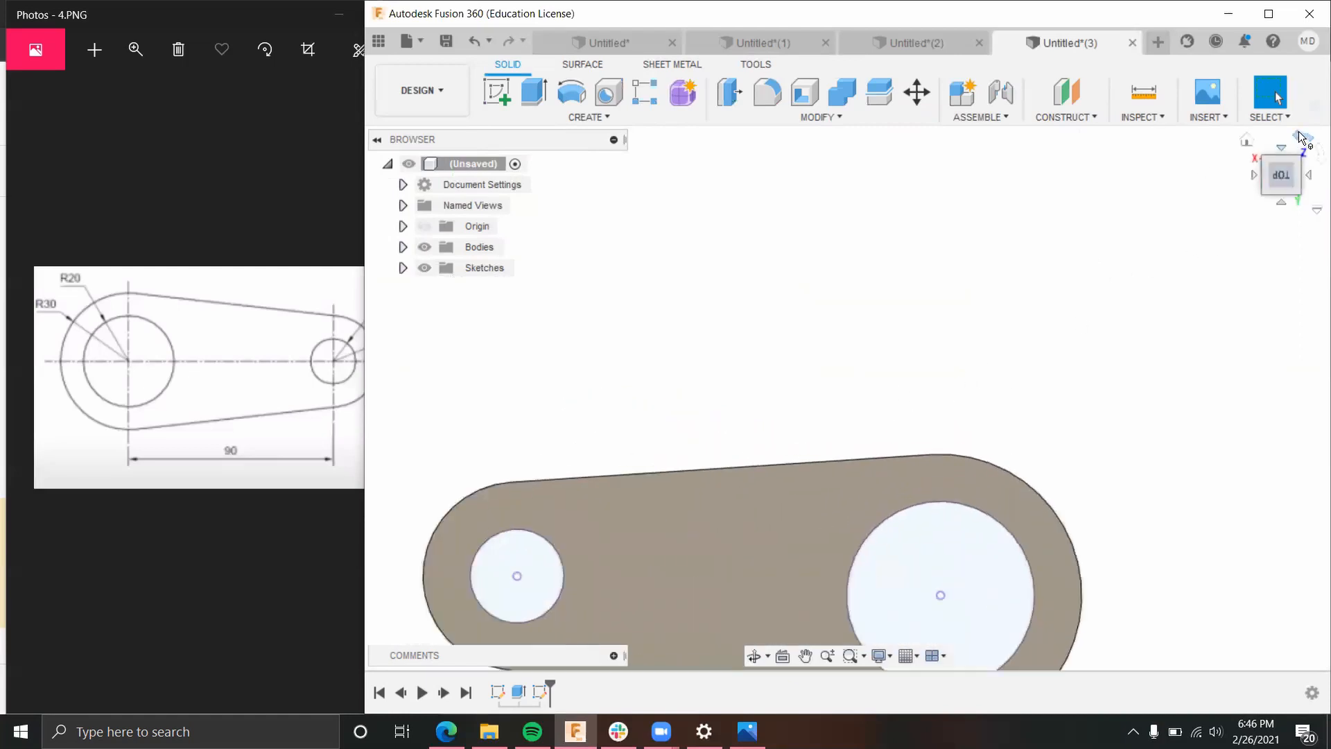
left_click(1302, 138)
left_click(1302, 138)
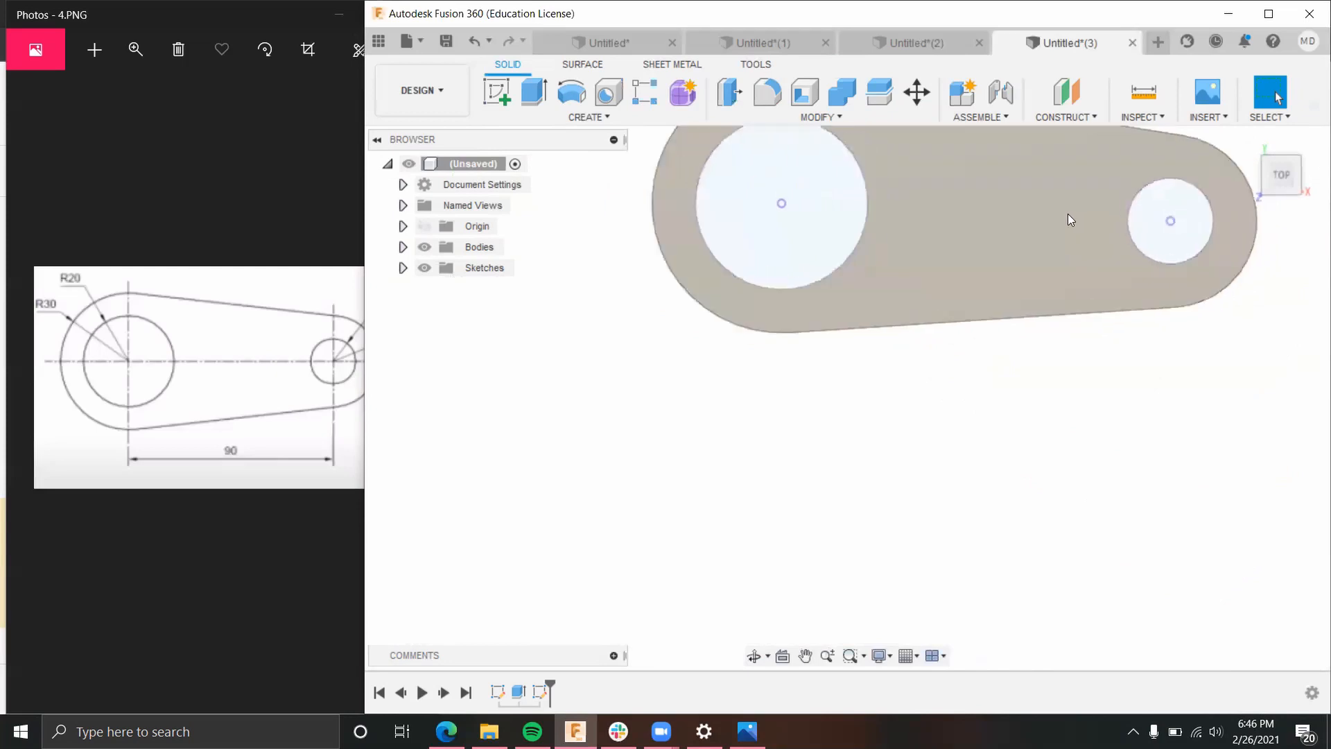
scroll(1068, 214, "down", 4)
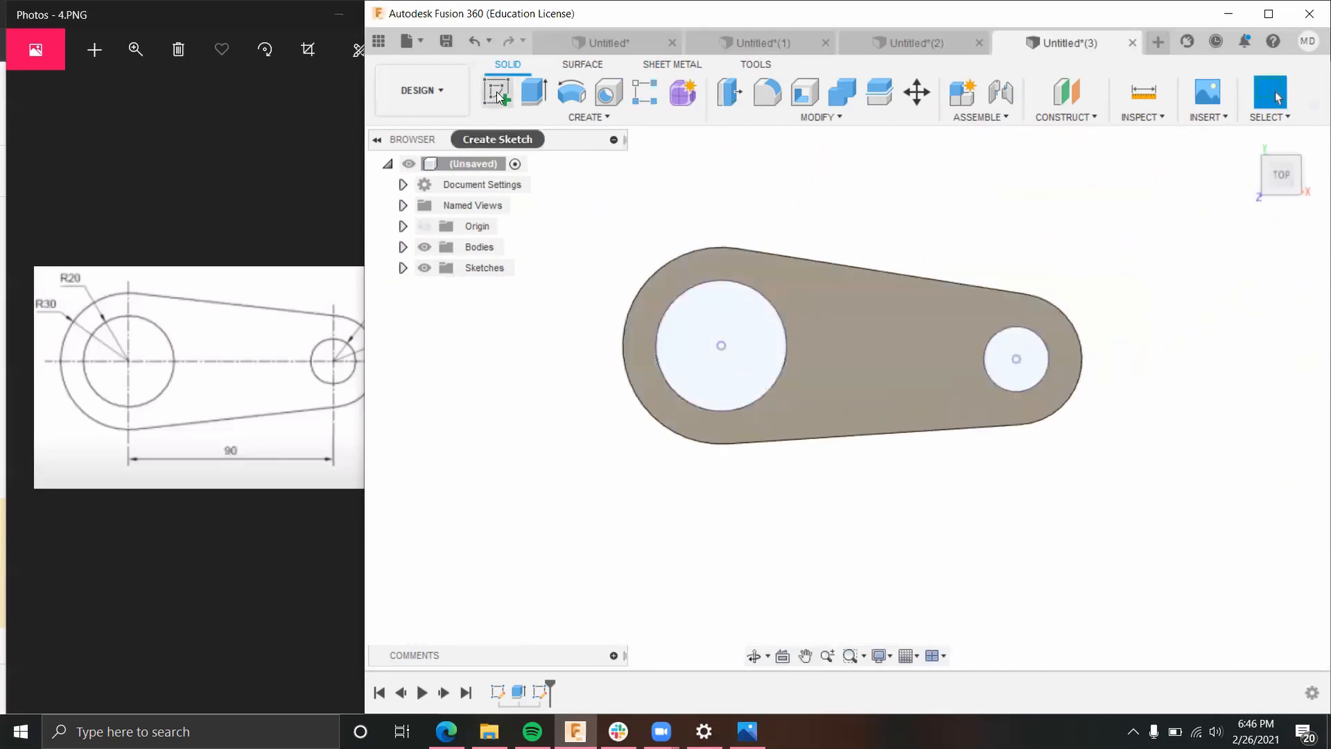
left_click(497, 91)
left_click(911, 337)
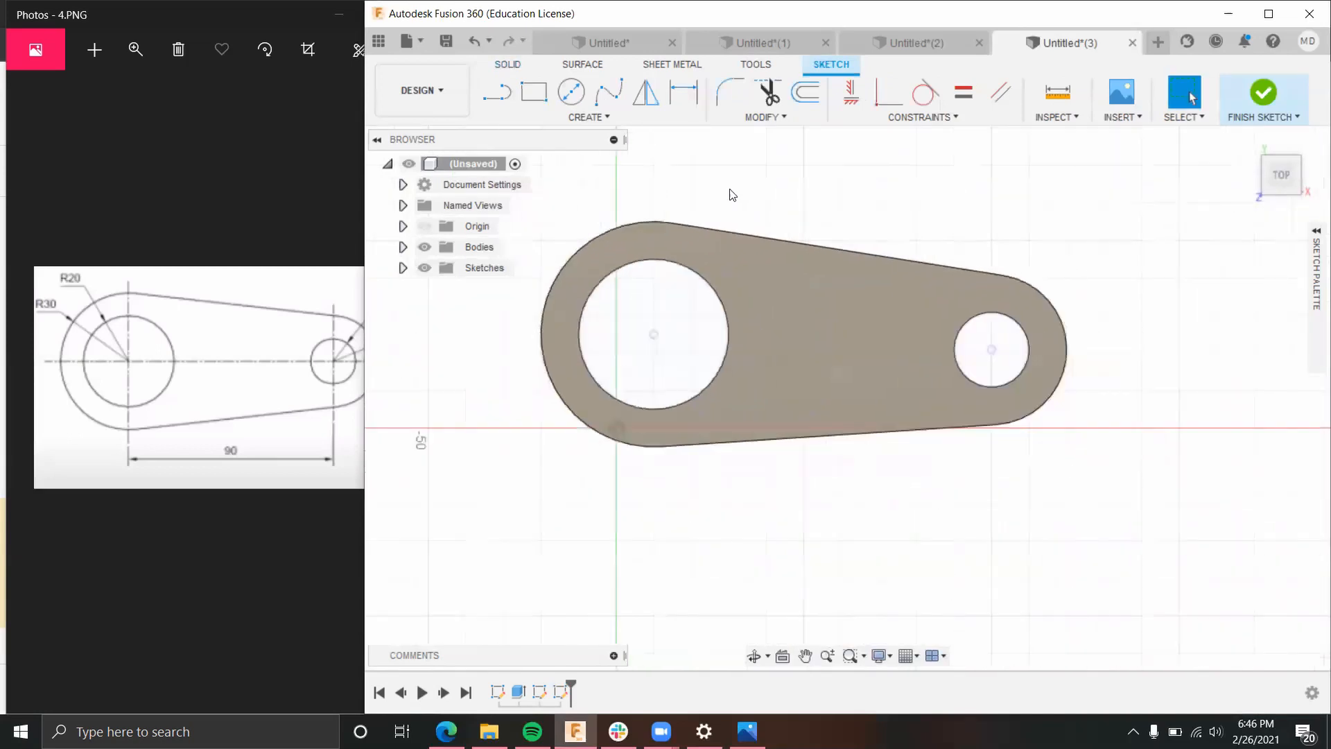
Step: Sketch a sloping line from the upper-right edge of the large hole to the top of the small hole's edge
scroll(676, 178, "up", 2)
key("l")
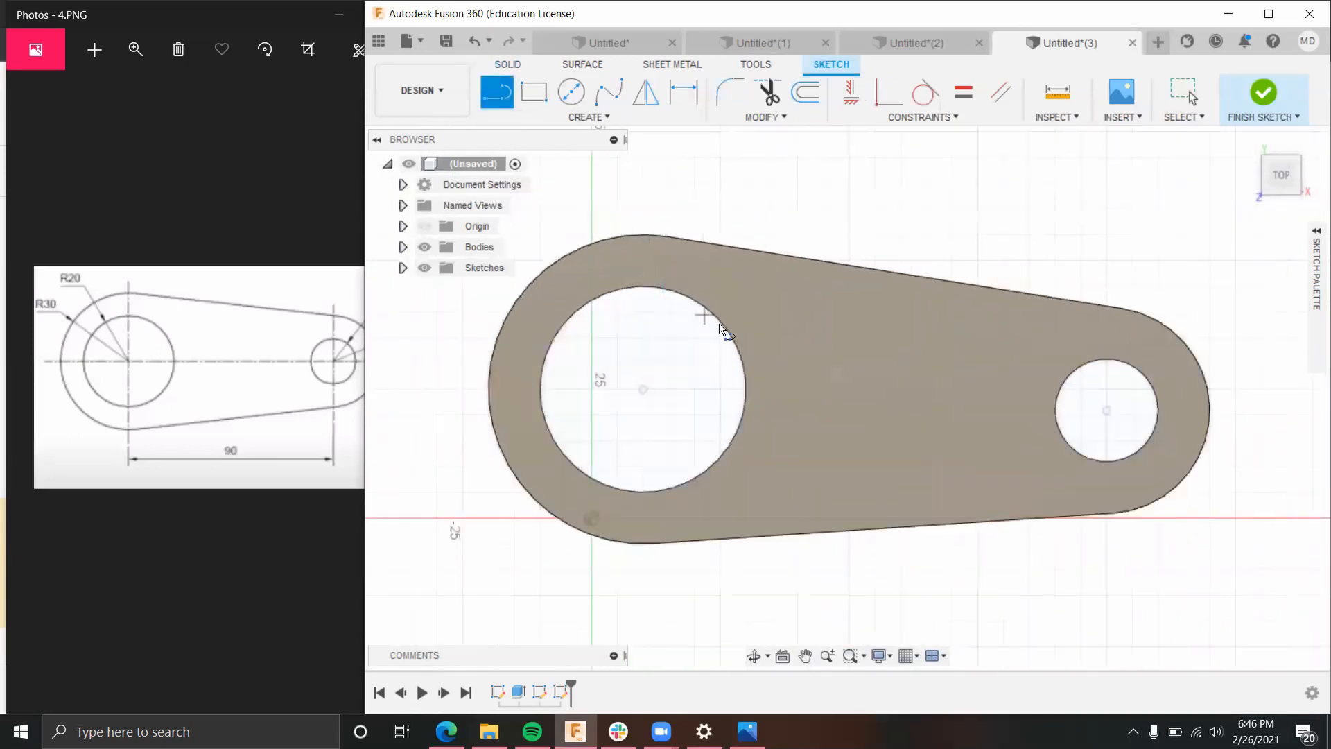
left_click(699, 305)
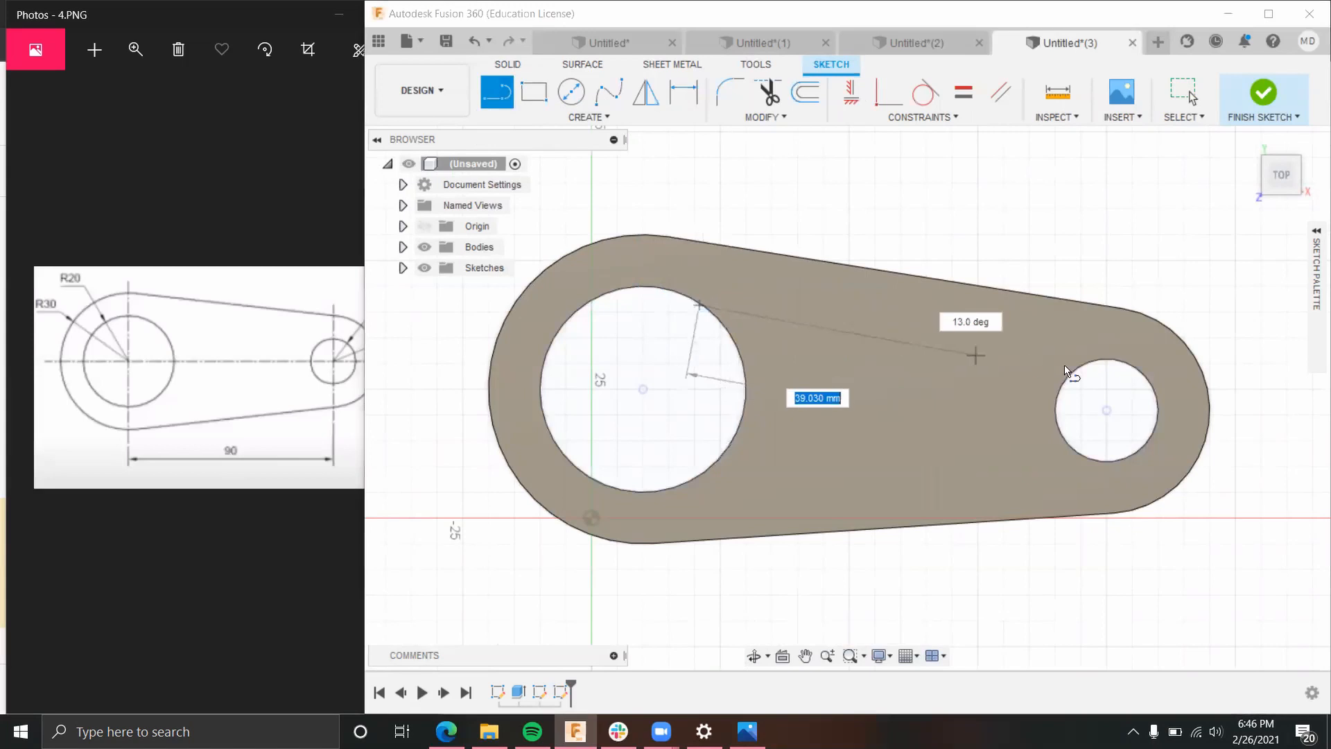
left_click(1092, 361)
Step: Try to make the line tangent to the edges of both the small and the large hole, and delete it
left_click(922, 93)
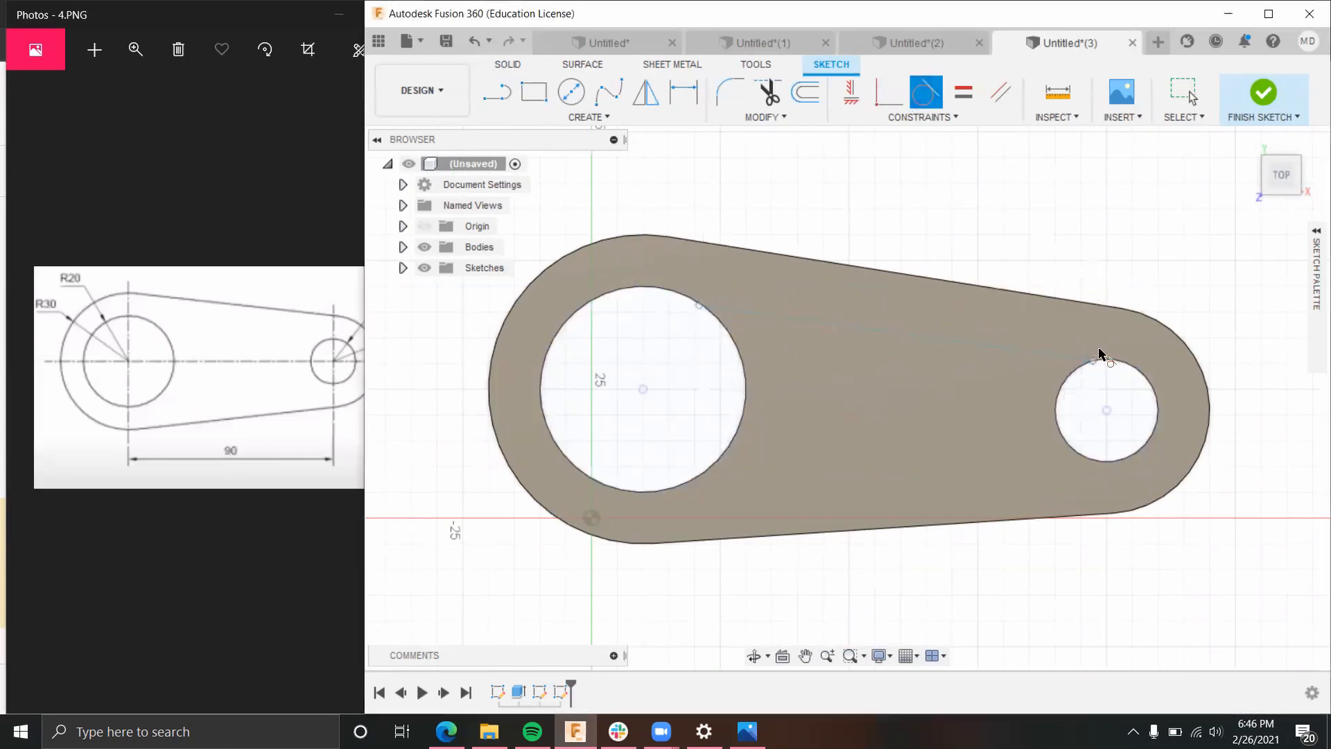
left_click(1059, 357)
left_click(1066, 381)
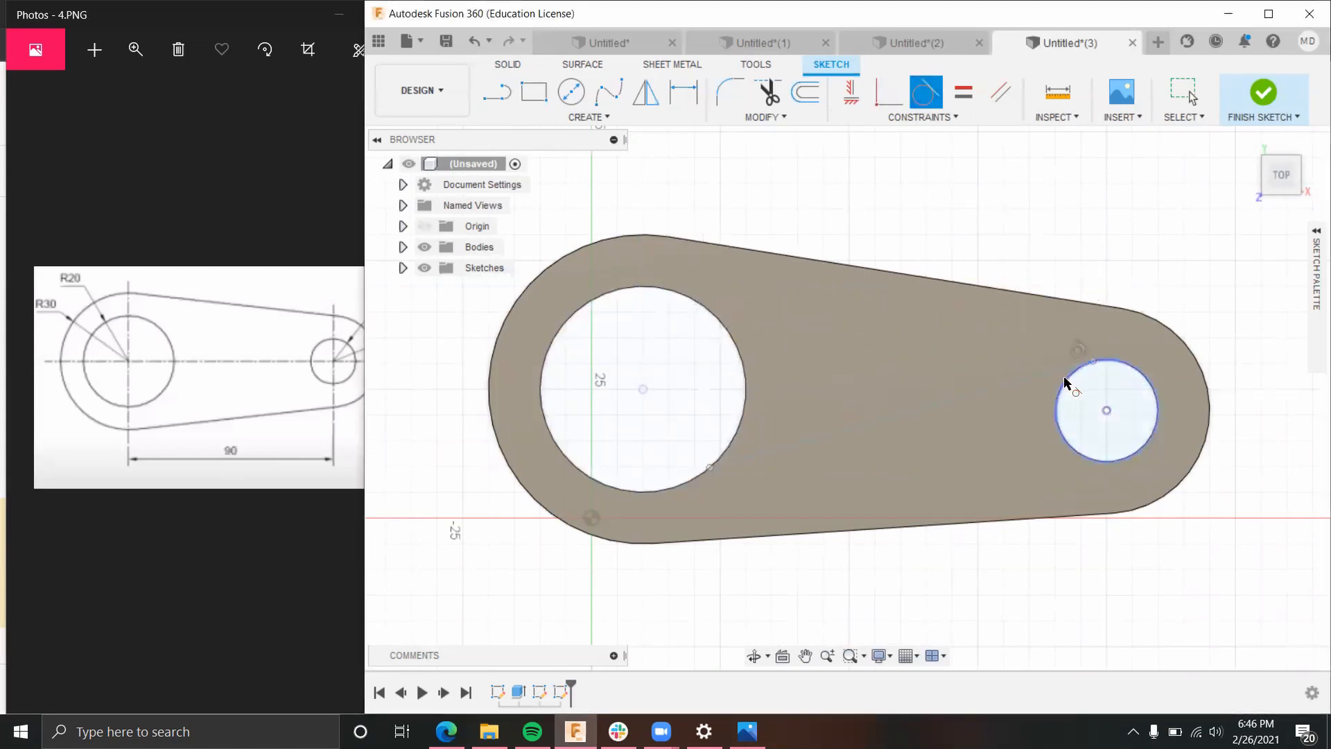
left_click(736, 354)
left_click_drag(714, 475, 727, 391)
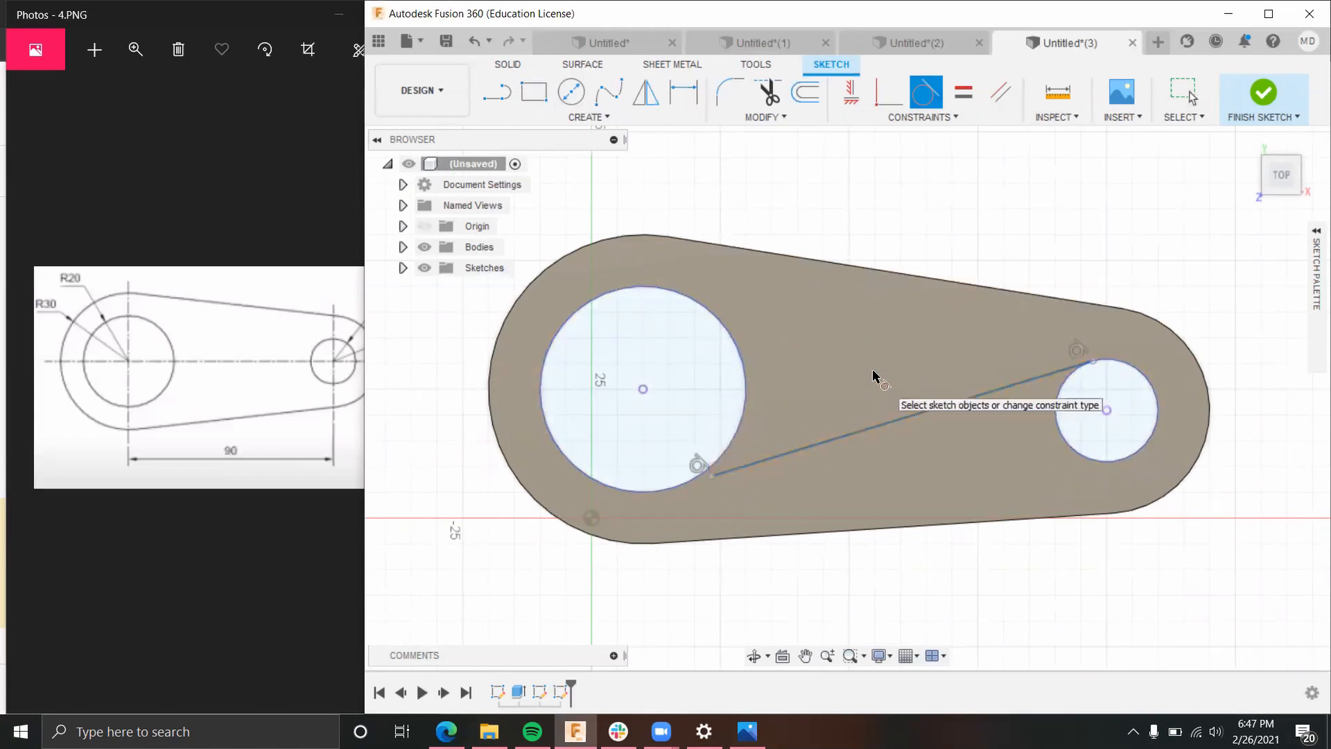
key("Escape")
left_click(775, 457)
key("Delete")
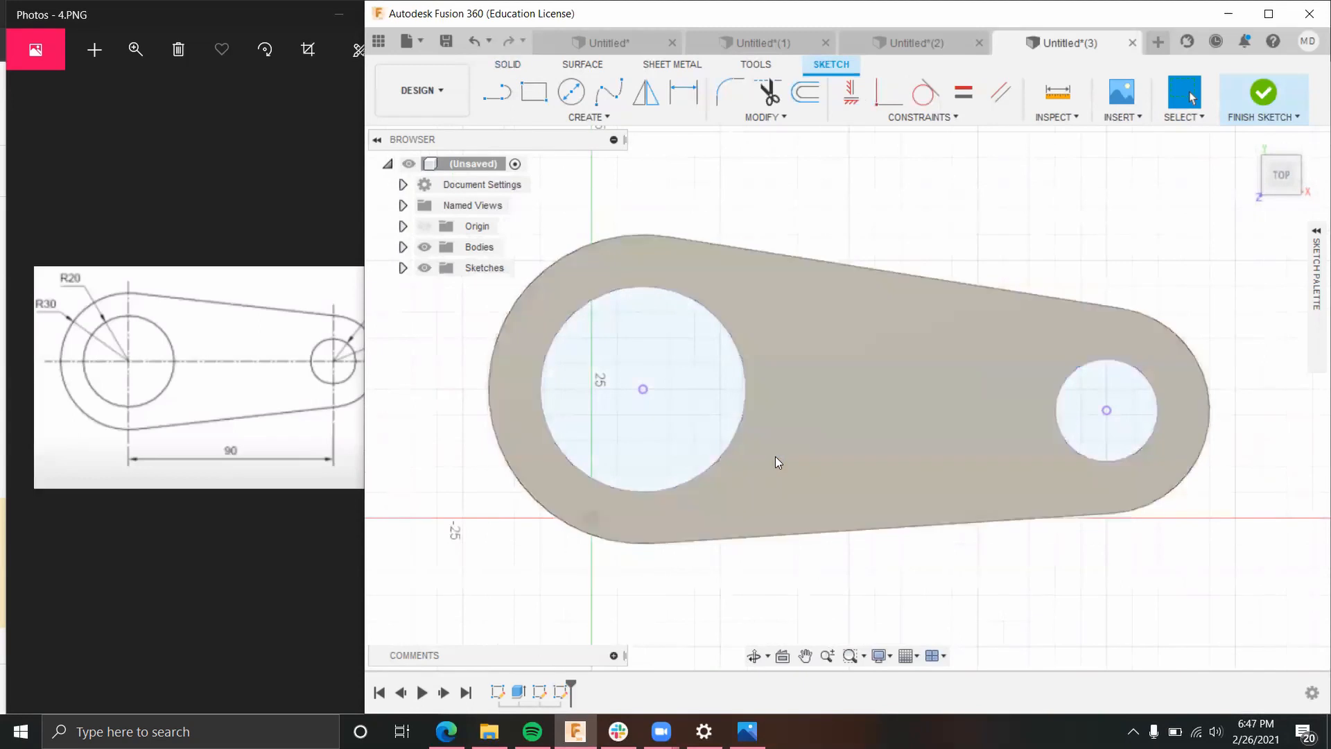
mouse_move(1034, 242)
middle_mouse_down()
mouse_move(1026, 208)
mouse_move(979, 274)
middle_mouse_up()
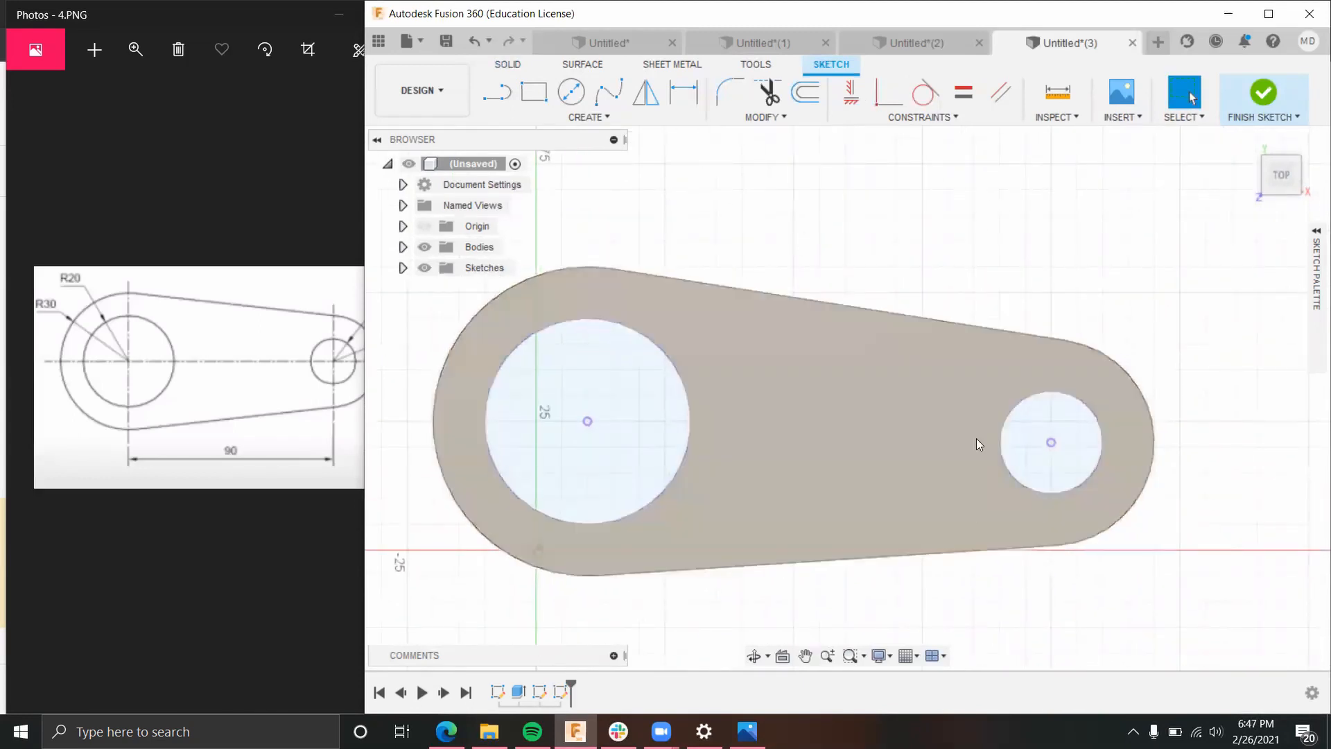
Step: Undo the added sketches and the lever's extrusion, back to editing the original profile sketch
key("ctrl+z")
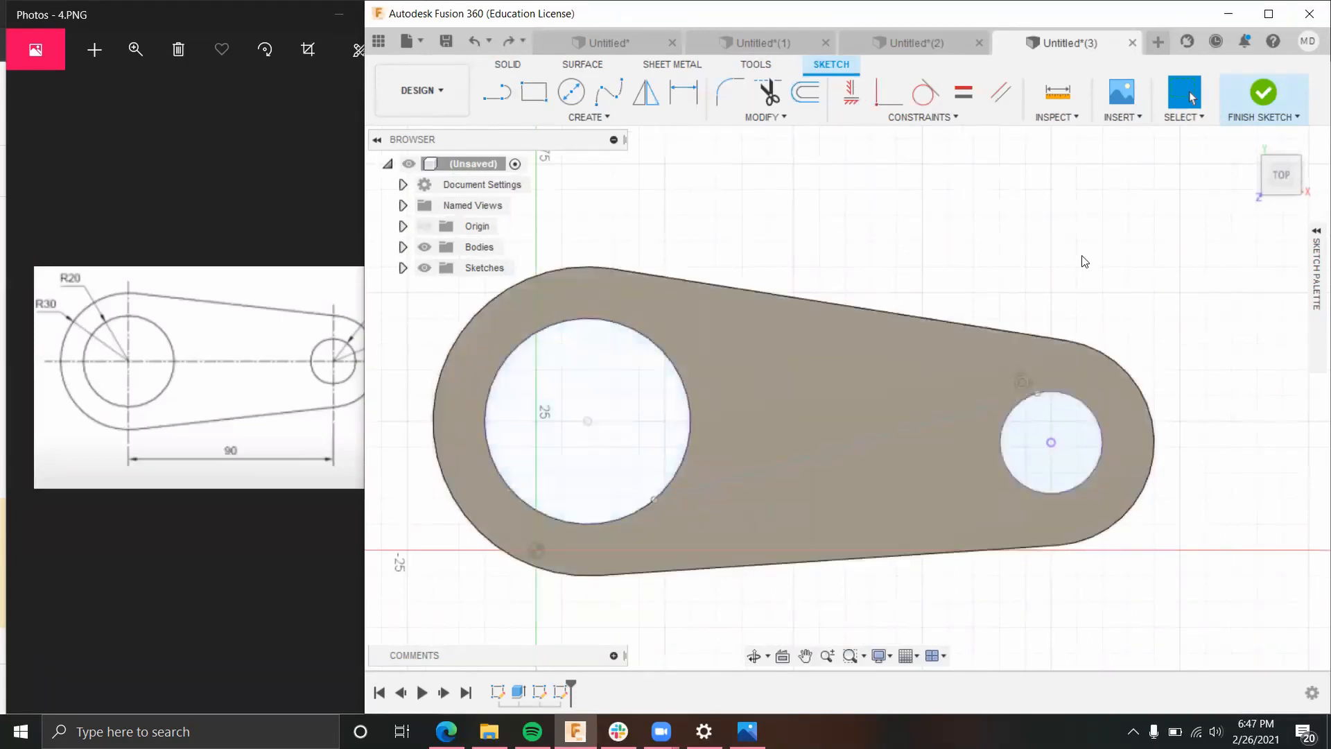
key("ctrl+z")
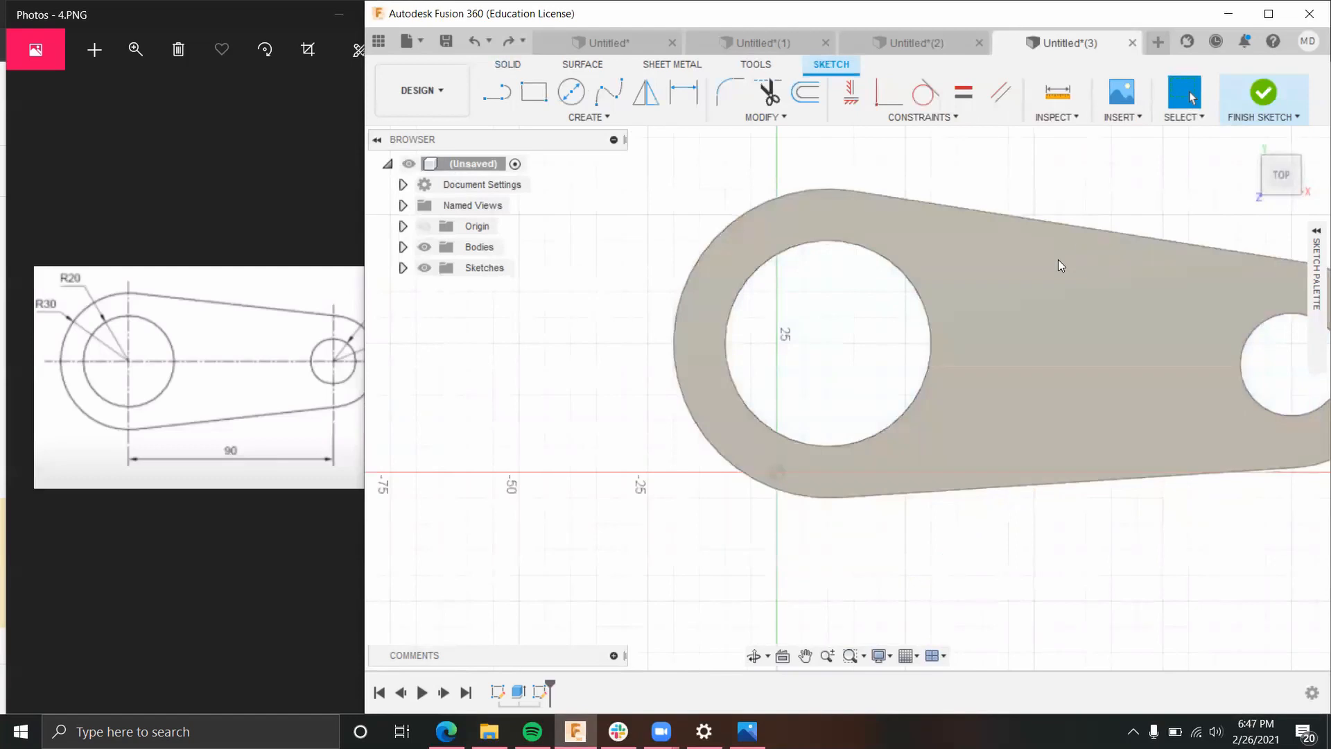
key("ctrl+z")
key("ctrl+z")
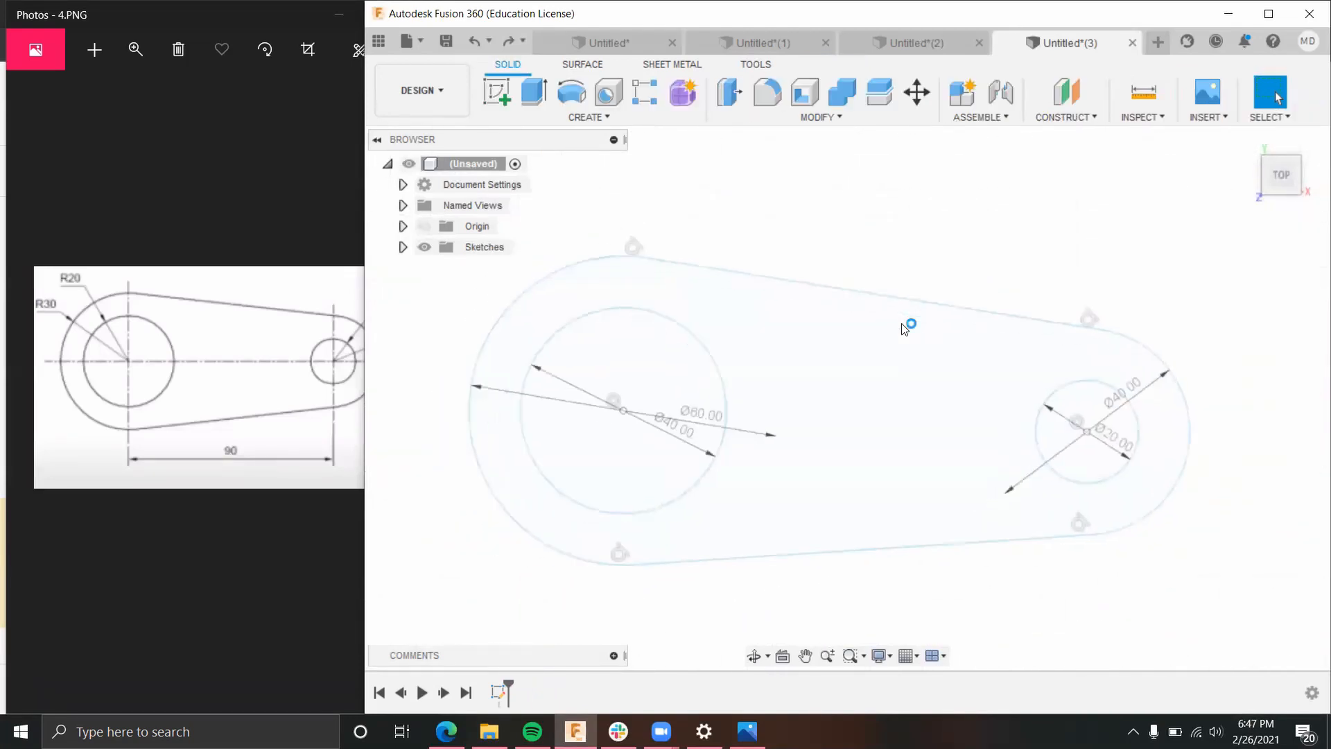
key("ctrl+z")
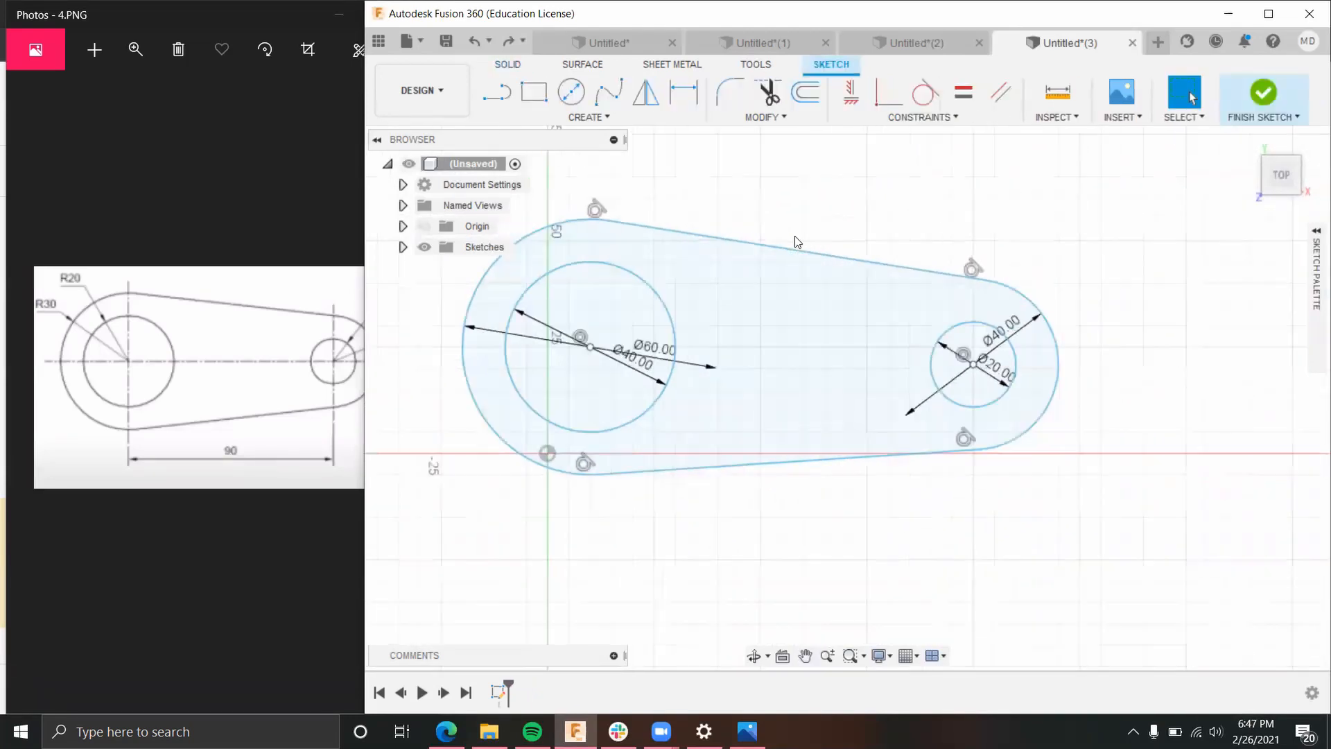
Step: Sketch a line about 90 mm long between the tops of the two inner circles and make it tangent to both
left_click(497, 100)
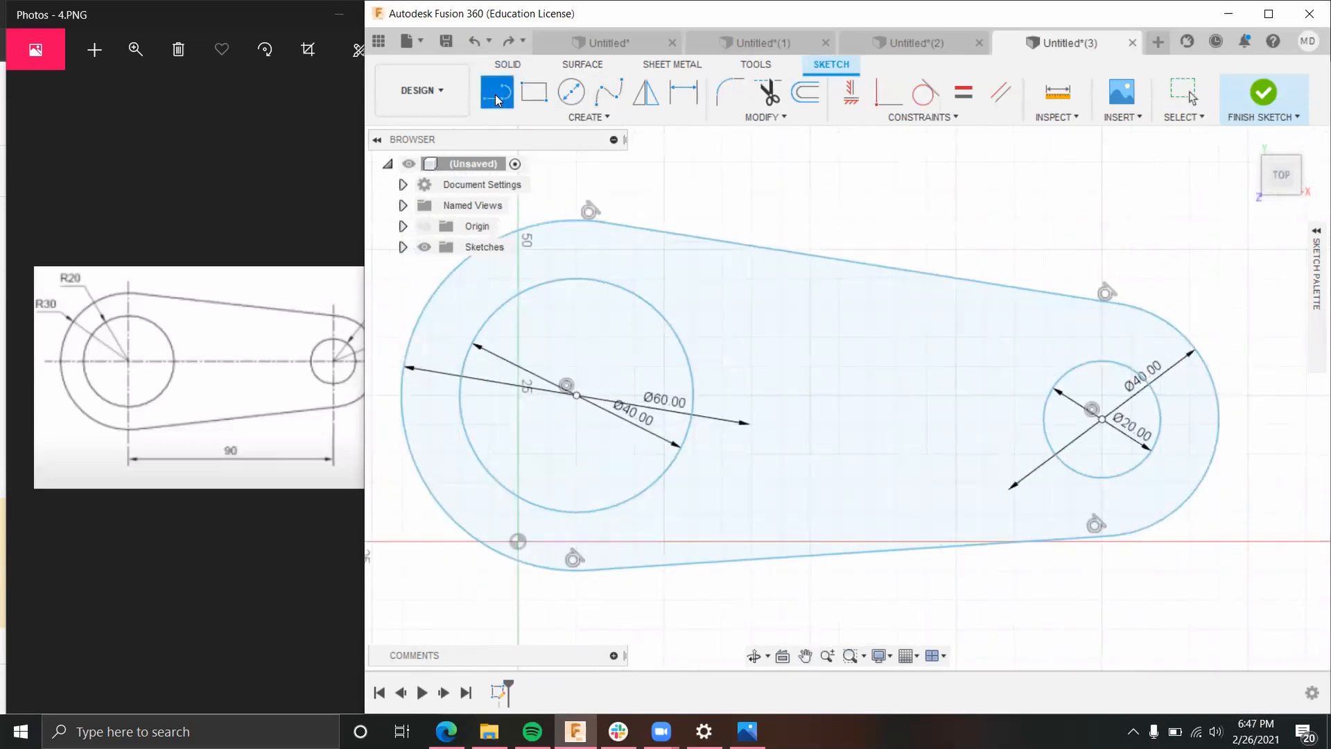
left_click(576, 279)
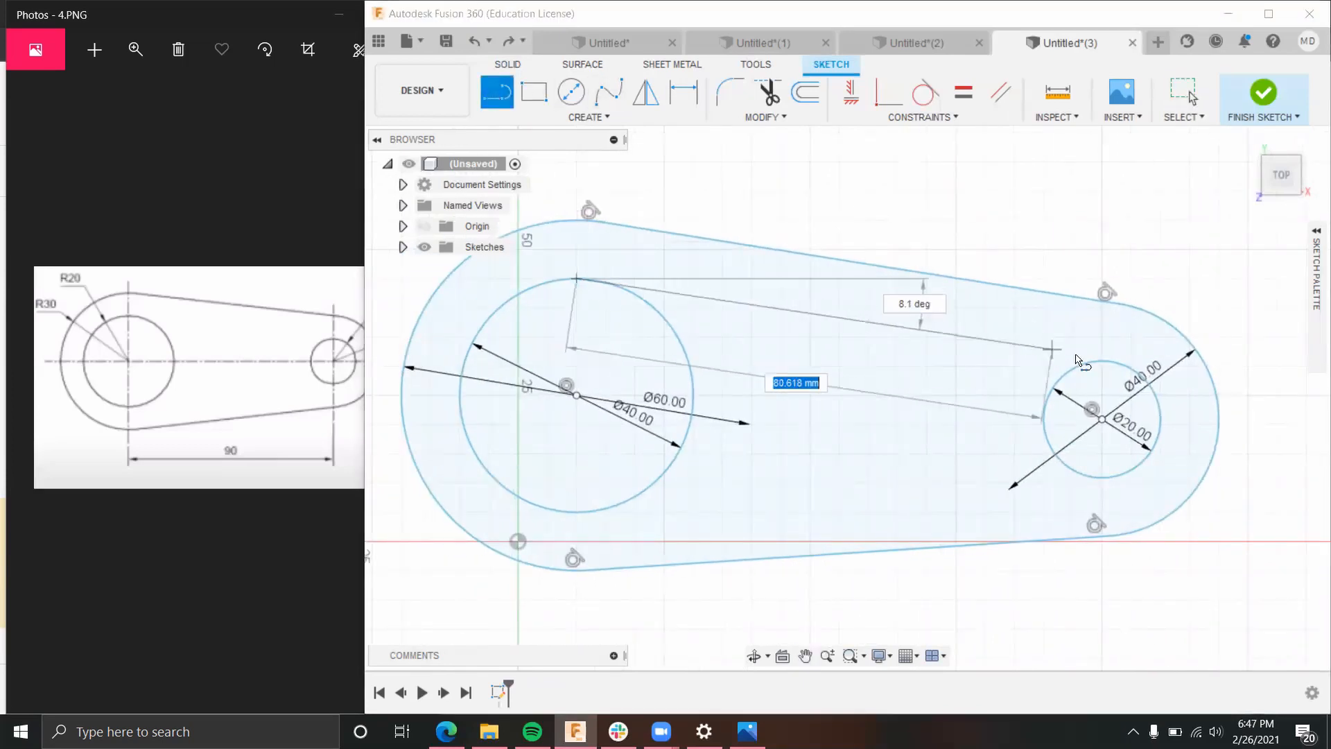
left_click(1098, 359)
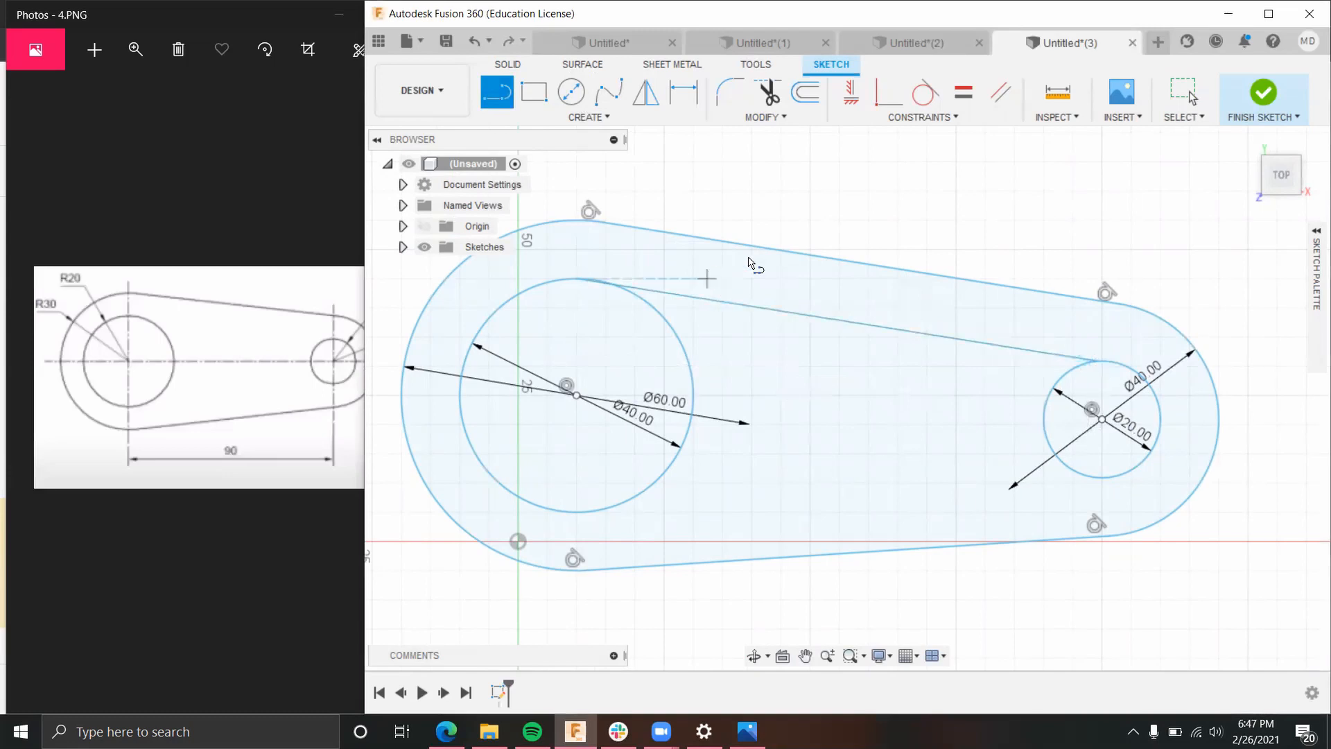
left_click(925, 92)
left_click(1074, 366)
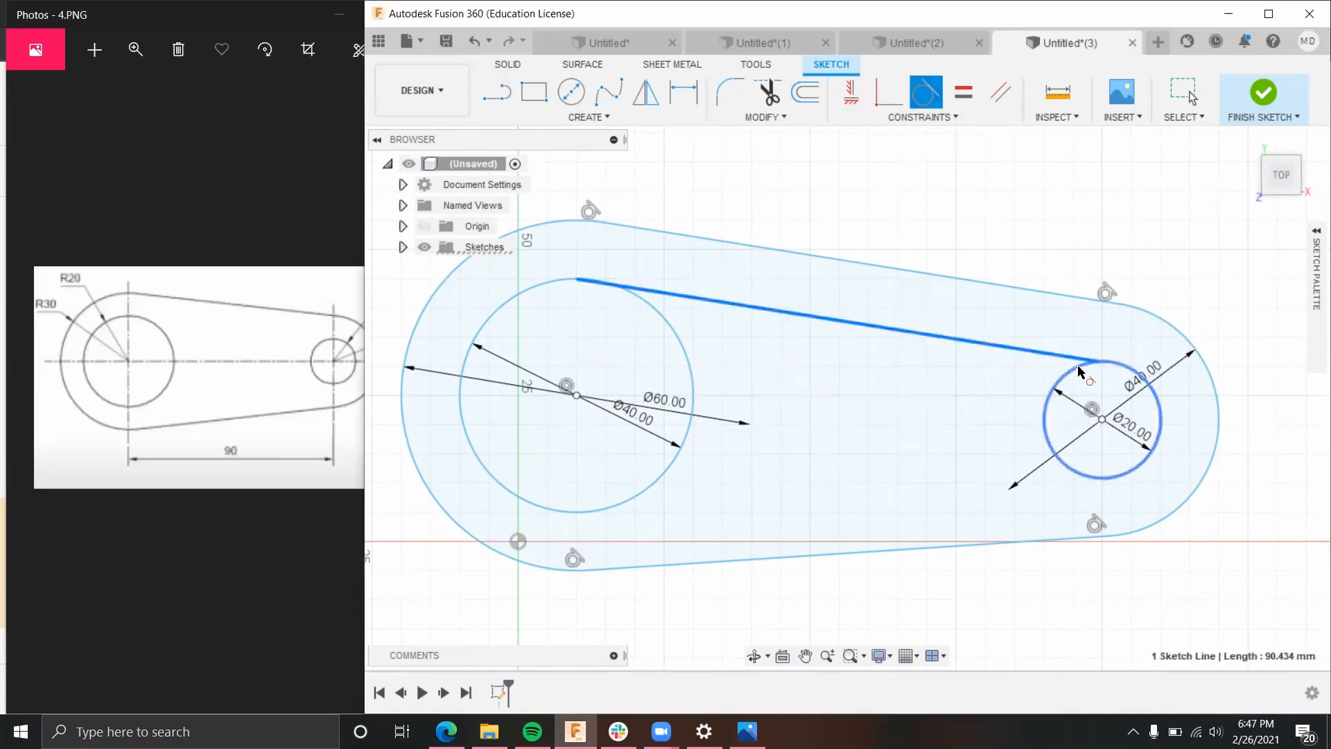
left_click(678, 297)
left_click(658, 314)
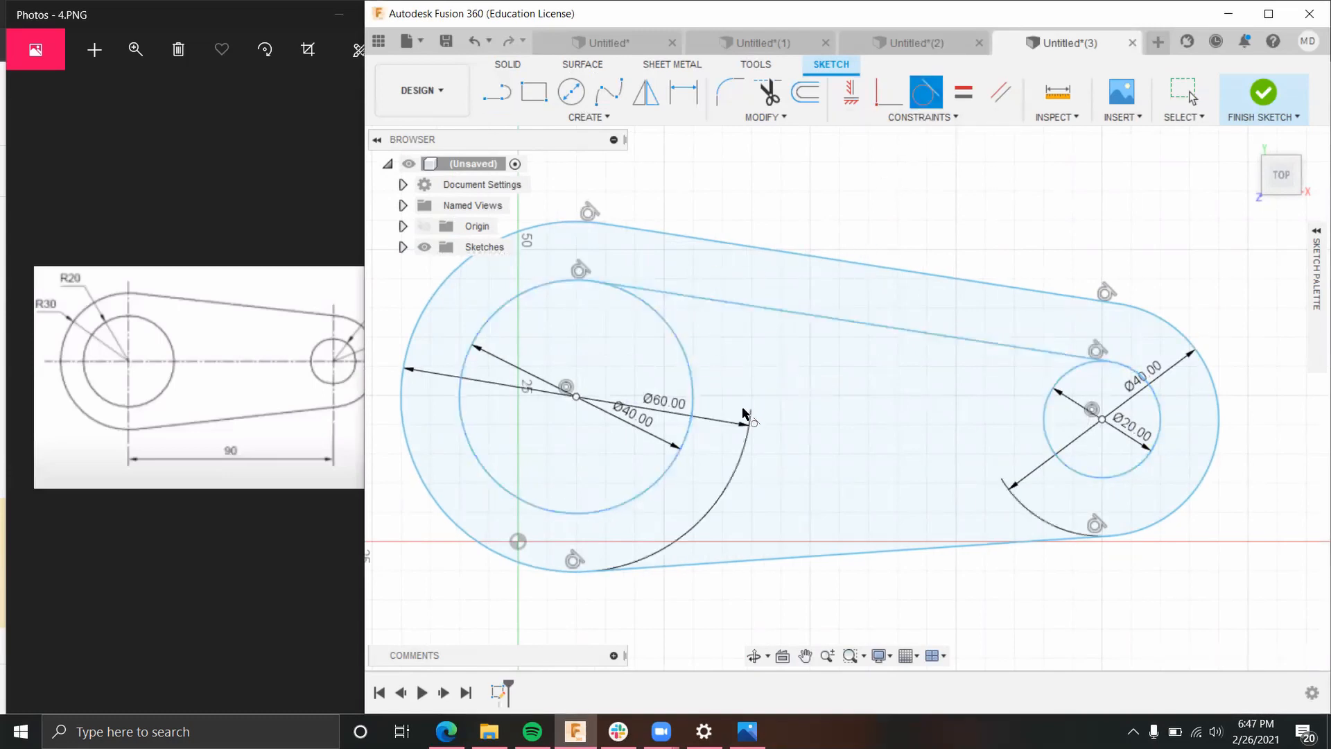
Step: Sketch a line between the bottoms of the two inner circles and make it tangent to both circles
left_click(483, 97)
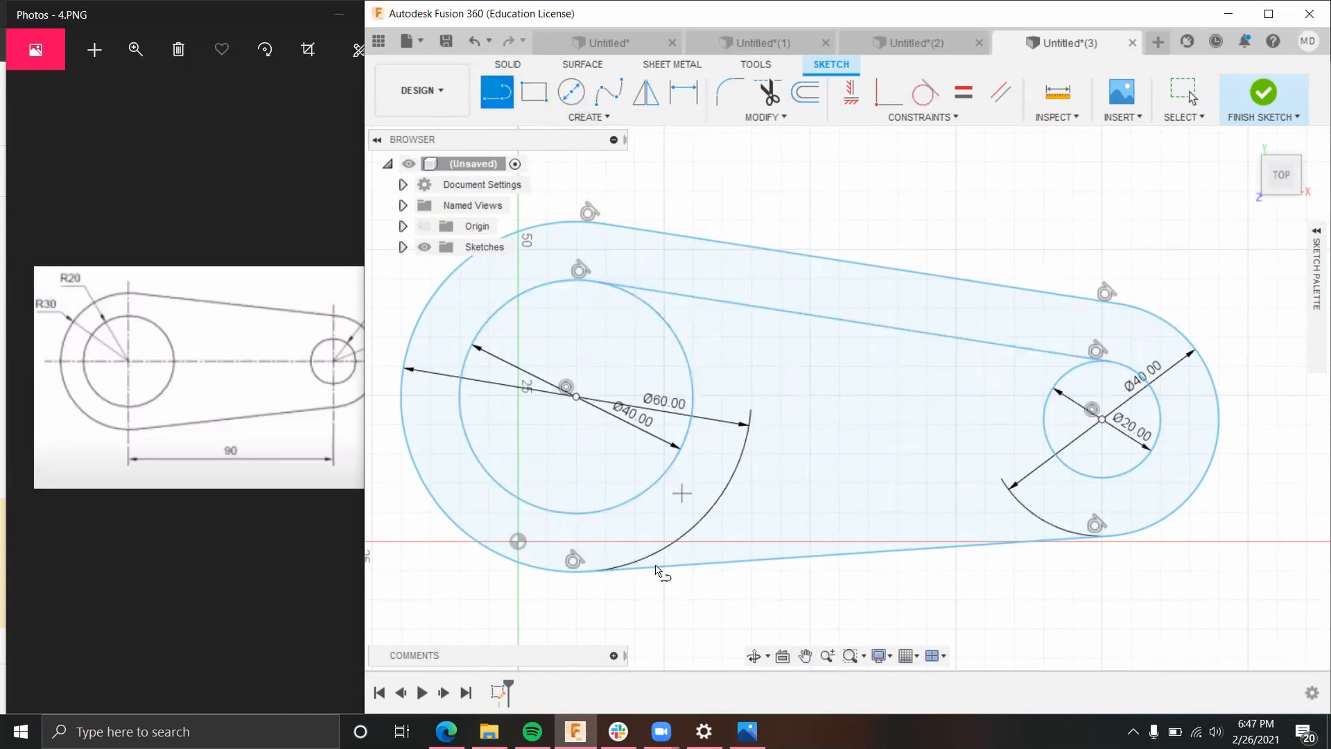
left_click(581, 513)
left_click(1098, 477)
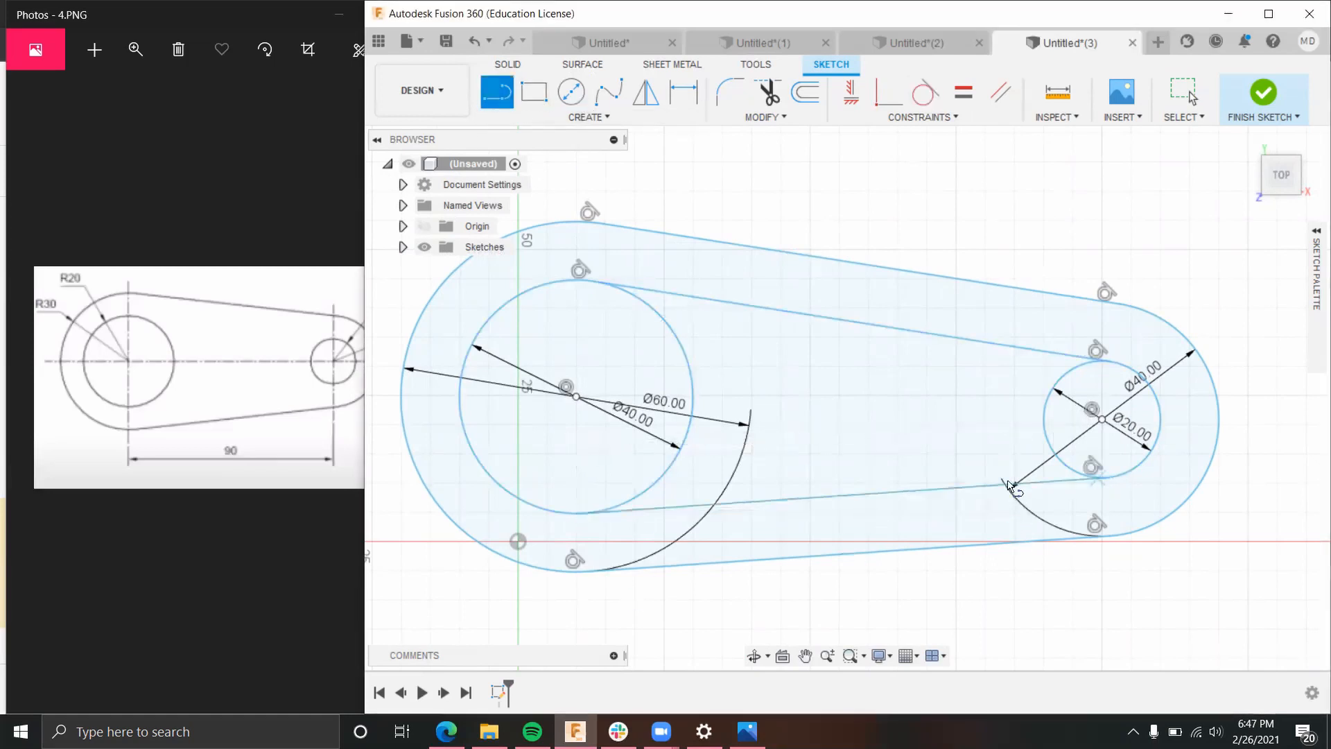
left_click(926, 92)
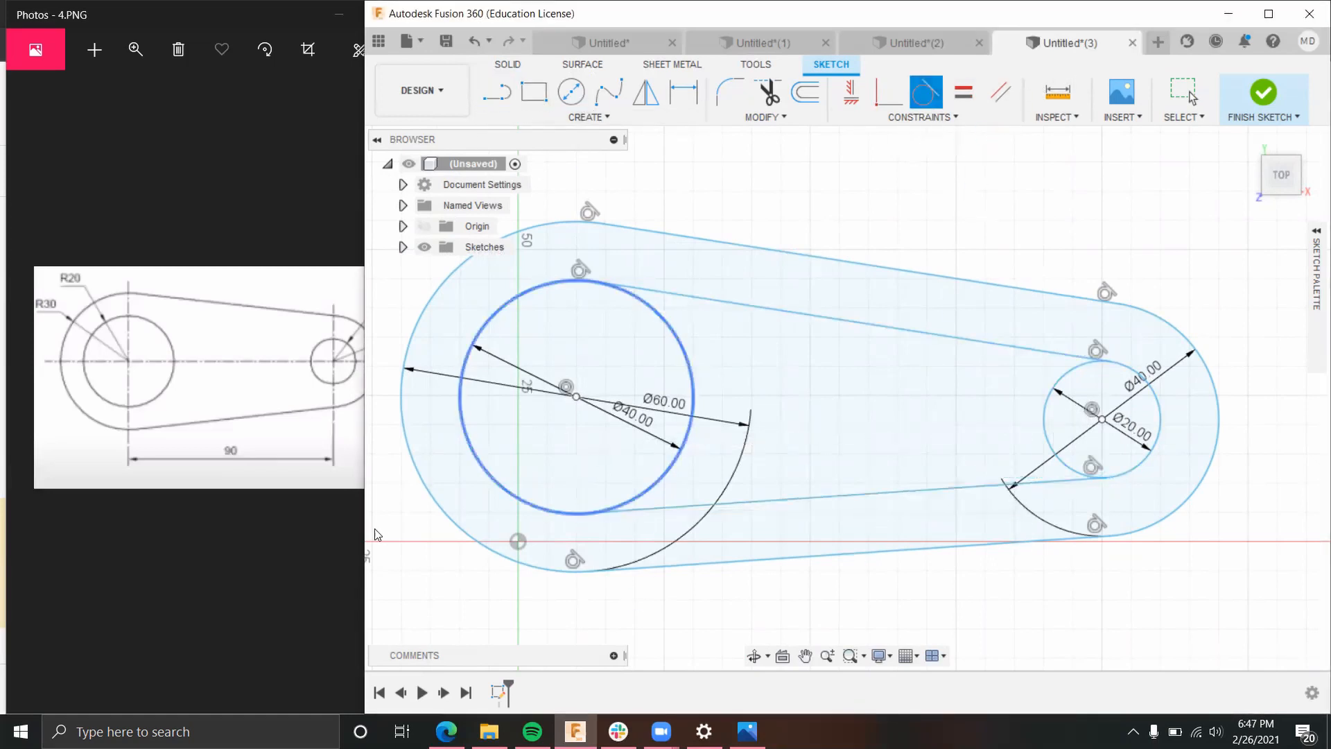
left_click(615, 504)
left_click(917, 498)
left_click(1097, 474)
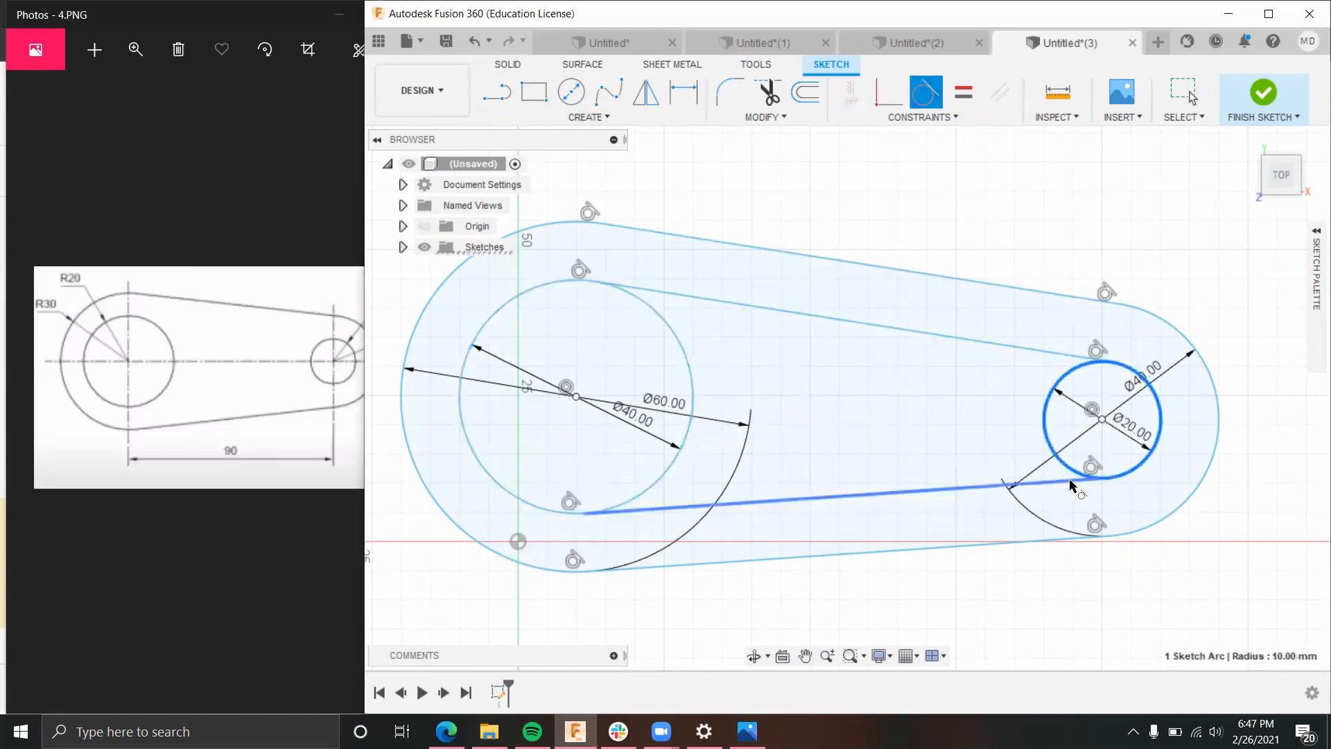
left_click(1068, 481)
Step: Trim the inward-facing arcs of the two inner circles to leave one closed inner outline, and finish the sketch
scroll(1192, 499, "up", 3)
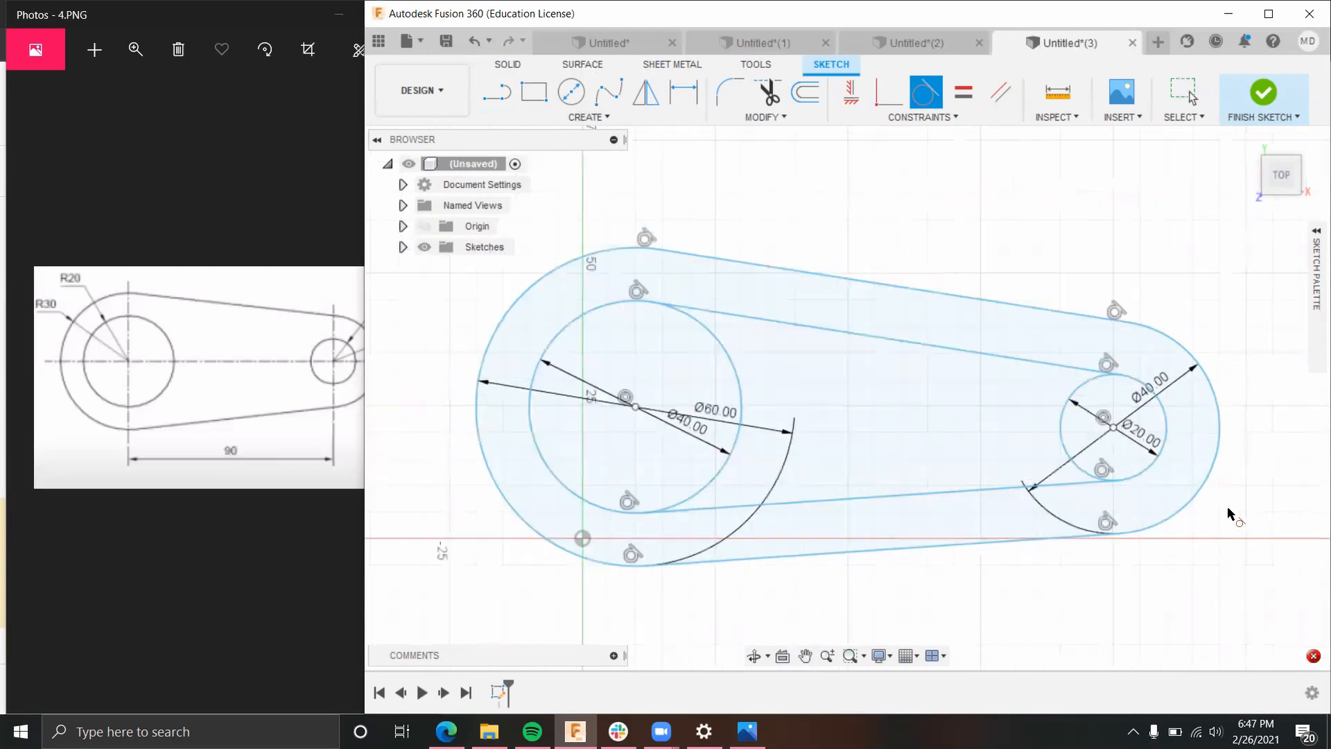
scroll(677, 470, "down", 5)
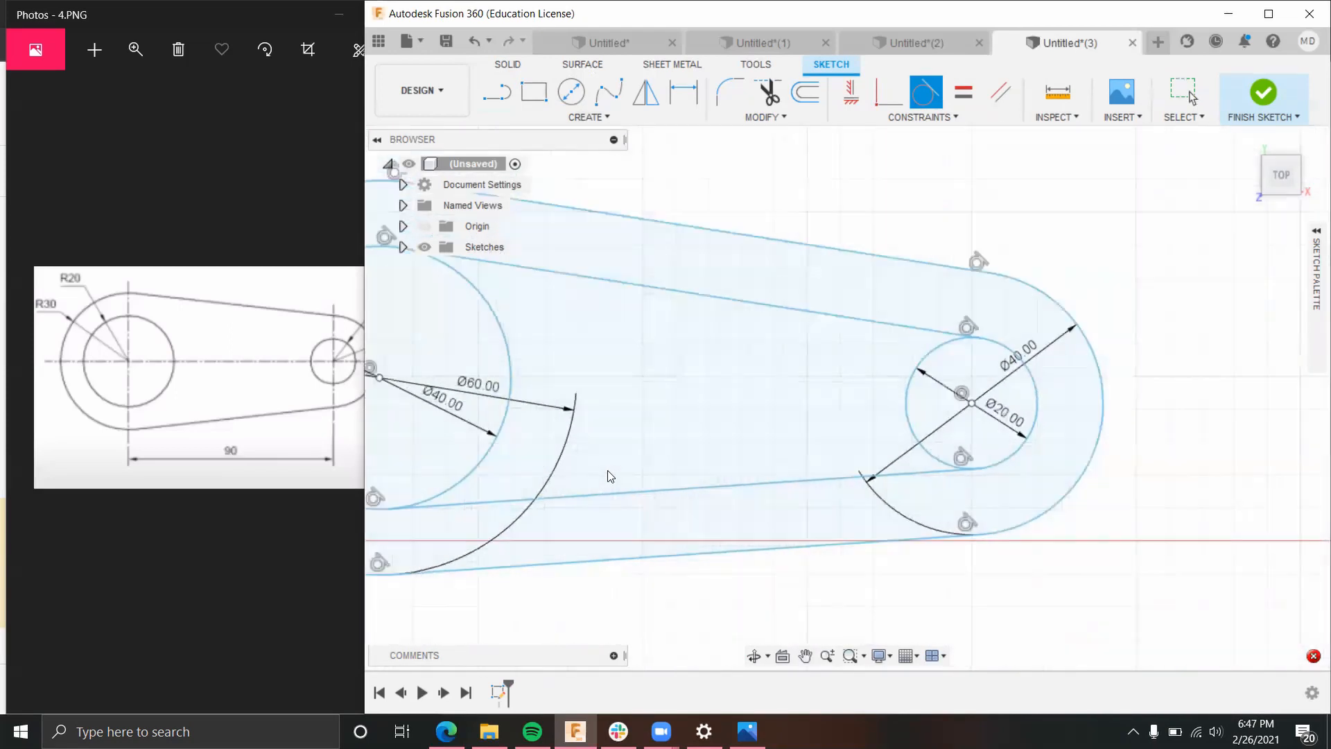
middle_click_drag(654, 446, 834, 435)
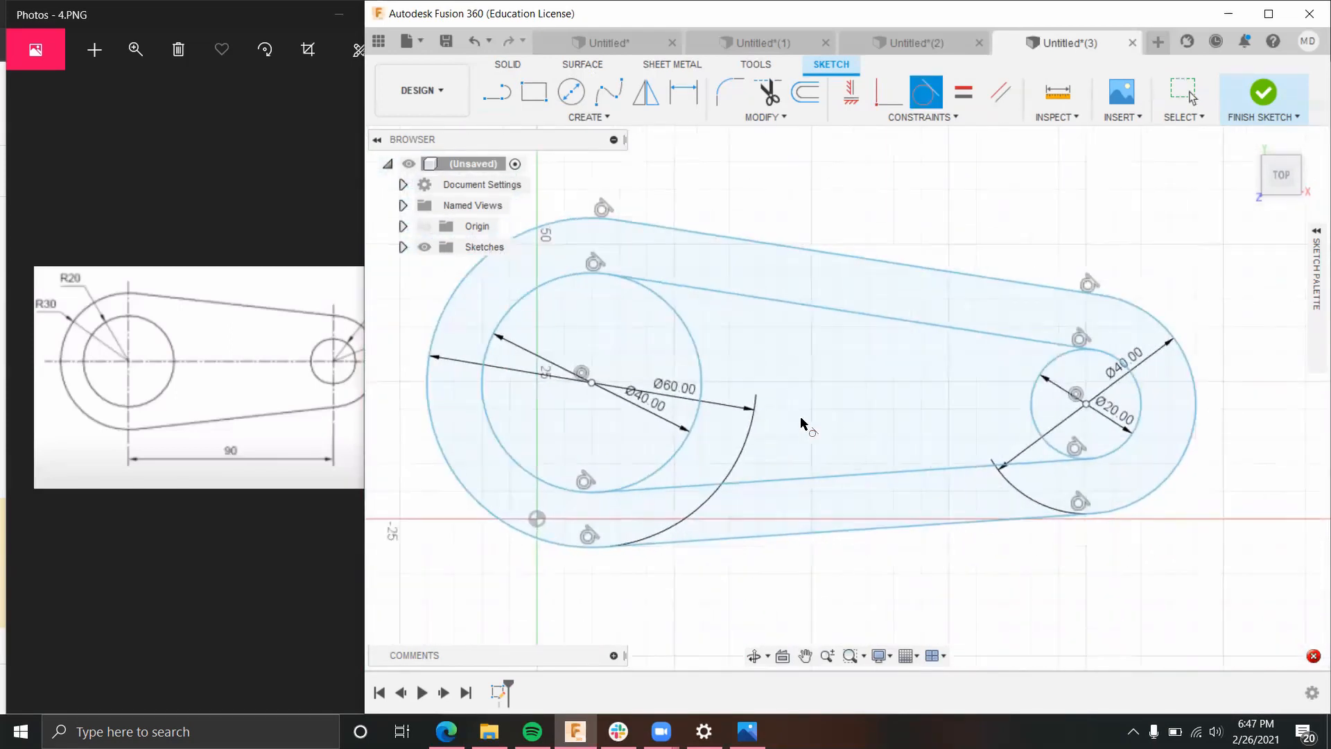
left_click(767, 92)
left_click(703, 364)
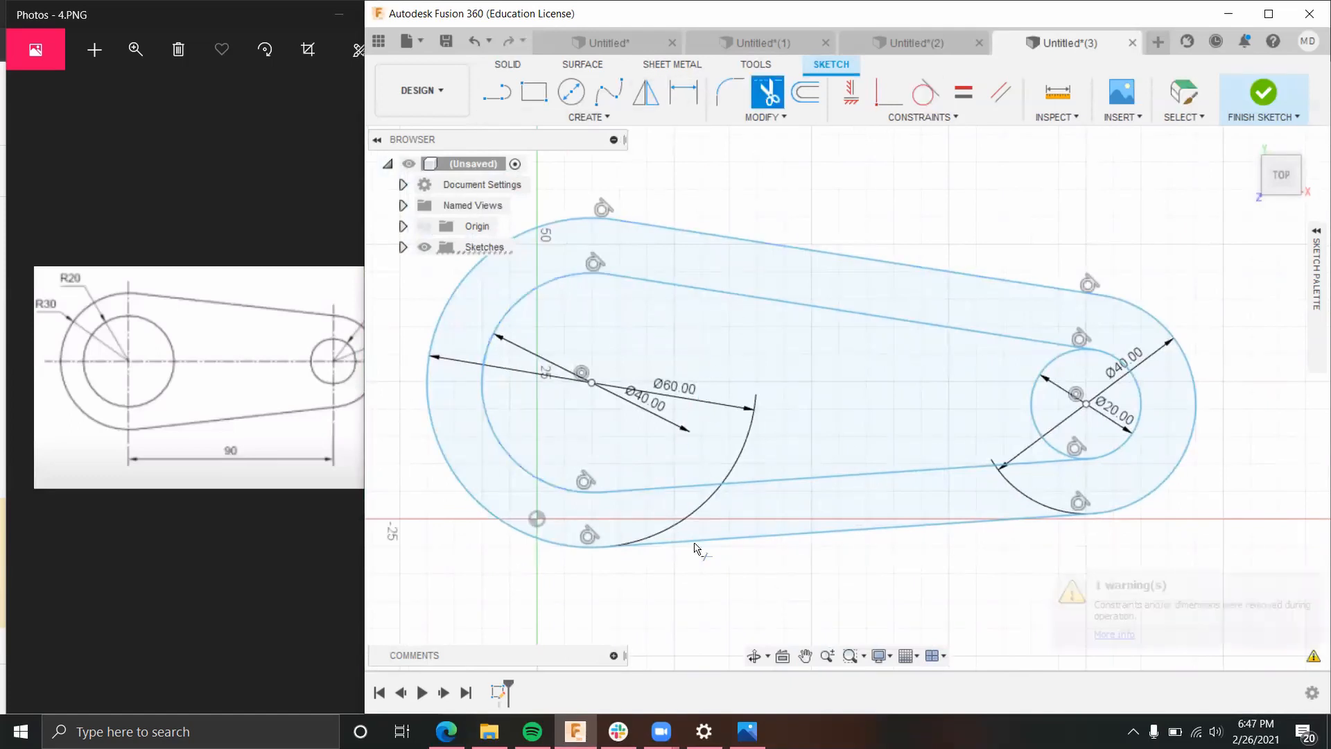
left_click(1038, 396)
left_click(1263, 95)
Step: Extrude the closed ring between the outer and inner outlines 15 mm as a new body
middle_click_drag(1205, 505, 1170, 400, "shift")
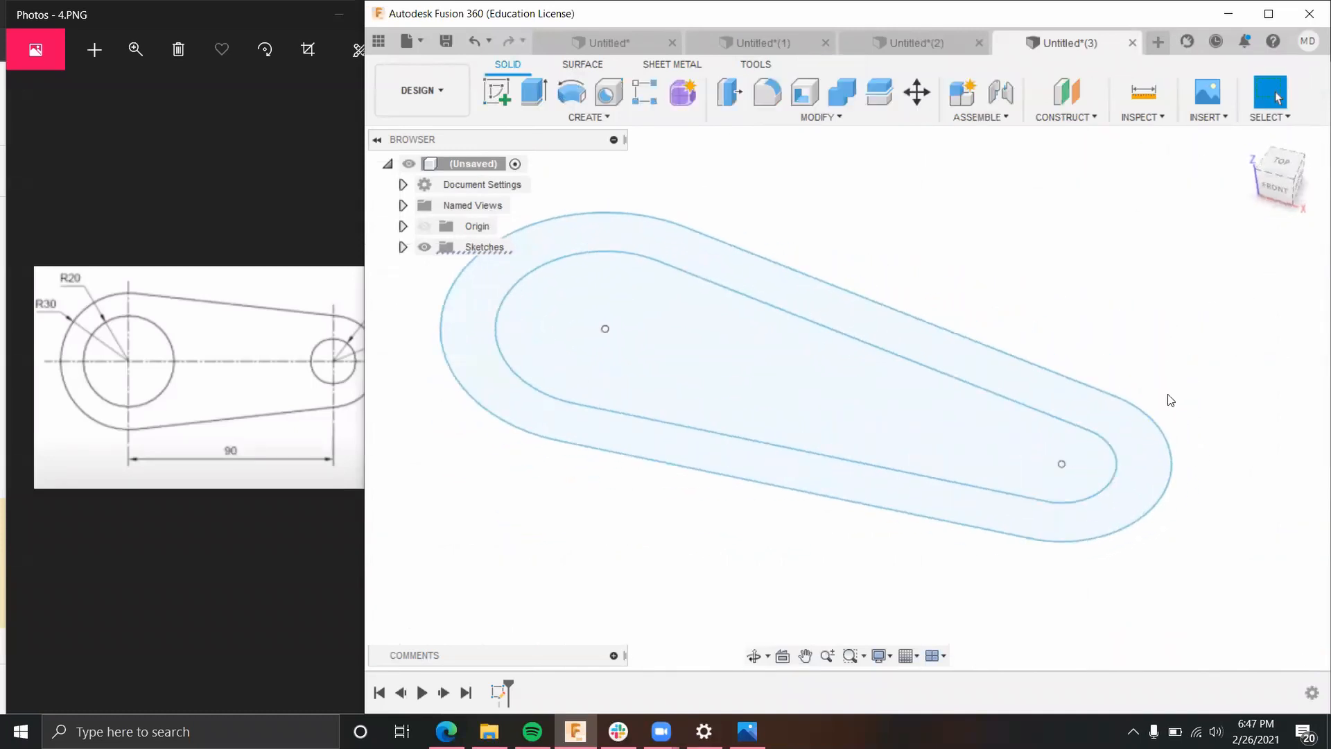
left_click(535, 92)
left_click(836, 309)
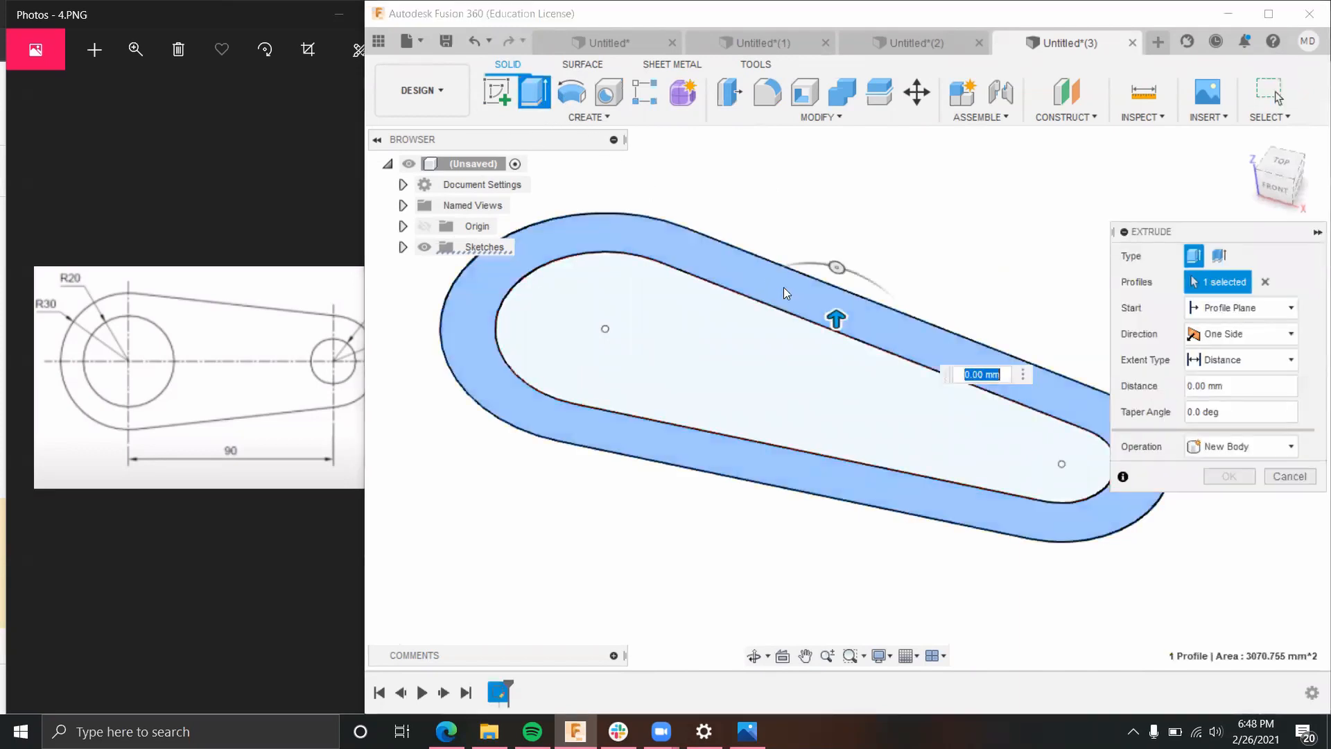
left_click_drag(838, 319, 836, 260)
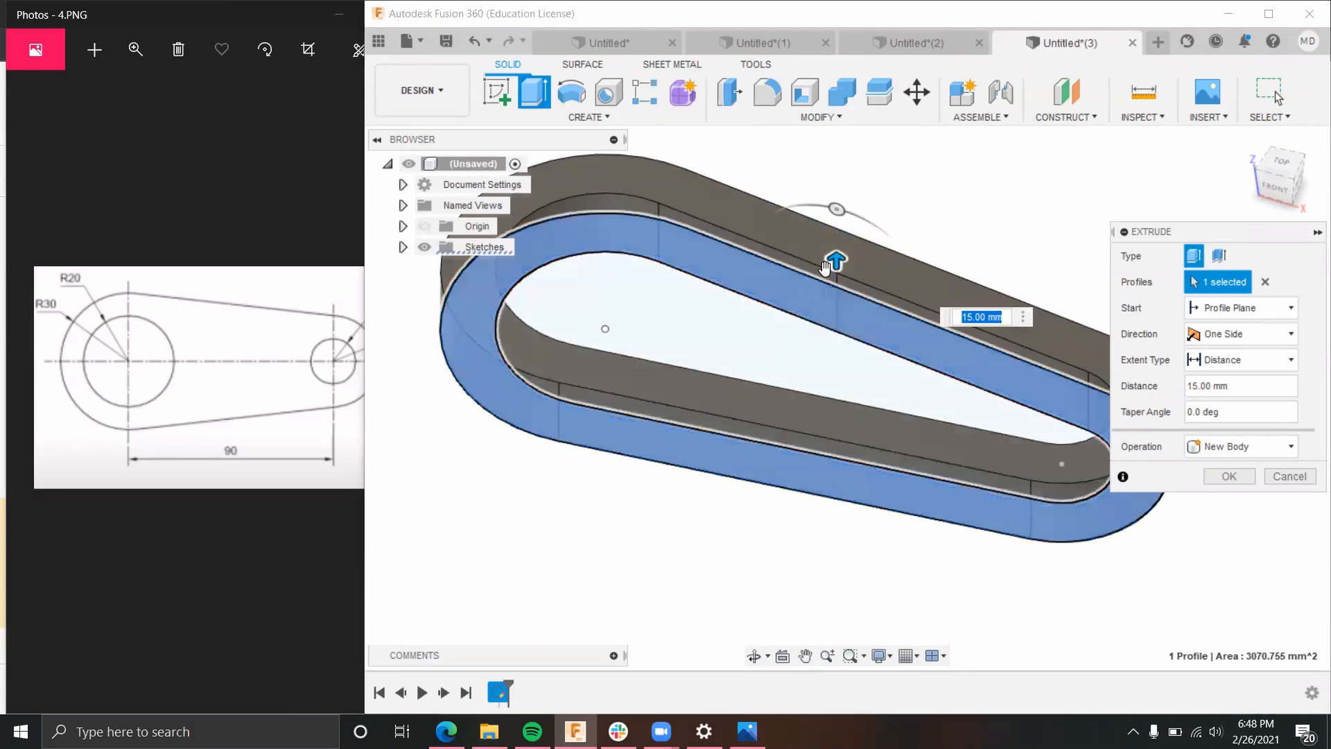
key("Return")
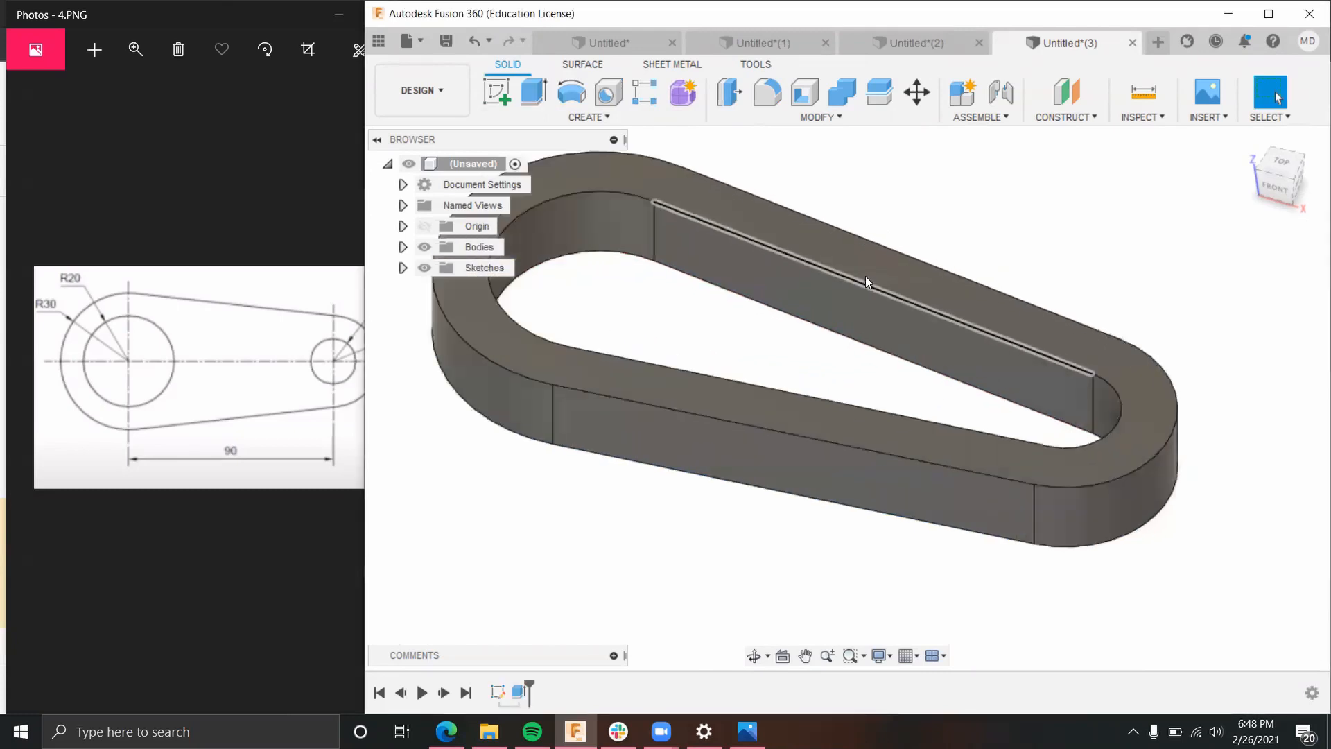
Step: Fillet the edges of the frame's top face with a 5 mm radius
scroll(993, 222, "down", 2)
mouse_move(992, 204)
middle_mouse_down("shift")
mouse_move(1007, 270)
mouse_move(1005, 226)
middle_mouse_up("shift")
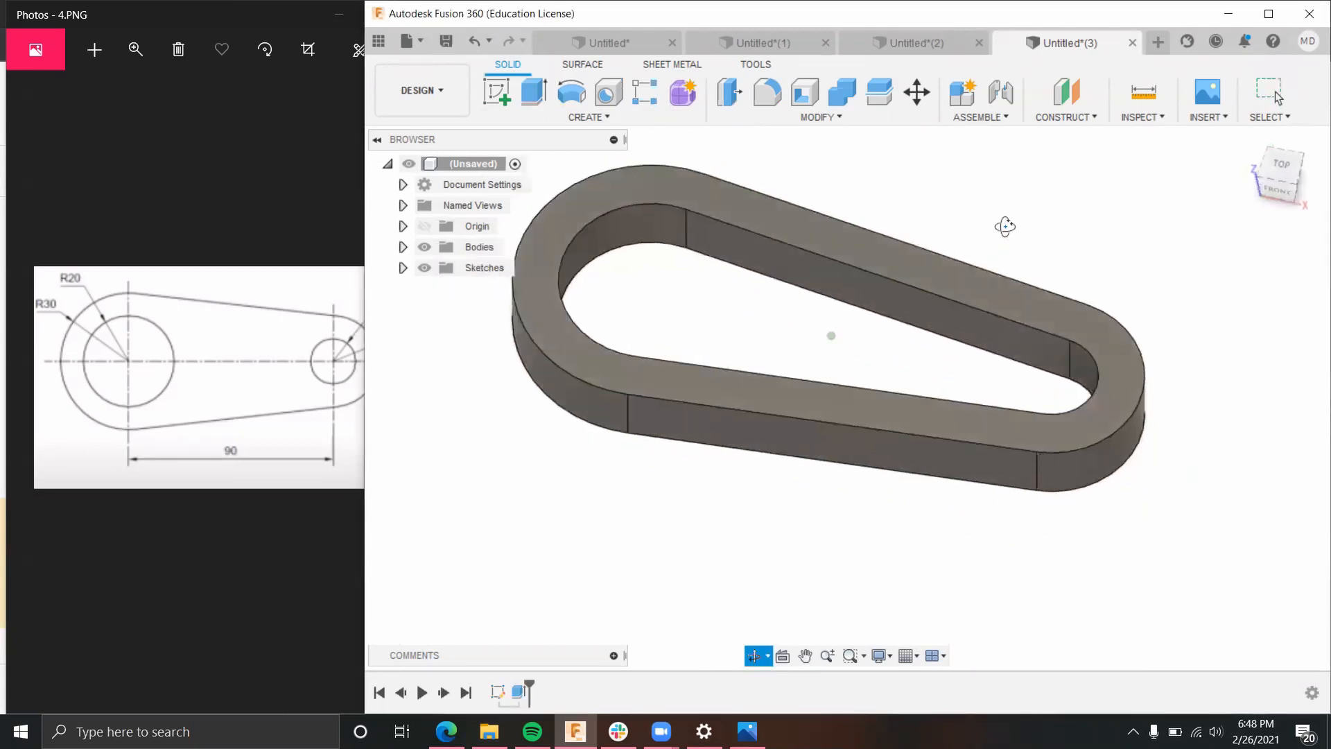
middle_click_drag(948, 295, 942, 316)
key("Escape")
scroll(936, 291, "up", 2)
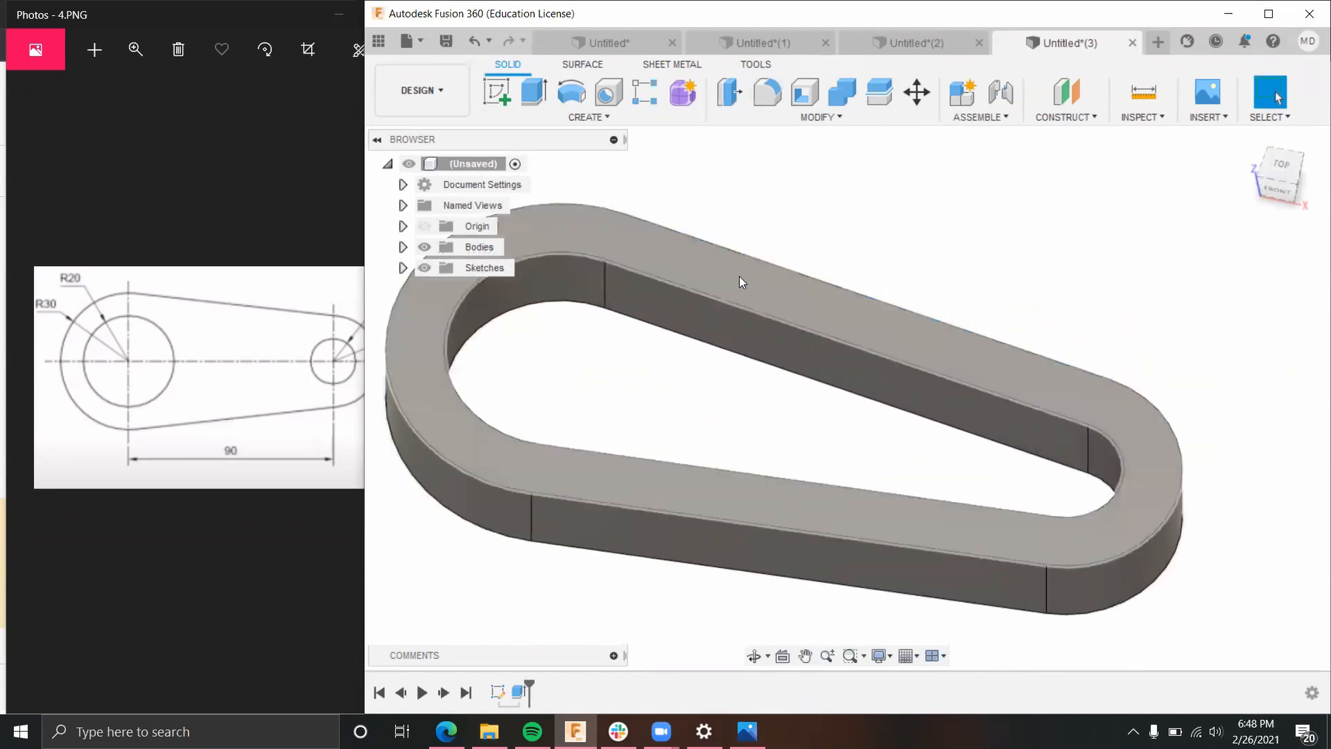
left_click(739, 276)
left_click(767, 92)
left_click_drag(459, 320, 448, 320)
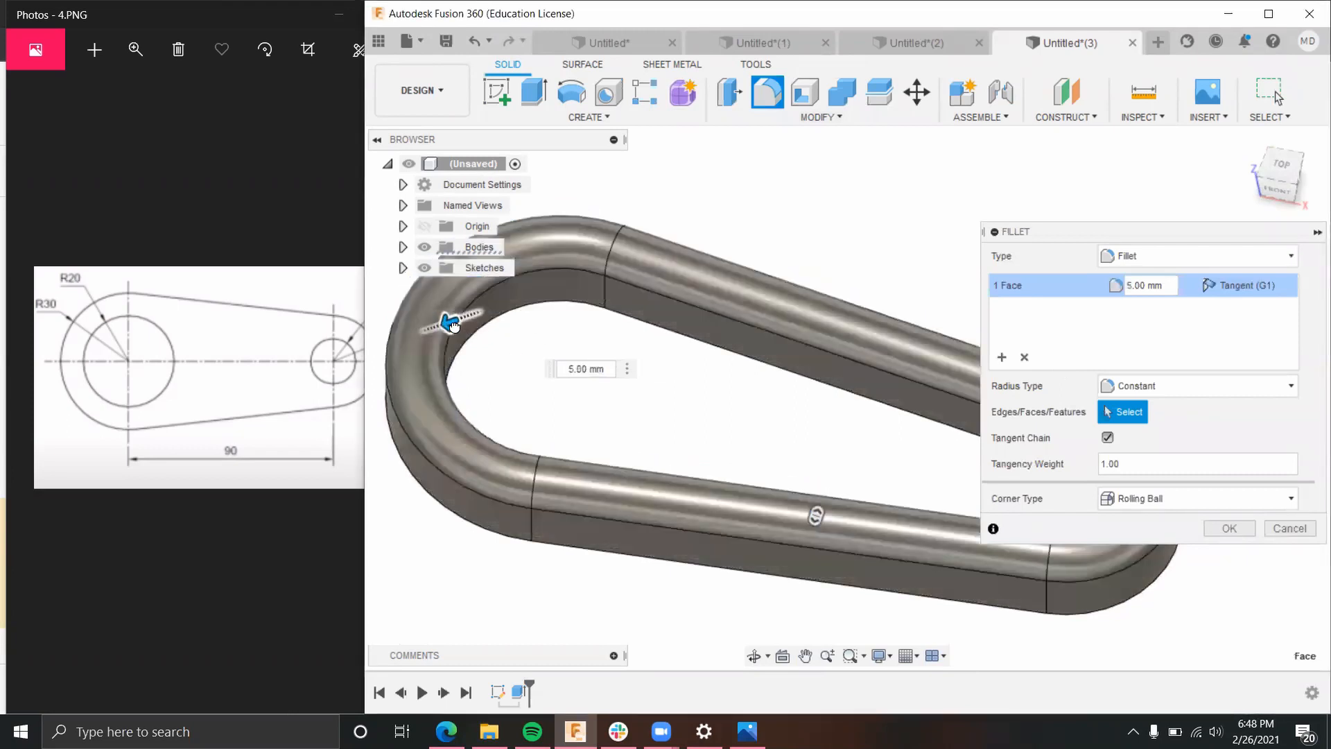
key("Return")
Step: Fillet the edges of the frame's bottom face to round the underside
middle_click_drag(704, 455, 693, 243, "shift")
left_click(694, 243)
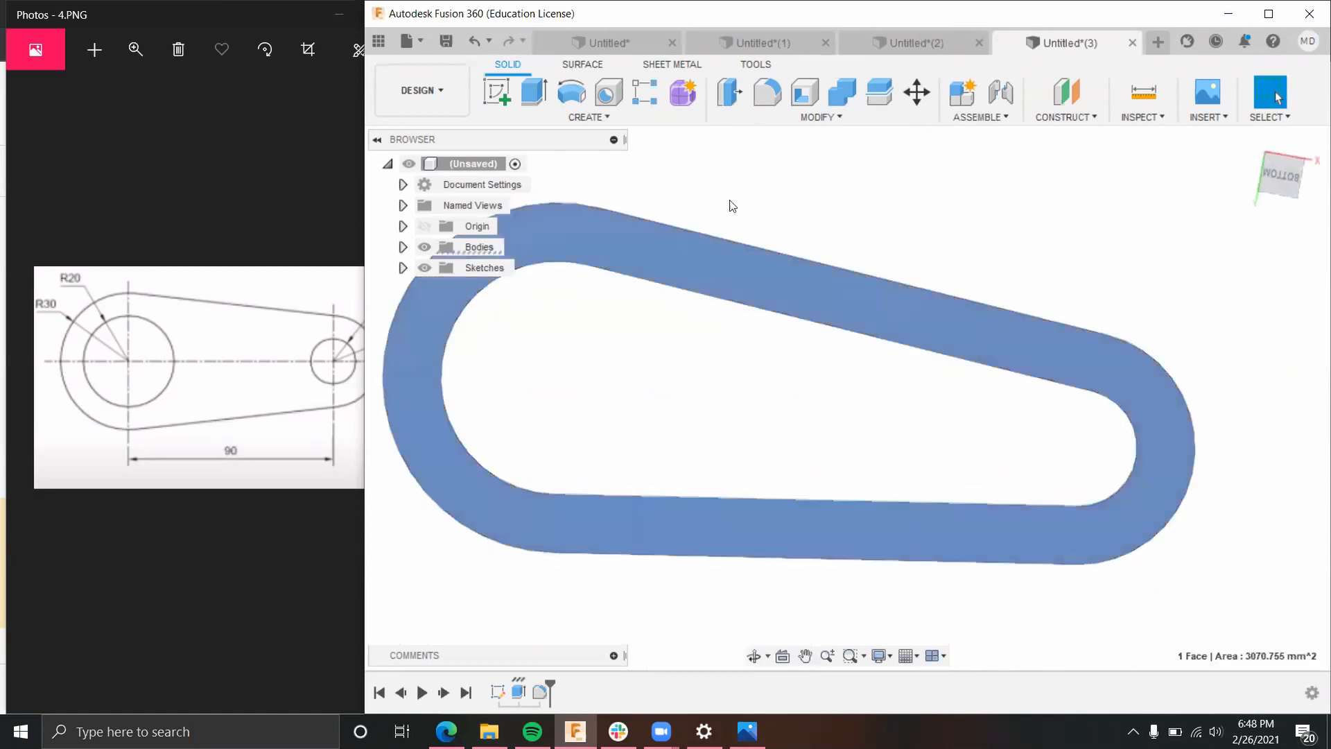
key("f")
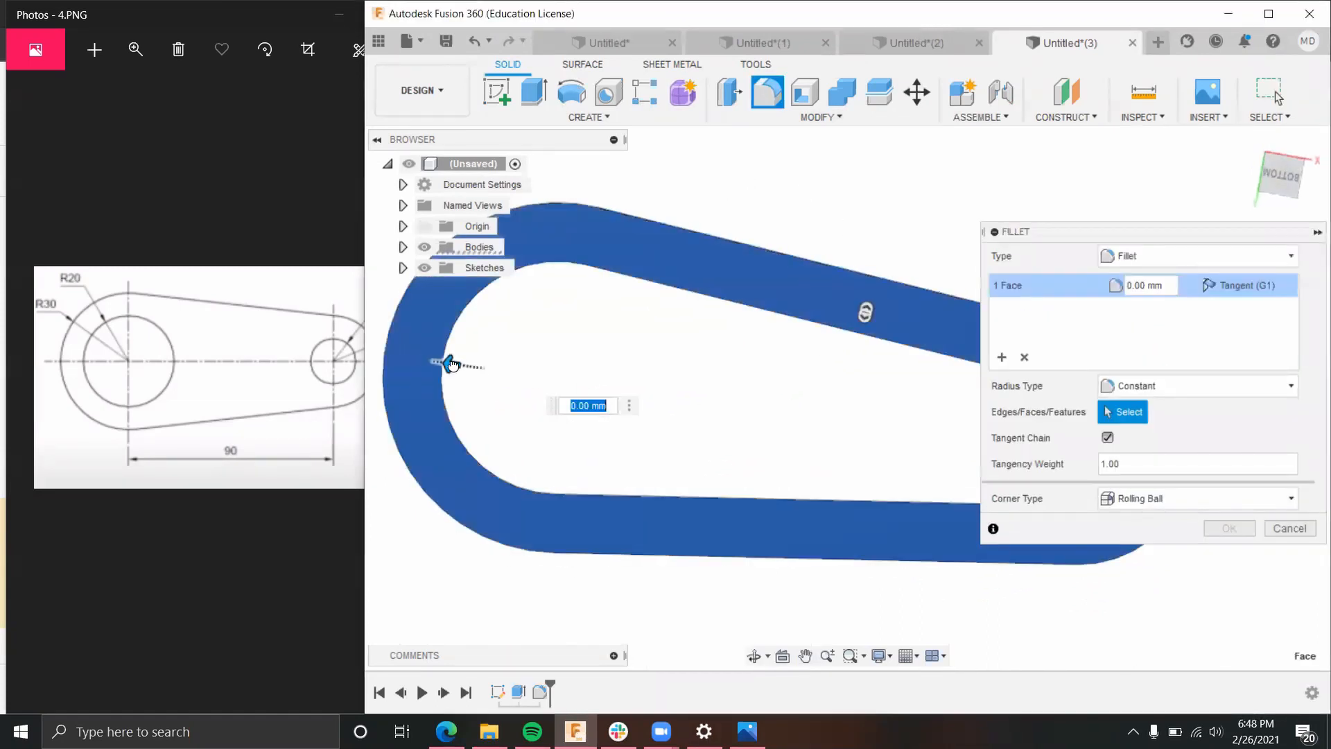
left_click(450, 364)
key("Escape")
middle_click_drag(615, 395, 617, 457, "shift")
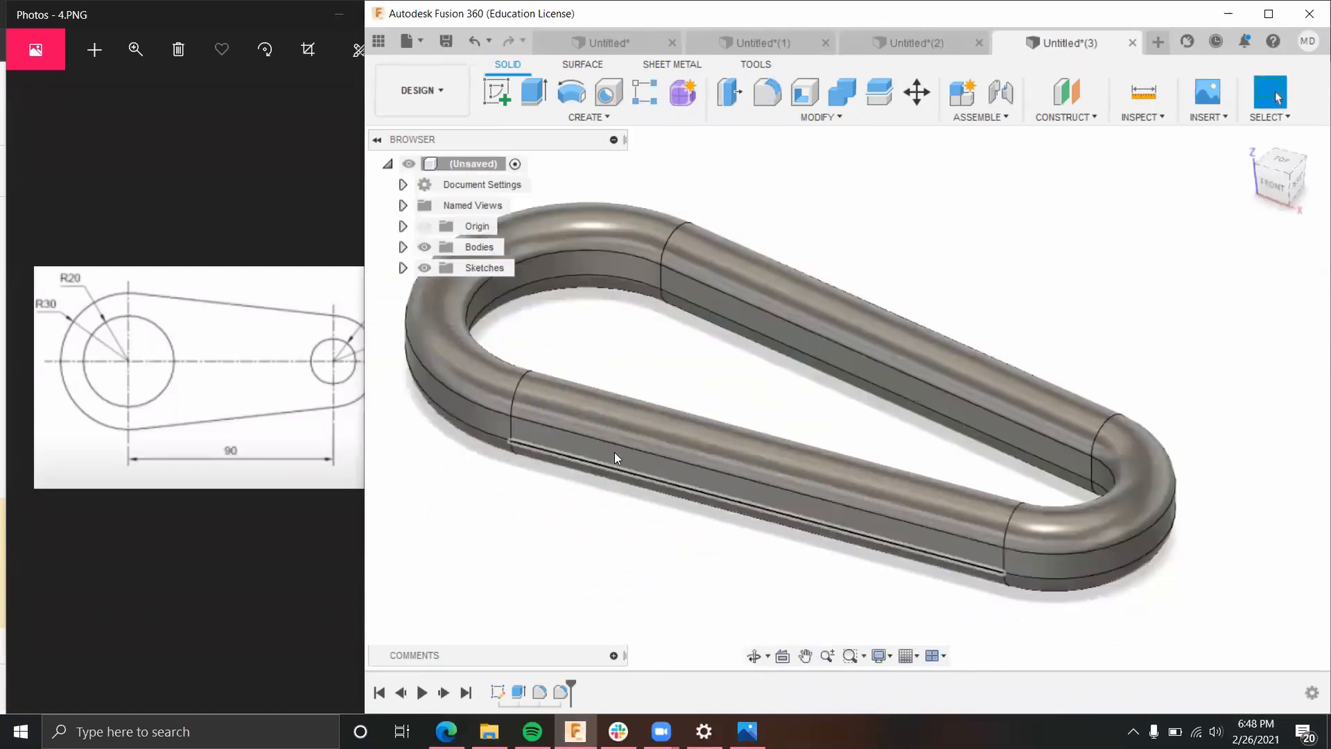
Step: Examine the rounded frame from several angles and compare it with the 4.PNG drawing
scroll(624, 443, "down", 3)
middle_click_drag(668, 395, 773, 438, "shift")
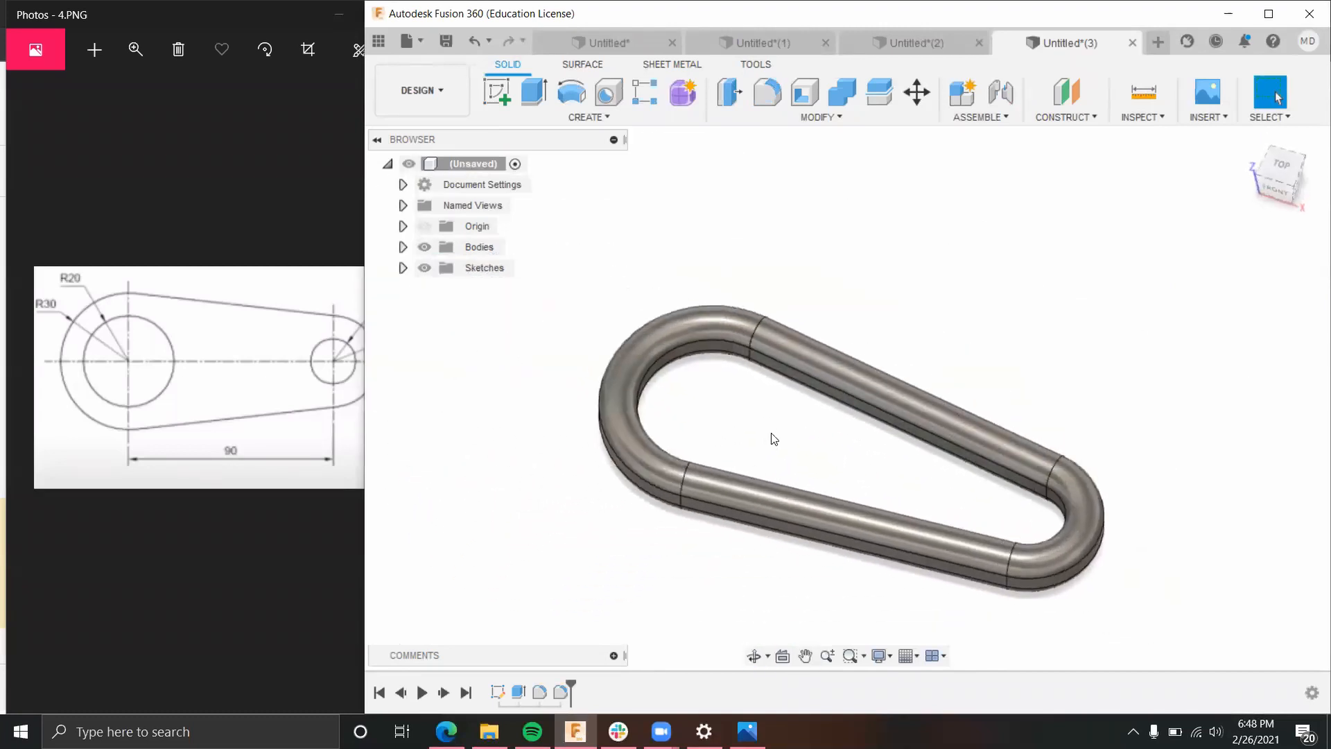
left_click(223, 394)
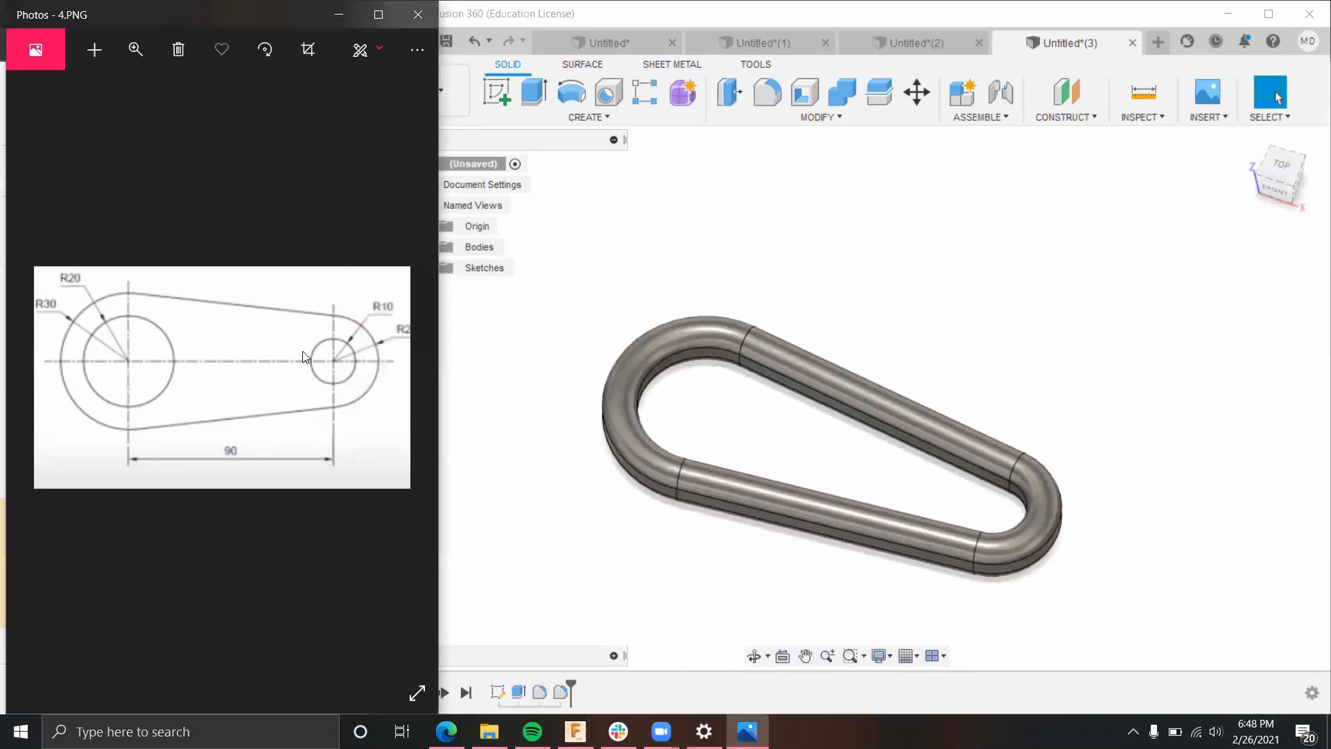
left_click(798, 442)
scroll(832, 447, "up", 4)
middle_click_drag(796, 461, 594, 520, "shift")
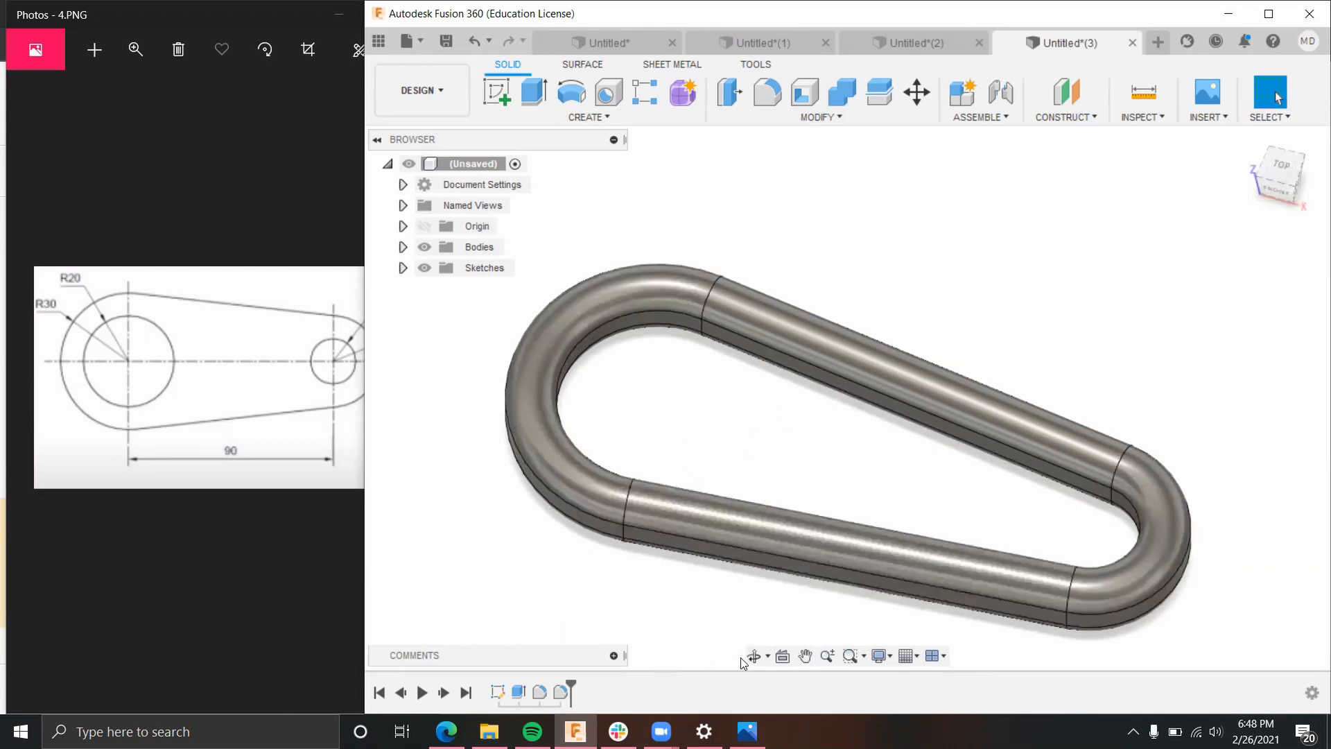
scroll(695, 398, "down", 2)
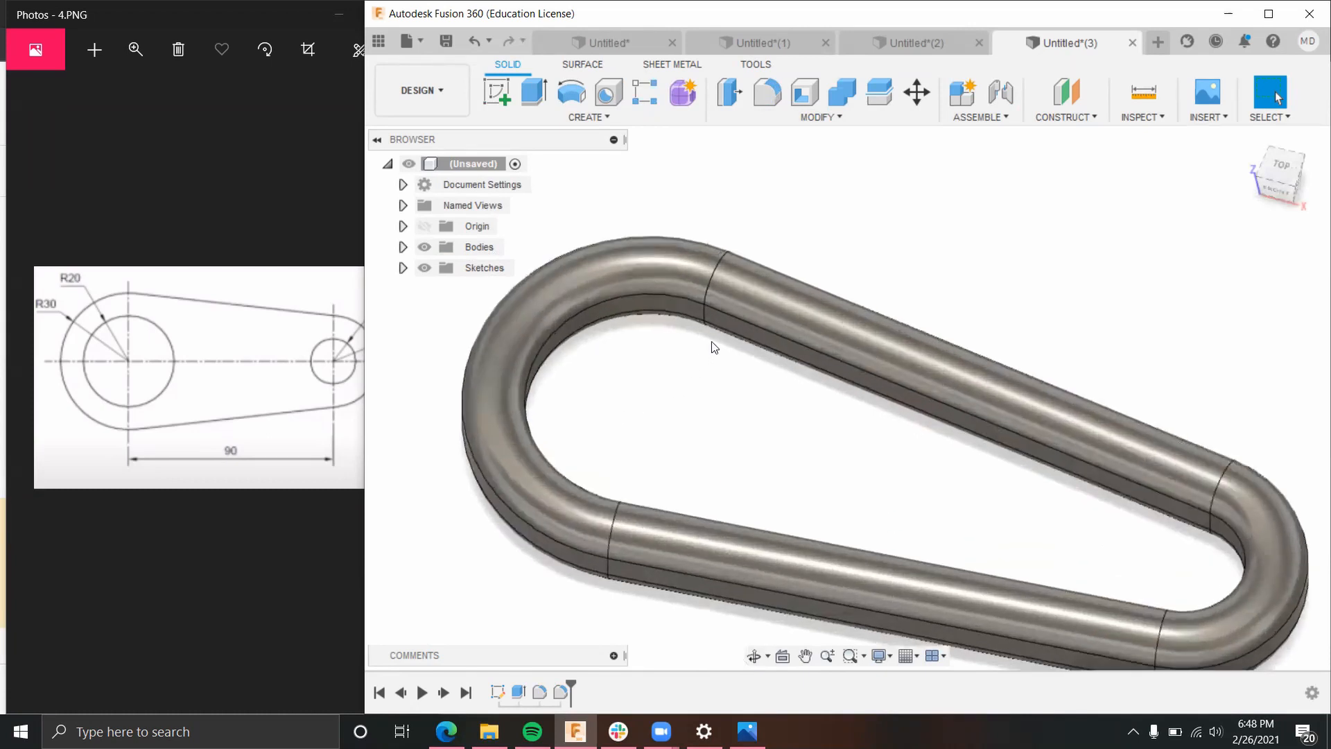
middle_click_drag(748, 387, 695, 442, "shift")
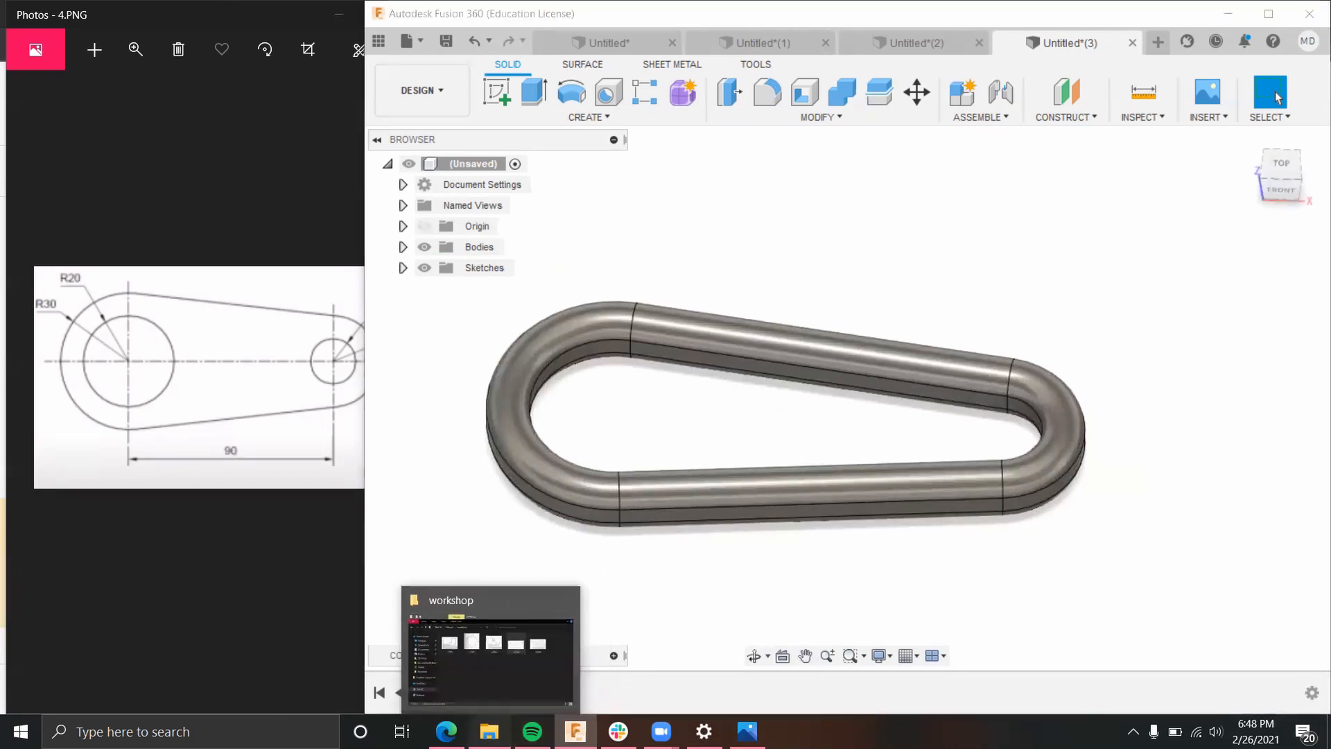
Step: Switch to the workshop folder, view the 5.PNG drawing, and return to the lever model
left_click(489, 731)
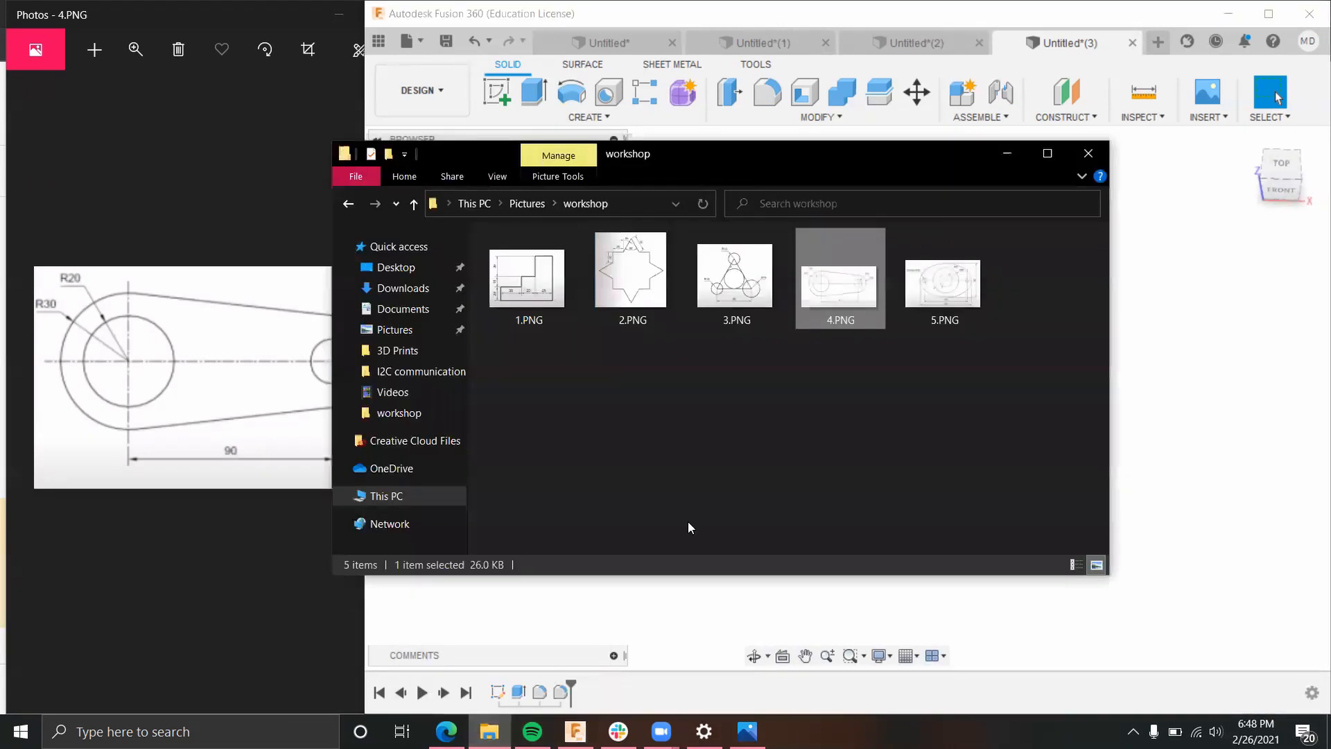
left_click(936, 286)
double_click(936, 287)
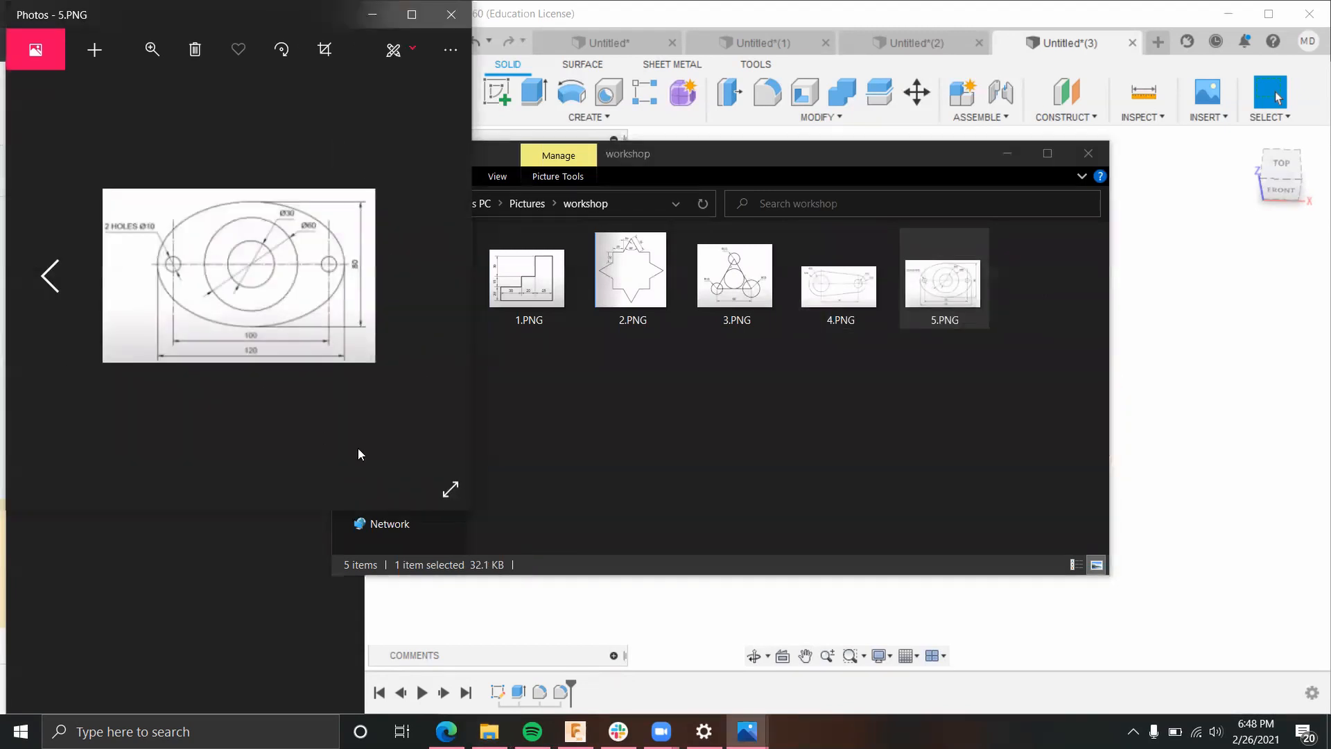
left_click(372, 14)
left_click(1088, 153)
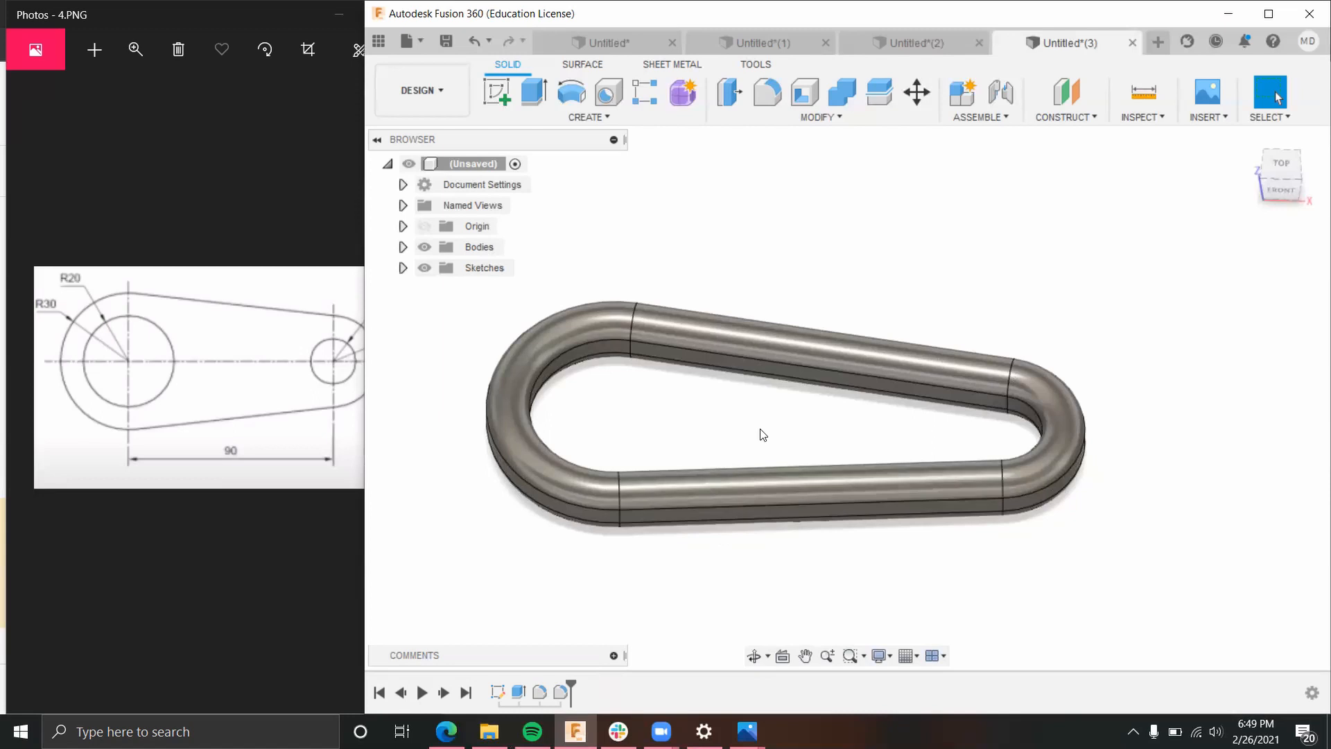
Step: On the horizontal ground plane, sketch a line about 35 mm long crossing the frame's lower bar near the large end
scroll(676, 402, "up", 4)
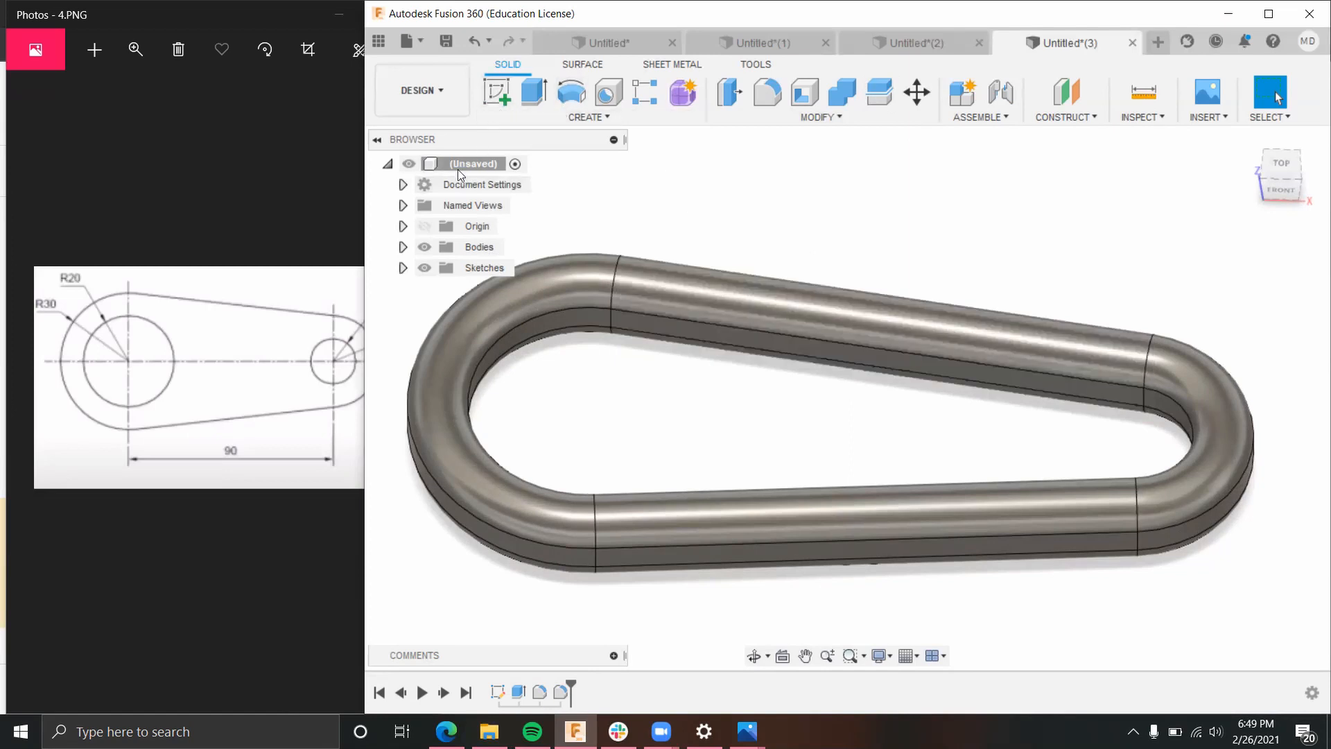
left_click(1284, 168)
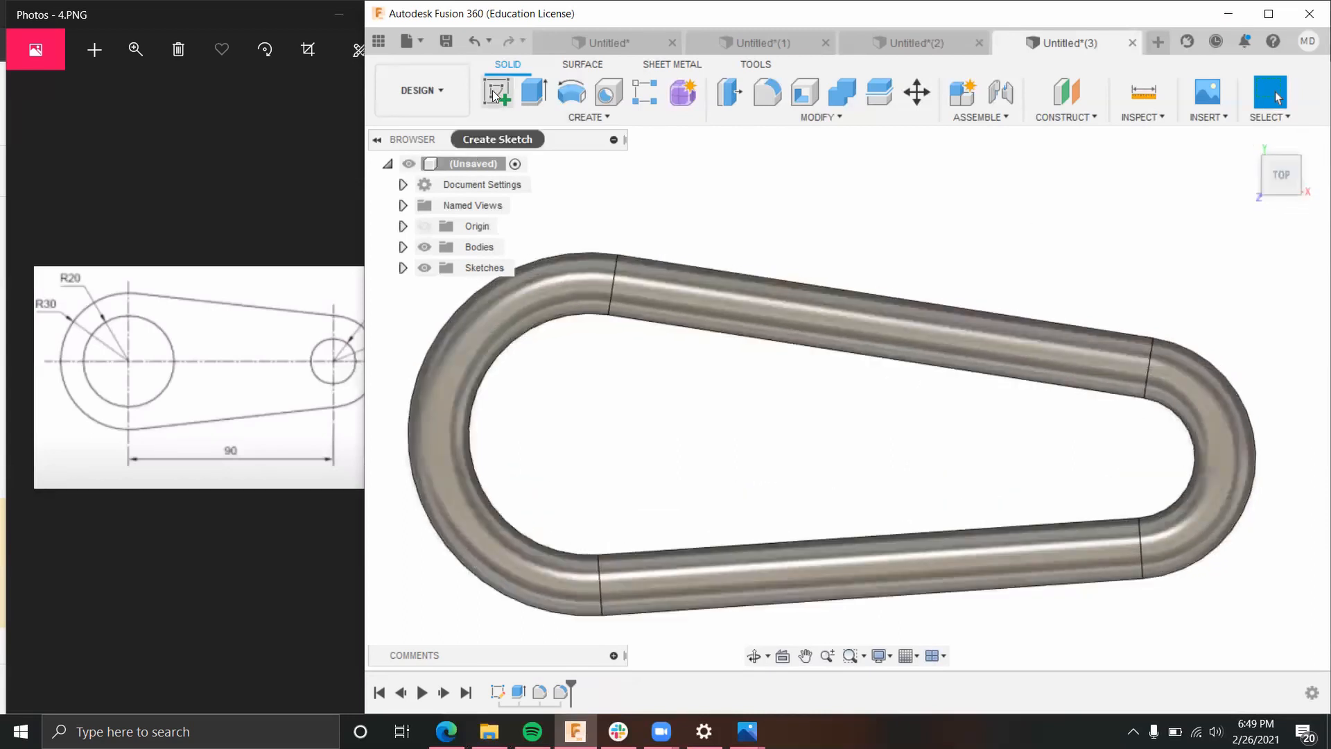
left_click(494, 93)
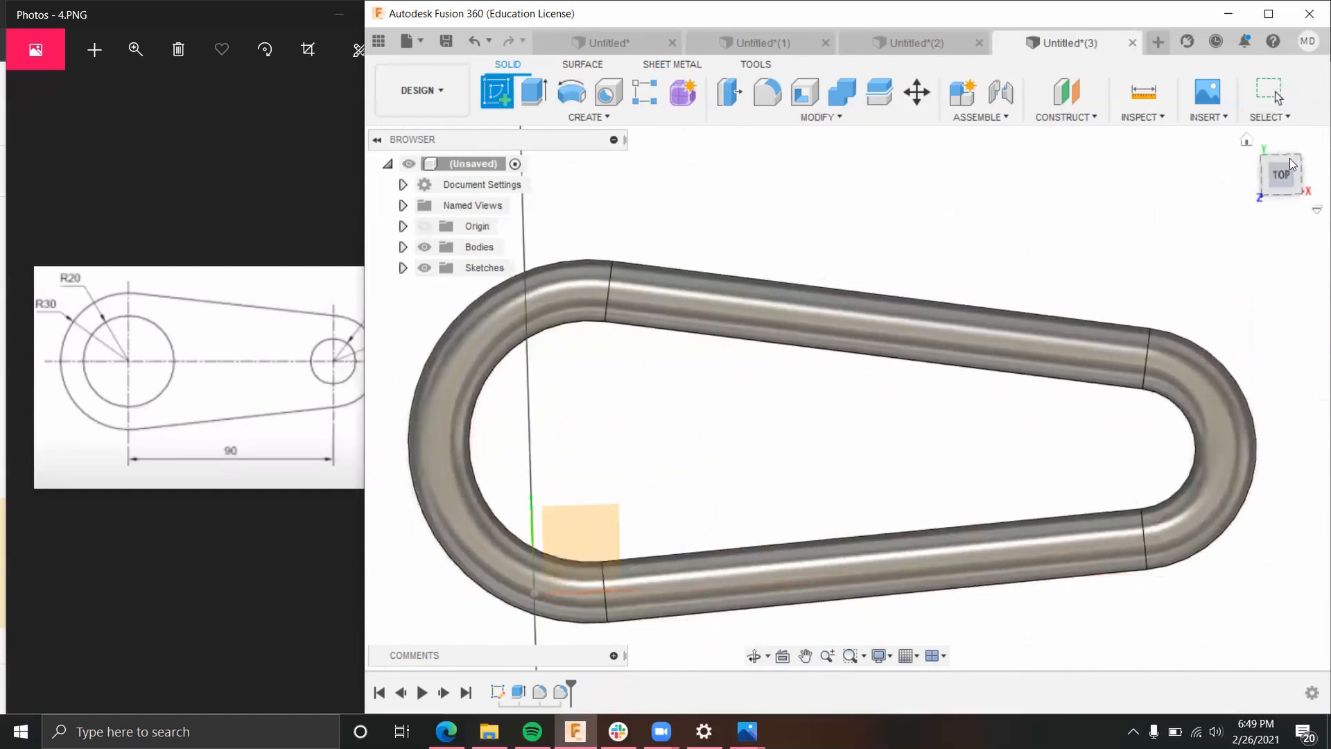
left_click(574, 522)
key("l")
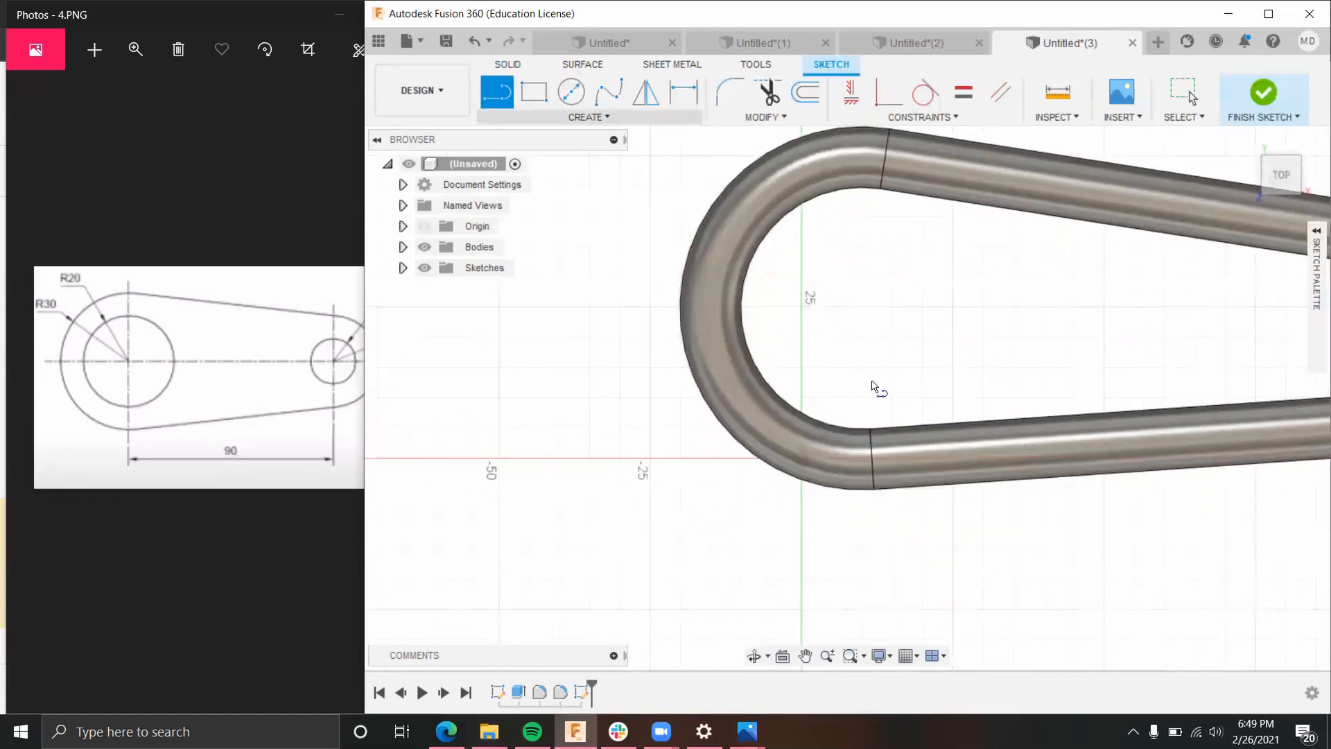
left_click(854, 349)
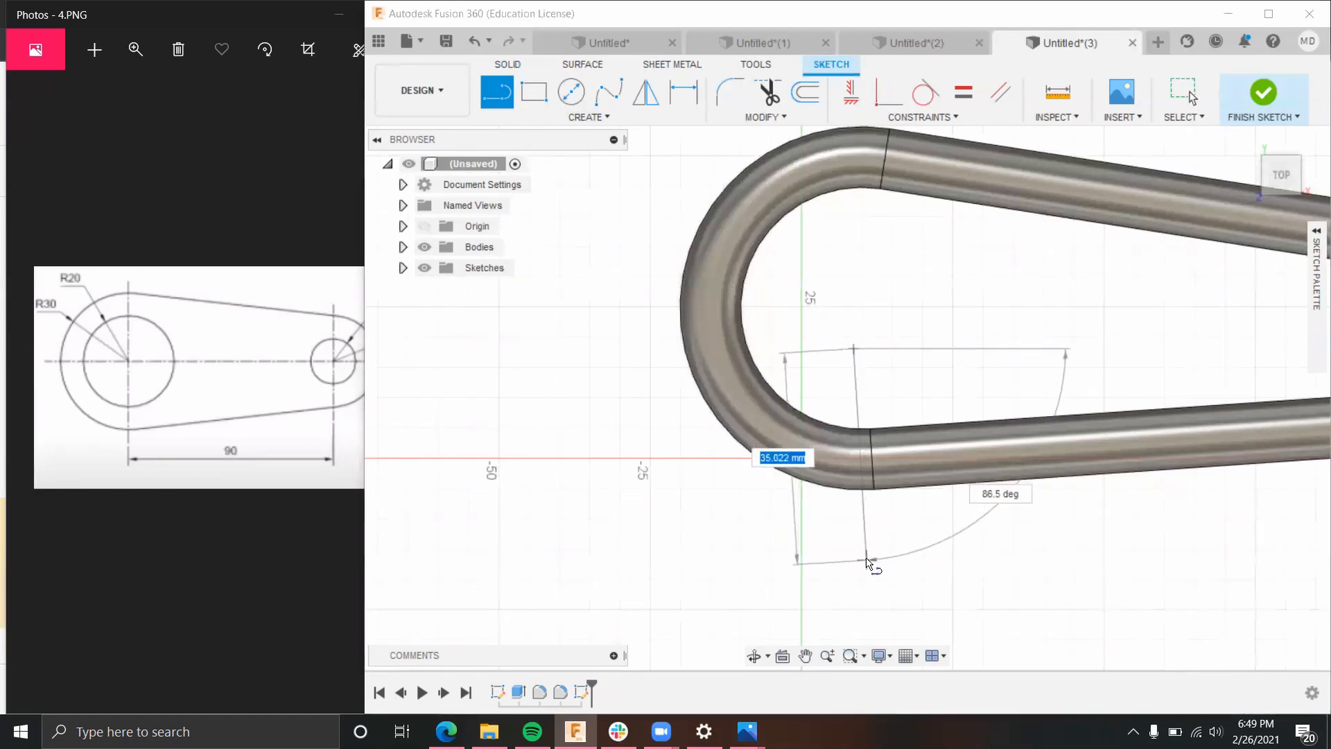
scroll(872, 521, "up", 2)
scroll(882, 485, "down", 2)
key("Escape")
Step: Sketch a second line crossing the lower bar near the small end, roughly parallel to the first, and finish the sketch
middle_click_drag(1070, 519, 998, 485, "shift")
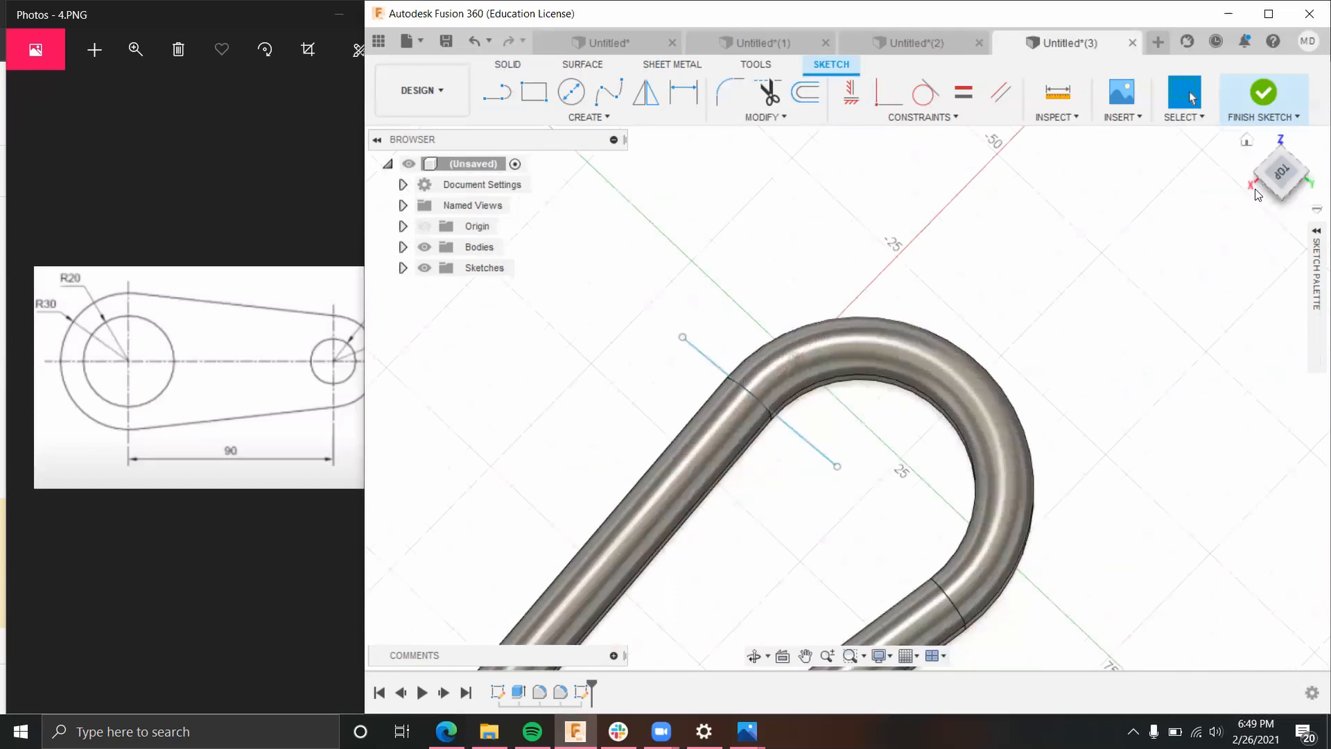
left_click(1291, 167)
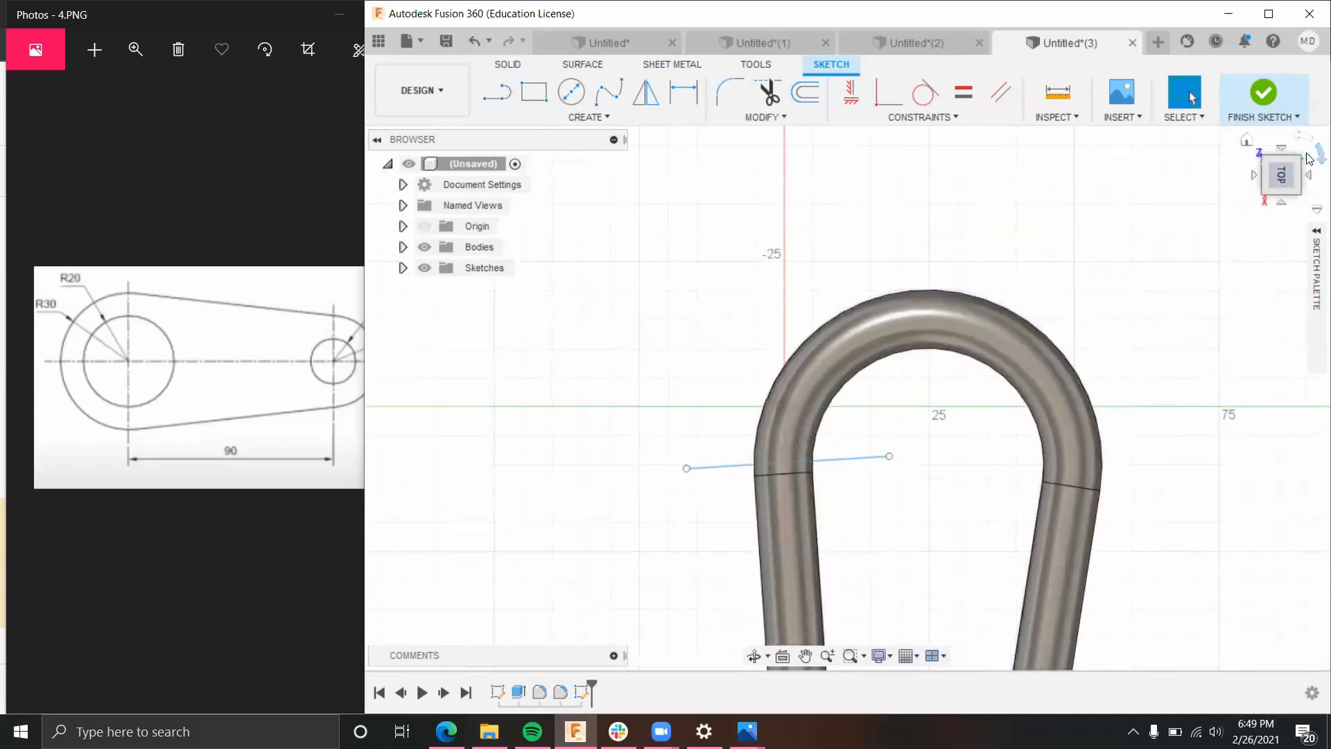
left_click(1302, 139)
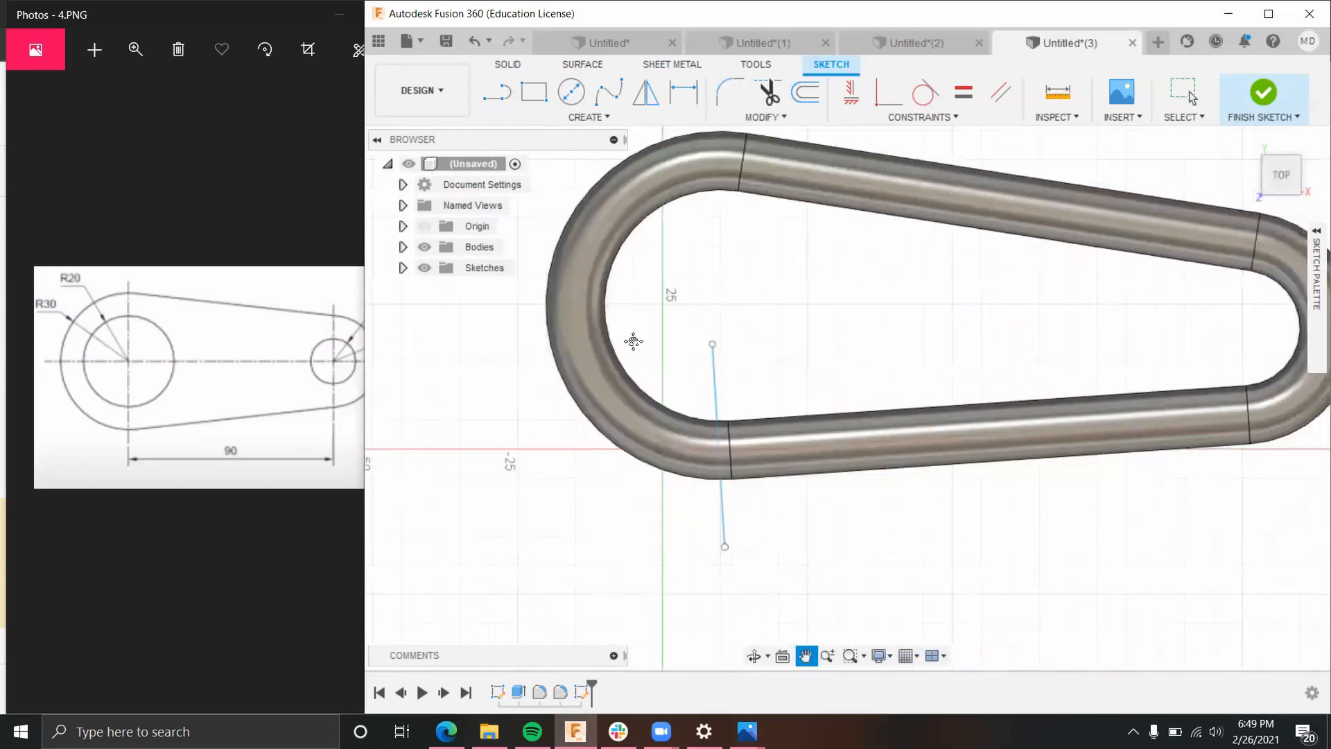
left_click(504, 93)
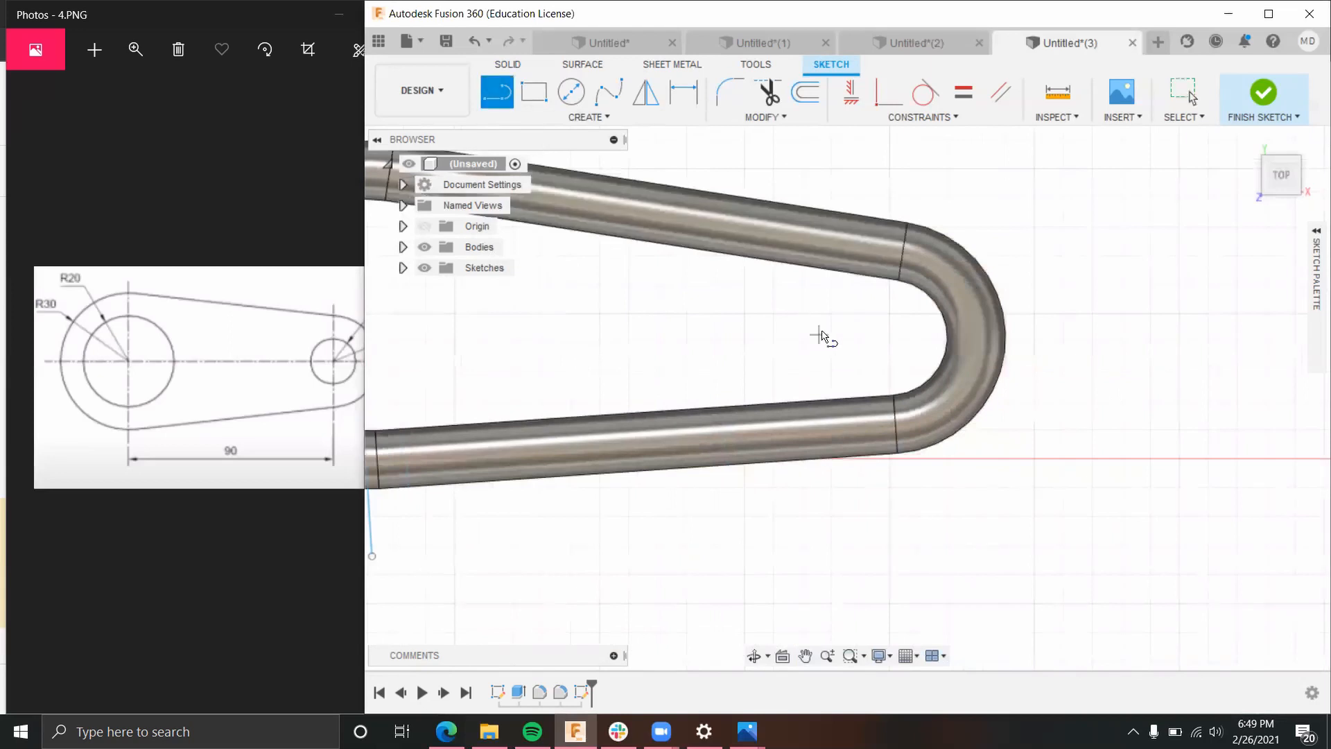
left_click(865, 330)
left_click(888, 519)
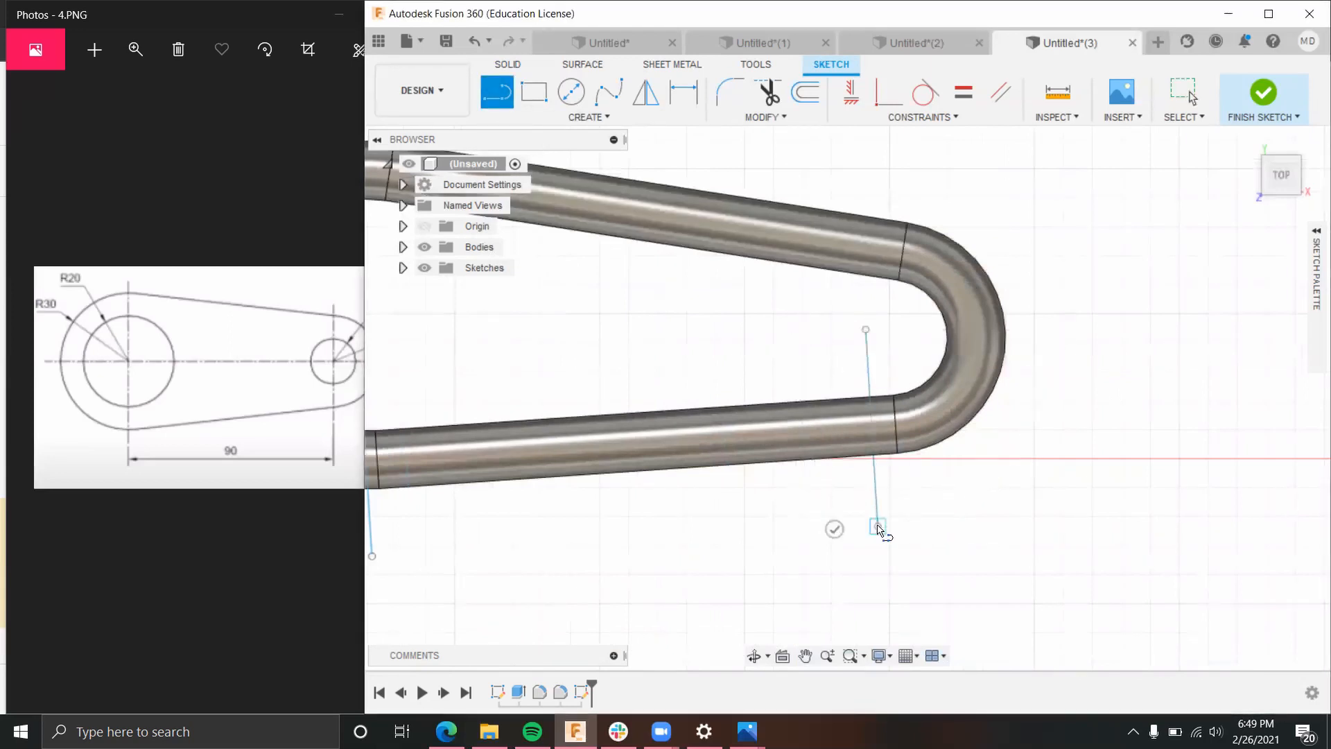
scroll(689, 381, "up", 1)
key("Escape")
scroll(689, 350, "up", 1)
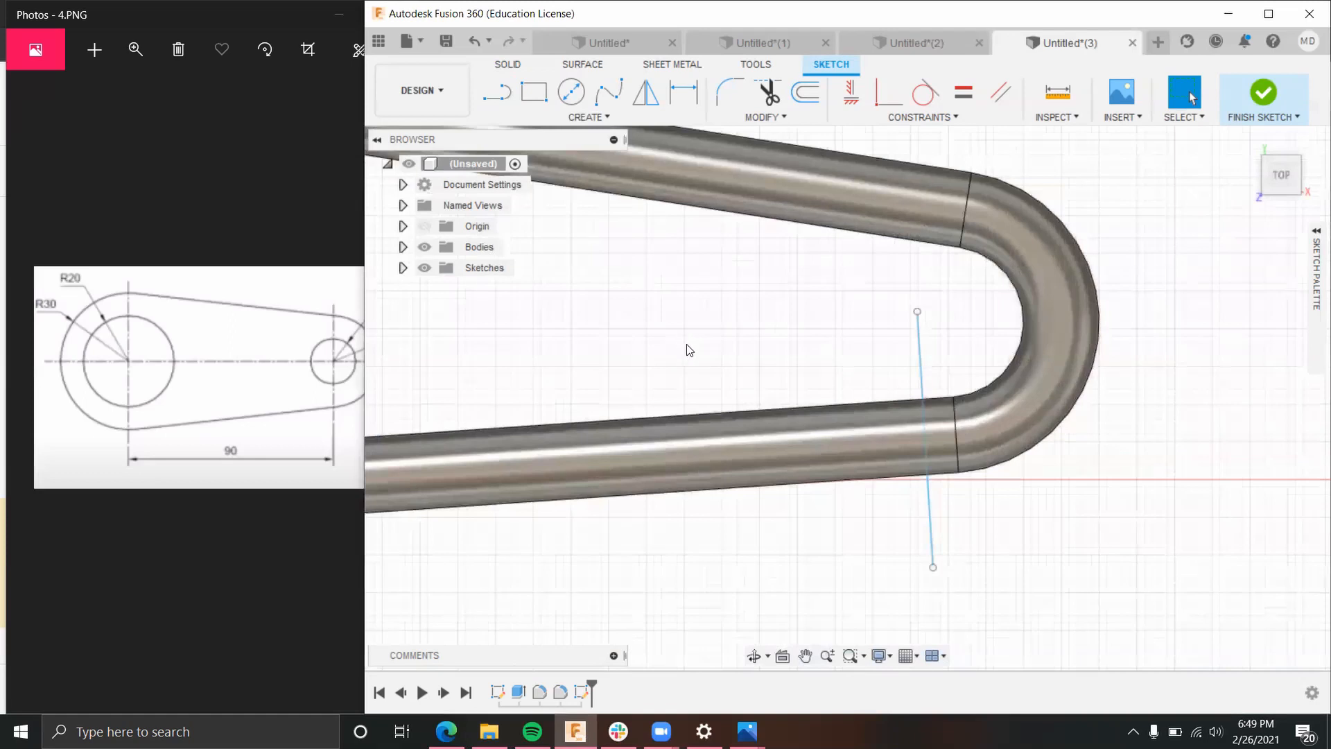
mouse_move(717, 353)
middle_mouse_down()
mouse_move(721, 316)
mouse_move(776, 295)
mouse_move(775, 271)
middle_mouse_up()
left_click(1255, 102)
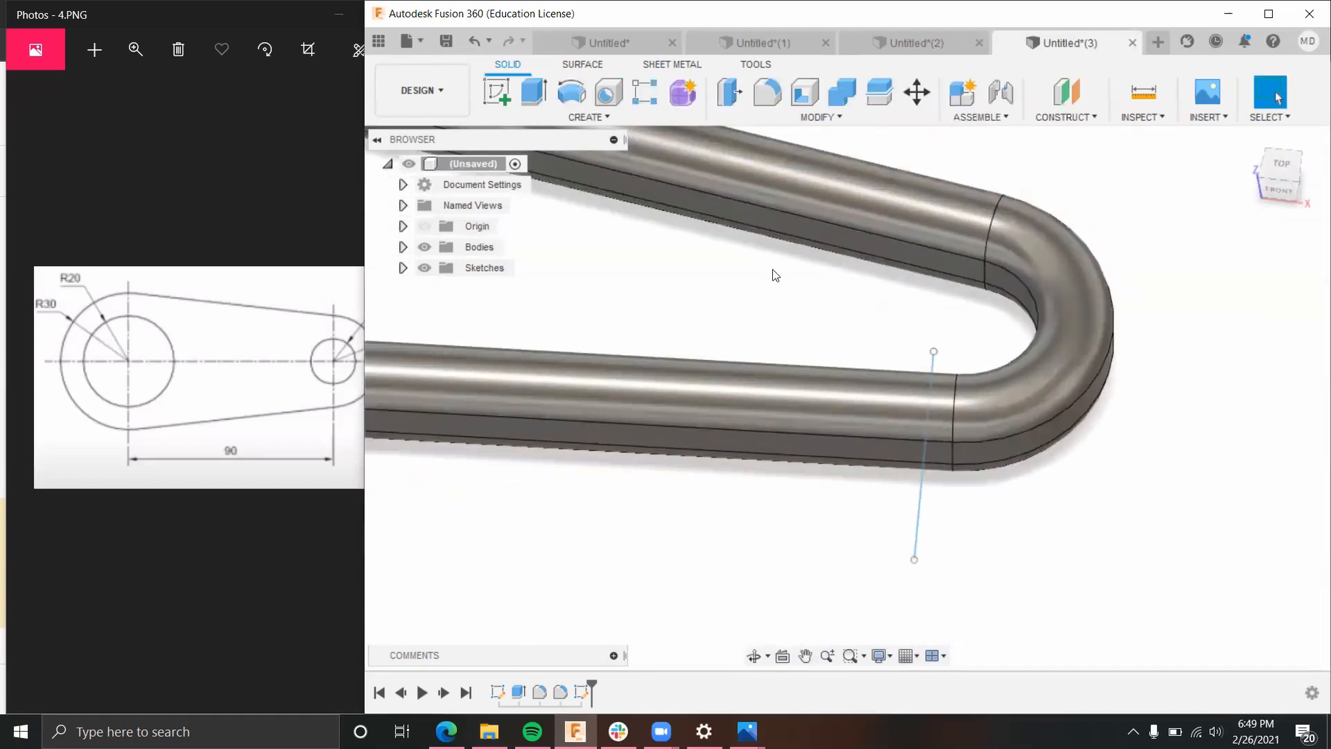
Step: Split the frame body using both sketched lines as splitting tools, with Extend Splitting Tool(s) enabled
scroll(723, 283, "down", 3)
left_click(876, 98)
left_click(788, 359)
left_click(1256, 283)
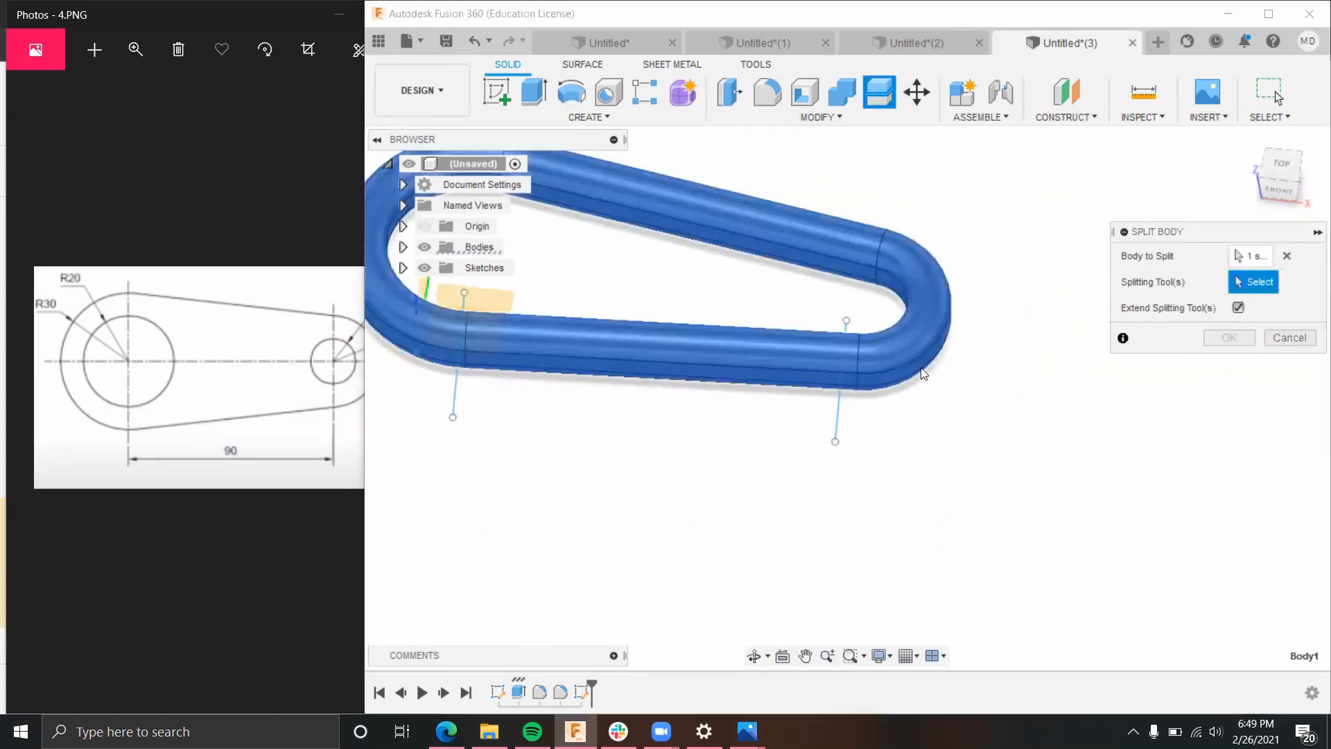
left_click(837, 407)
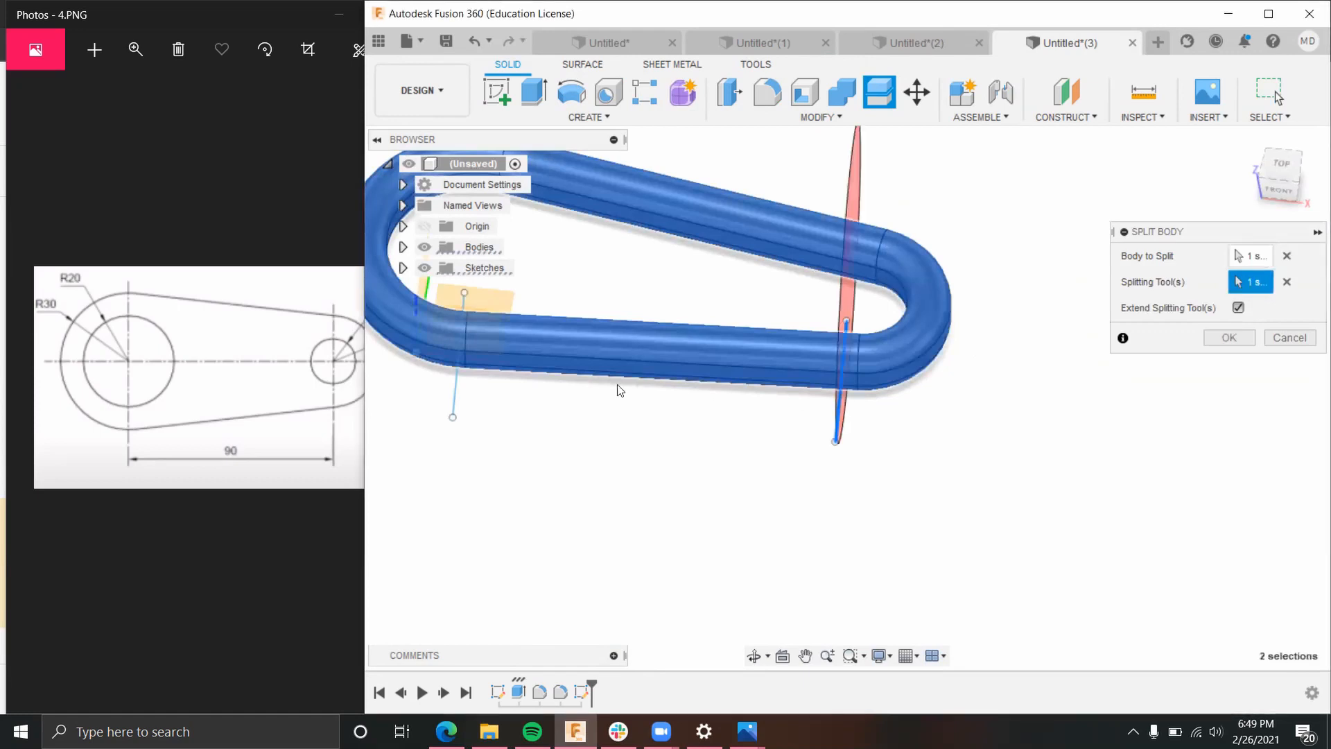
left_click(456, 392)
middle_click_drag(1003, 467, 1145, 459)
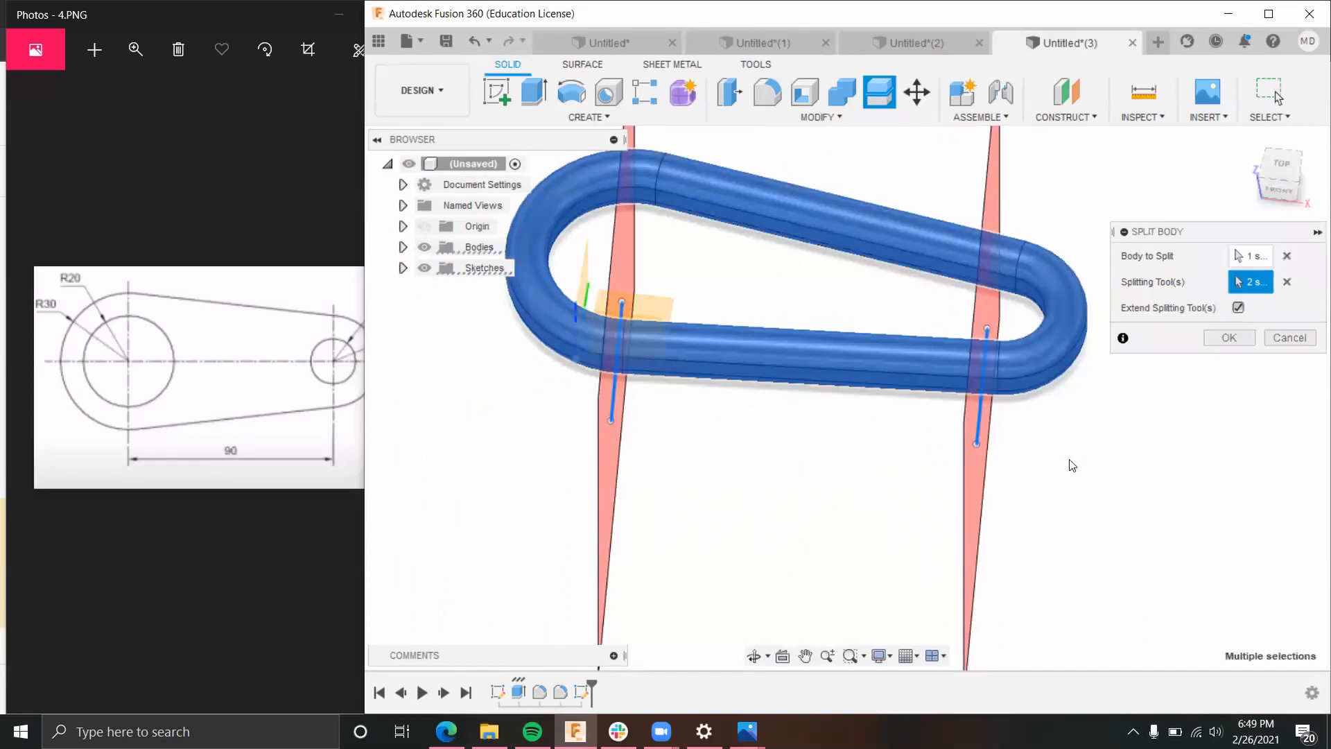
left_click(1229, 338)
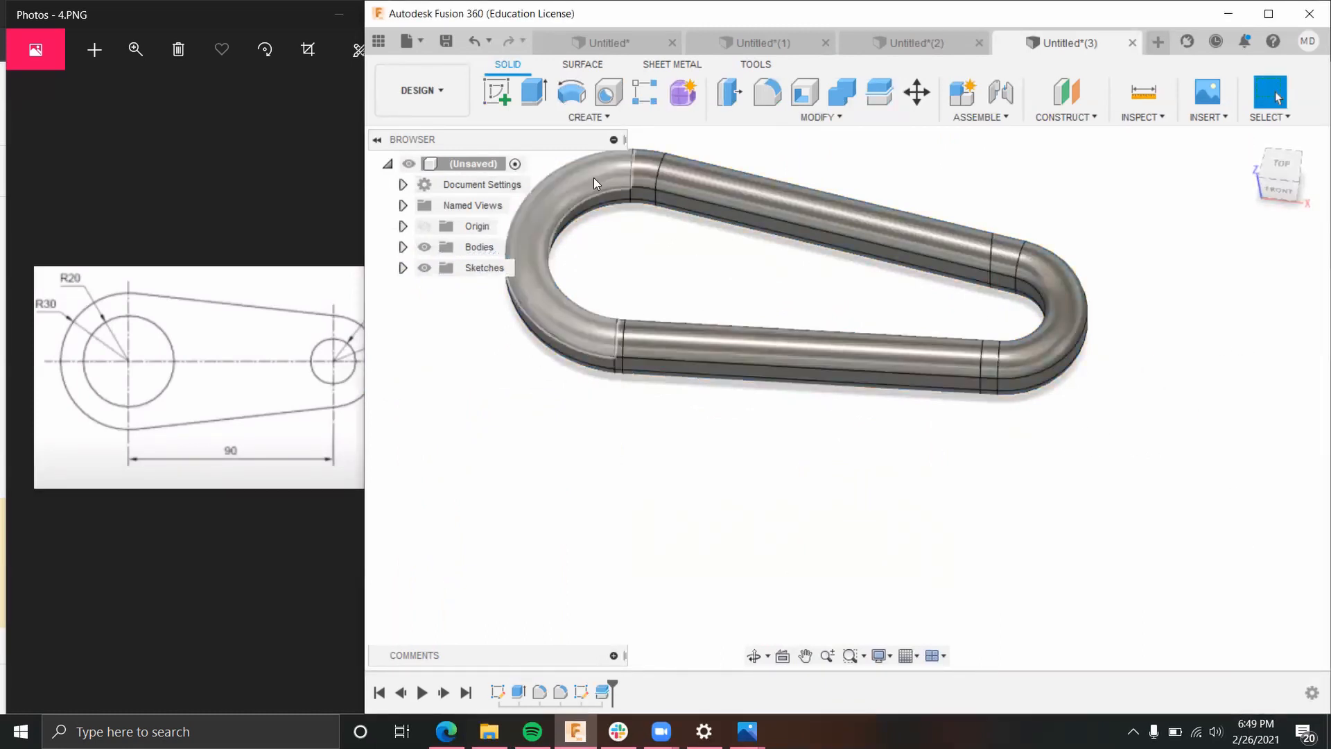
Step: Try to rotate the separated lower bar segment by 15 degrees about the X axis with Move/Copy
left_click(916, 93)
left_click(694, 390)
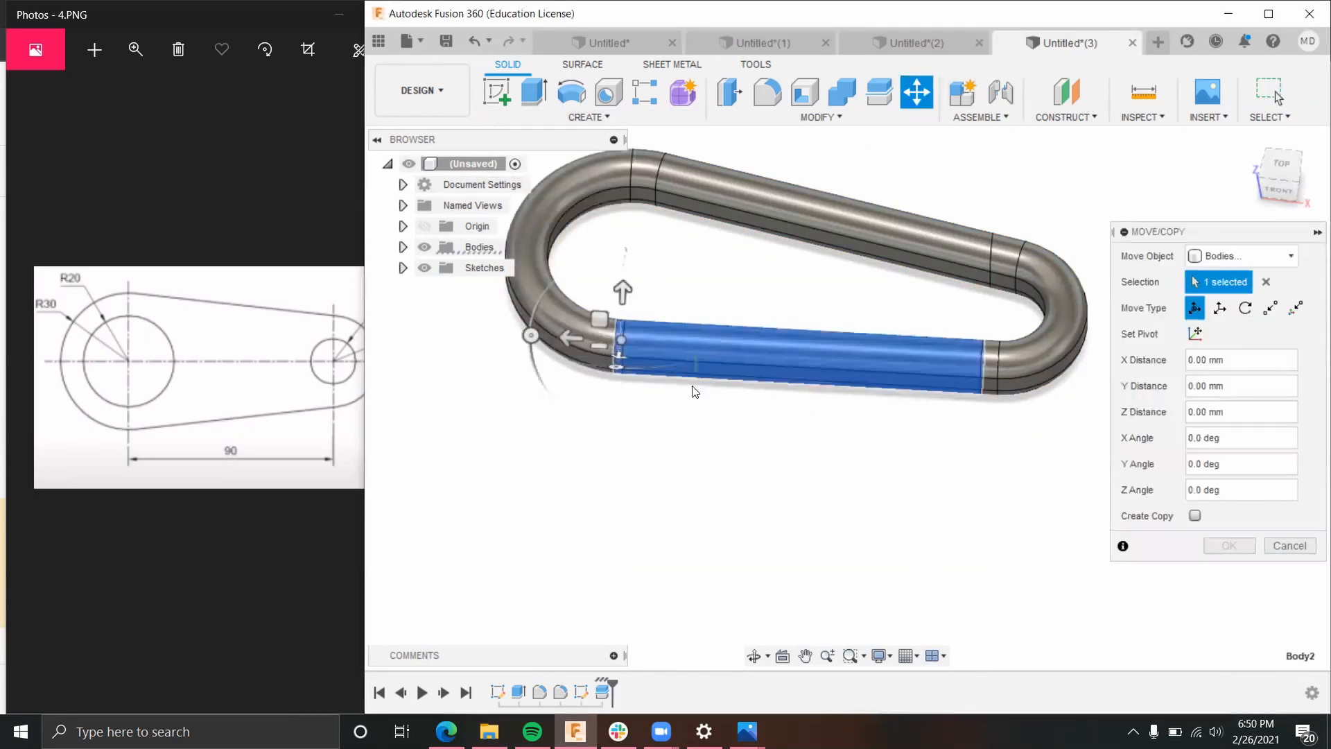
left_click(703, 367)
left_click(662, 366)
mouse_move(620, 390)
left_mouse_down()
mouse_move(617, 450)
mouse_move(627, 384)
left_mouse_up()
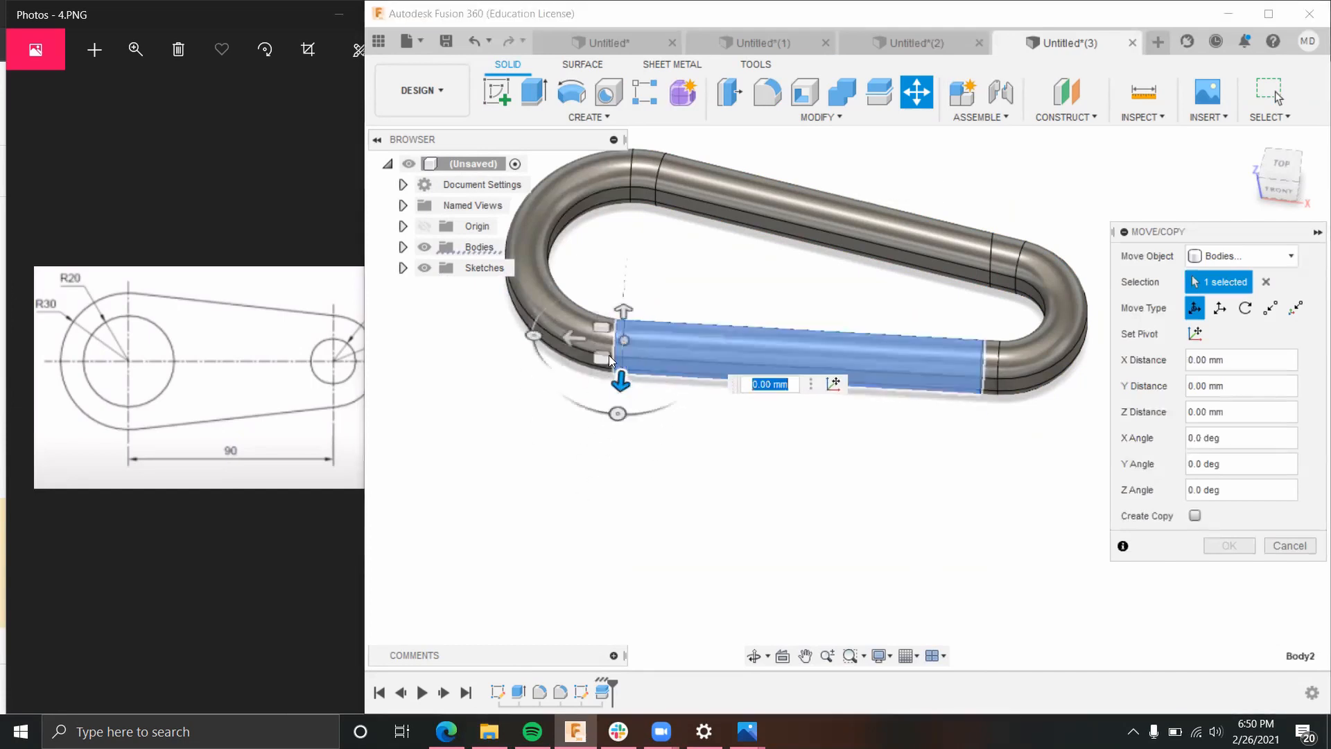
left_click_drag(542, 350, 562, 372)
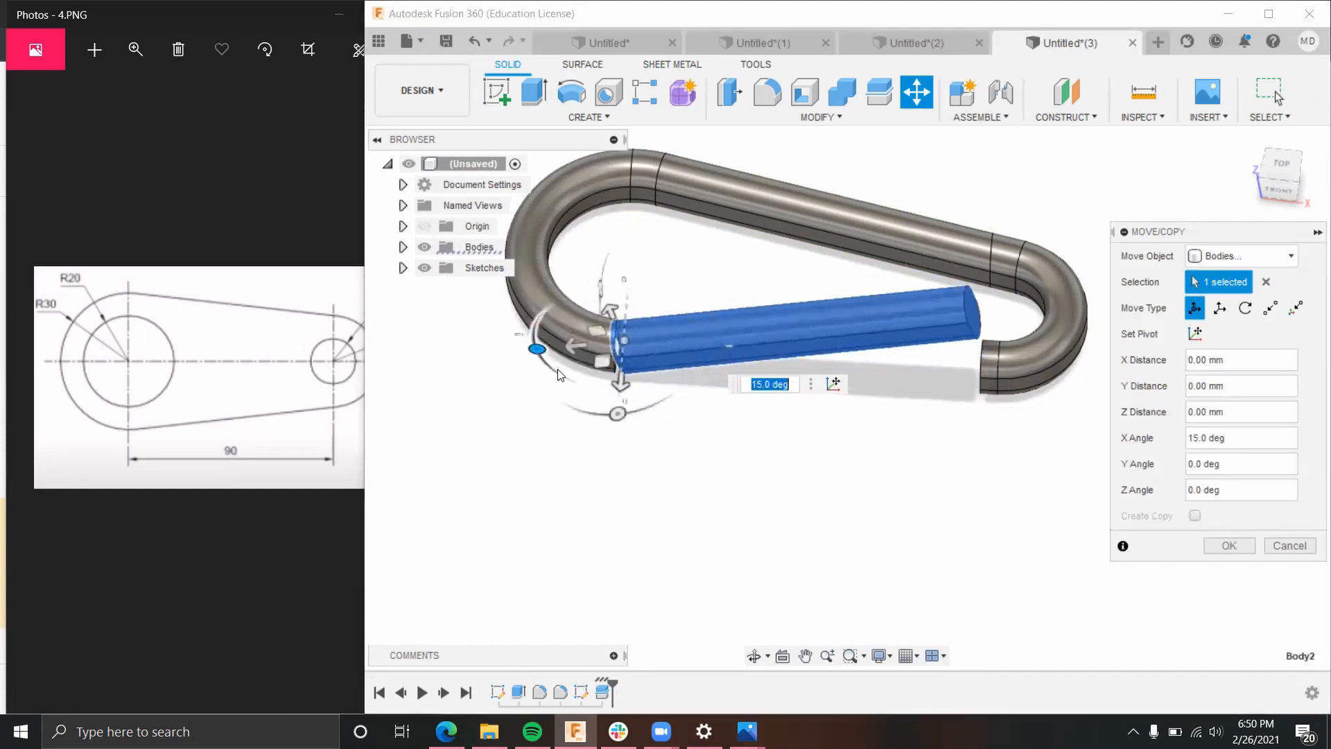
key("Escape")
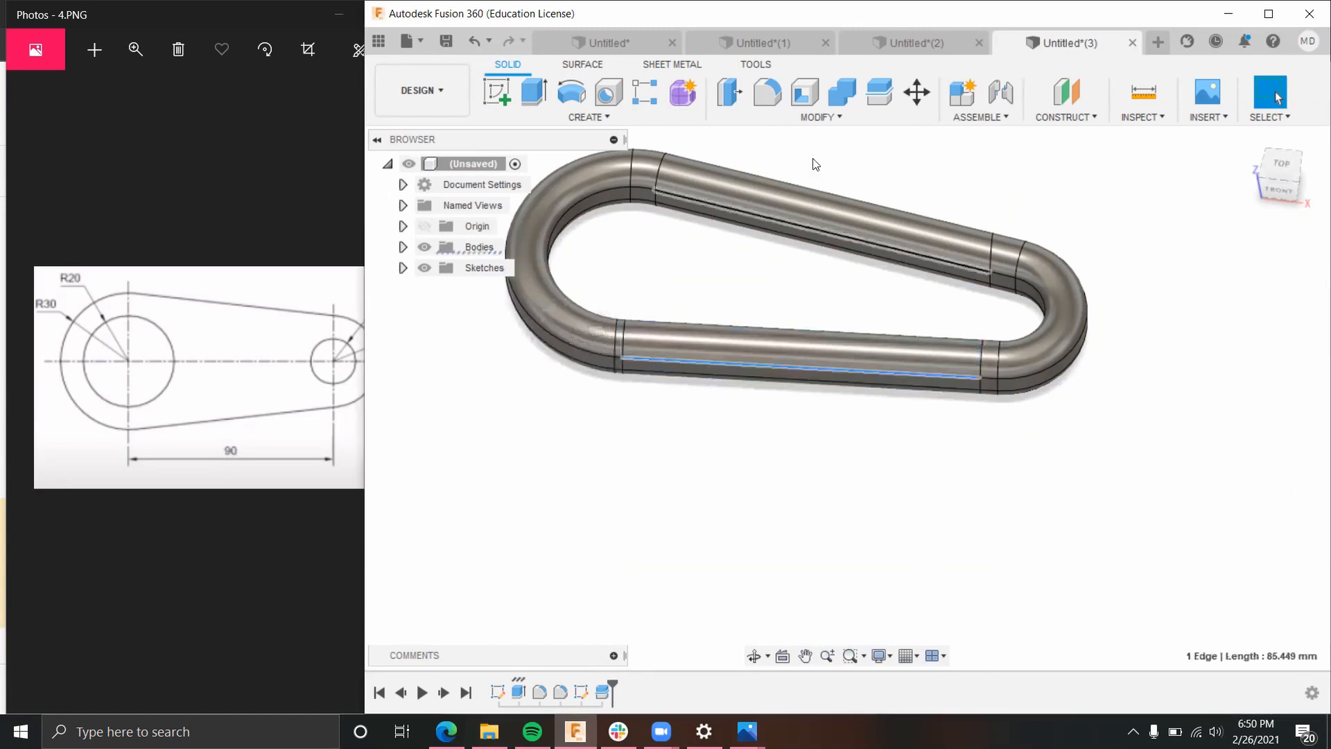
left_click(916, 93)
left_click(901, 378)
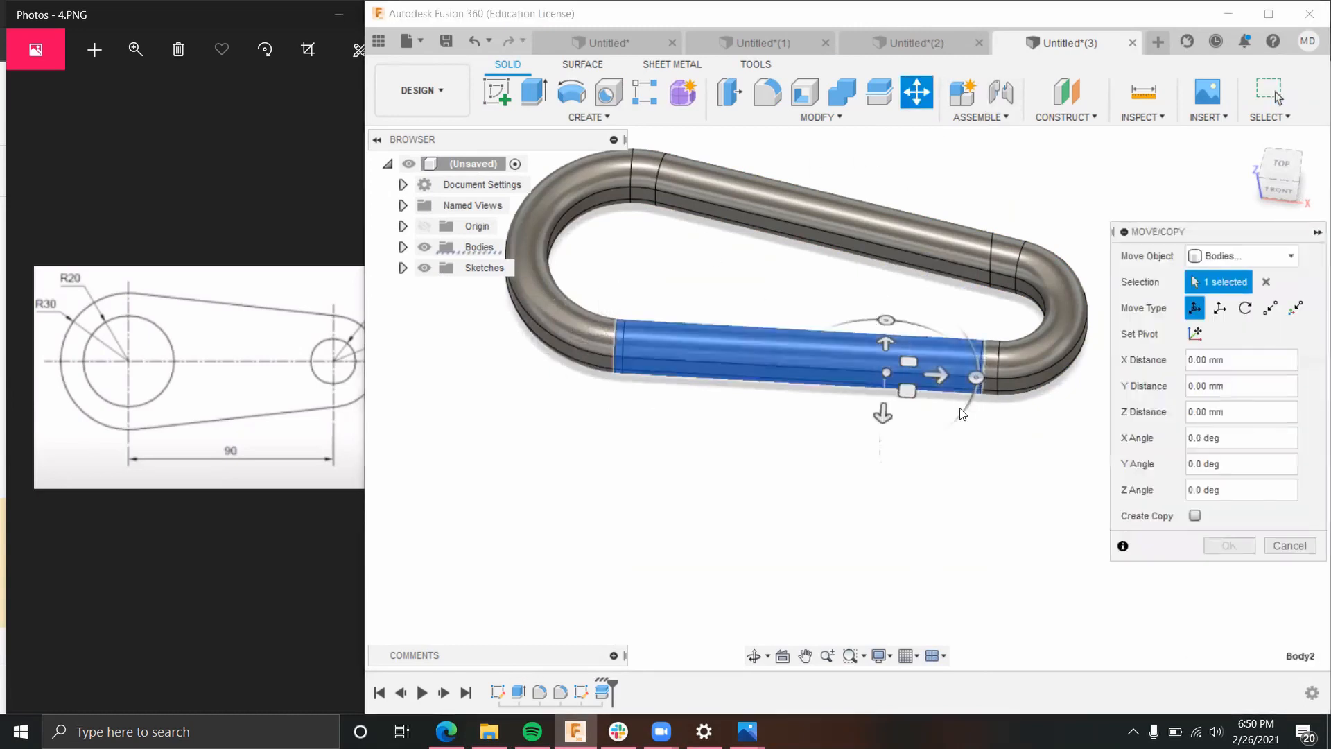
left_click_drag(965, 405, 975, 380)
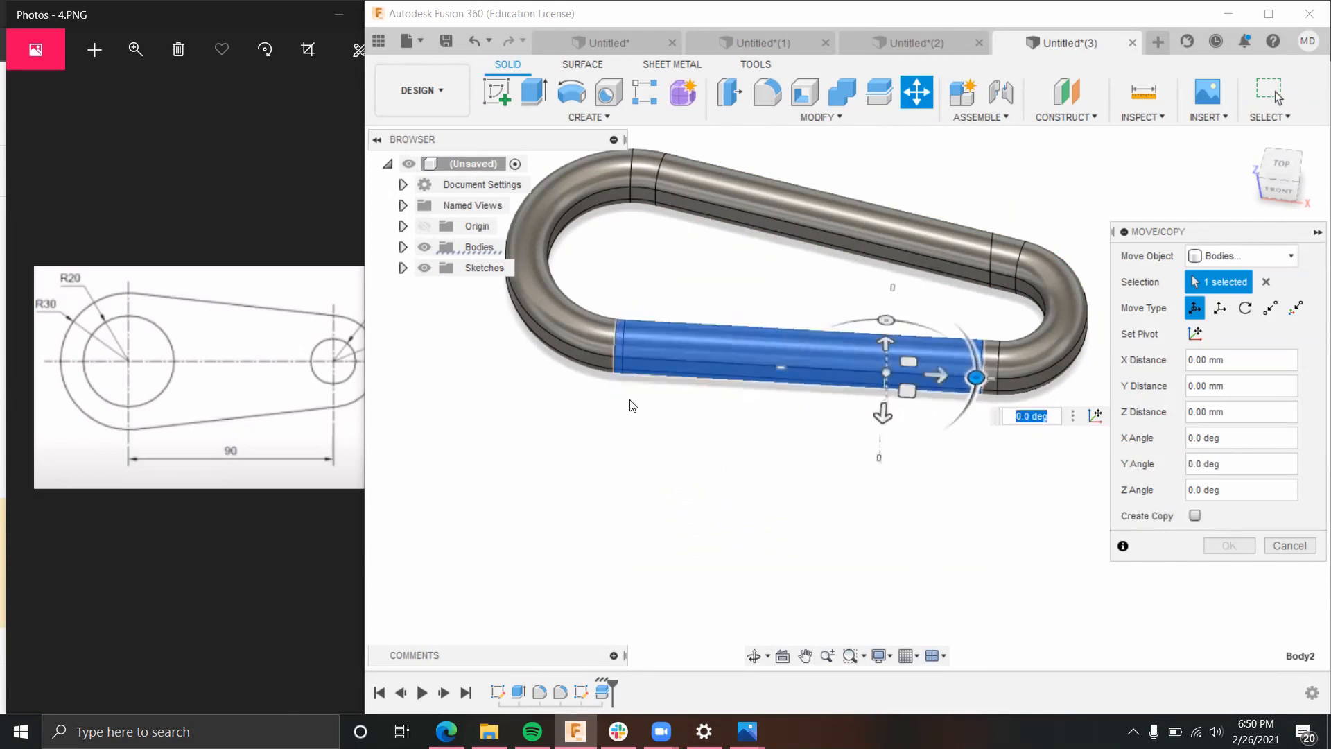
key("Escape")
middle_click_drag(792, 380, 809, 364, "shift")
scroll(797, 355, "down", 3)
scroll(787, 316, "up", 2)
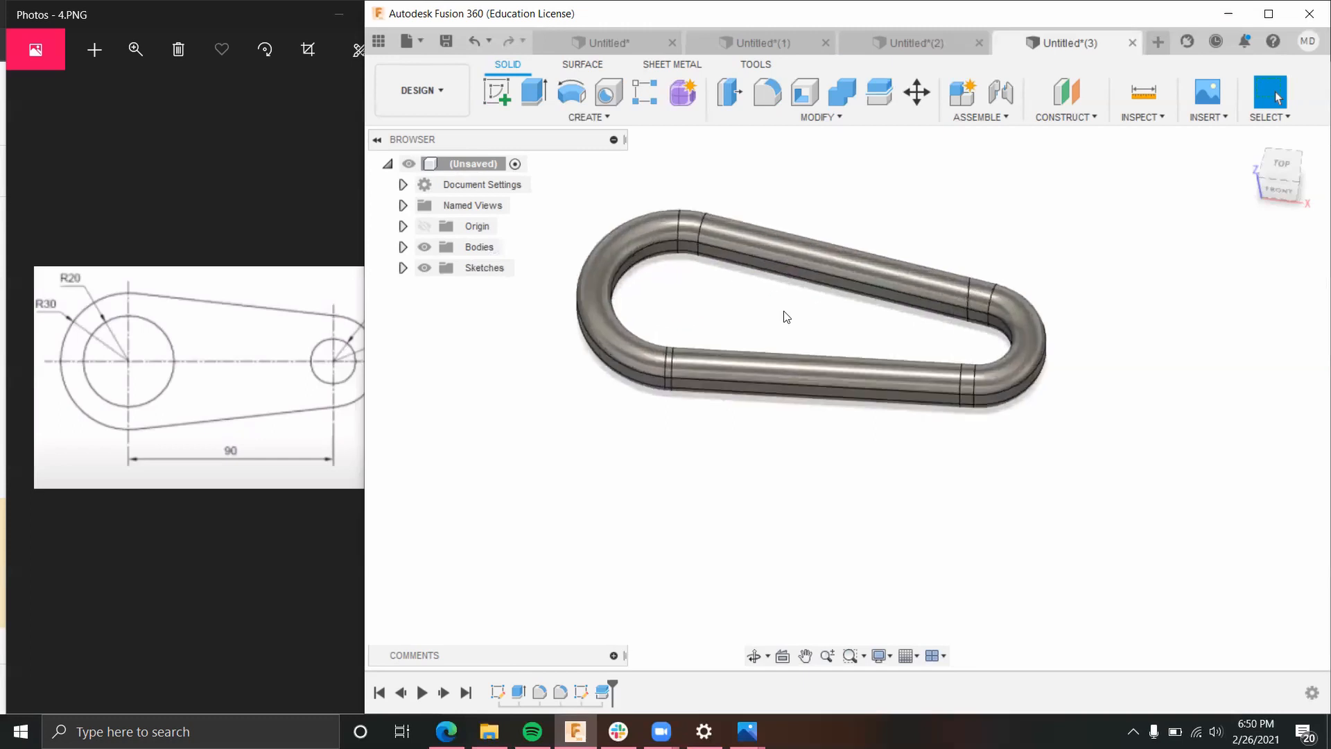
scroll(788, 316, "up", 1)
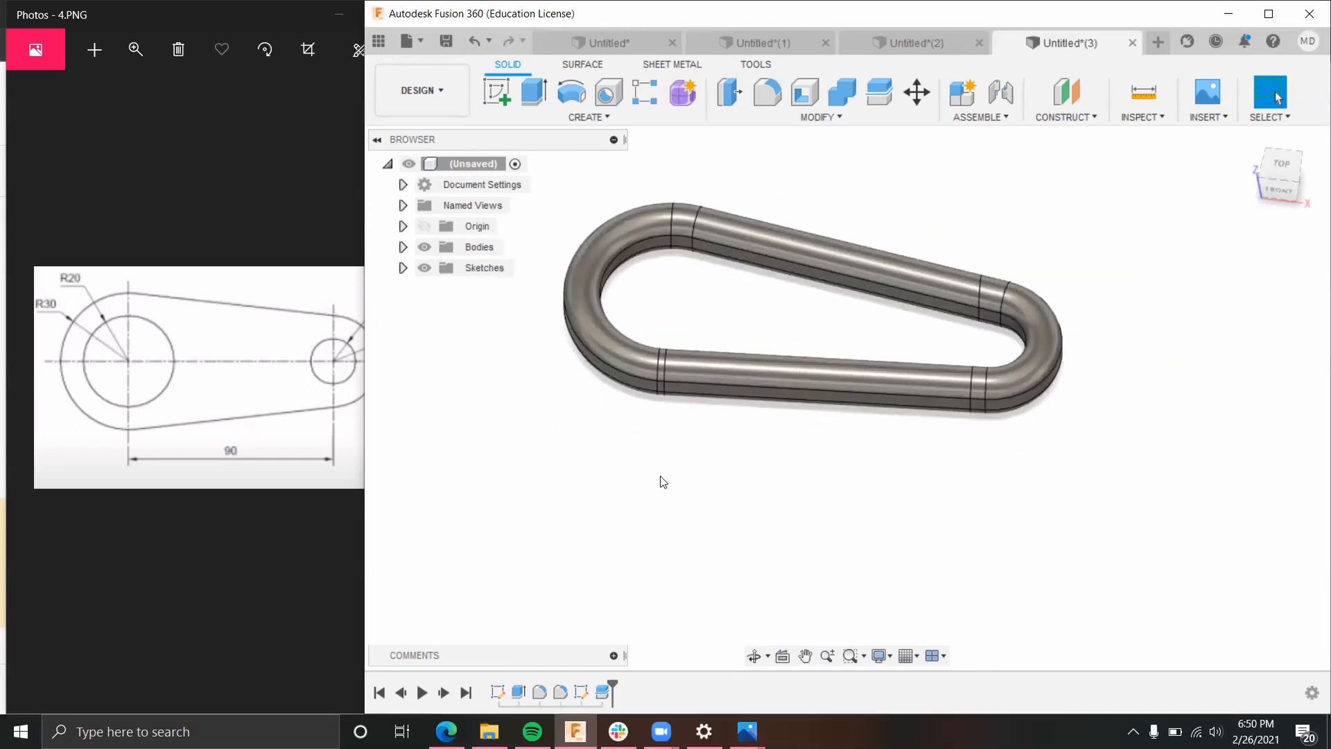
Step: Close the 4.PNG drawing, open 5.PNG from the workshop folder, and arrange its window beside the model
left_click(195, 285)
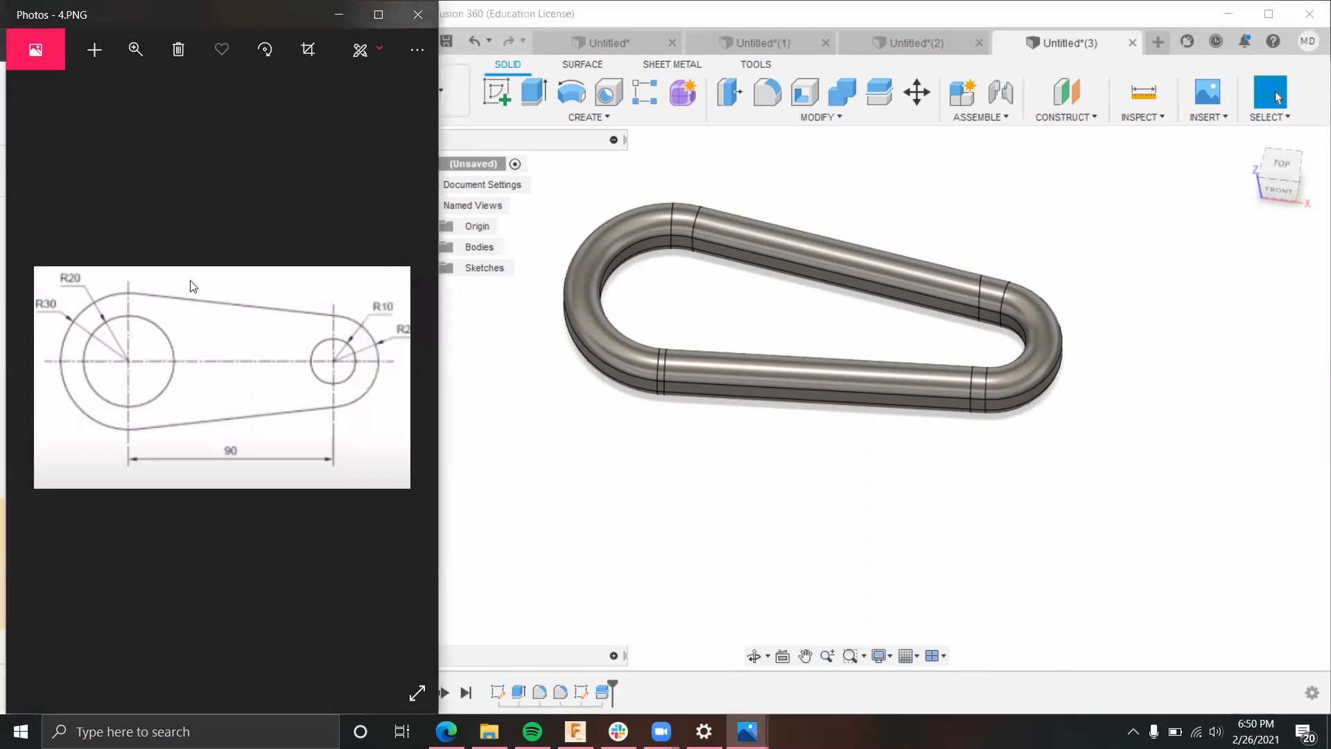
left_click(426, 16)
left_click(487, 730)
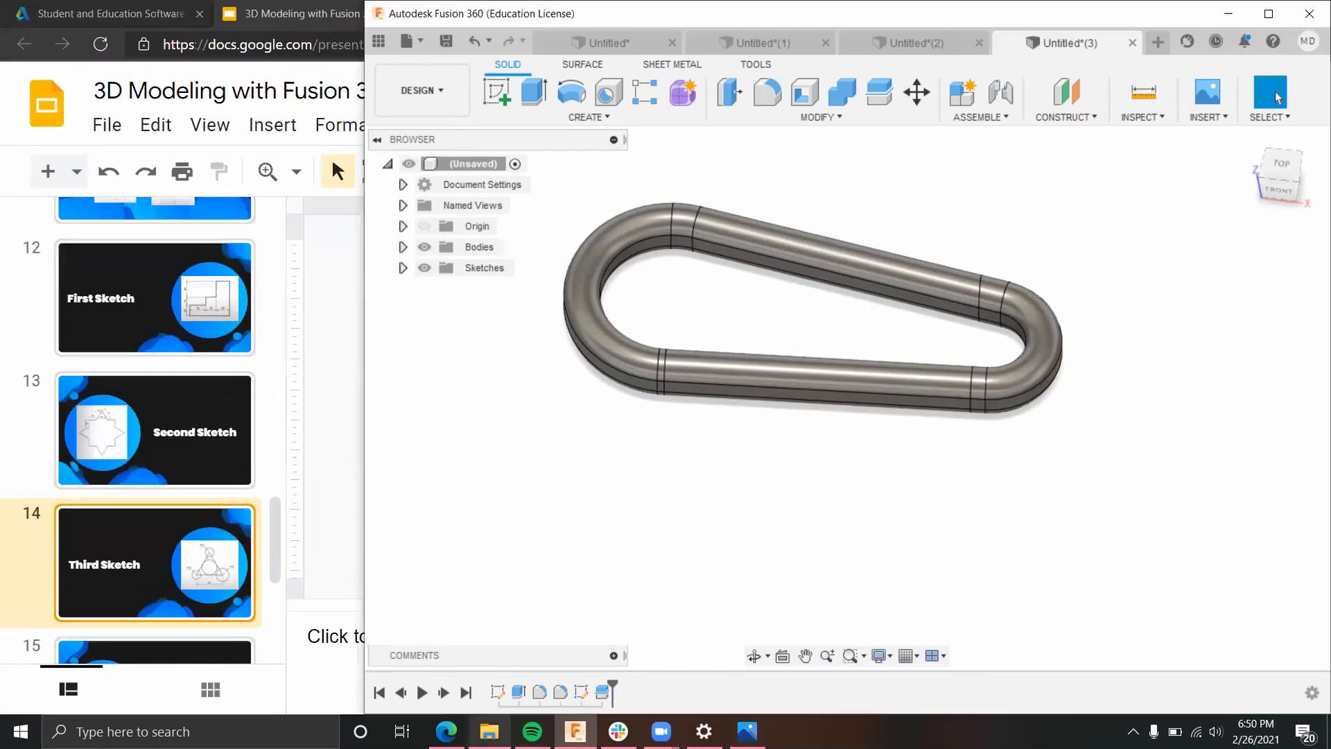
double_click(940, 289)
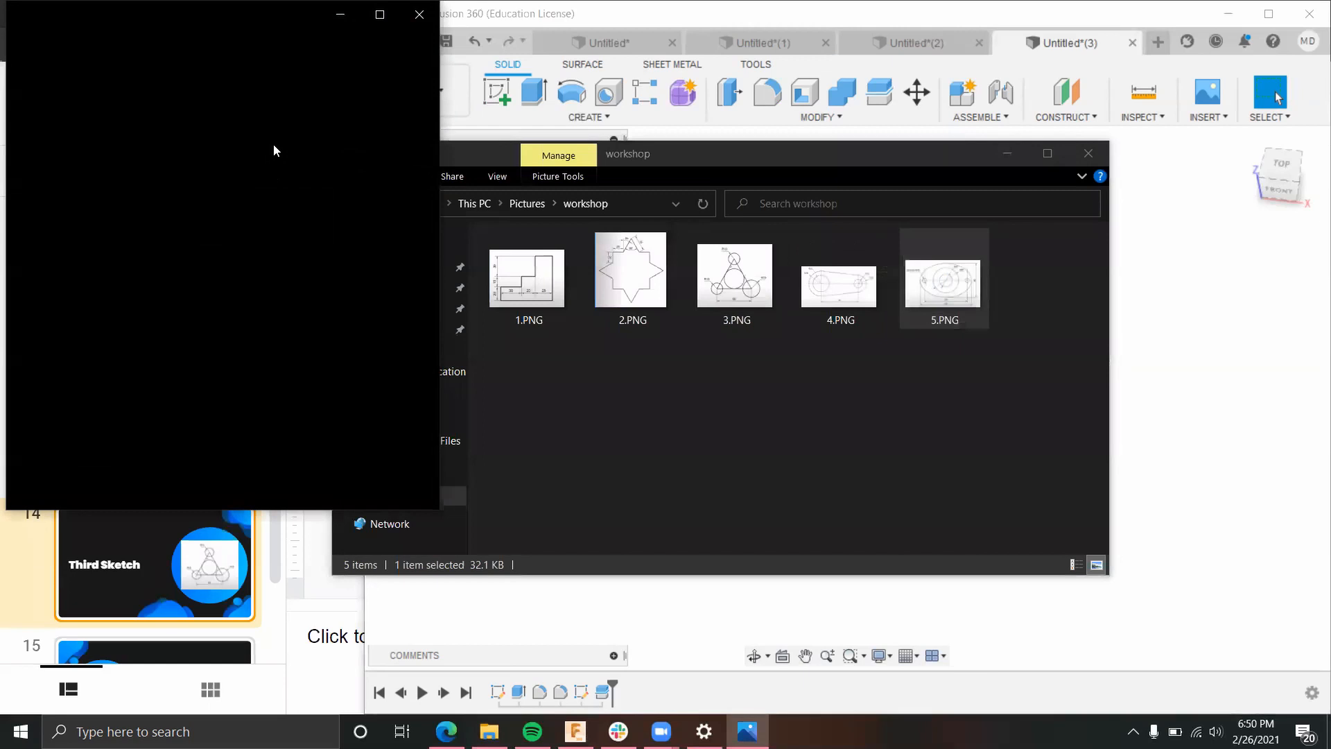
left_click(1007, 153)
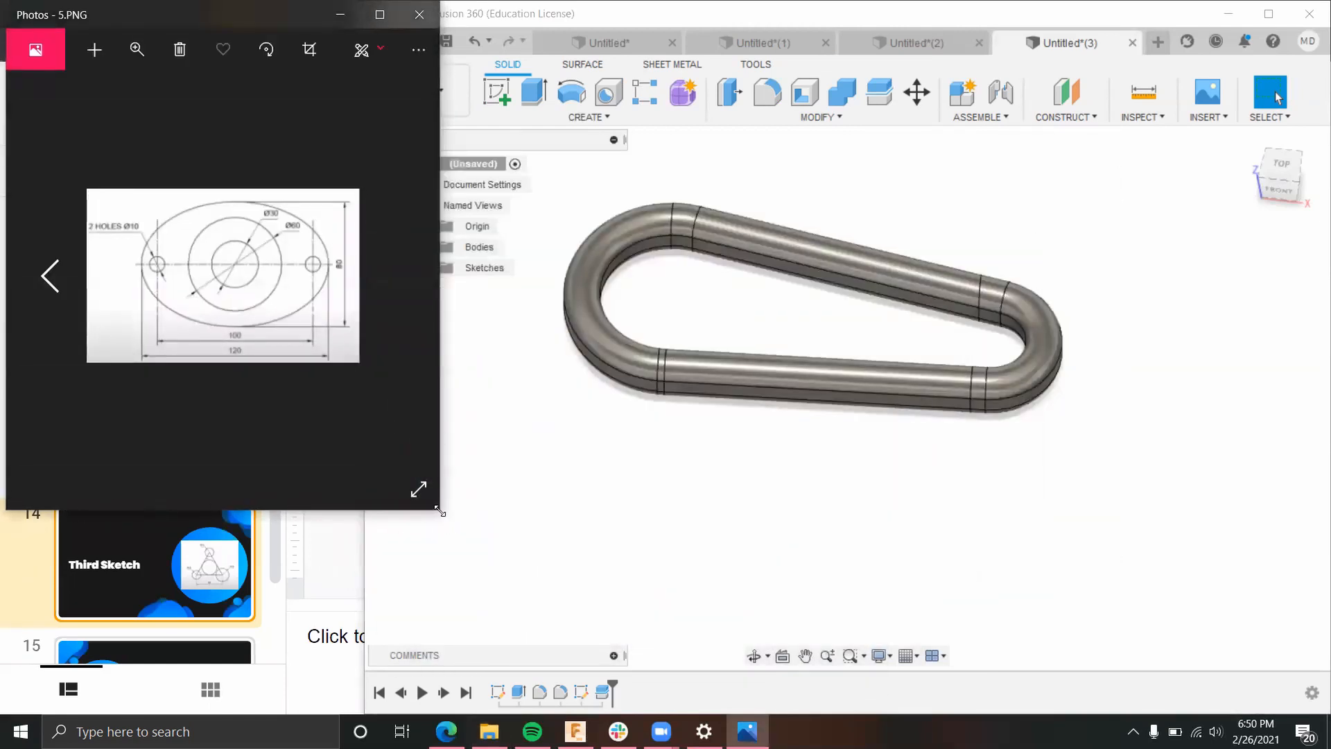
left_click_drag(440, 511, 438, 713)
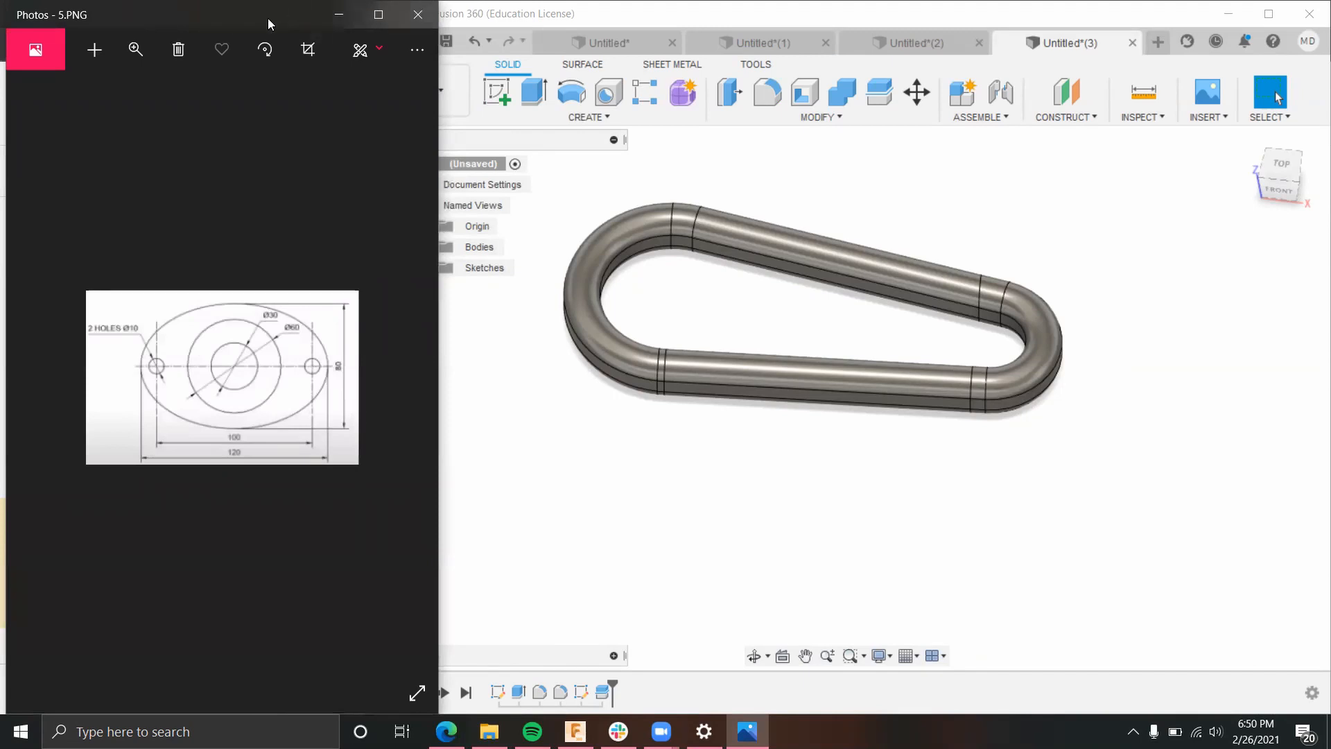
left_click_drag(263, 24, 174, 25)
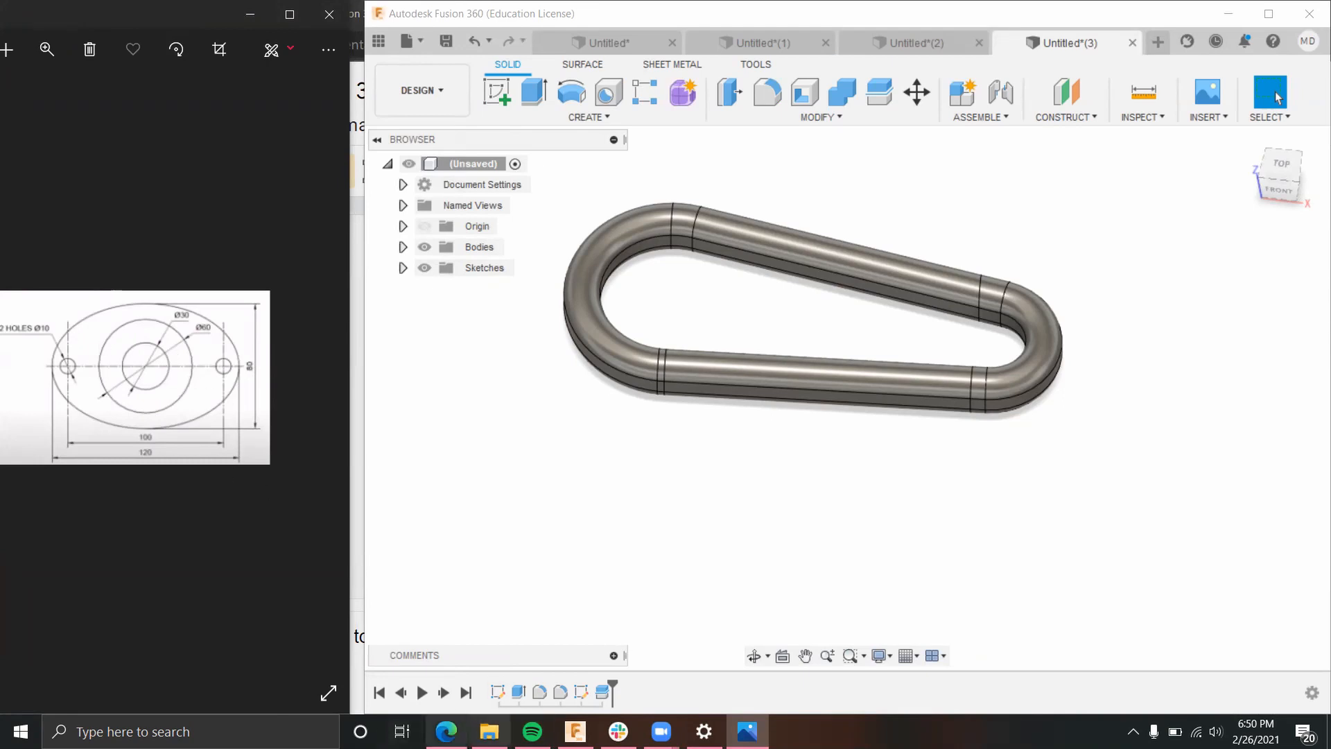
Step: Switch to the browser presentation and examine the Fifth Sketch slide's dimensioned drawing and finished flange picture
left_click(446, 731)
scroll(187, 485, "down", 5)
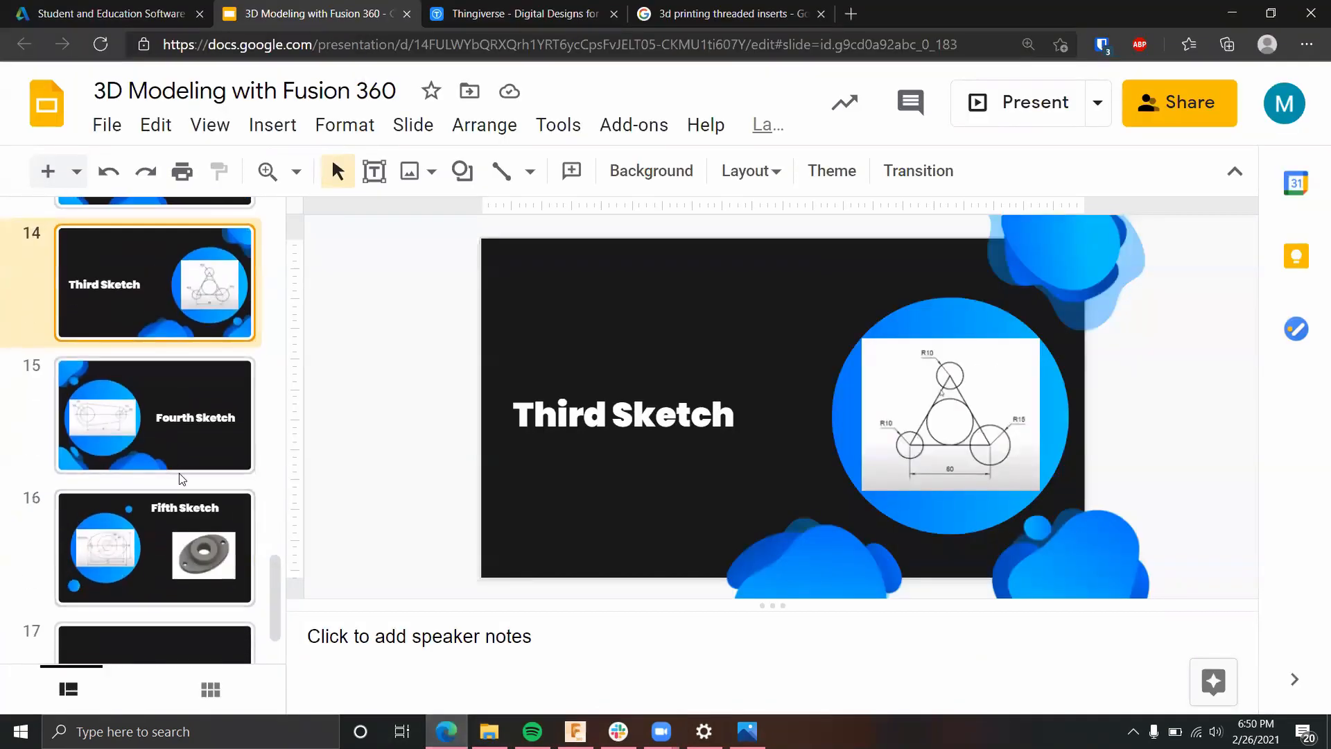
left_click(210, 525)
left_click(963, 400)
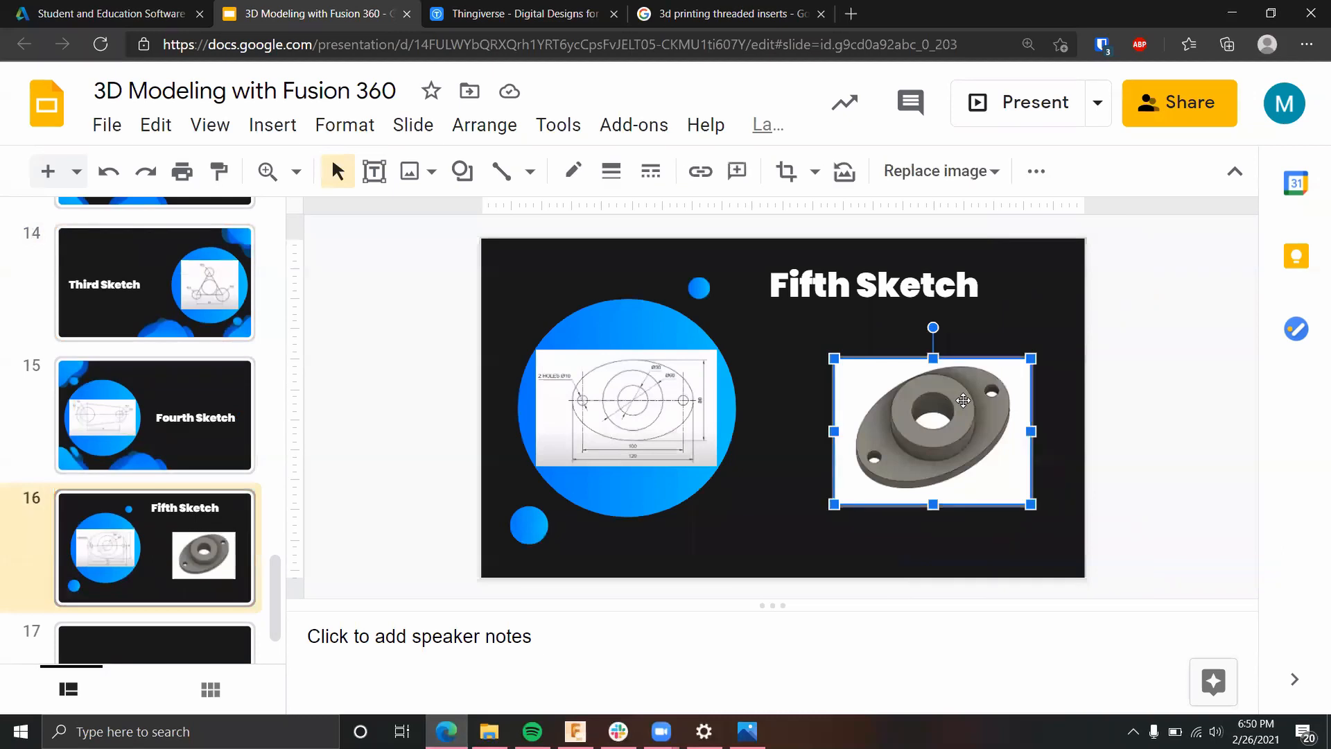
left_click(831, 539)
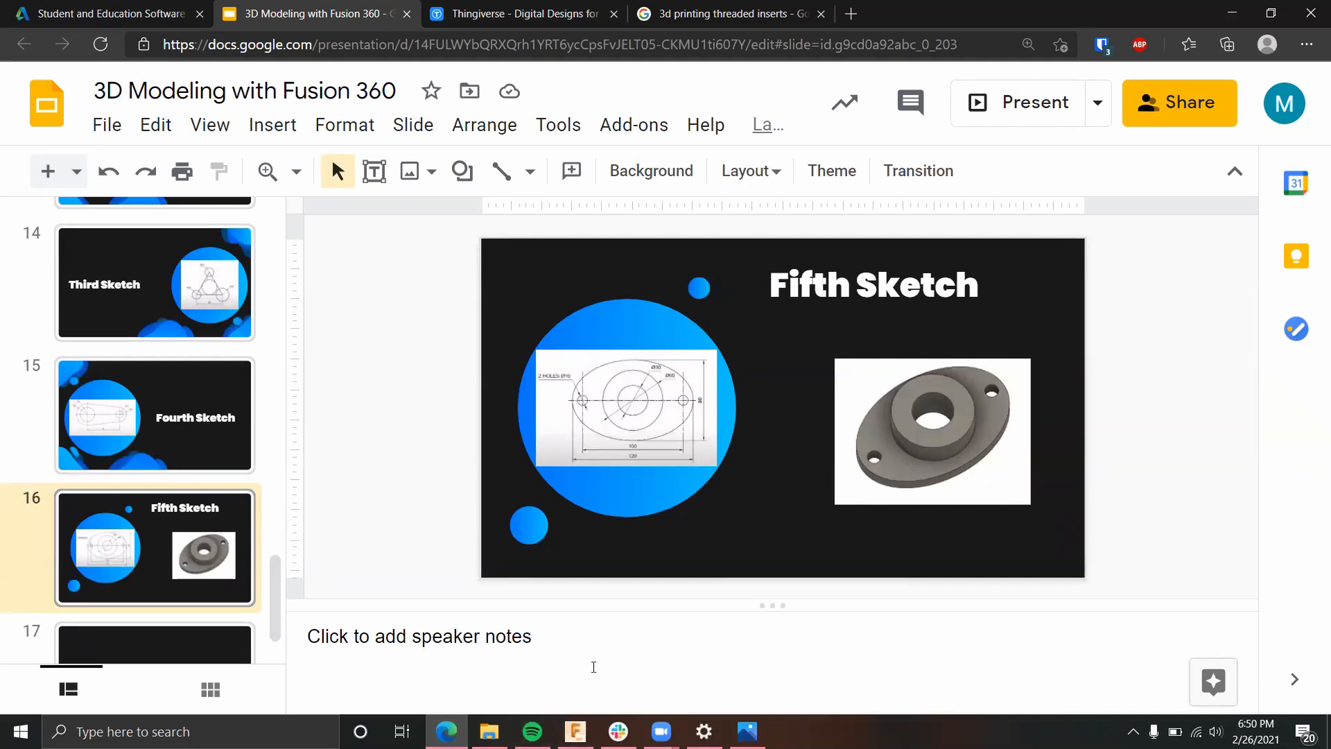
mouse_move(576, 731)
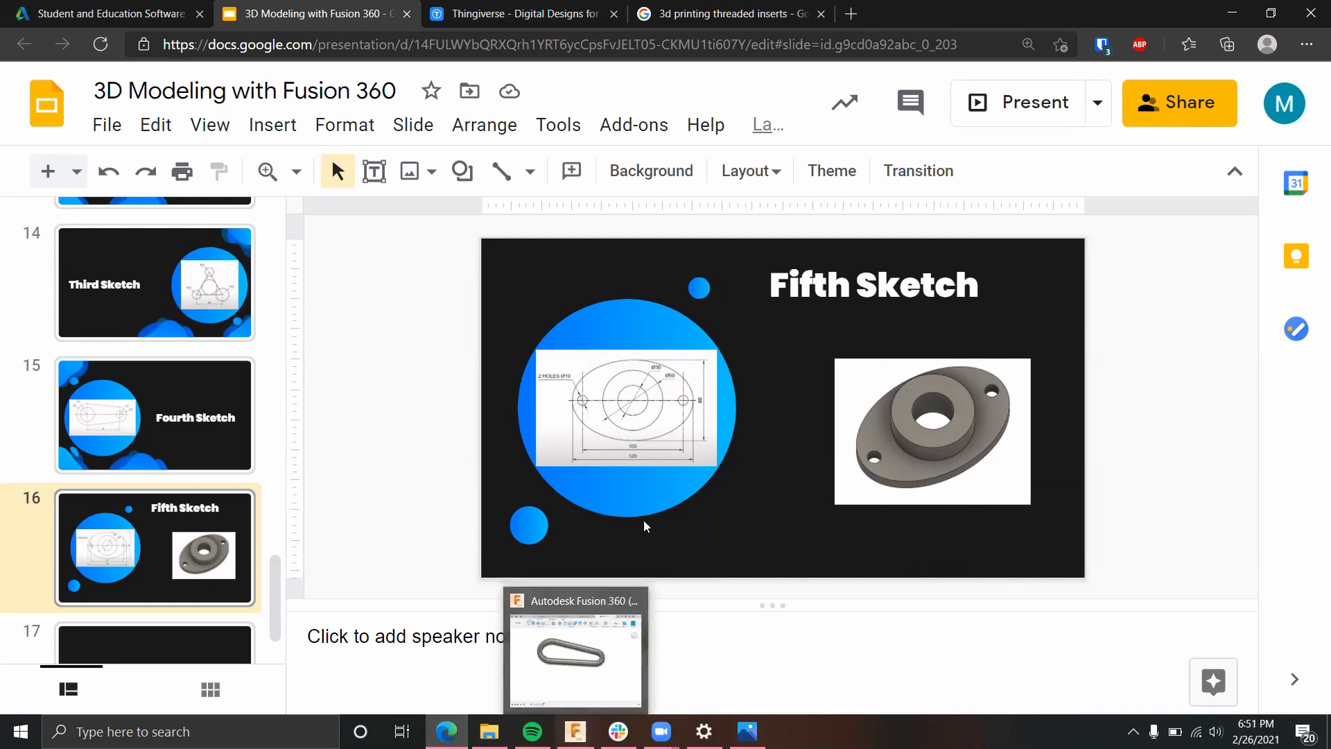
scroll(126, 547, "down", 1)
scroll(126, 547, "down", 1)
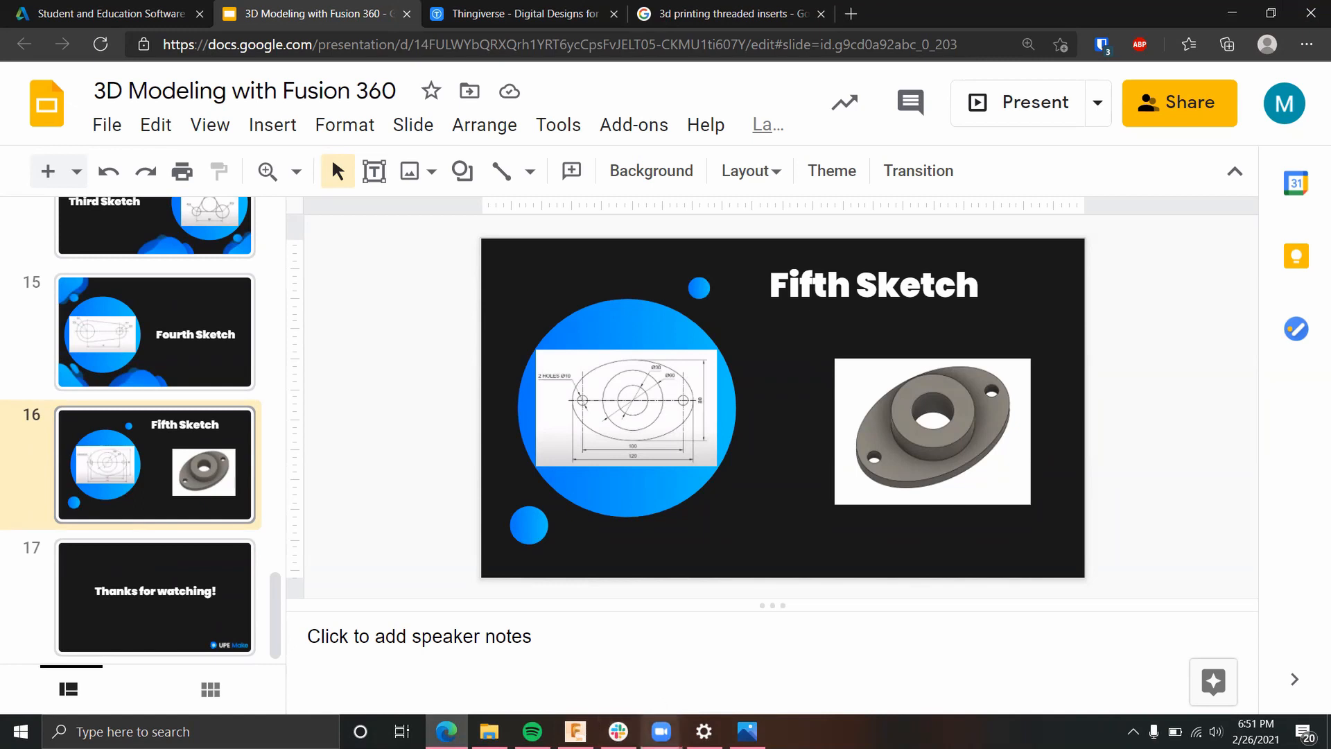
mouse_move(661, 731)
left_click(335, 566)
Step: Return to Fusion 360, create a new empty design, and bring the 5.PNG drawing back beside it for reference
left_click(575, 731)
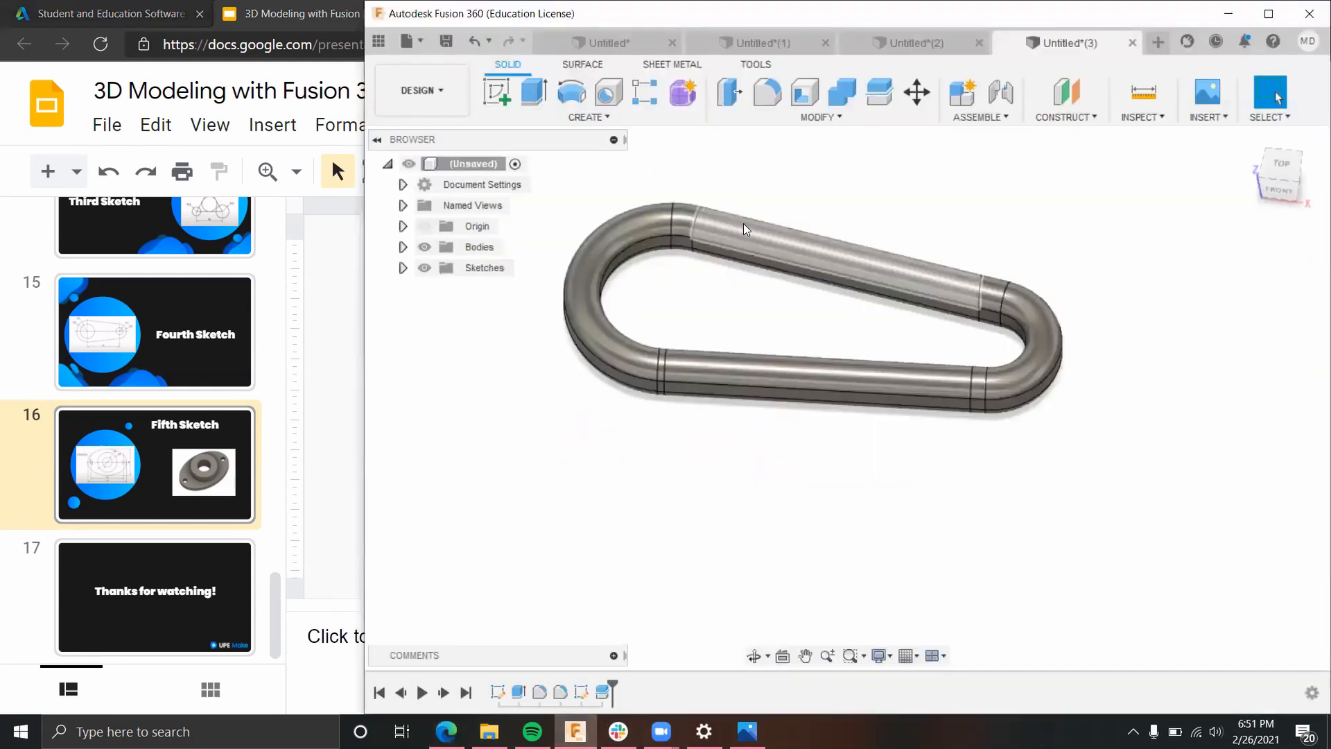
scroll(811, 279, "down", 3)
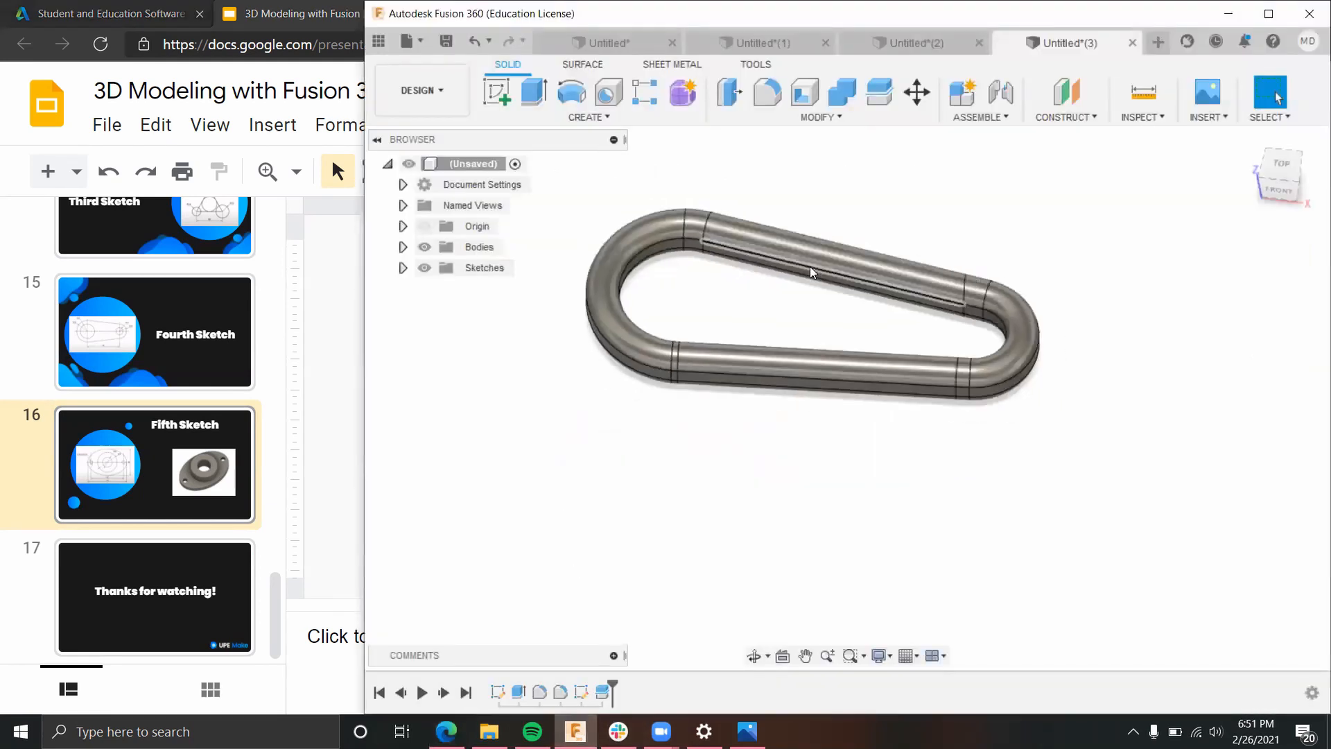
left_click(1158, 42)
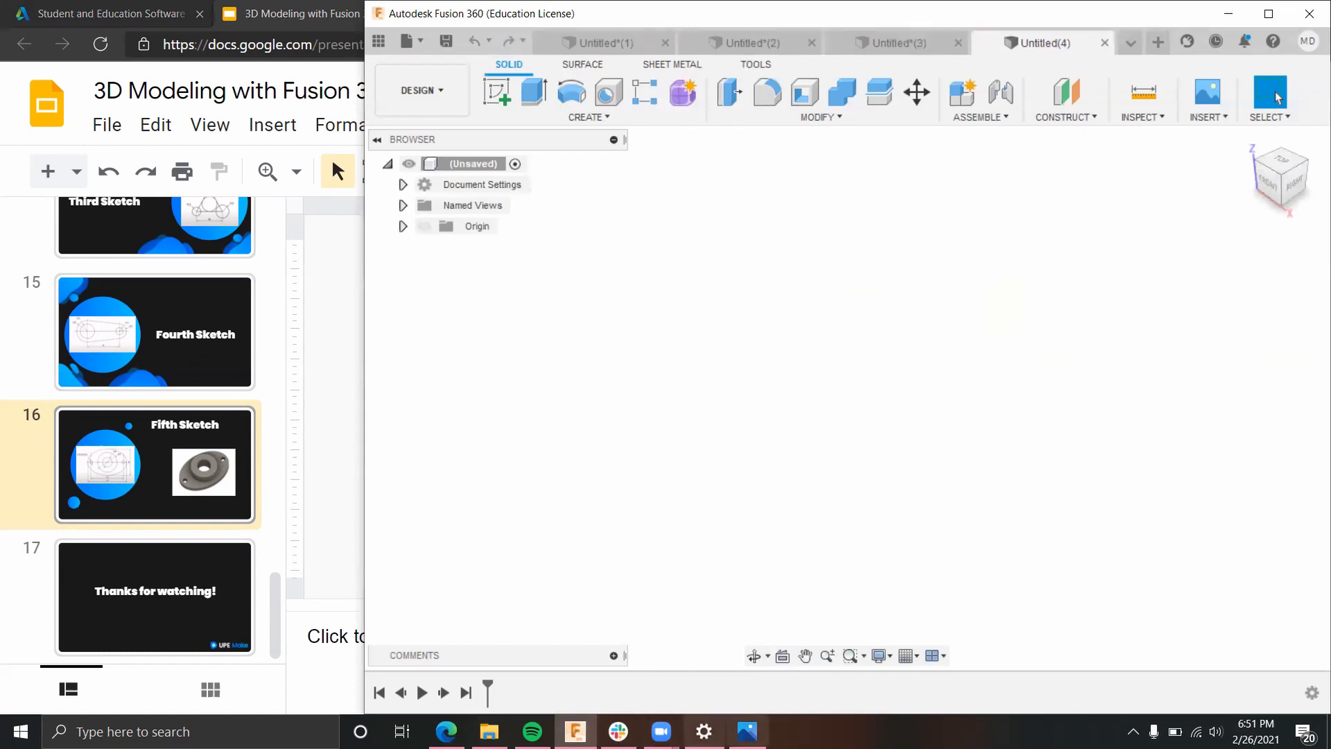
key("alt+Tab")
scroll(121, 422, "up", 3)
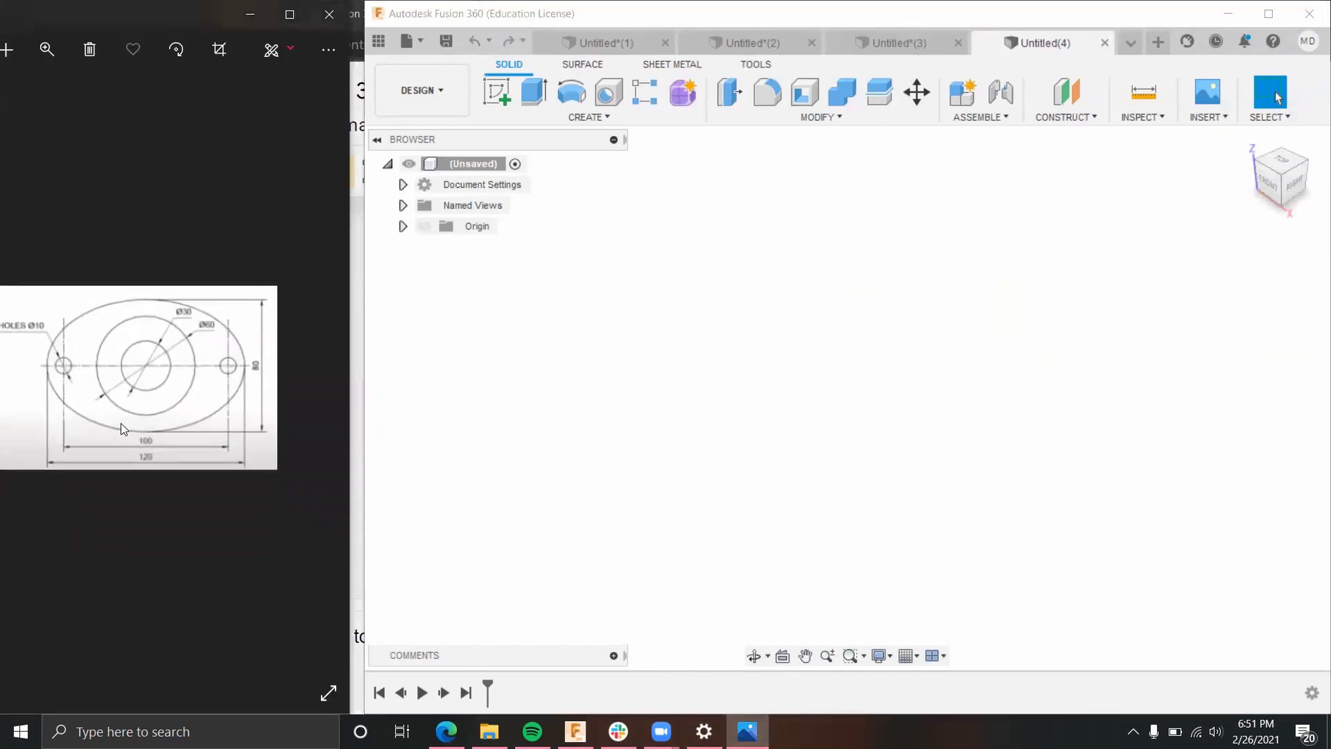
scroll(201, 433, "down", 3)
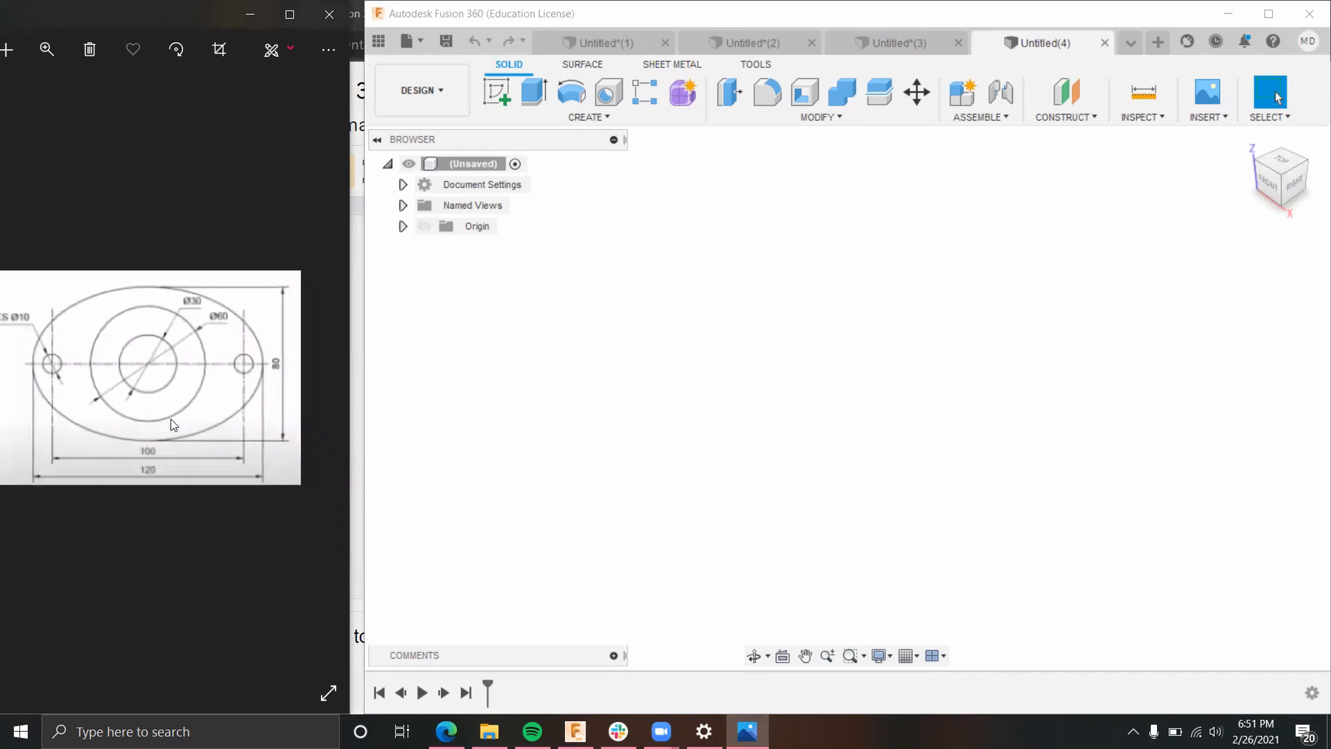
scroll(151, 404, "down", 1)
scroll(152, 403, "up", 1)
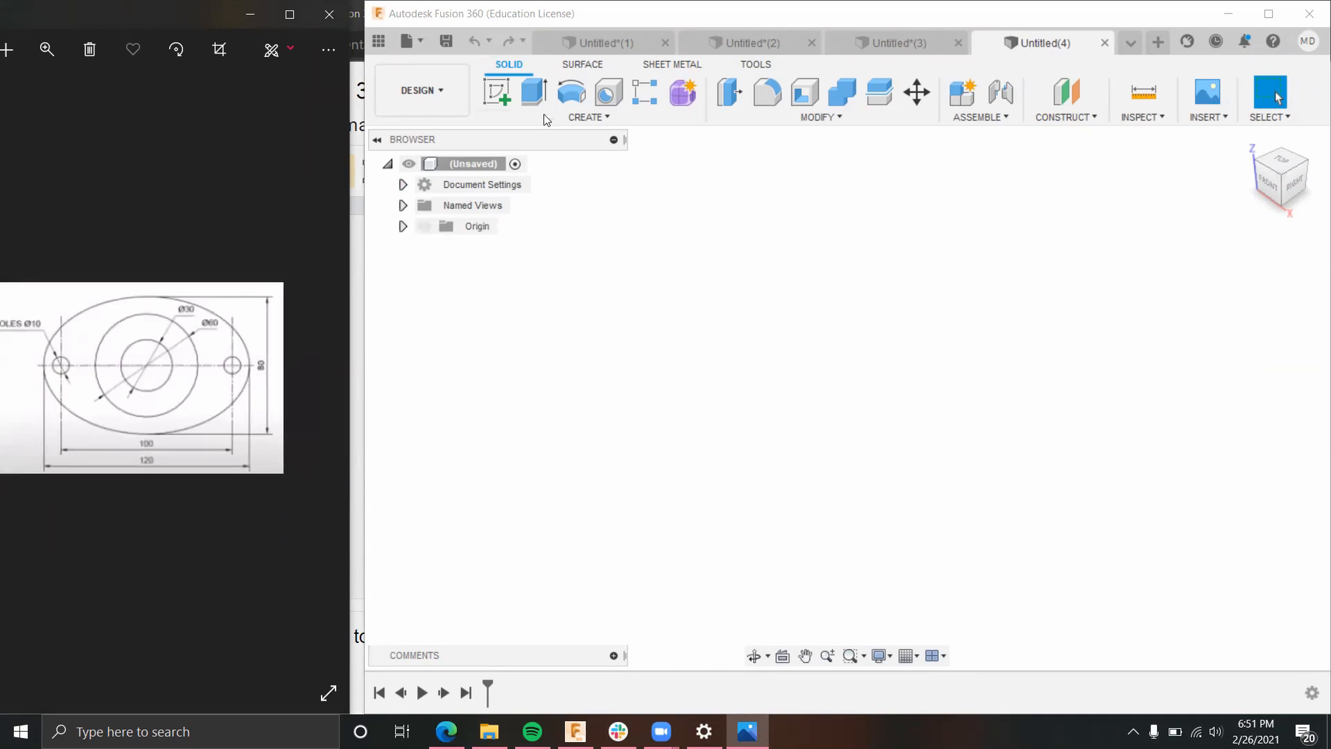
Step: On the front plane, sketch an ellipse about 160 mm wide and 76 mm high, centred on the horizontal axis about 60 mm from the origin
left_click(586, 118)
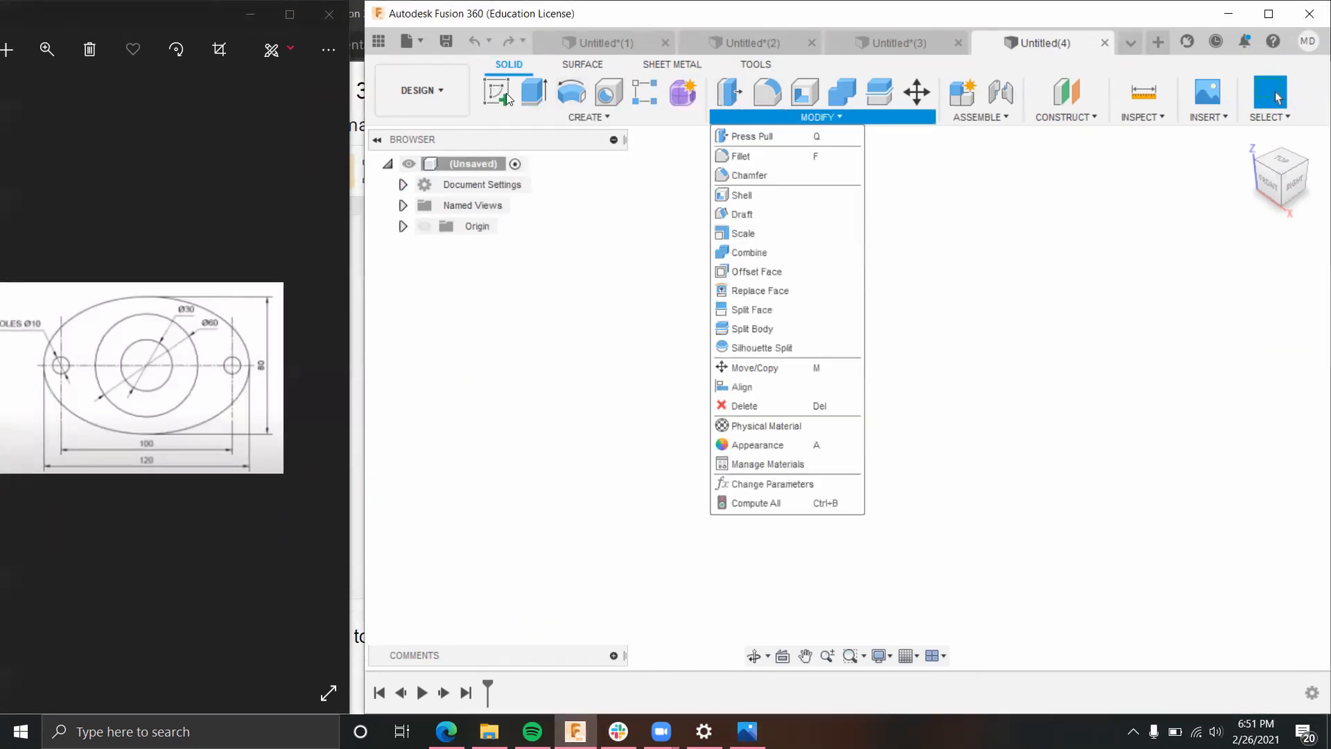
left_click(496, 92)
left_click(924, 397)
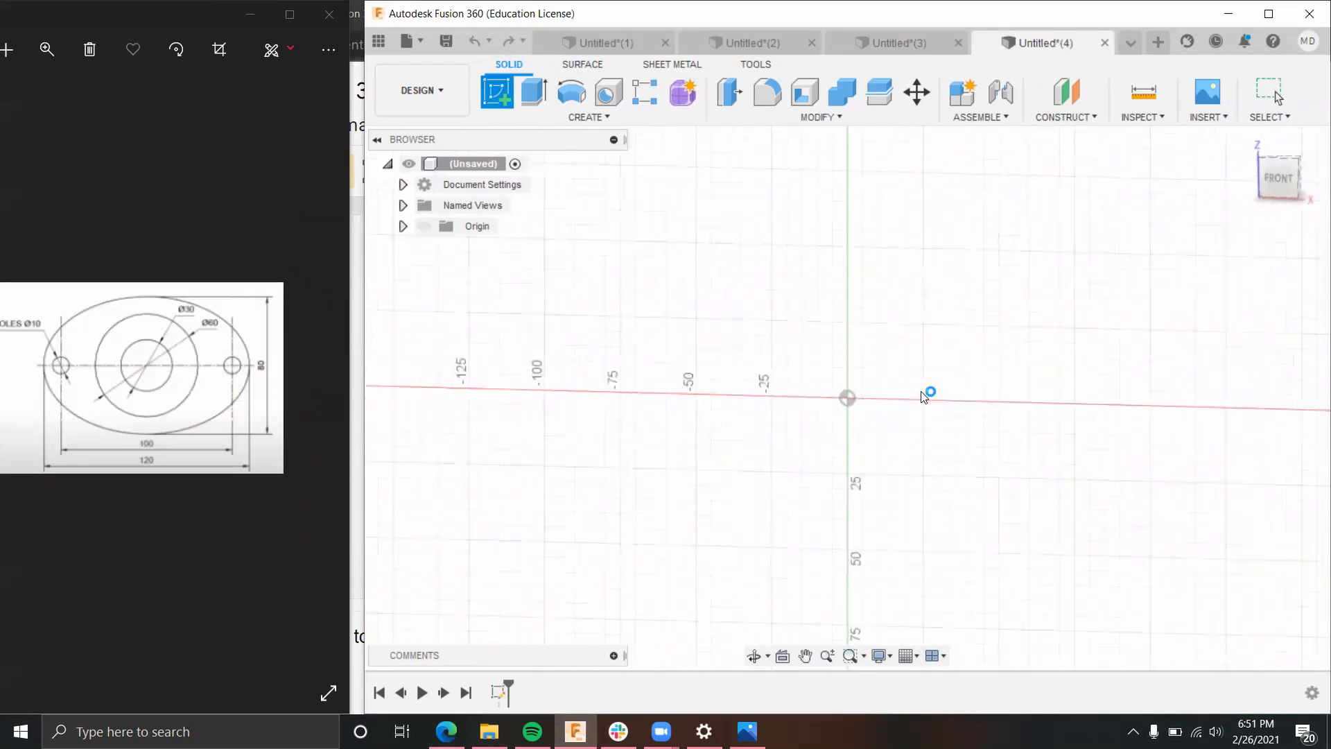
left_click(581, 118)
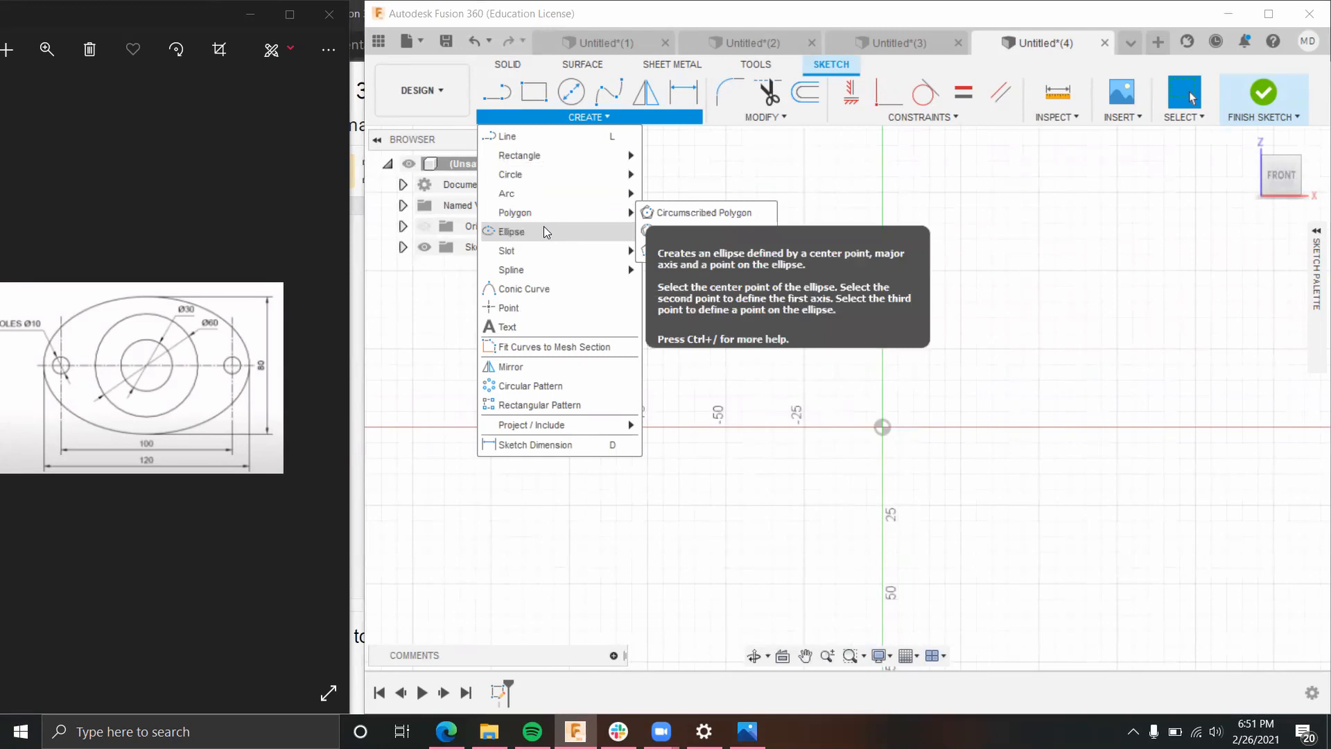
left_click(599, 230)
left_click(883, 427)
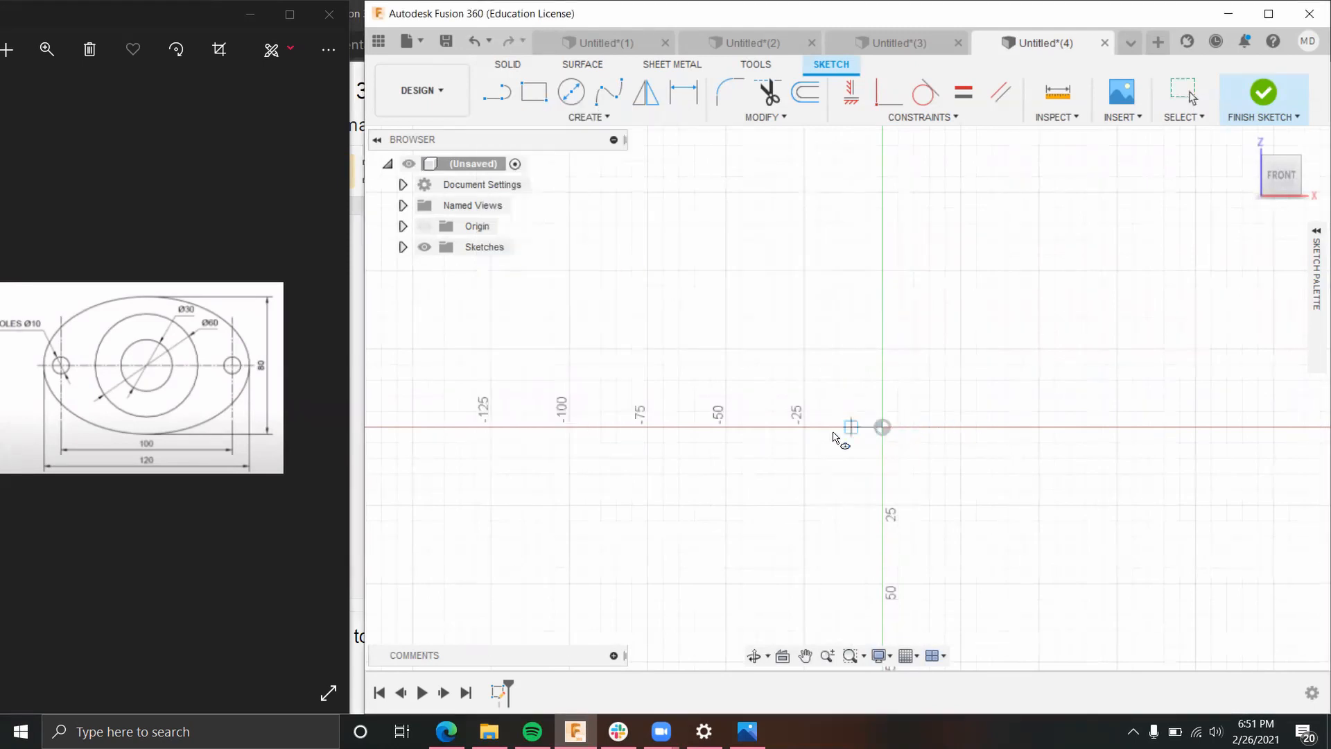
left_click(694, 427)
left_click(944, 427)
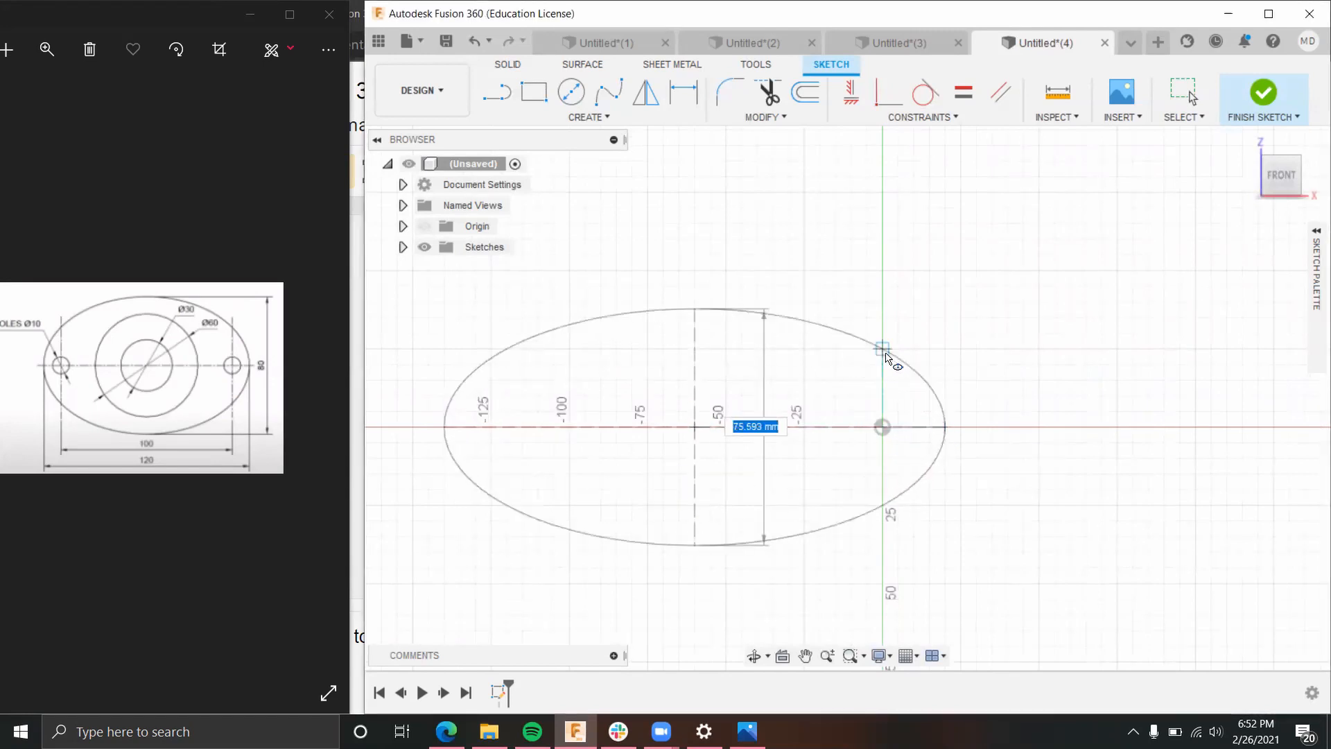
left_click(885, 354)
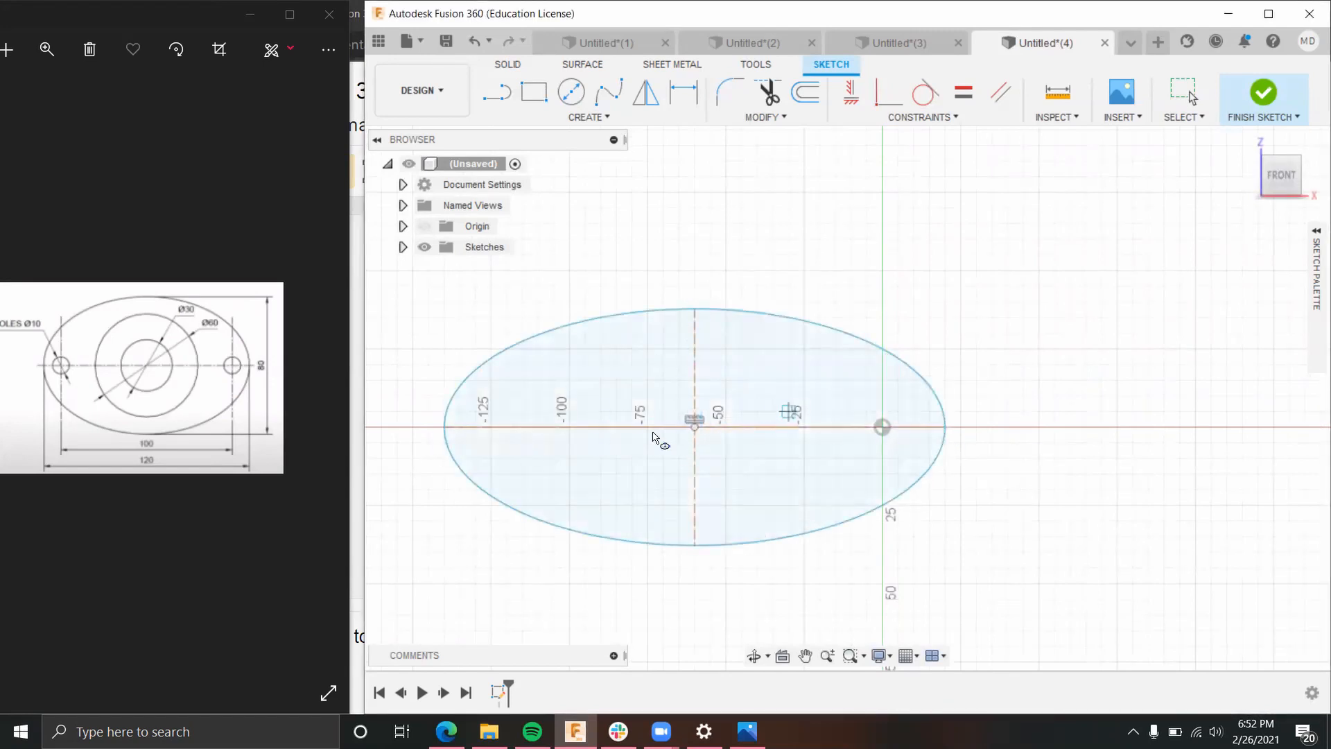
Step: Dimension the ellipse's full horizontal axis between its two end points as 120 mm, placing the dimension above the ellipse
key("d")
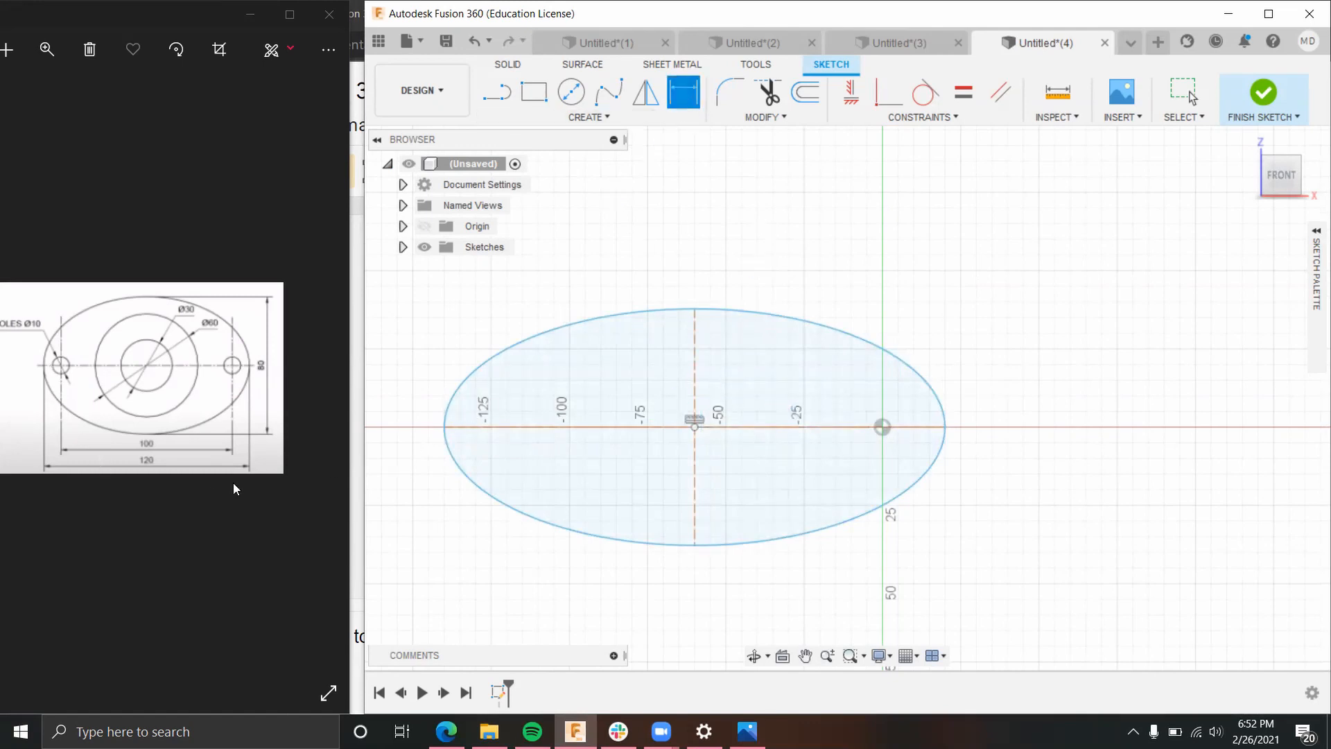
left_click(445, 427)
left_click(945, 427)
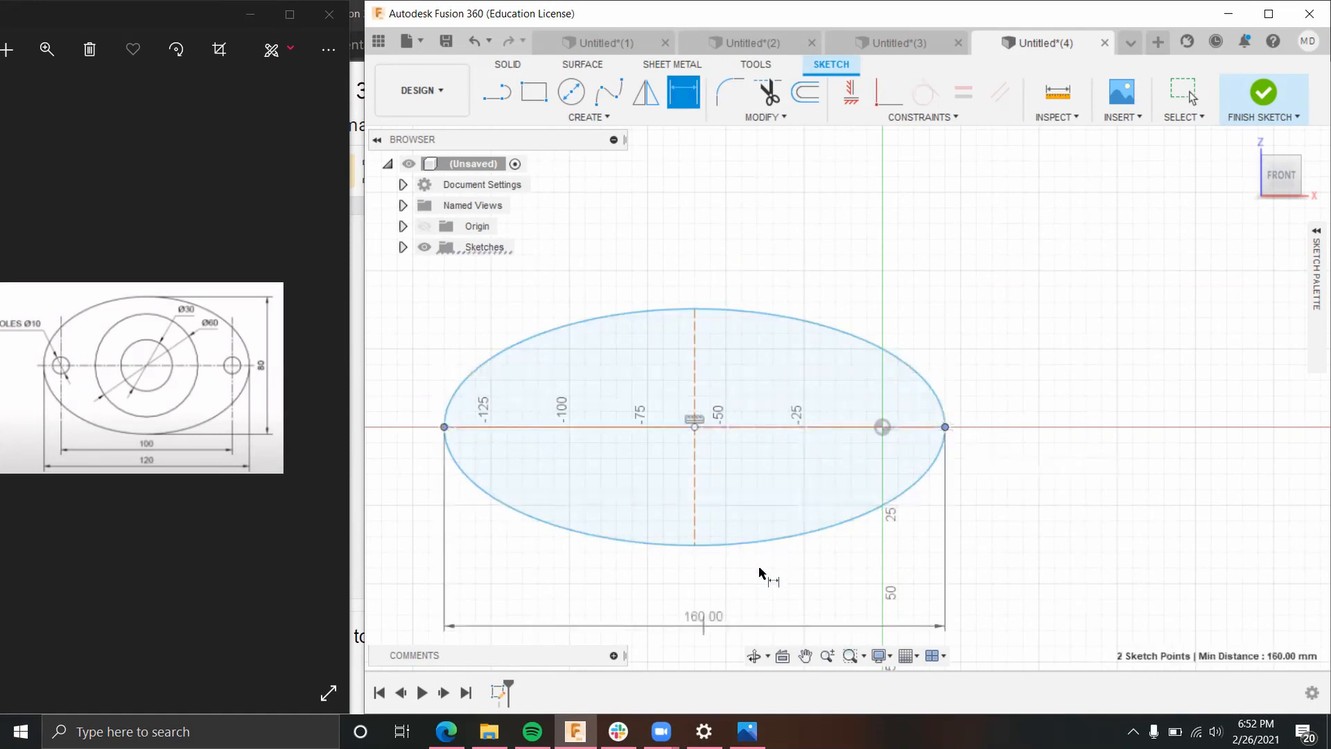
left_click(678, 257)
type("120")
key("Return")
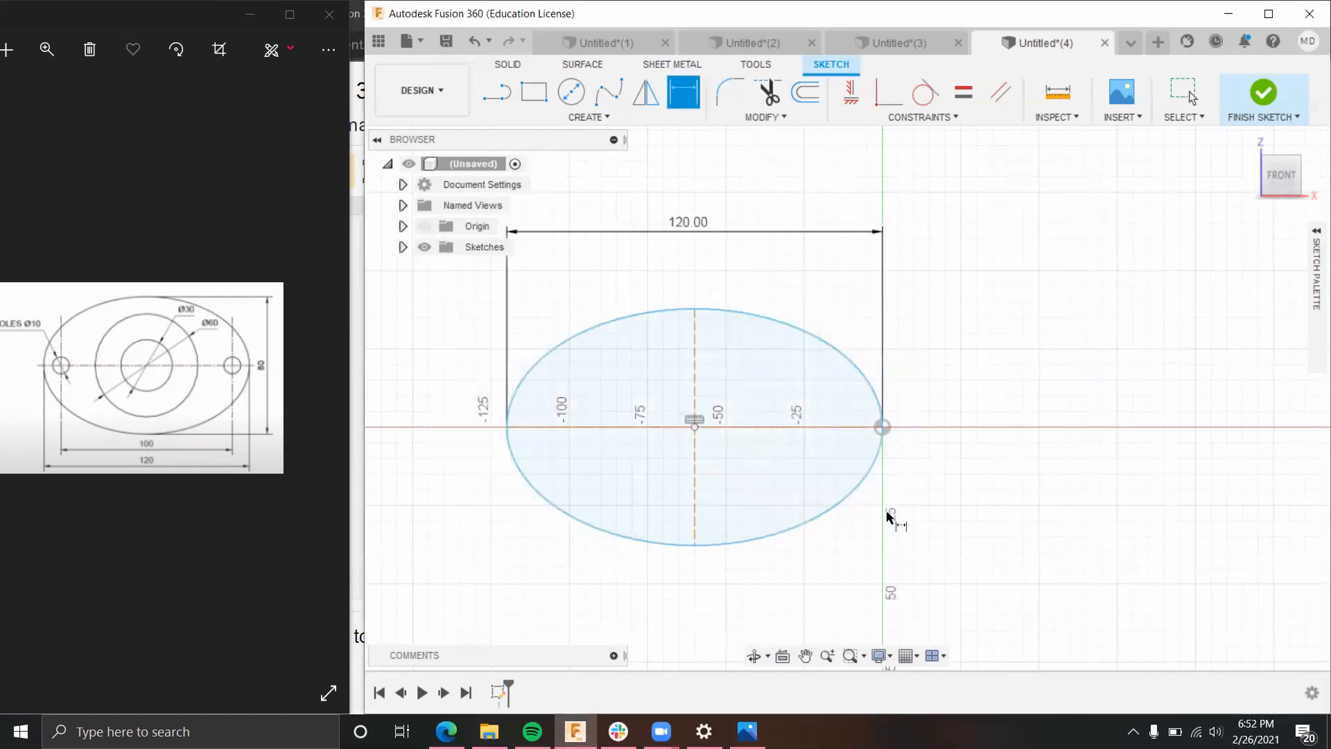
middle_click_drag(888, 517, 1047, 479)
scroll(1047, 480, "up", 3)
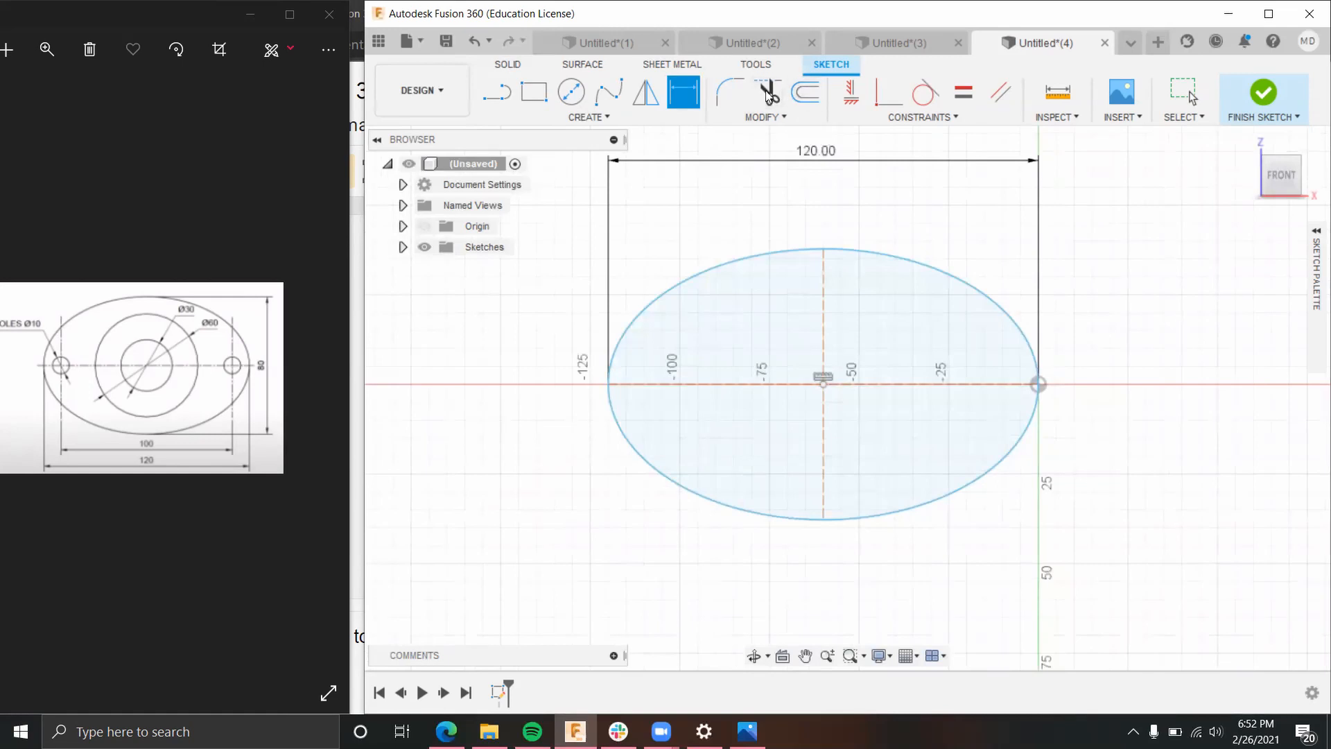
Step: Dimension the ellipse's full vertical axis between its two end points as 80 mm, placing the dimension beside the ellipse
left_click(824, 250)
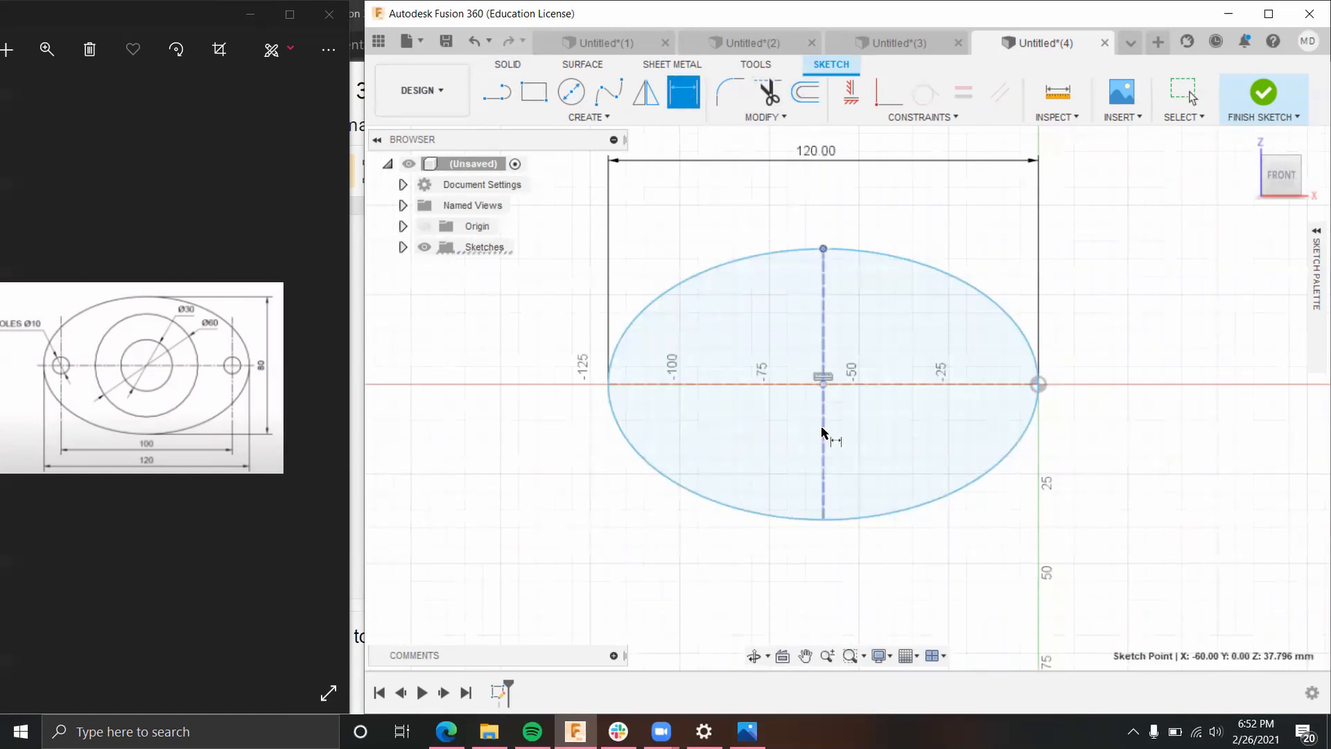
left_click(823, 520)
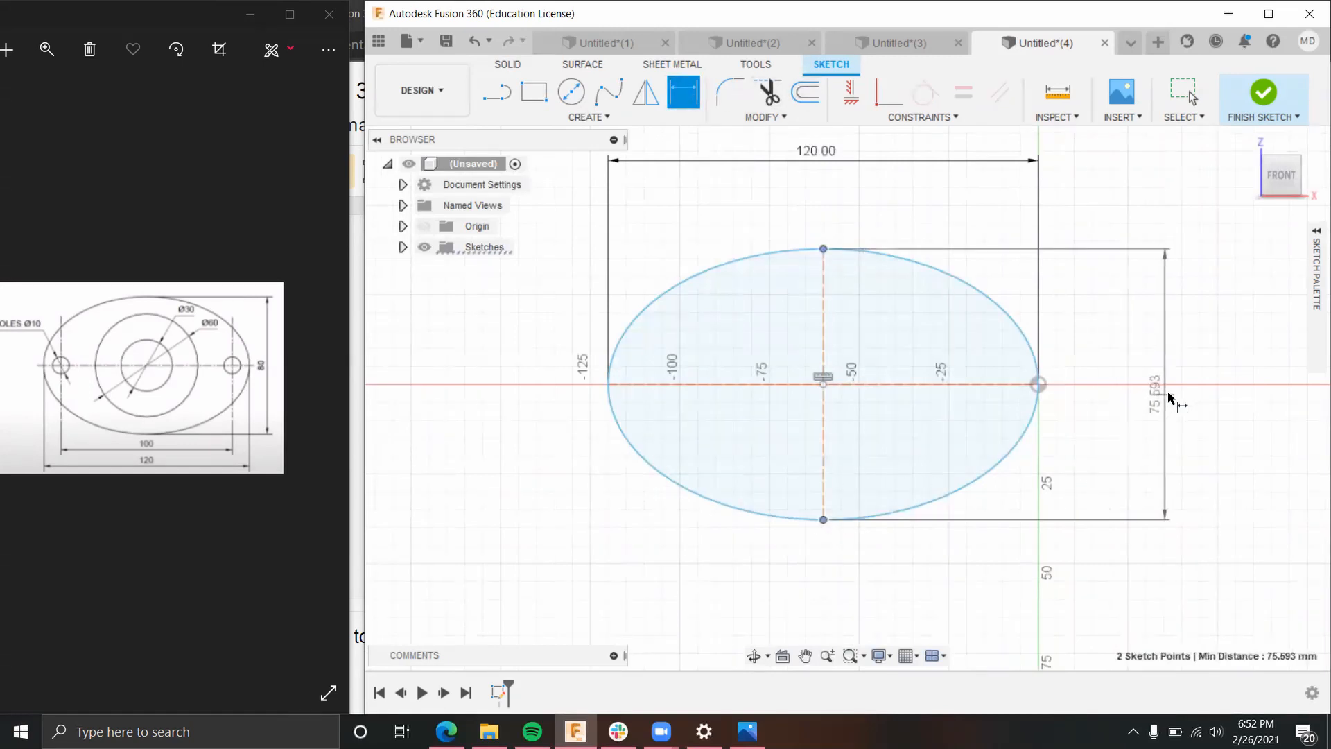
left_click(1166, 395)
type("80")
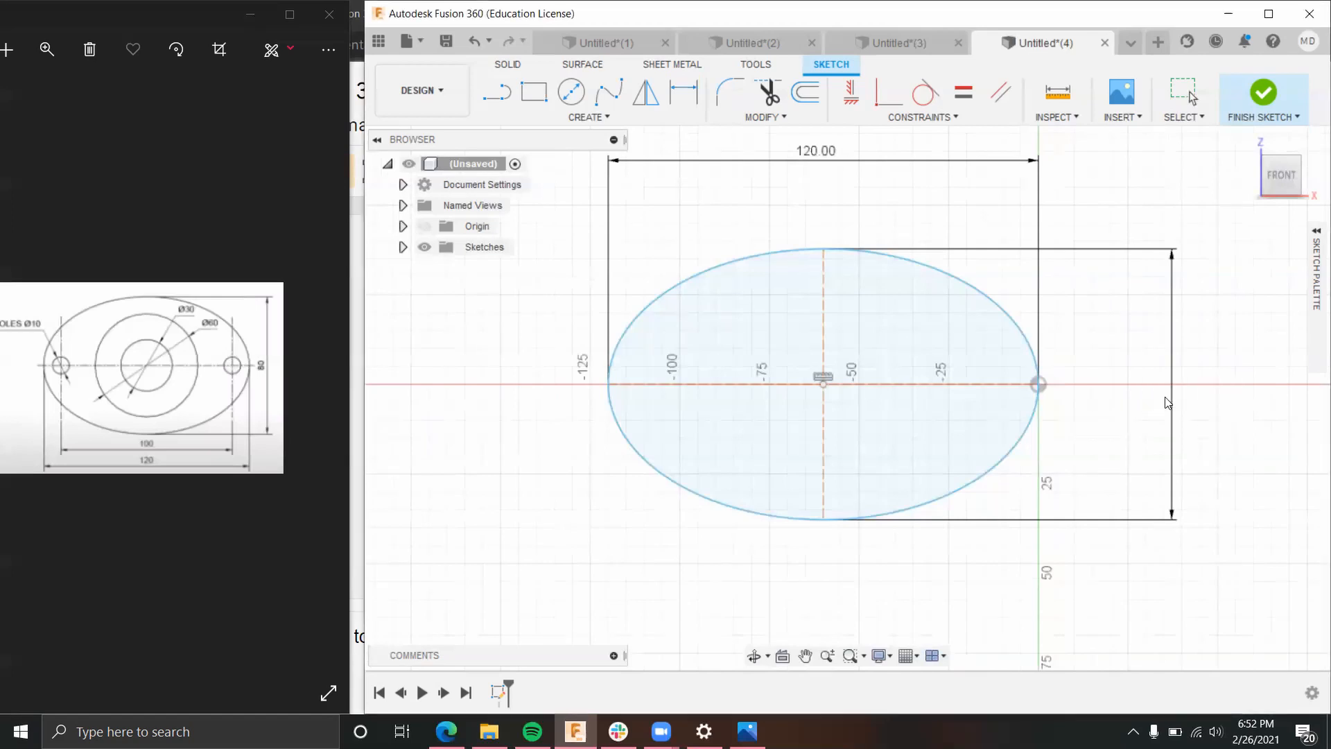
key("Return")
Step: Sketch a 30 mm diameter circle centred on the ellipse's centre point
scroll(1026, 377, "down", 1)
scroll(1030, 377, "up", 1)
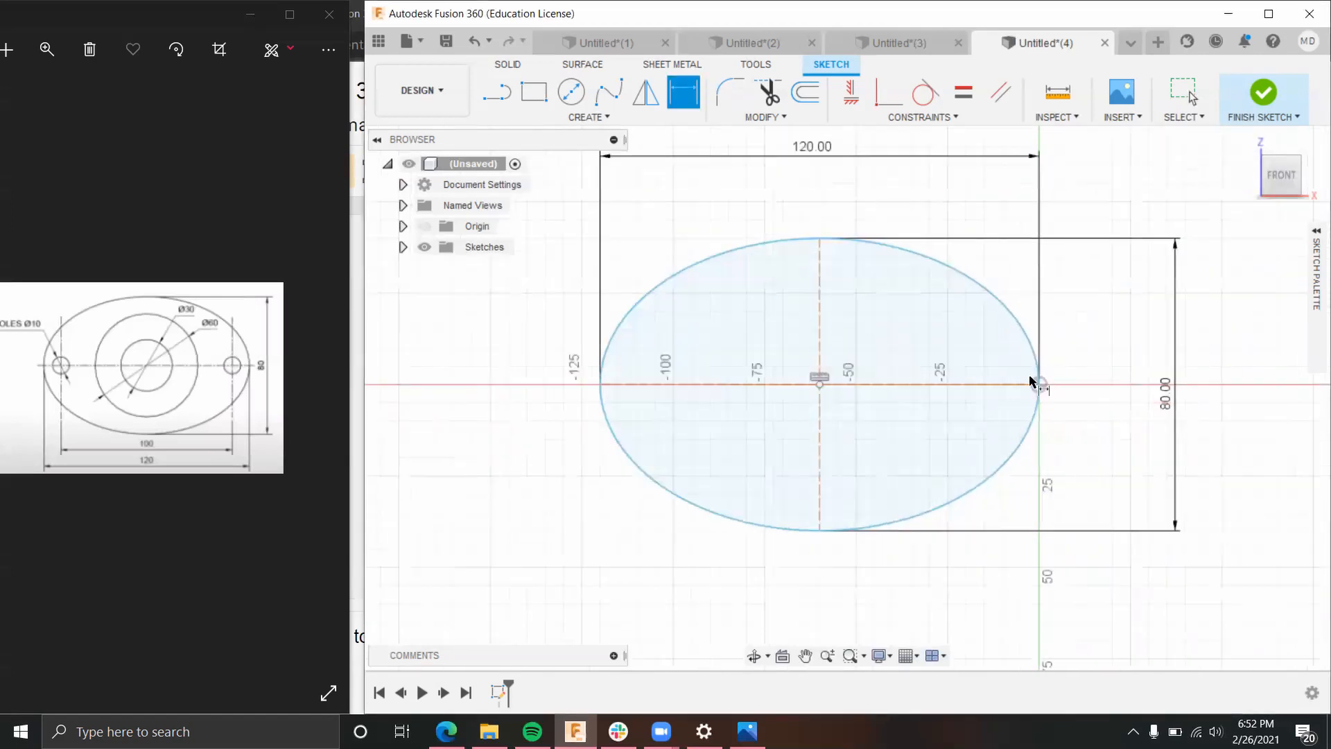
scroll(697, 296, "up", 2)
scroll(865, 335, "down", 1)
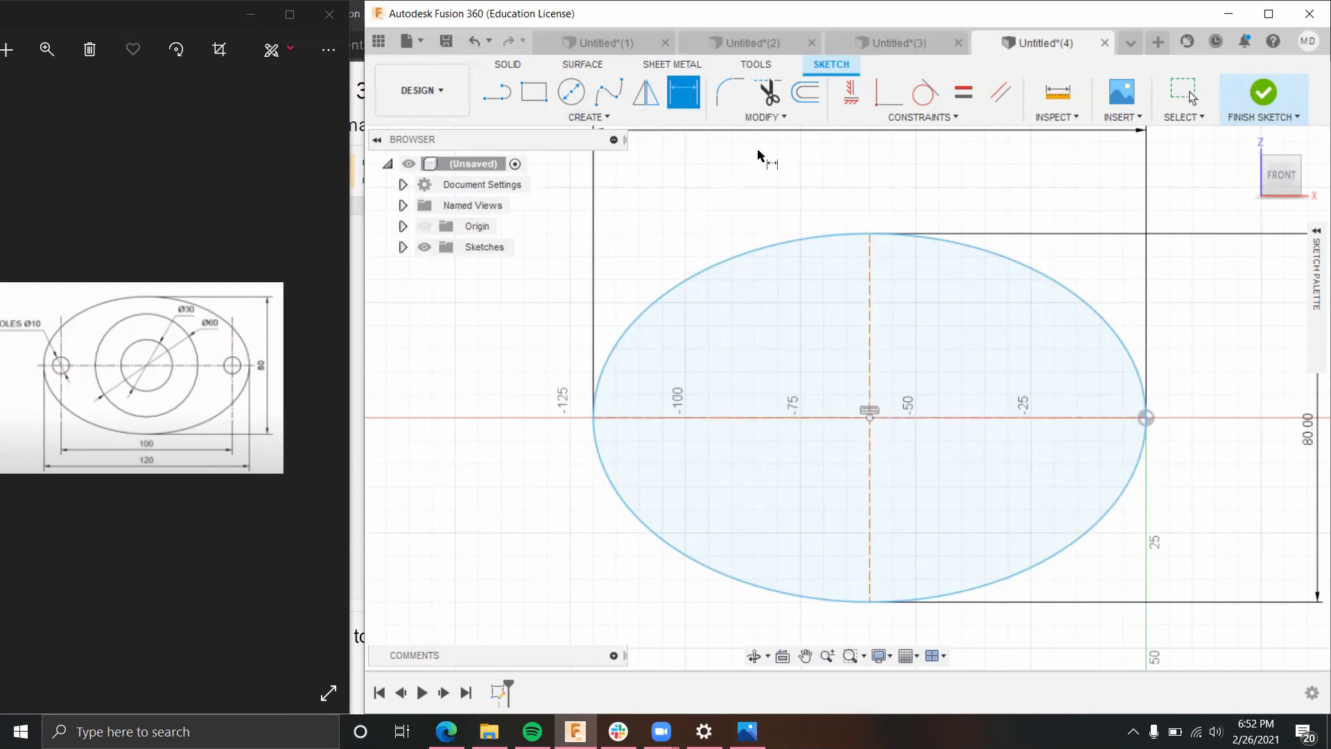
left_click(571, 92)
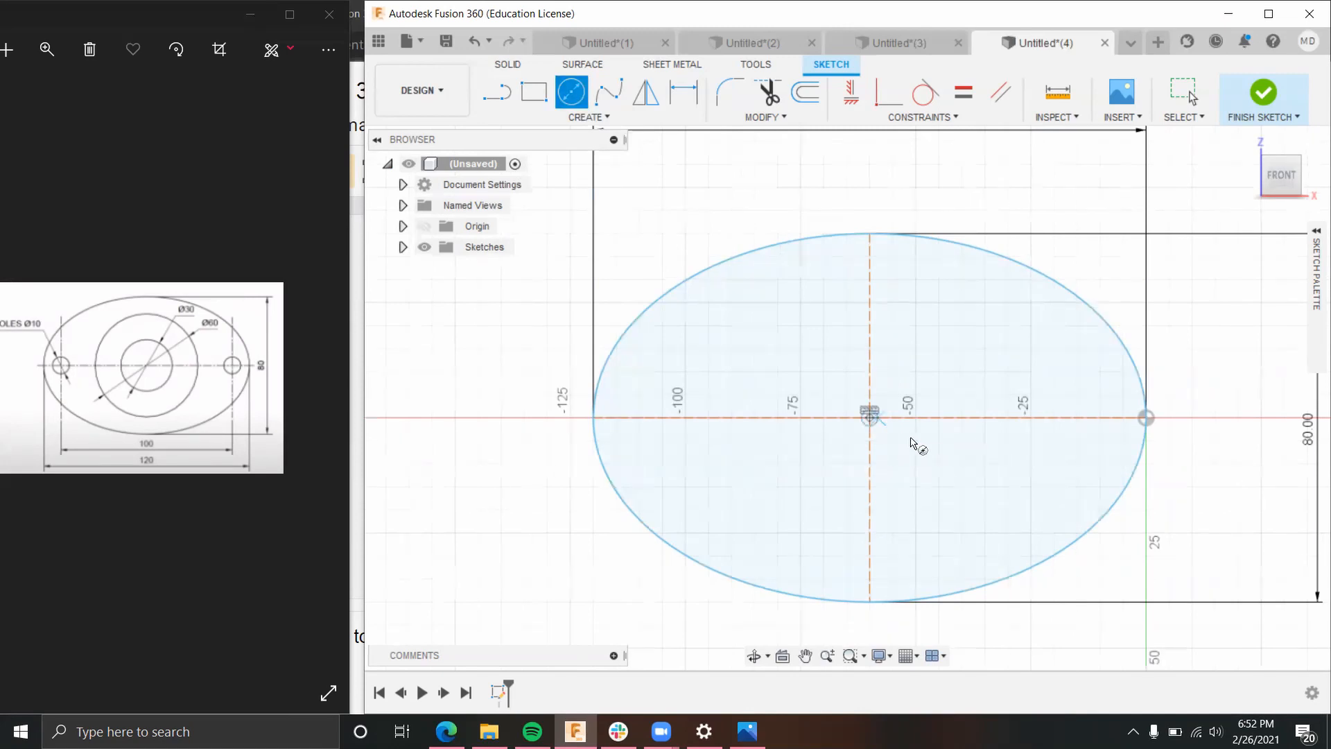
left_click(870, 418)
key("Return")
key("Escape")
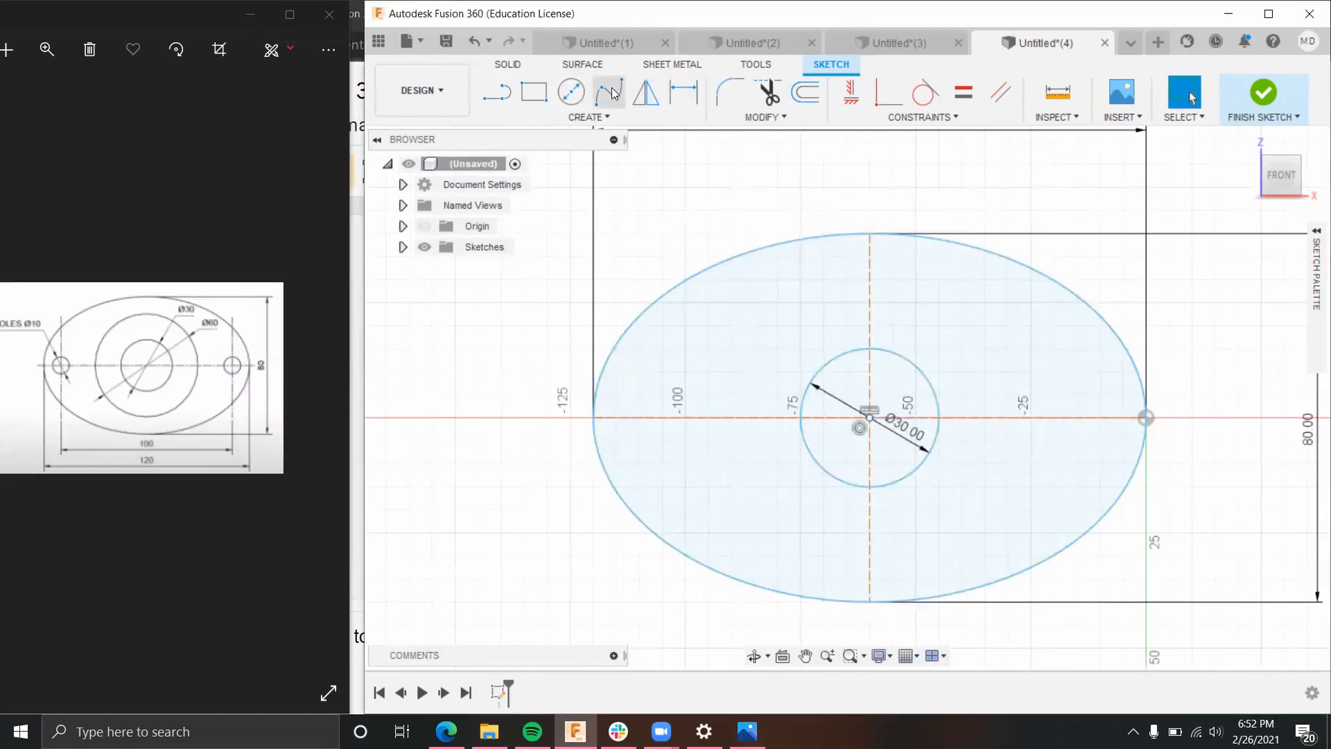
Step: Add a concentric 60 mm diameter circle at the ellipse's centre
left_click(570, 93)
left_click(869, 417)
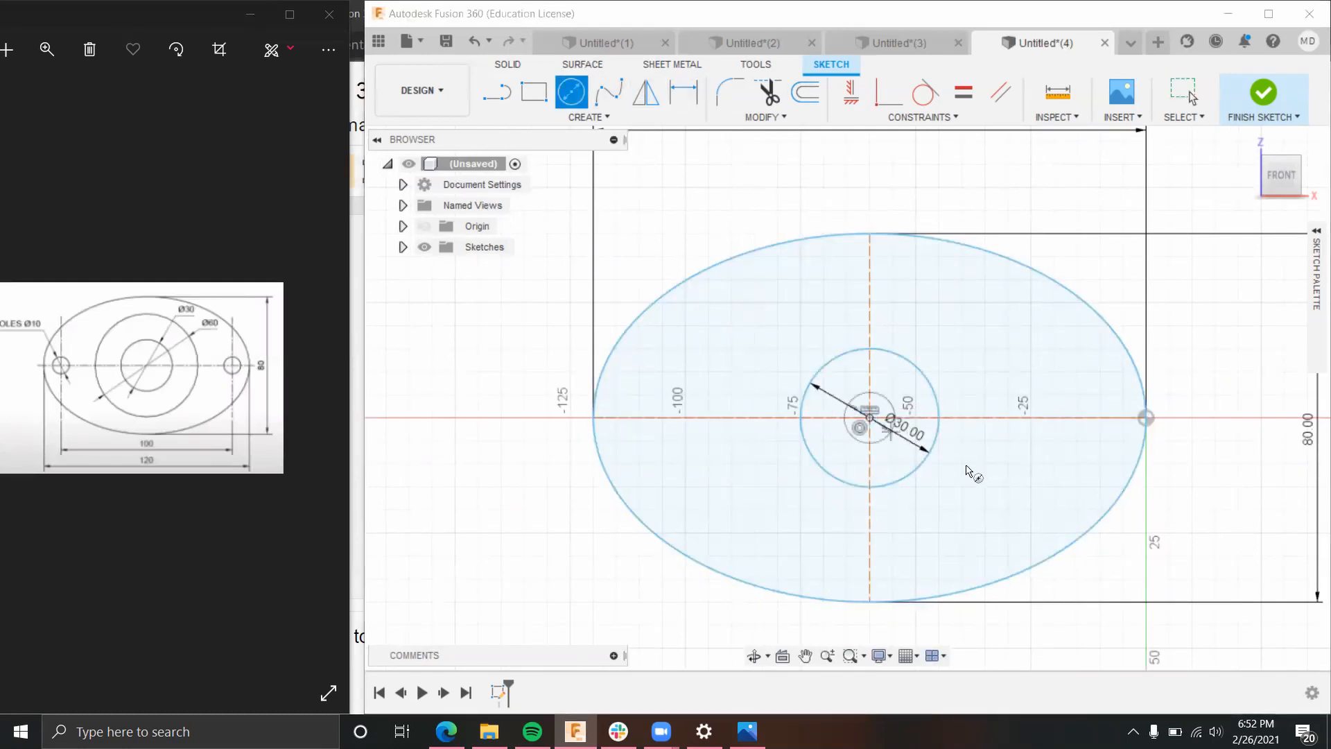
type("60")
key("Return")
key("Escape")
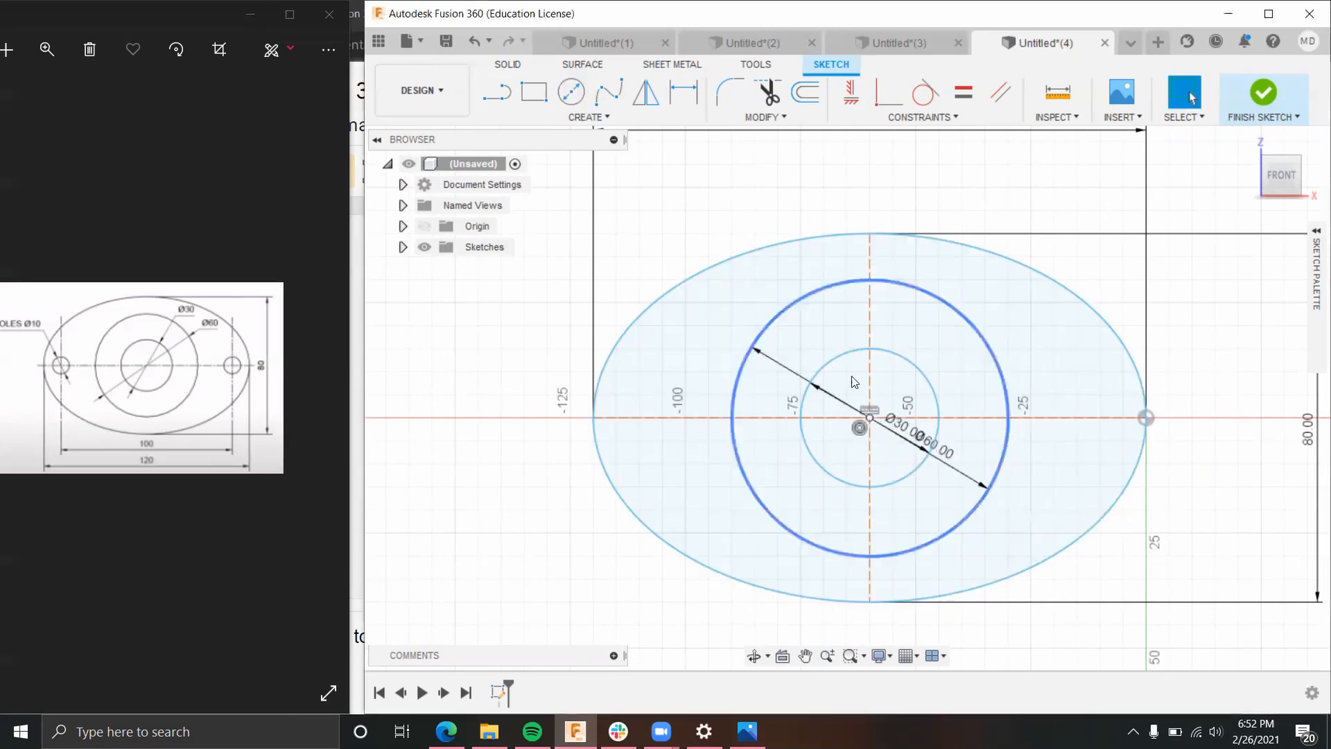
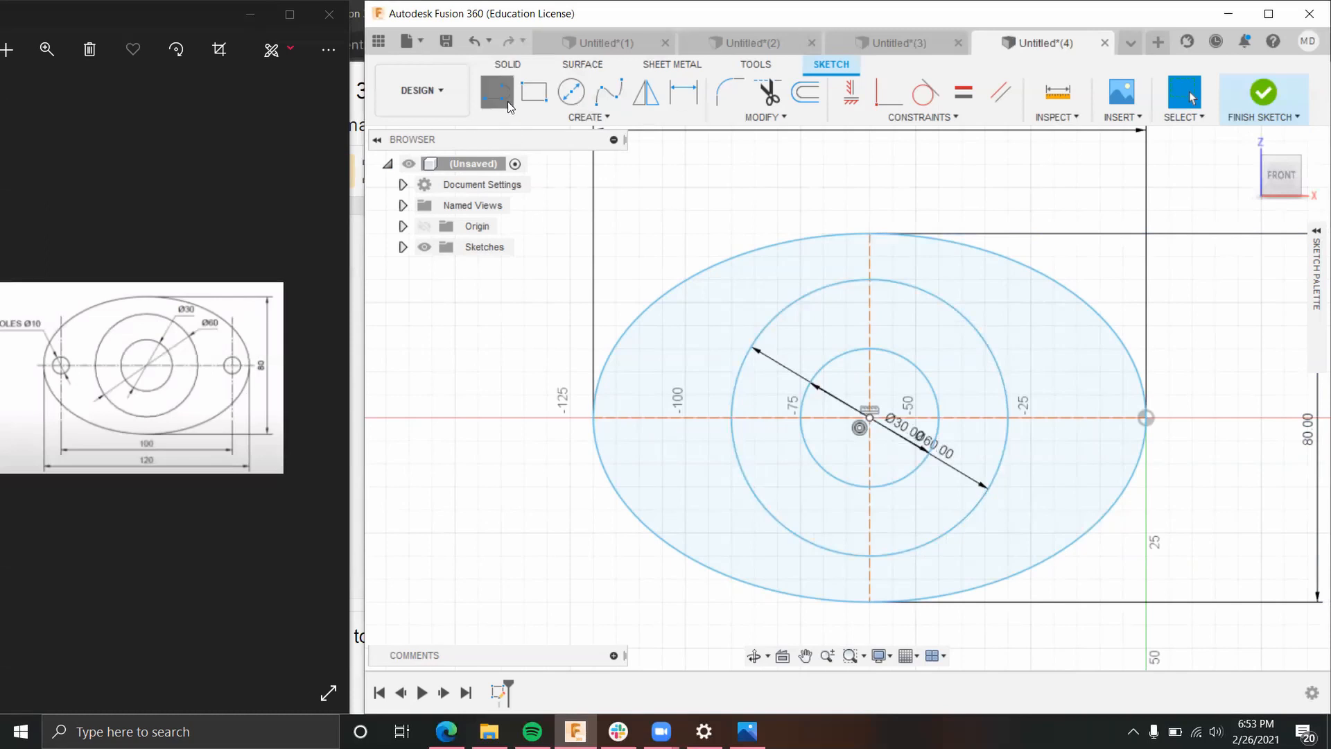
Step: With the construction linetype on, sketch a vertical line about 93 mm long crossing the horizontal axis near the ellipse's left end
left_click(507, 101)
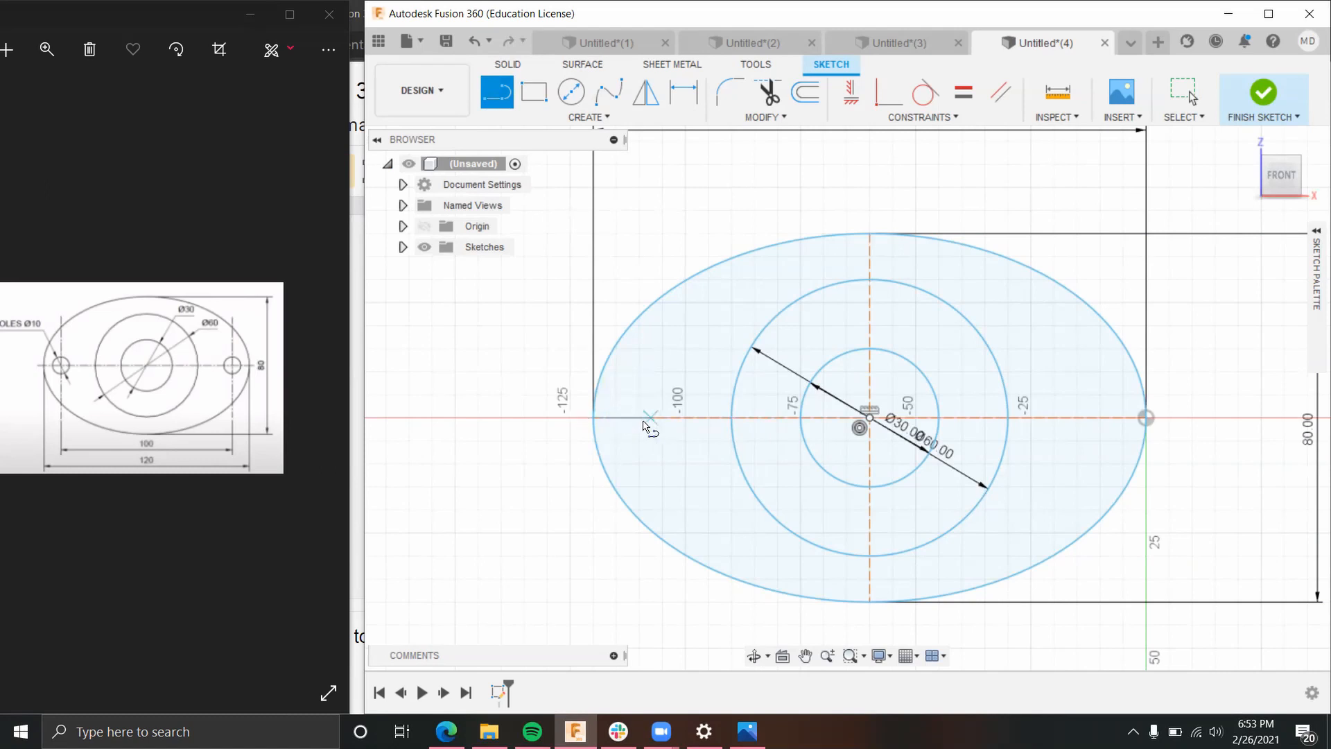
left_click(1315, 250)
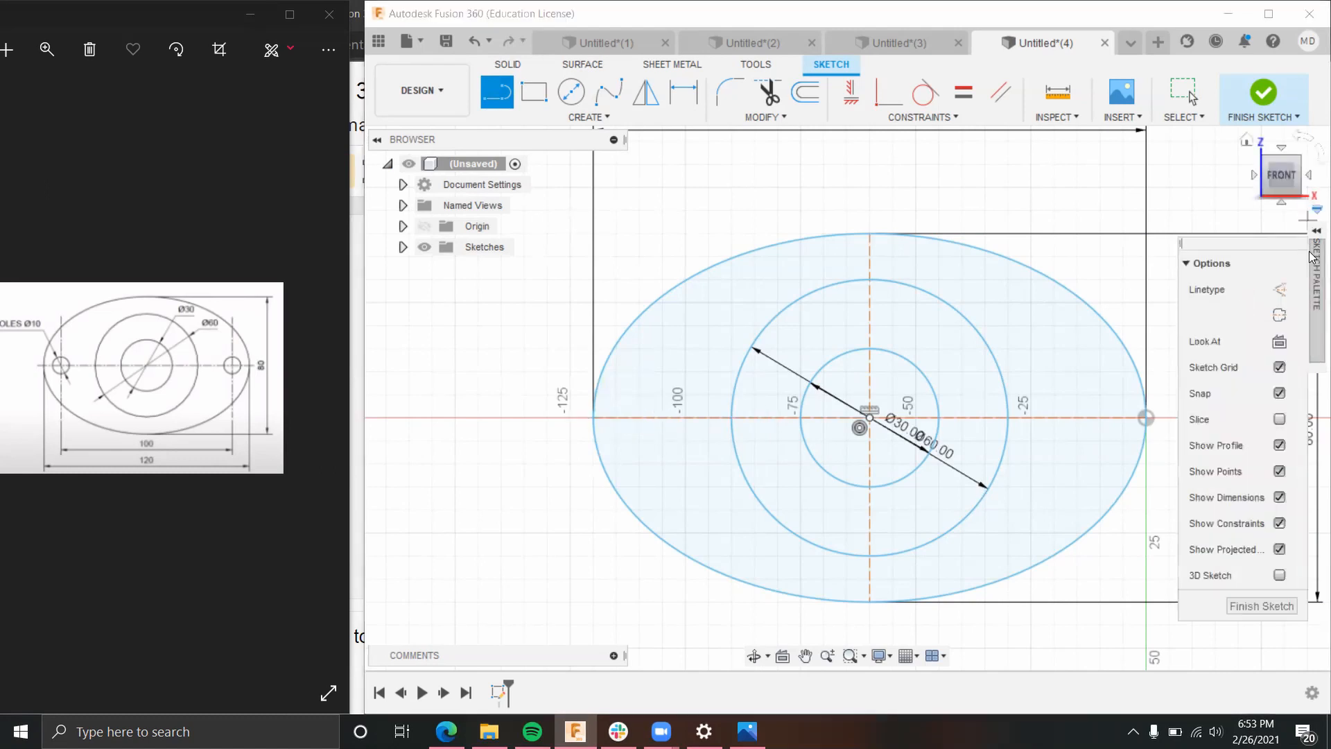
left_click(1280, 295)
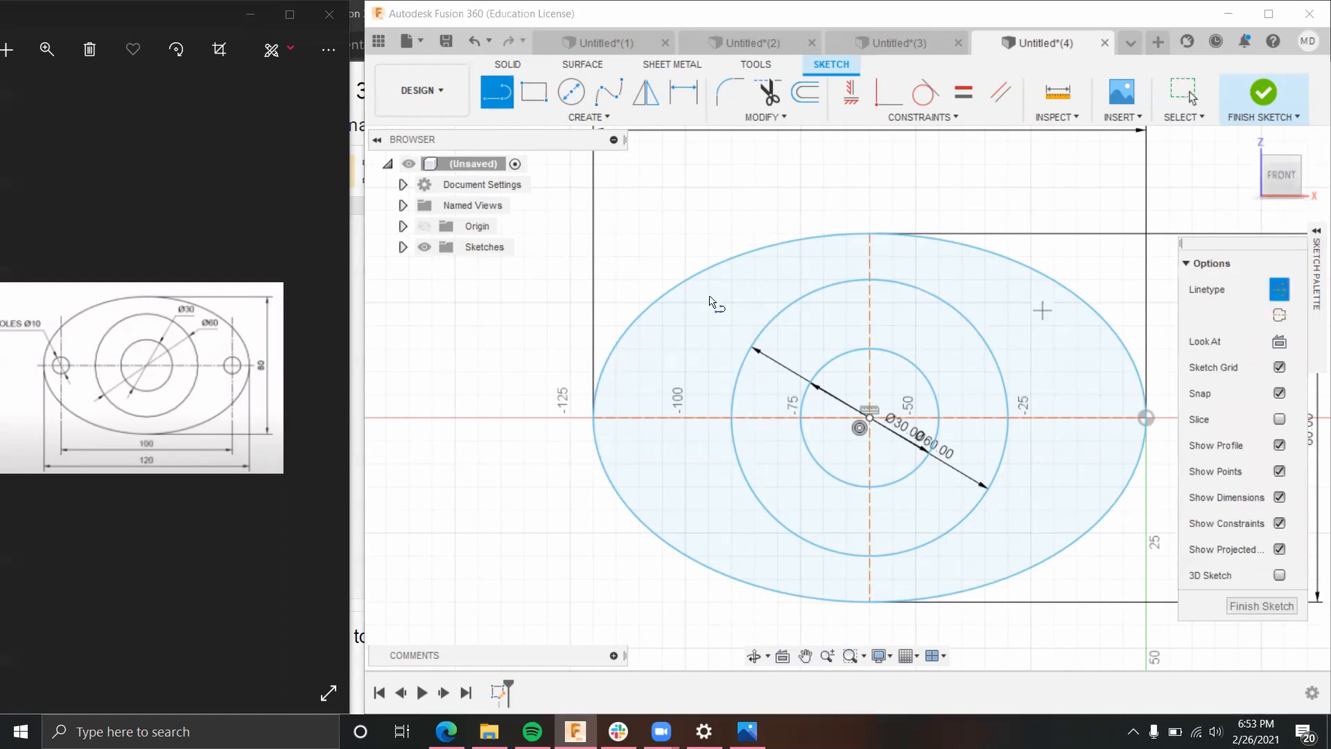
left_click(651, 173)
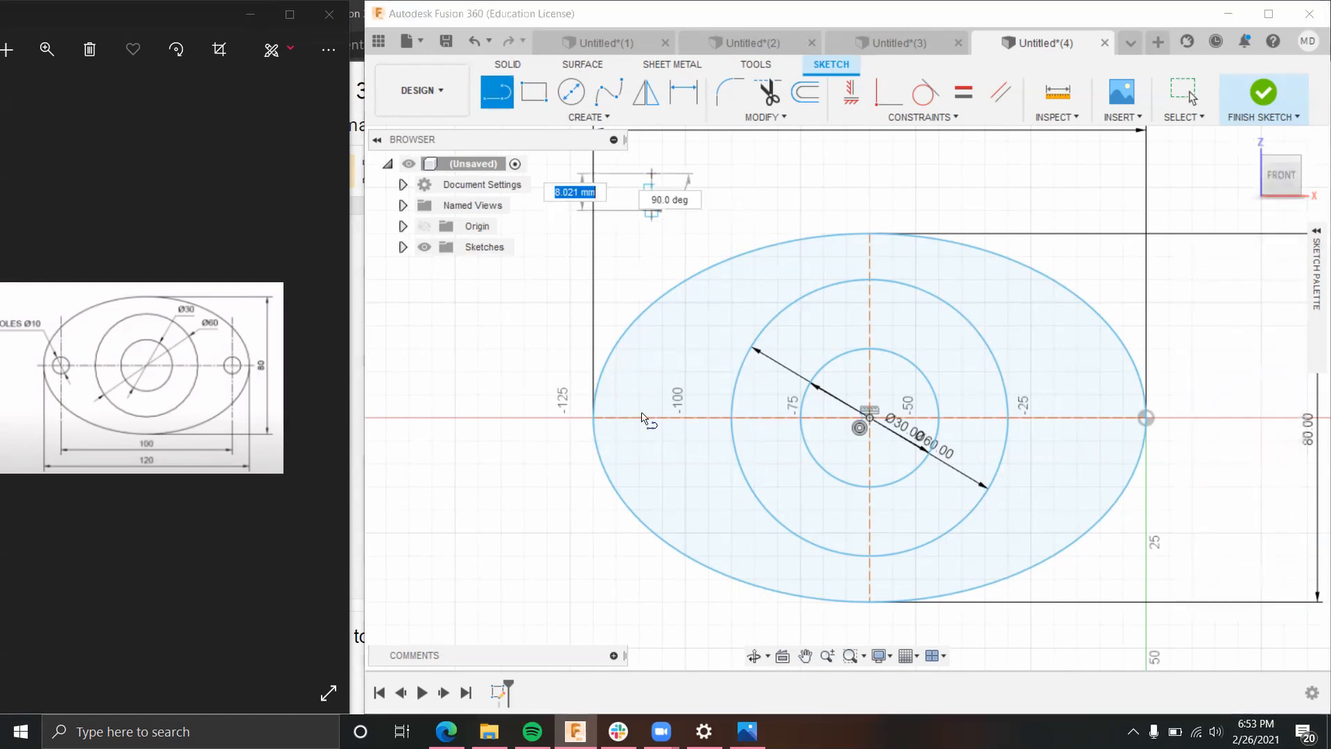
left_click(652, 602)
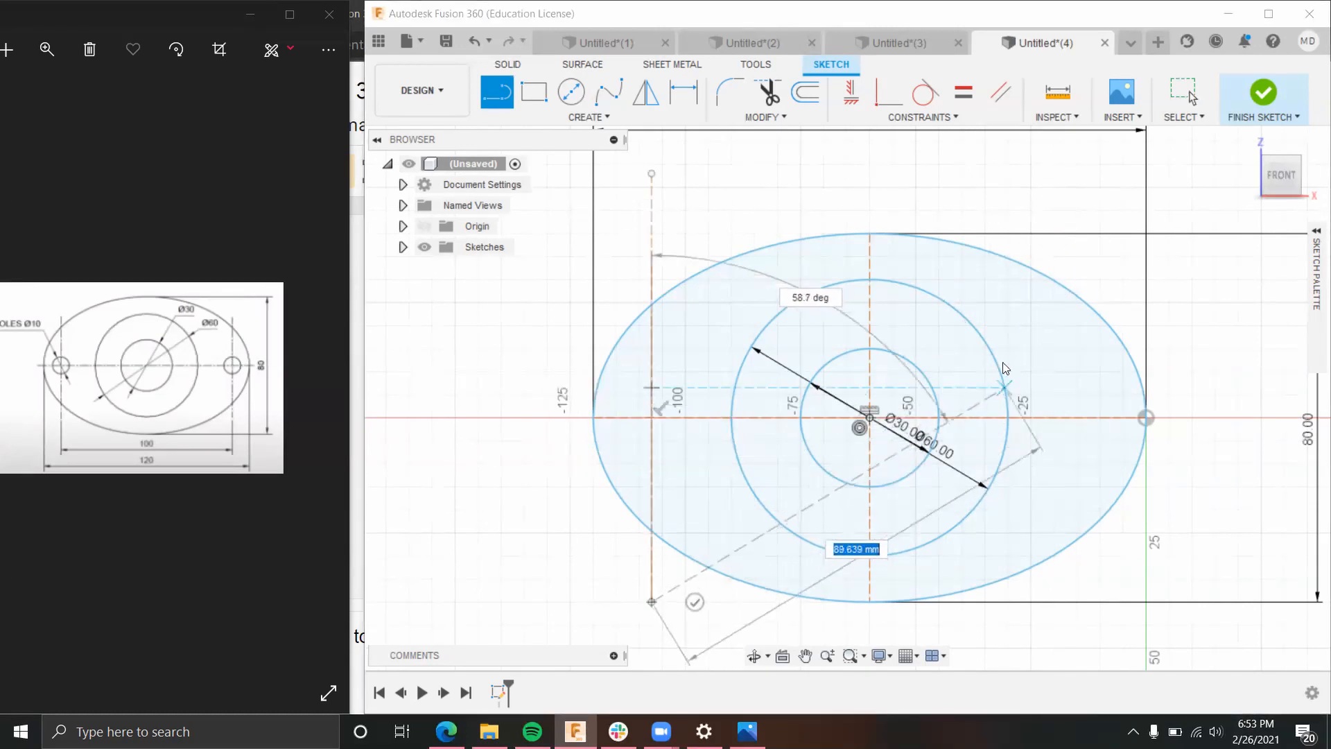
key("Escape")
Step: Sketch a second vertical construction line across the ellipse, about 40 mm to the right of its centre
left_click(497, 92)
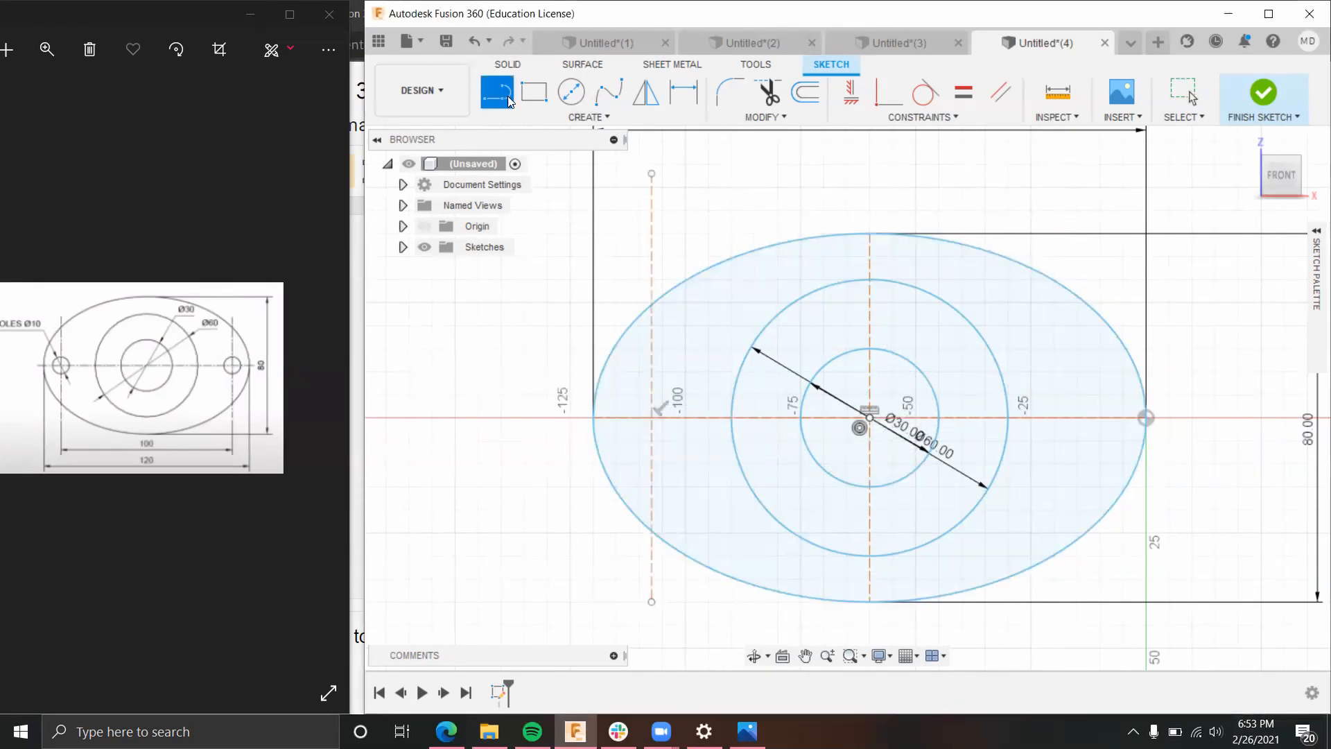
left_click(1054, 165)
left_click(1072, 578)
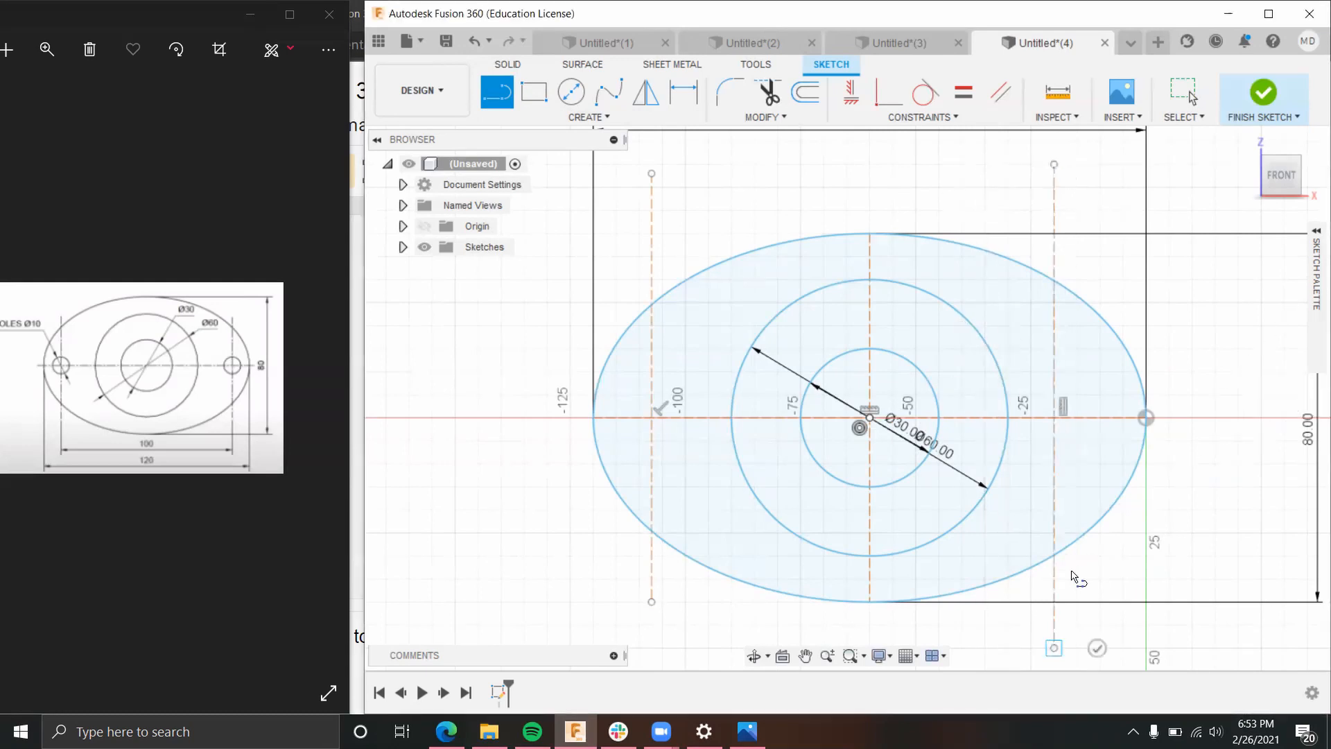
key("Escape")
Step: Dimension the left construction line 50 mm from the ellipse's vertical axis, placing the dimension above the ellipse
left_click(684, 91)
left_click(653, 263)
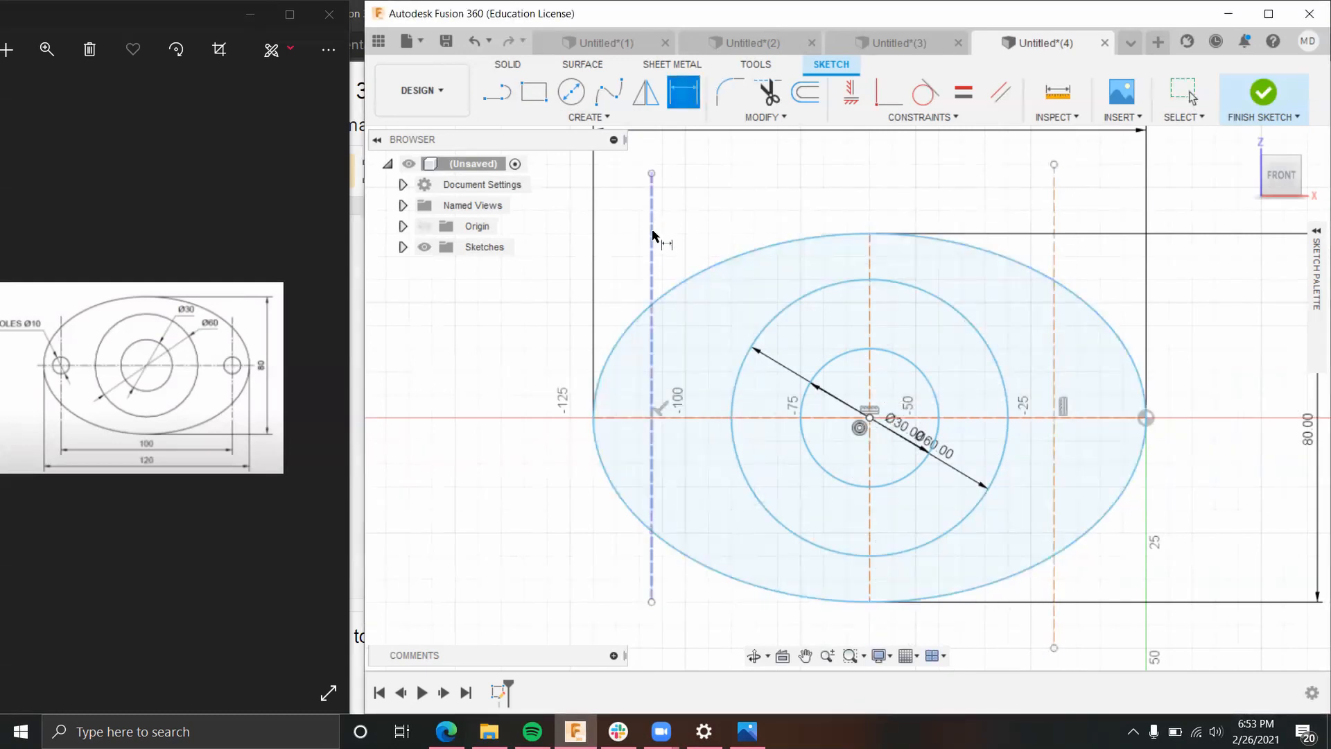
left_click(868, 260)
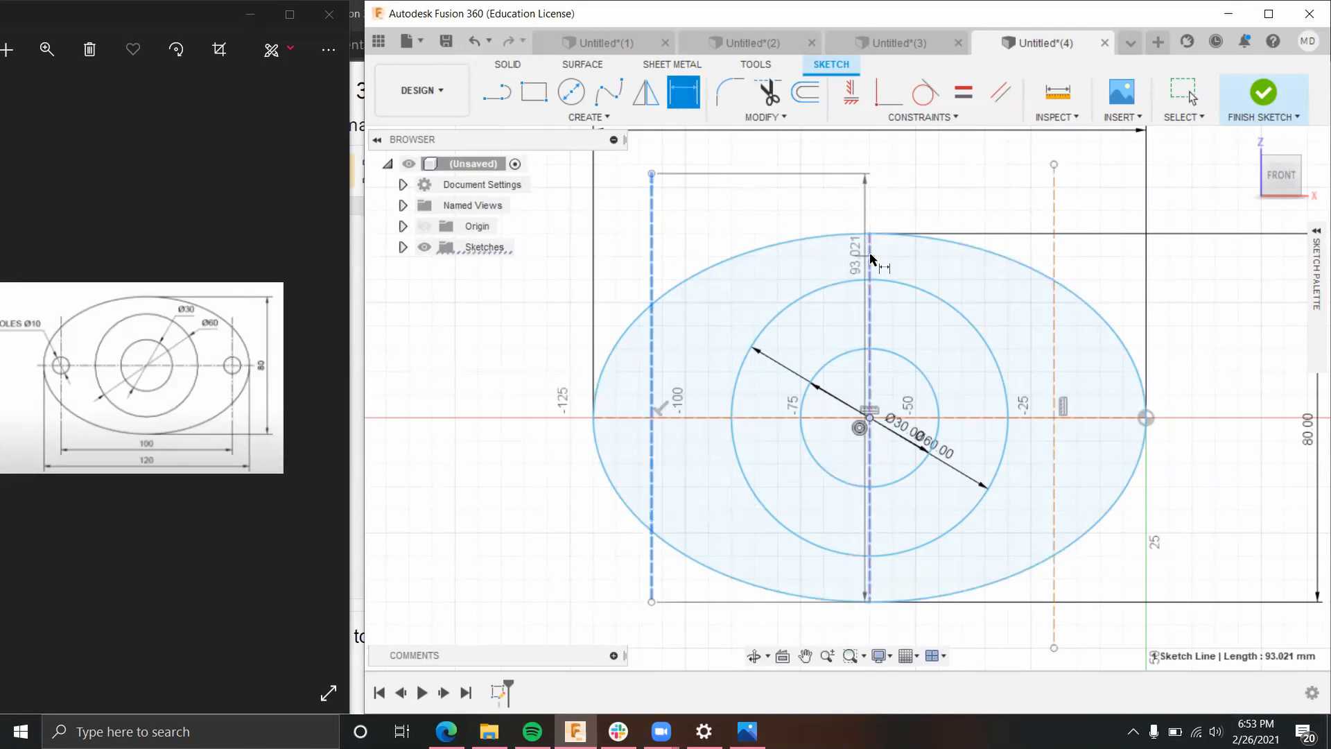
left_click(759, 177)
type("50")
key("Return")
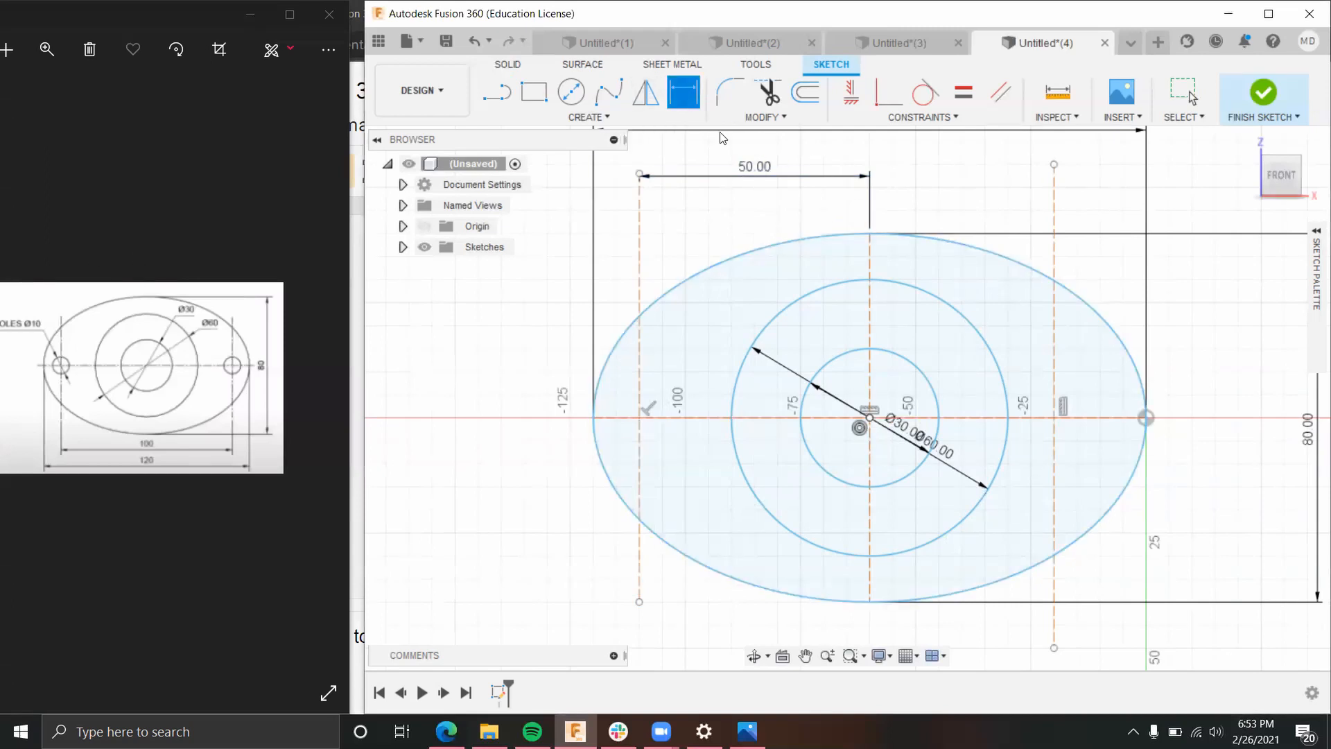
Step: Dimension the right construction line 50 mm from the ellipse's vertical axis, in line with the matching dimension on the left
left_click(870, 263)
left_click(1054, 260)
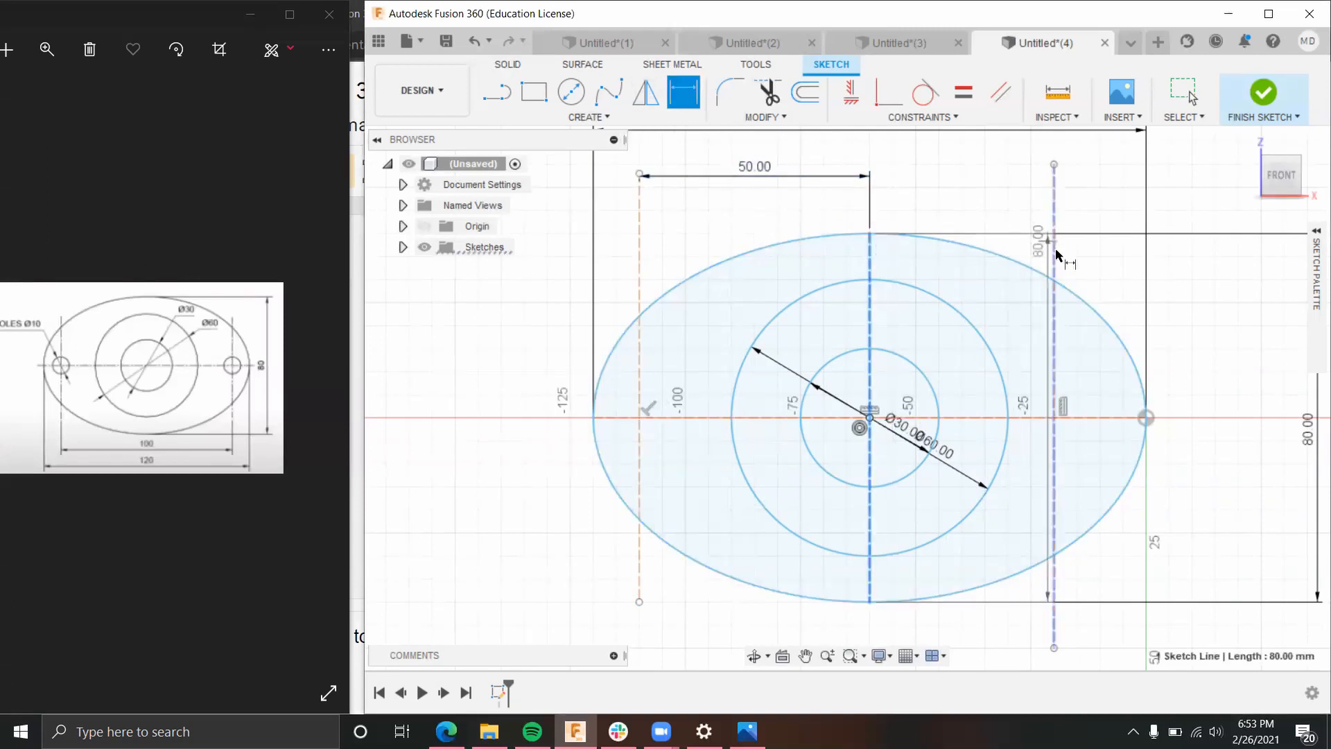
left_click(953, 175)
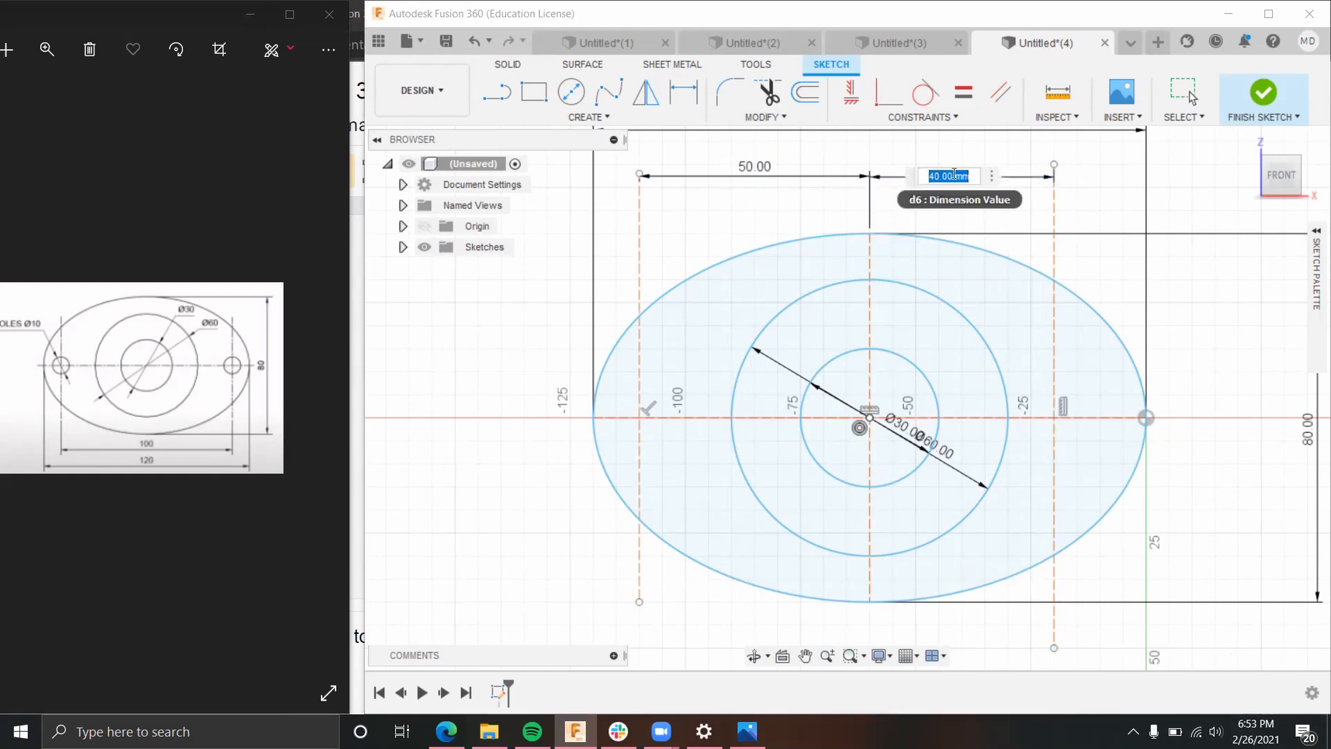
type("50")
key("Return")
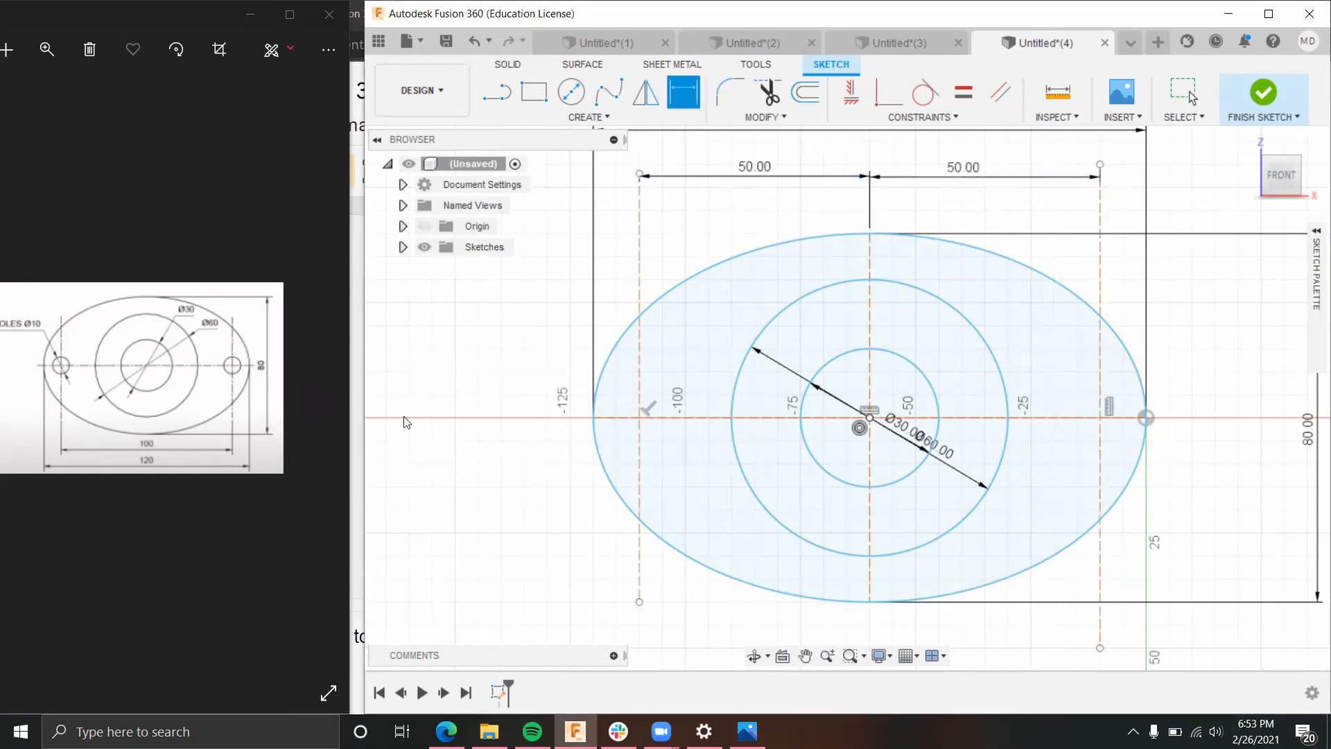
Step: Try to sketch a 10 mm diameter hole circle where the left construction line crosses the horizontal axis
left_click(571, 91)
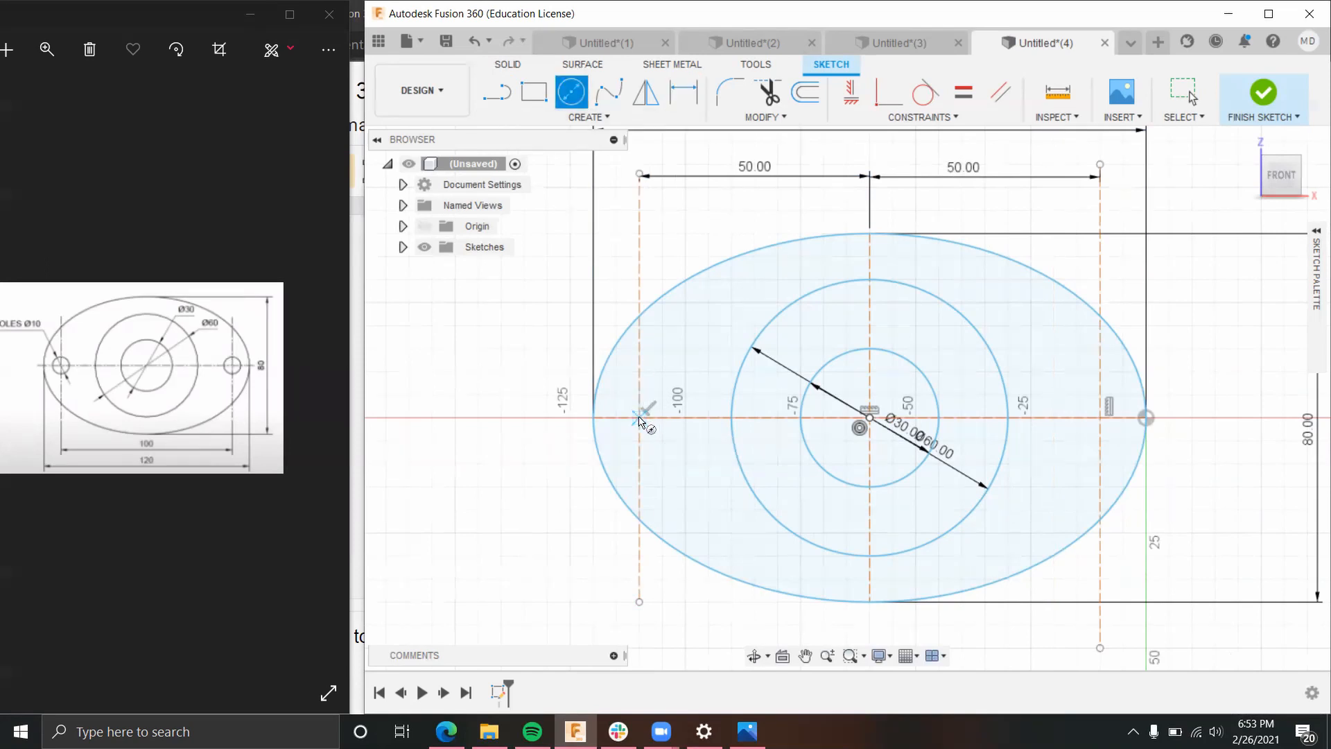
left_click(639, 418)
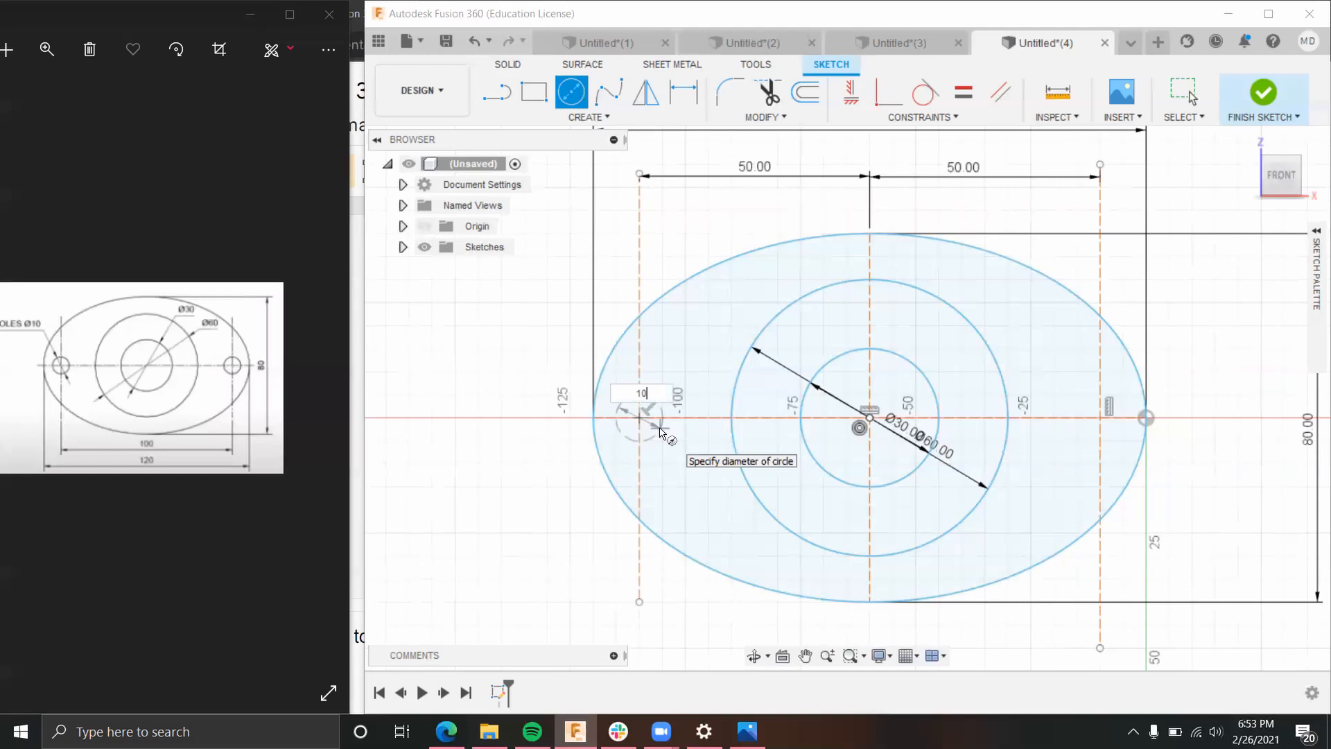
type("10")
key("Return")
key("Escape")
key("ctrl+a")
Step: Turn off the construction linetype and replace the left construction circle with a regular 10 mm diameter circle at the same point
left_click(1316, 274)
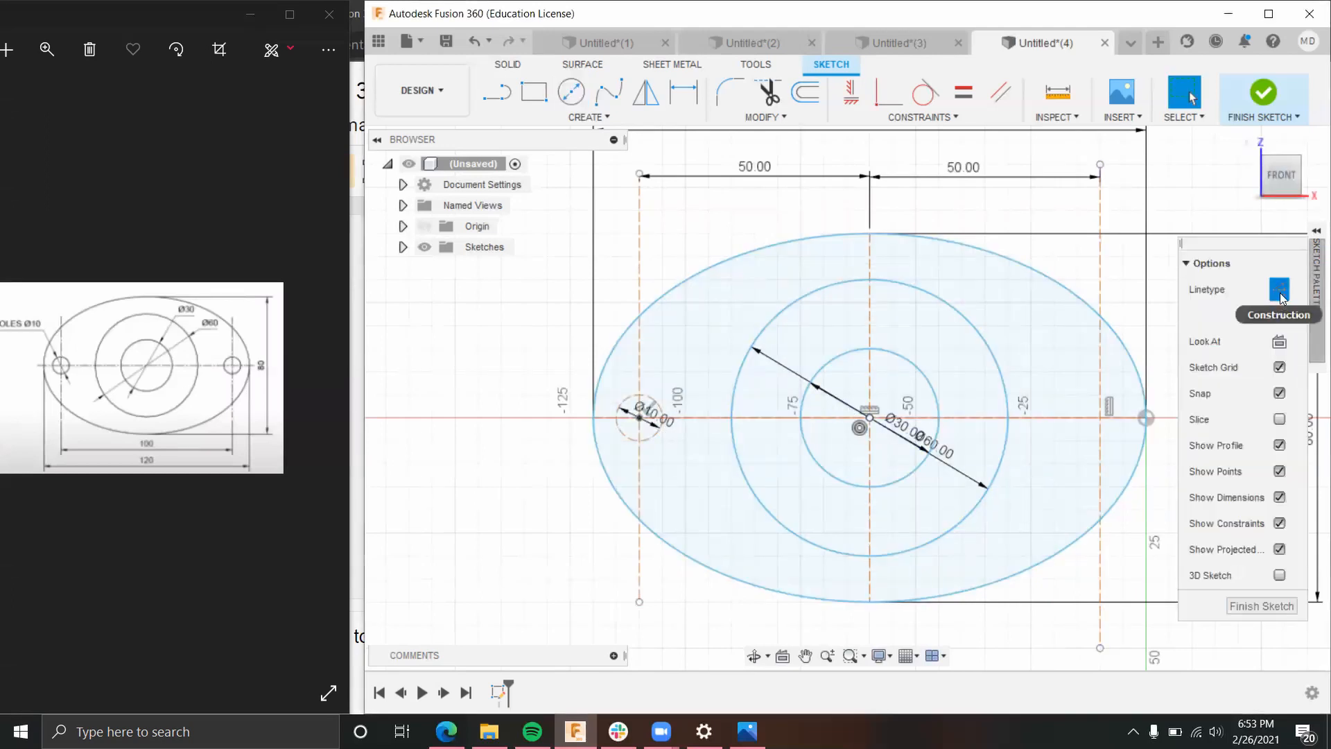
left_click(638, 441)
key("Delete")
key("c")
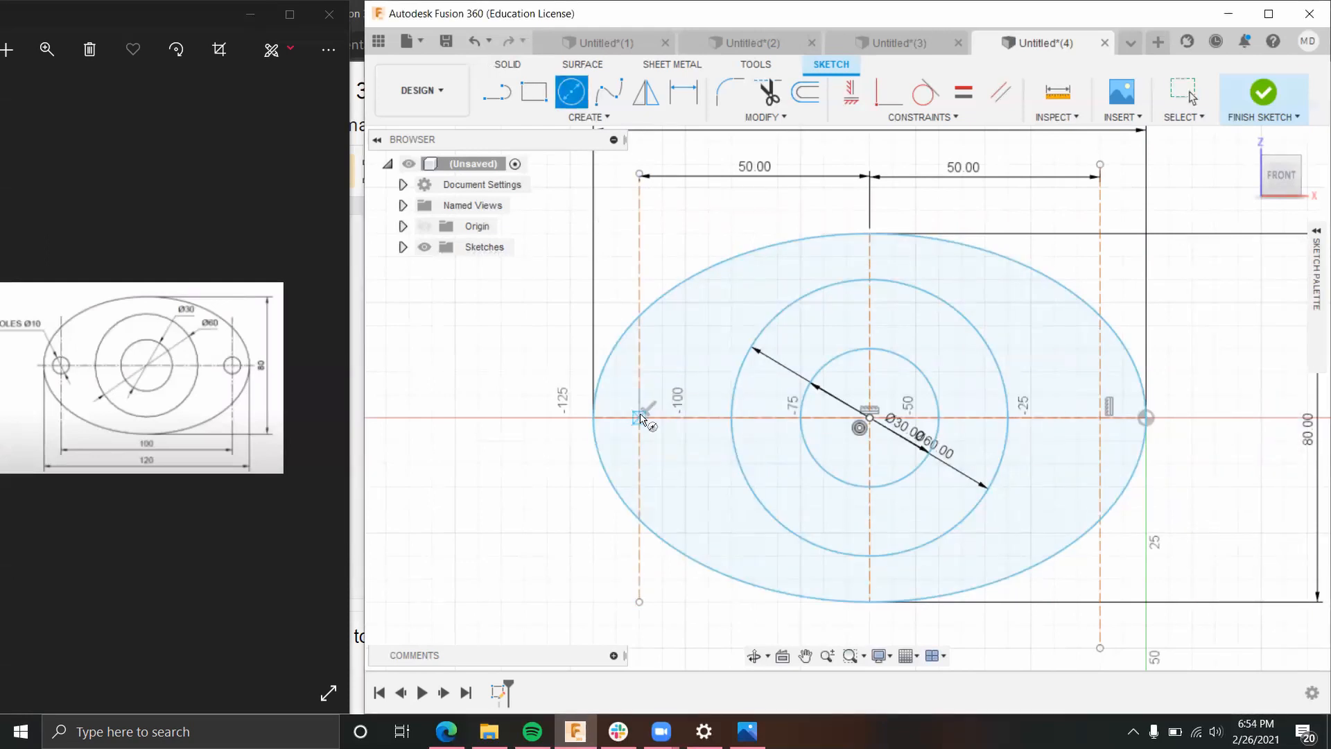
left_click(640, 418)
key("Return")
key("Escape")
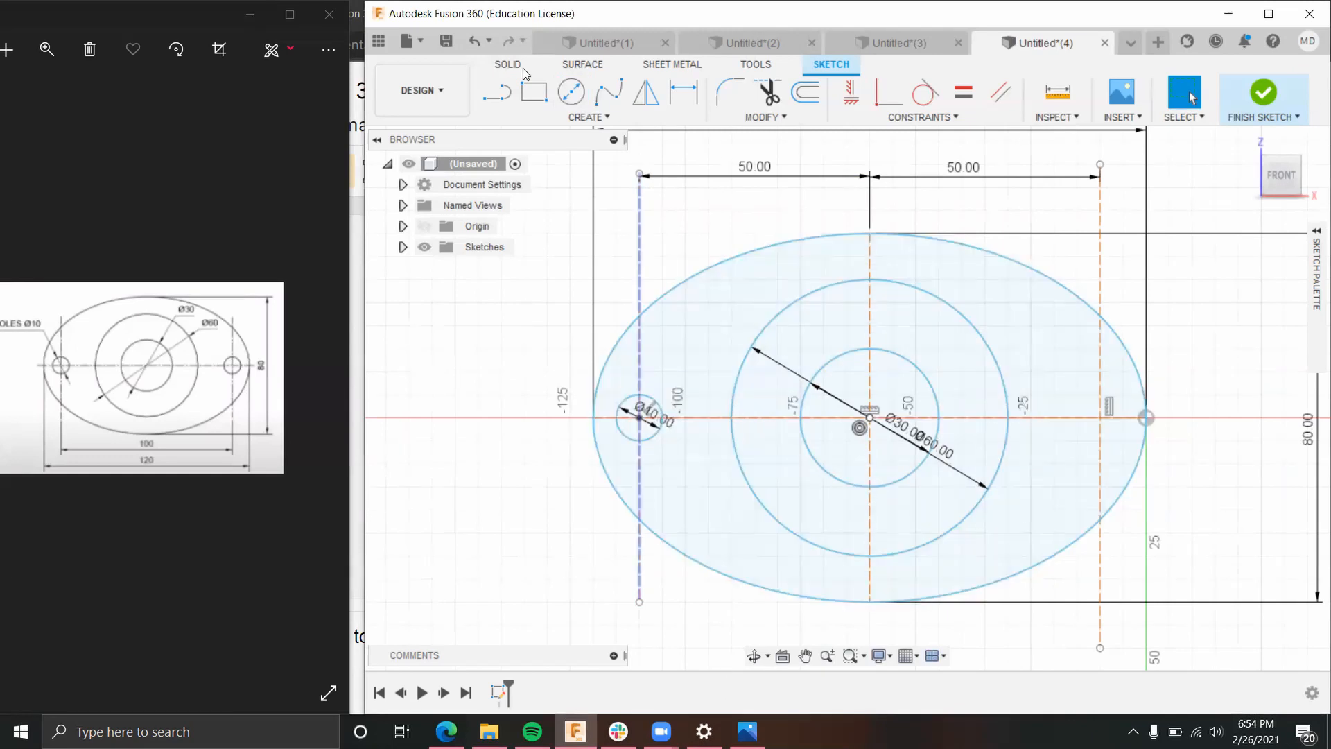
Step: Sketch a 10 mm diameter circle where the right construction line crosses the horizontal axis
key("c")
left_click(1101, 417)
type("10")
key("Return")
key("Escape")
Step: Finish the sketch and delete the two vertical construction lines running through the small hole circles
scroll(1054, 294, "down", 1)
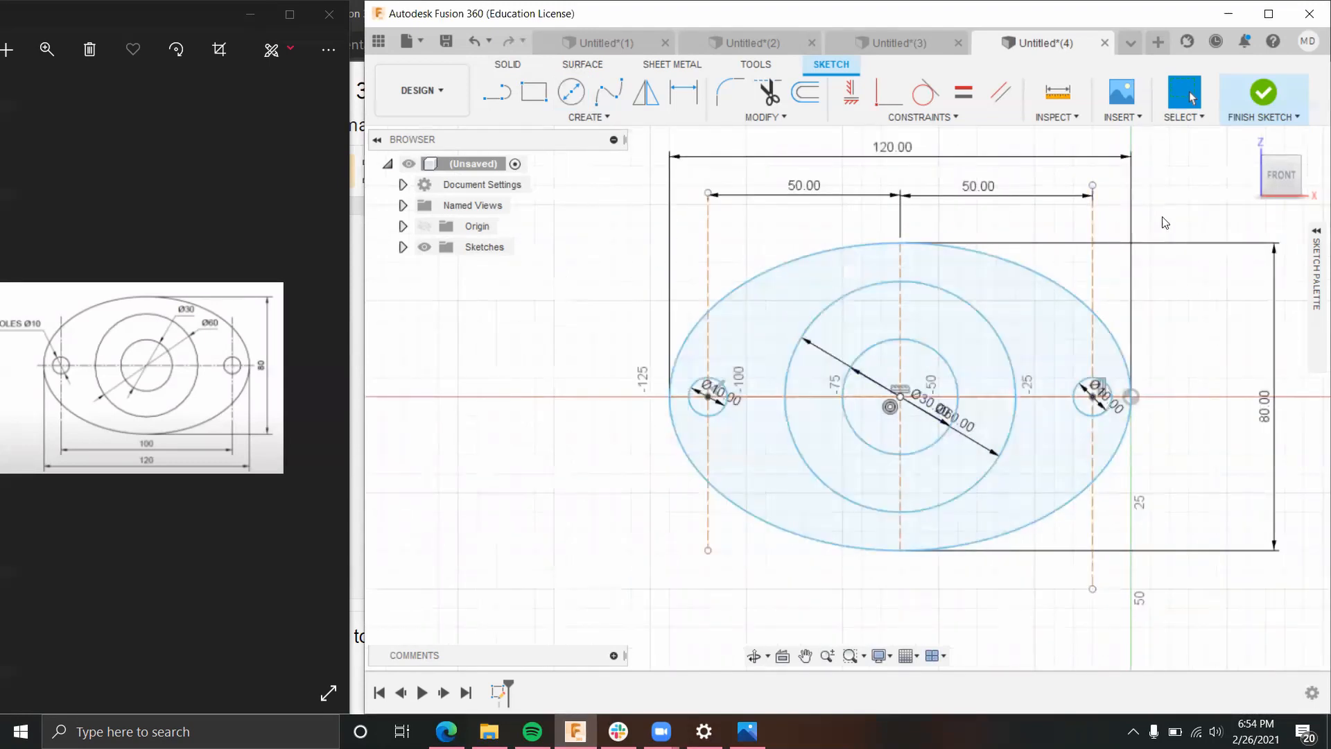
left_click(1253, 95)
left_click(1094, 263)
left_click(708, 240, "ctrl")
key("Delete")
Step: Delete the ellipse's horizontal and vertical axis lines from the finished sketch
left_click(900, 262)
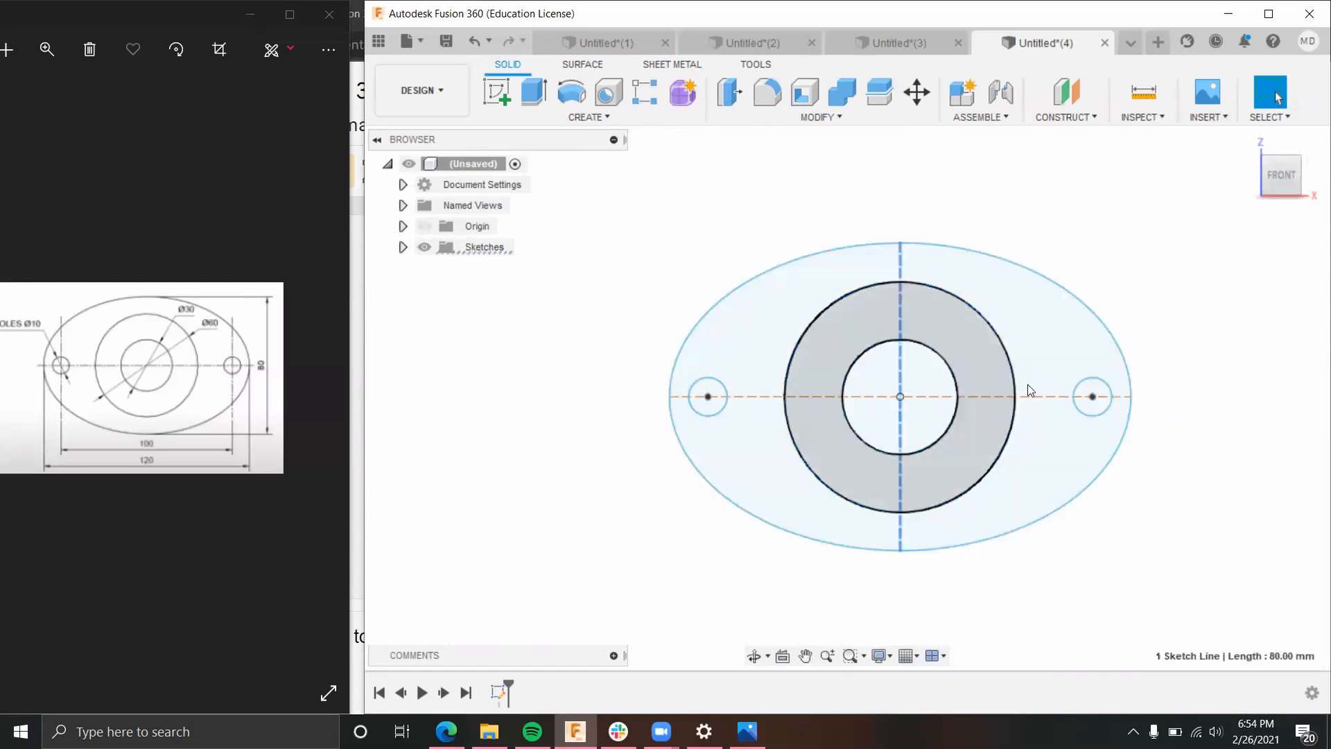
left_click(1060, 397)
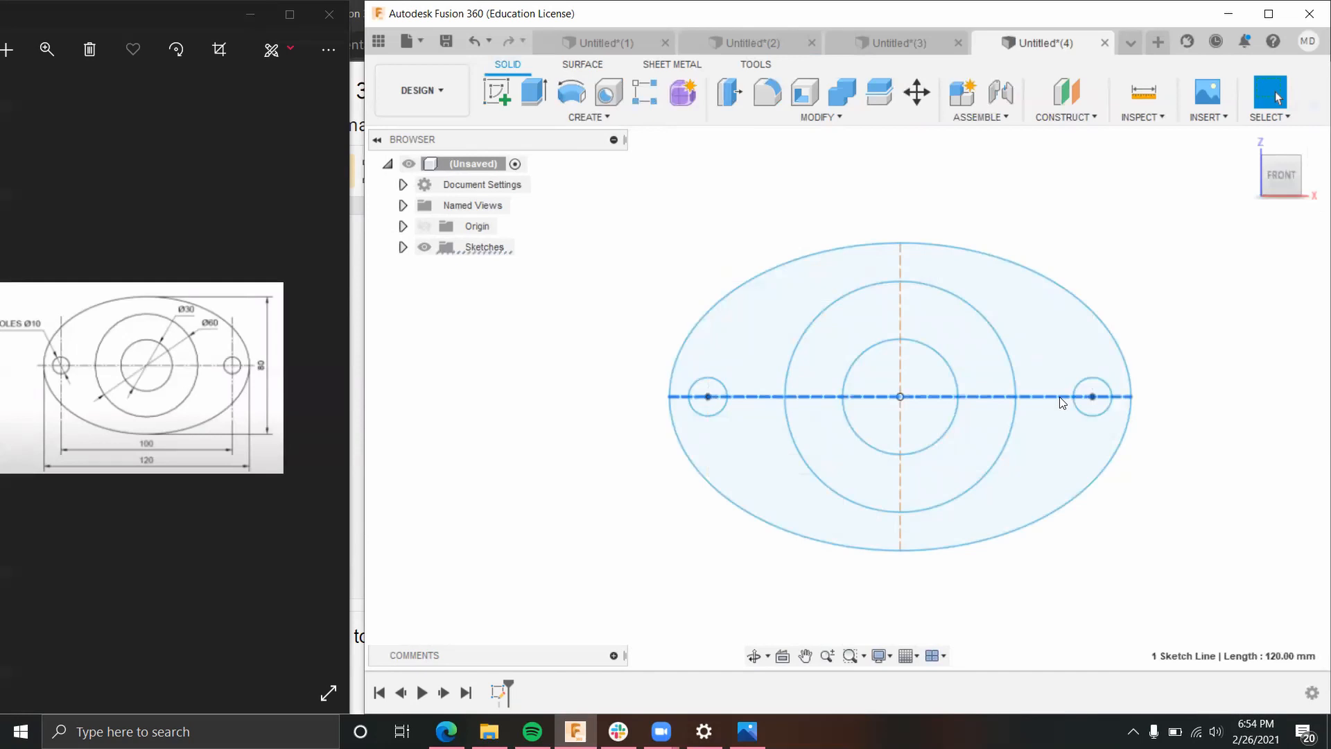
left_click(899, 256)
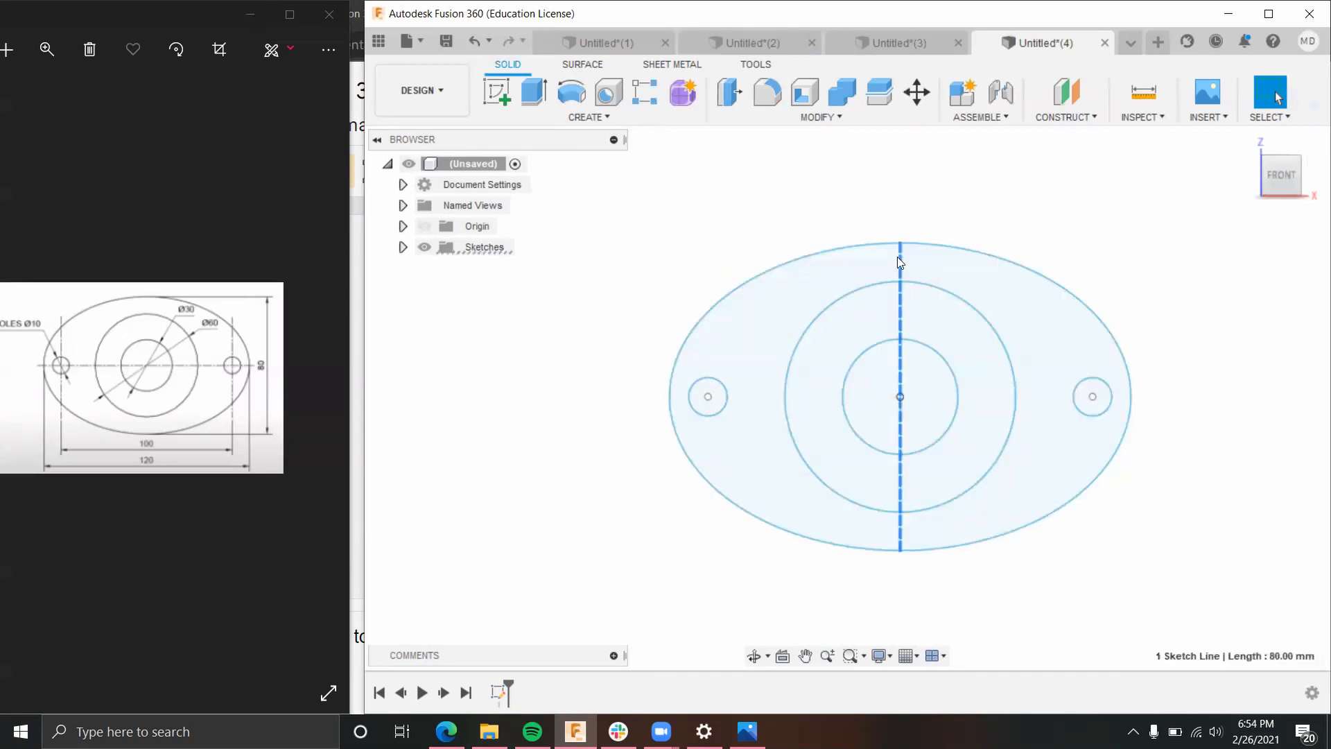
key("Delete")
Step: Extrude the elliptical flange profile around the central circles and small holes -10 mm as a new body
mouse_move(1161, 539)
middle_mouse_down("shift")
mouse_move(1109, 470)
mouse_move(1173, 487)
mouse_move(1128, 426)
middle_mouse_up("shift")
middle_click_drag(965, 497, 1004, 490, "shift")
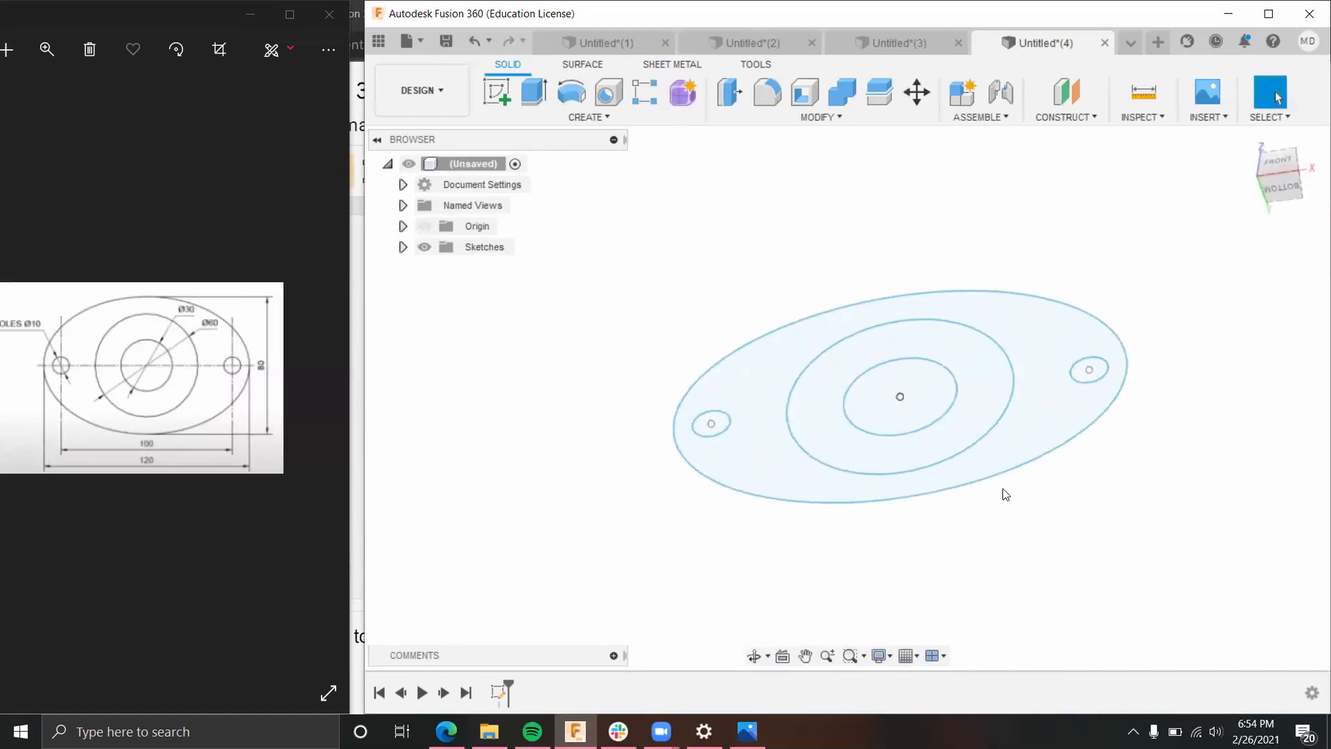
left_click(534, 92)
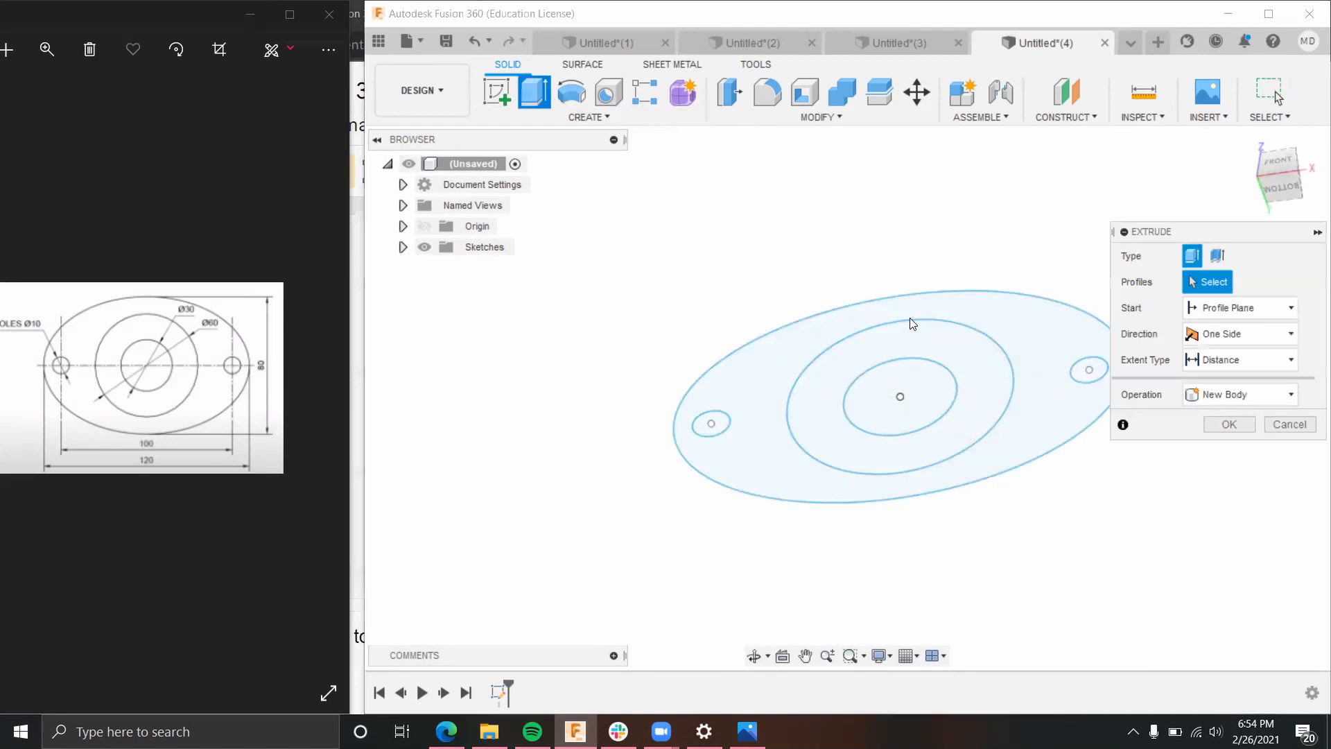
left_click(1052, 410)
left_click_drag(1016, 395, 1004, 373)
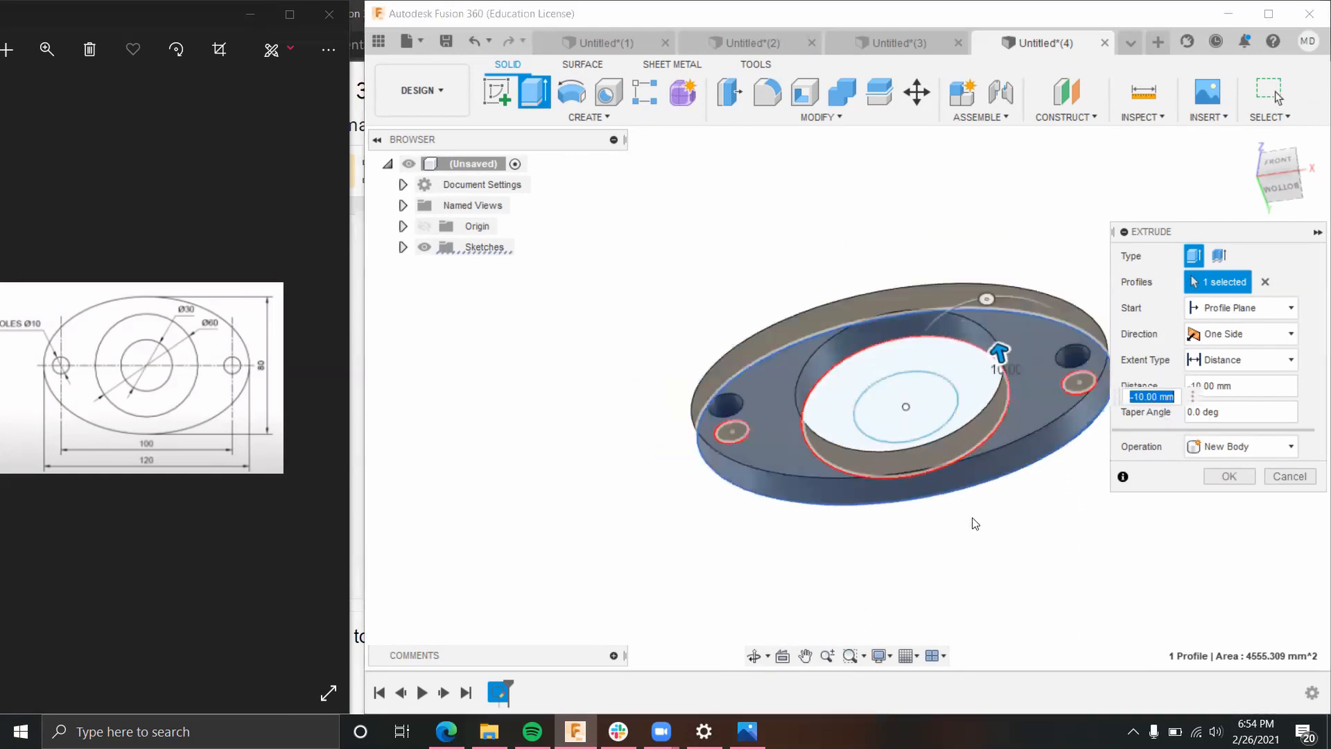
key("Return")
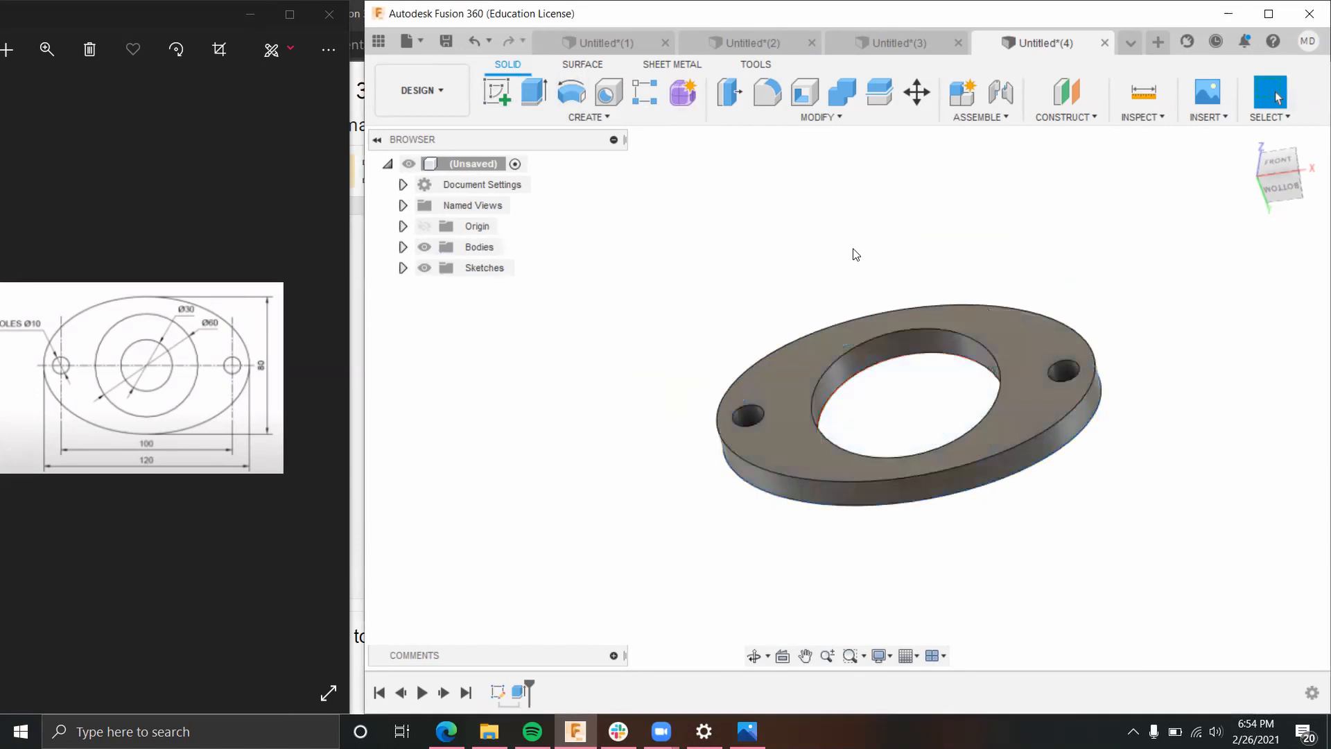
Step: Expand the Sketches folder in the browser and select Sketch1
middle_click_drag(1063, 403, 1022, 449, "shift")
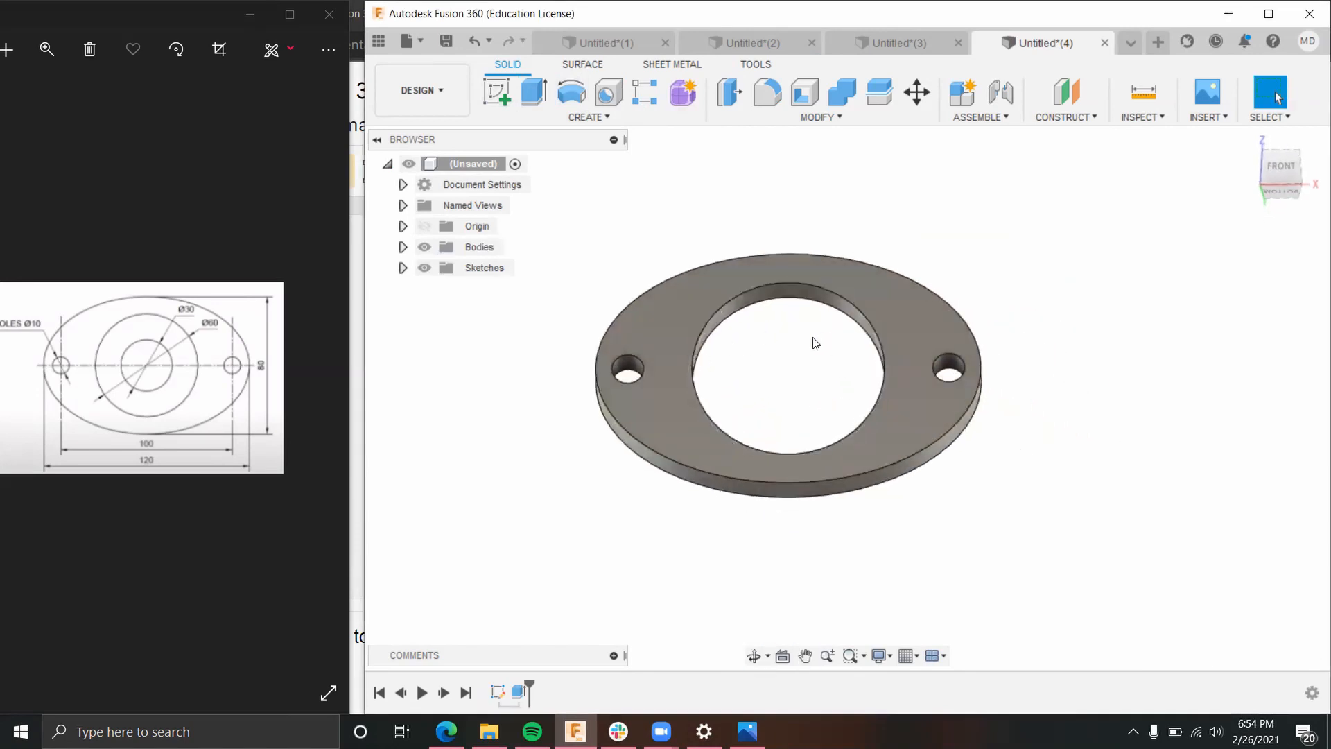
left_click(403, 268)
left_click(473, 289)
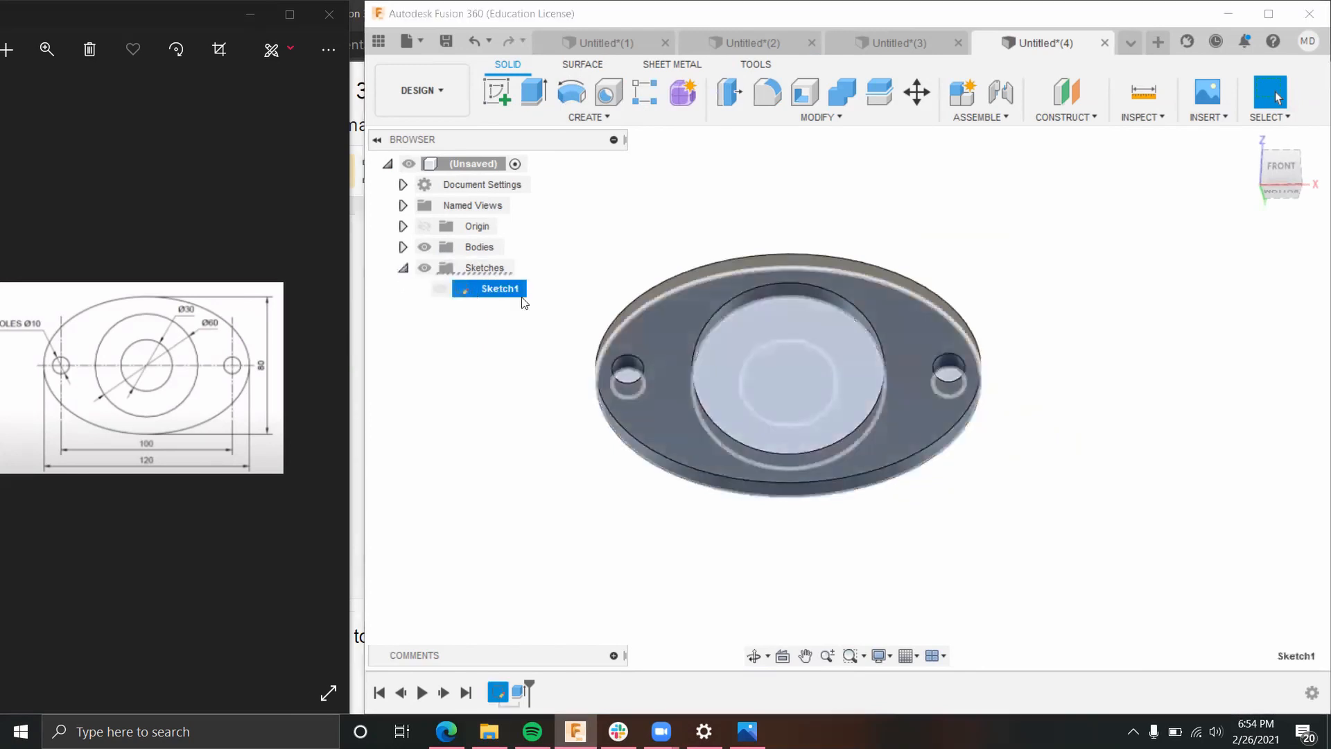
left_click(536, 90)
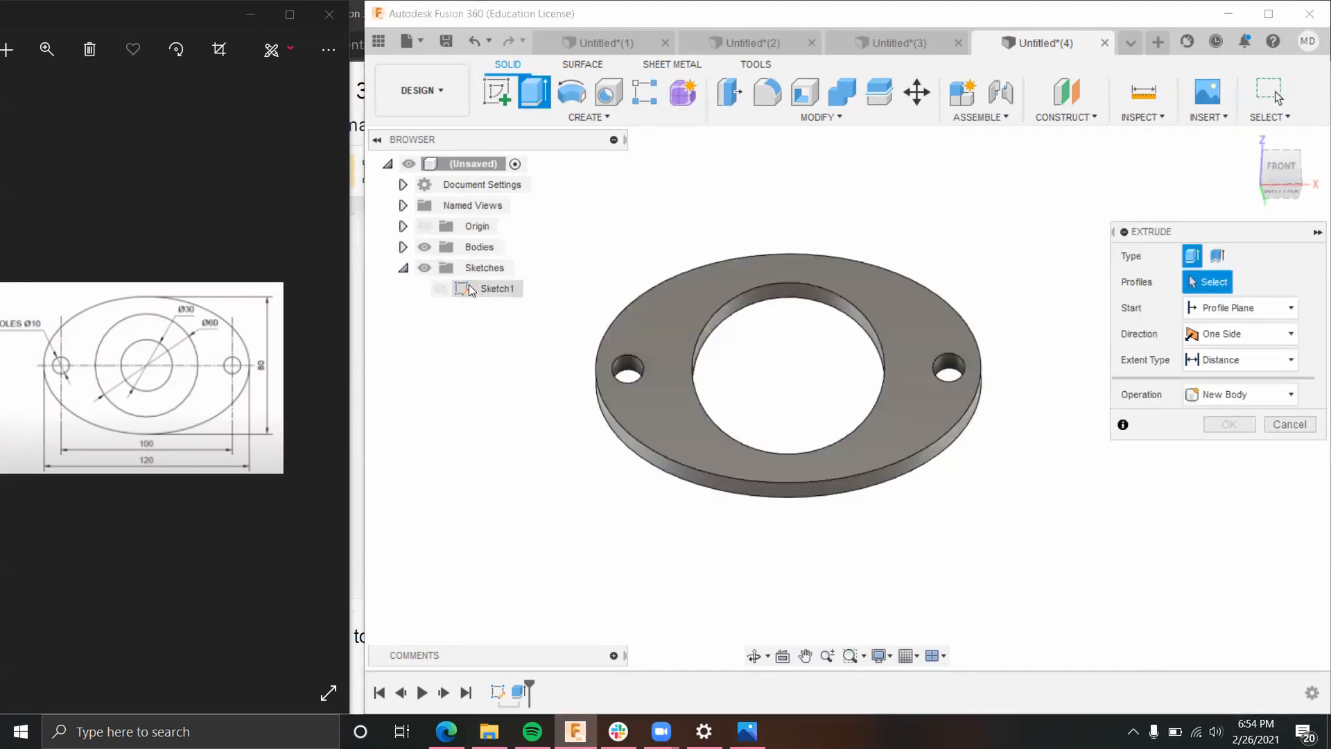
key("Escape")
double_click(497, 290)
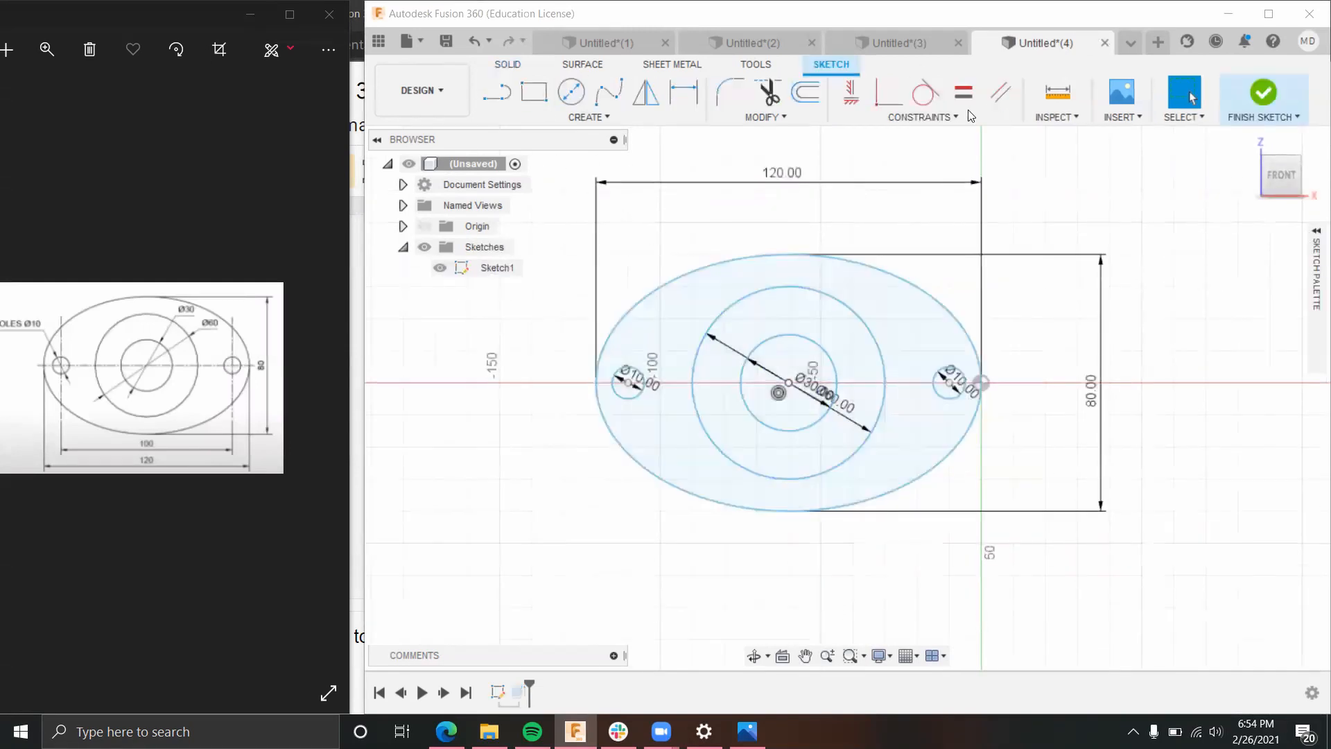
left_click(1263, 94)
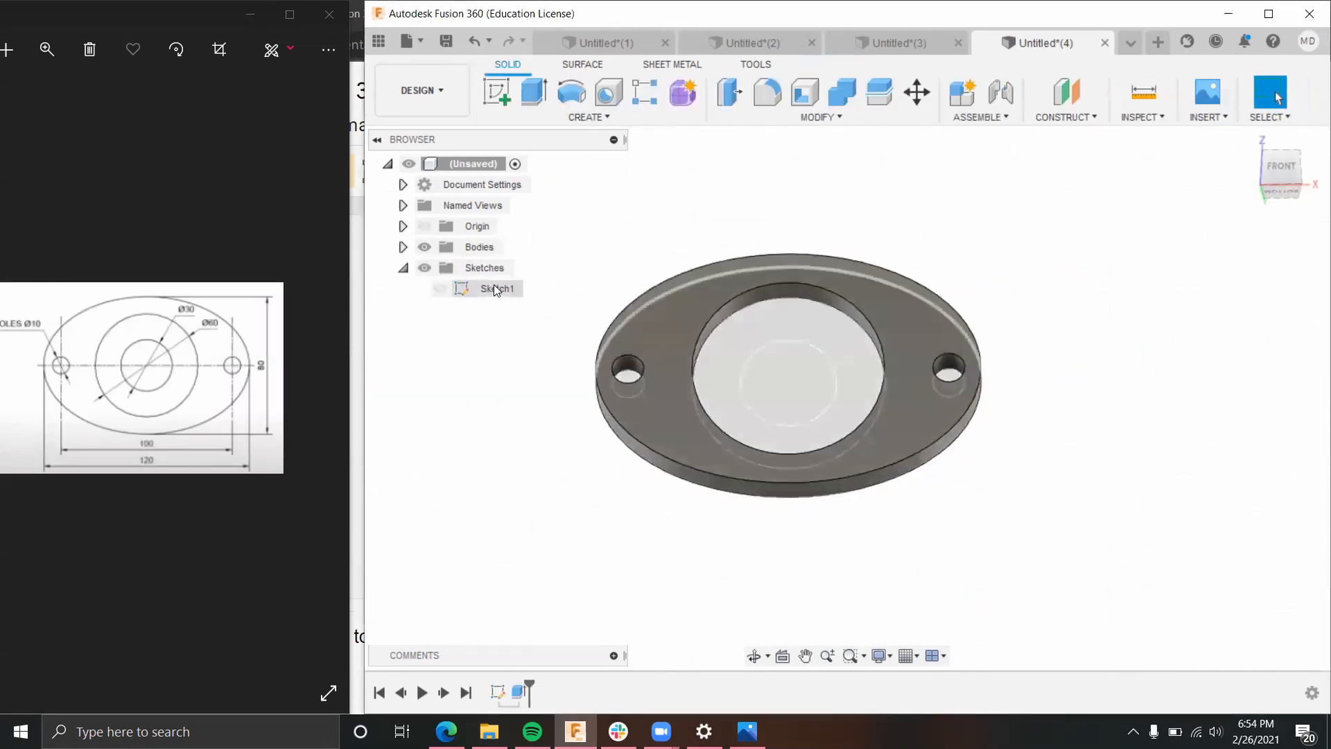
left_click(534, 92)
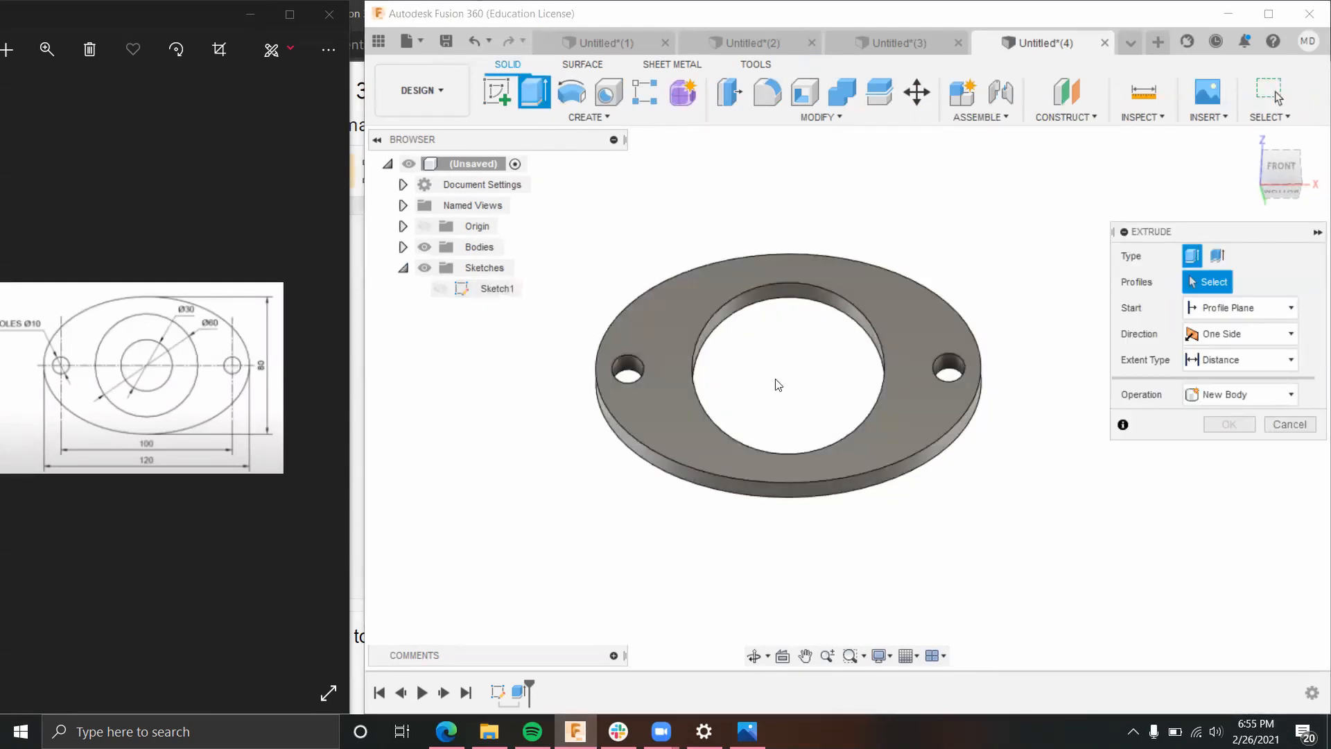
key("Escape")
Step: Turn on the visibility of Sketch1 so its circle profiles can be selected
left_click(488, 294)
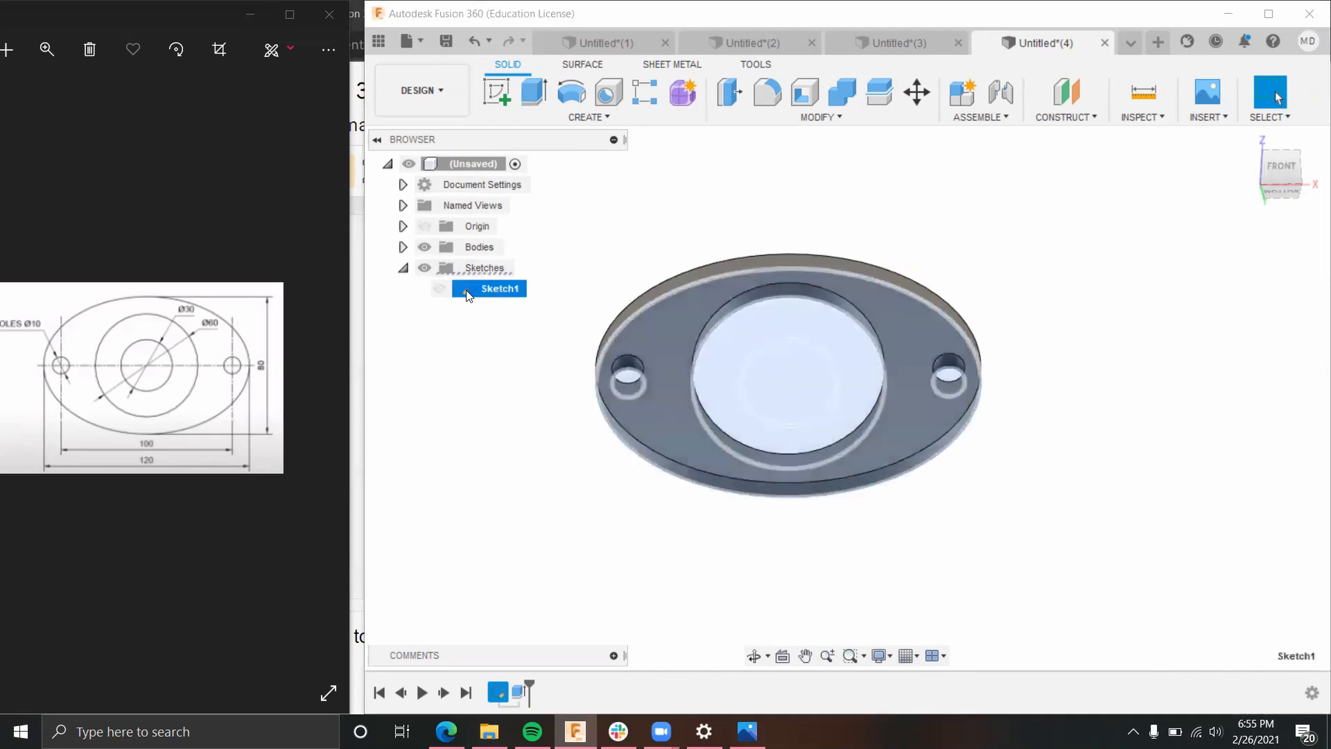
left_click(441, 287)
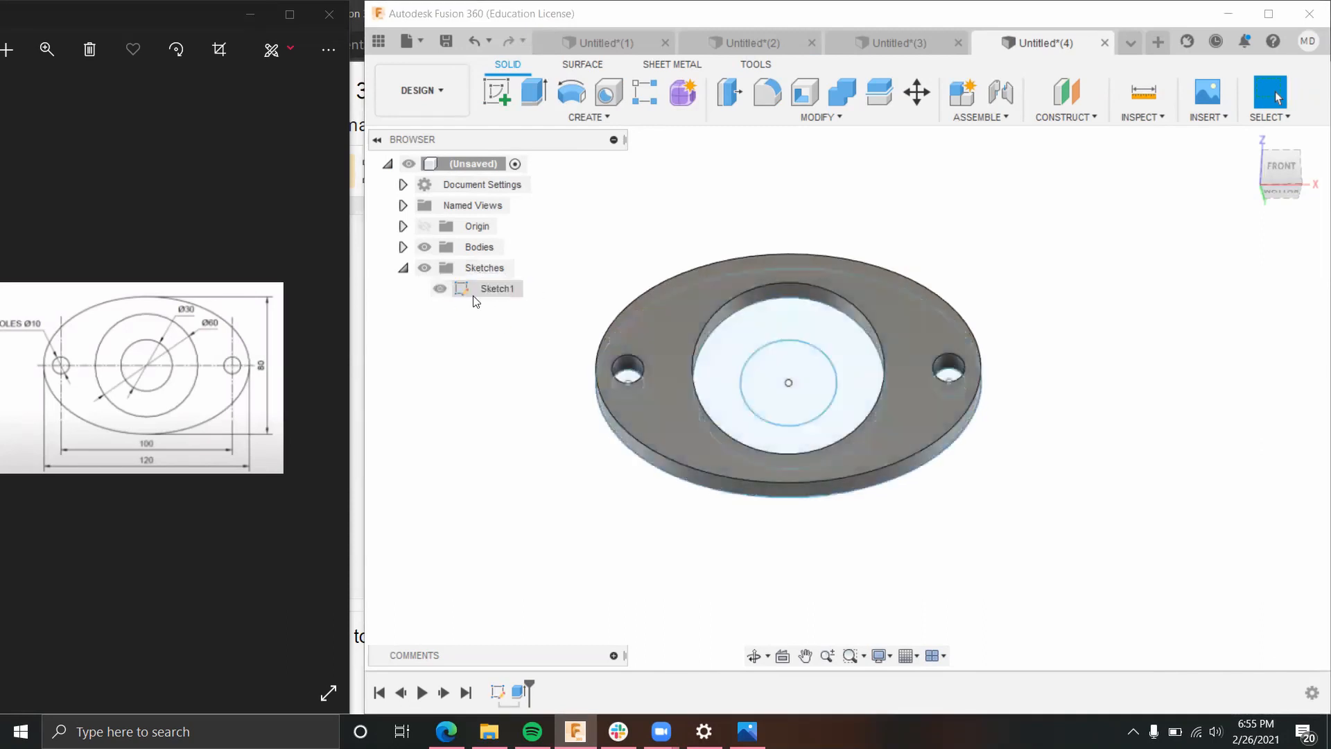
left_click(441, 294)
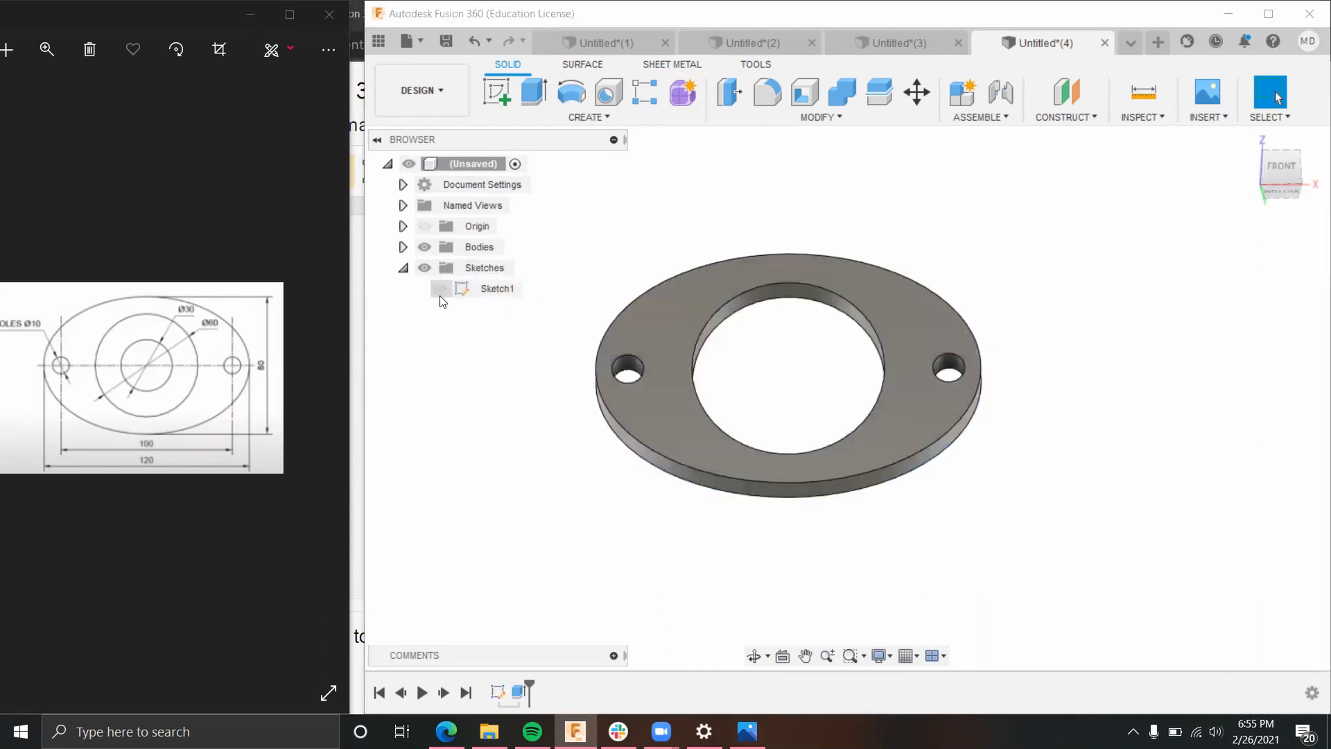
left_click(441, 290)
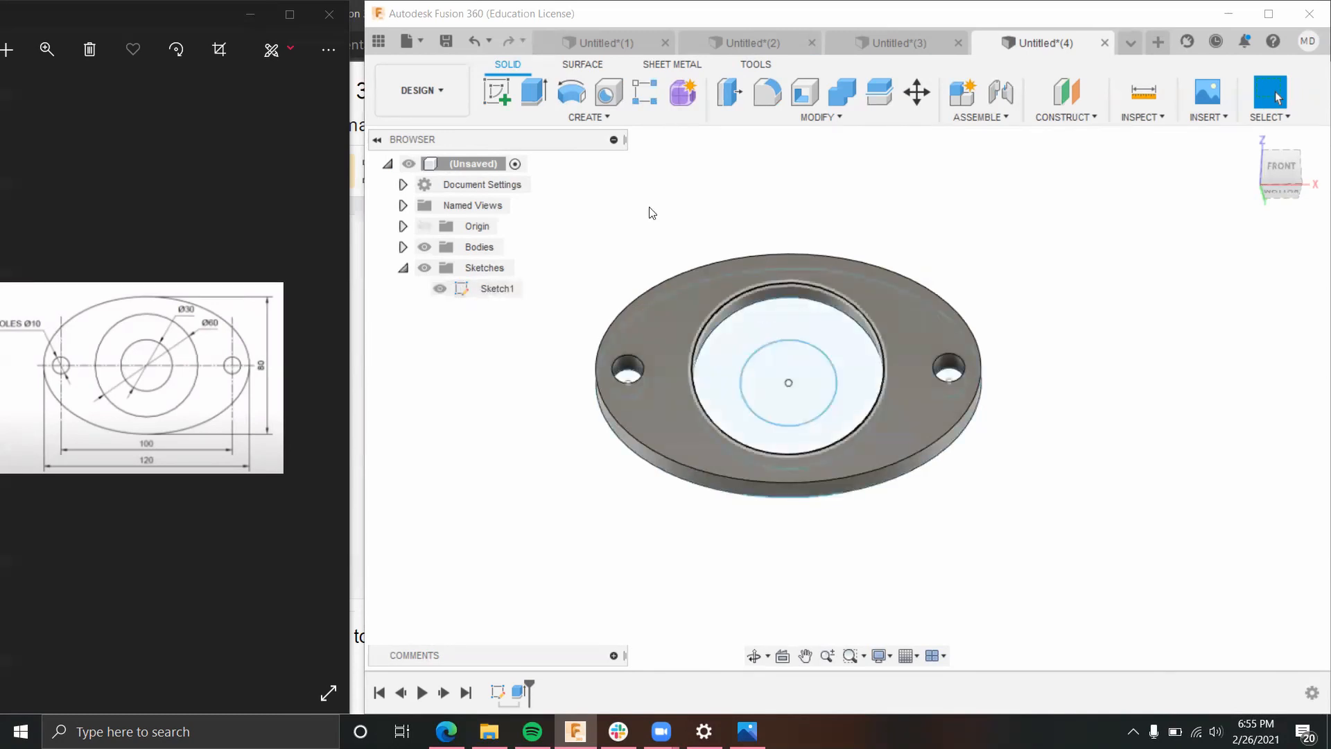
Step: Extrude the ring between the 30 mm and 60 mm circles -30 mm, joined to the plate, and hide Sketch1
left_click(534, 95)
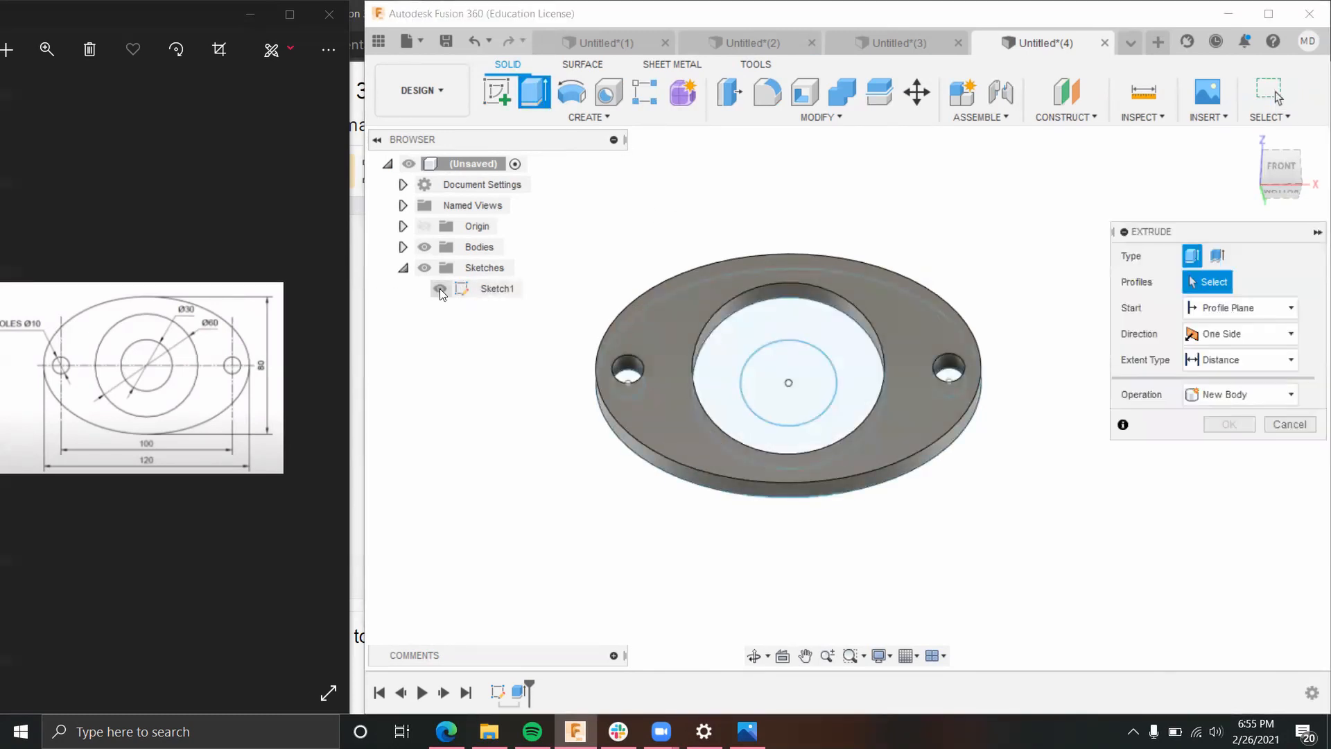
left_click(731, 368)
left_click_drag(838, 393, 830, 347)
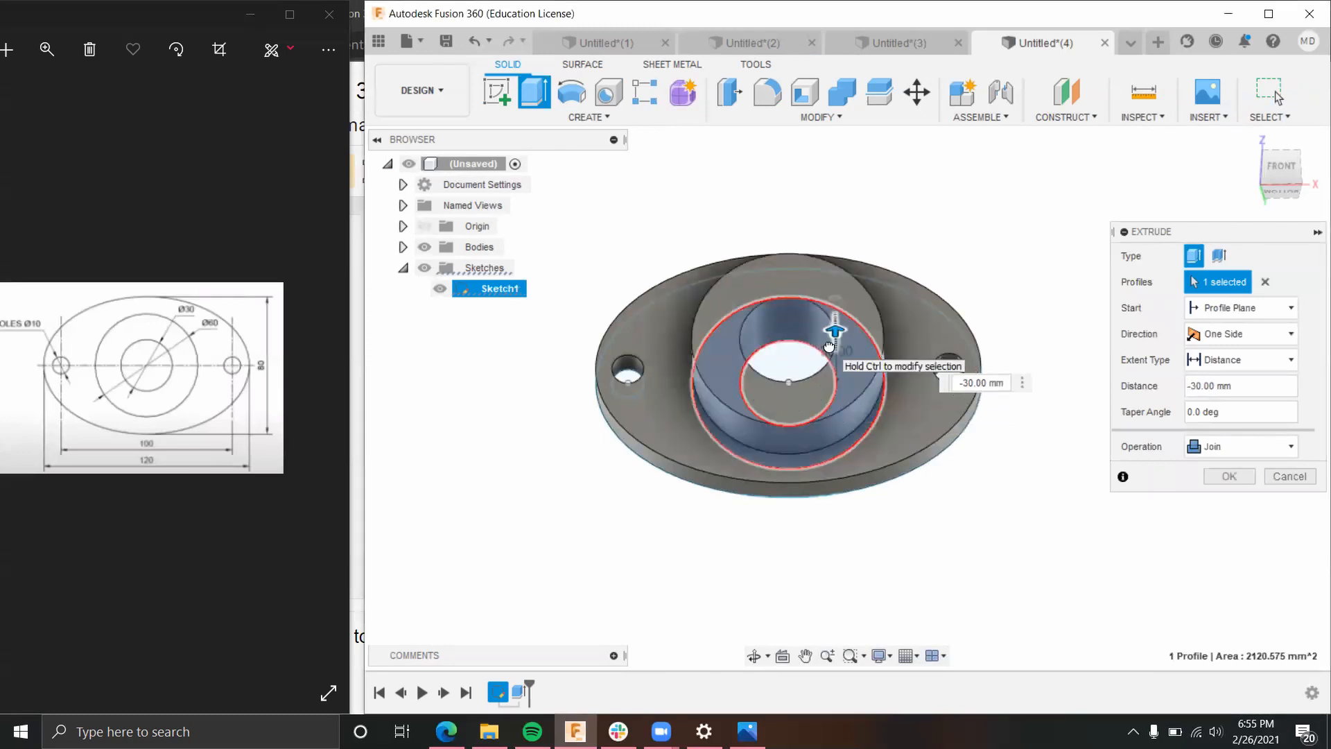
key("Return")
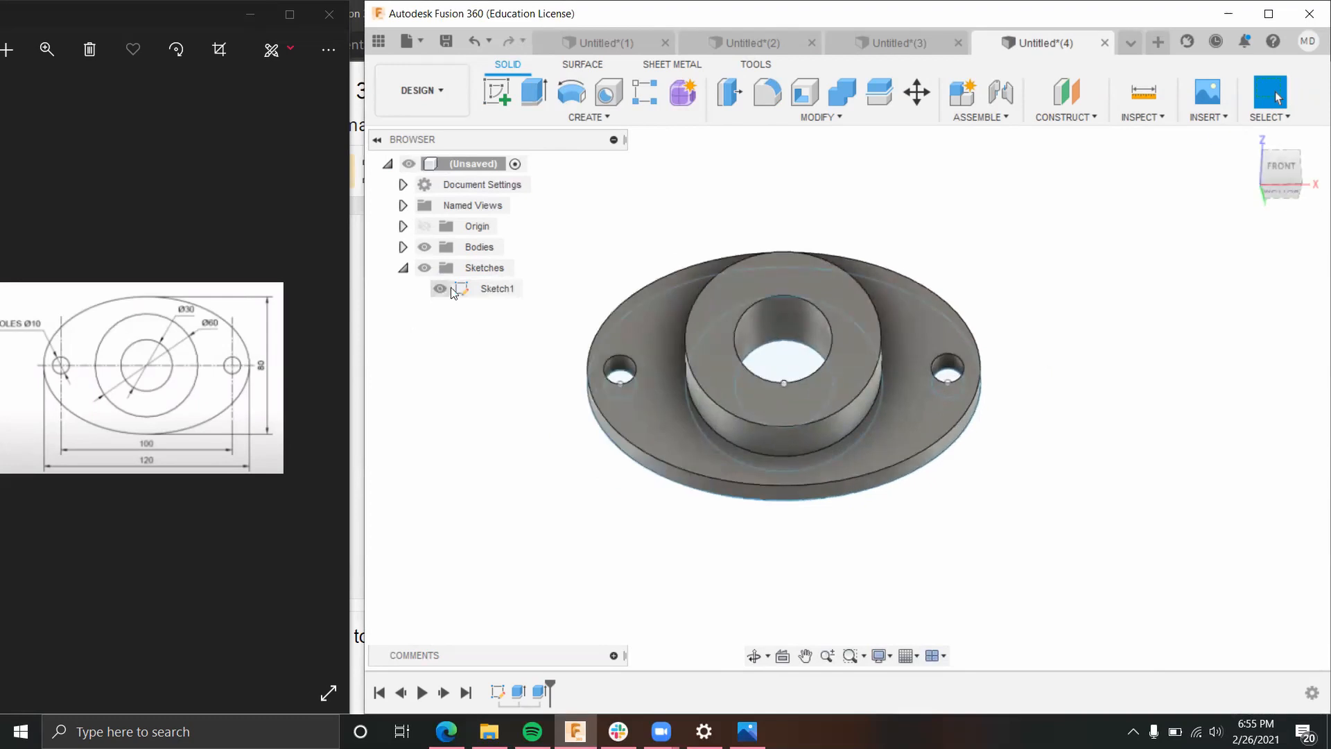
left_click(441, 288)
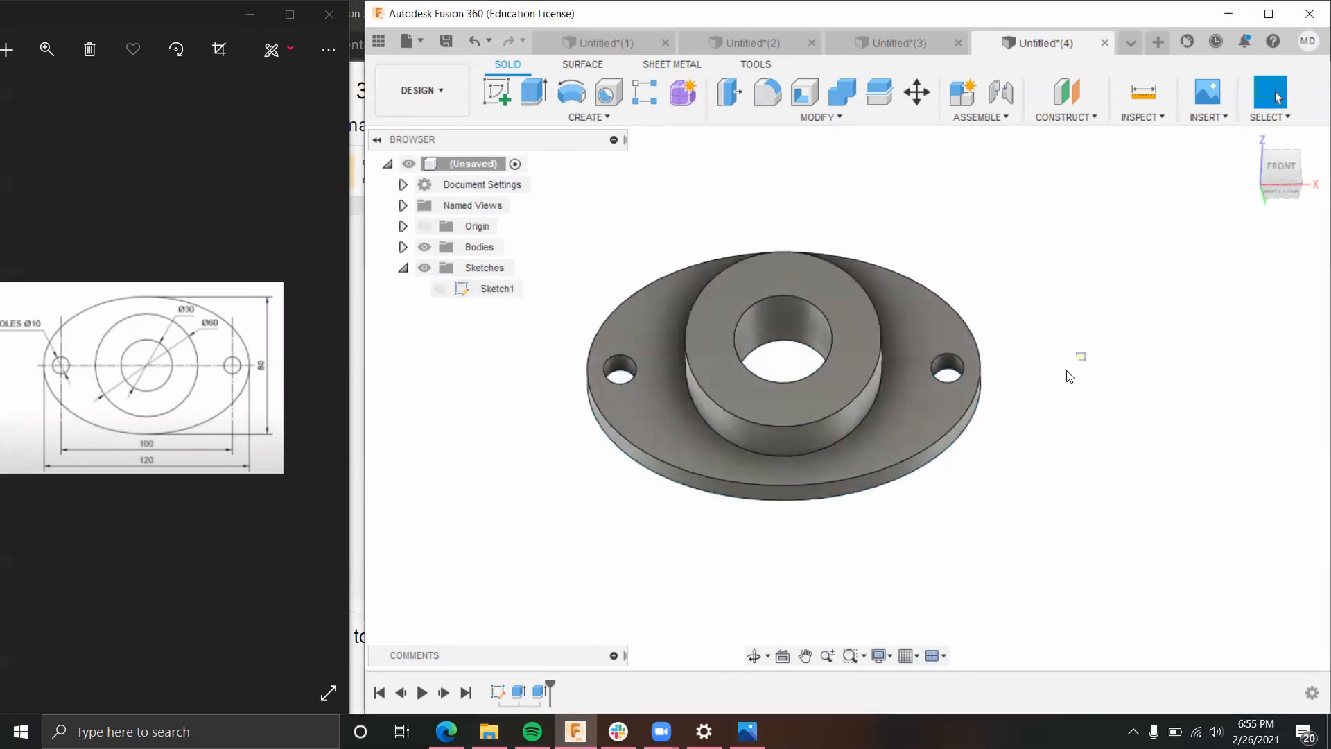
Step: Place a simple 10 mm diameter hole, 30 mm deep, on the flange face just above the right small hole
mouse_move(1084, 342)
middle_mouse_down("shift")
mouse_move(979, 438)
mouse_move(1106, 336)
mouse_move(1075, 372)
mouse_move(1102, 368)
mouse_move(1106, 338)
middle_mouse_up("shift")
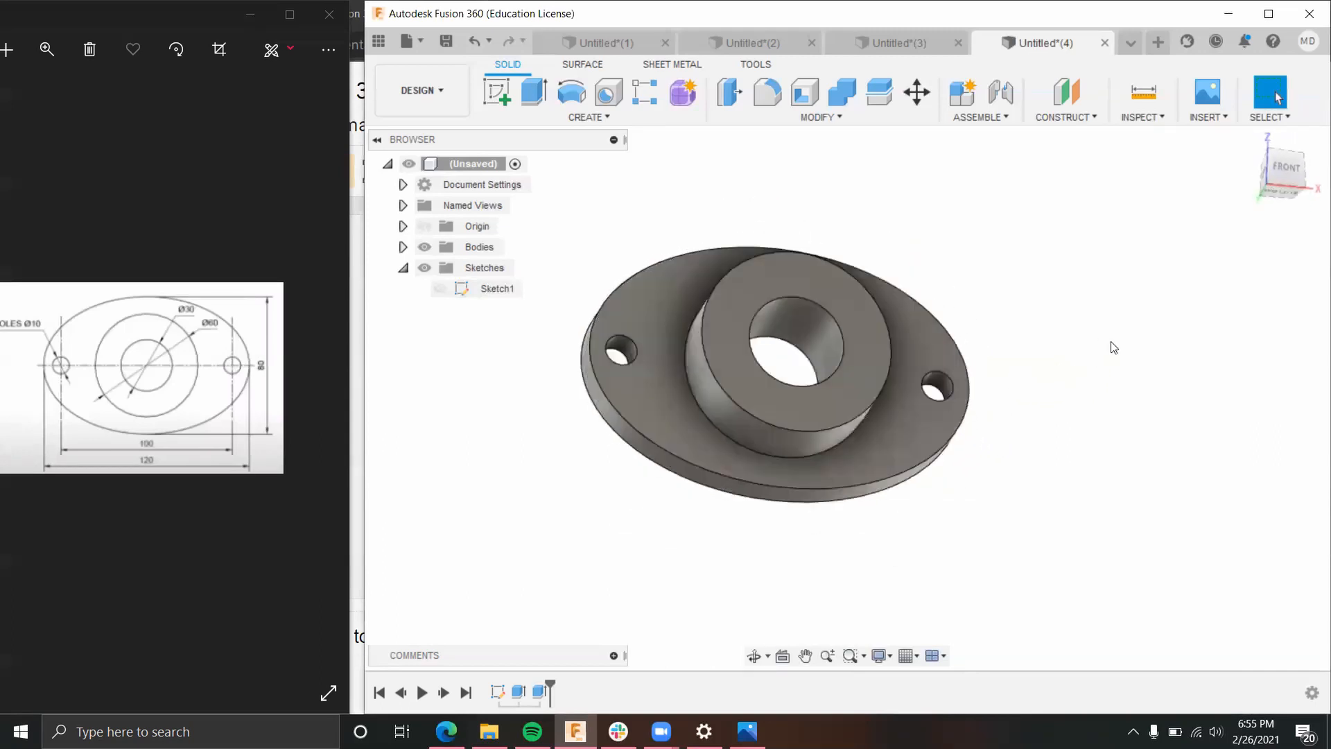
scroll(992, 345, "up", 5)
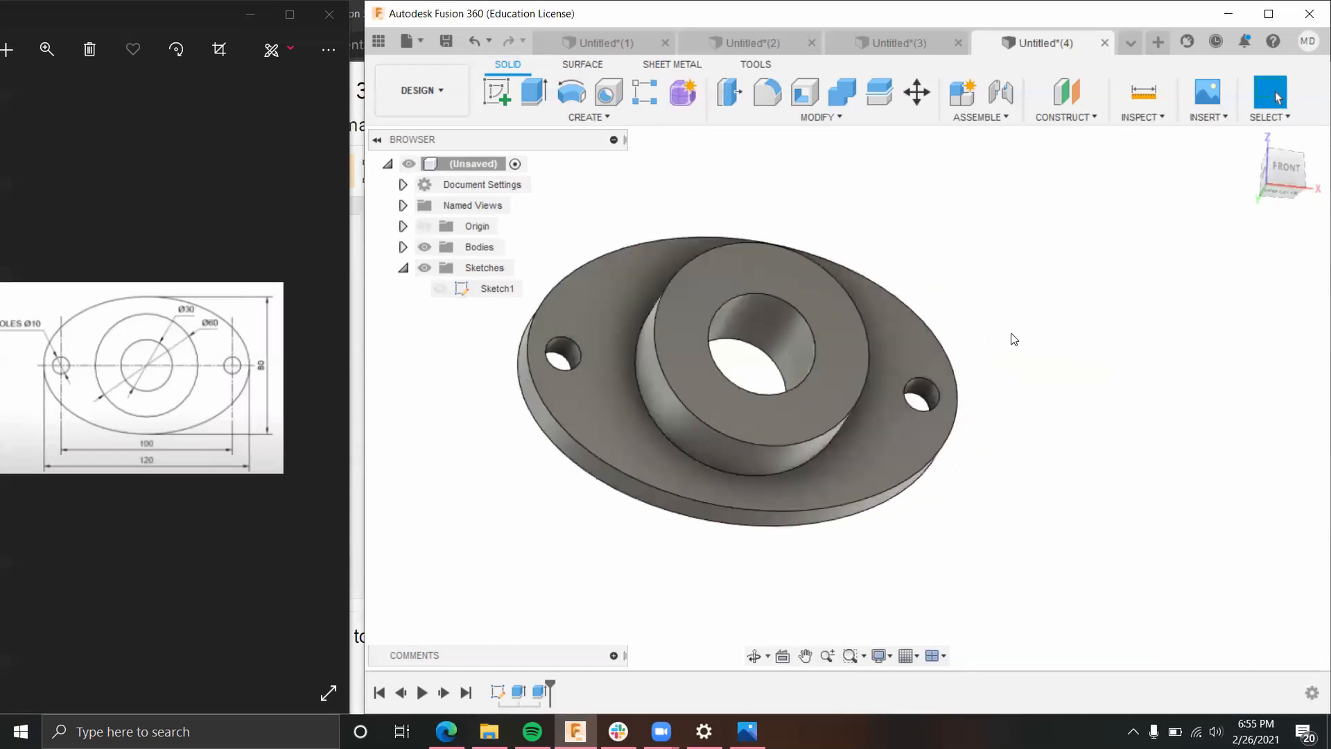
middle_click_drag(1068, 334, 1021, 339, "shift")
scroll(1028, 318, "down", 5)
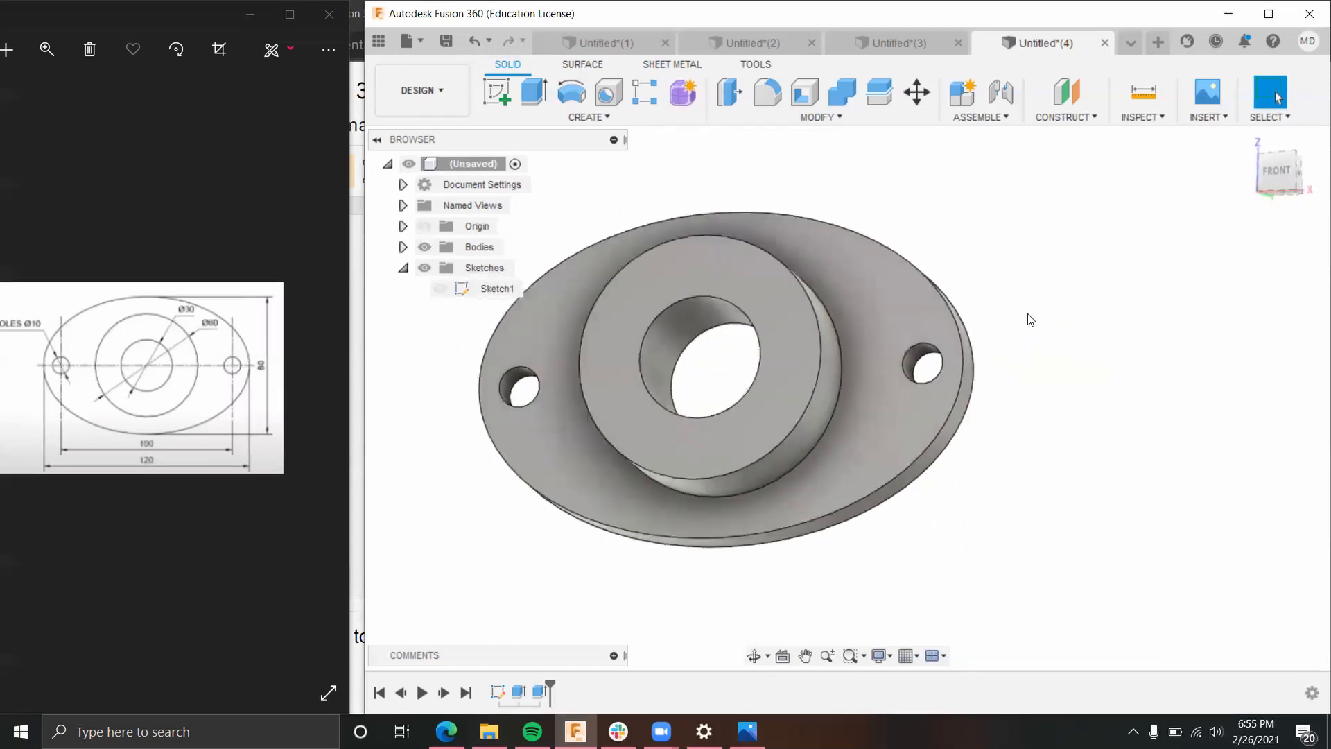
scroll(1017, 294, "up", 6)
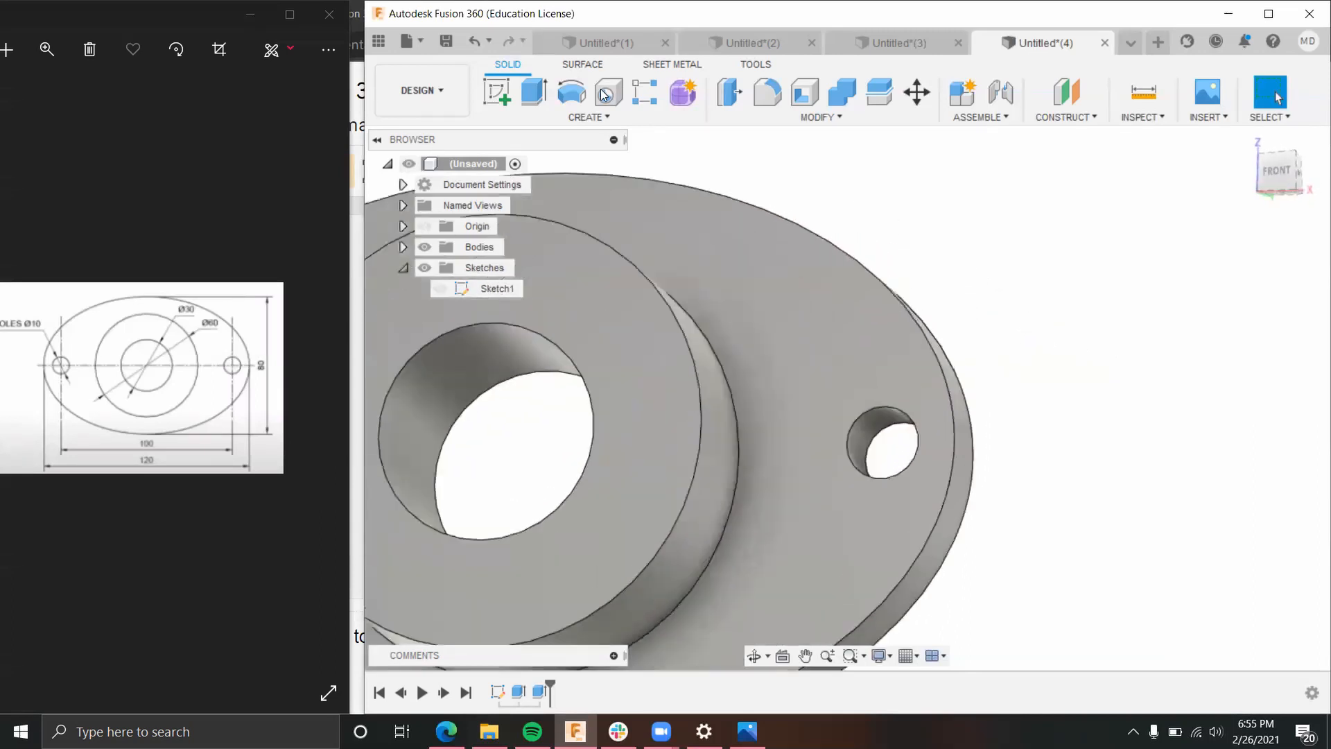
left_click(606, 92)
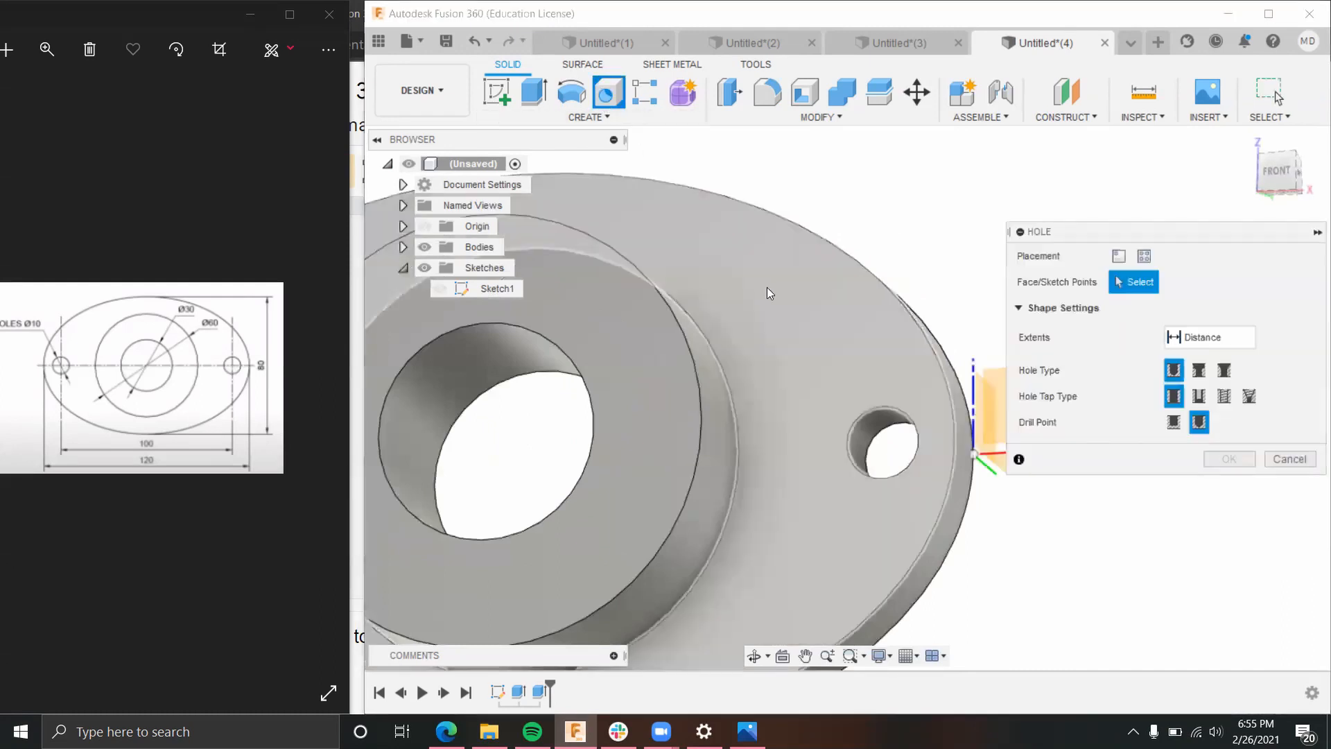
left_click(783, 292)
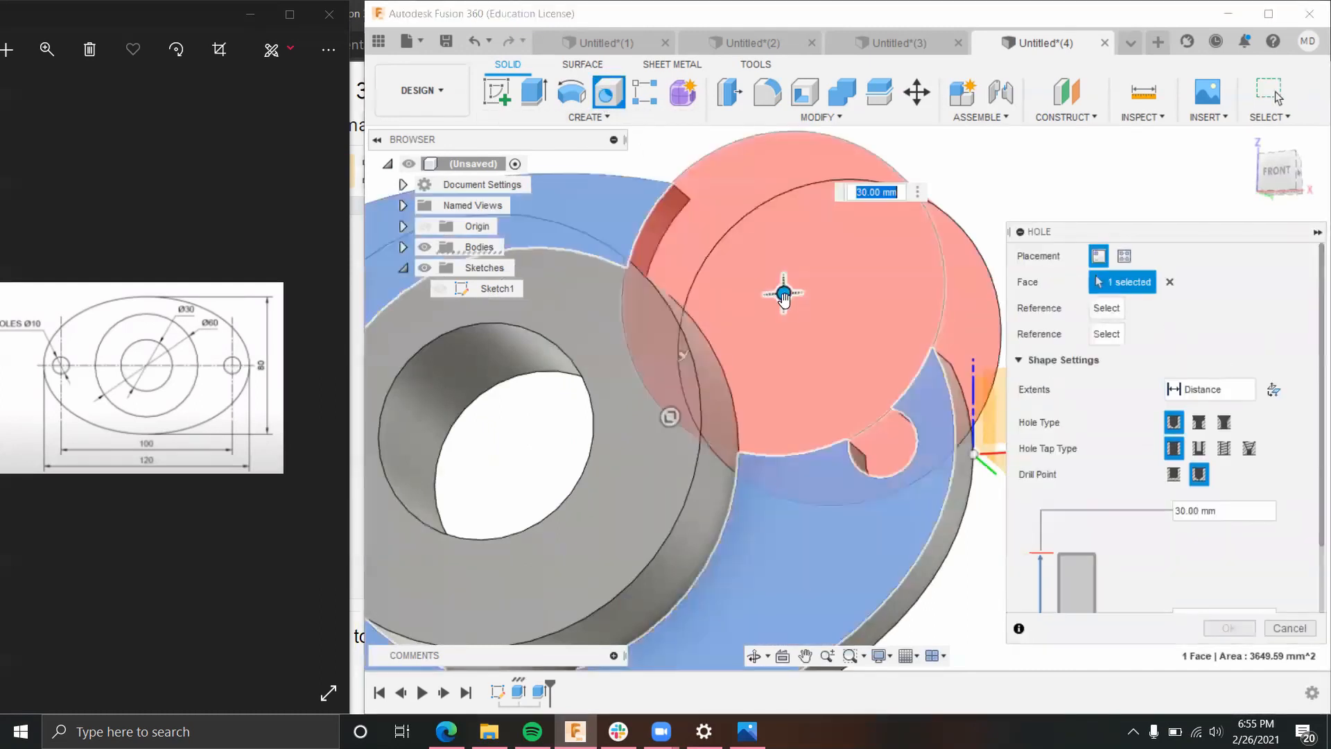
scroll(790, 295, "down", 5)
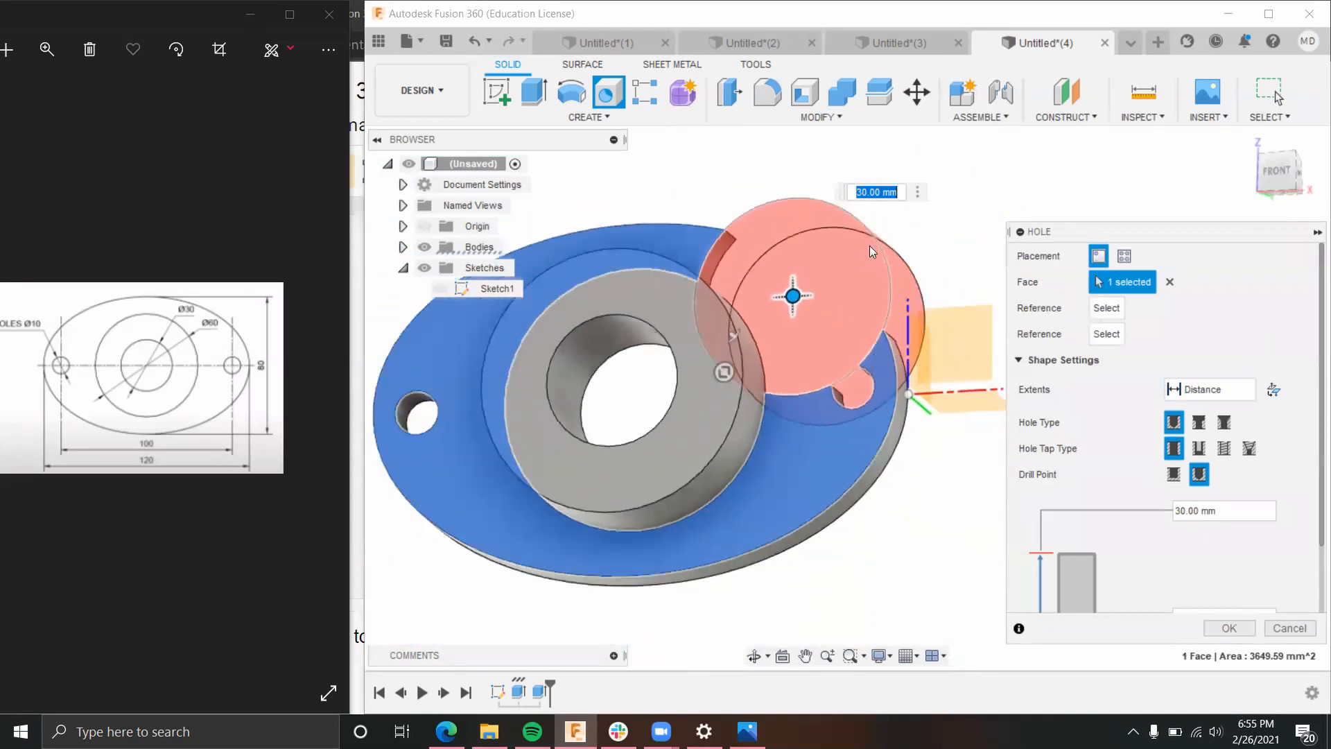
left_click_drag(725, 372, 784, 324)
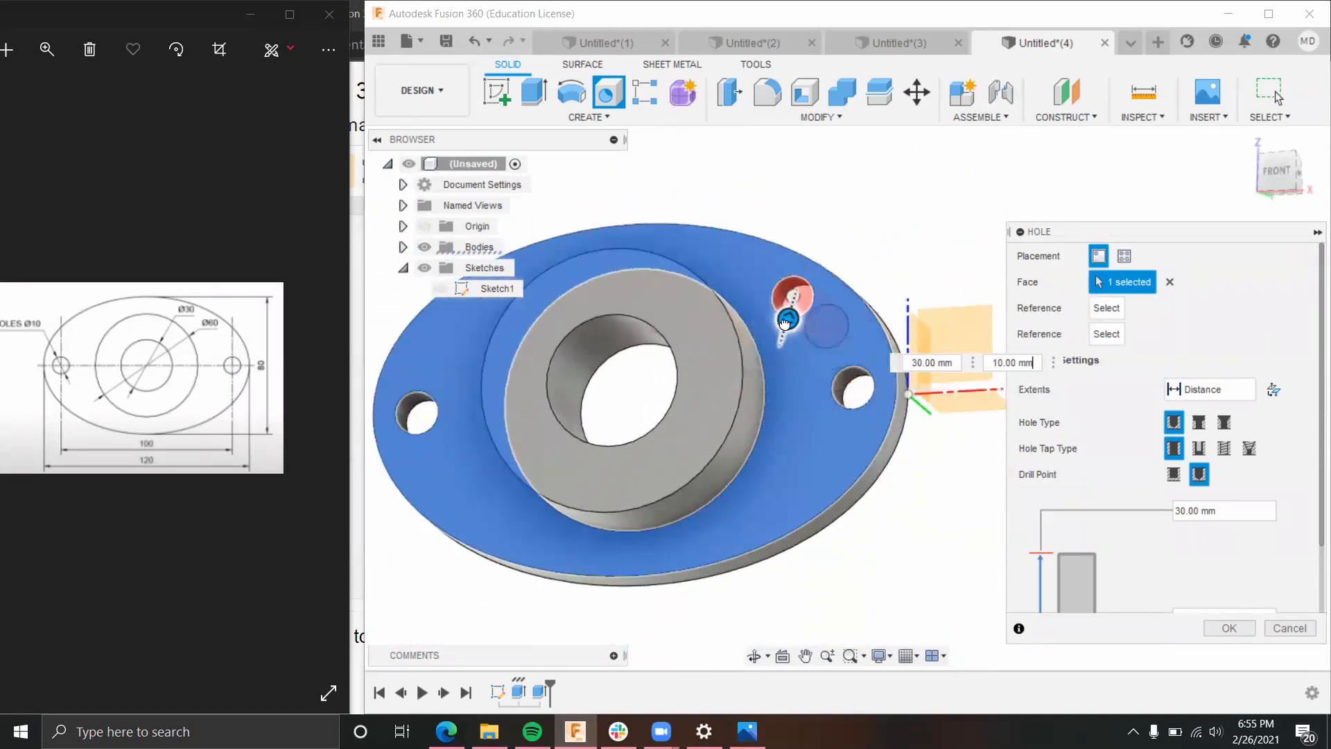
scroll(797, 313, "up", 5)
key("Return")
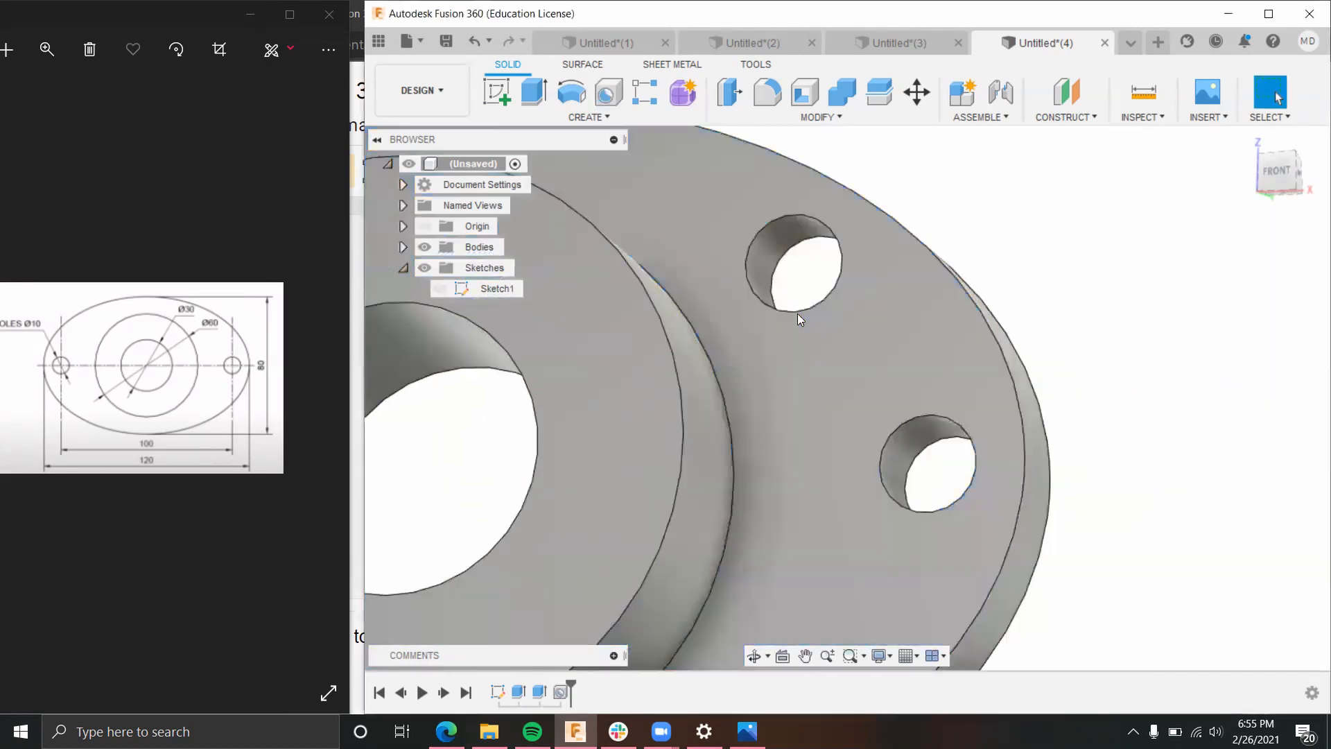
Step: Switch to the Edge browser's image results for "3d printing threaded inserts" and preview the Hackaday image of a threaded 3D-printed part
middle_click_drag(1174, 282, 1115, 311, "shift")
left_click(446, 729)
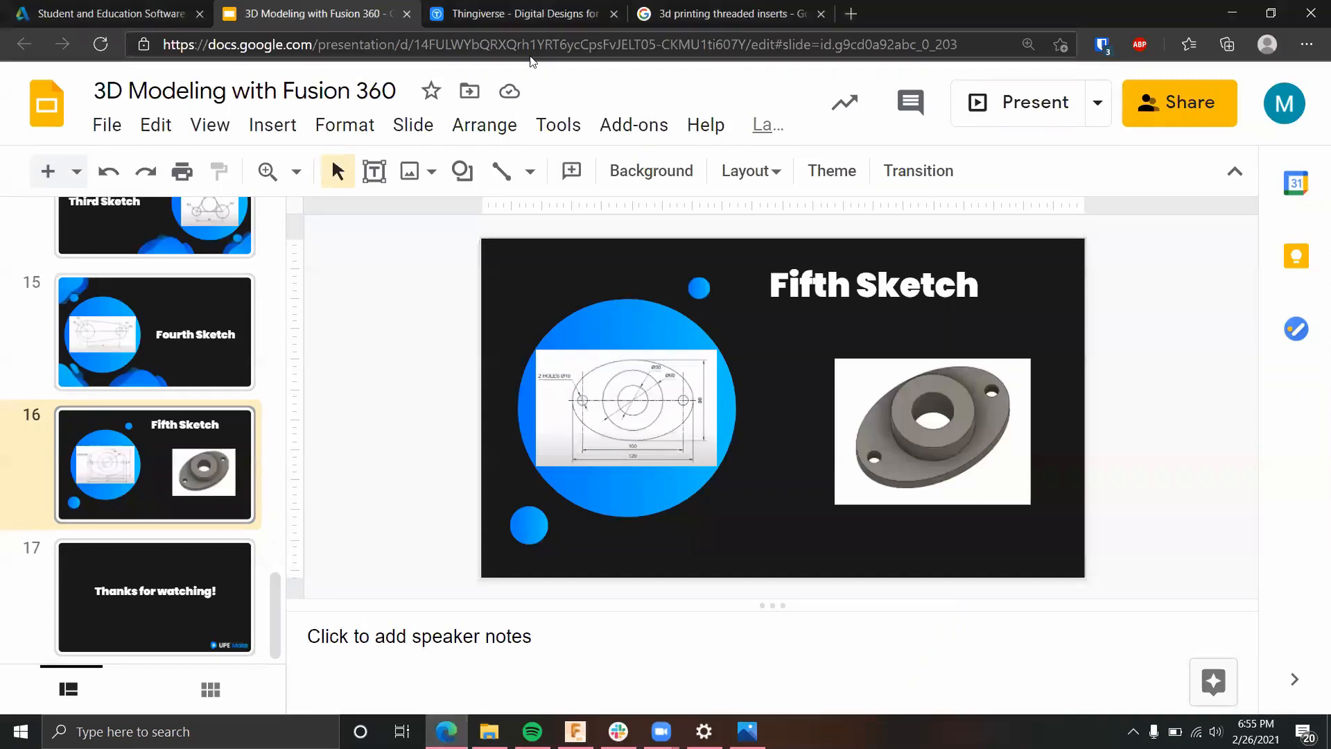
left_click(725, 13)
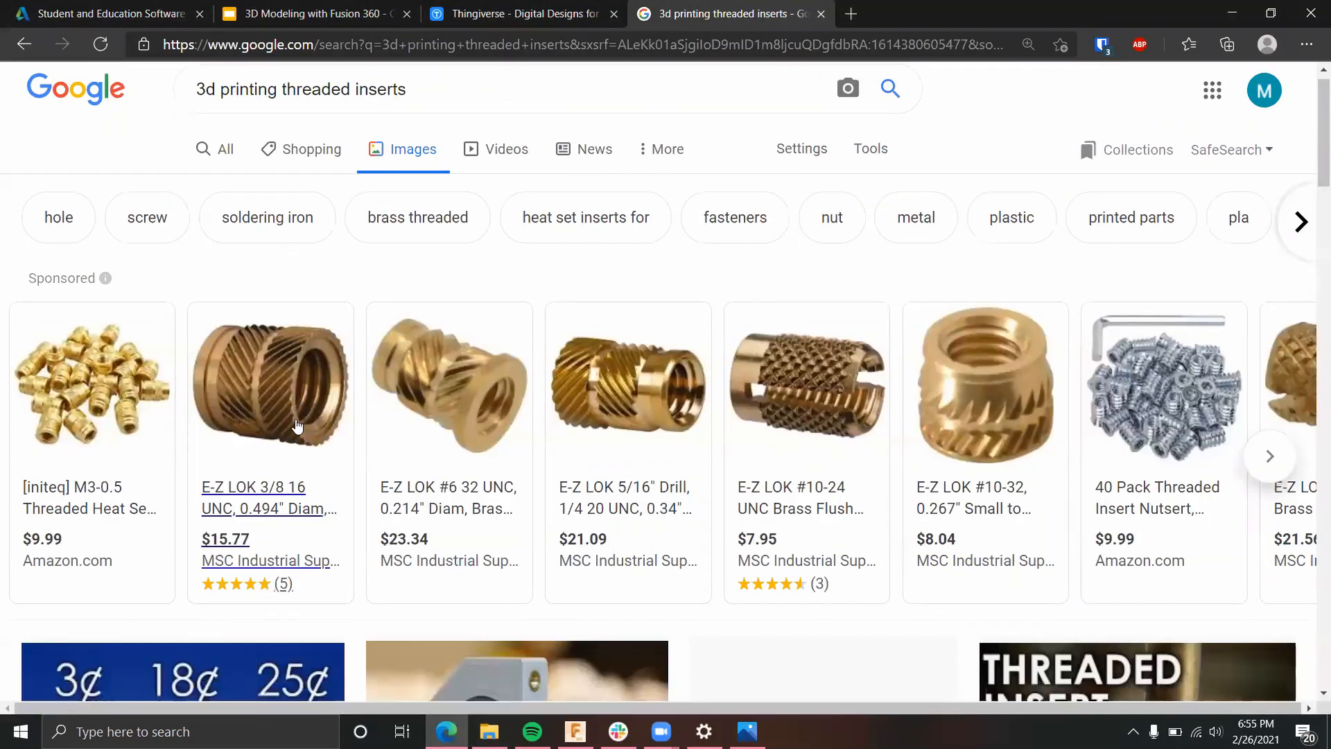
scroll(297, 425, "down", 4)
left_click(531, 426)
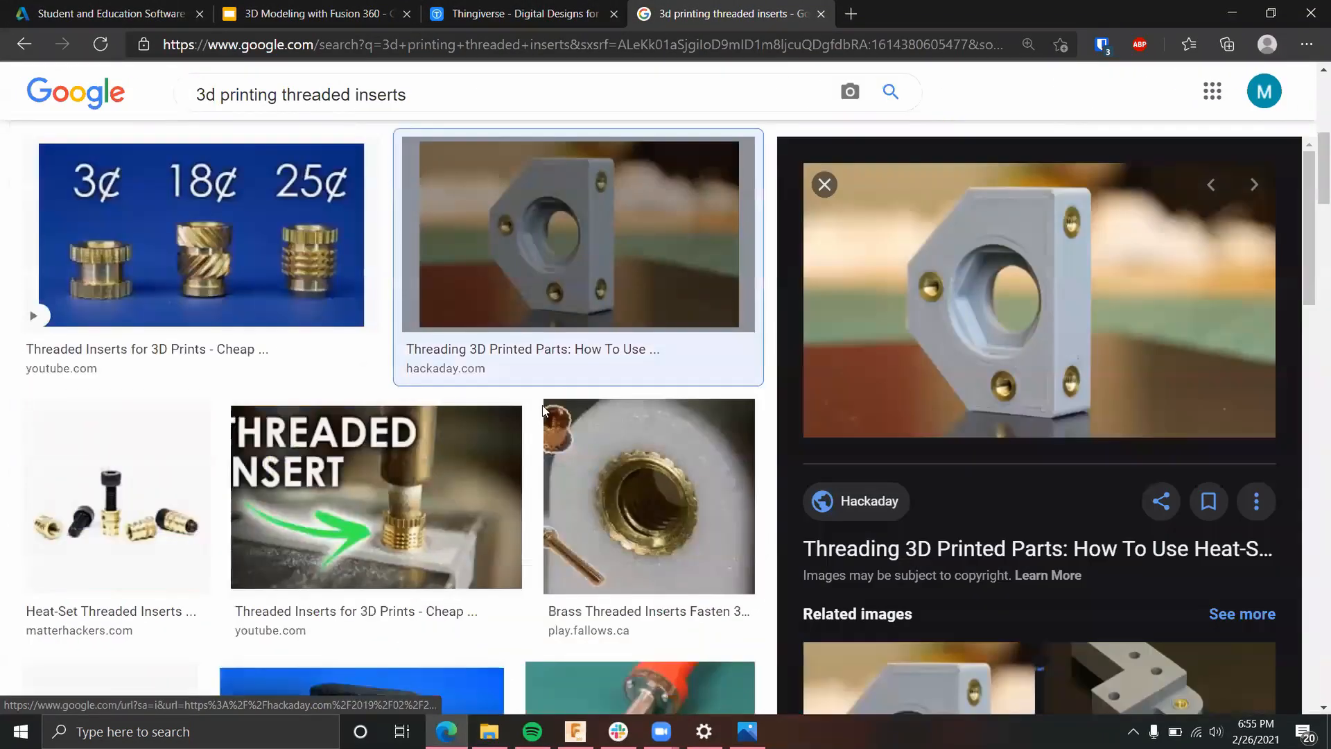
Step: Preview the YouTube threaded insert image, return to the Hackaday preview and examine the insert examples in the results
left_click(434, 523)
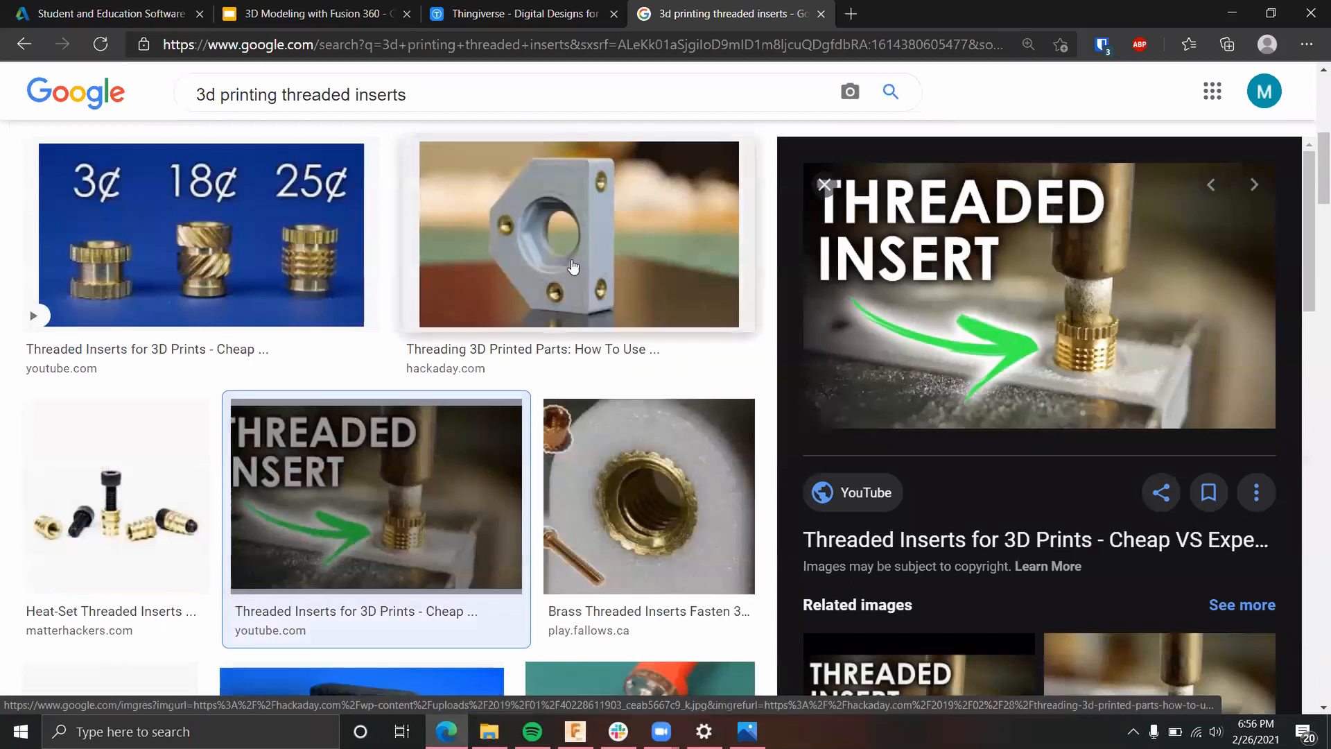
left_click(573, 267)
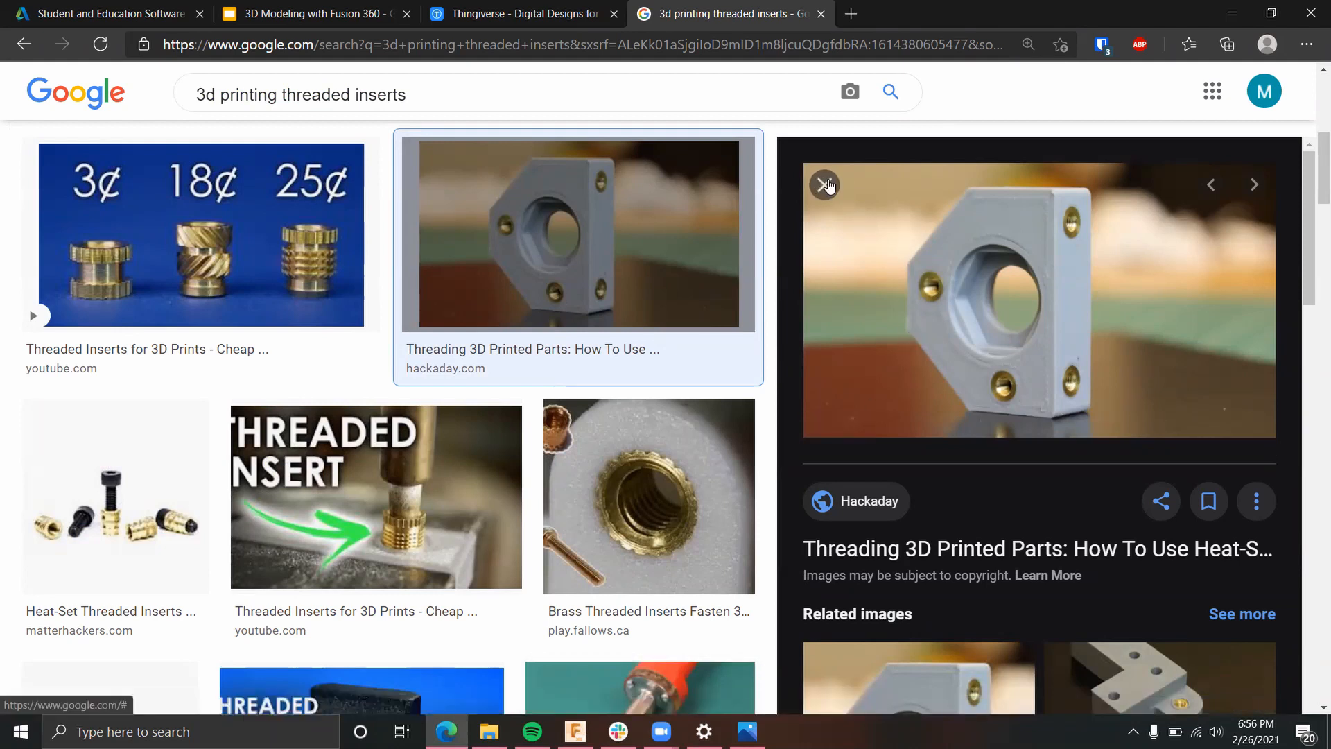
scroll(574, 286, "down", 1)
scroll(609, 295, "up", 4)
scroll(610, 208, "down", 2)
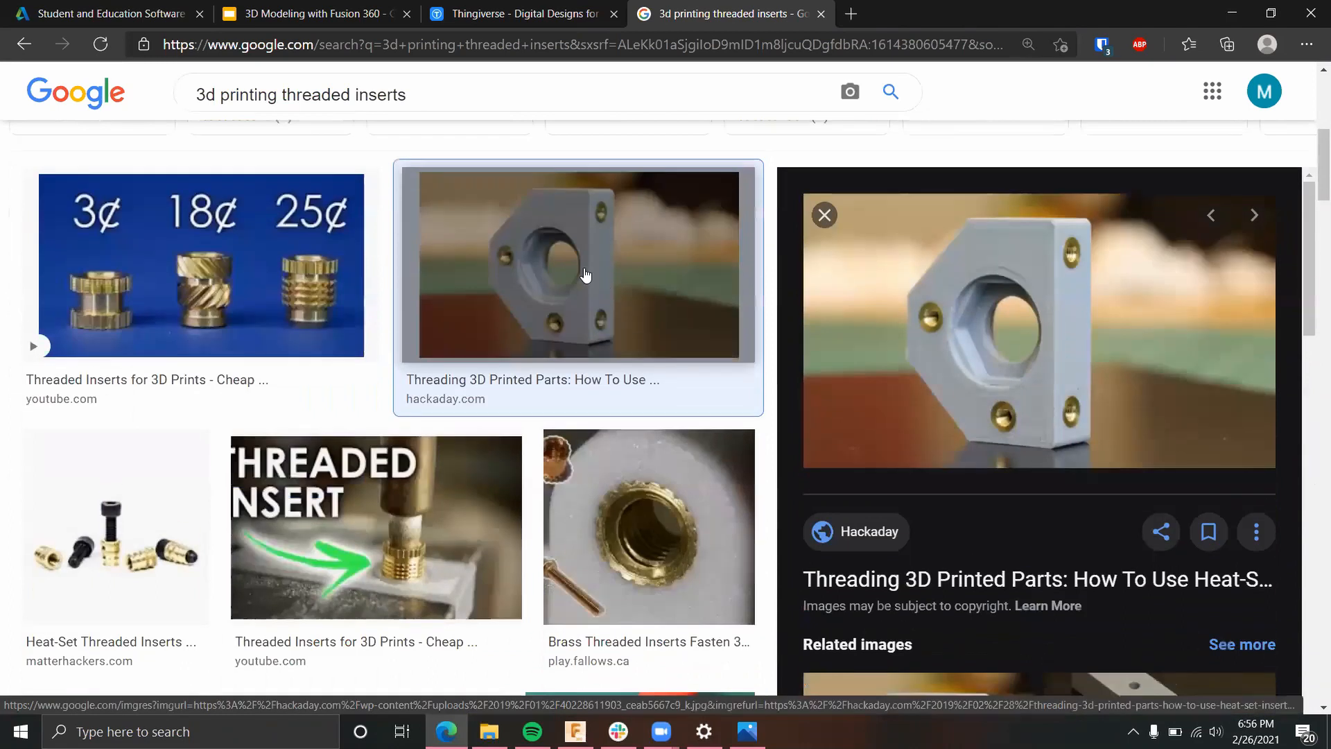
scroll(586, 274, "up", 3)
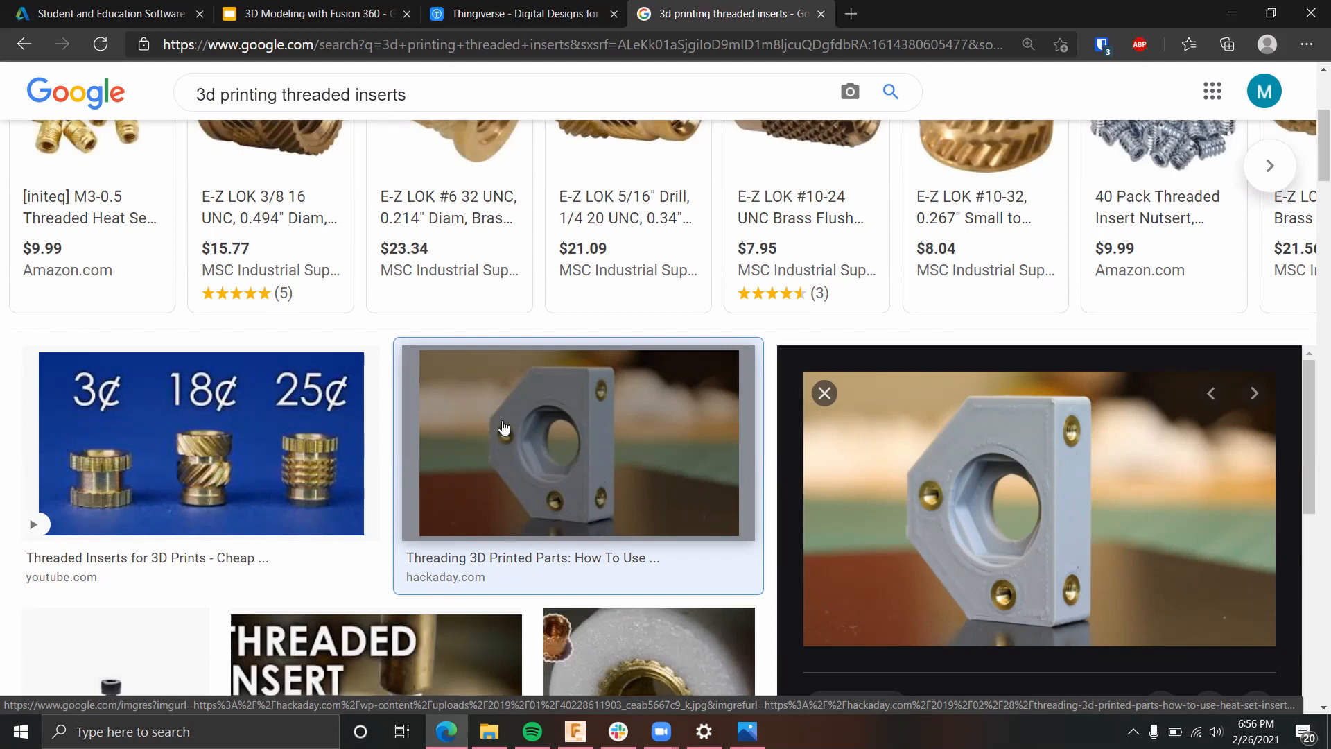
scroll(433, 463, "down", 5)
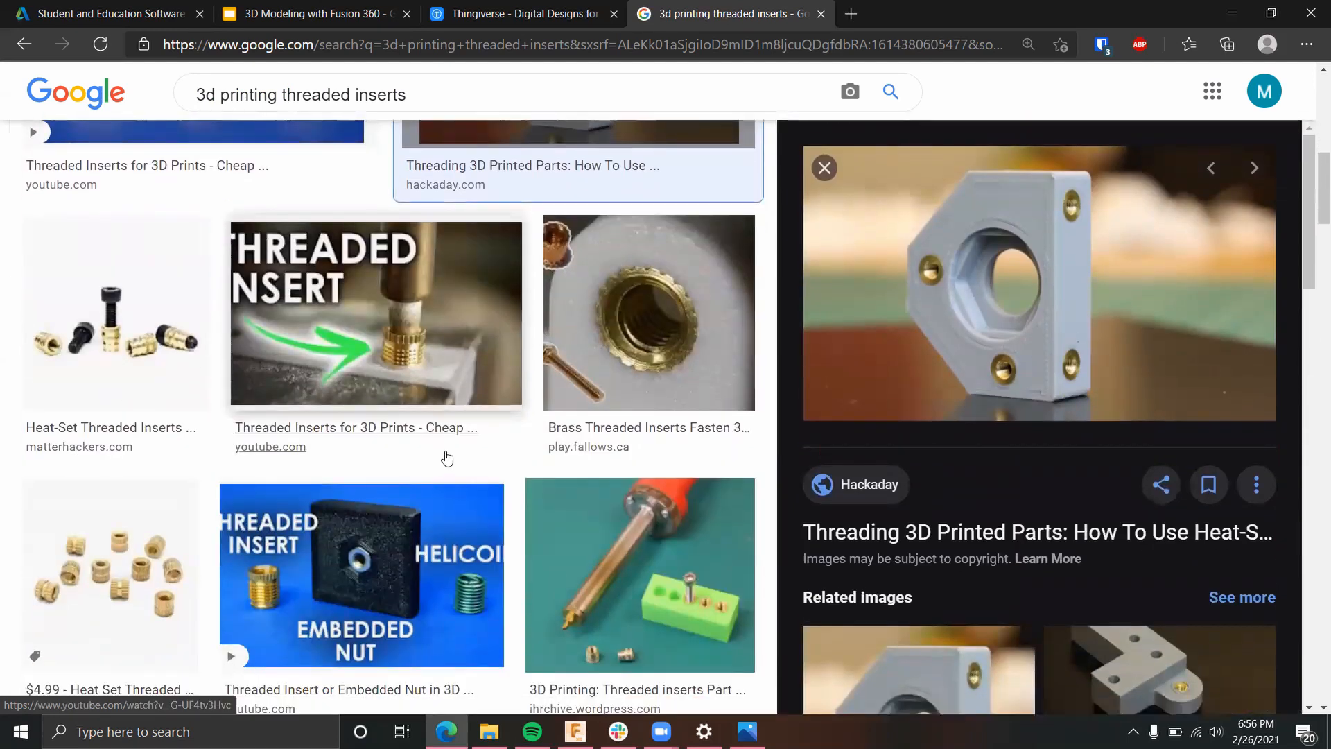
Step: Switch from the threaded insert image results back to Fusion 360 and view the whole flange
scroll(410, 444, "up", 1)
scroll(410, 444, "up", 2)
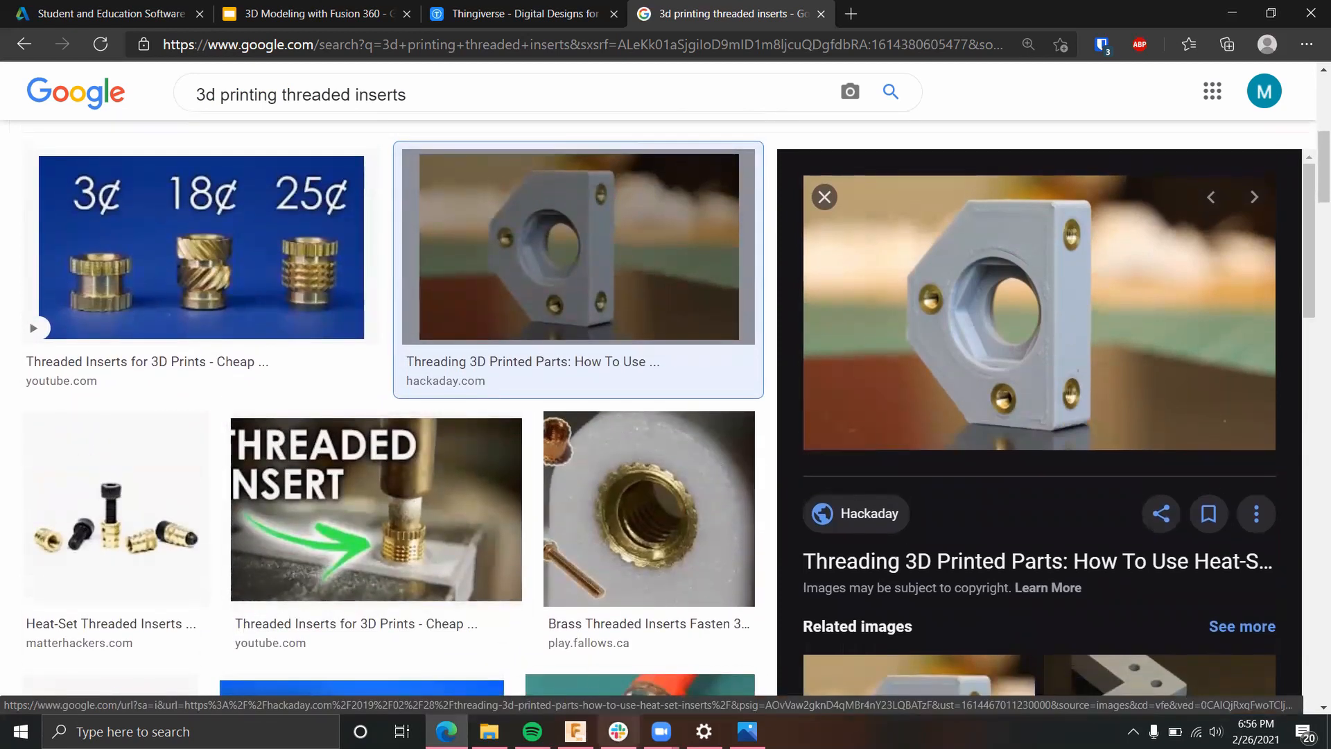
left_click(576, 732)
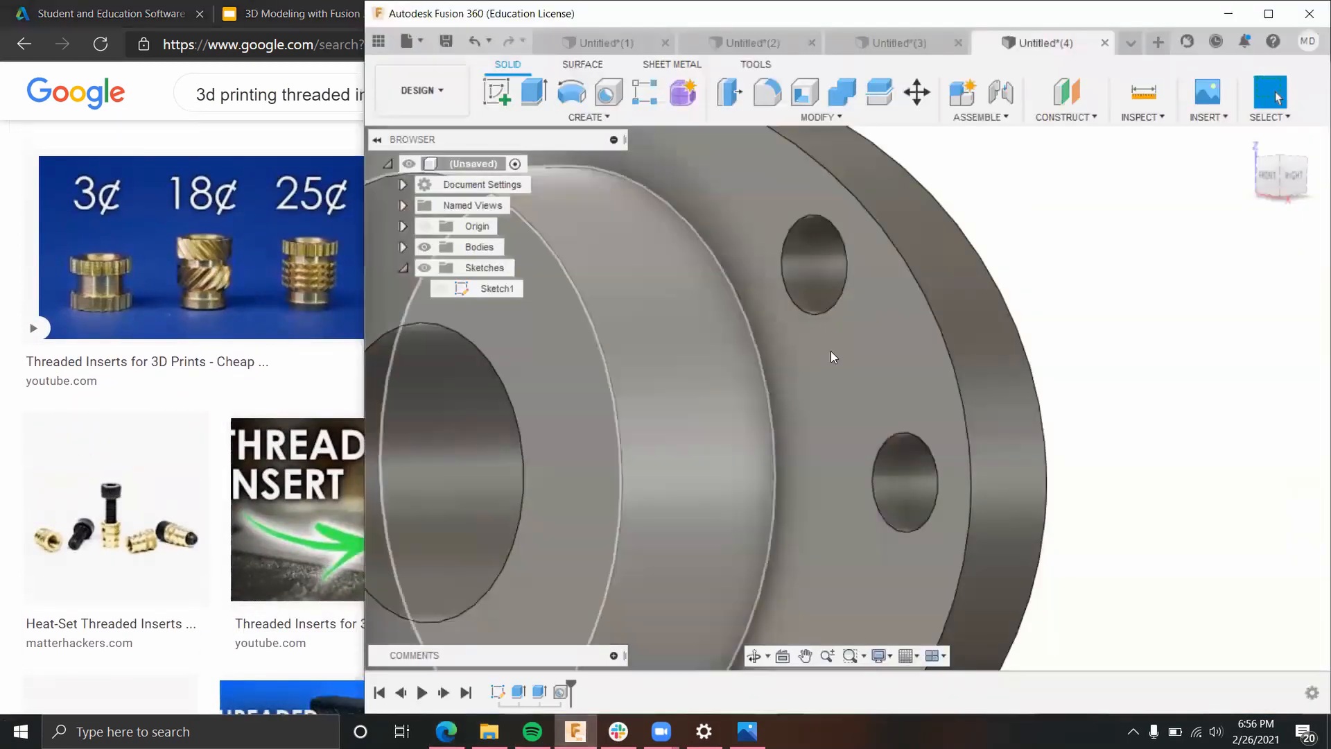
scroll(853, 346, "down", 8)
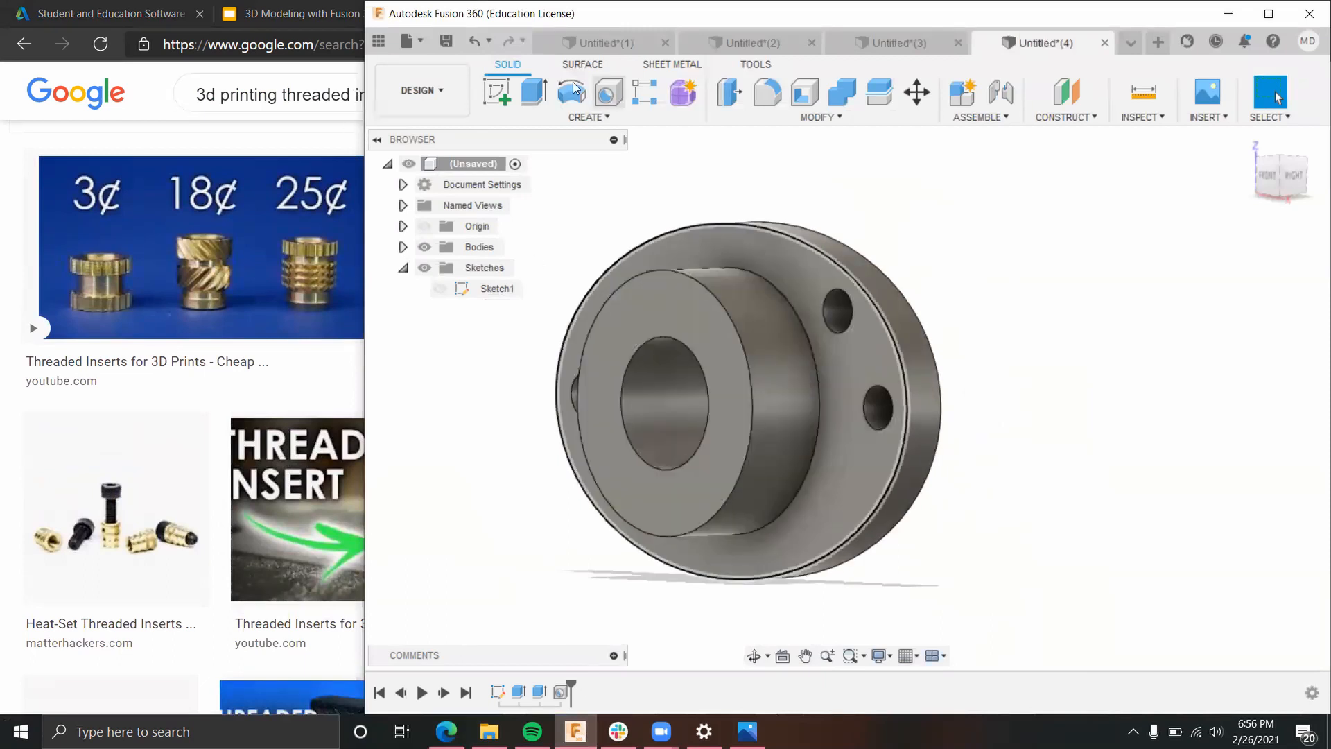
Step: Open the export settings for the flange, look through the available file types down to STL Files (*.stl), and leave without exporting
left_click(380, 41)
left_click(647, 43)
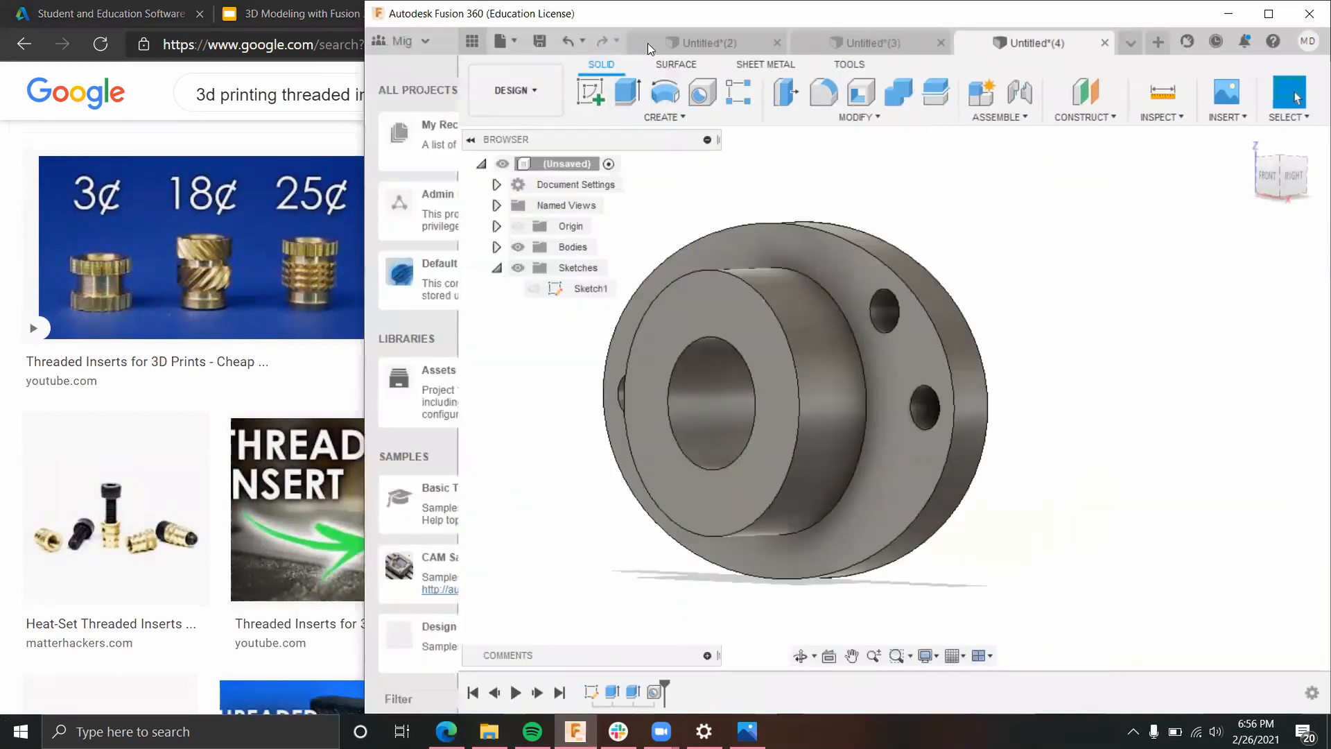
left_click(416, 39)
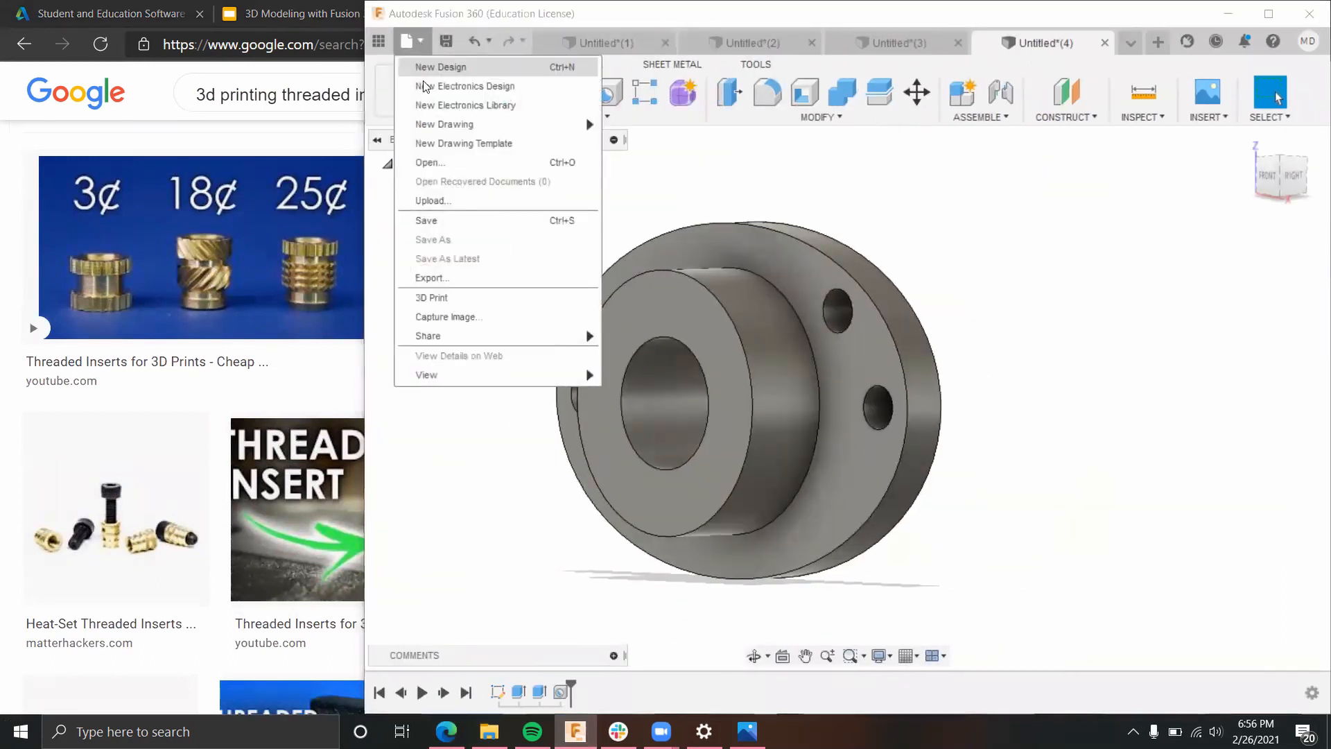
left_click(429, 276)
left_click(678, 231)
scroll(600, 347, "down", 2)
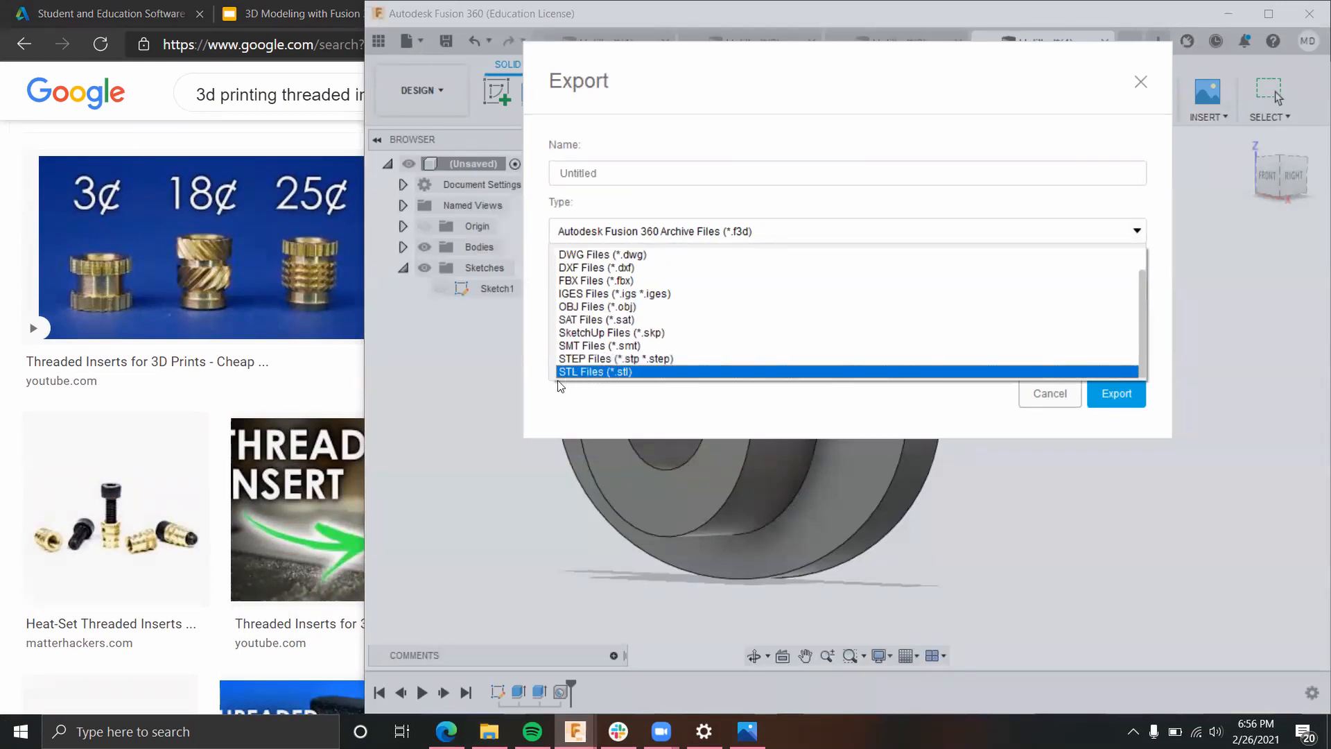
left_click(555, 404)
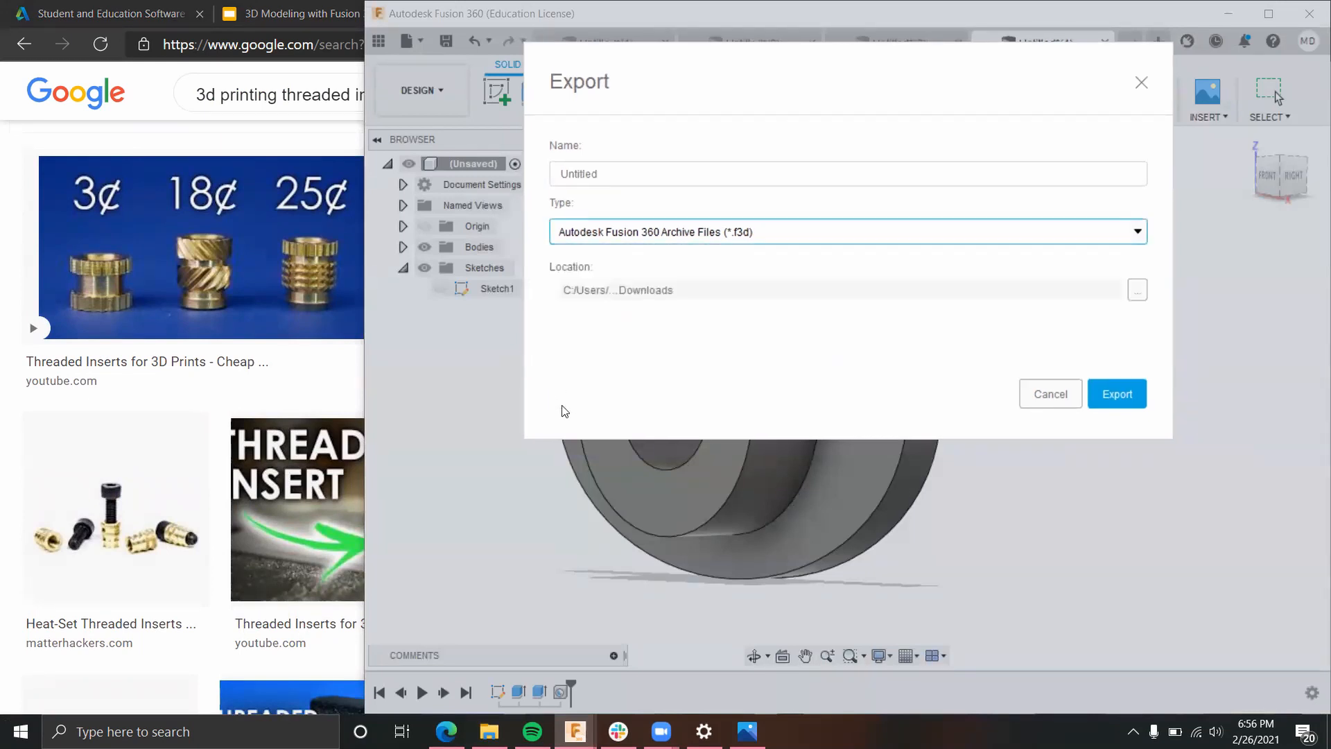
left_click(1040, 396)
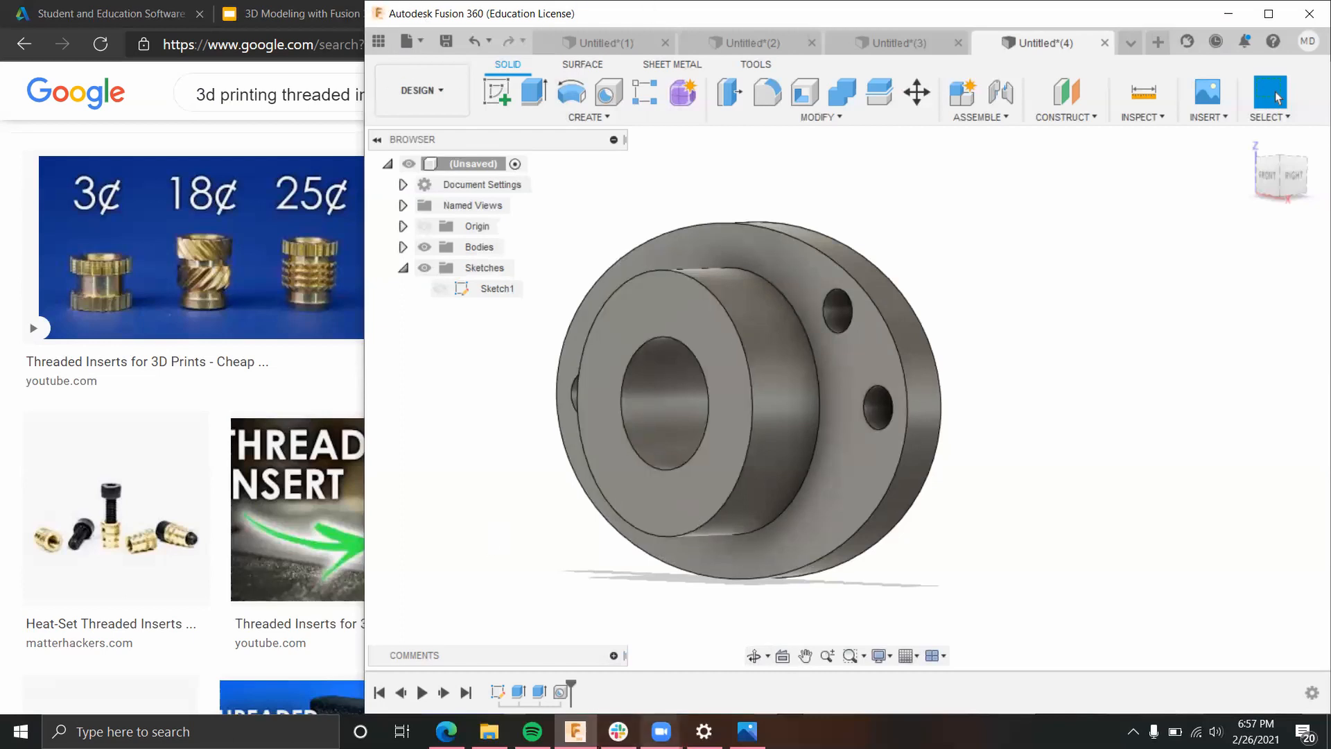
left_click(661, 731)
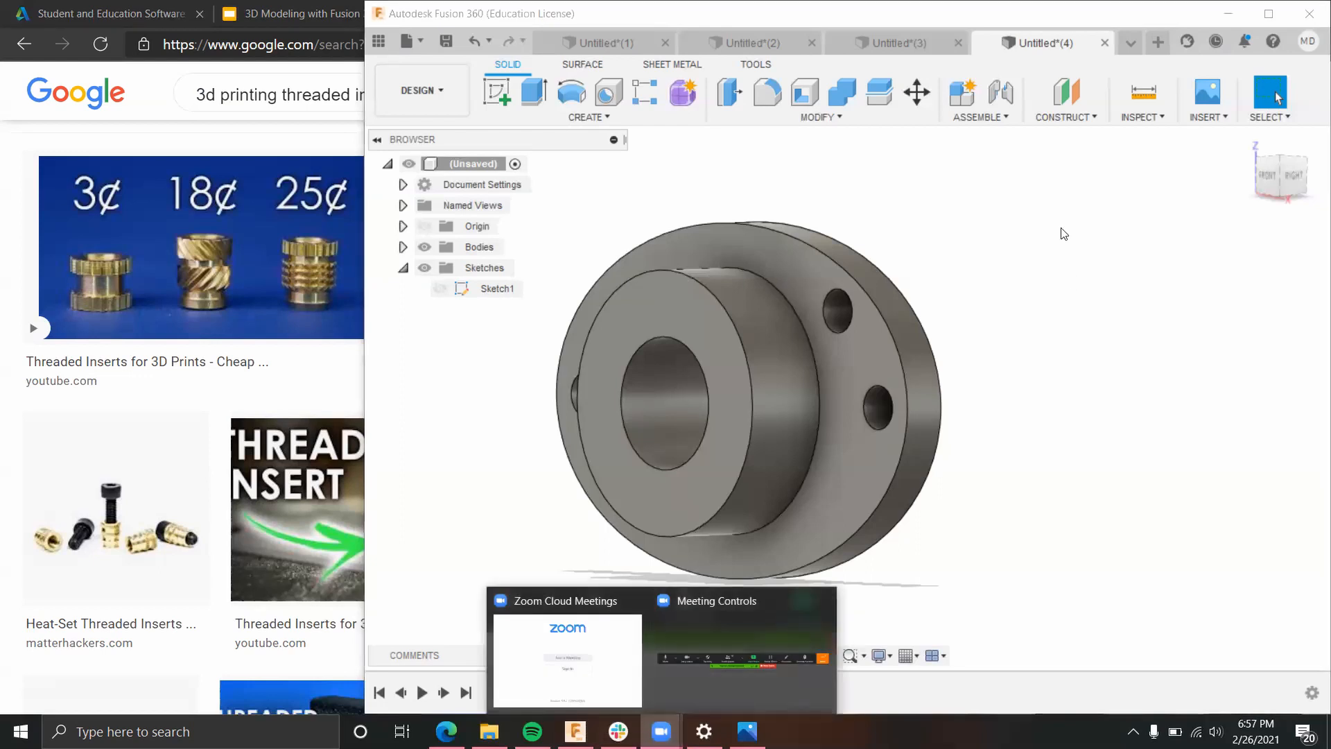